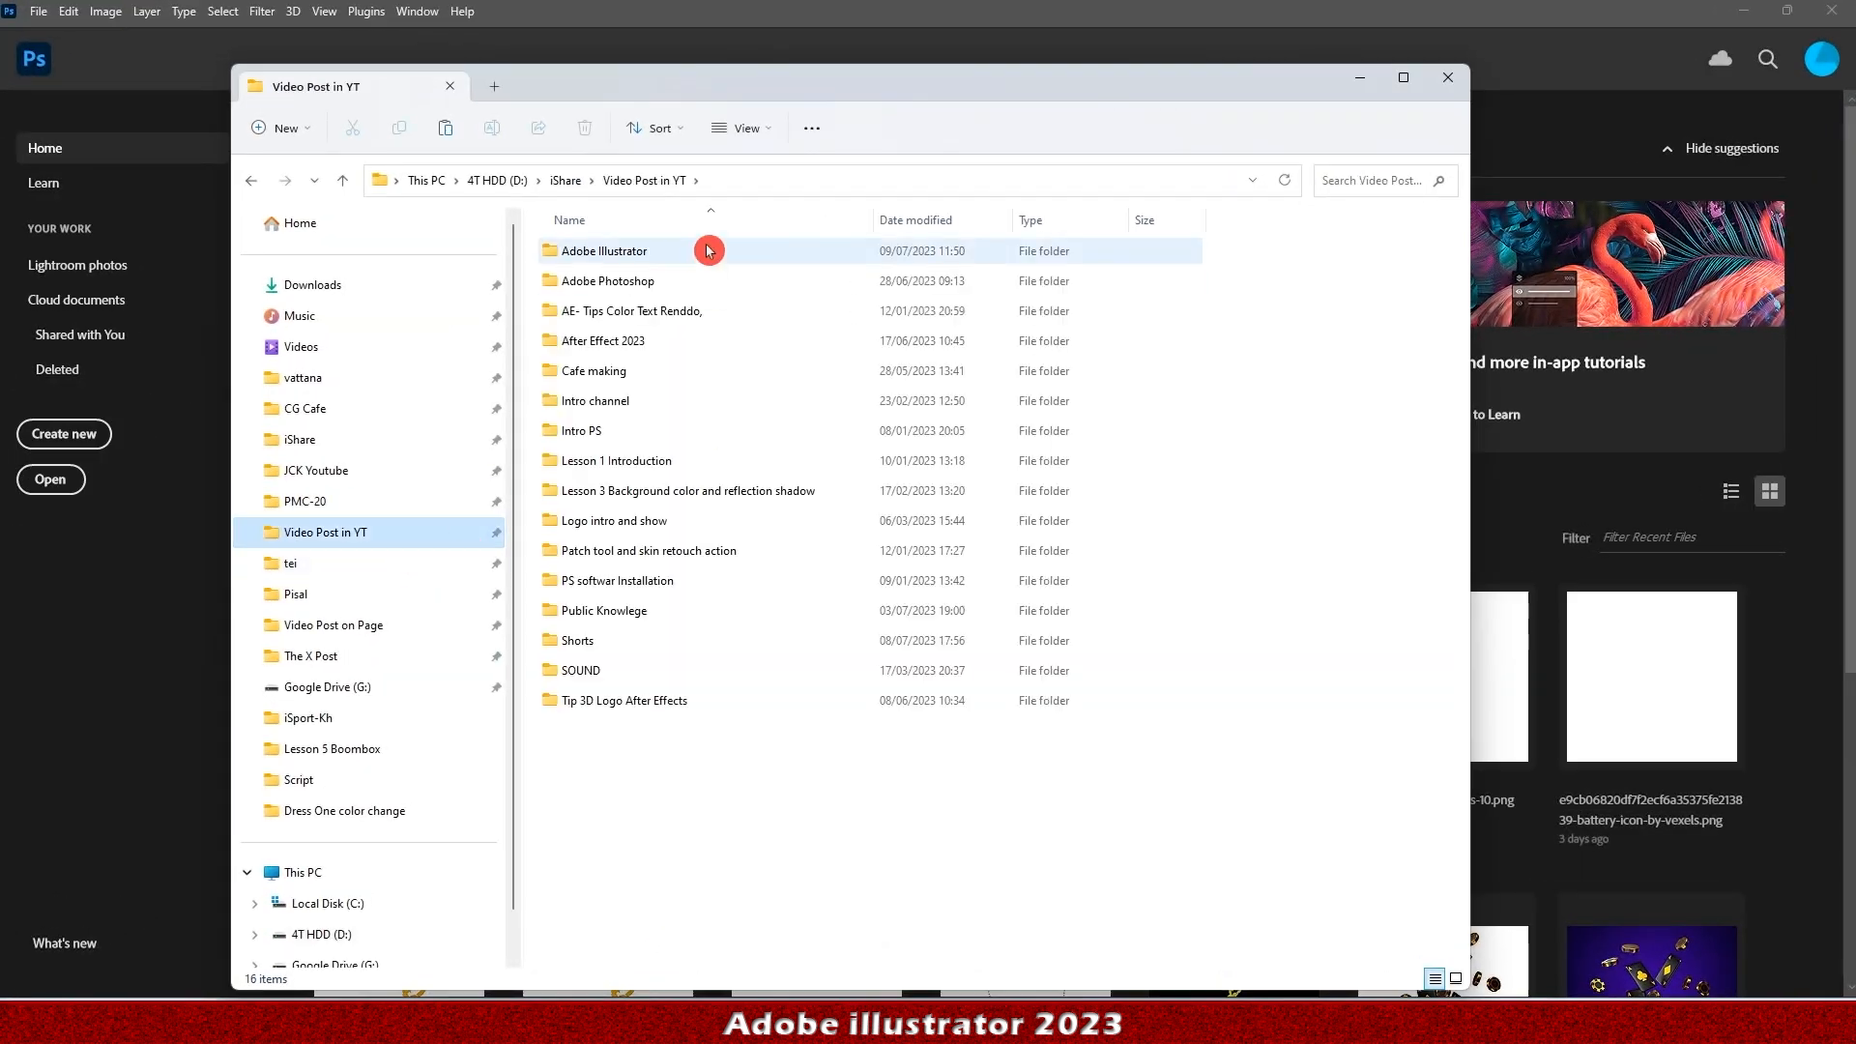
Look through the Adobe Illustrator lesson folders and other project folders for the watch image.
{"action": "double_click", "coordinate": [712, 253]}
{"action": "double_click", "coordinate": [706, 302]}
{"action": "double_click", "coordinate": [592, 261]}
{"action": "left_click", "coordinate": [406, 468]}
{"action": "left_click", "coordinate": [416, 656]}
{"action": "left_click", "coordinate": [416, 626]}
{"action": "left_click", "coordinate": [411, 442]}
{"action": "left_click", "coordinate": [412, 510]}
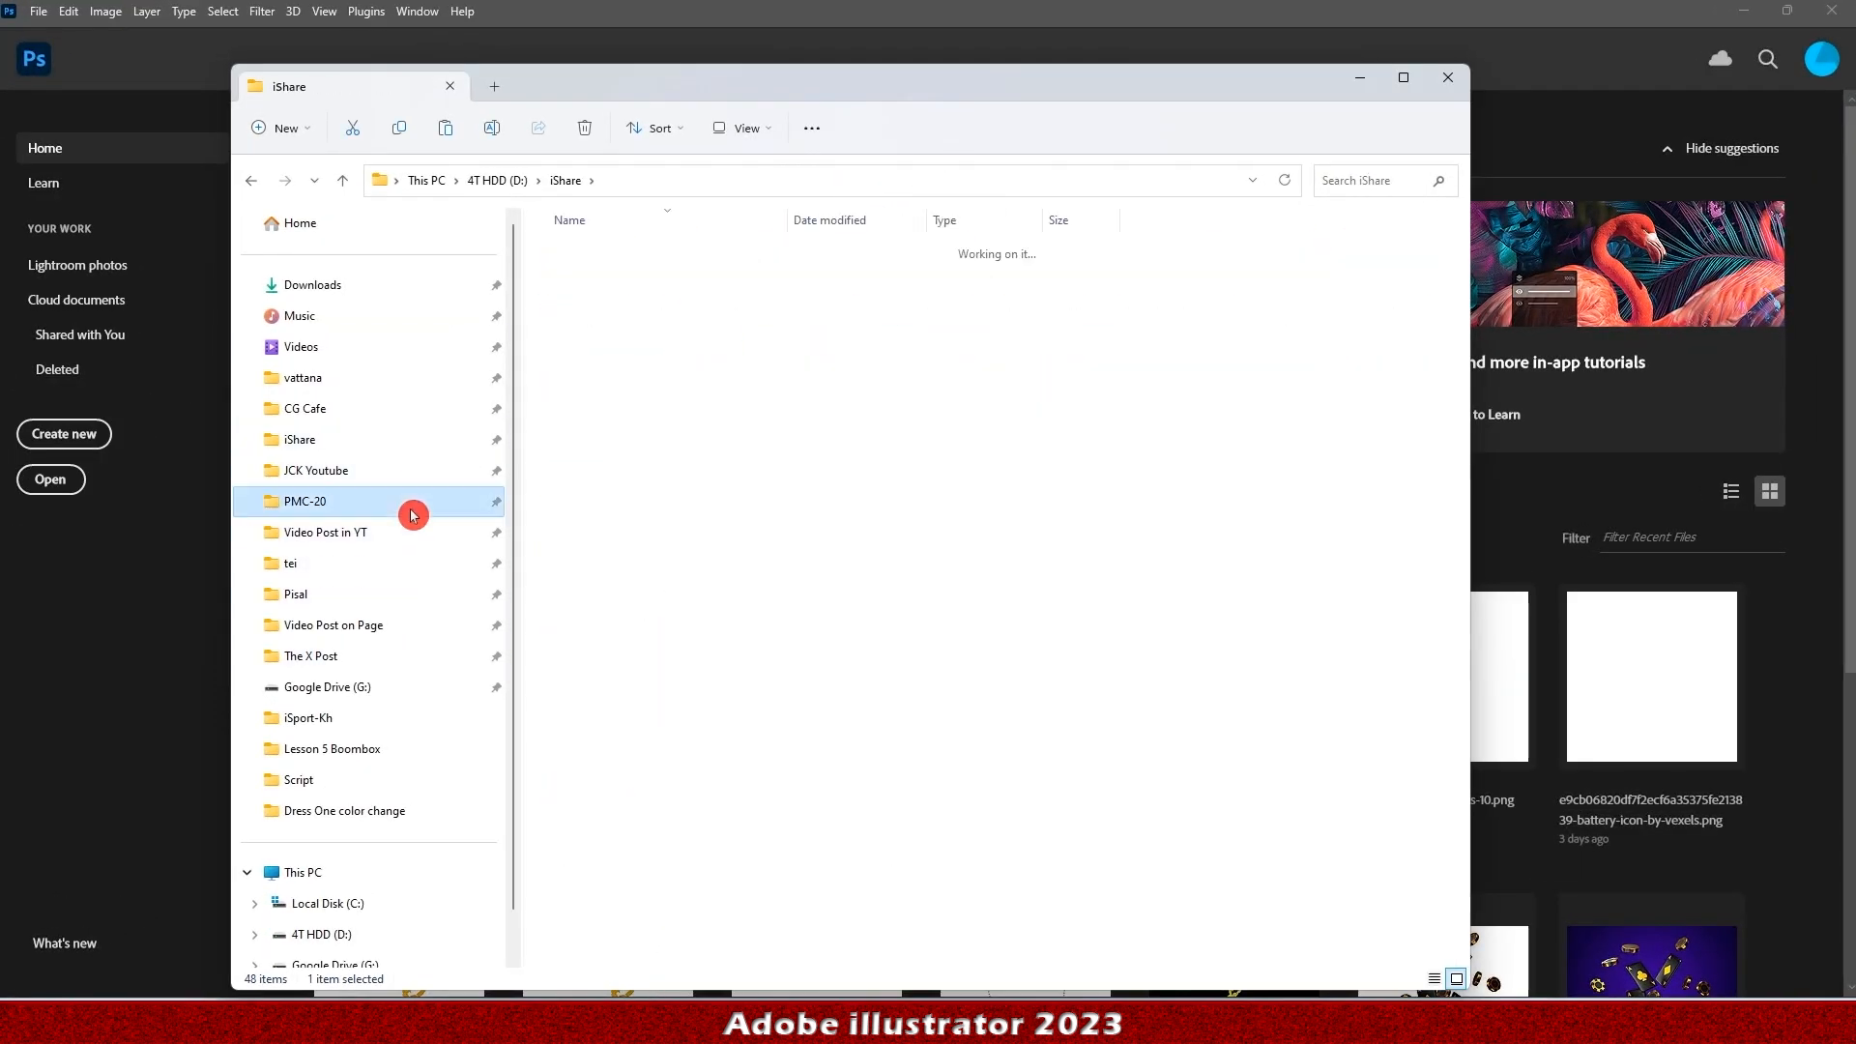
Locate pnghut_pocket-watch-clock-paper-strap.png in the subfolders and open it in Photoshop.
{"action": "double_click", "coordinate": [623, 607]}
{"action": "double_click", "coordinate": [680, 341]}
{"action": "double_click", "coordinate": [600, 310]}
{"action": "key", "text": "alt+Left"}
{"action": "double_click", "coordinate": [657, 372]}
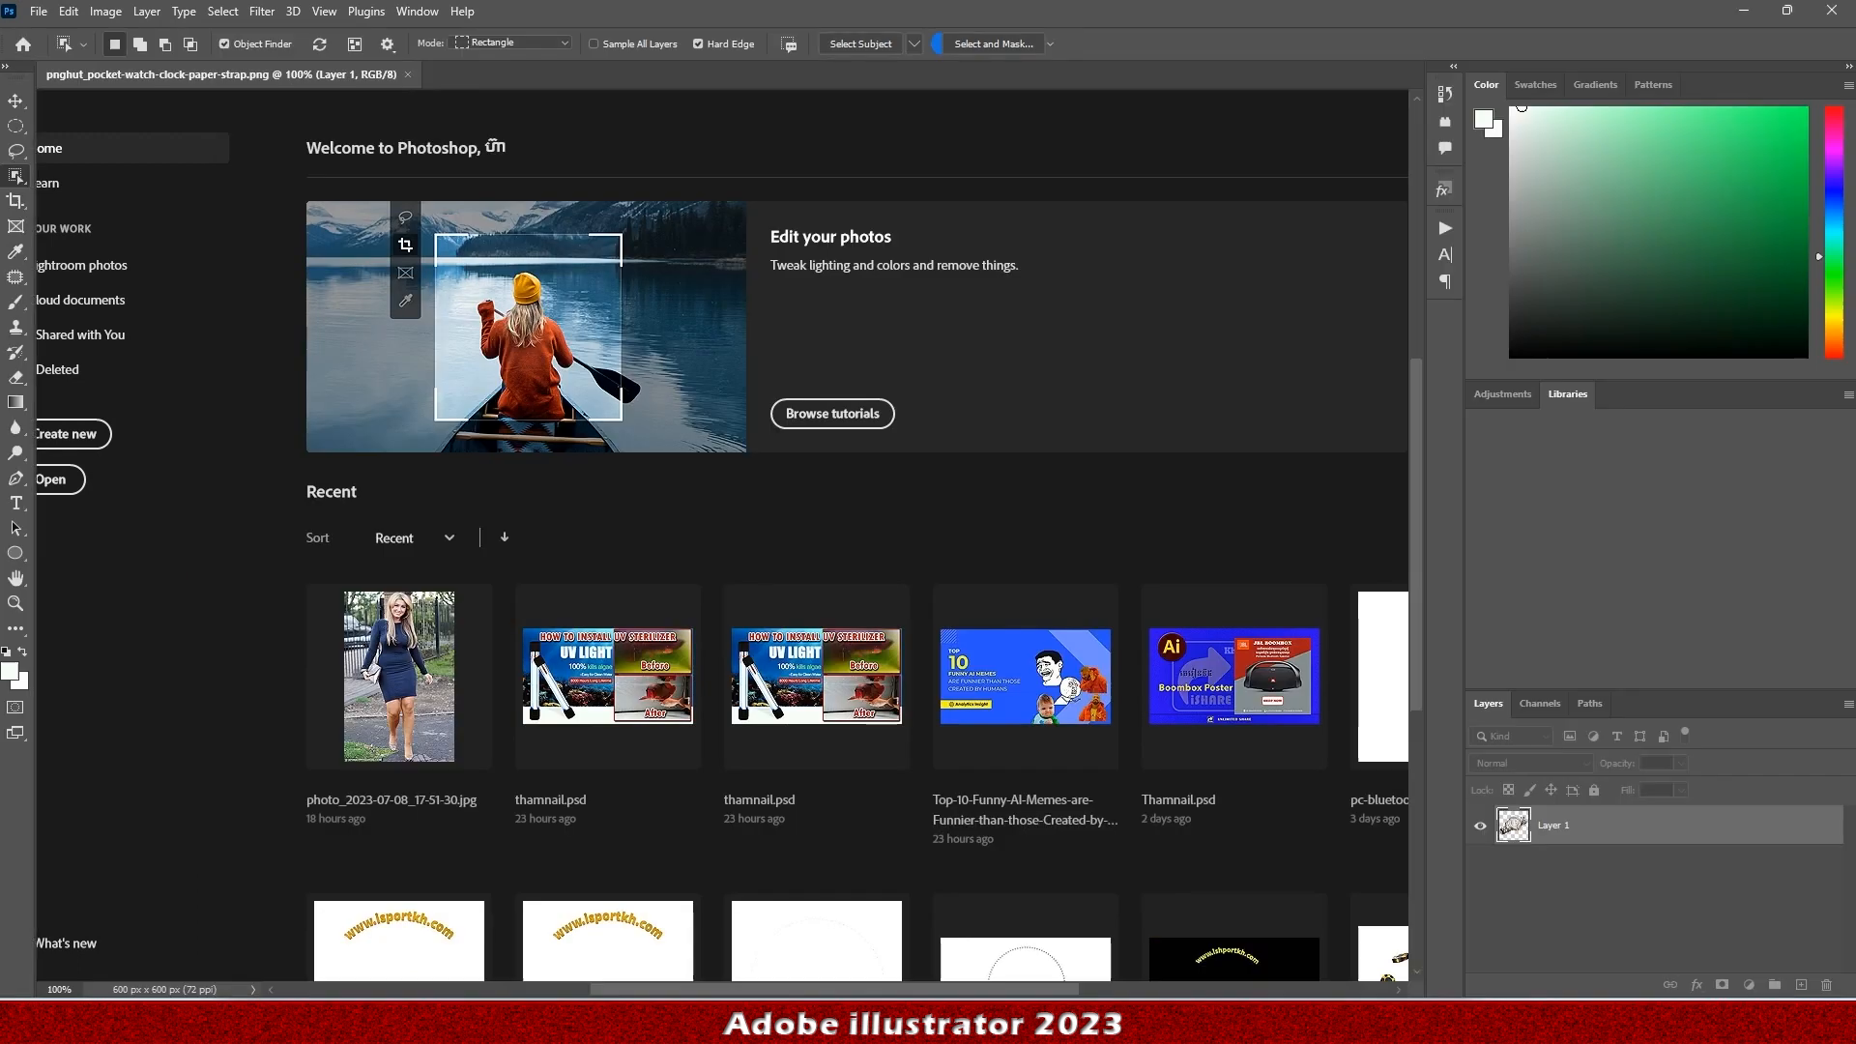
Move the watch PNG into Video Post in YT > Adobe Illustrator > Lesson 6 watch poster > Source.
{"action": "key", "text": "alt+Tab"}
{"action": "left_click", "coordinate": [353, 131]}
{"action": "left_click", "coordinate": [356, 530]}
{"action": "double_click", "coordinate": [705, 287]}
{"action": "double_click", "coordinate": [705, 397]}
{"action": "double_click", "coordinate": [592, 257]}
{"action": "left_click", "coordinate": [454, 138]}
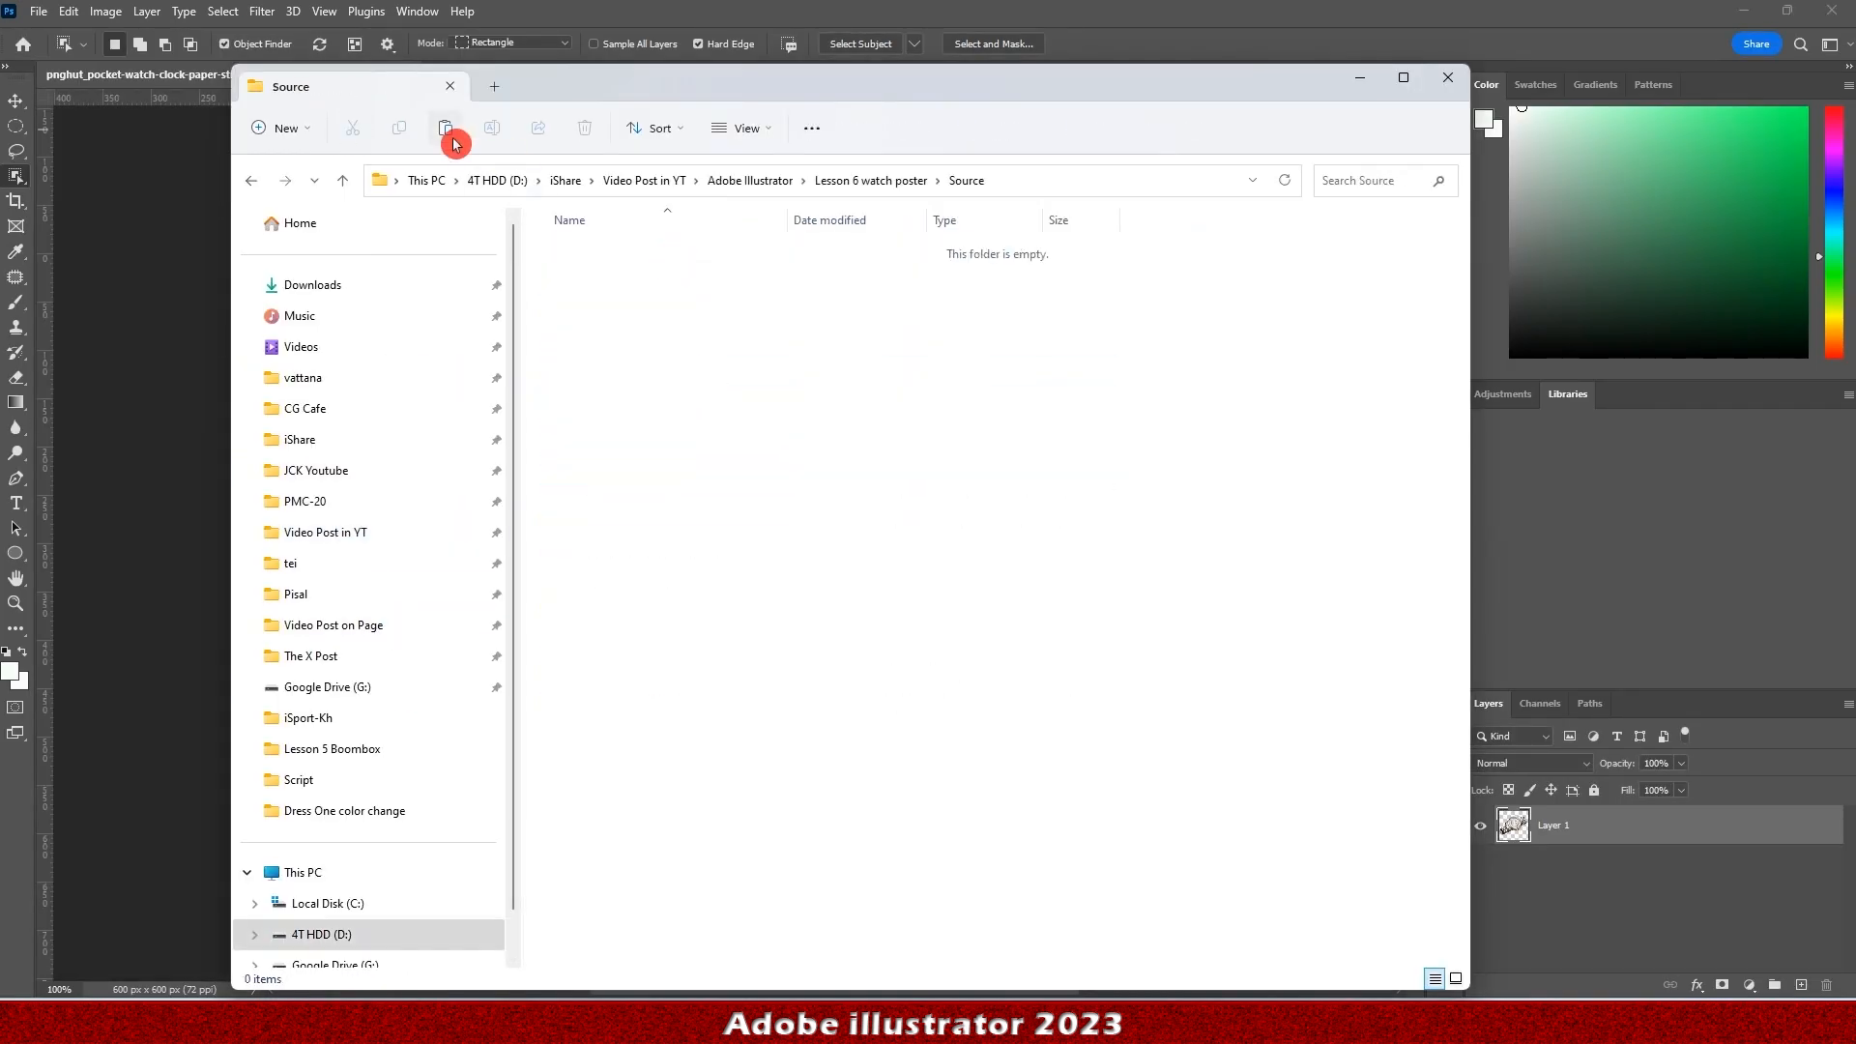
{"action": "left_click", "coordinate": [1447, 78]}
Enlarge the canvas around the watch to 852 x 852 px with the Crop tool.
{"action": "scroll", "coordinate": [611, 647], "scroll_direction": "up", "scroll_amount": 6}
{"action": "scroll", "coordinate": [571, 642], "scroll_direction": "down", "scroll_amount": 7}
{"action": "left_click", "coordinate": [15, 101]}
{"action": "right_click", "coordinate": [21, 232]}
{"action": "left_click", "coordinate": [74, 194]}
{"action": "left_click_drag", "start_coordinate": [778, 848], "coordinate": [789, 923]}
{"action": "left_click_drag", "start_coordinate": [705, 206], "coordinate": [705, 174]}
{"action": "key", "text": "Return"}
Duplicate the watch layer, flip the original layer horizontally and place it below the watch as a reflection.
{"action": "key", "text": "v"}
{"action": "key", "text": "ctrl+j"}
{"action": "left_click", "coordinate": [1576, 870]}
{"action": "key", "text": "ctrl+t"}
{"action": "right_click", "coordinate": [766, 577]}
{"action": "left_click", "coordinate": [807, 955]}
{"action": "left_click_drag", "start_coordinate": [802, 544], "coordinate": [788, 904]}
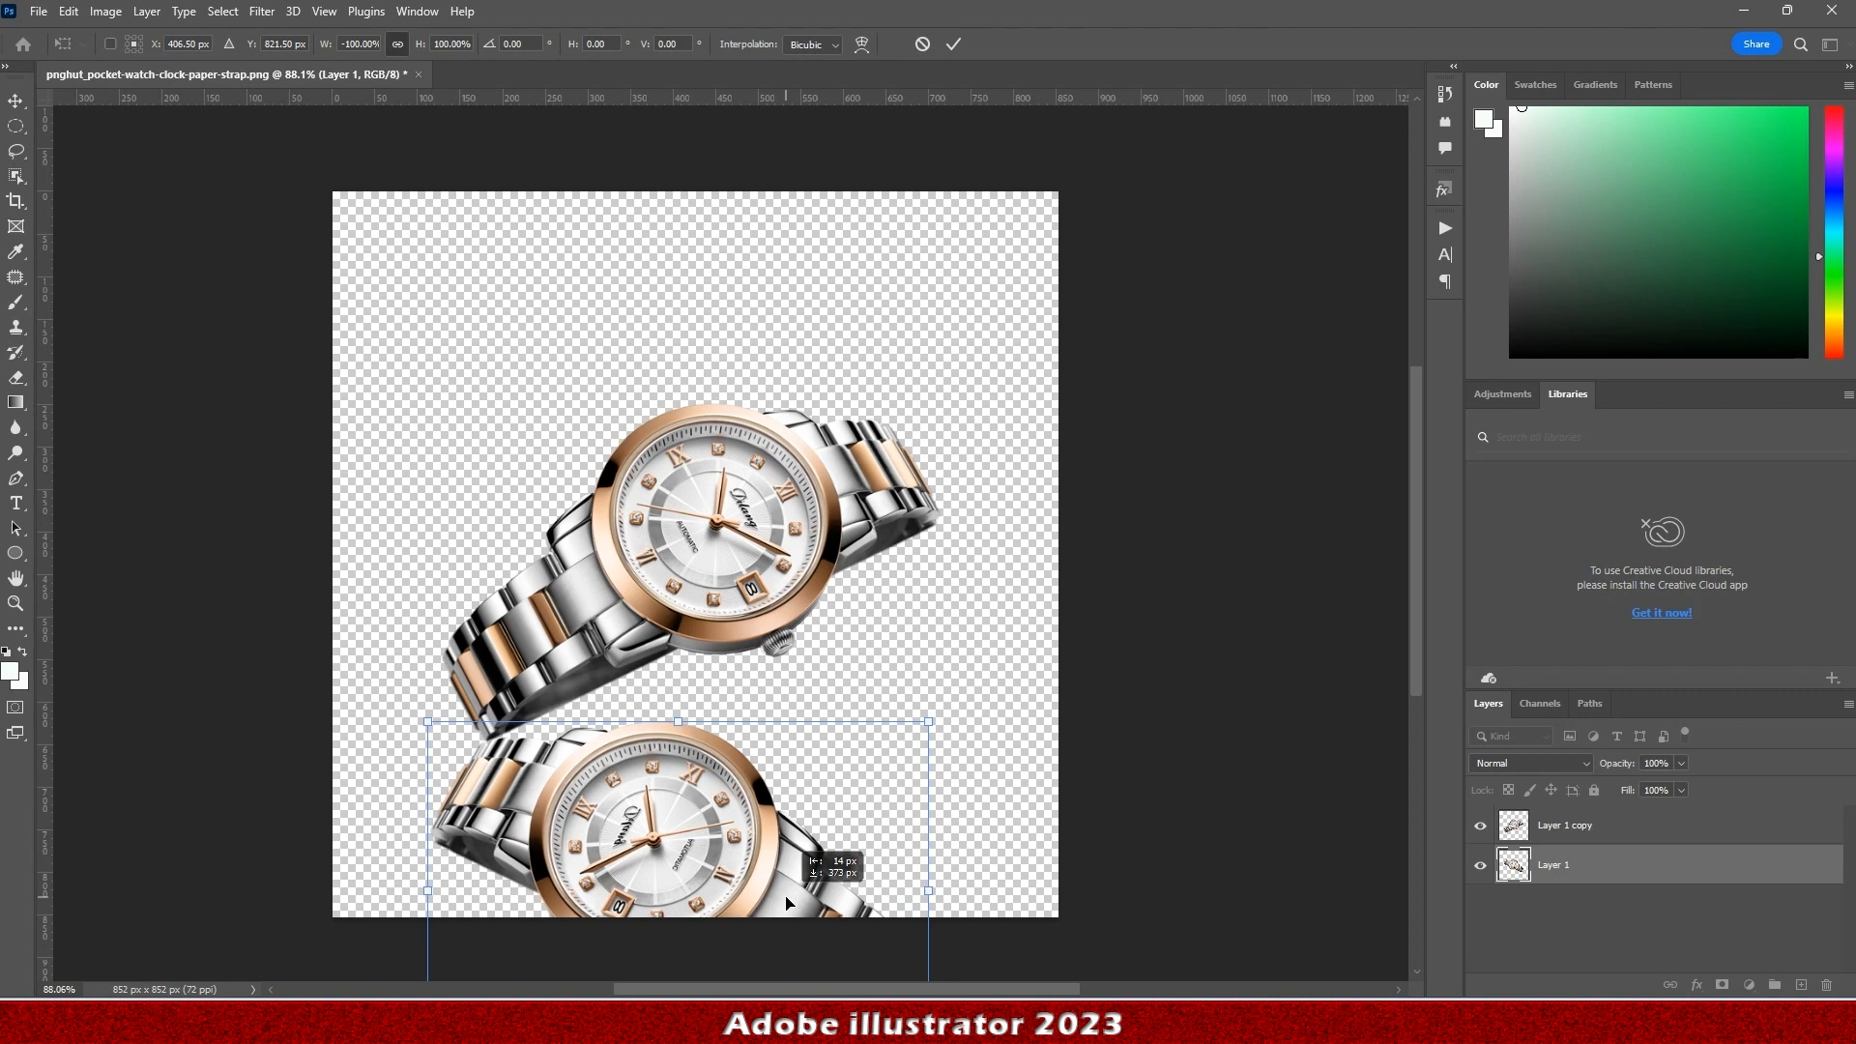
{"action": "key", "text": "Return"}
Set the reflection layer's opacity to 37% and fade its lower part with a gradient on a layer mask.
{"action": "left_click_drag", "start_coordinate": [1681, 763], "coordinate": [1624, 800]}
{"action": "left_click", "coordinate": [1722, 984]}
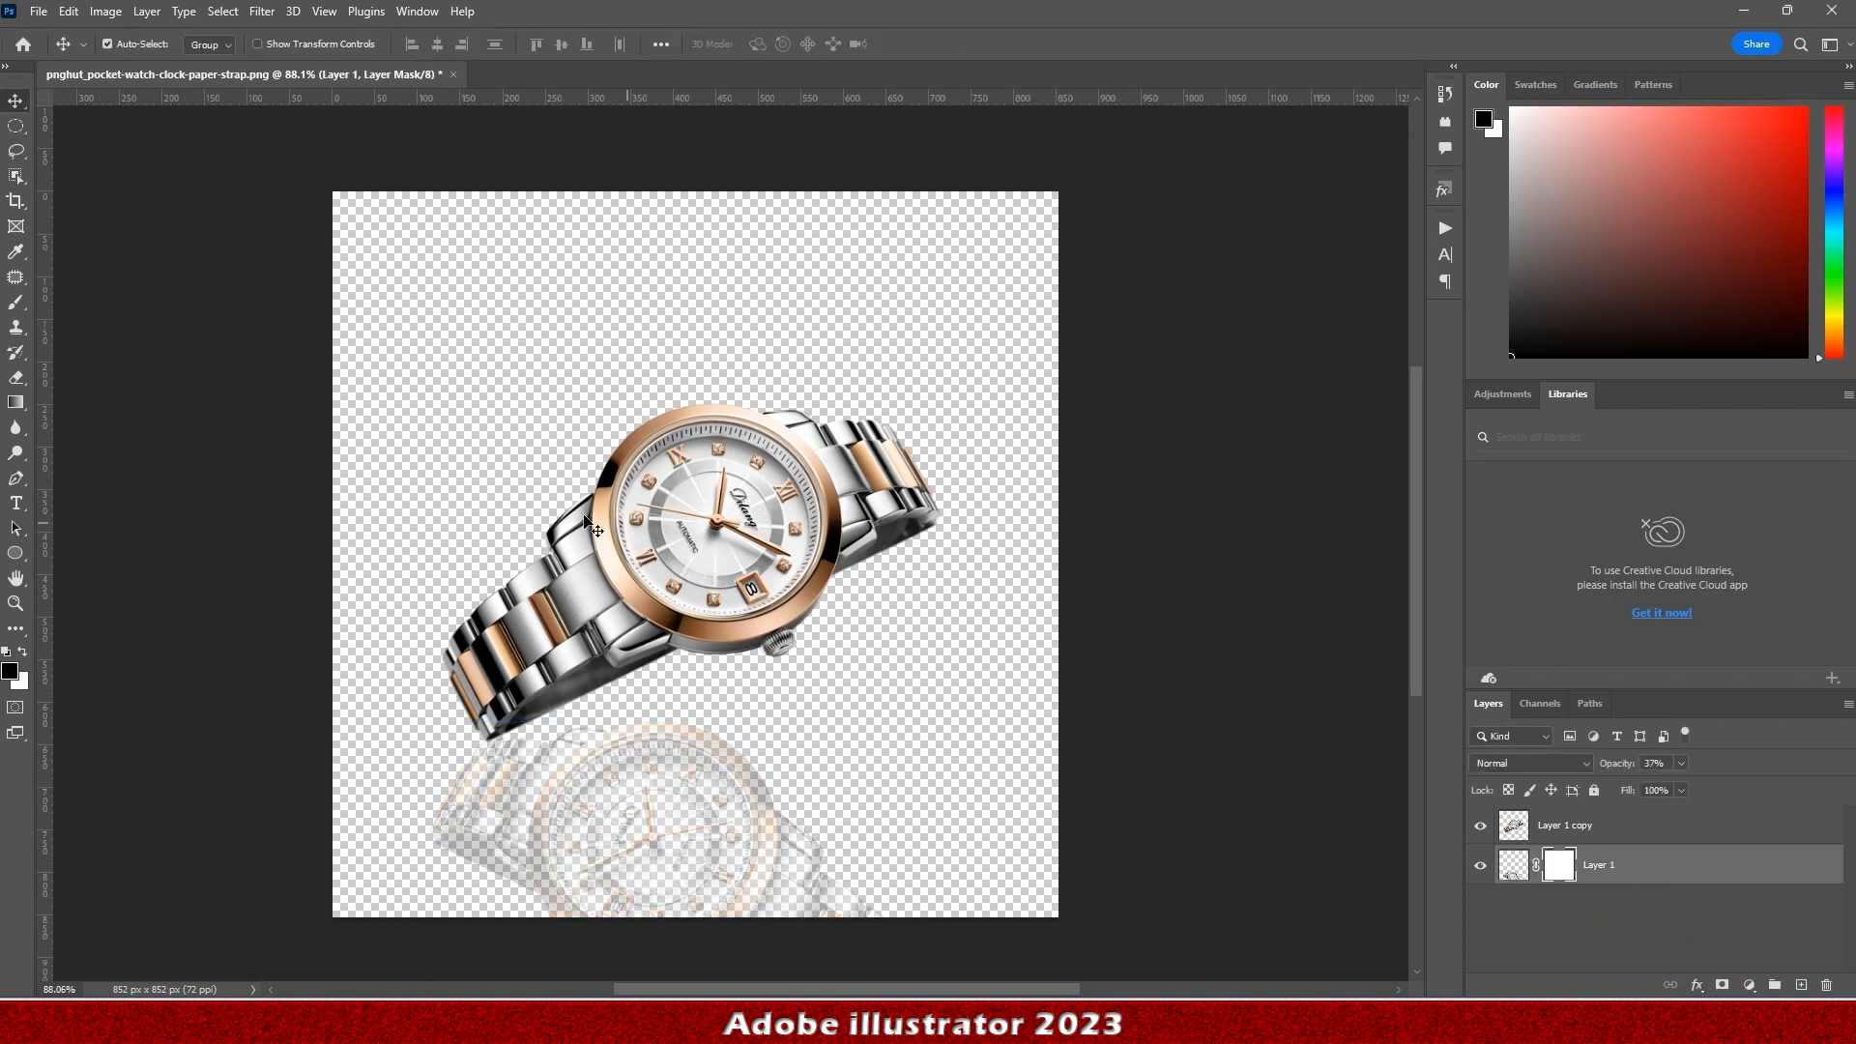
{"action": "left_click", "coordinate": [16, 402]}
{"action": "scroll", "coordinate": [645, 857], "scroll_direction": "down", "scroll_amount": 2}
{"action": "left_click_drag", "start_coordinate": [645, 870], "coordinate": [647, 744]}
{"action": "left_click_drag", "start_coordinate": [645, 935], "coordinate": [648, 721]}
{"action": "left_click_drag", "start_coordinate": [647, 874], "coordinate": [634, 679]}
{"action": "left_click_drag", "start_coordinate": [664, 867], "coordinate": [679, 658]}
{"action": "scroll", "coordinate": [704, 833], "scroll_direction": "down", "scroll_amount": 4}
{"action": "scroll", "coordinate": [704, 832], "scroll_direction": "up", "scroll_amount": 5}
Add a new layer beneath the watch copy and paint a soft black brush dab on it.
{"action": "left_click", "coordinate": [1592, 825]}
{"action": "left_click", "coordinate": [1801, 984]}
{"action": "left_click_drag", "start_coordinate": [1591, 824], "coordinate": [1591, 881]}
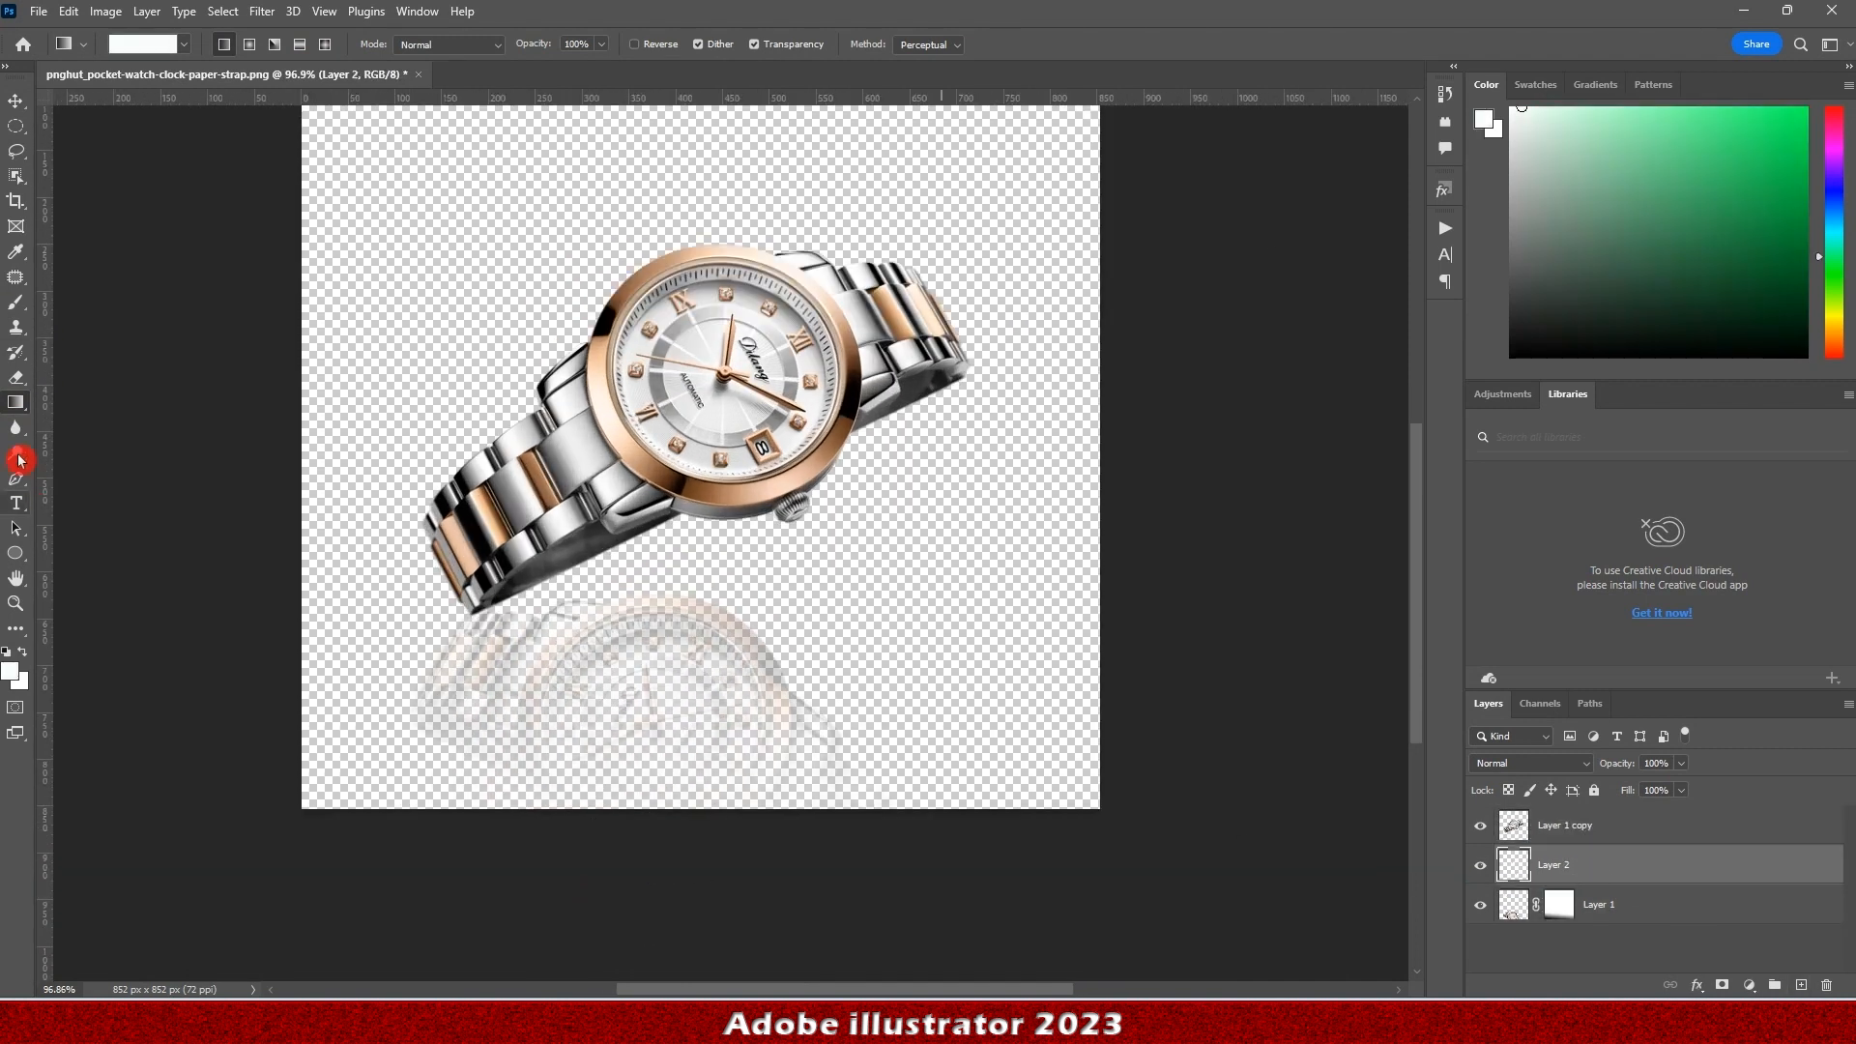
{"action": "left_click", "coordinate": [10, 671]}
{"action": "left_click", "coordinate": [706, 858]}
{"action": "left_click", "coordinate": [1149, 600]}
{"action": "left_click", "coordinate": [15, 304]}
{"action": "left_click", "coordinate": [834, 624]}
Flatten and widen the black dab into a thin shadow under the lower end of the watch strap.
{"action": "key", "text": "ctrl+t"}
{"action": "left_click_drag", "start_coordinate": [834, 510], "coordinate": [821, 705]}
{"action": "left_click_drag", "start_coordinate": [952, 723], "coordinate": [1077, 723]}
{"action": "left_click_drag", "start_coordinate": [986, 730], "coordinate": [501, 601]}
{"action": "left_click_drag", "start_coordinate": [538, 615], "coordinate": [434, 629]}
{"action": "left_click", "coordinate": [745, 755]}
Set the shadow layer's opacity to 62% and its blend mode to Multiply.
{"action": "left_click", "coordinate": [16, 102]}
{"action": "left_click", "coordinate": [1681, 764]}
{"action": "left_click_drag", "start_coordinate": [1680, 786], "coordinate": [1645, 787]}
{"action": "left_click", "coordinate": [1585, 764]}
{"action": "left_click", "coordinate": [1541, 600]}
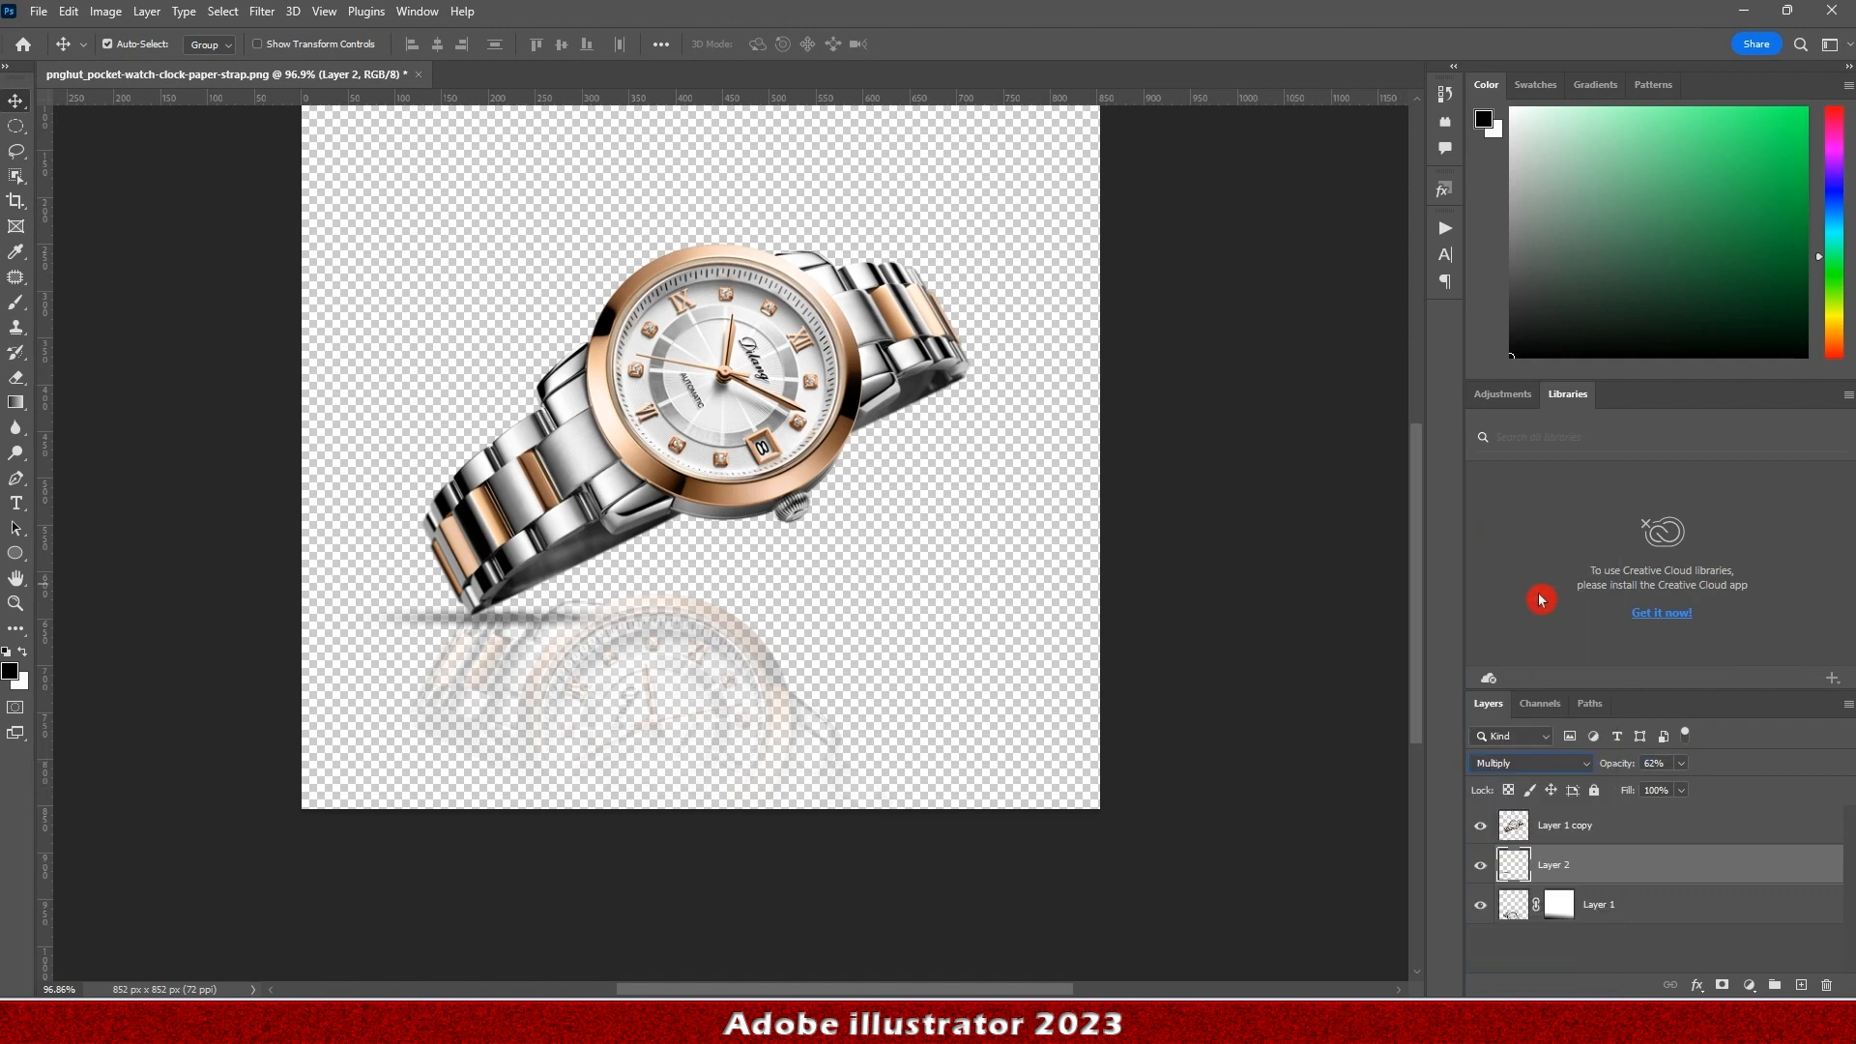
Nudge the reflection and the shadow into position beneath the strap and narrow the shadow.
{"action": "left_click", "coordinate": [1667, 909]}
{"action": "left_click_drag", "start_coordinate": [590, 692], "coordinate": [595, 691]}
{"action": "left_click_drag", "start_coordinate": [437, 618], "coordinate": [445, 618]}
{"action": "scroll", "coordinate": [387, 646], "scroll_direction": "down", "scroll_amount": 2}
{"action": "scroll", "coordinate": [367, 642], "scroll_direction": "up", "scroll_amount": 5}
{"action": "key", "text": "ctrl+t"}
{"action": "left_click_drag", "start_coordinate": [898, 667], "coordinate": [743, 667]}
{"action": "mouse_move", "coordinate": [605, 663]}
{"action": "left_mouse_down"}
{"action": "mouse_move", "coordinate": [568, 664]}
{"action": "mouse_move", "coordinate": [591, 663]}
{"action": "left_mouse_up"}
{"action": "left_click", "coordinate": [252, 522]}
{"action": "scroll", "coordinate": [295, 629], "scroll_direction": "down", "scroll_amount": 7}
Start saving the document under Save As in the Adobe Illustrator > Lesson 6 watch poster folder.
{"action": "left_click", "coordinate": [37, 12]}
{"action": "left_click", "coordinate": [116, 252]}
{"action": "left_click", "coordinate": [124, 317]}
{"action": "left_click", "coordinate": [125, 441]}
{"action": "double_click", "coordinate": [338, 157]}
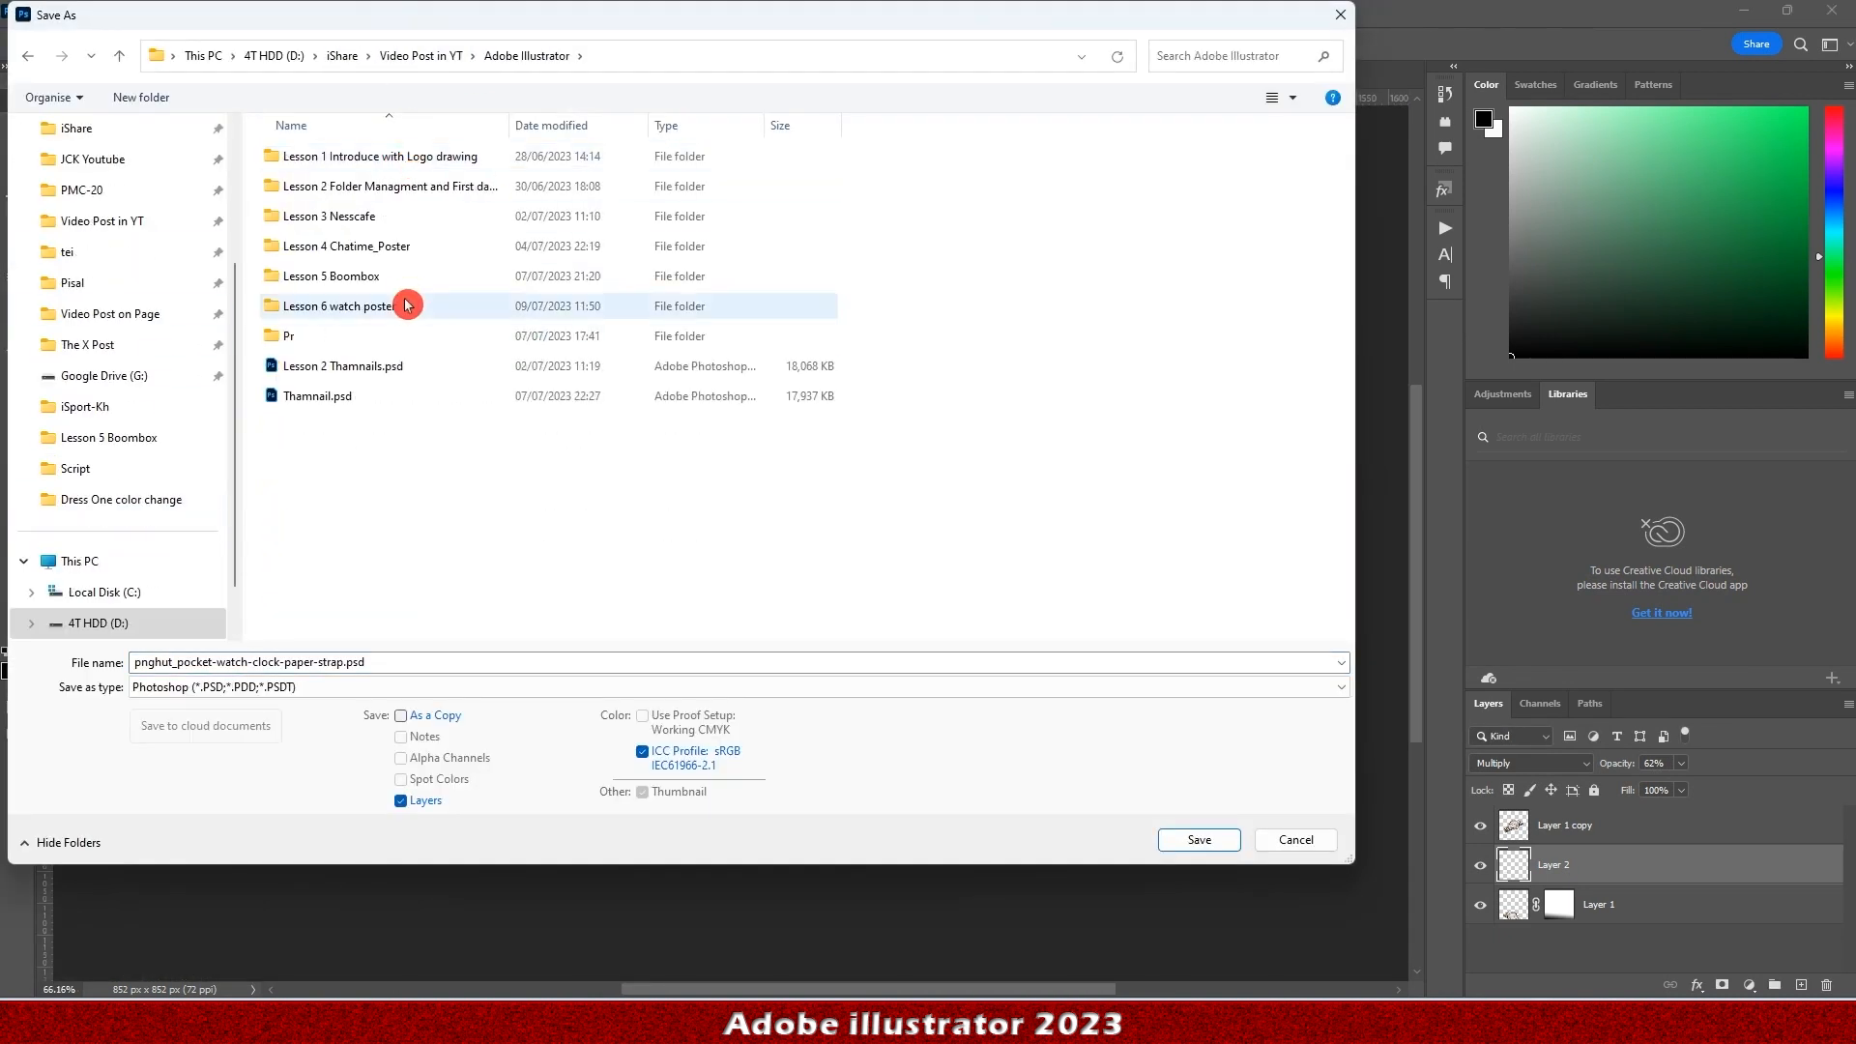
{"action": "double_click", "coordinate": [406, 305]}
Create a folder named Link and save the file in it as pnghut_pocket-watch-clock-paper-strap.psd.
{"action": "right_click", "coordinate": [353, 244]}
{"action": "mouse_move", "coordinate": [425, 440]}
{"action": "left_click", "coordinate": [677, 439]}
{"action": "type", "text": "Link"}
{"action": "key", "text": "Return"}
{"action": "key", "text": "Return"}
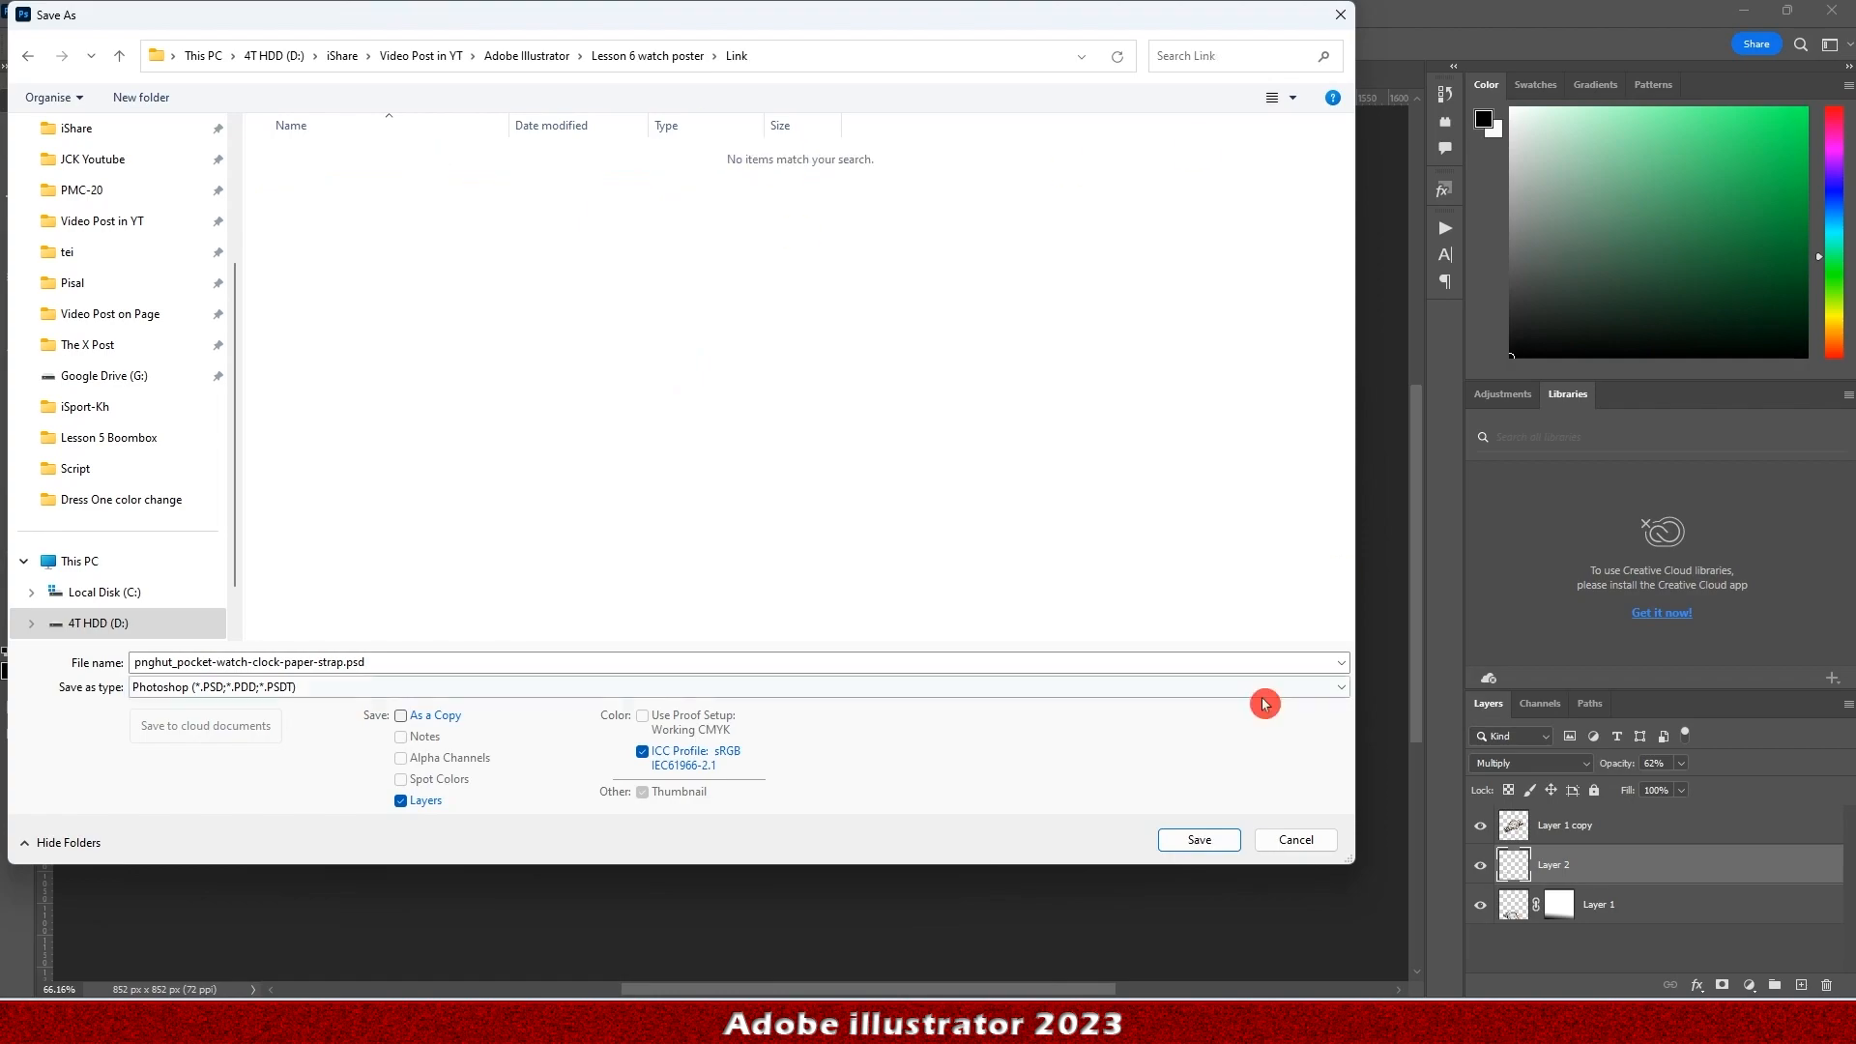
{"action": "key", "text": "Return"}
{"action": "left_click", "coordinate": [854, 286]}
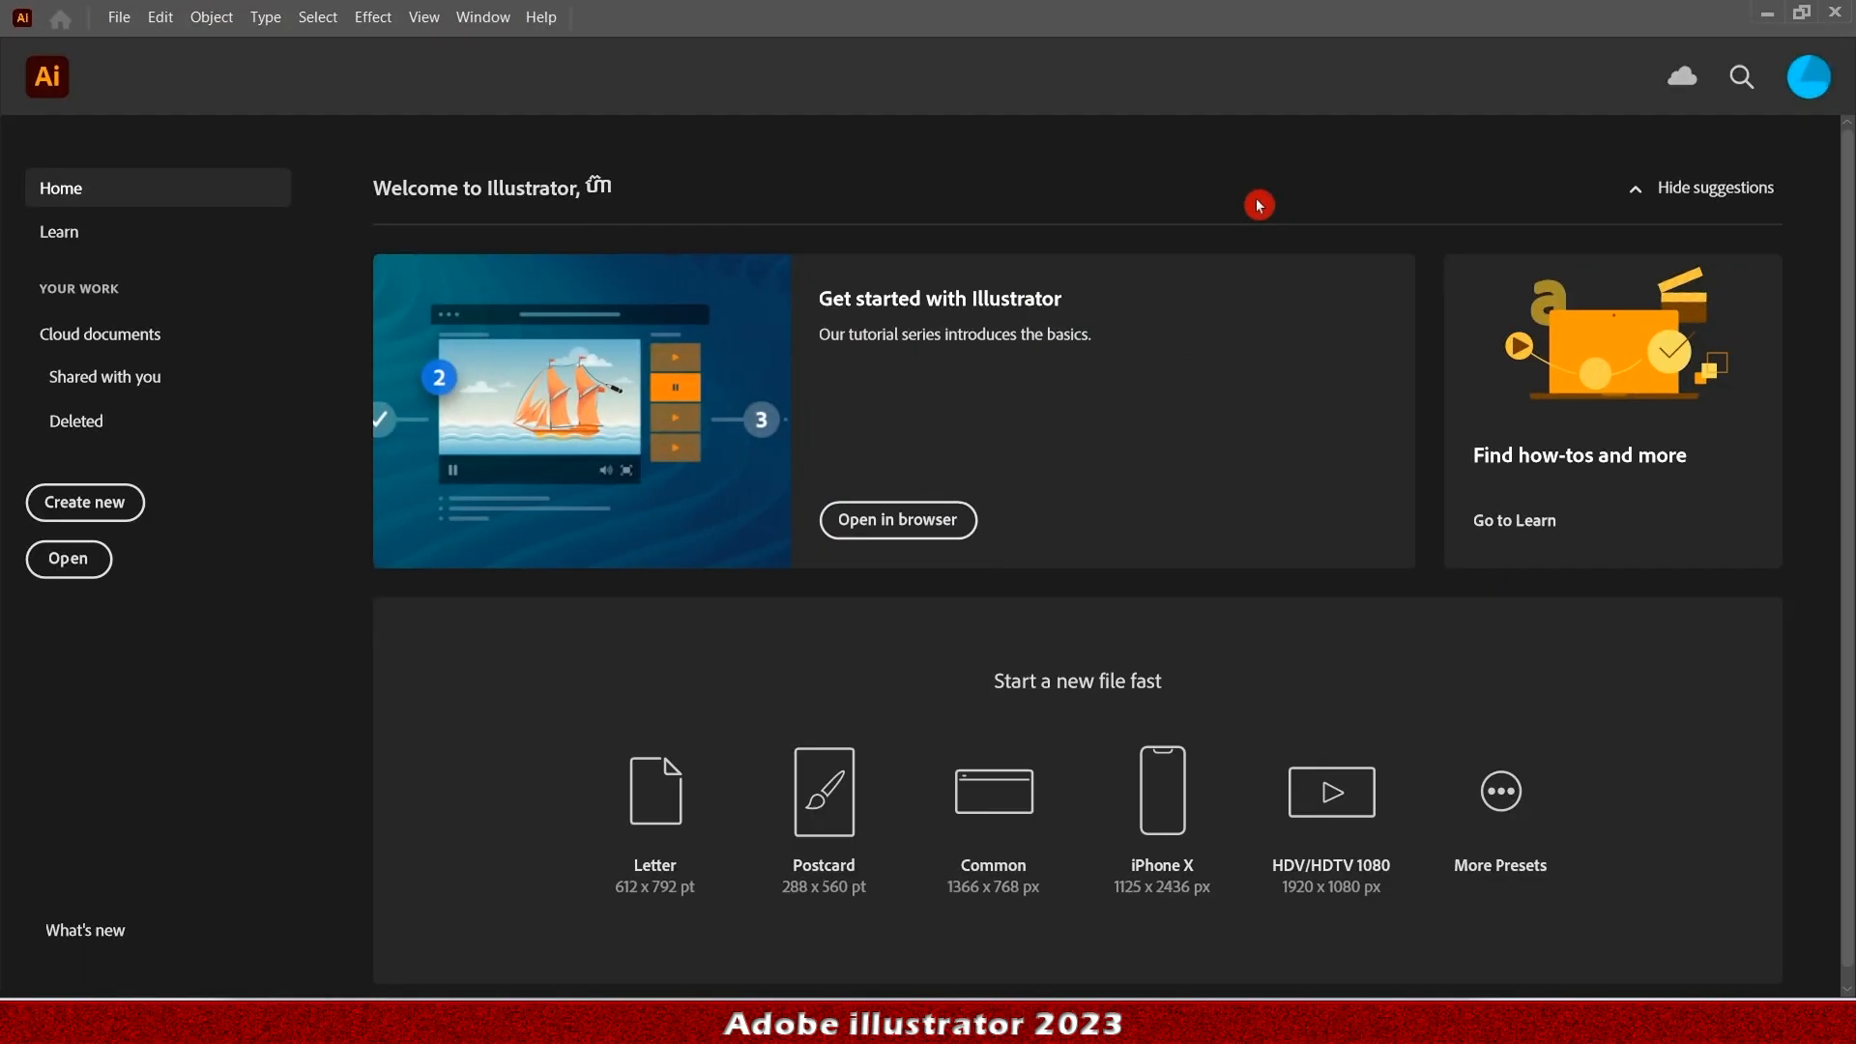
Switch to Illustrator and create a 582 x 870 px document, taking the size from the Lesson 6 Watch Poster note.
{"action": "left_click", "coordinate": [106, 504]}
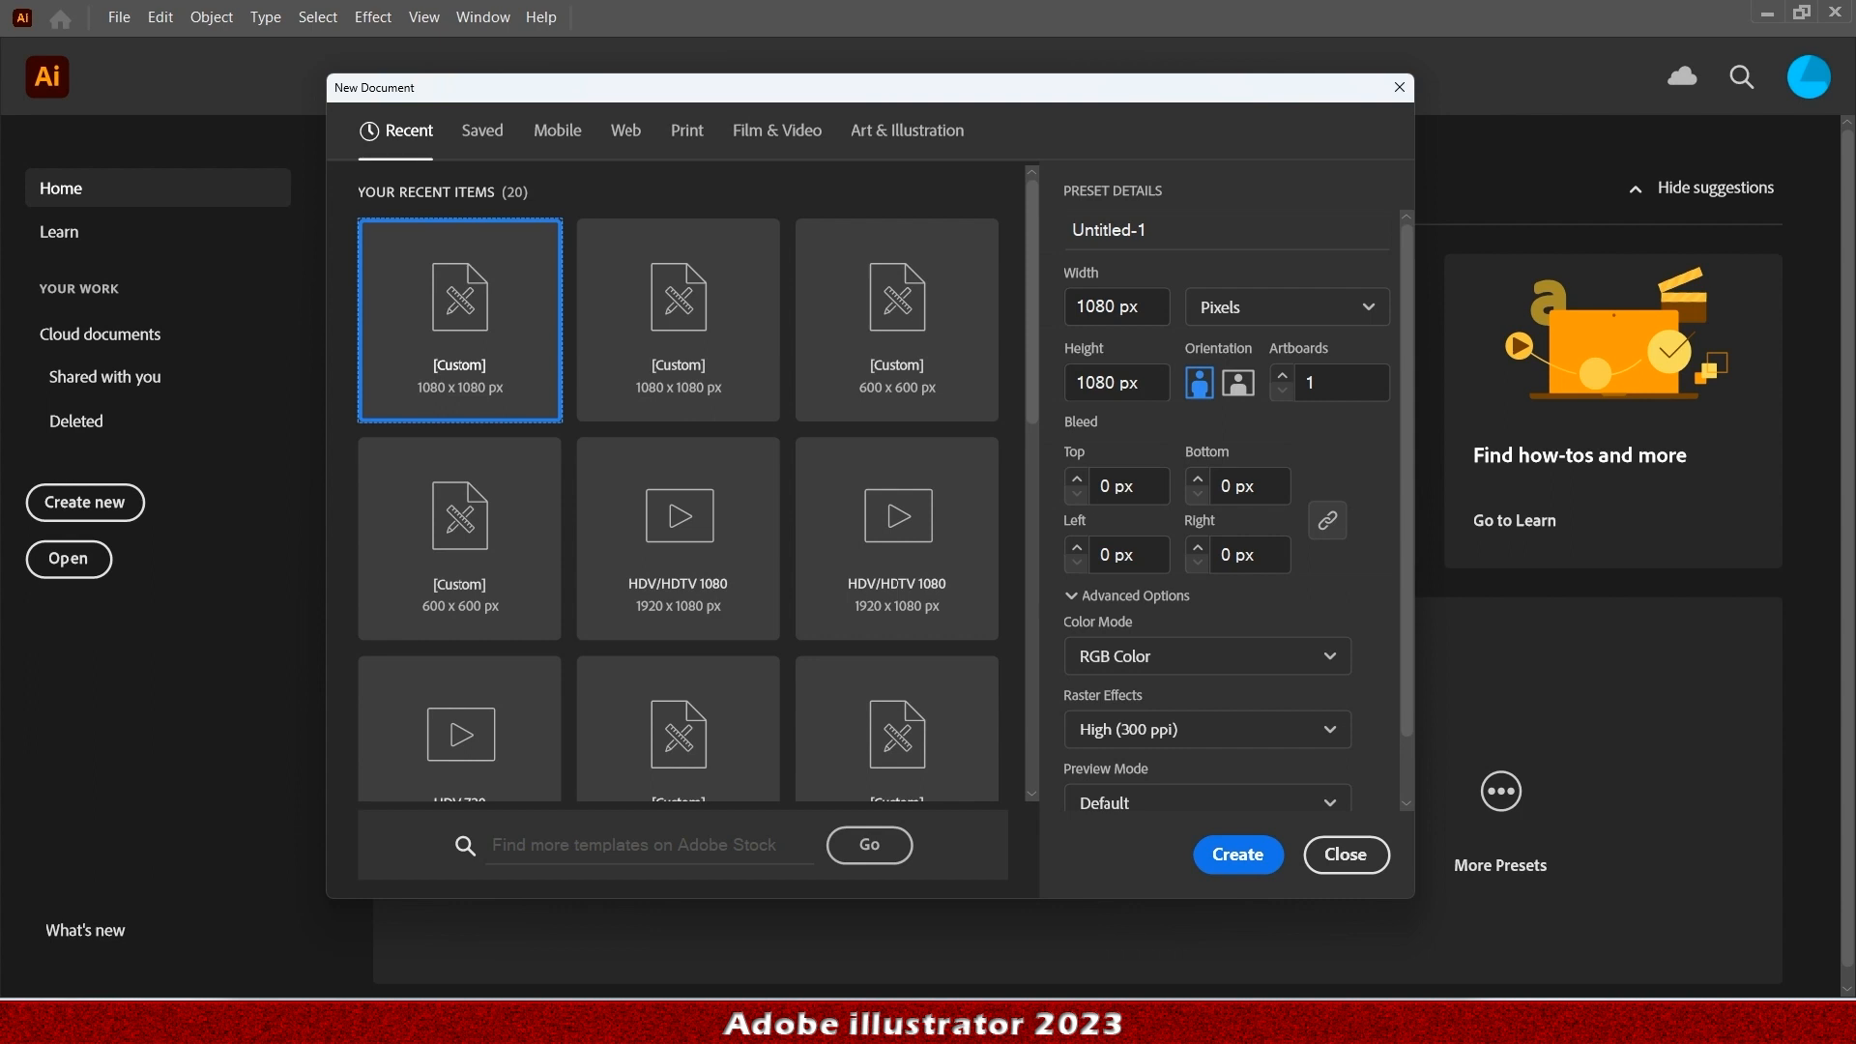
{"action": "left_click", "coordinate": [696, 1021]}
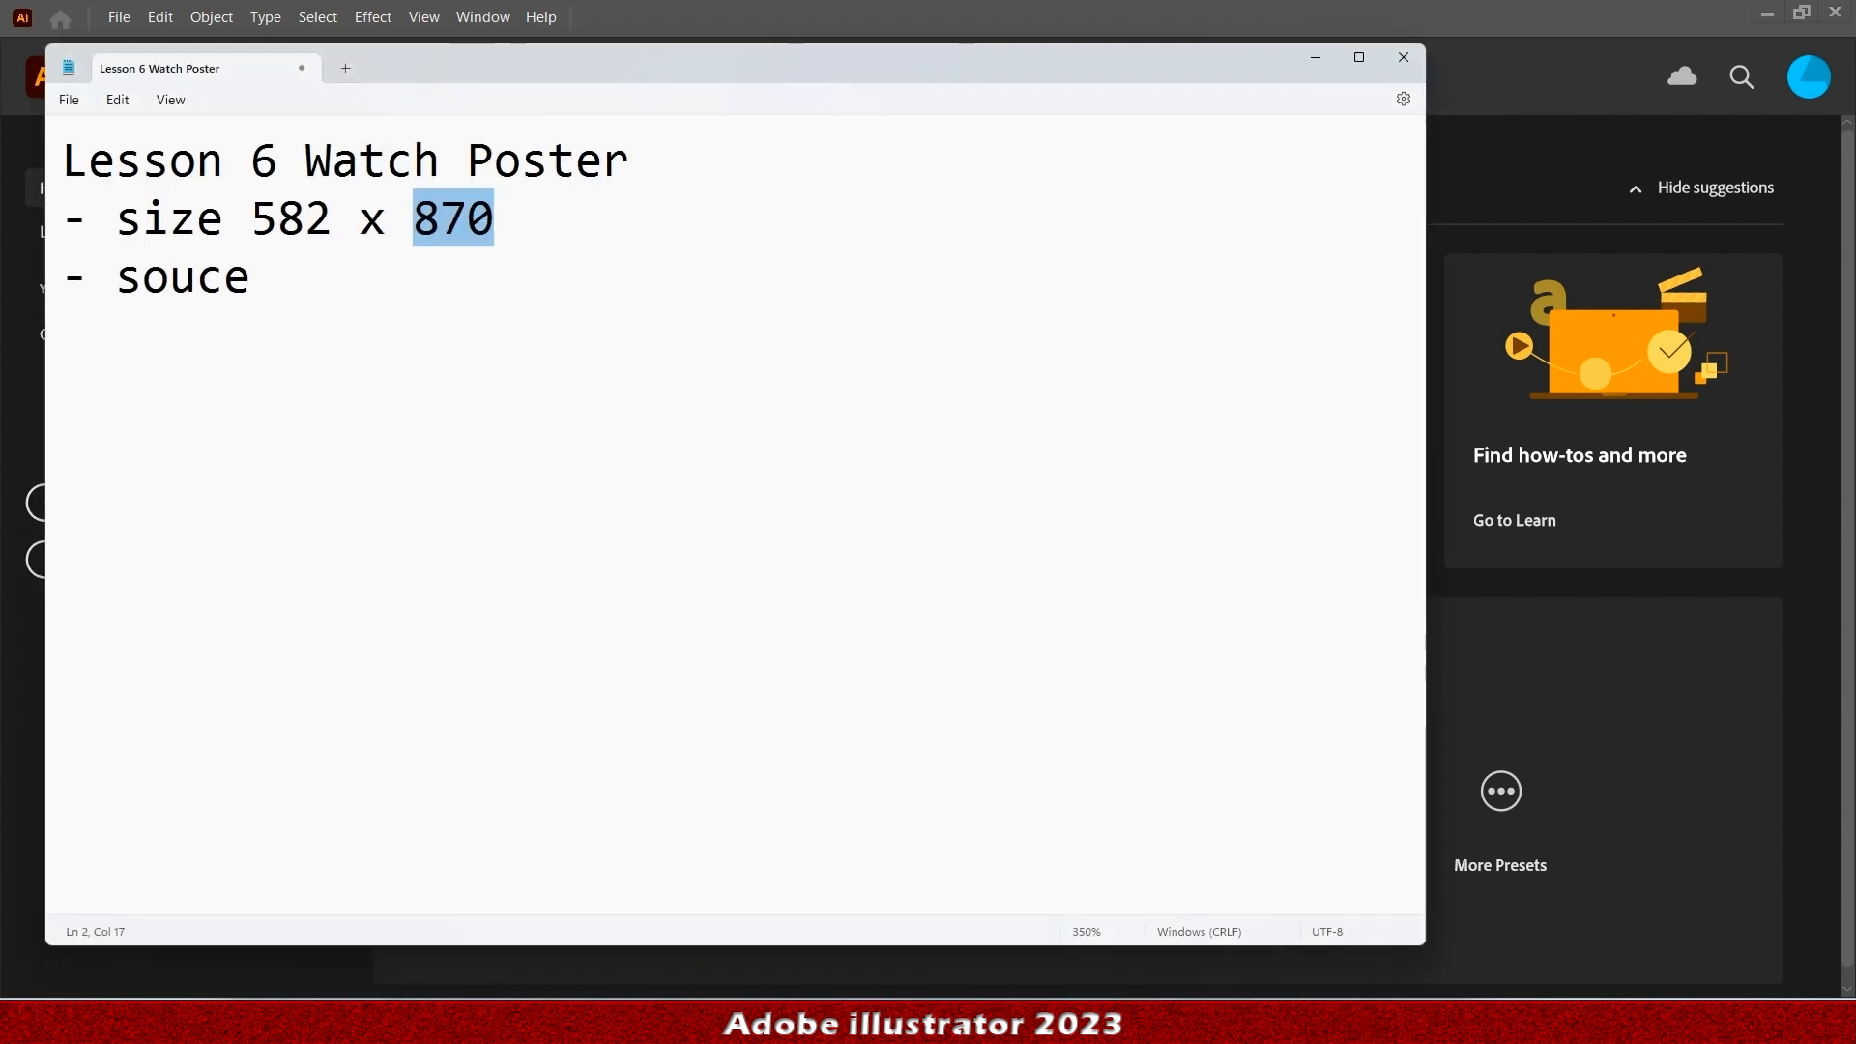
{"action": "key", "text": "alt+Tab"}
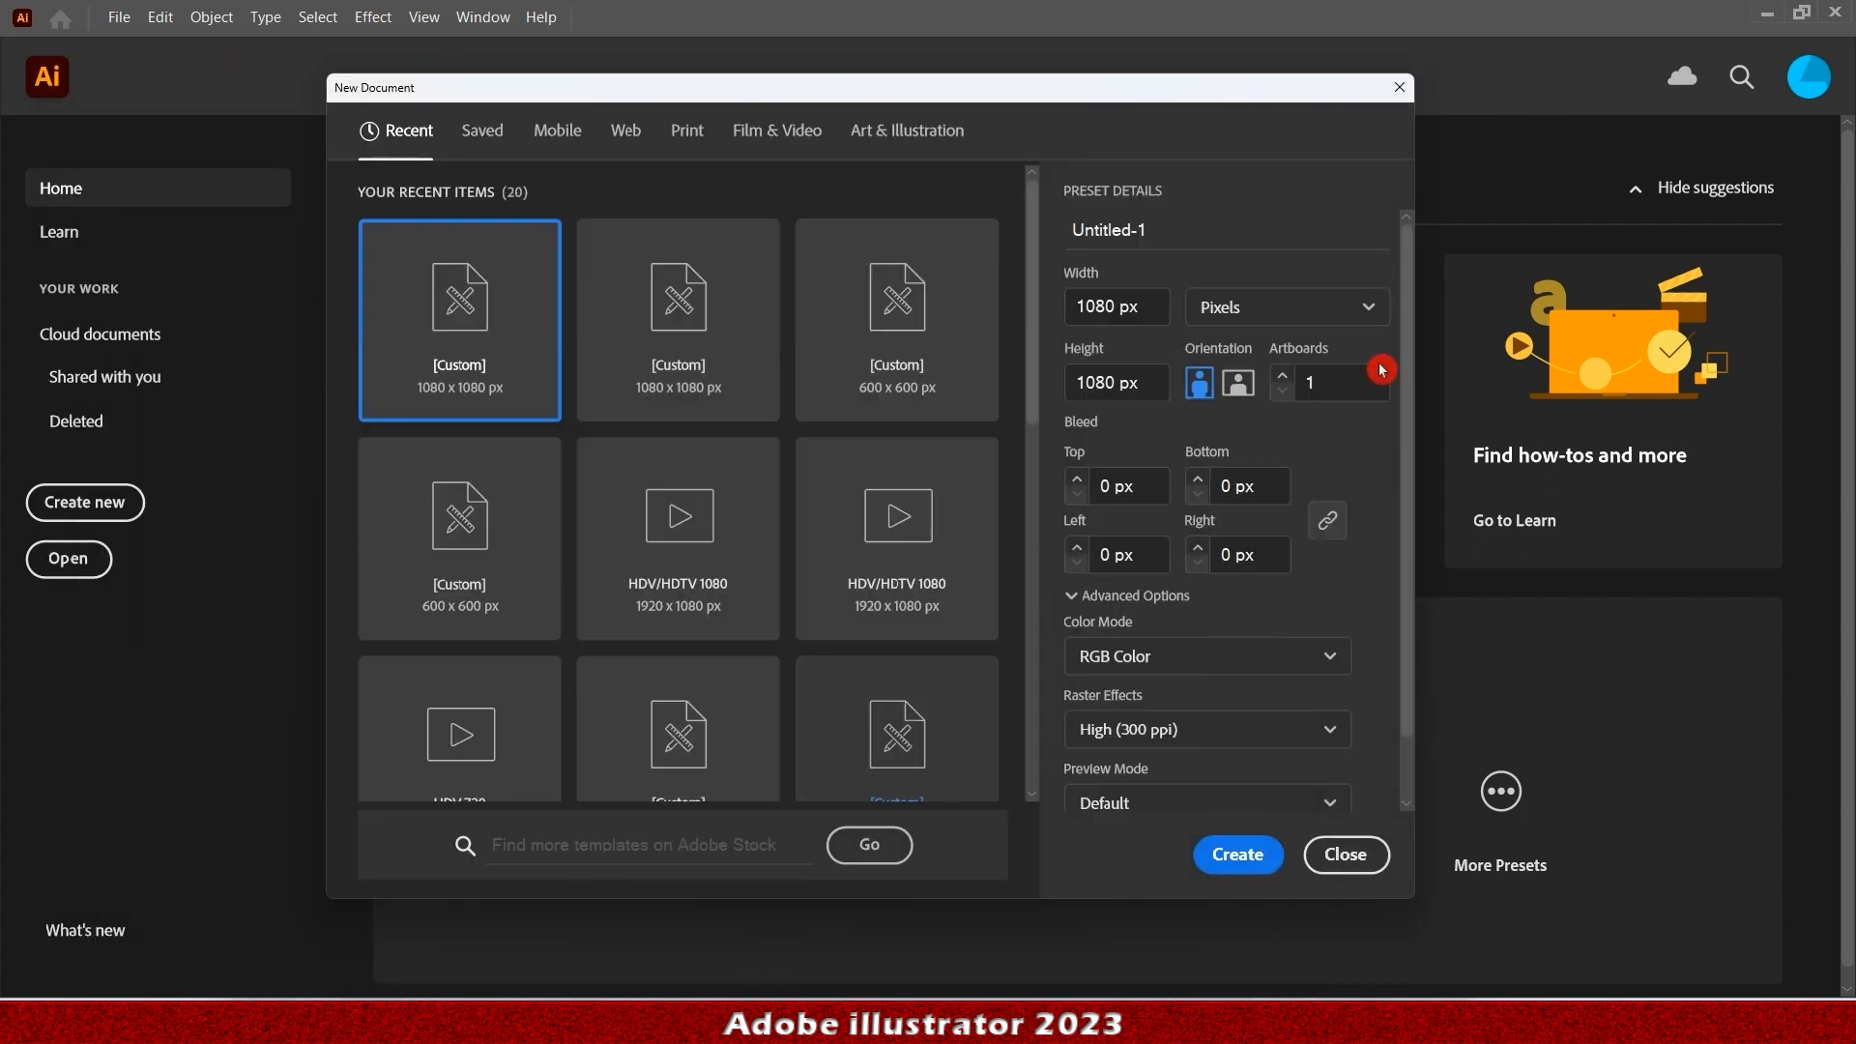
{"action": "left_click", "coordinate": [1094, 302]}
{"action": "double_click", "coordinate": [1110, 310]}
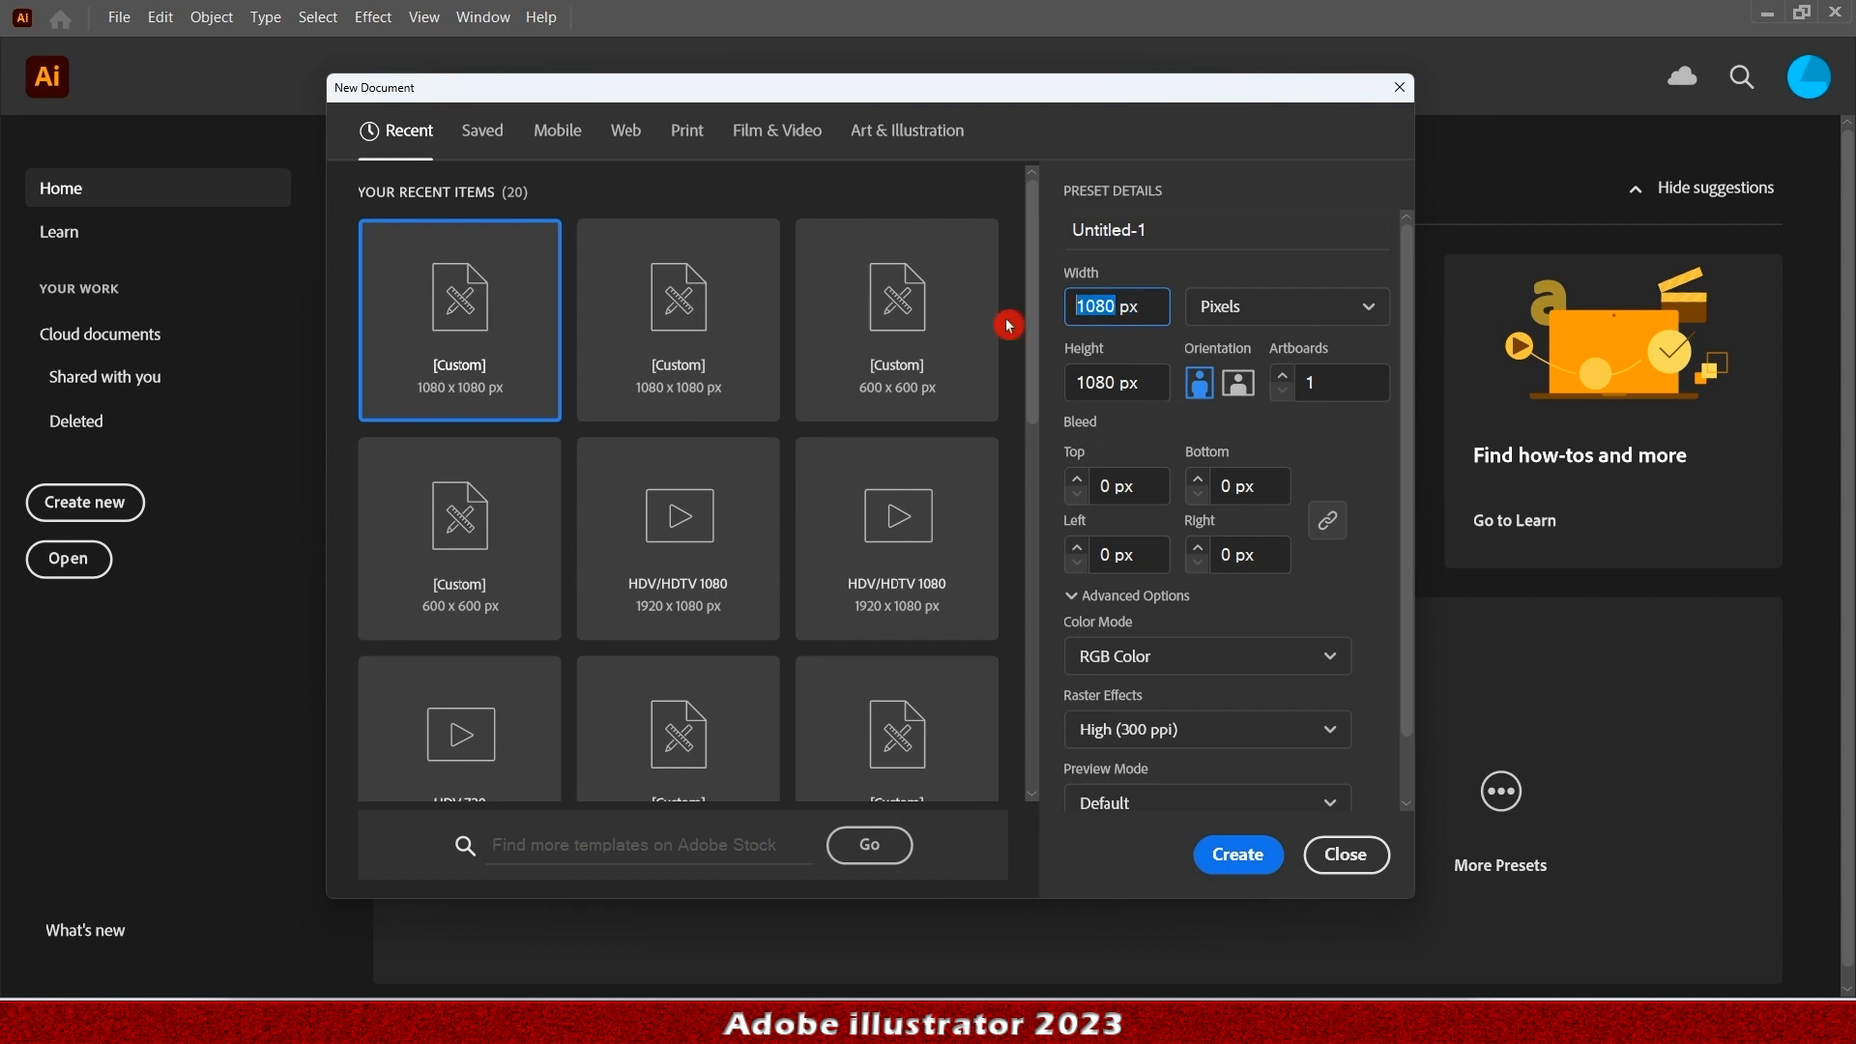
{"action": "type", "text": "582"}
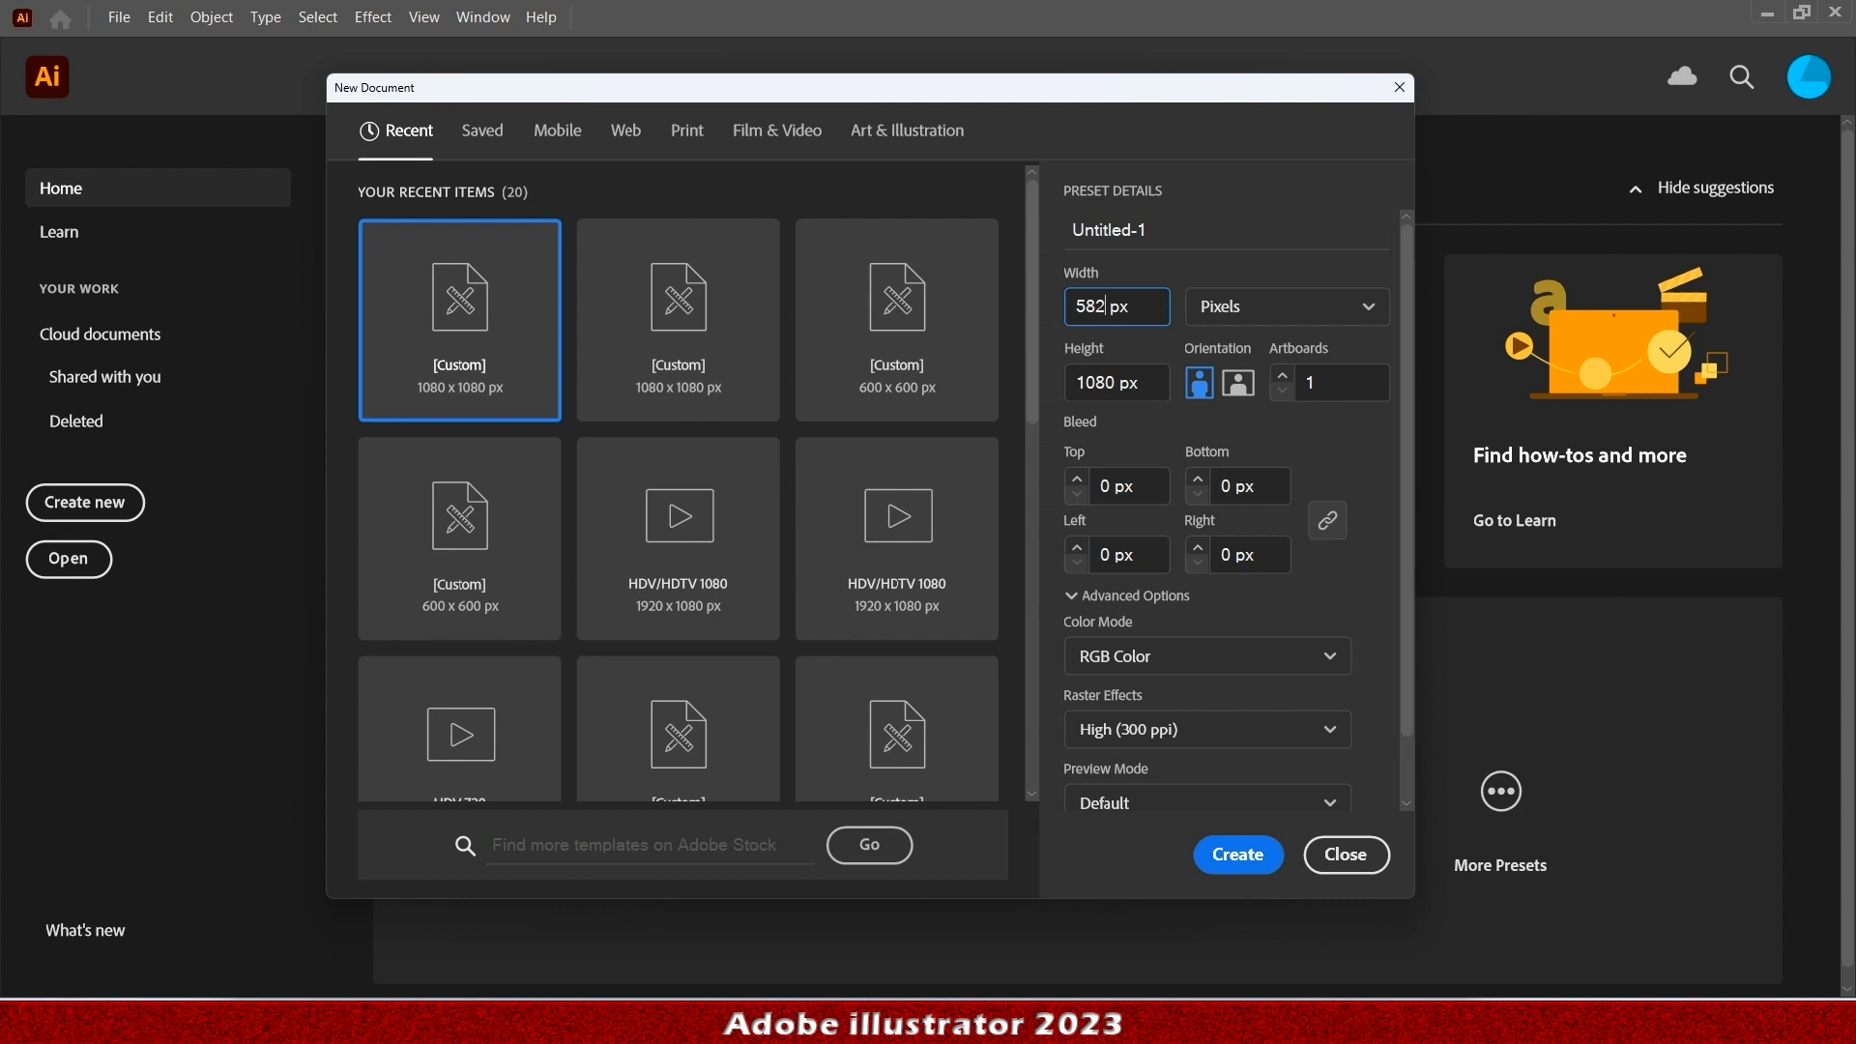
{"action": "double_click", "coordinate": [1099, 382]}
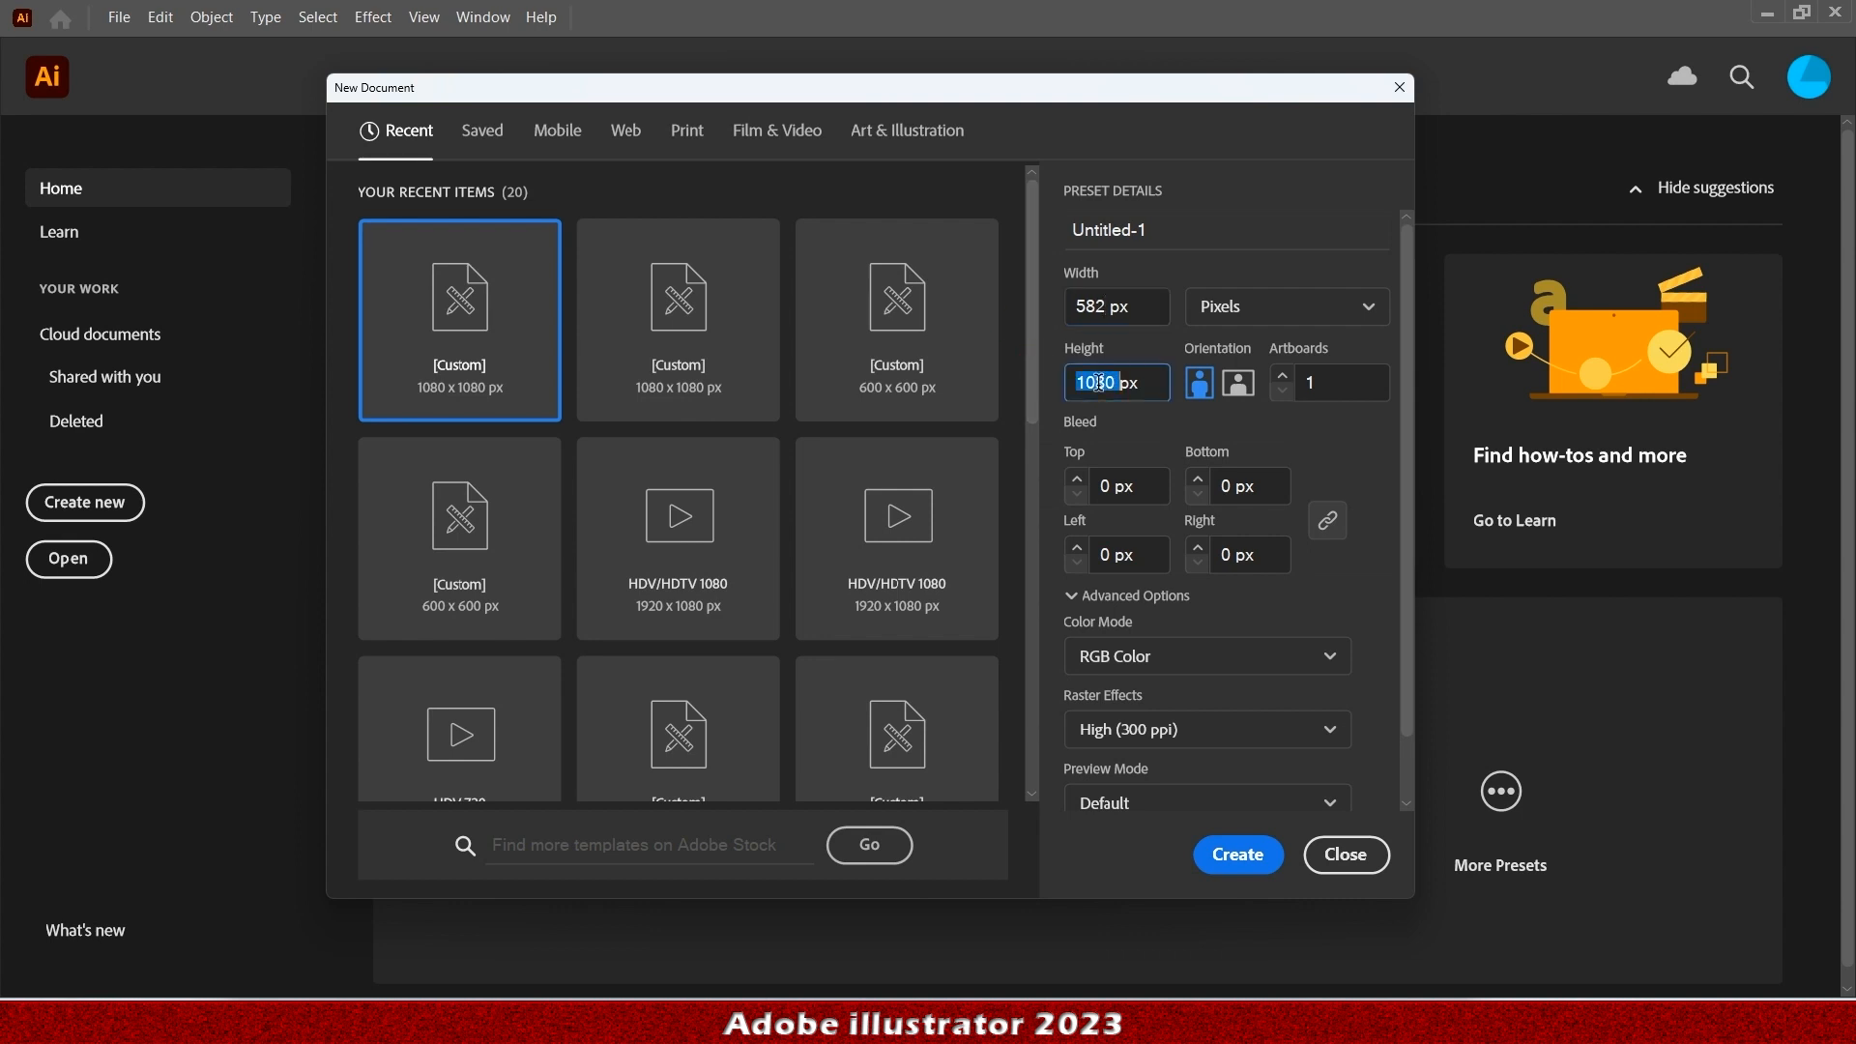
{"action": "type", "text": "8"}
{"action": "key", "text": "Return"}
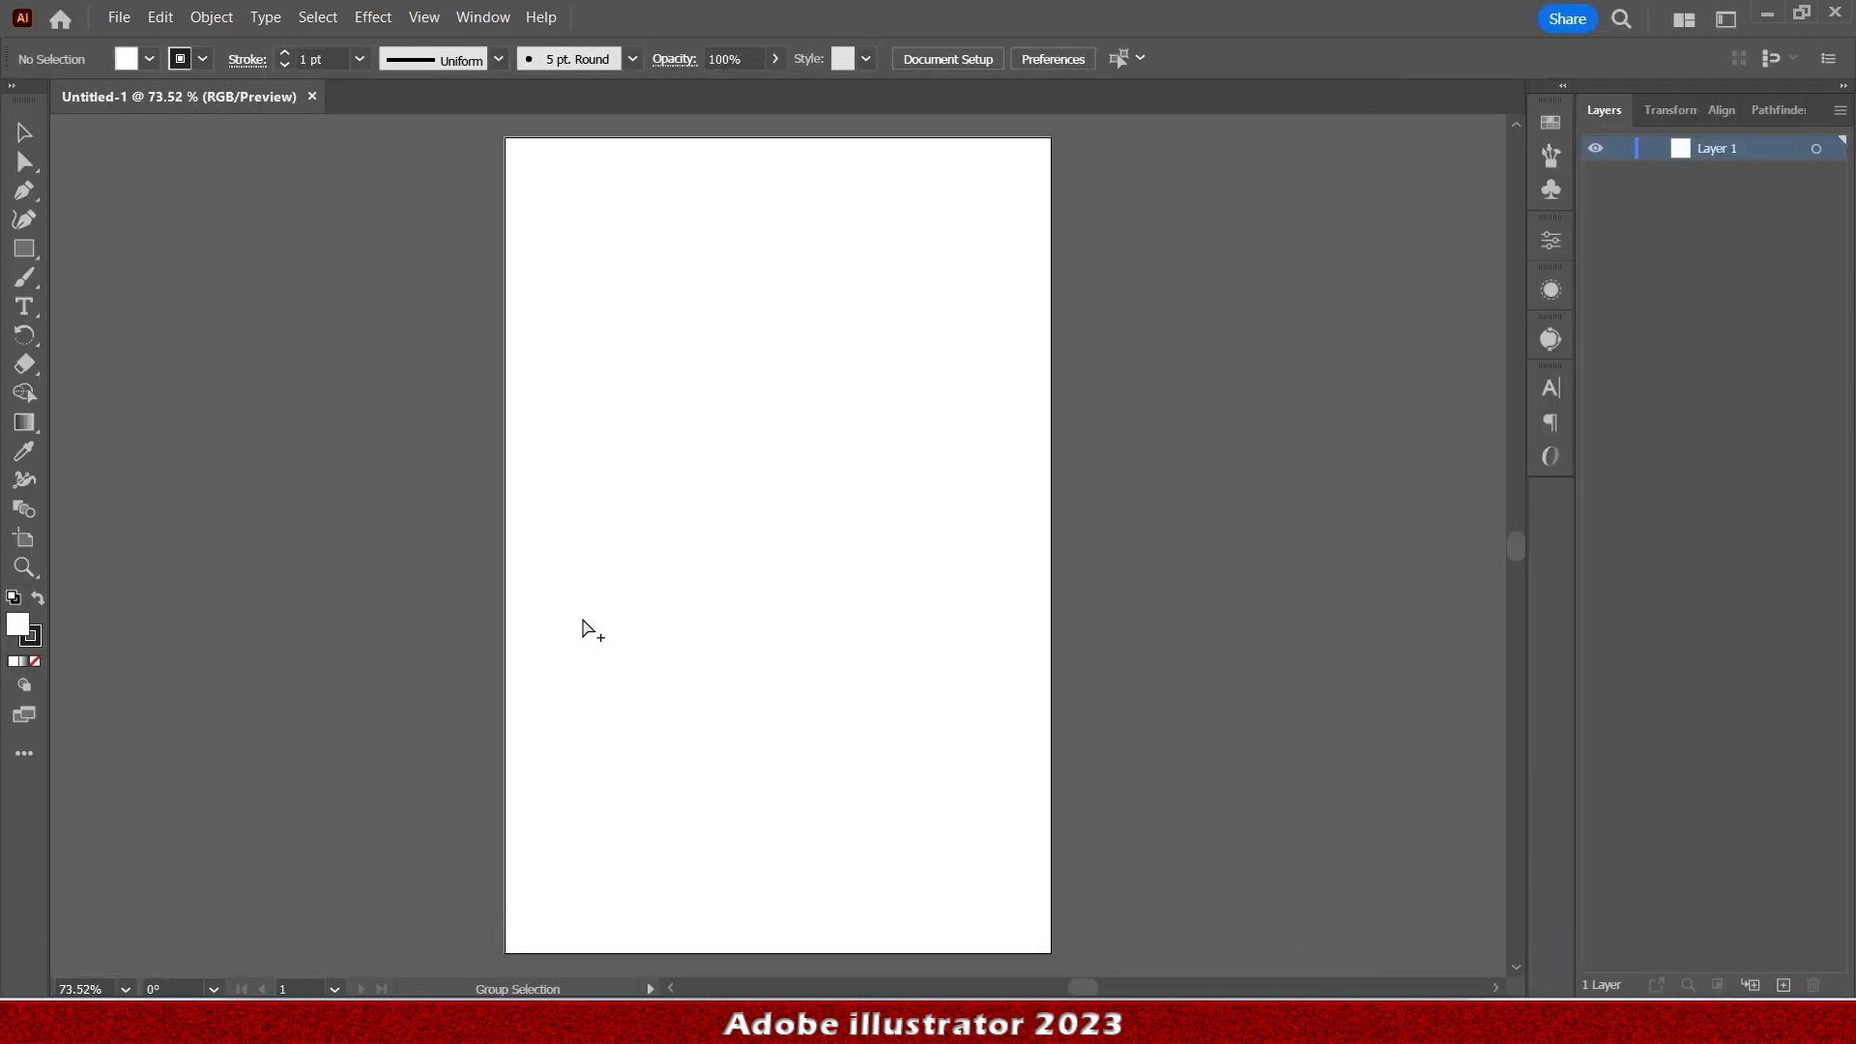
Place the watch image from the Source folder on the pasteboard beside the artboard.
{"action": "scroll", "coordinate": [583, 625], "scroll_direction": "down", "scroll_amount": 4}
{"action": "scroll", "coordinate": [548, 667], "scroll_direction": "up", "scroll_amount": 4}
{"action": "scroll", "coordinate": [551, 663], "scroll_direction": "down", "scroll_amount": 2}
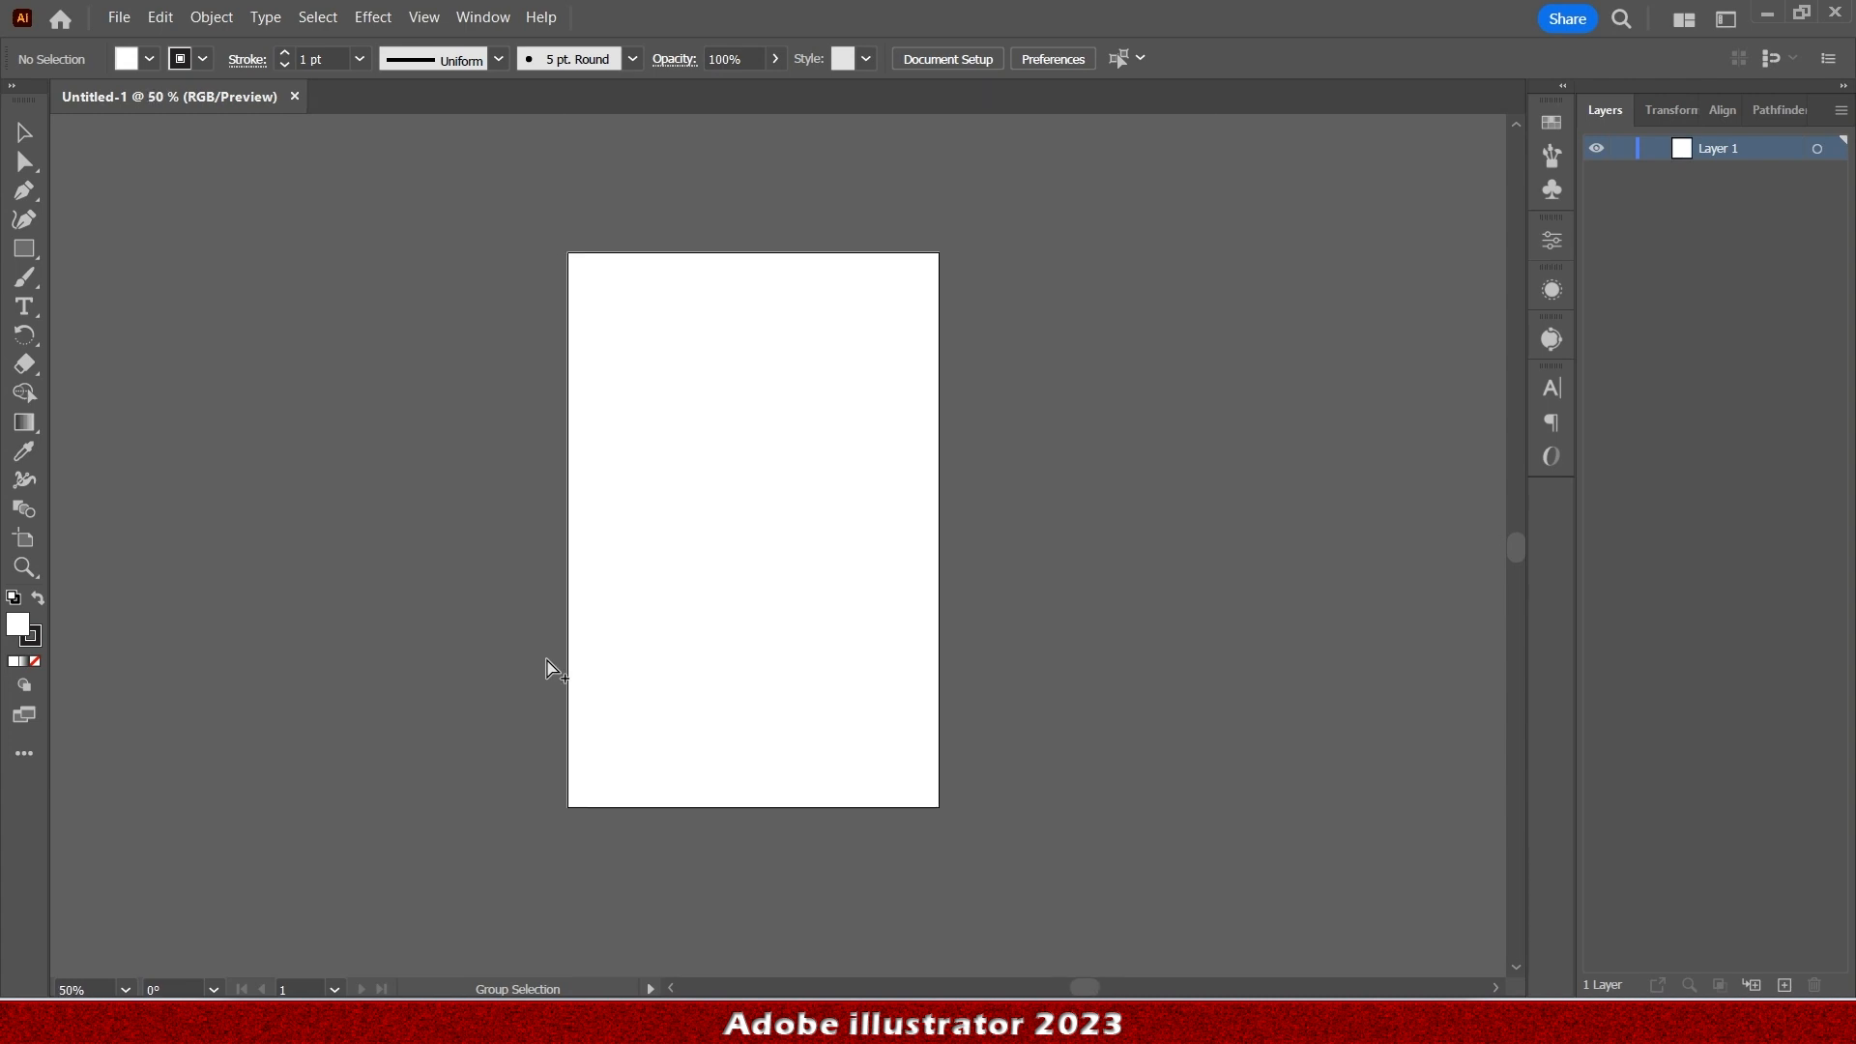
{"action": "left_click_drag", "start_coordinate": [419, 344], "coordinate": [465, 332]}
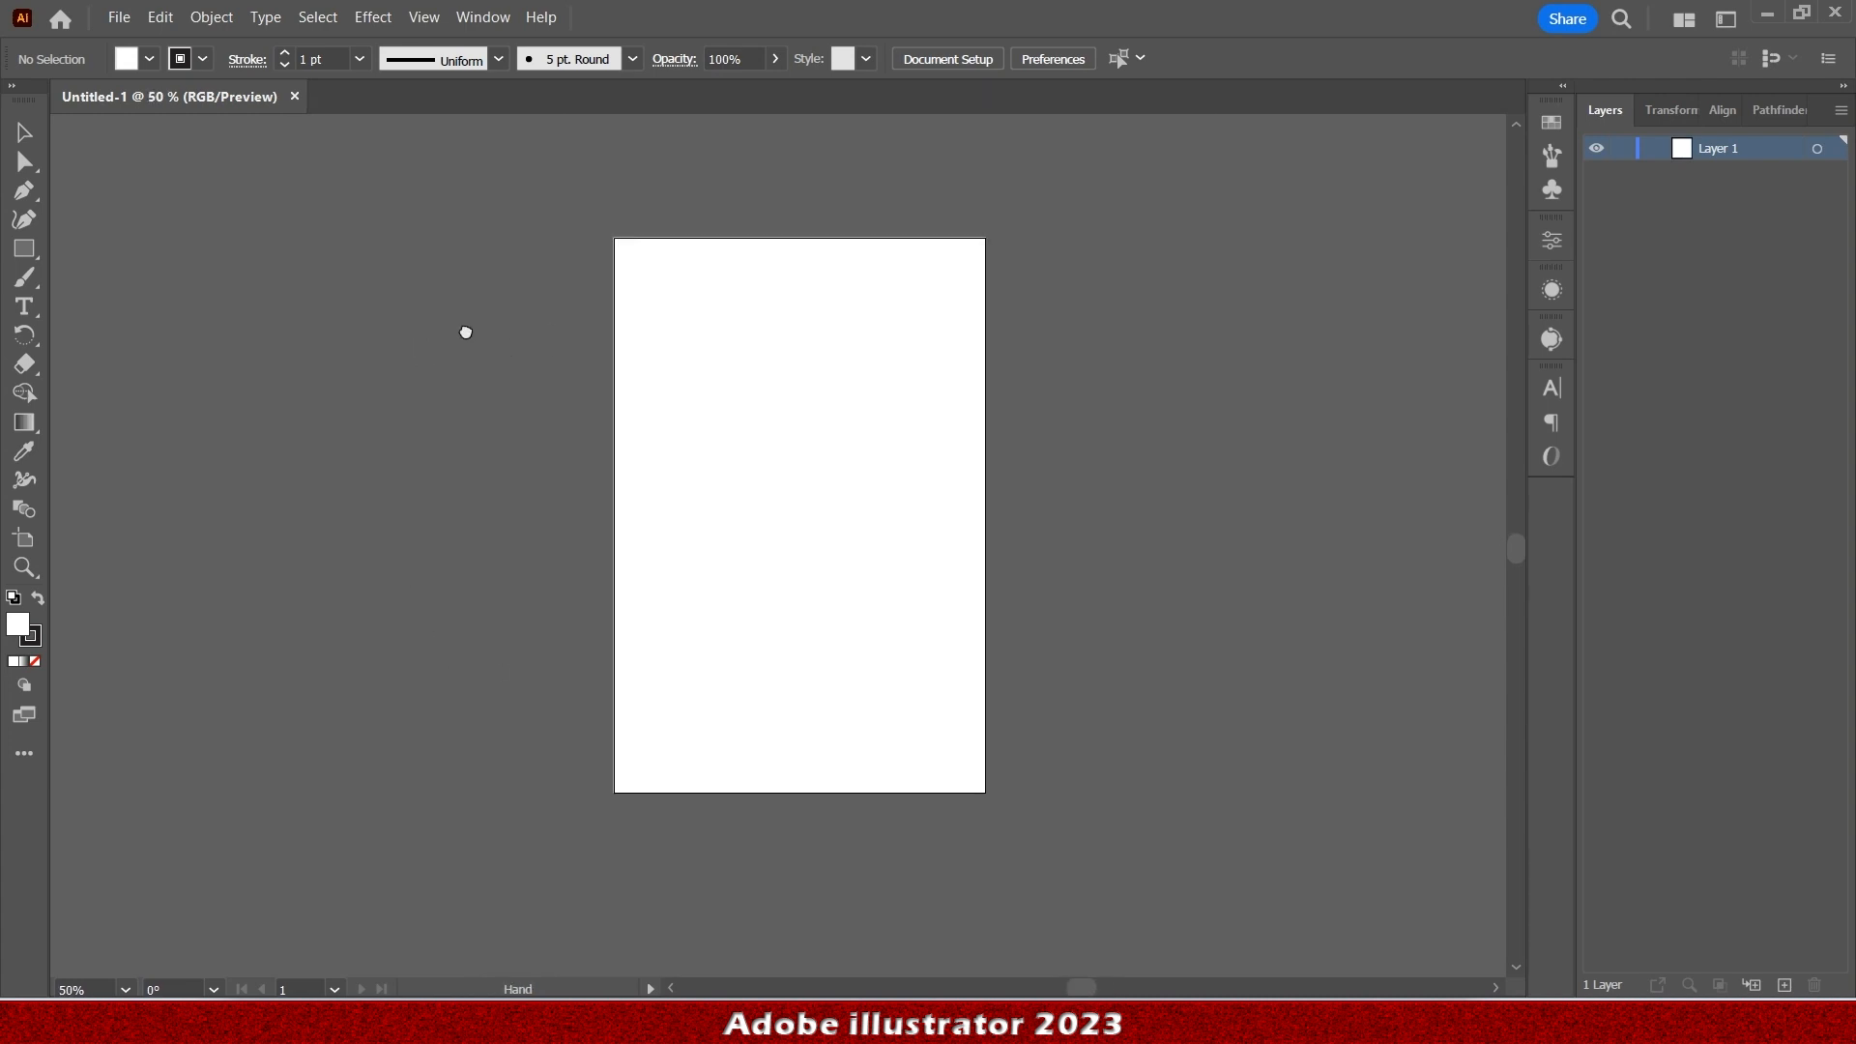
{"action": "mouse_move", "coordinate": [1291, 1022]}
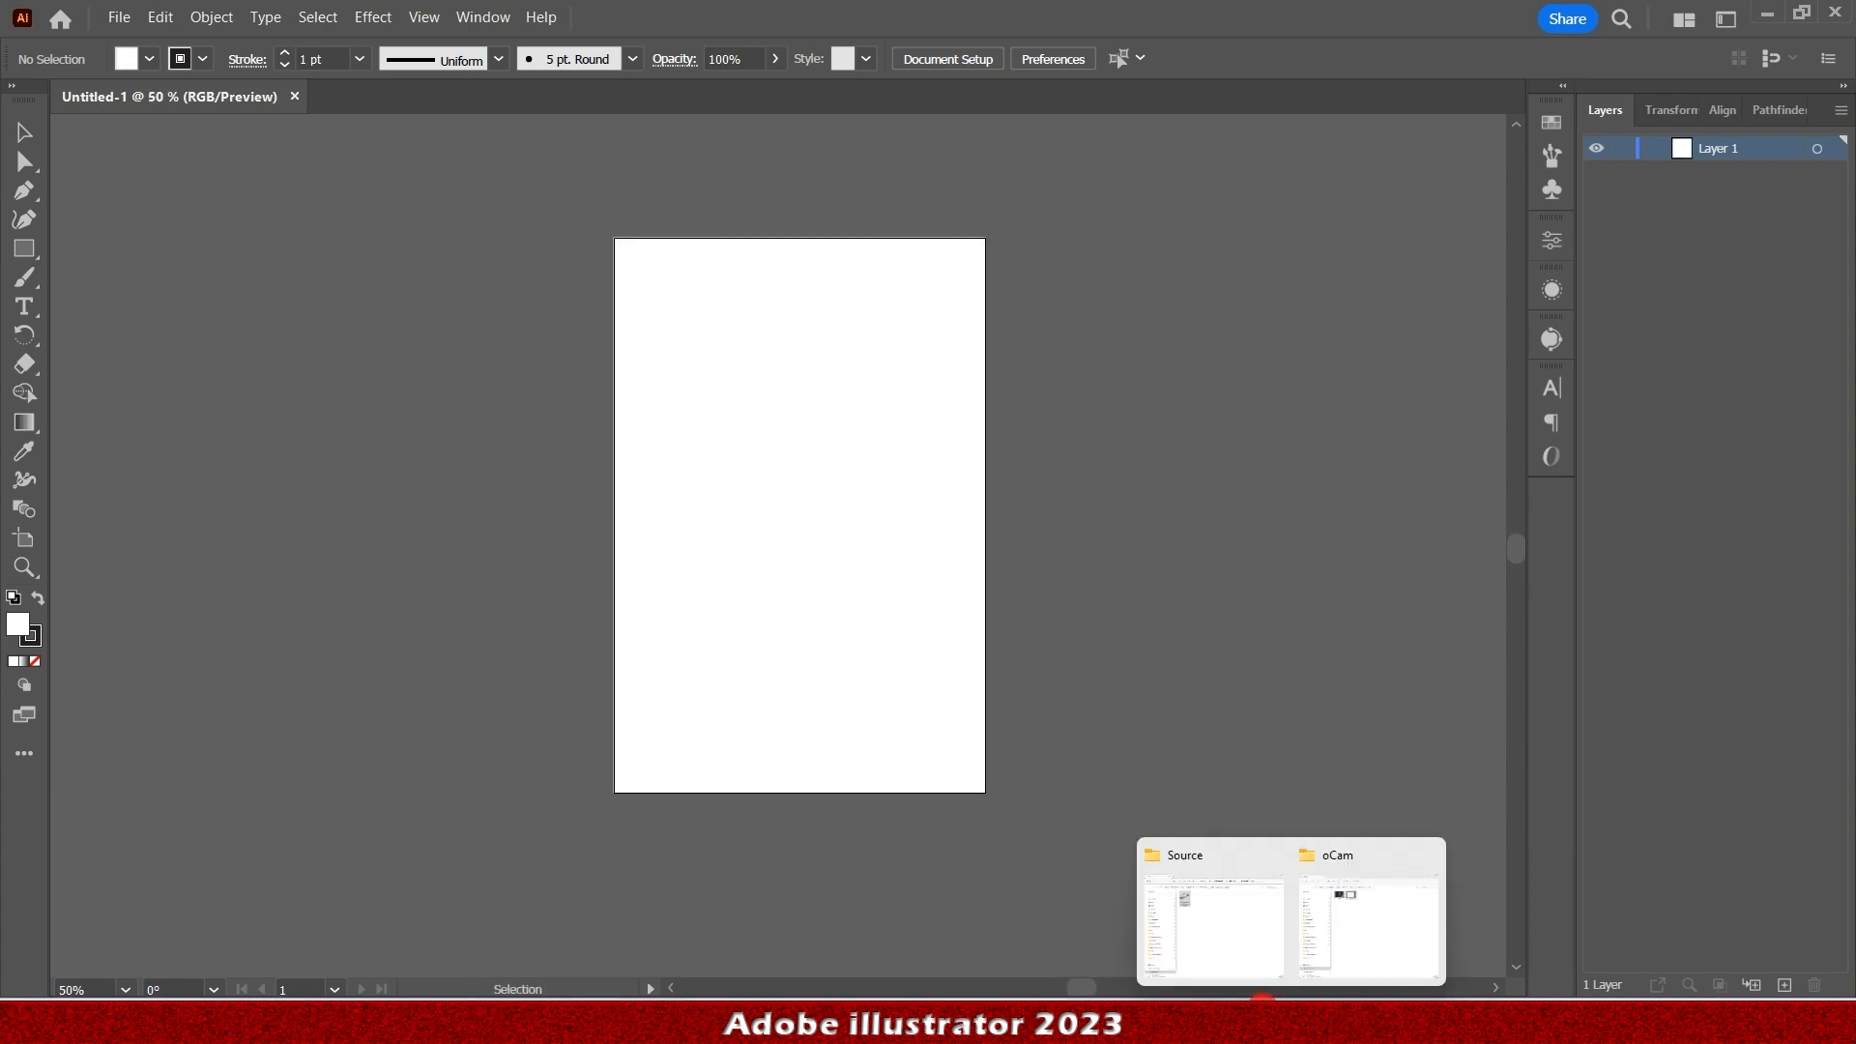
{"action": "left_click", "coordinate": [1239, 926]}
{"action": "left_click_drag", "start_coordinate": [570, 270], "coordinate": [1286, 413]}
{"action": "left_click", "coordinate": [1359, 77]}
{"action": "left_click", "coordinate": [1211, 742]}
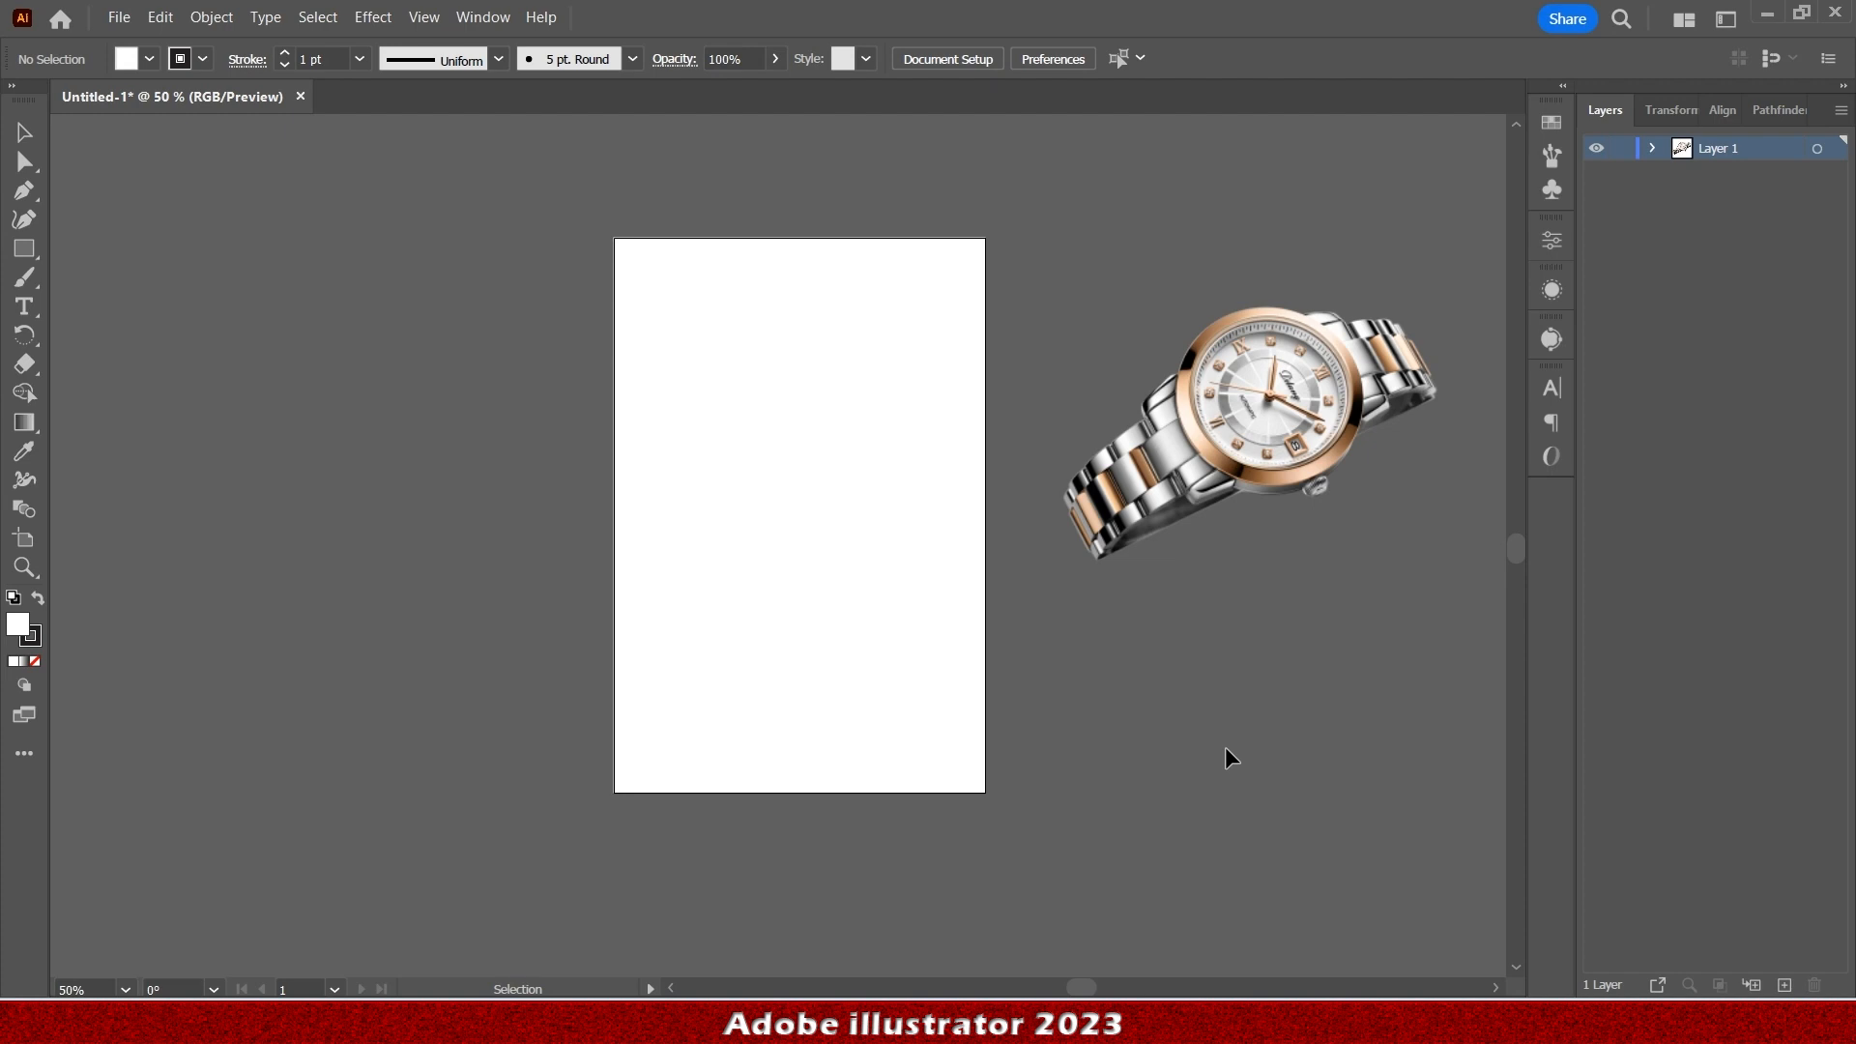
Sample the peach tone of the watch bezel and draw a rectangle extending past the artboard on all sides.
{"action": "left_click", "coordinate": [24, 450]}
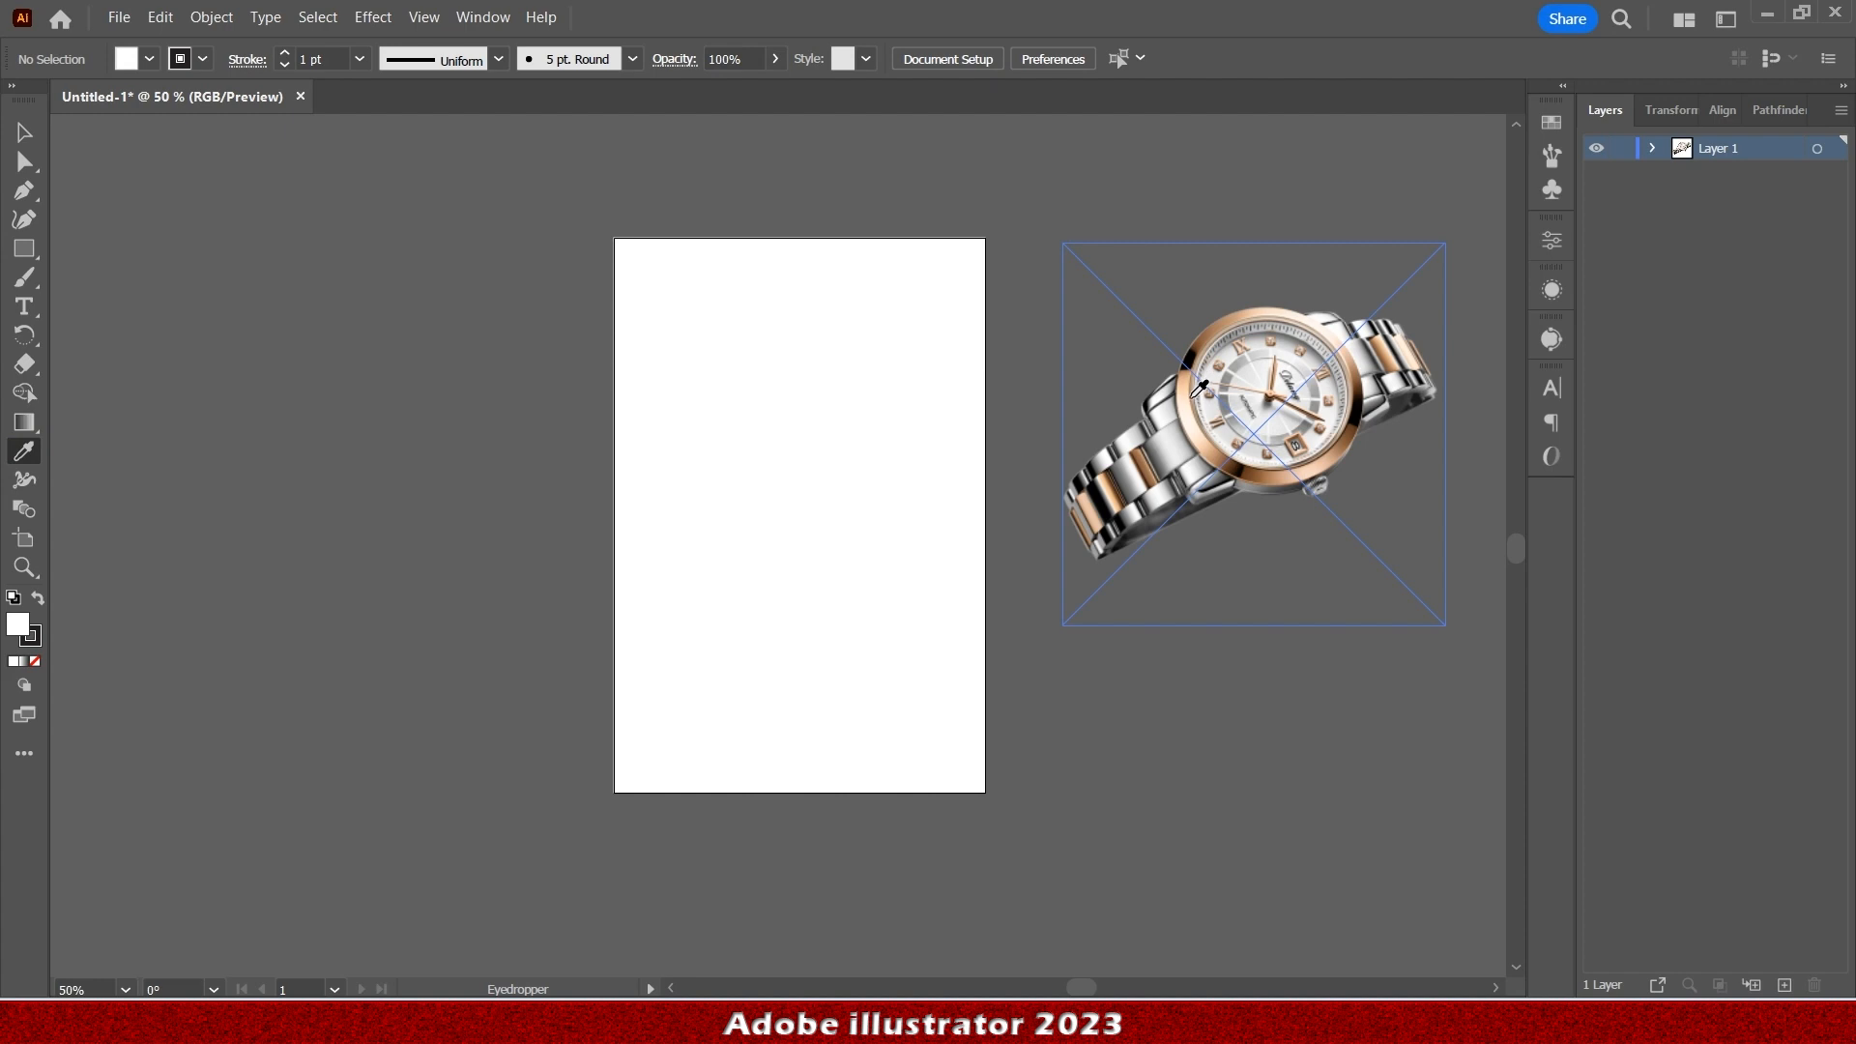
{"action": "left_click", "coordinate": [1189, 393]}
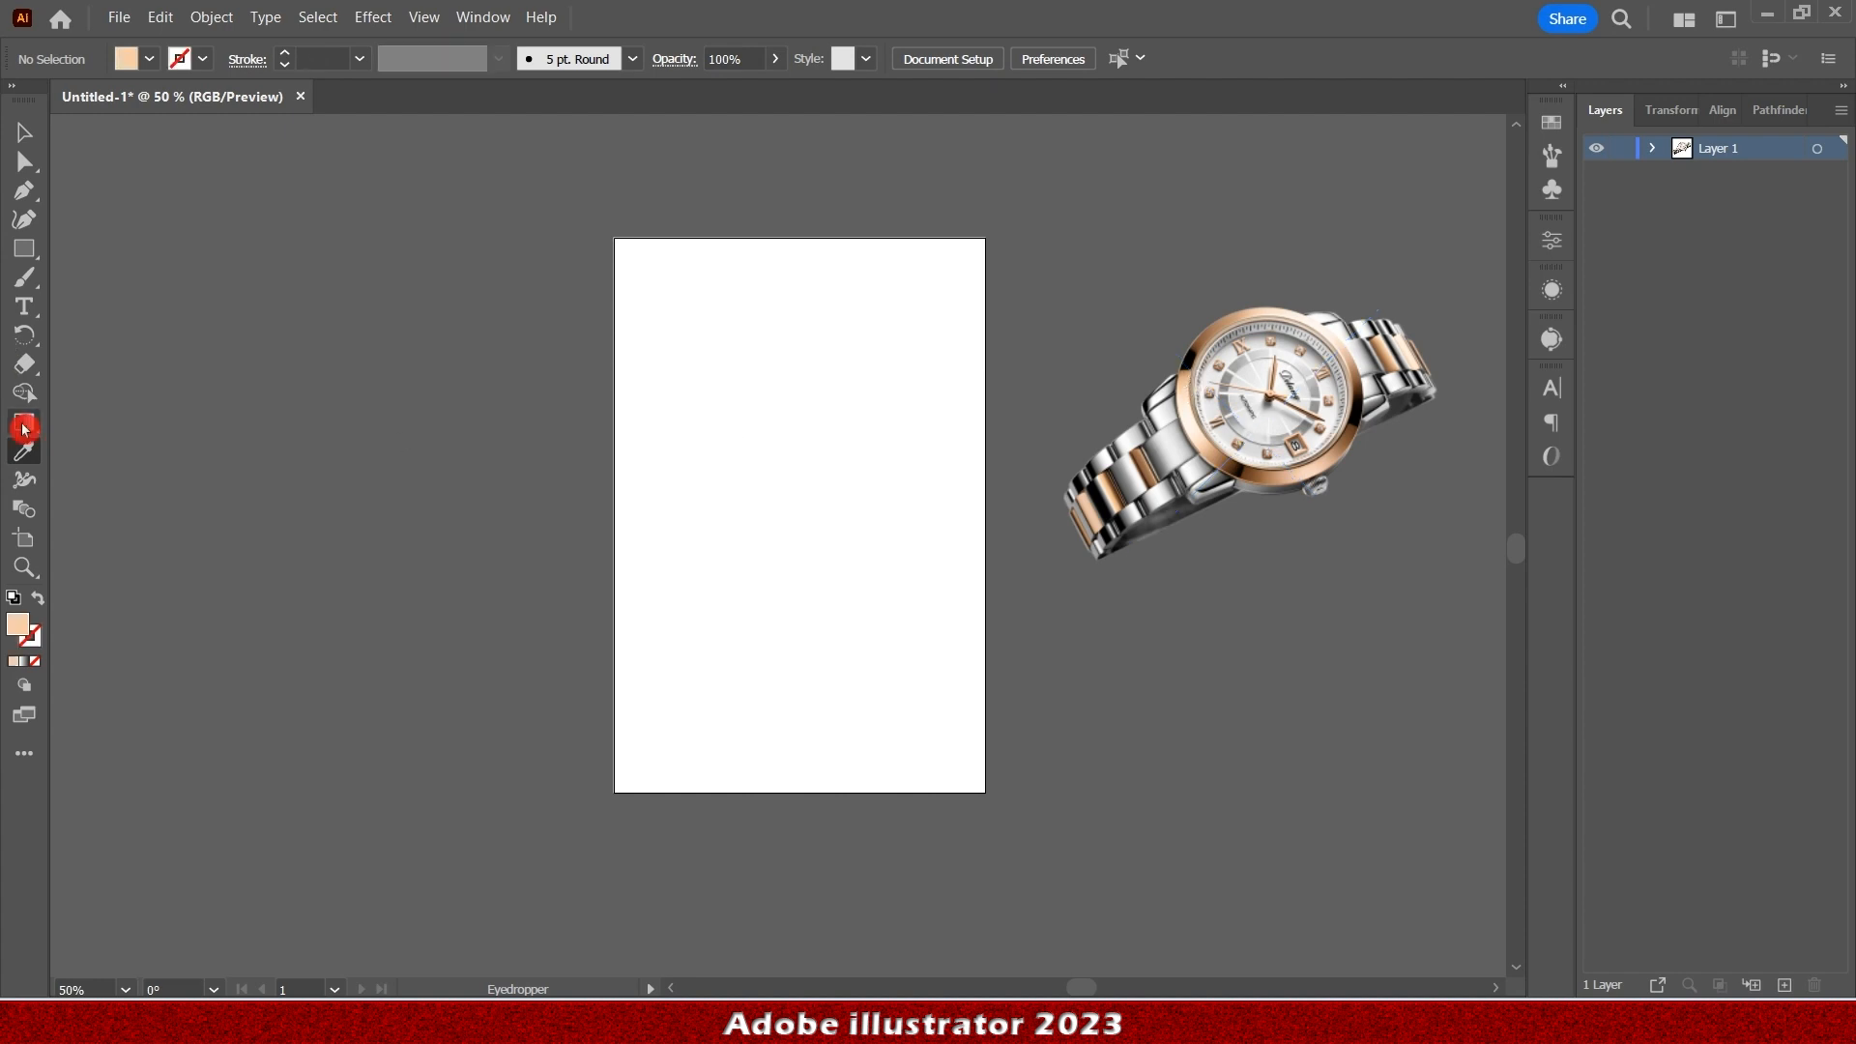
{"action": "left_click", "coordinate": [24, 247]}
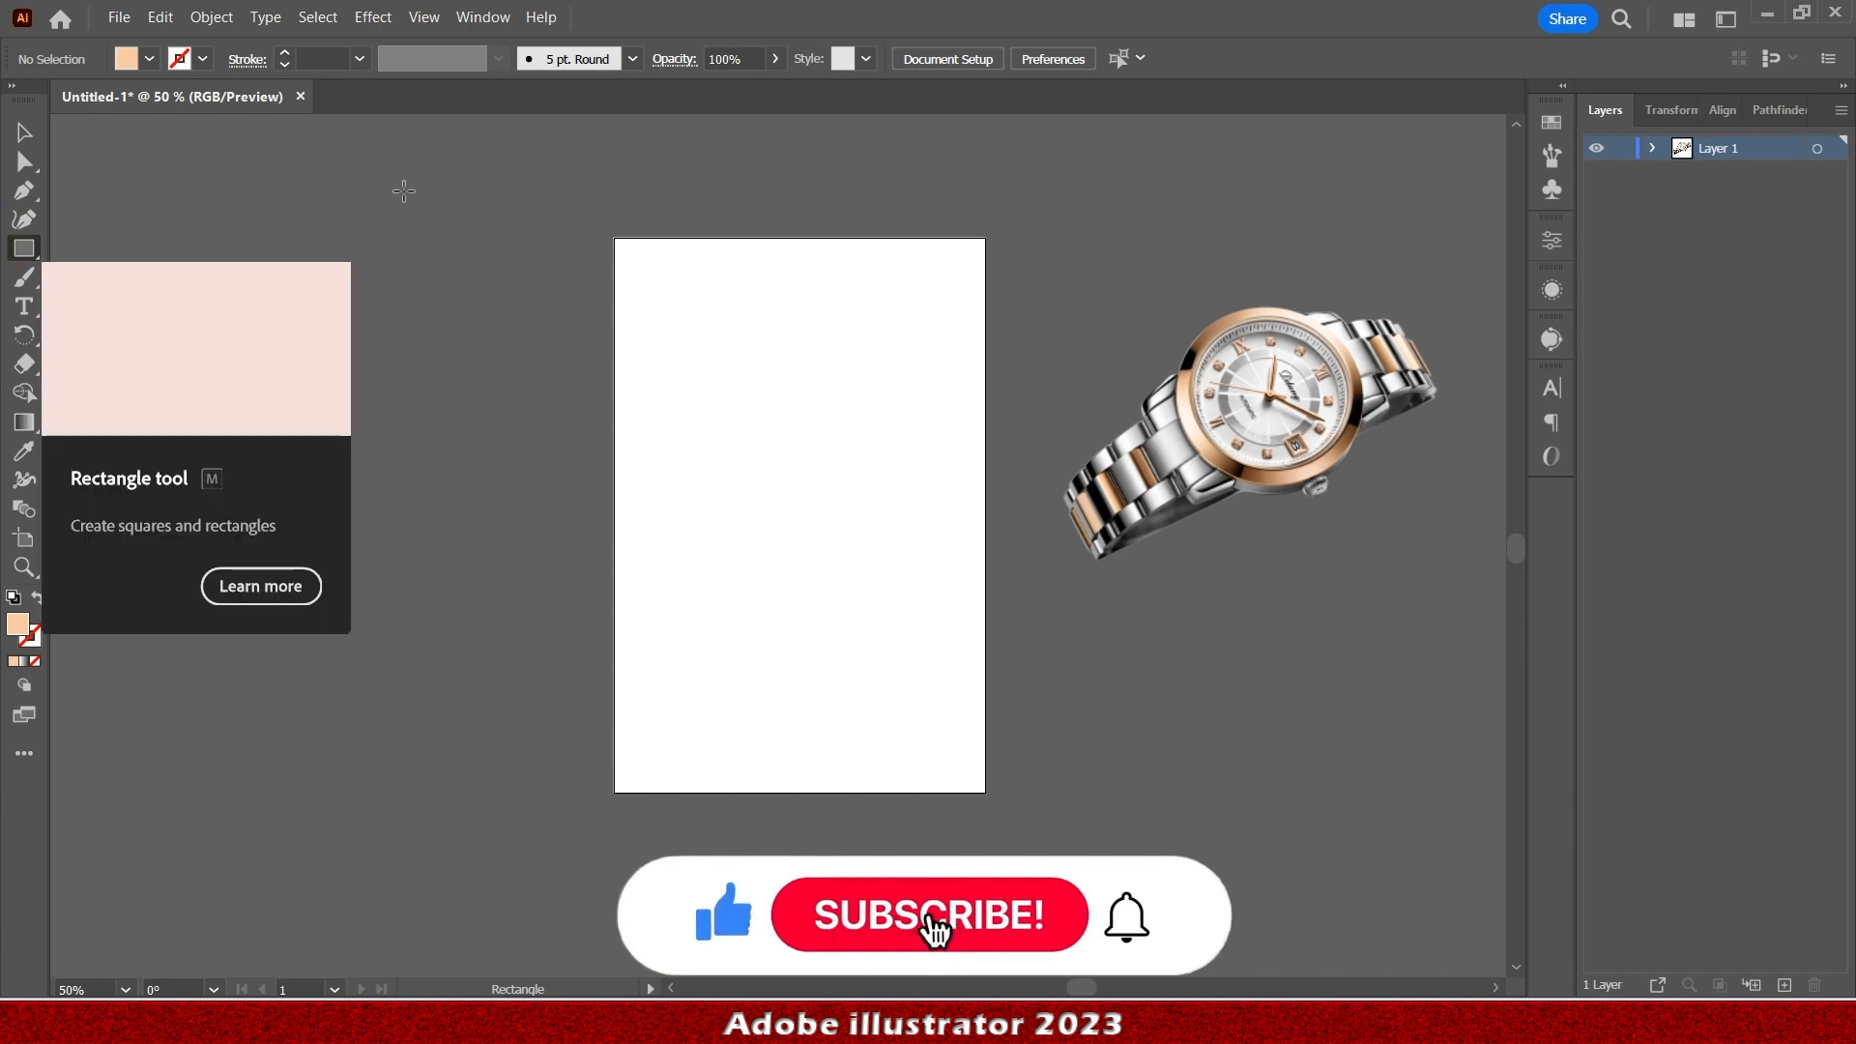
{"action": "left_click_drag", "start_coordinate": [566, 171], "coordinate": [1028, 851]}
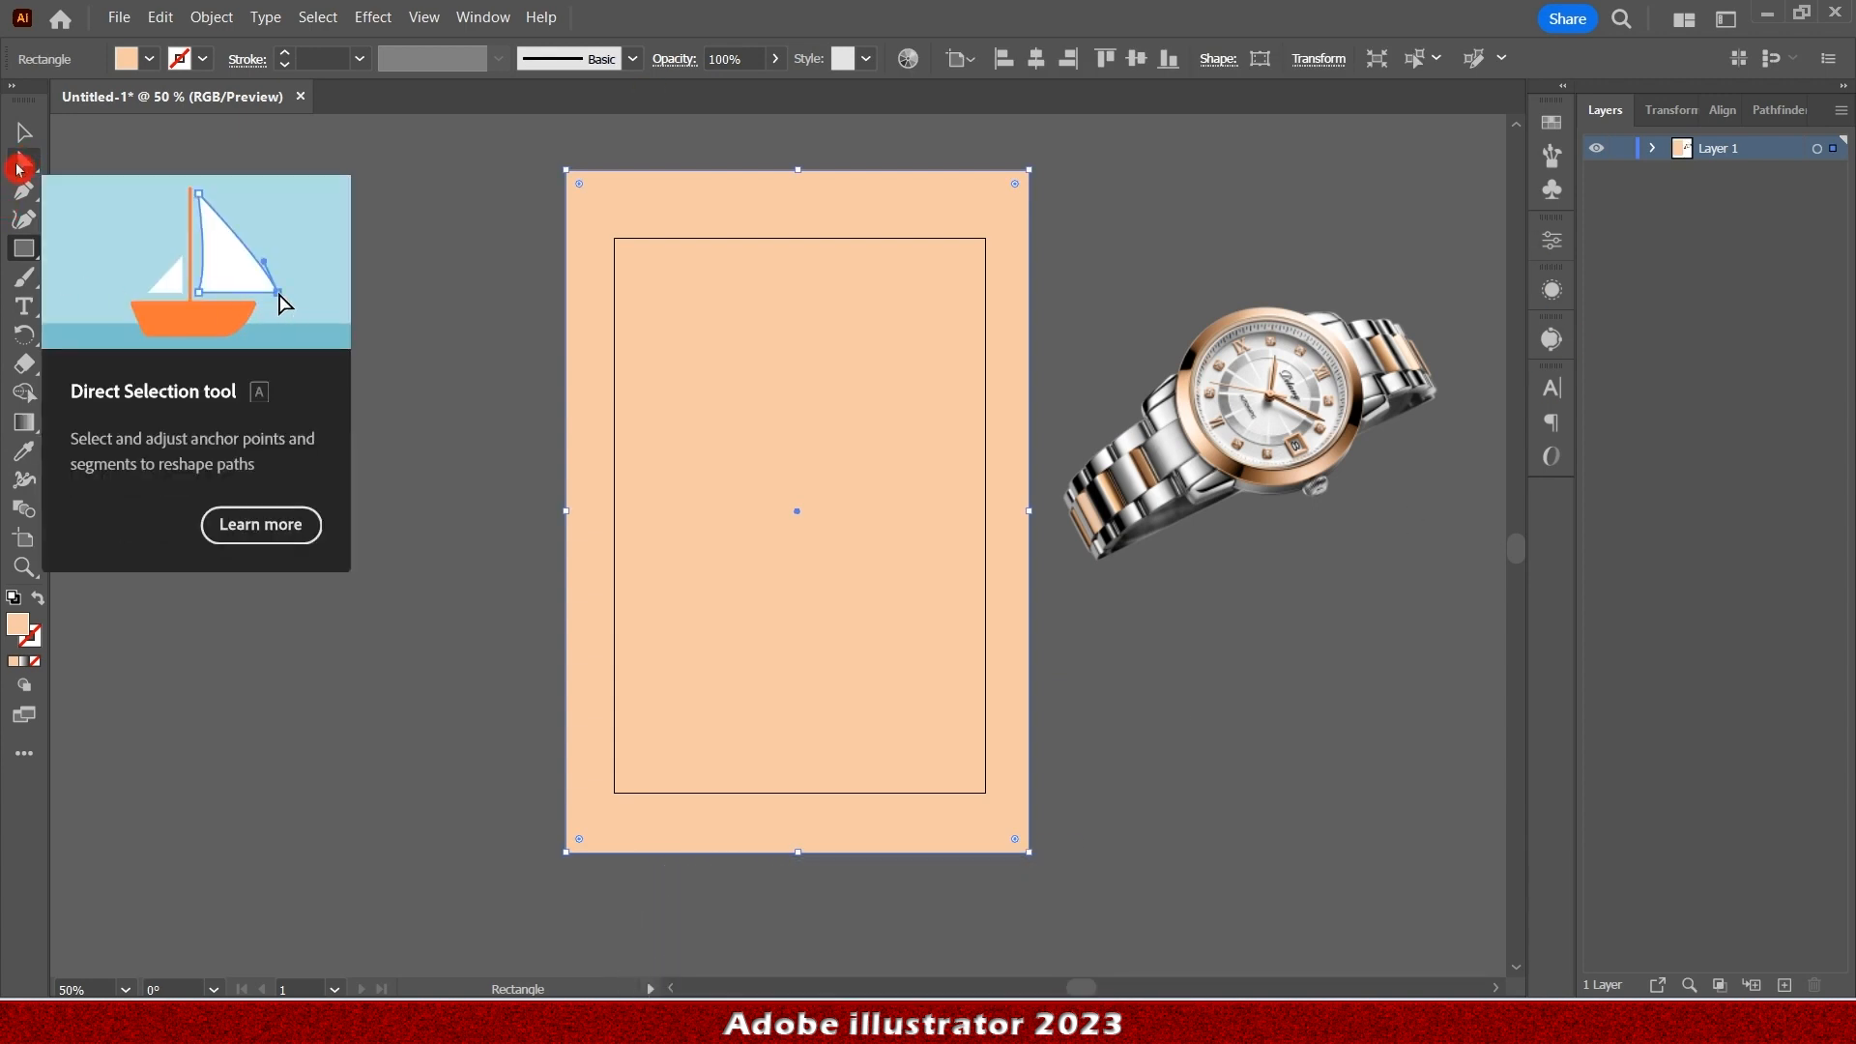
Move the rectangle's upper-left anchor point to its centre to form a triangle, and shift the shape slightly down and right.
{"action": "left_click", "coordinate": [19, 169]}
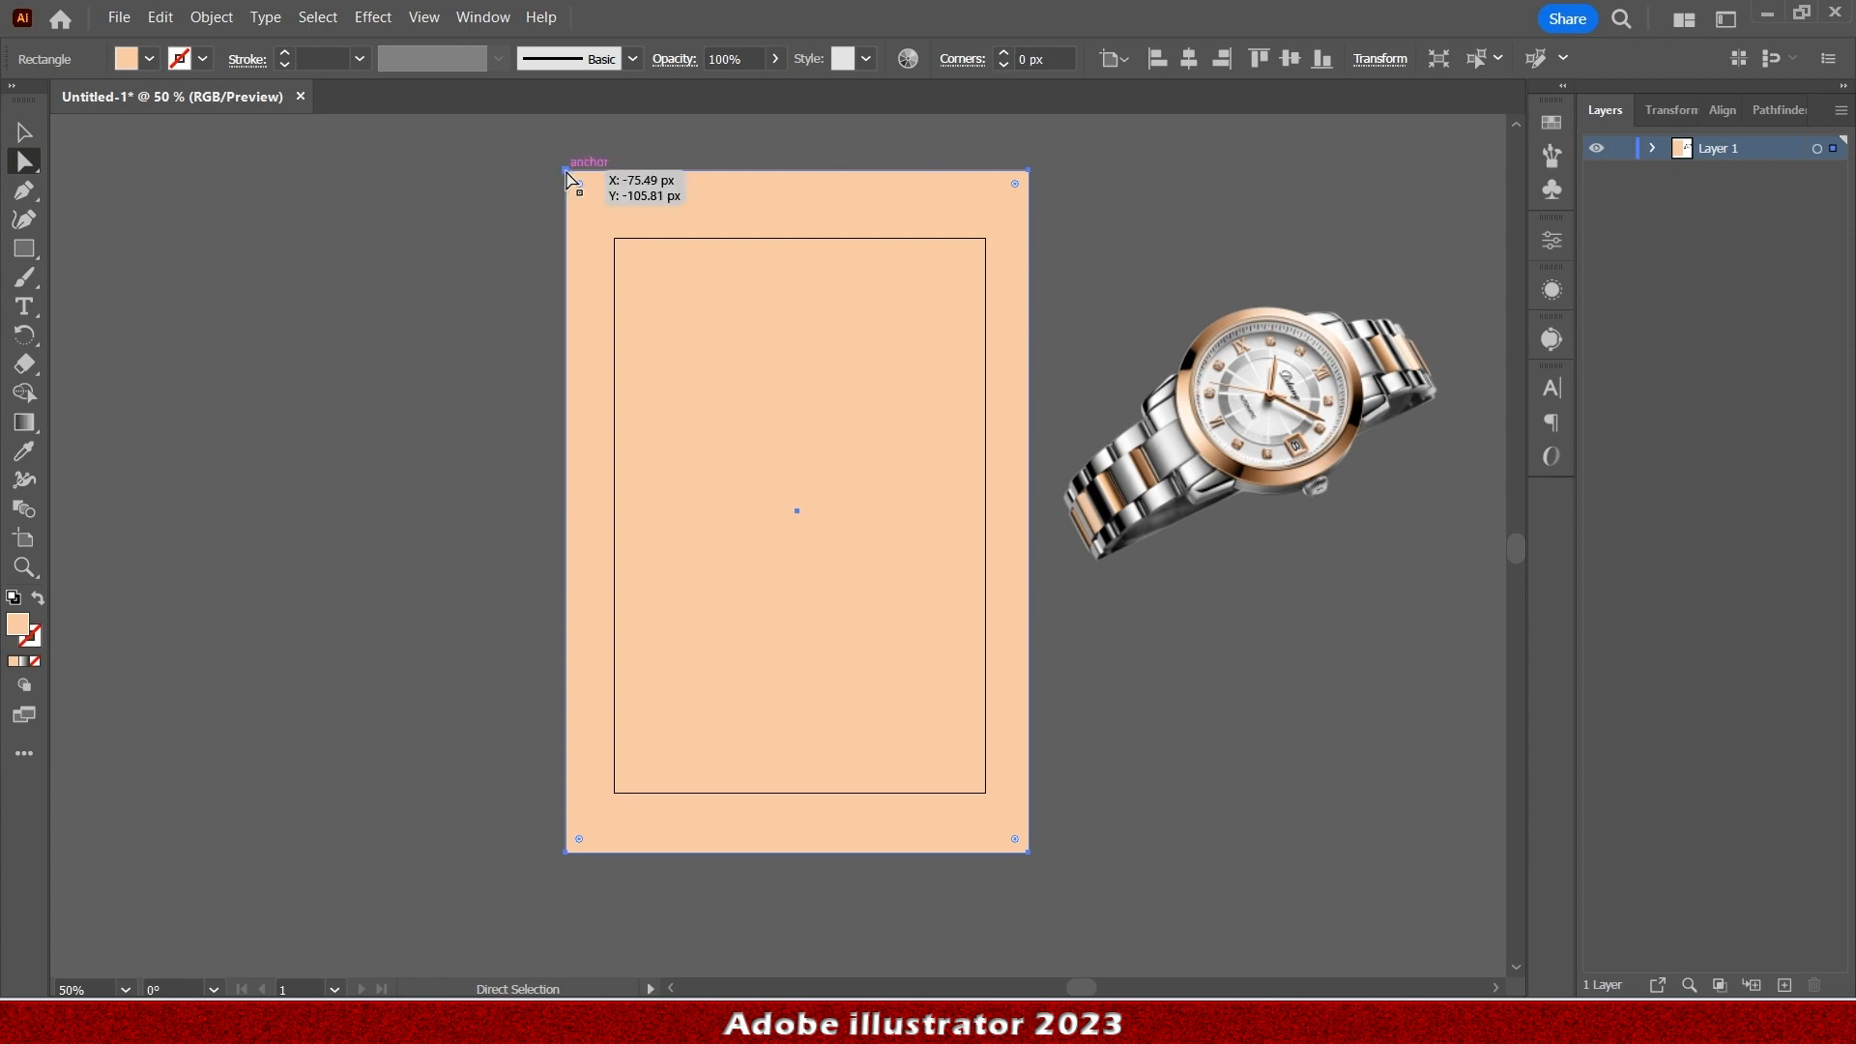
{"action": "left_click", "coordinate": [568, 174]}
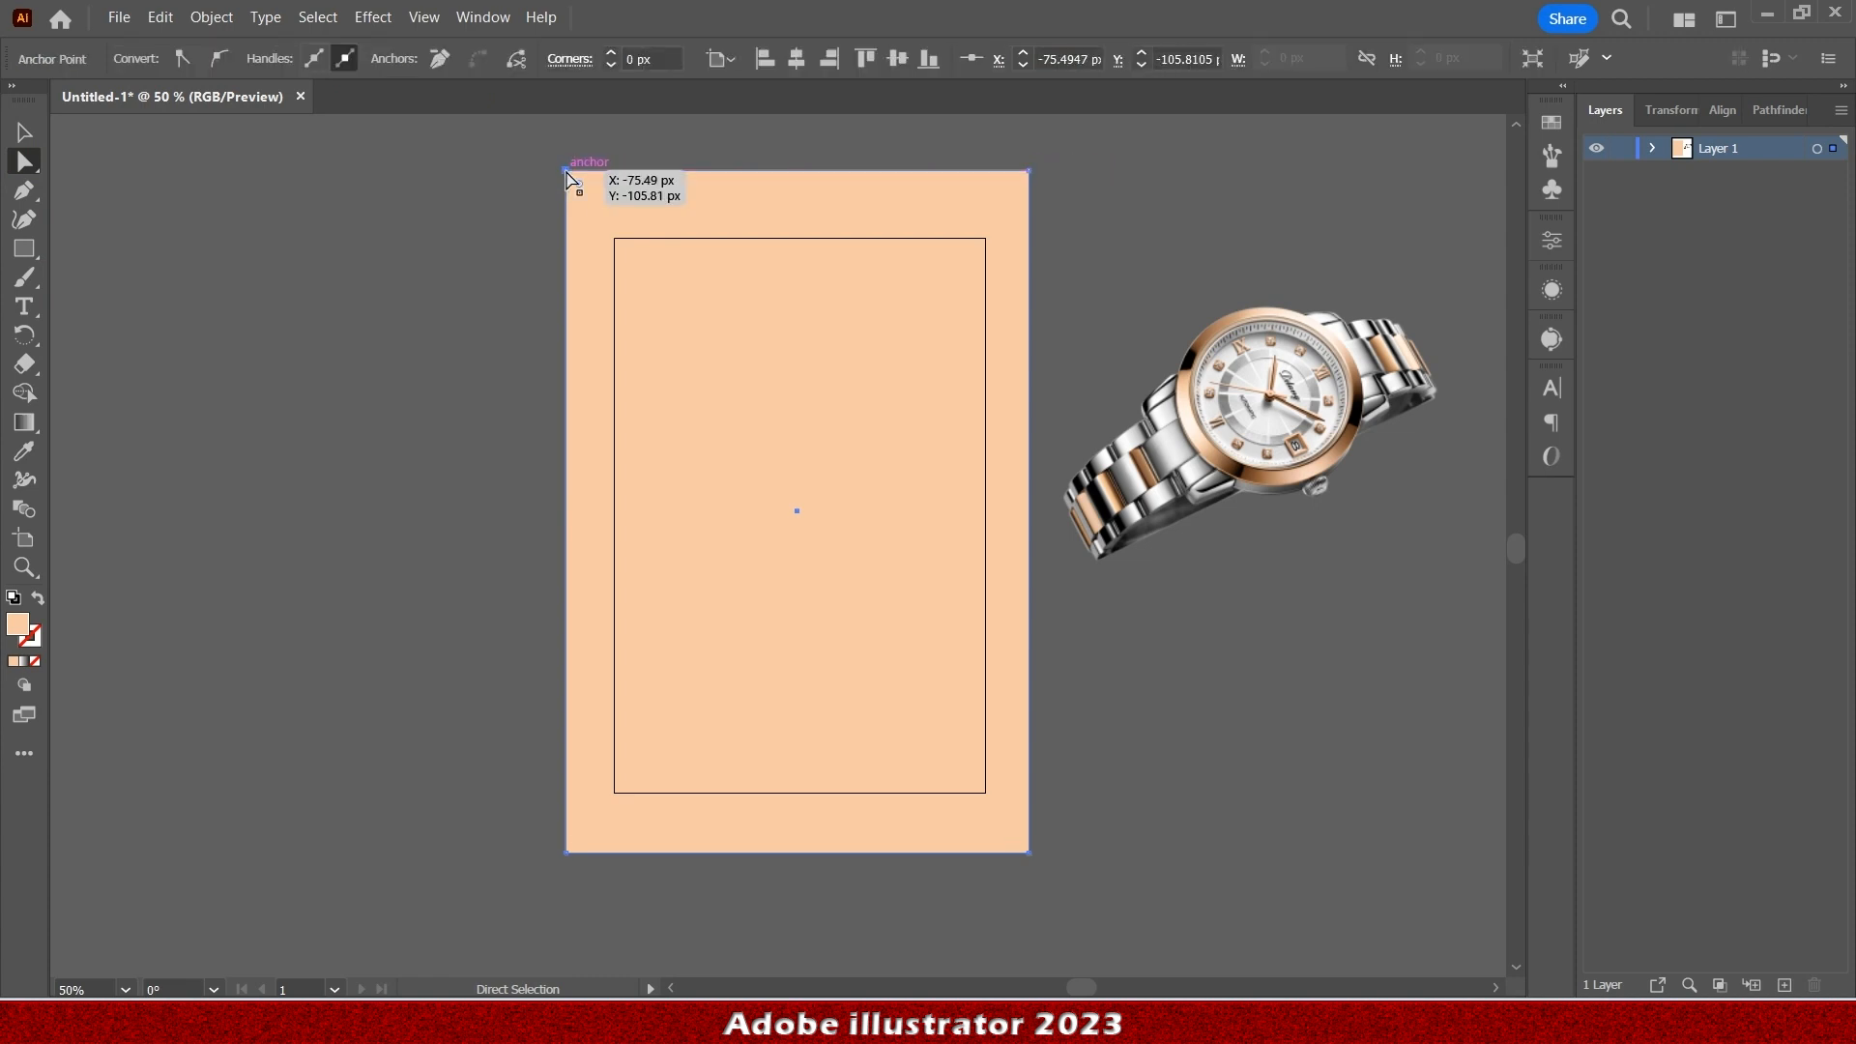
{"action": "left_click_drag", "start_coordinate": [567, 174], "coordinate": [794, 507]}
{"action": "left_click", "coordinate": [24, 137]}
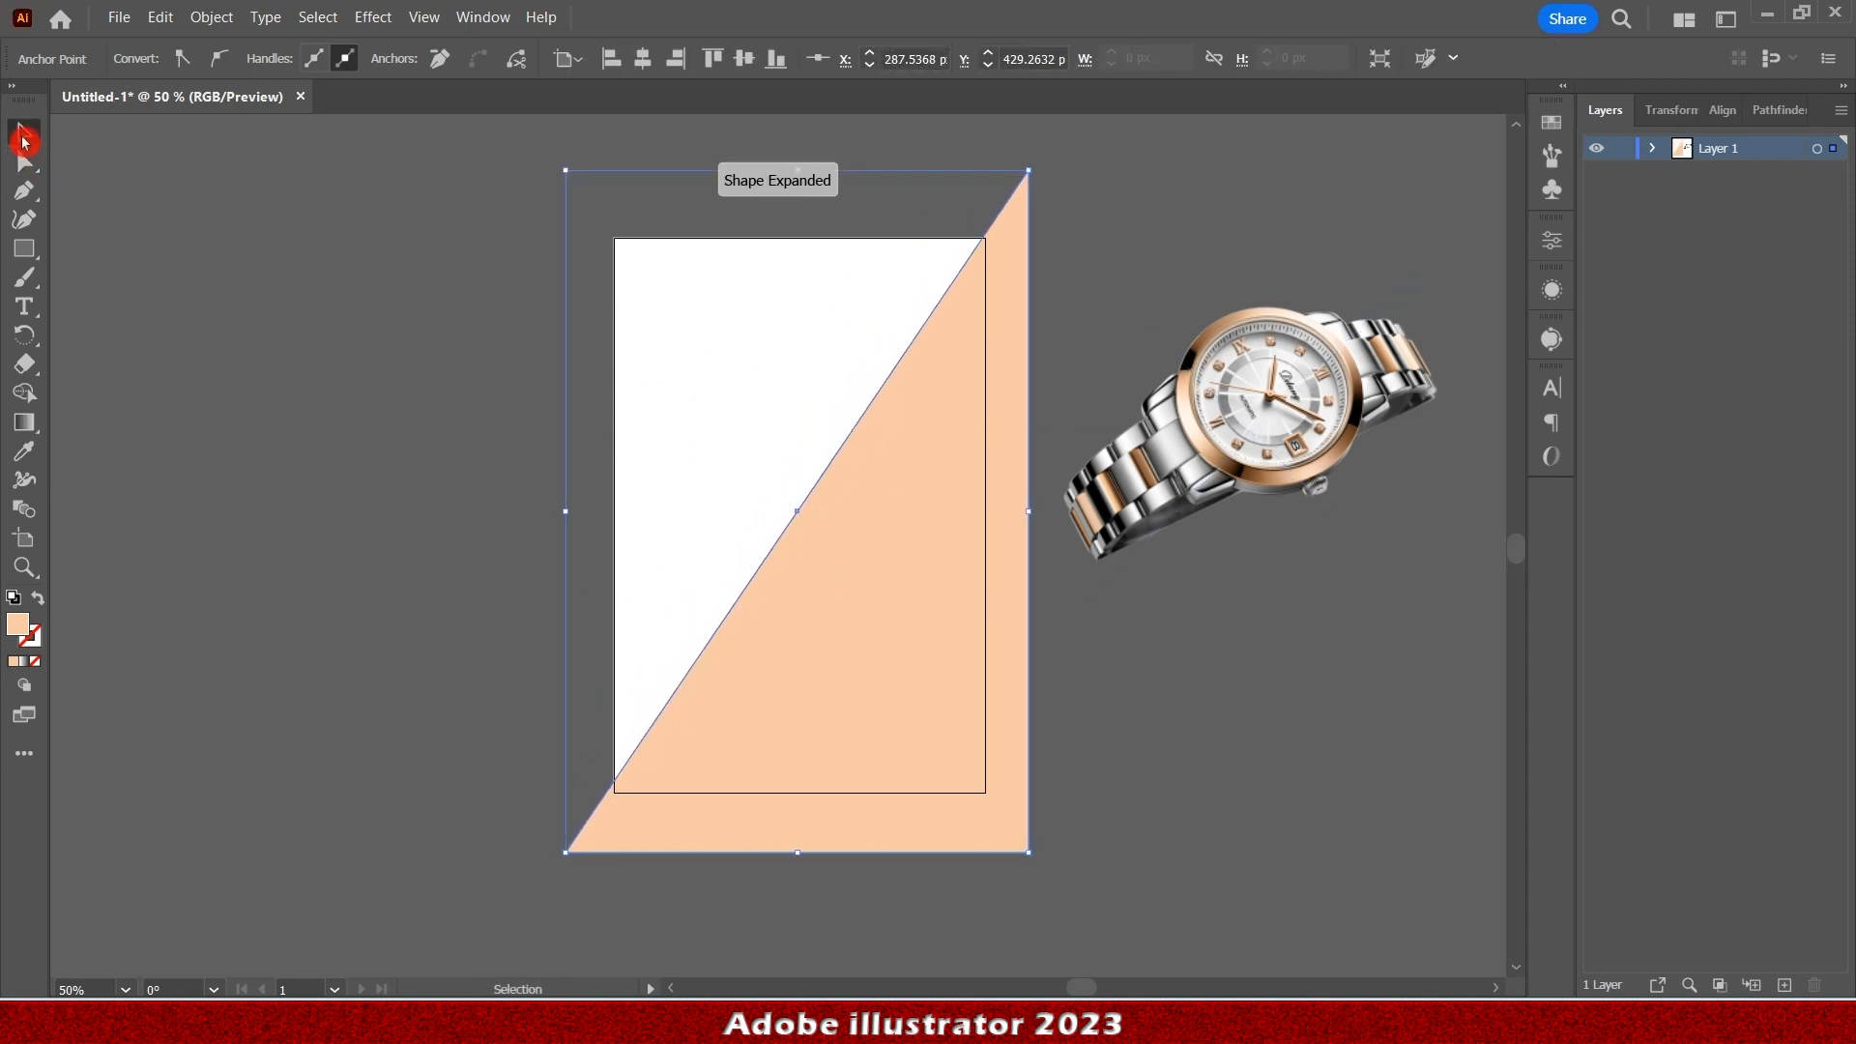
{"action": "left_click_drag", "start_coordinate": [901, 590], "coordinate": [915, 591]}
{"action": "left_click", "coordinate": [325, 506]}
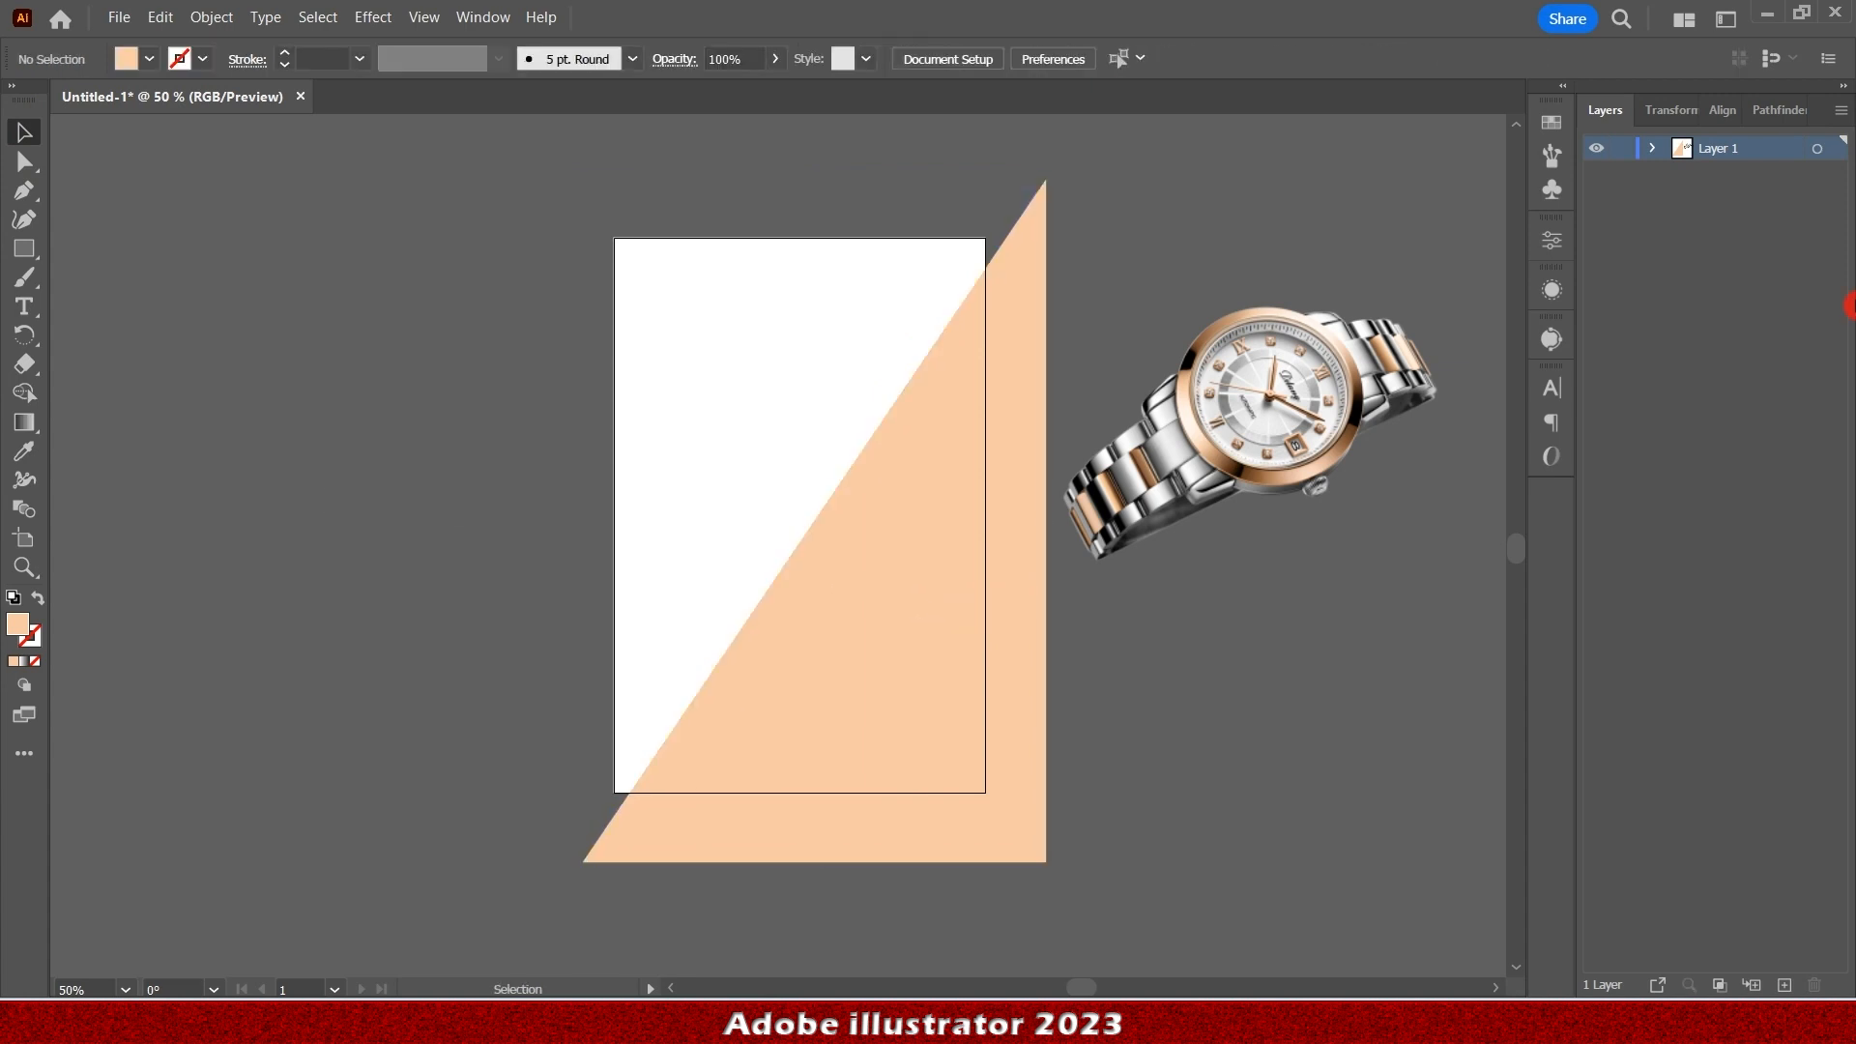
Sample a dark grey fill colour from the shaded links of the watch strap.
{"action": "left_click", "coordinate": [17, 257]}
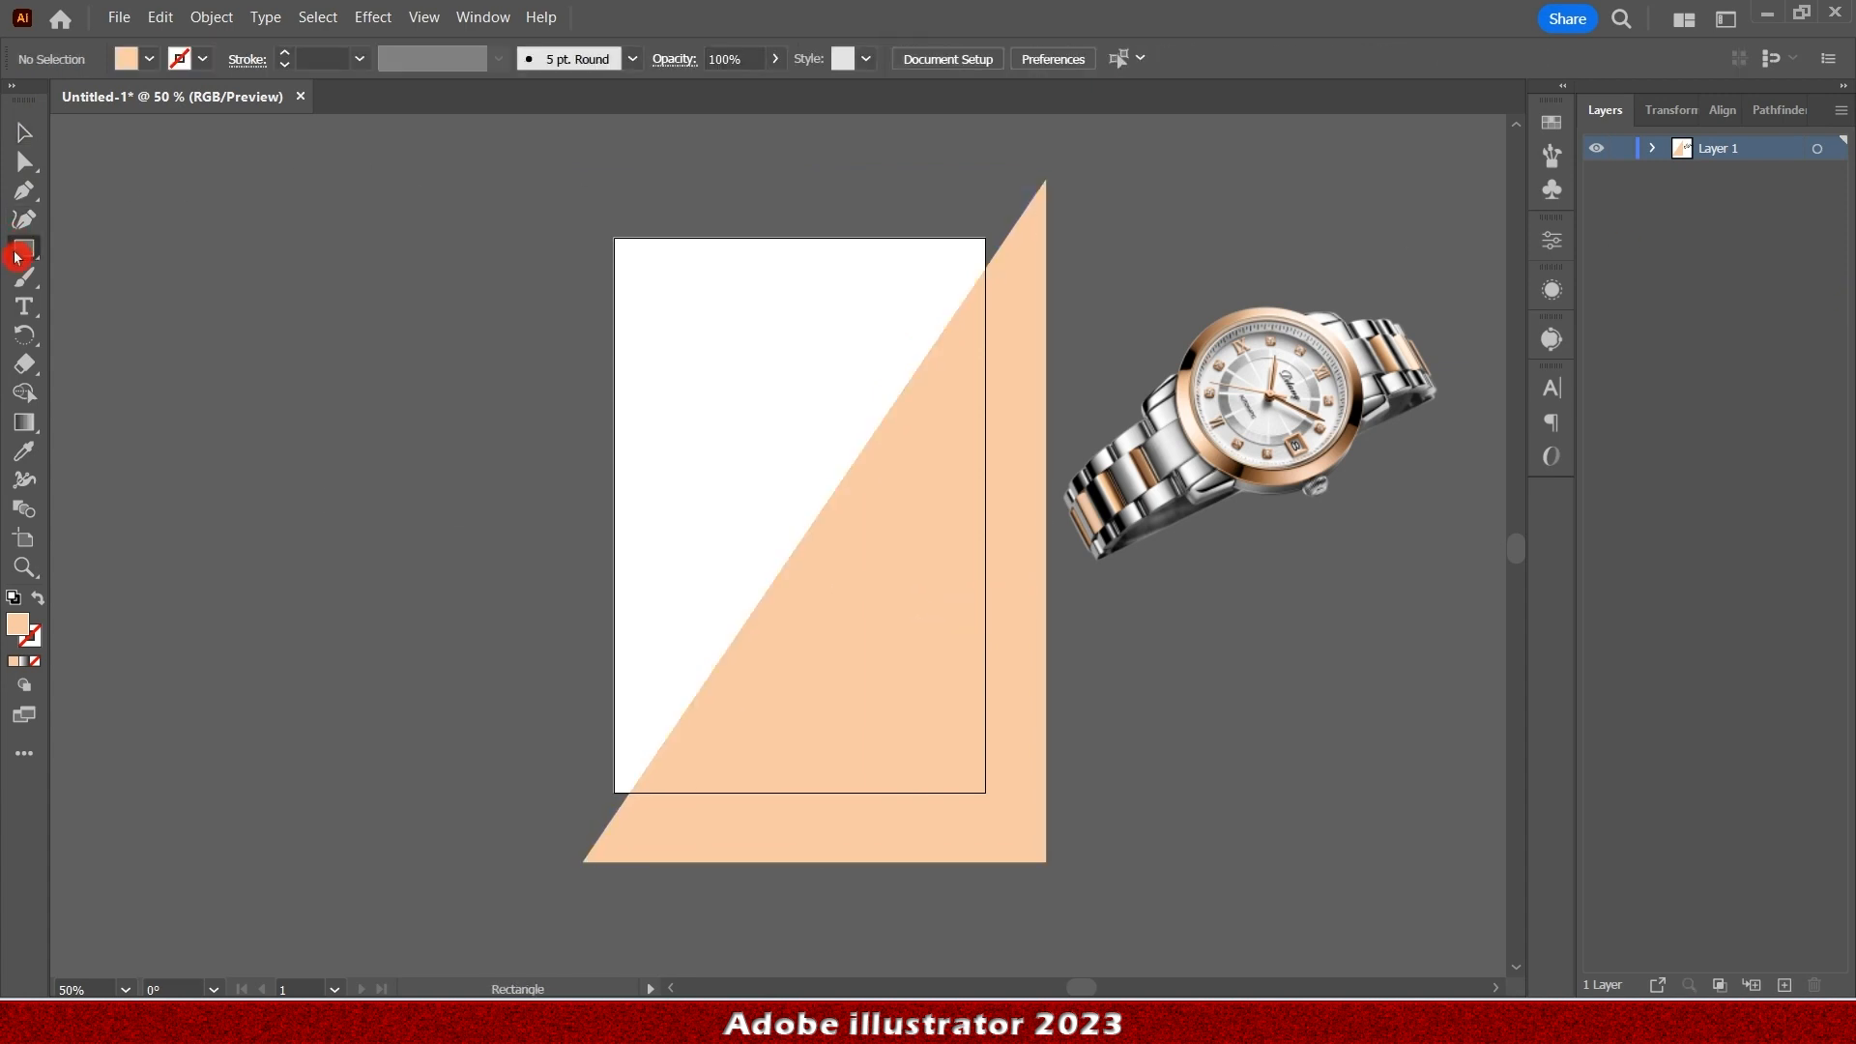
{"action": "left_click", "coordinate": [23, 452]}
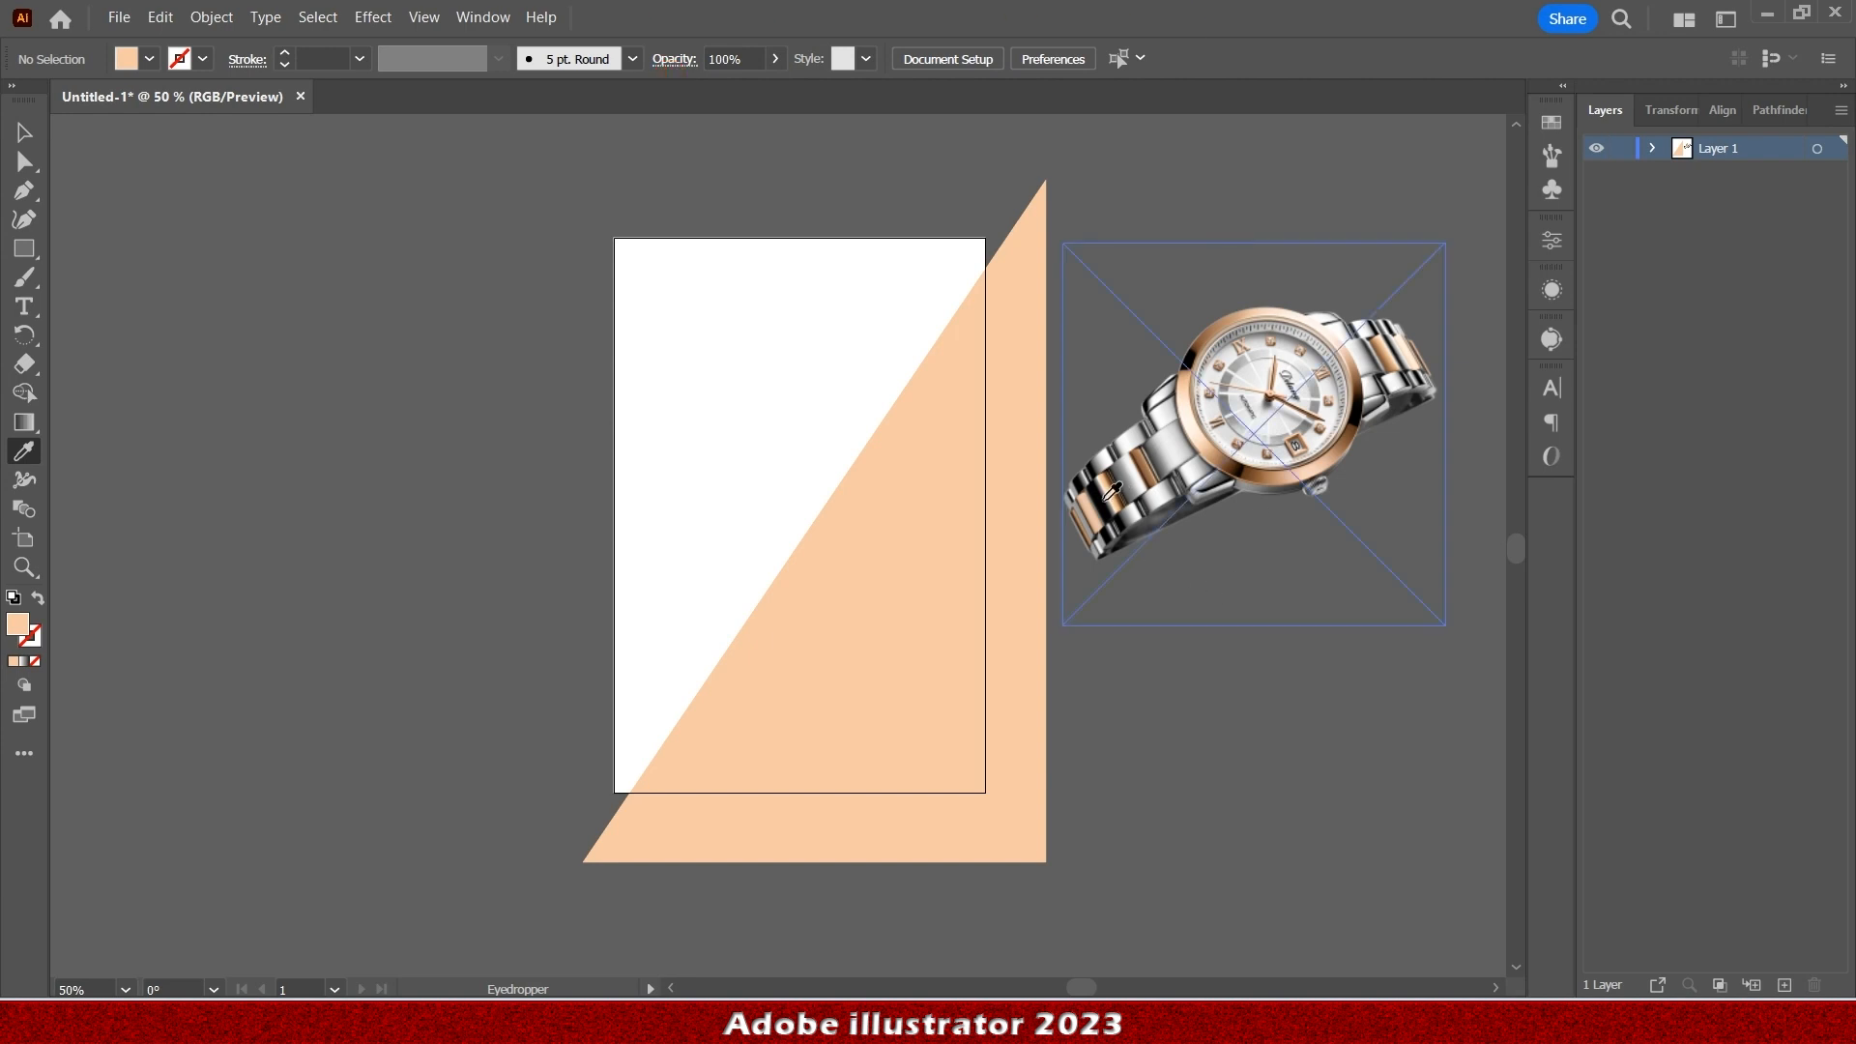
{"action": "left_click", "coordinate": [1107, 497]}
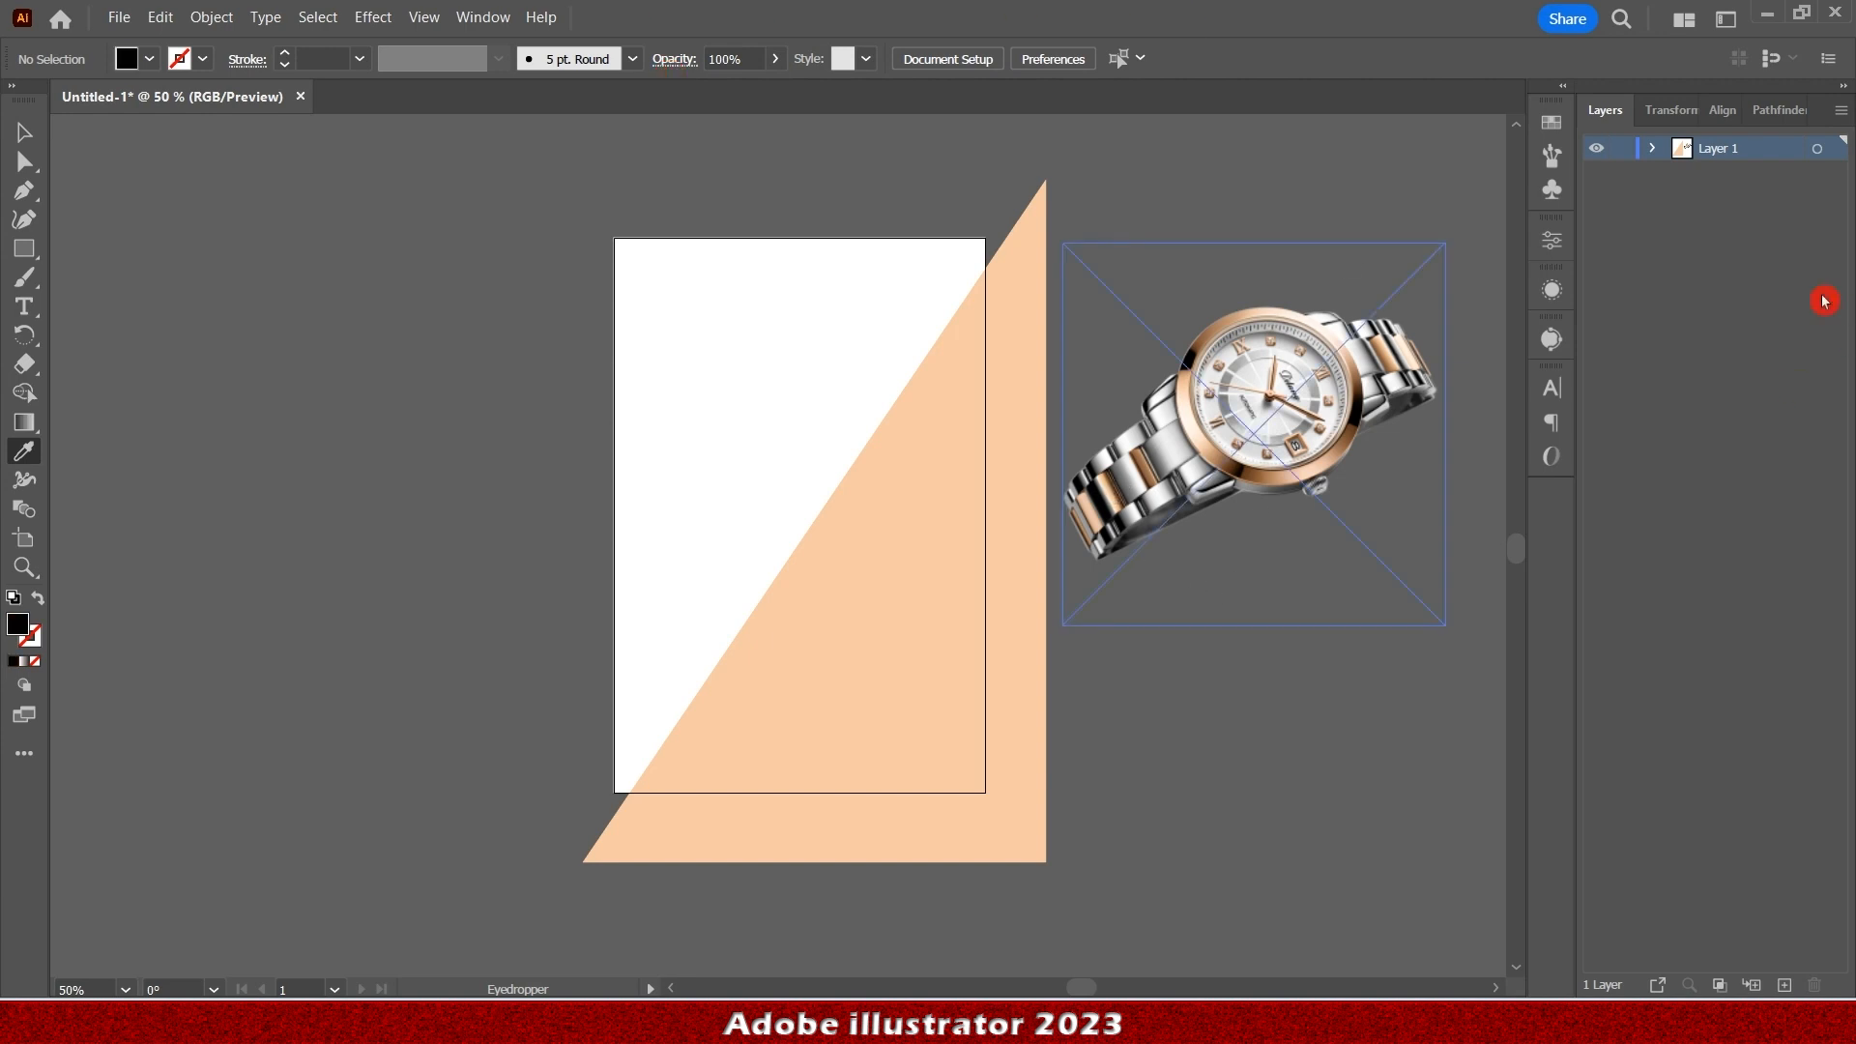
{"action": "left_click", "coordinate": [132, 61]}
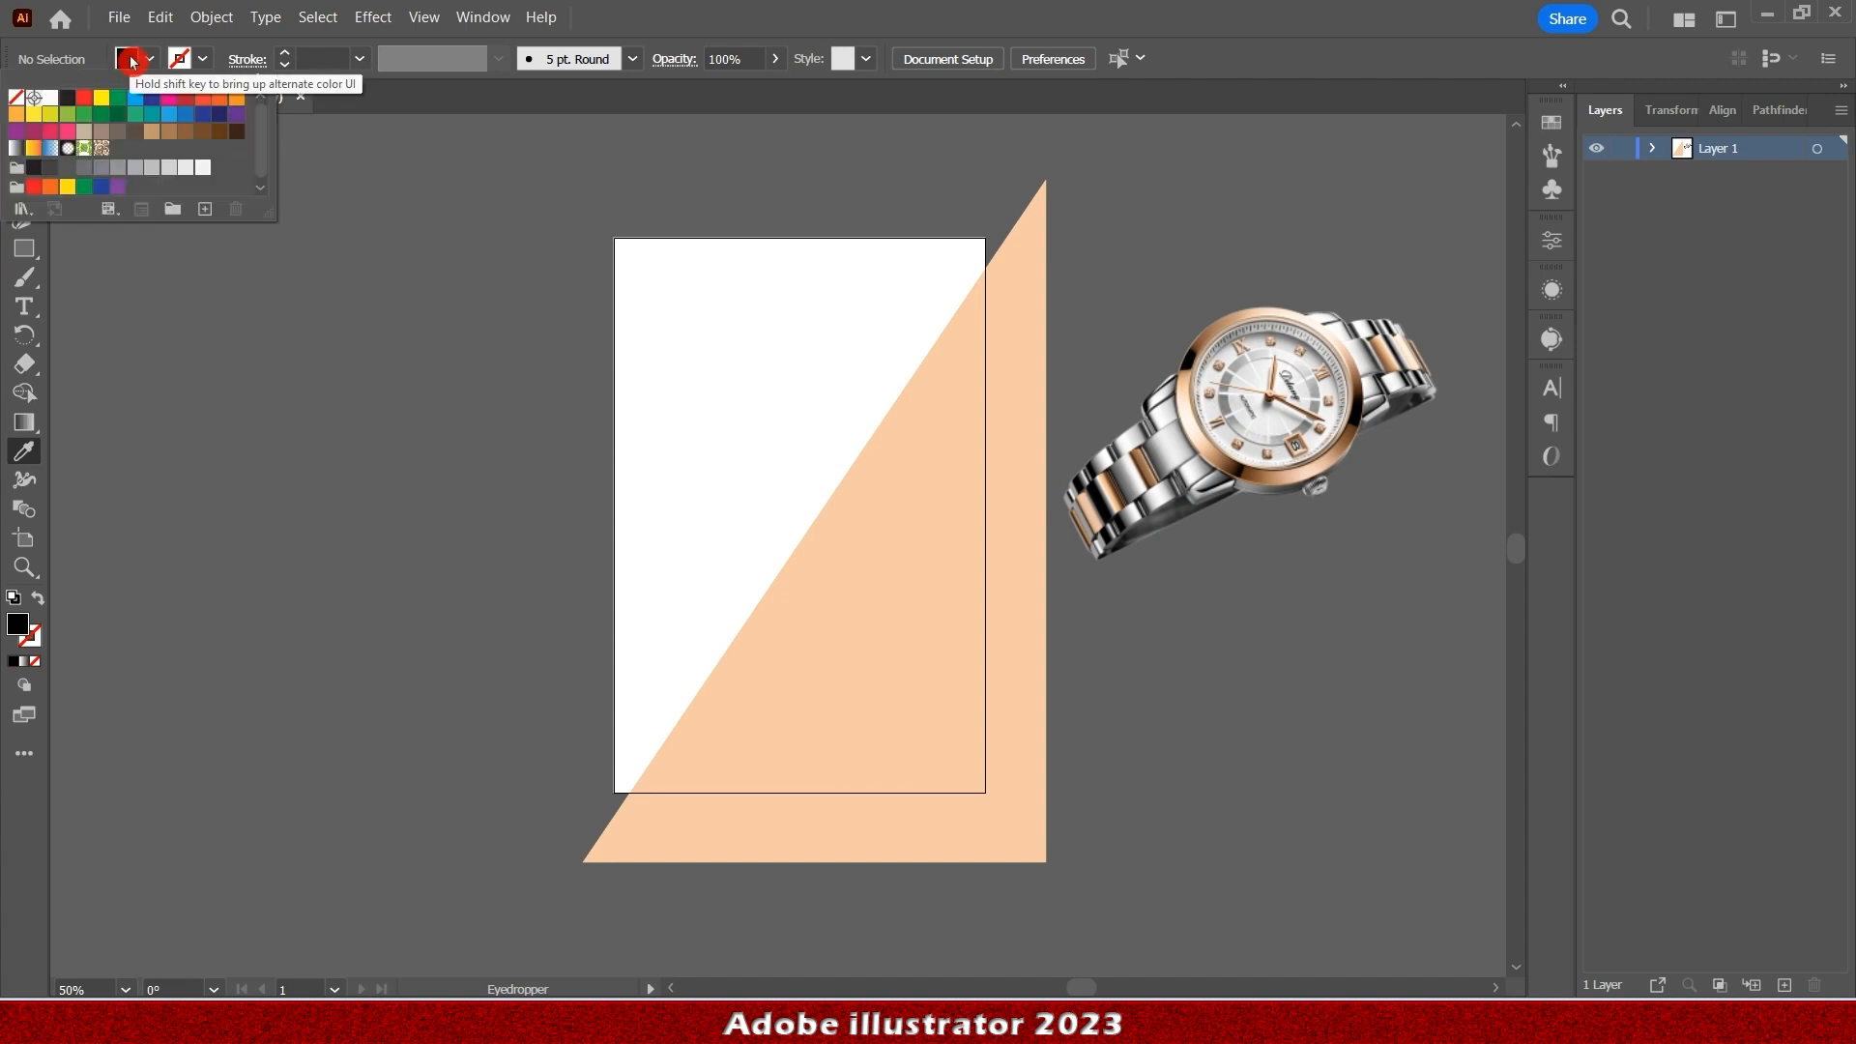
{"action": "left_click", "coordinate": [133, 61]}
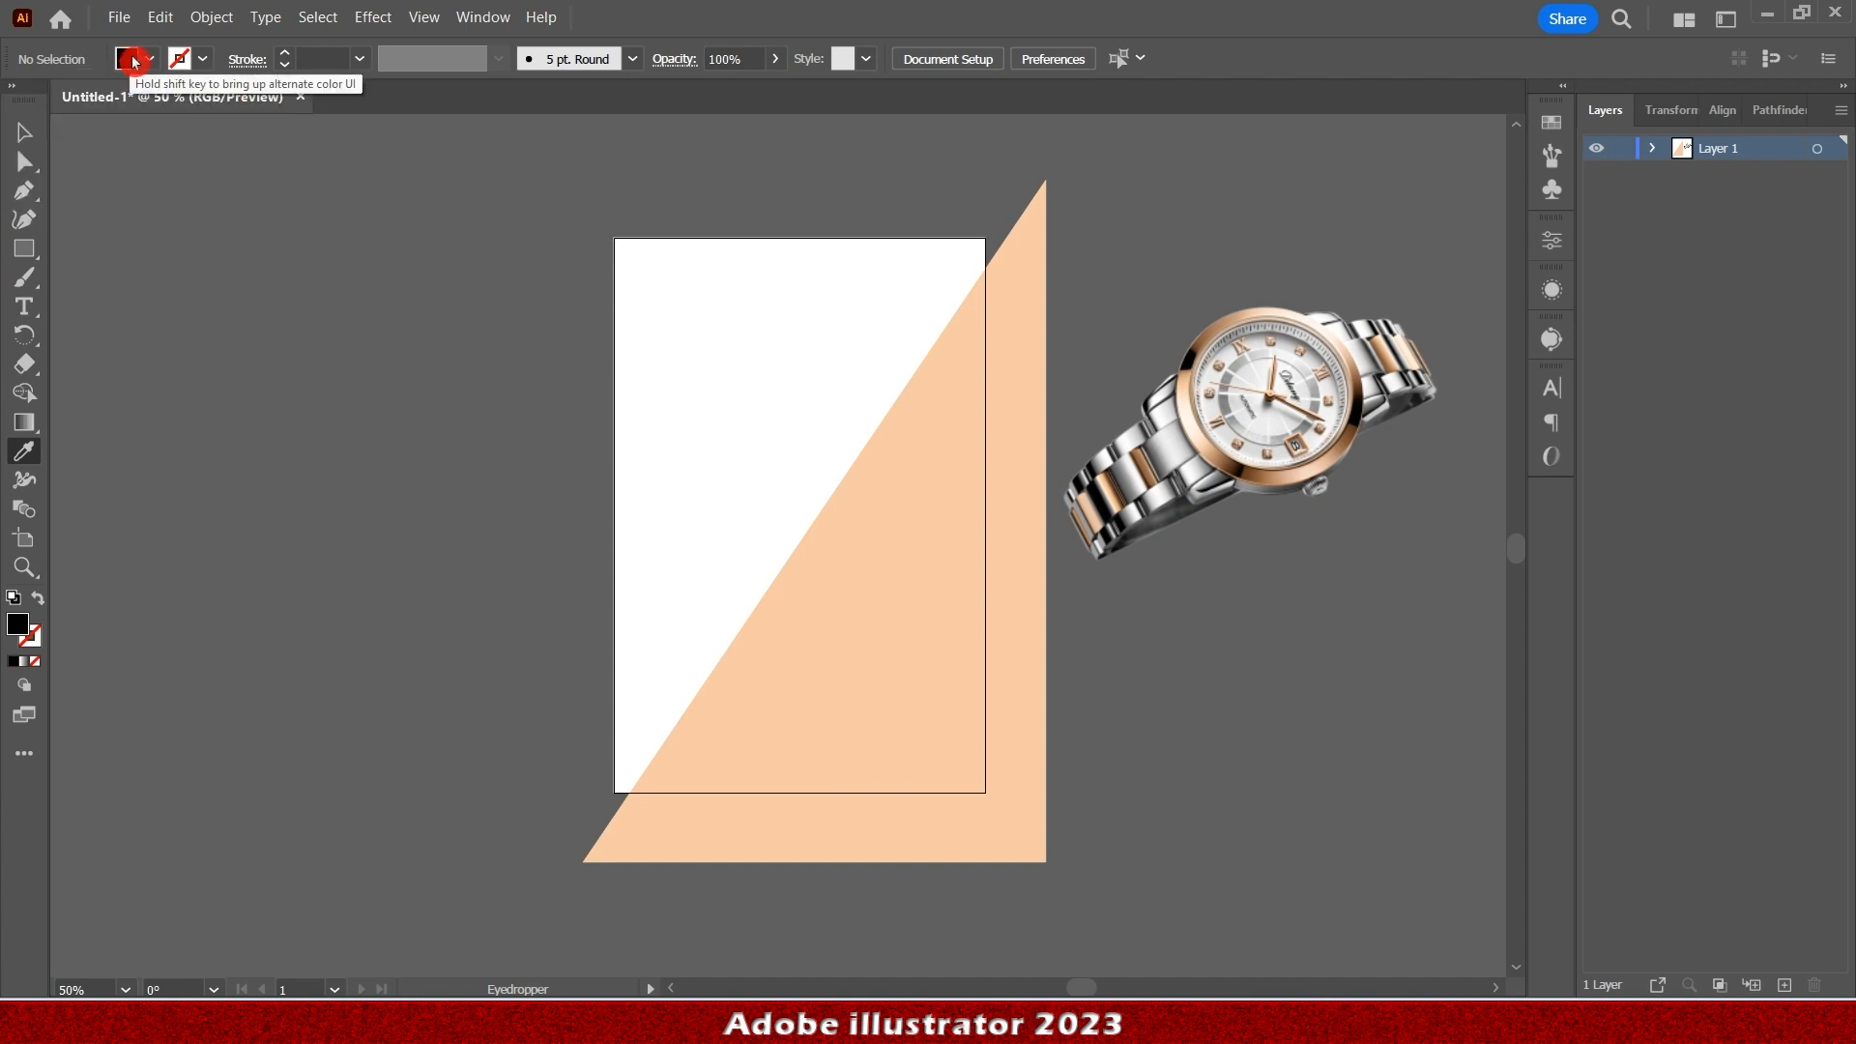
{"action": "left_click", "coordinate": [1106, 494]}
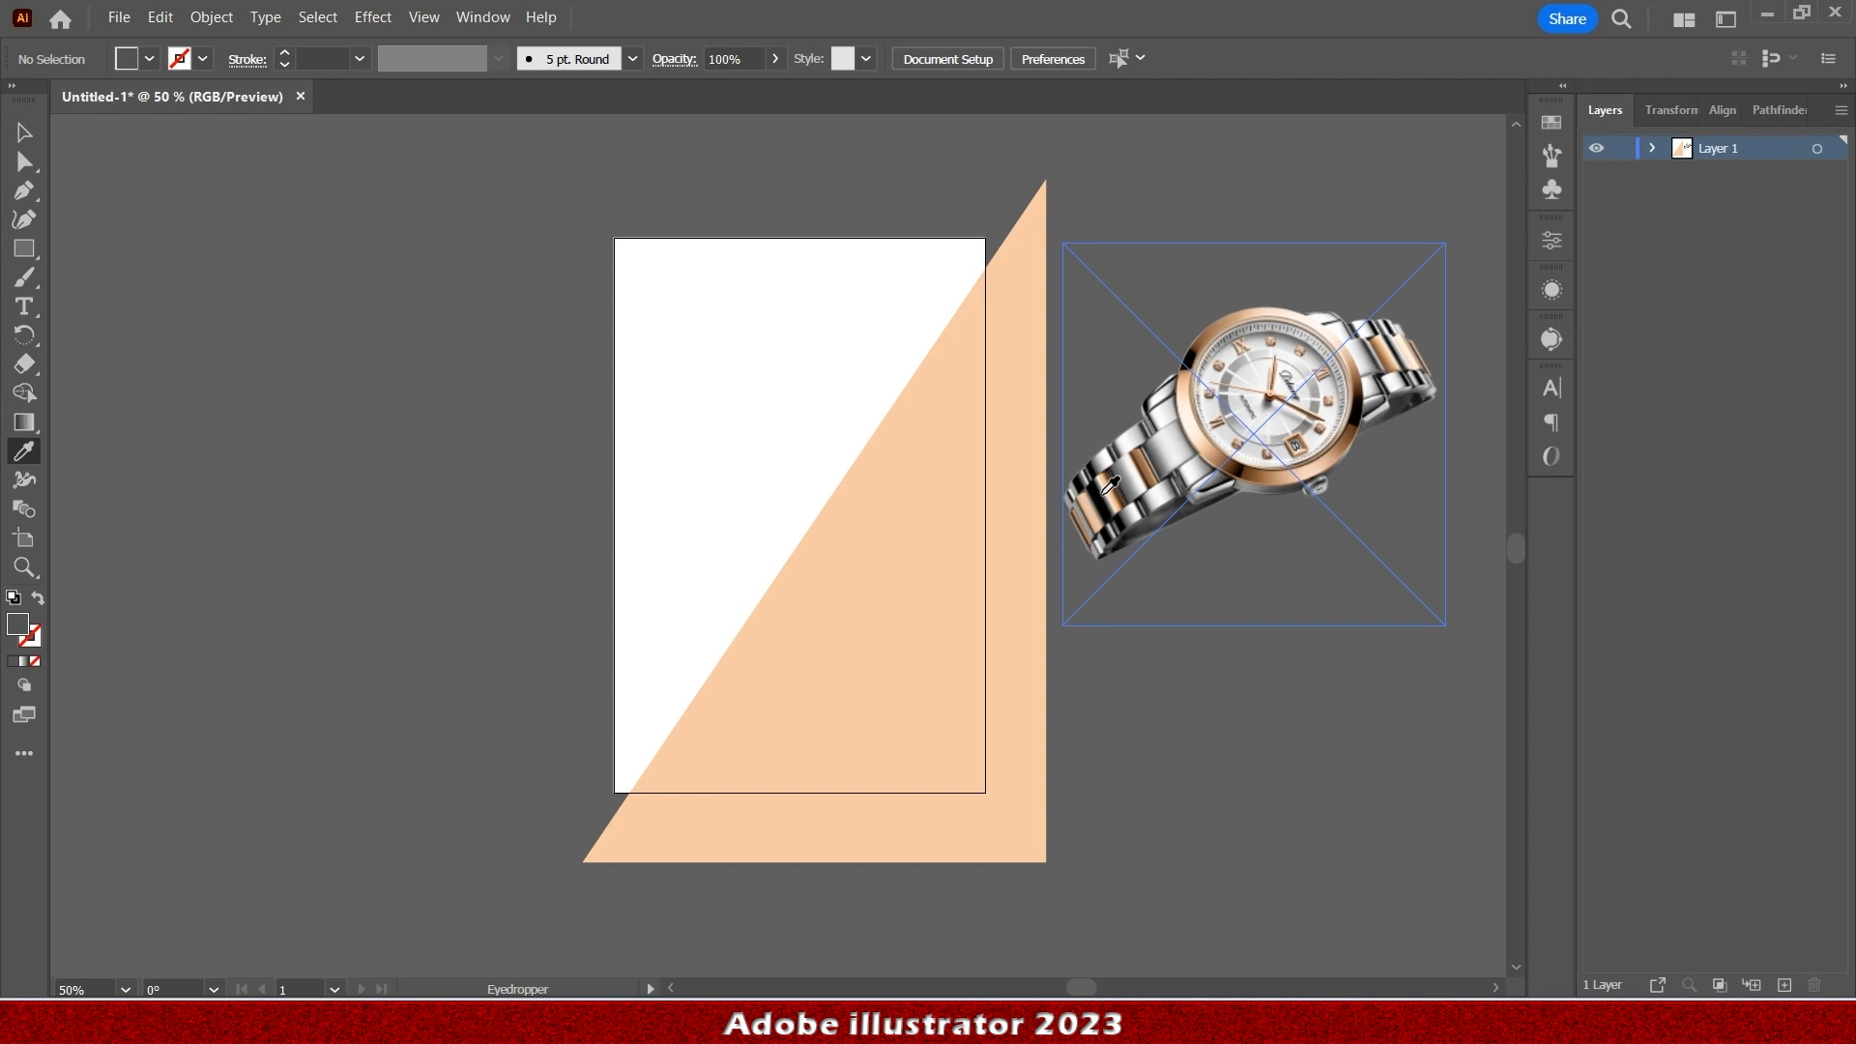
Sample black from the watch strap, draw a rectangle covering the area beyond the artboard, and send it to the back.
{"action": "left_click", "coordinate": [1110, 491]}
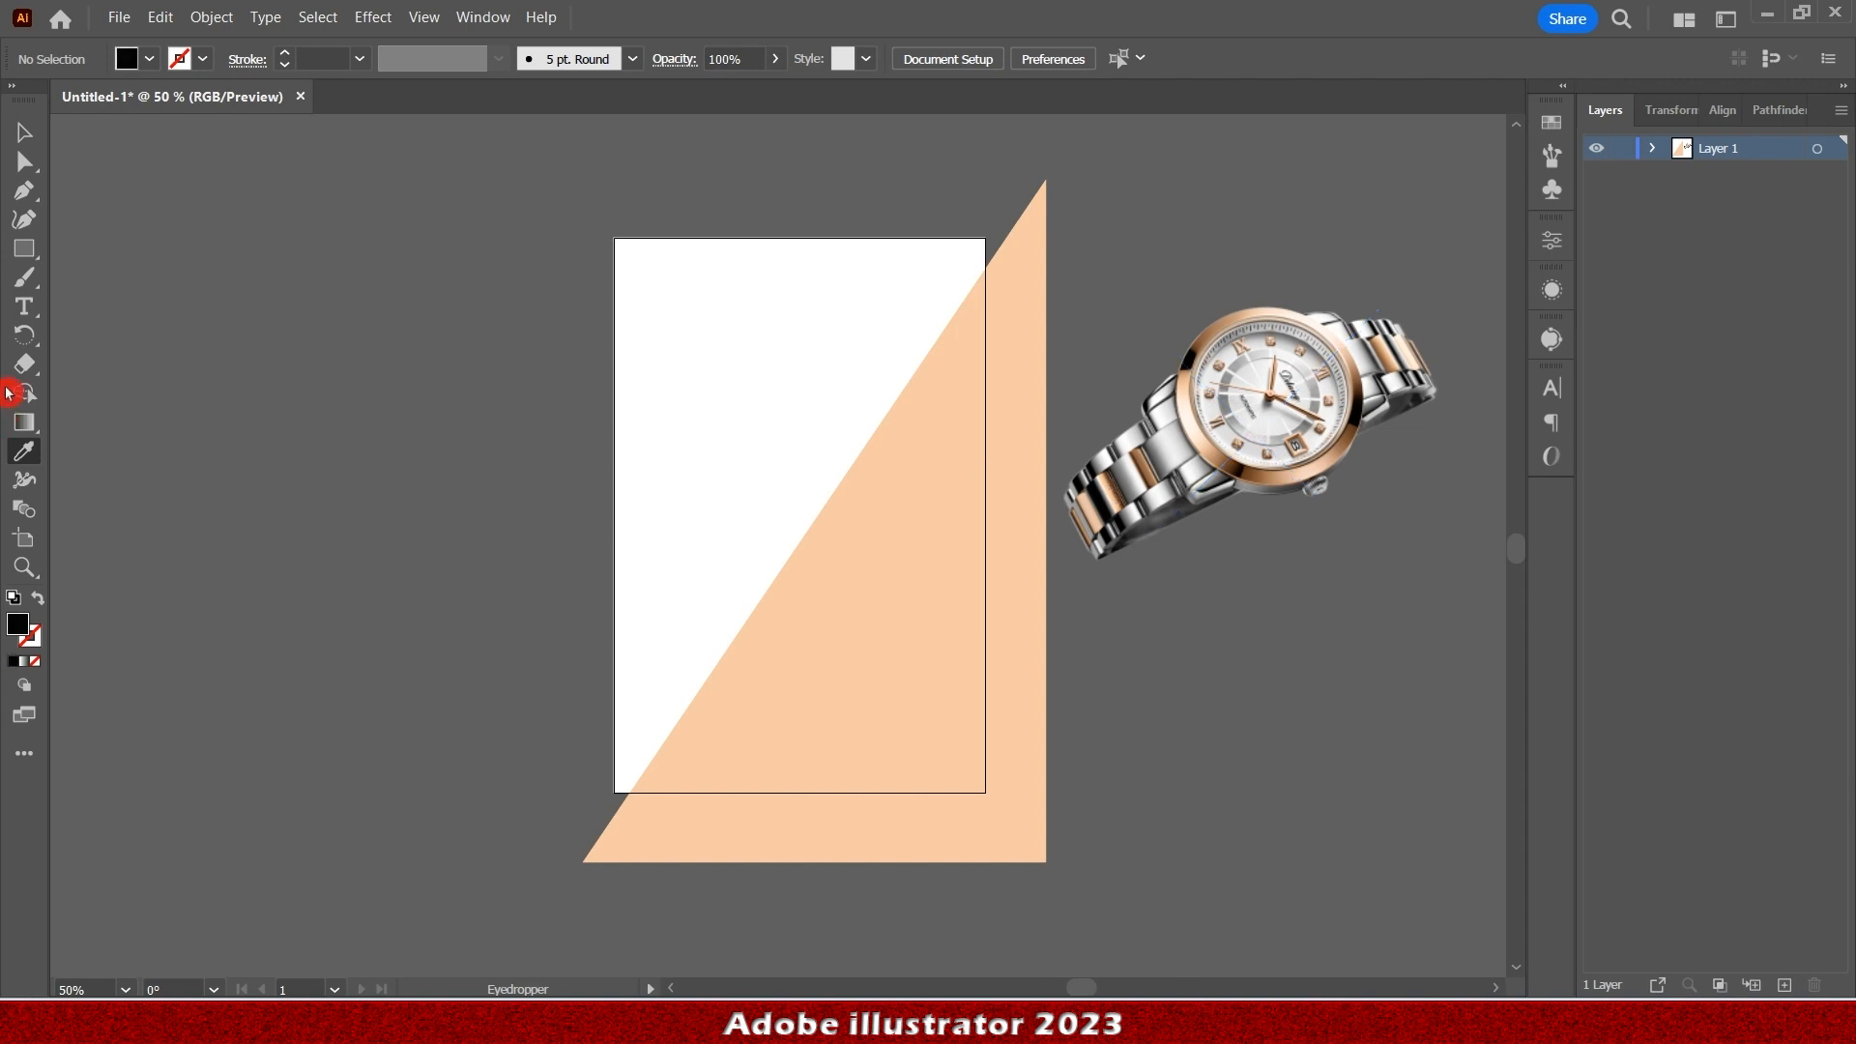
{"action": "left_click", "coordinate": [24, 248]}
{"action": "left_click_drag", "start_coordinate": [493, 190], "coordinate": [1081, 873]}
{"action": "right_click", "coordinate": [619, 440]}
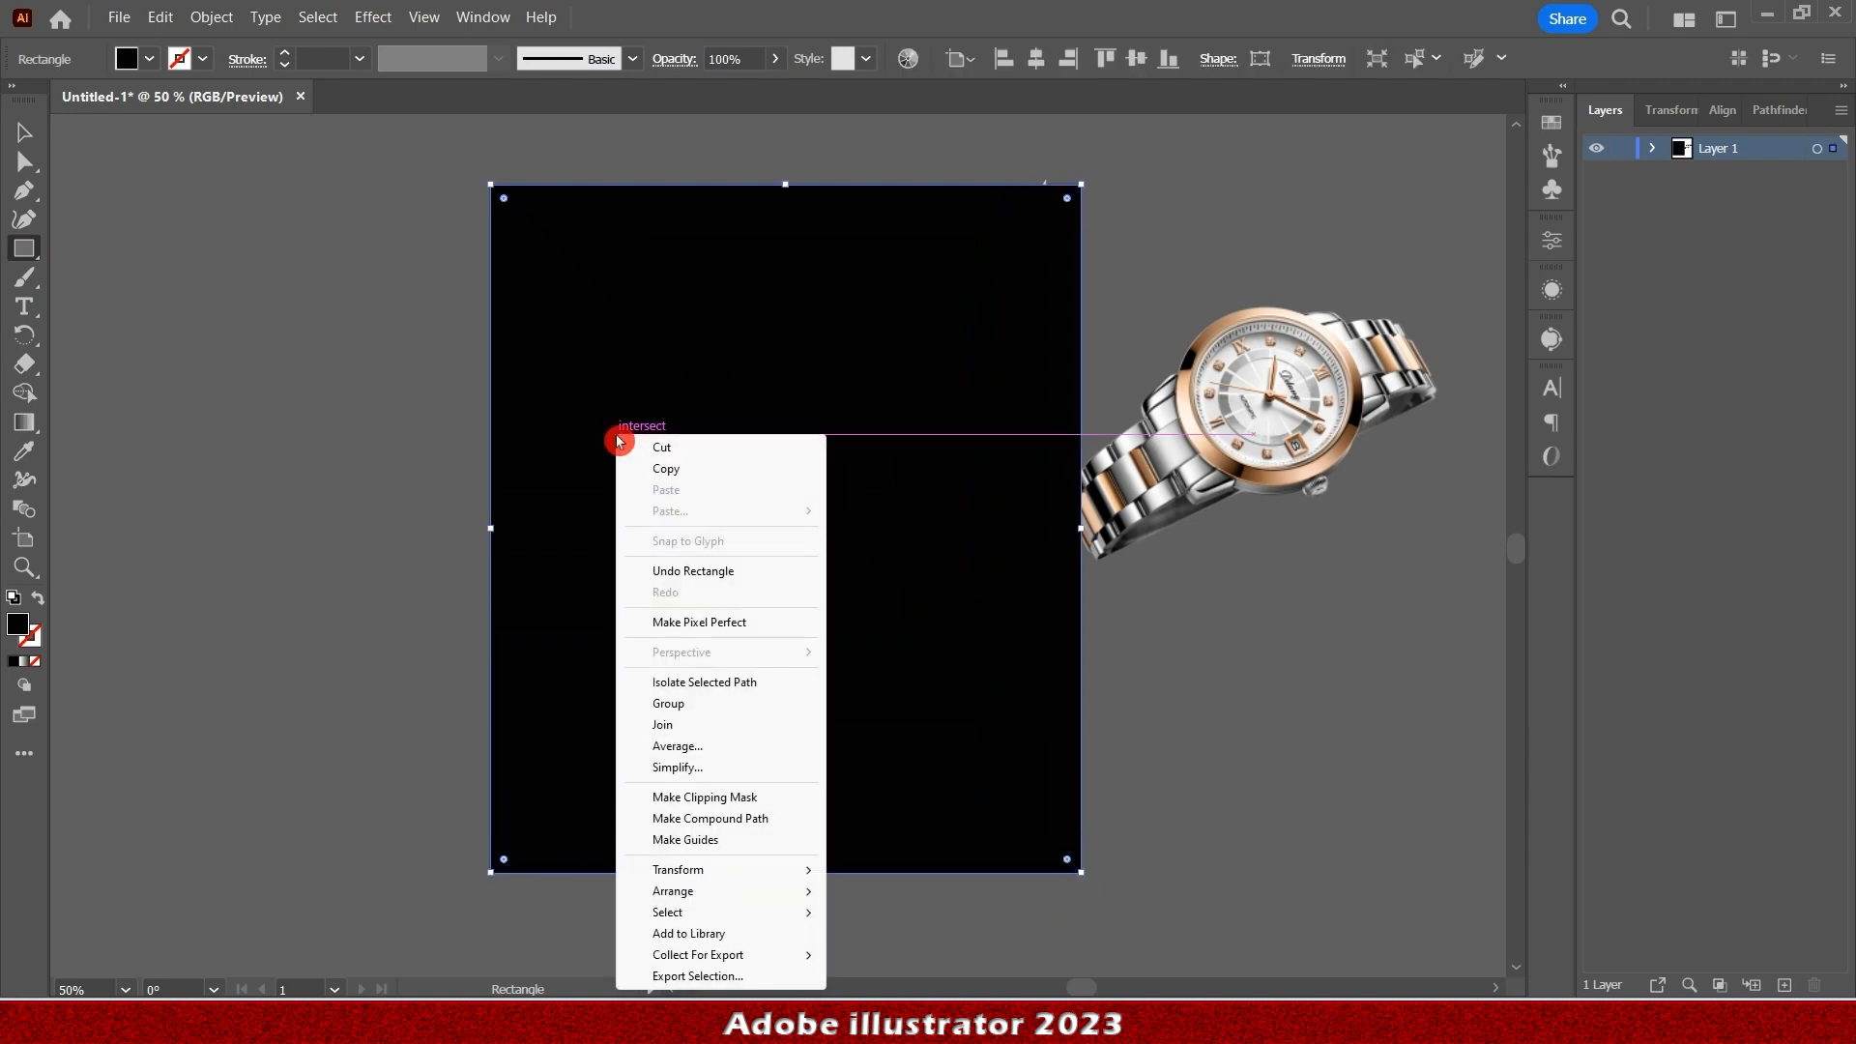
{"action": "mouse_move", "coordinate": [684, 890]}
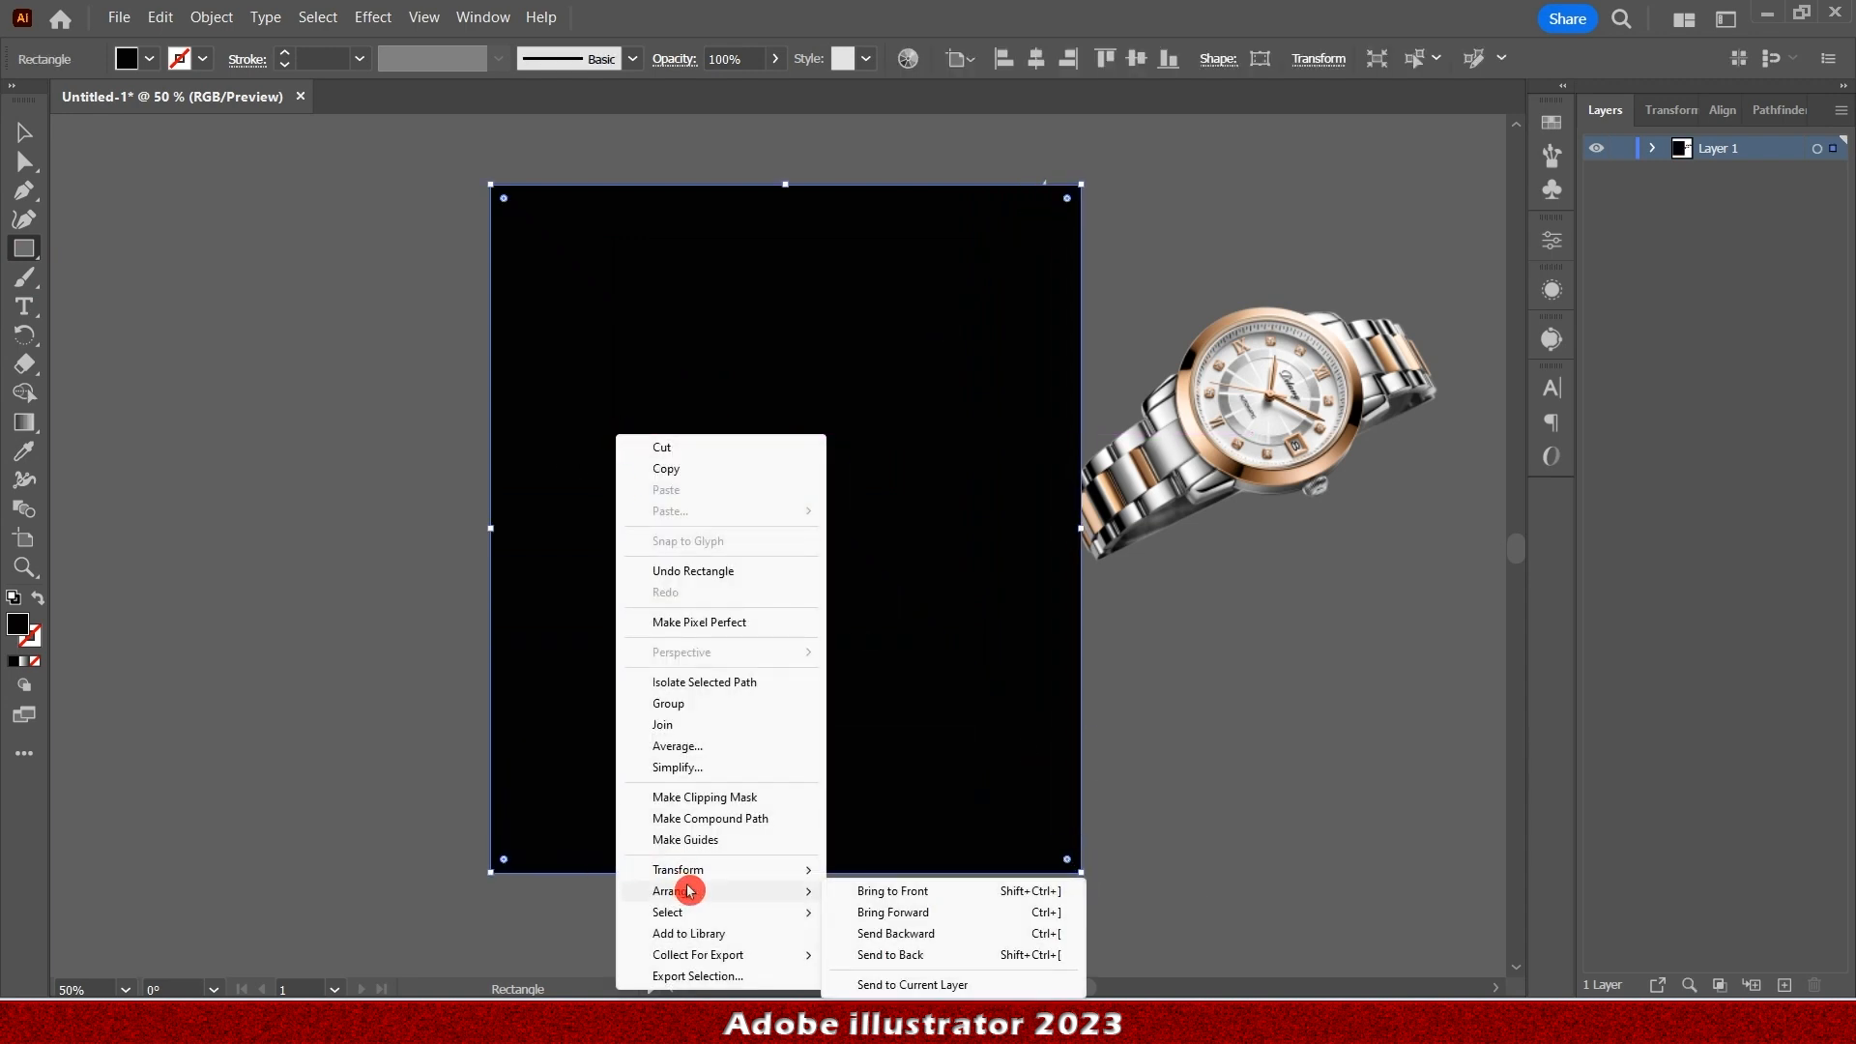
{"action": "left_click", "coordinate": [914, 955]}
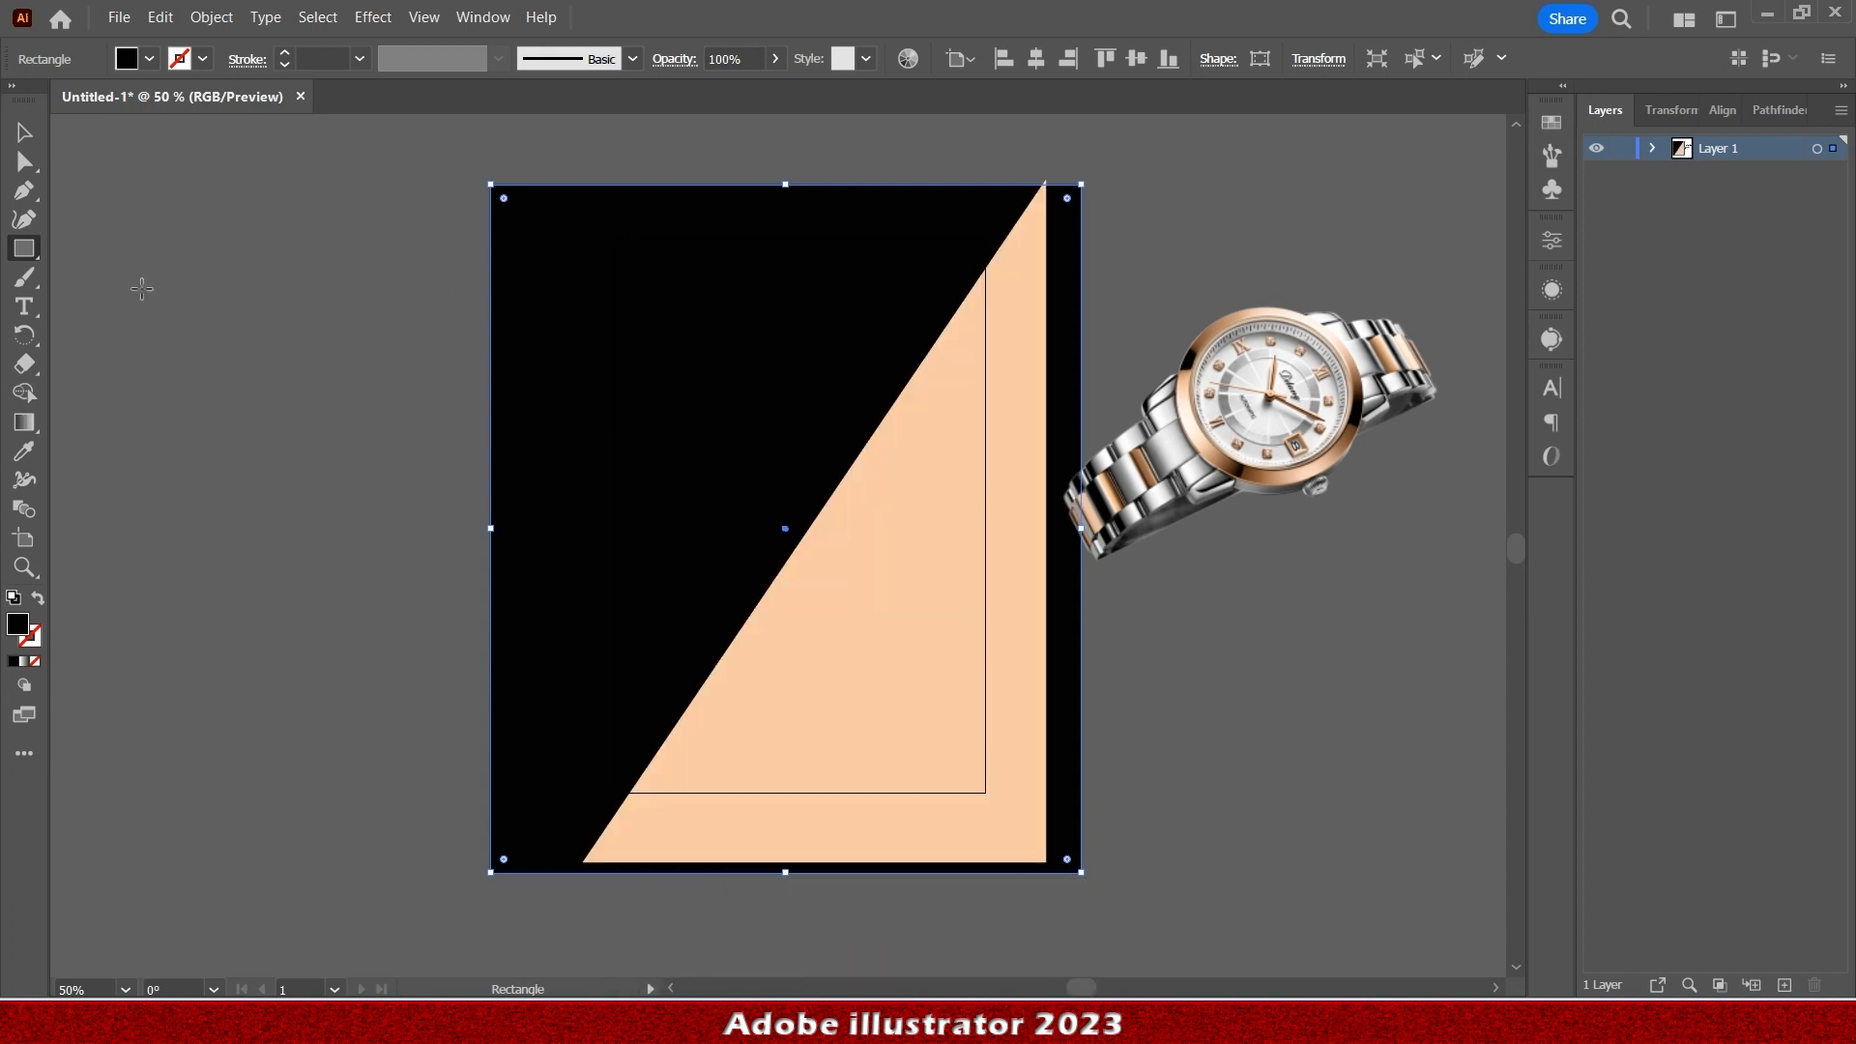
Try dark grey, brown and black fills sampled from the watch's strap and bezel on the background rectangle.
{"action": "left_click", "coordinate": [127, 59]}
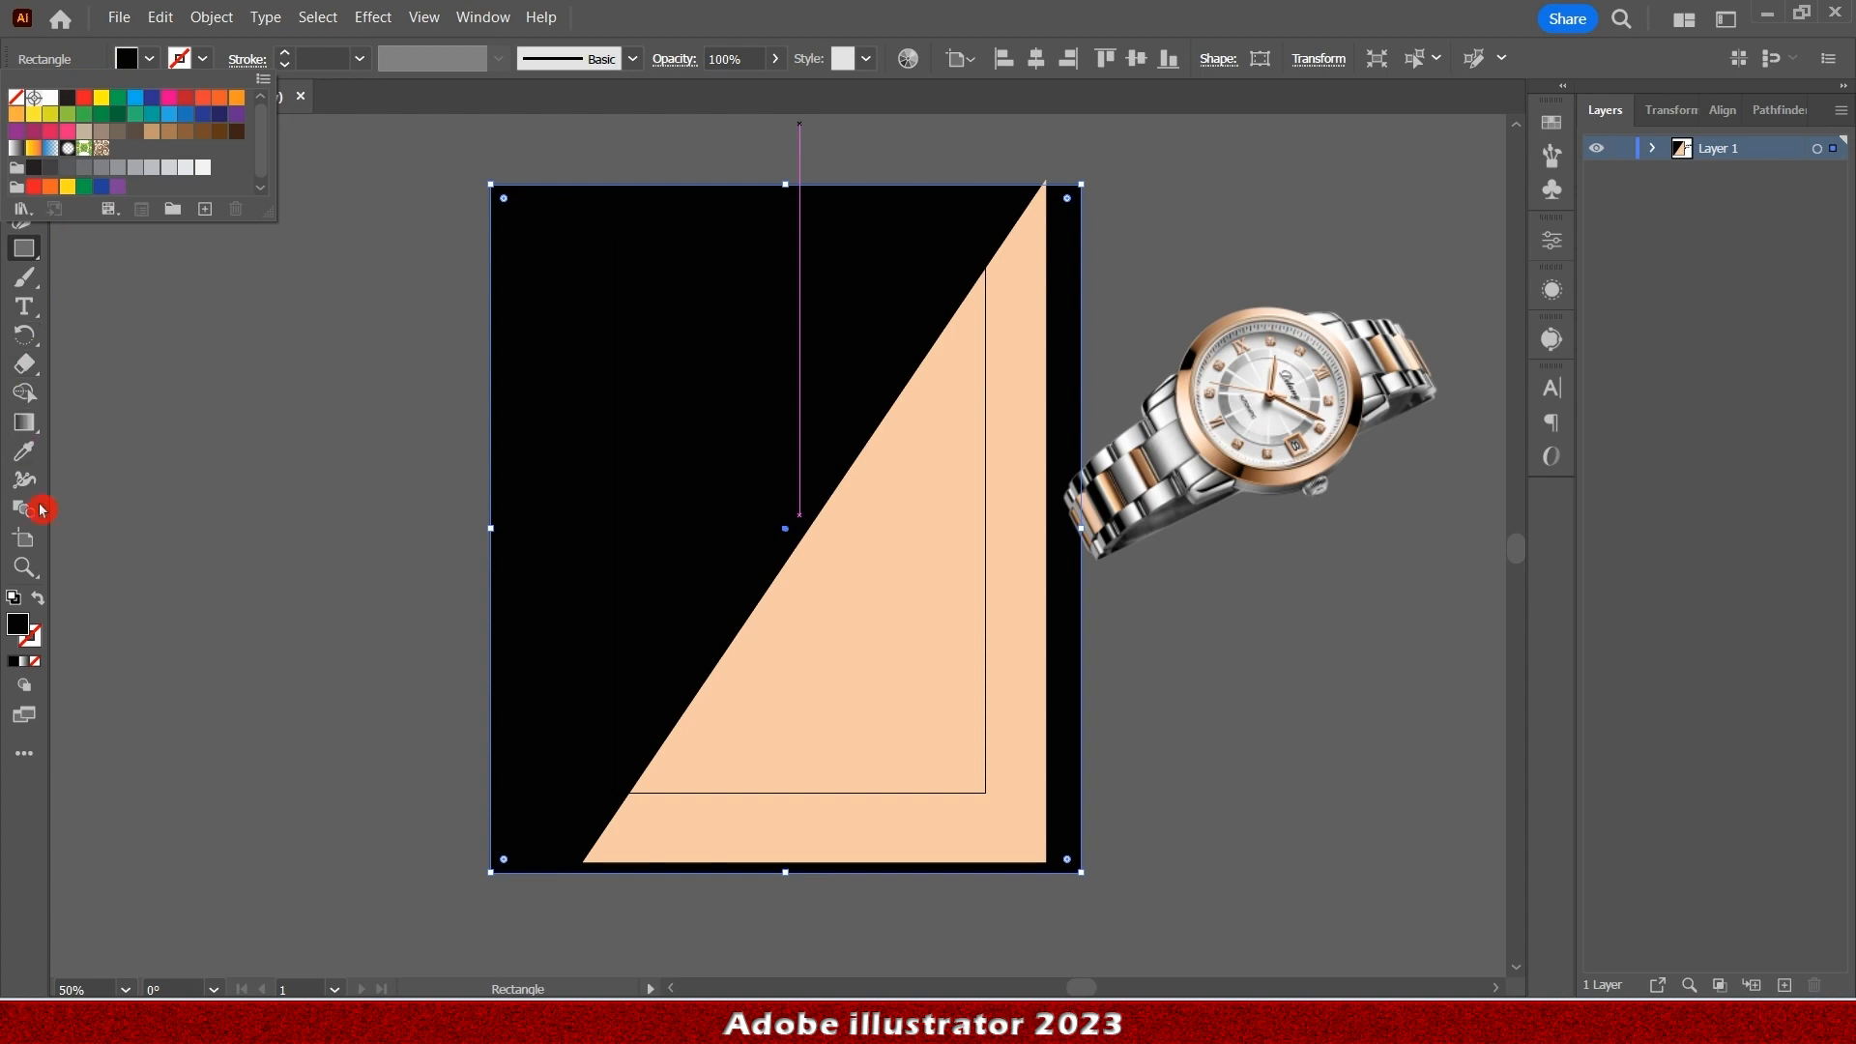
{"action": "left_click", "coordinate": [27, 456]}
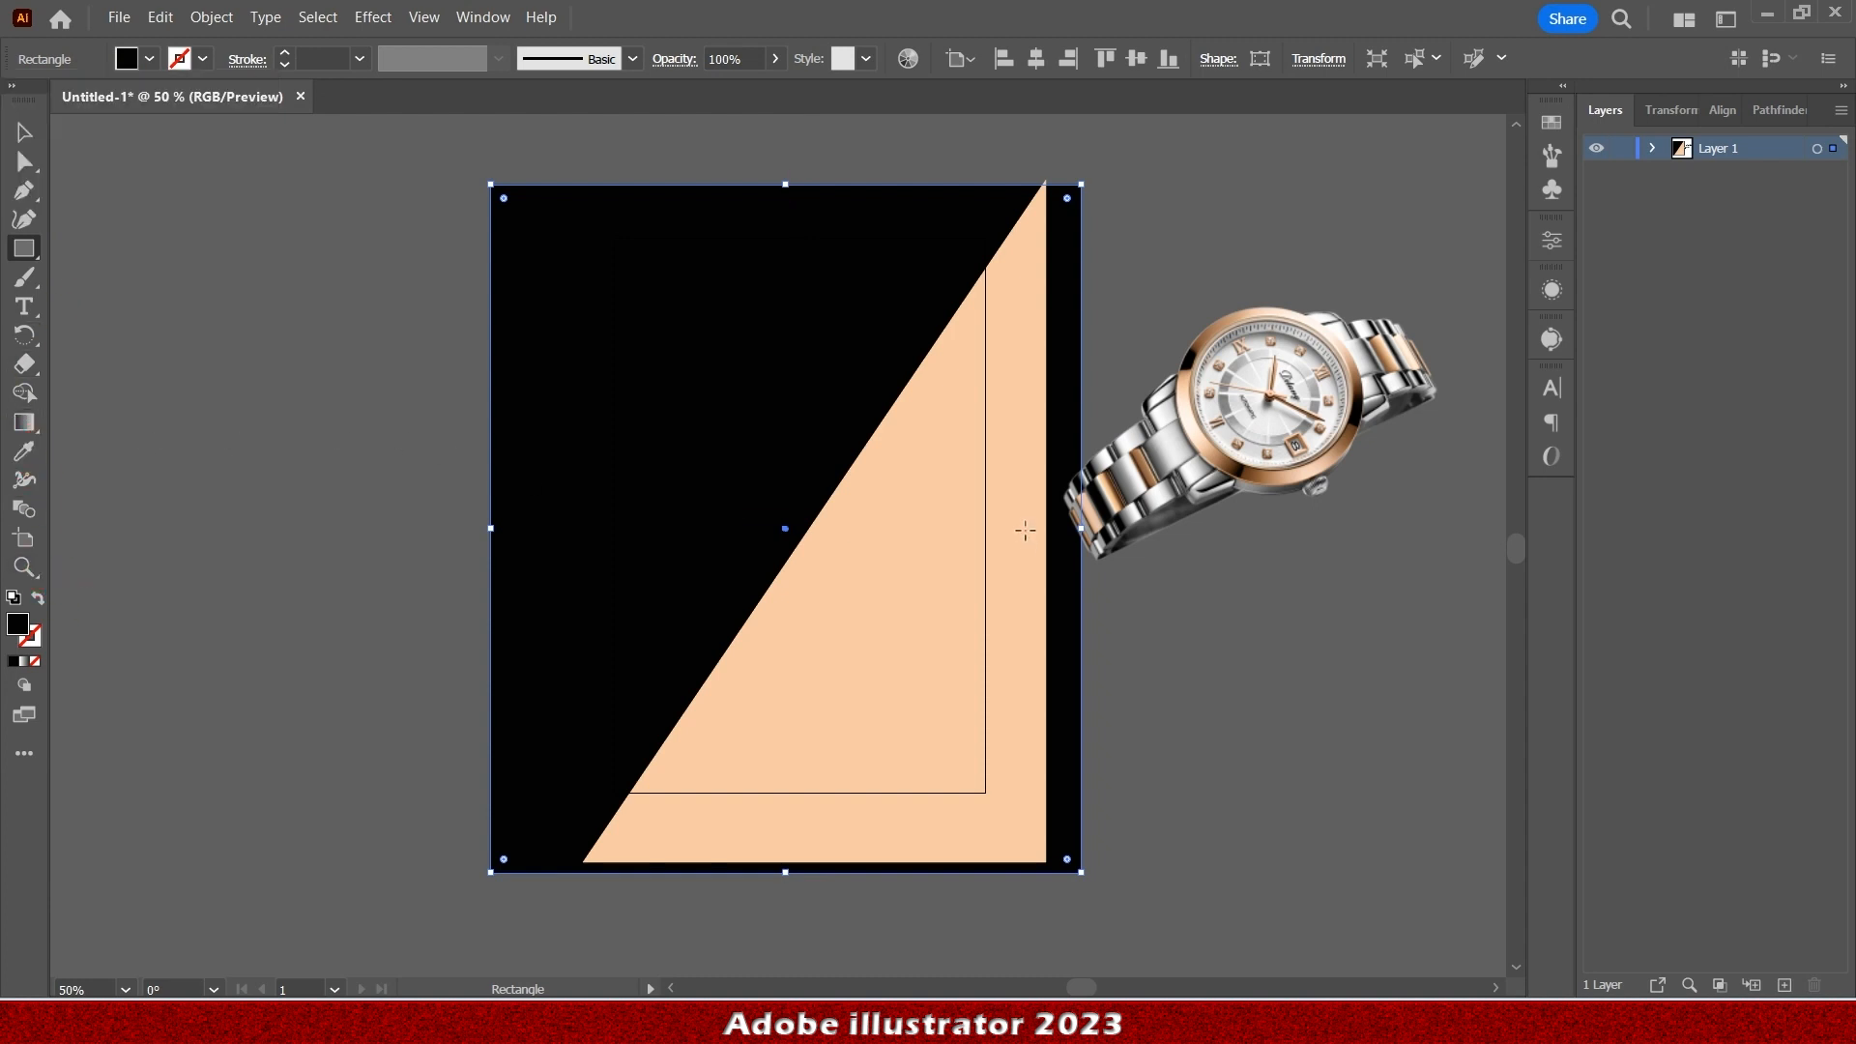
{"action": "left_click", "coordinate": [24, 451]}
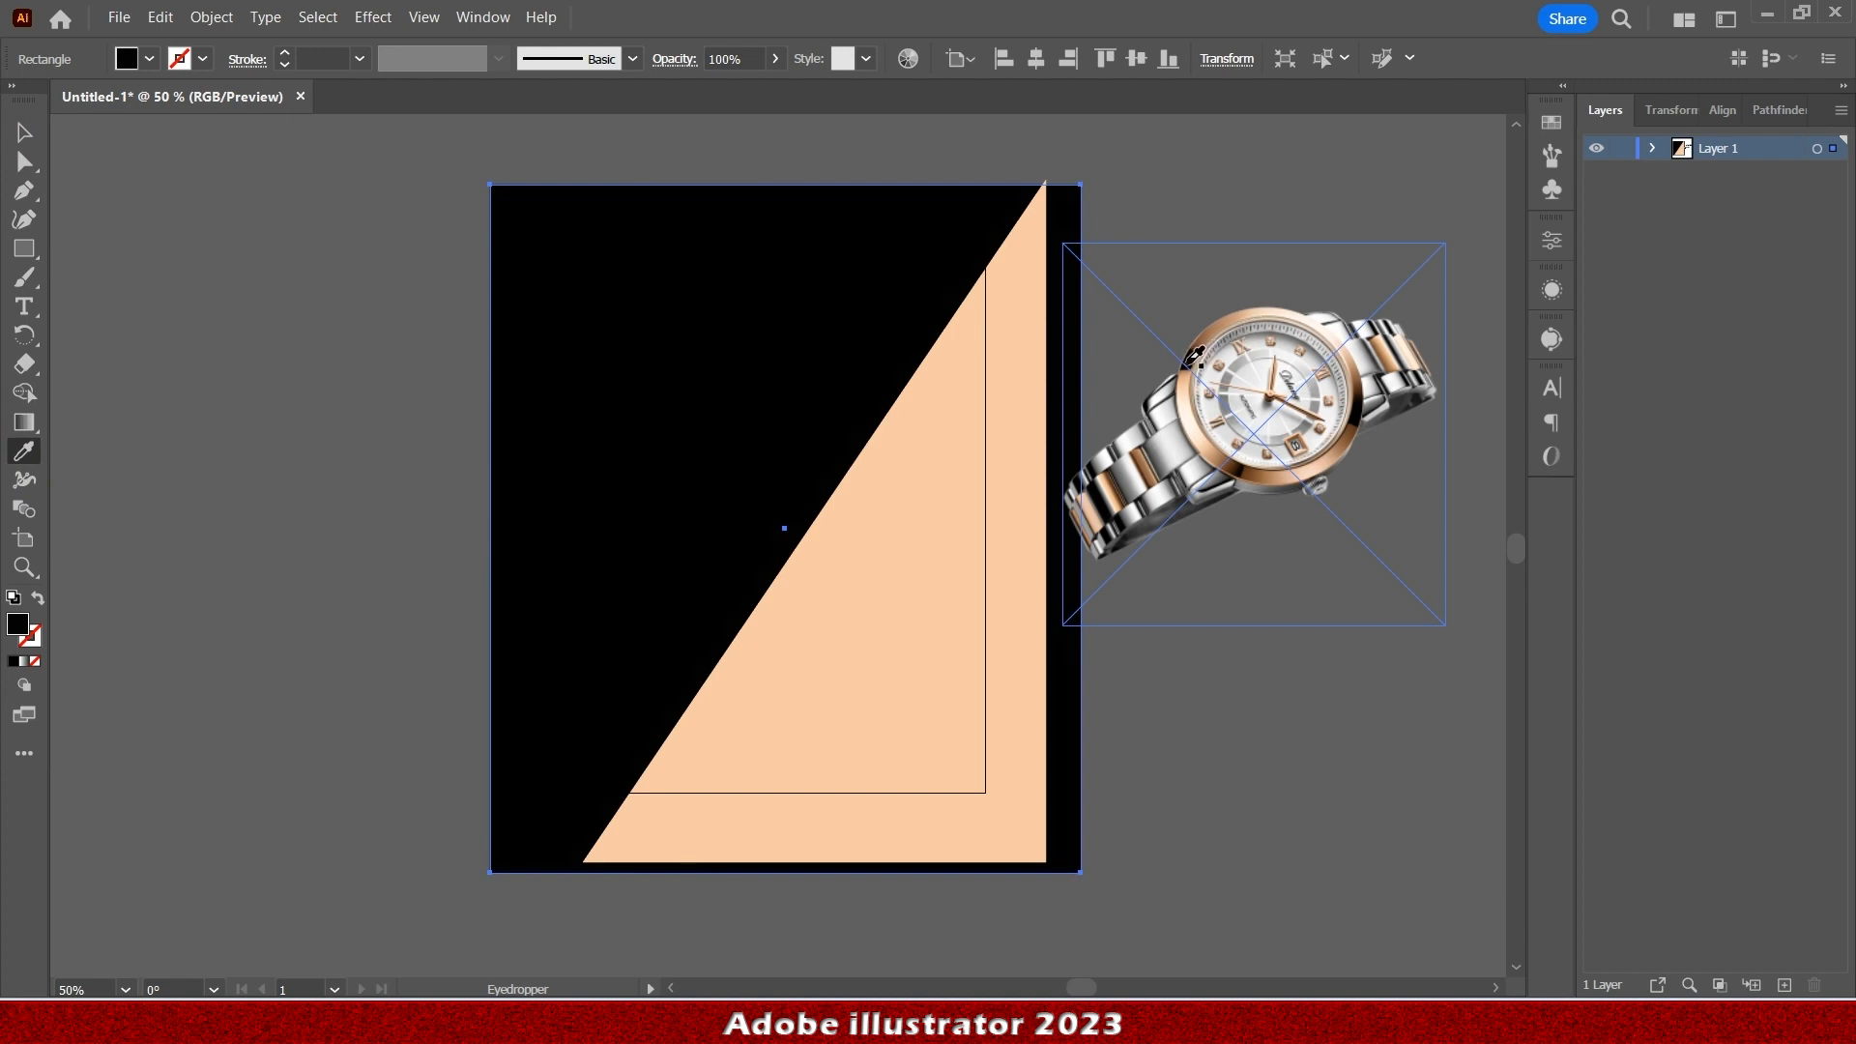
{"action": "left_click", "coordinate": [127, 58]}
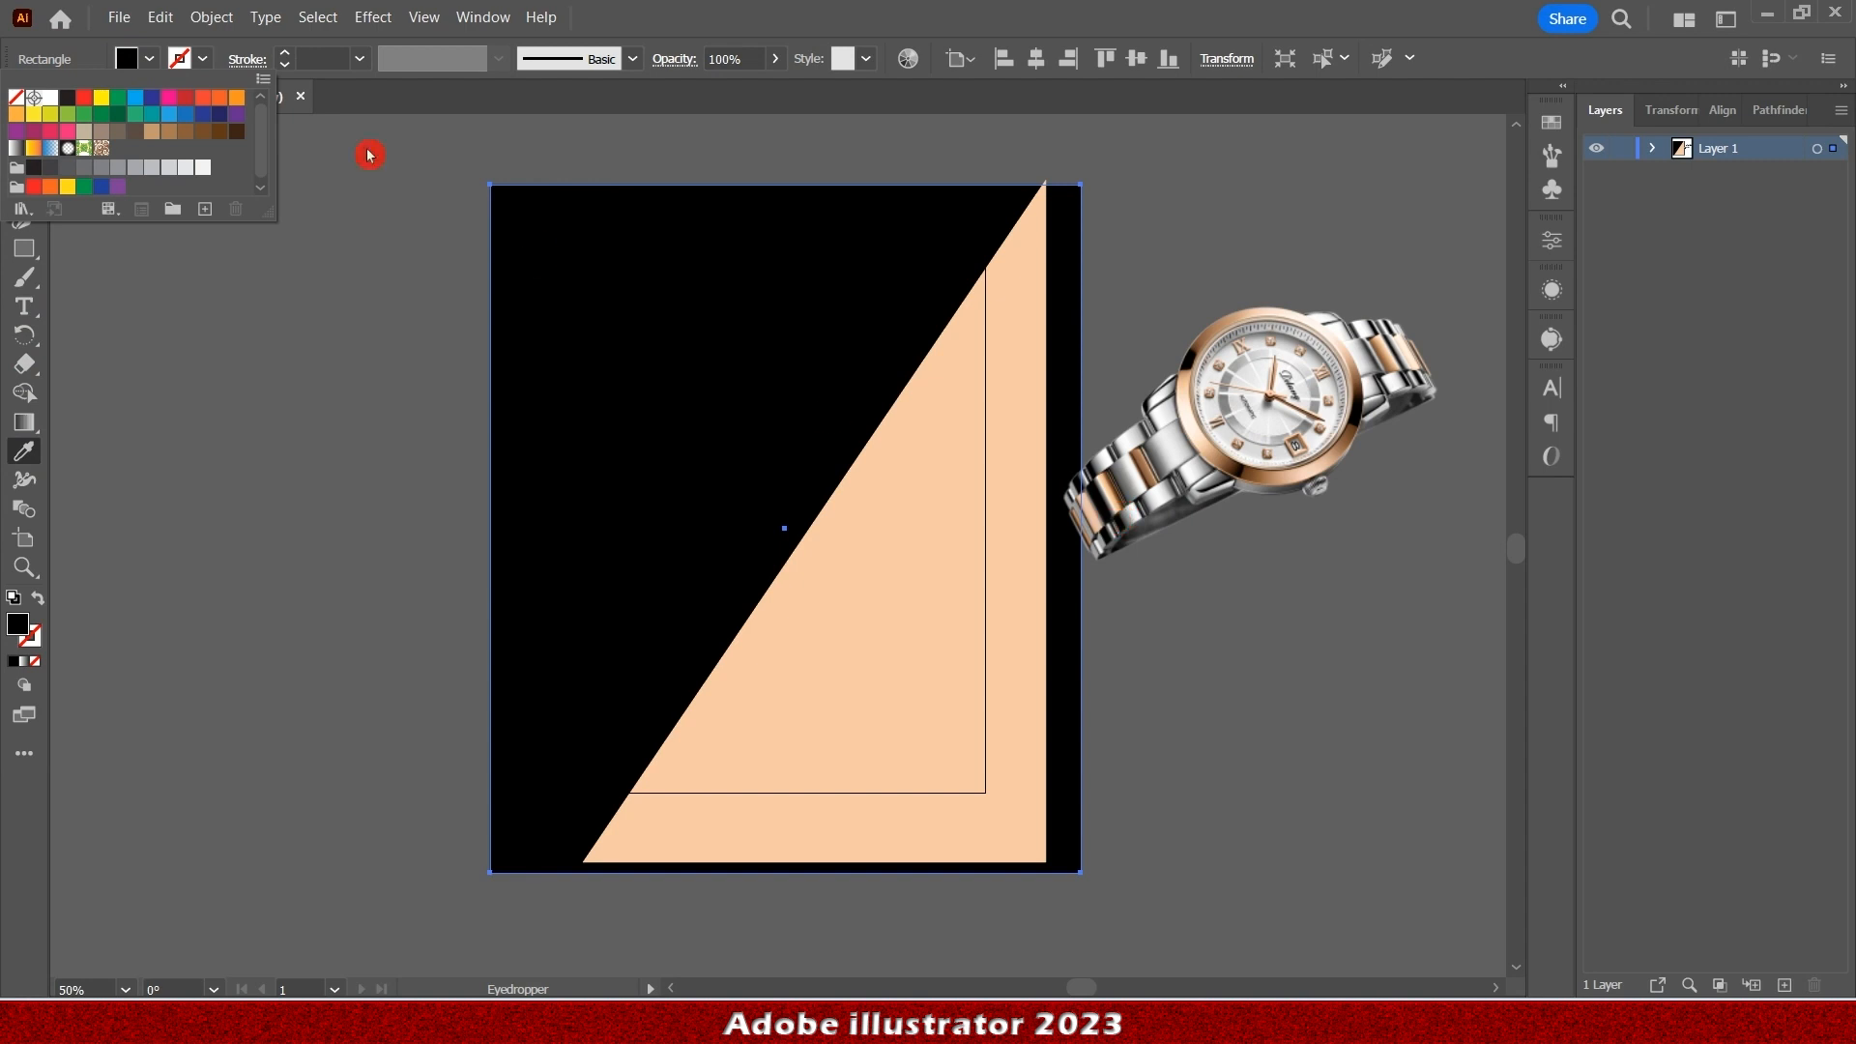
{"action": "left_click", "coordinate": [127, 58]}
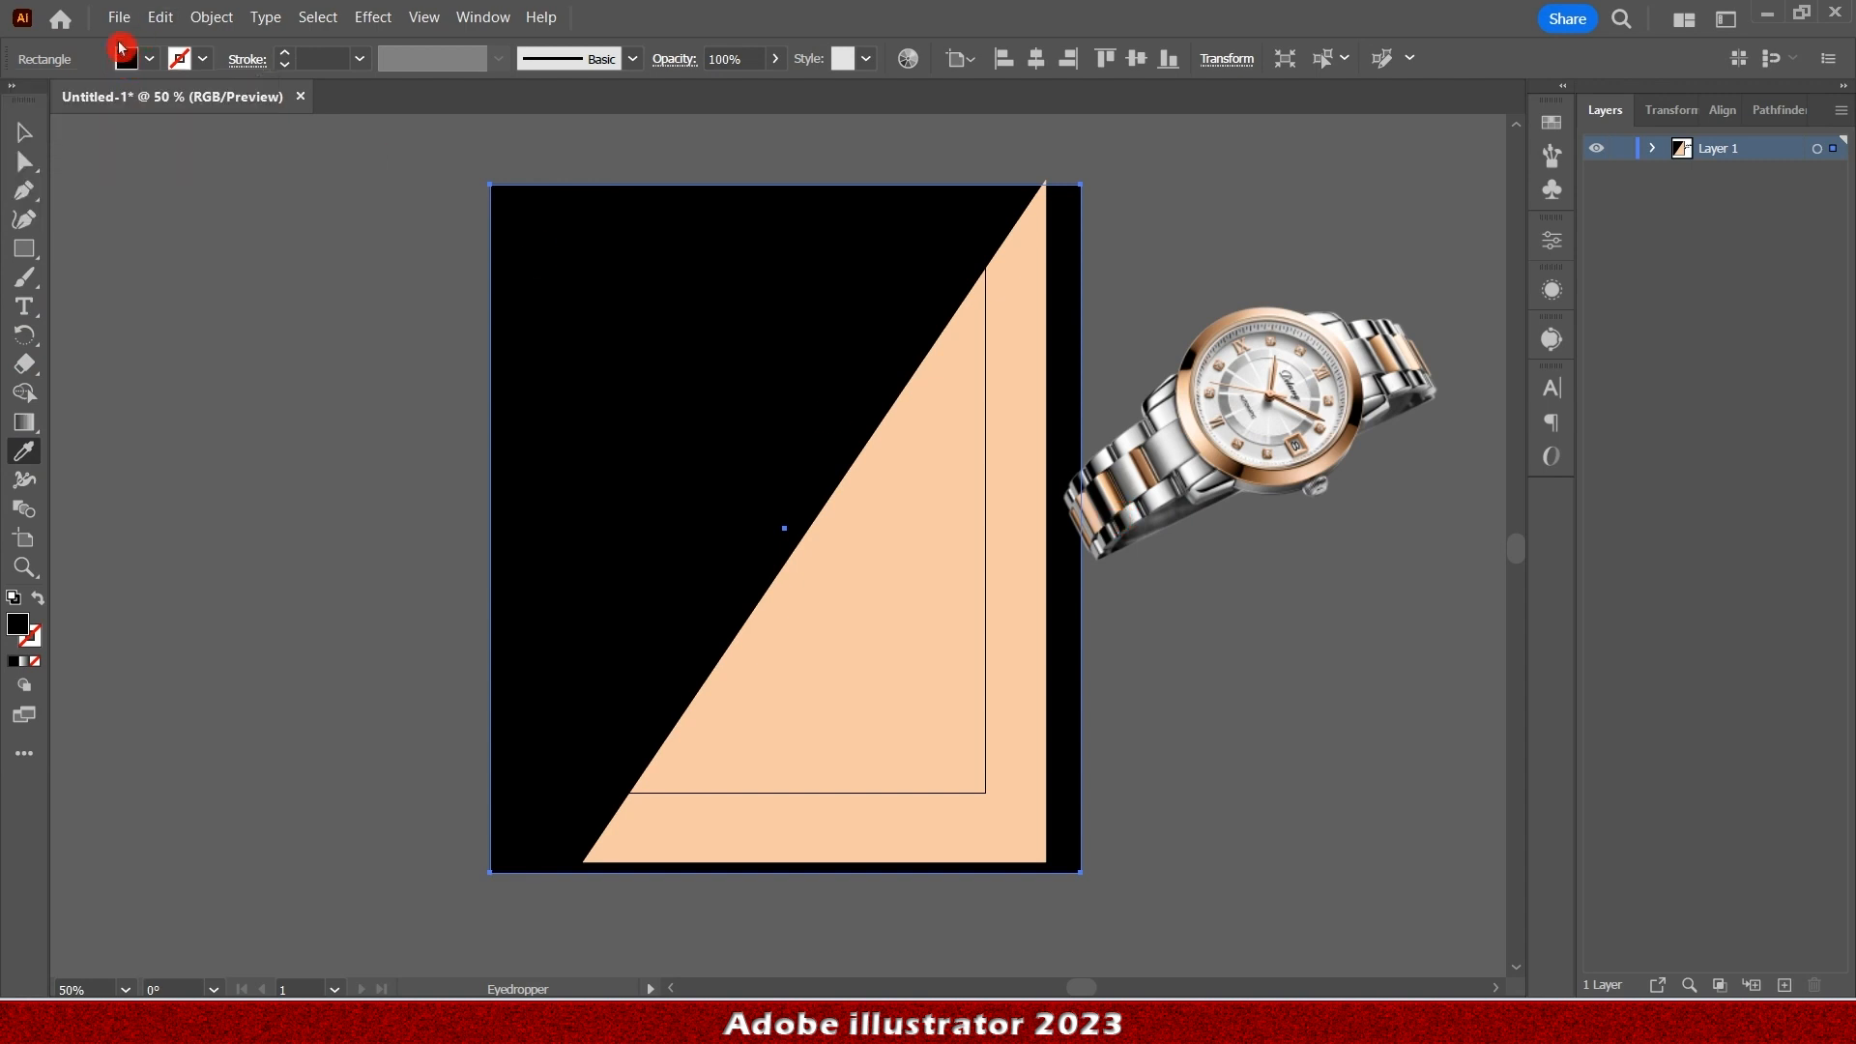
{"action": "left_click", "coordinate": [1125, 529]}
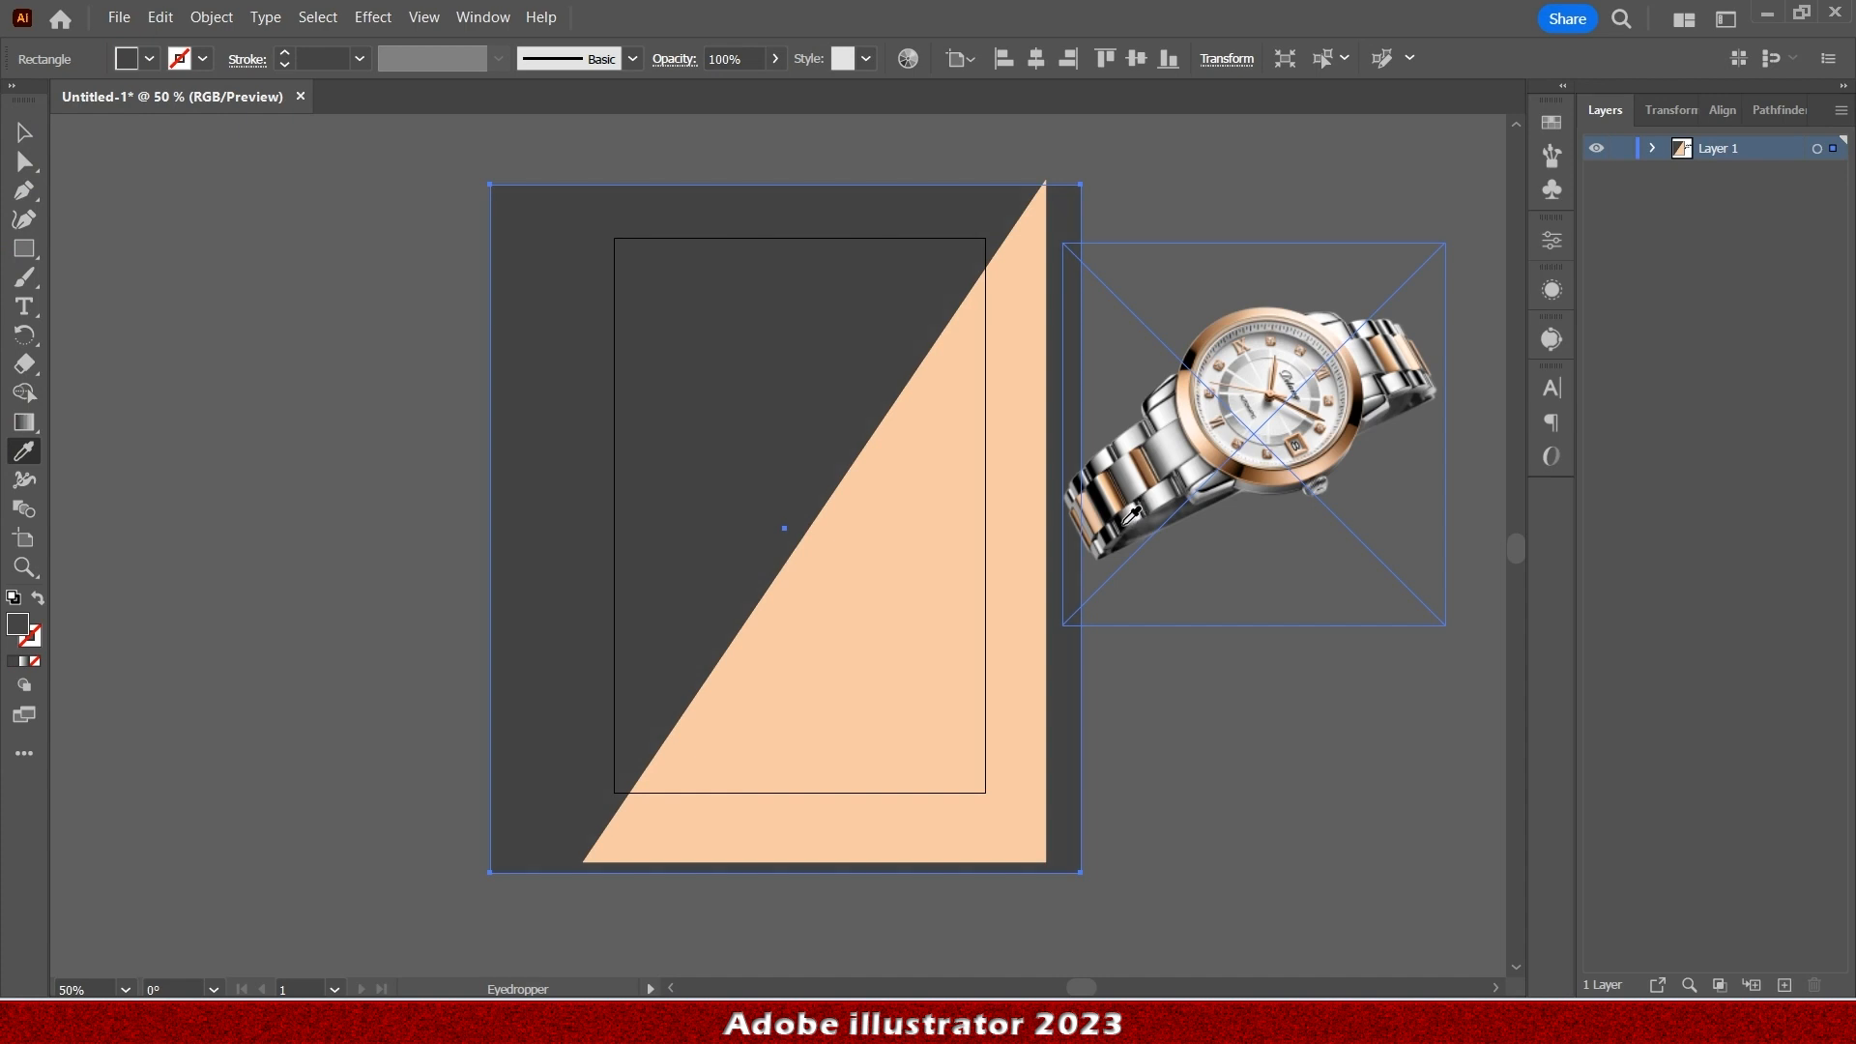
{"action": "left_click", "coordinate": [1126, 524]}
{"action": "left_click", "coordinate": [1127, 528]}
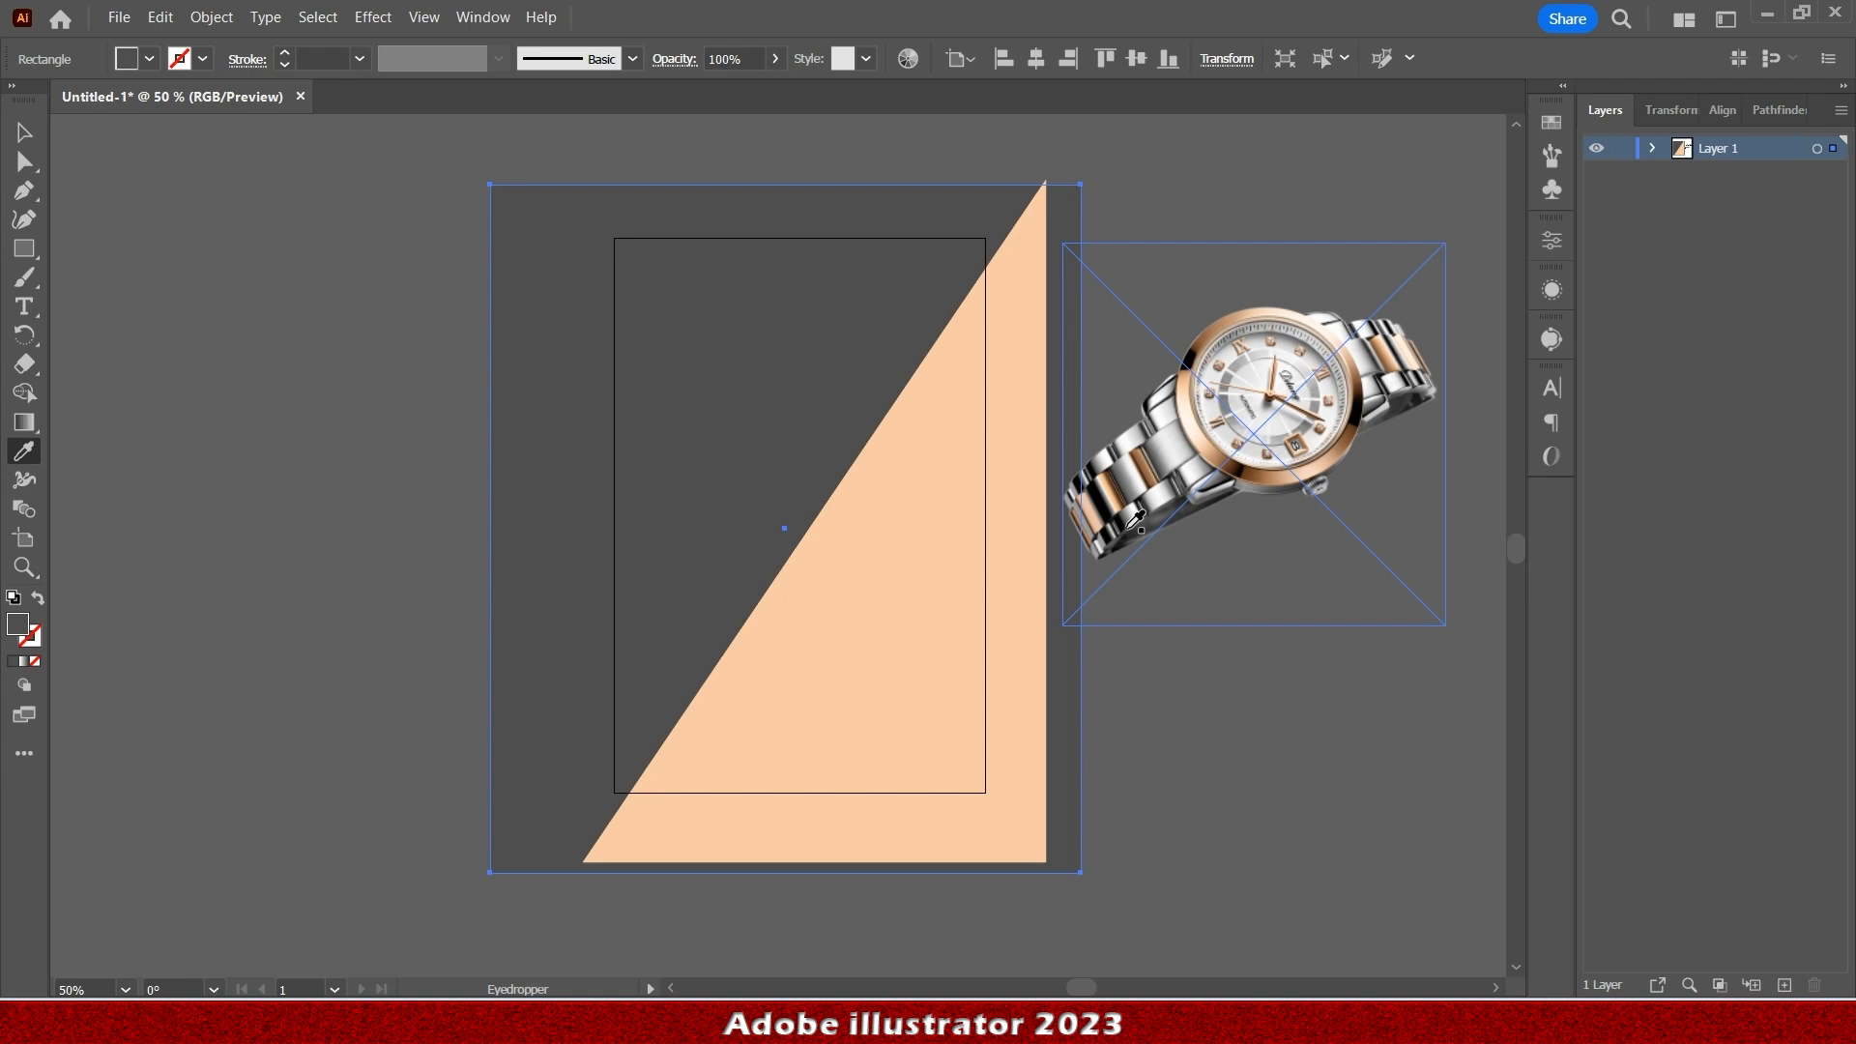
{"action": "left_click", "coordinate": [1204, 355]}
{"action": "left_click", "coordinate": [1203, 352]}
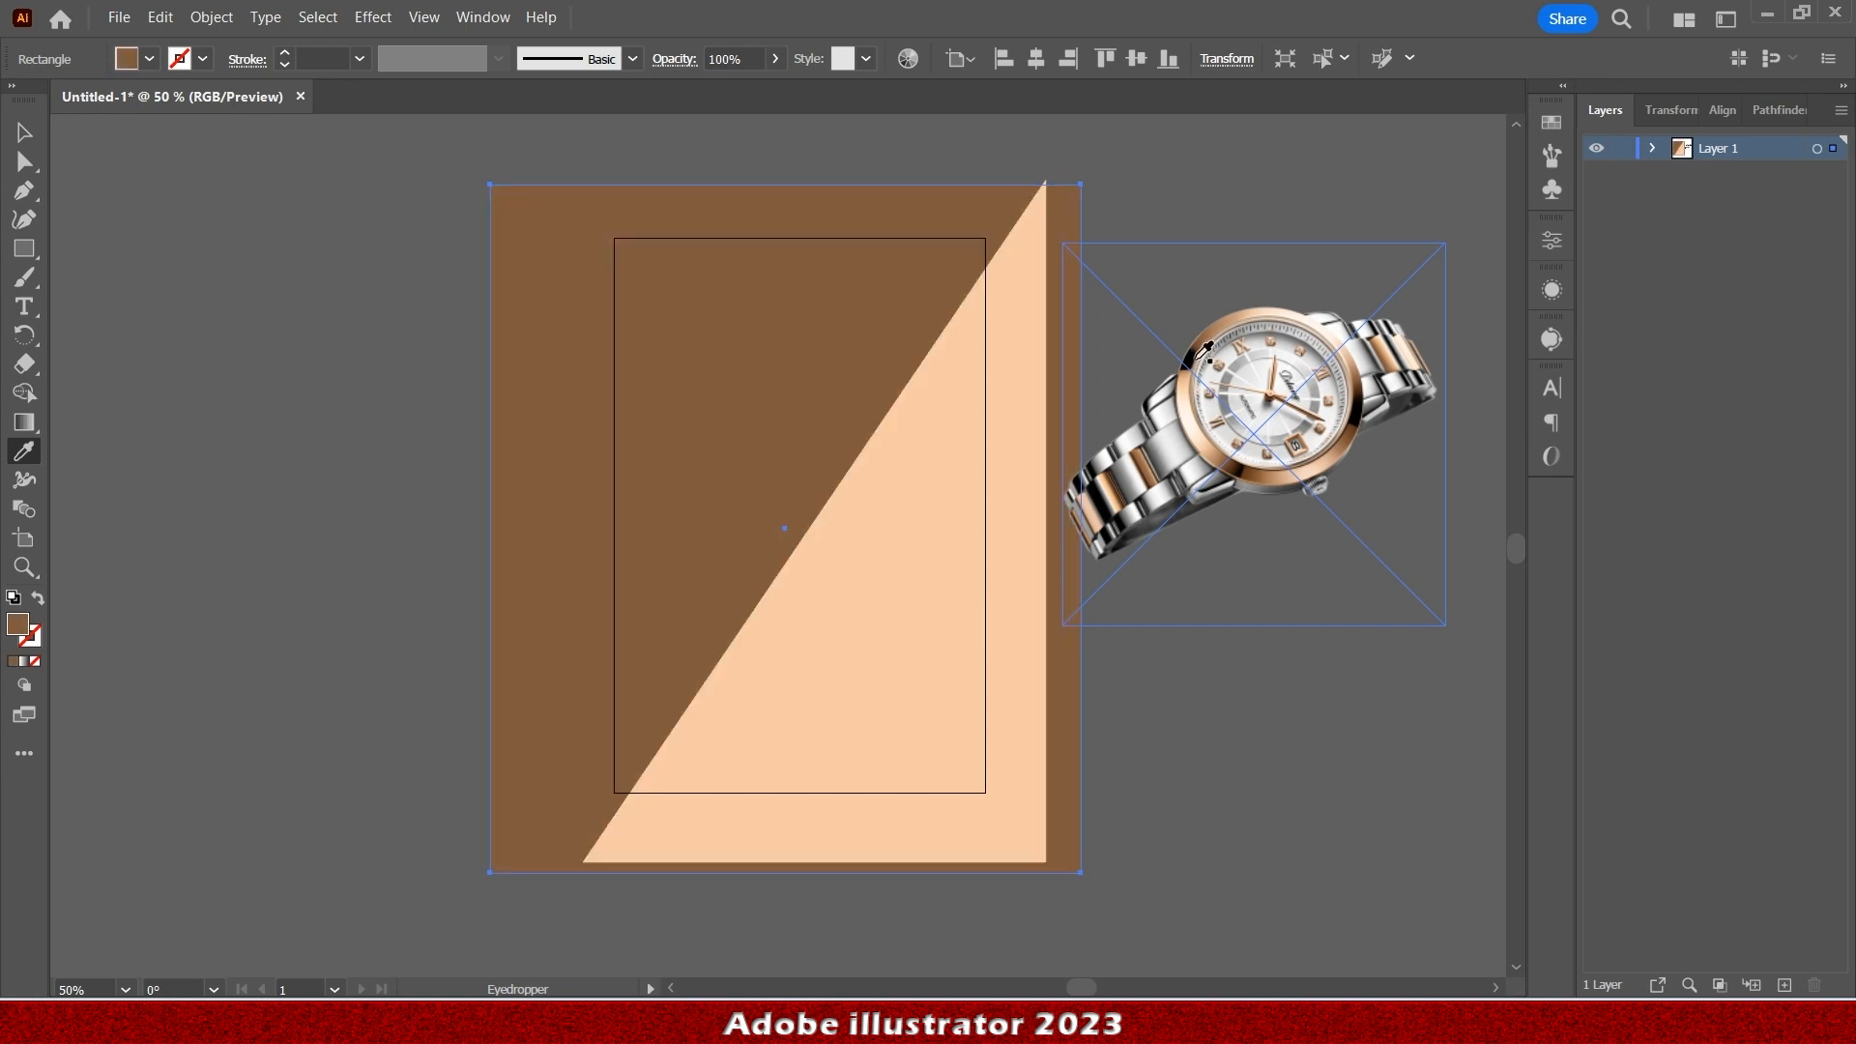
{"action": "left_click", "coordinate": [1201, 352]}
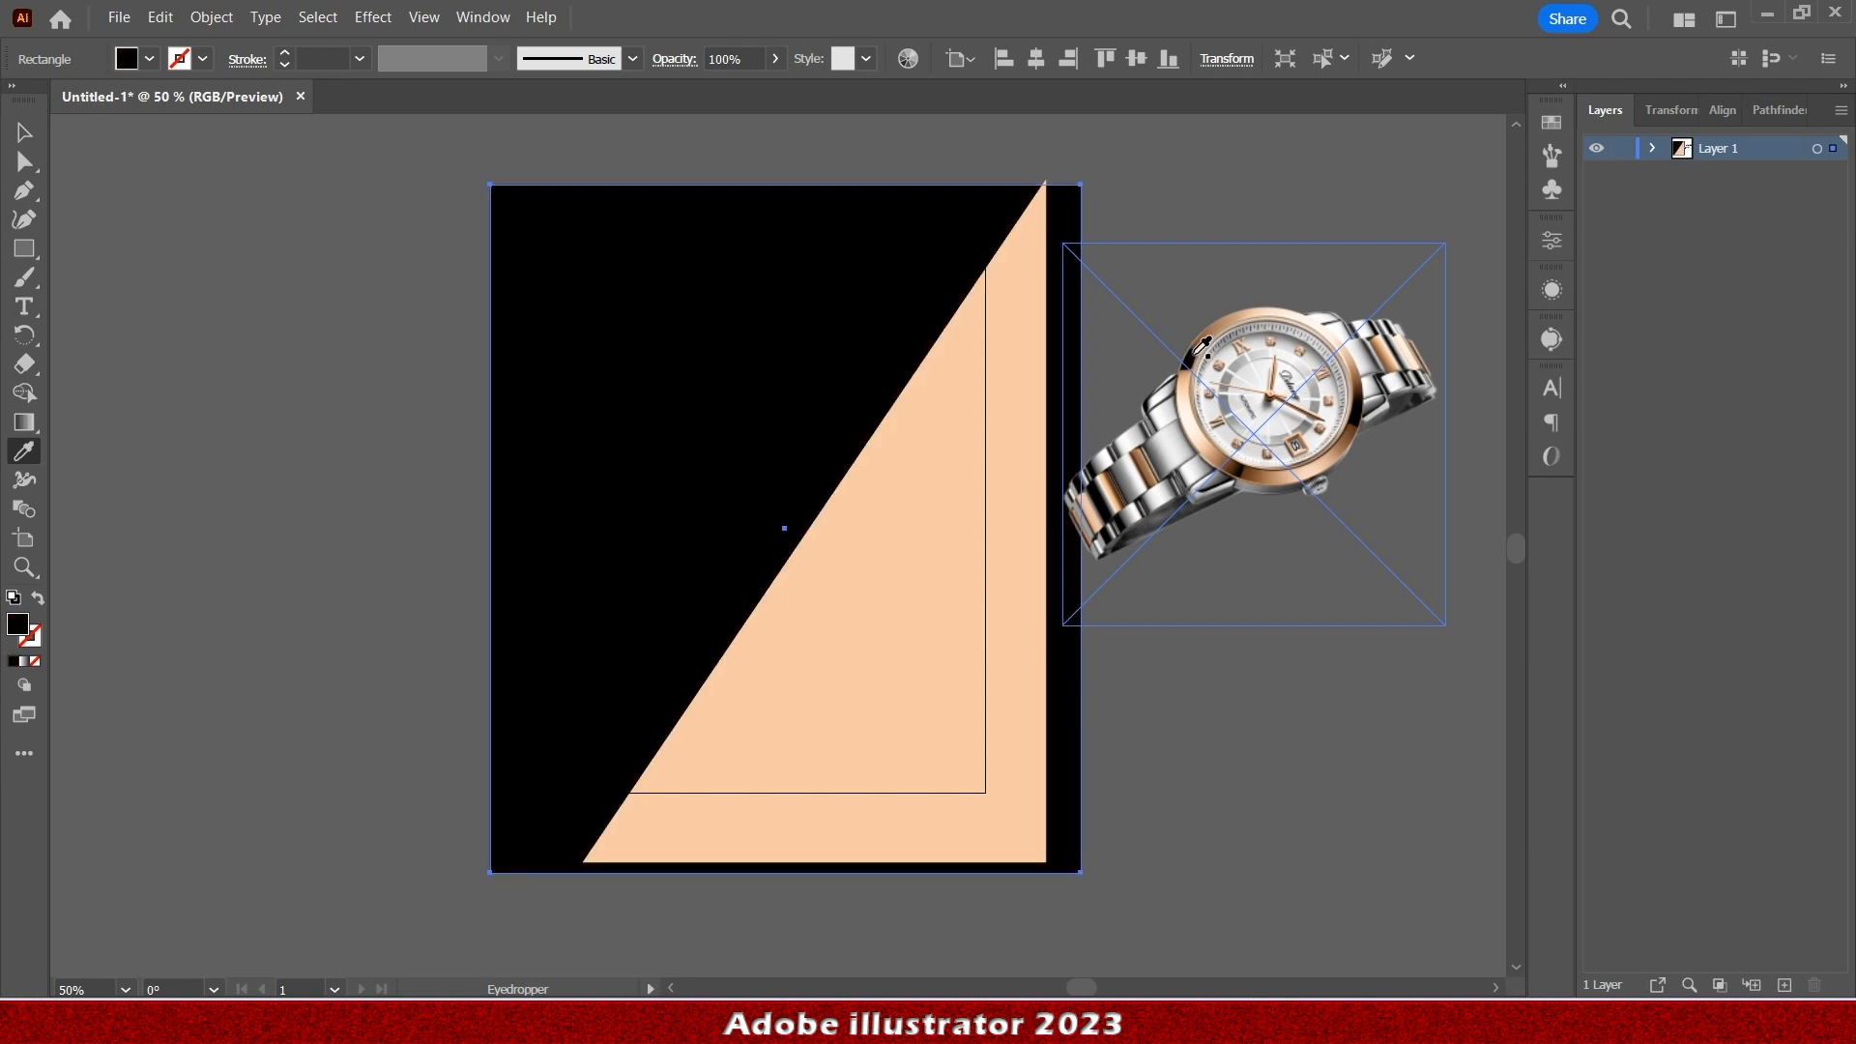
{"action": "left_click", "coordinate": [1127, 523]}
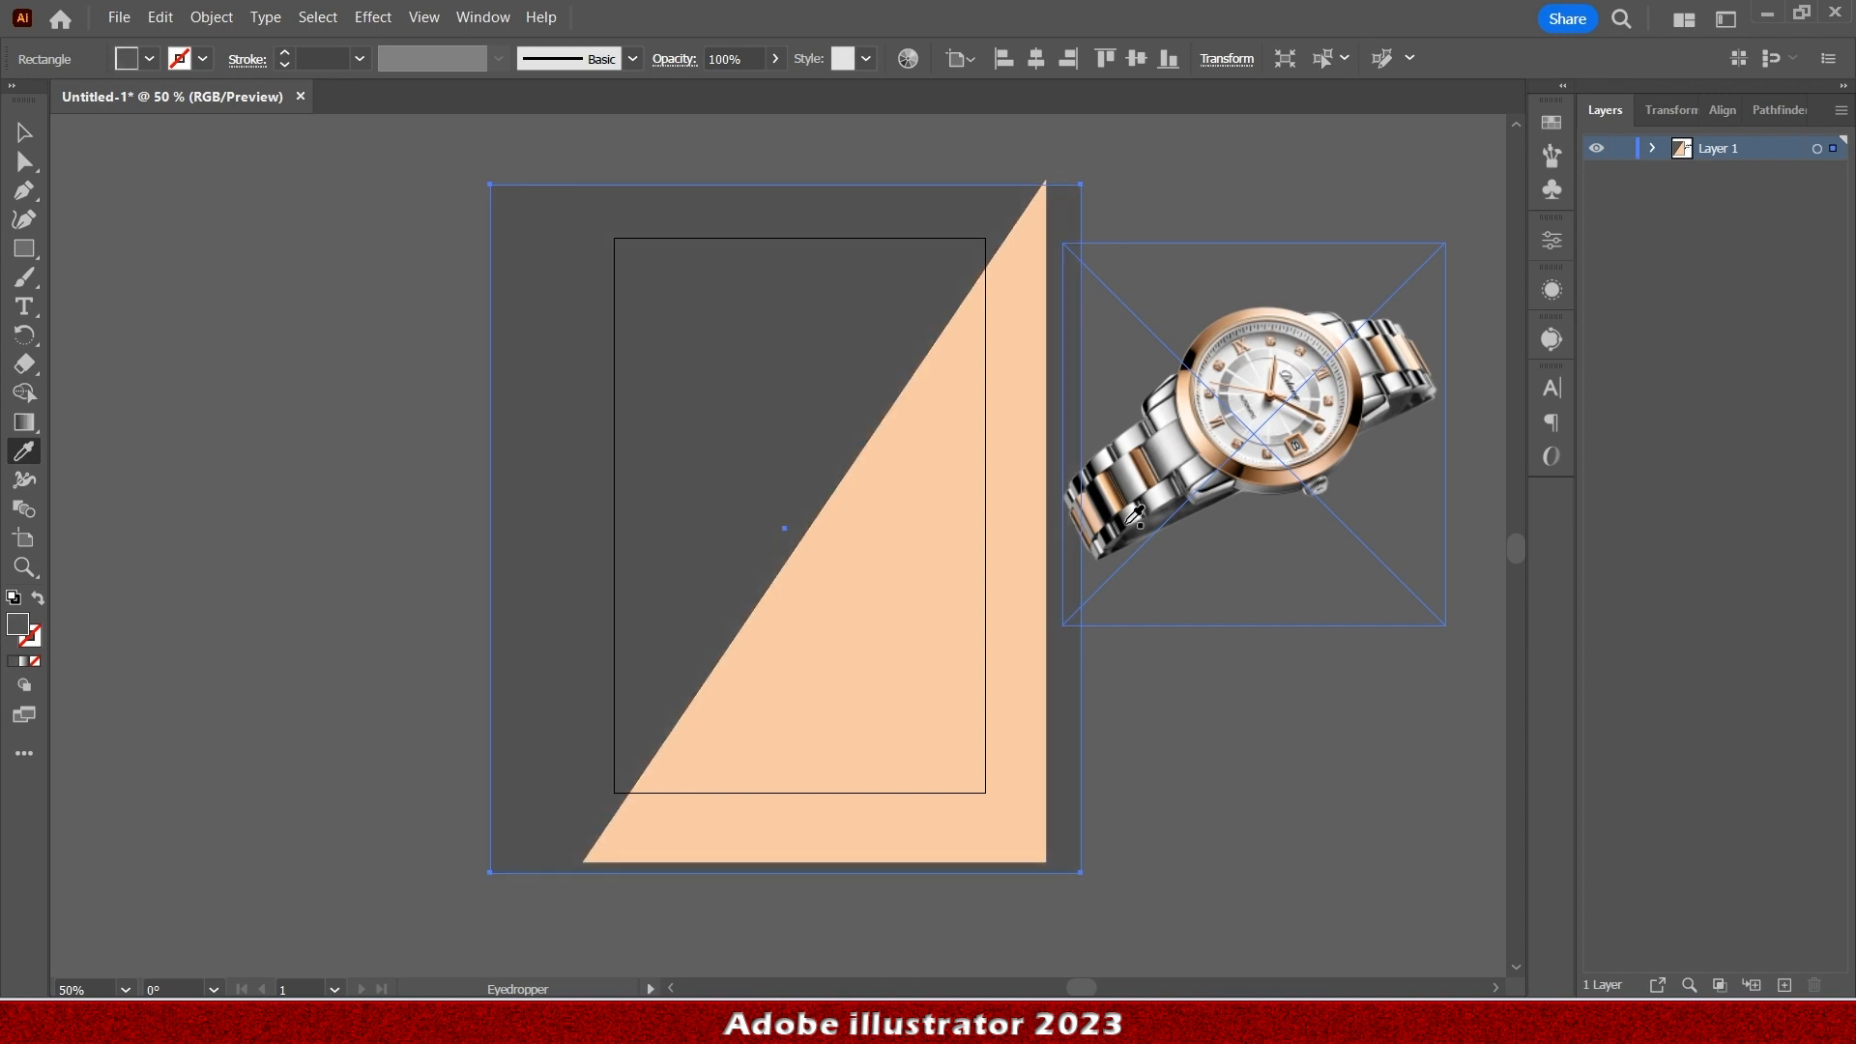
Fill the background rectangle with the near-black swatch and deselect it.
{"action": "left_click", "coordinate": [23, 132]}
{"action": "left_click", "coordinate": [795, 195]}
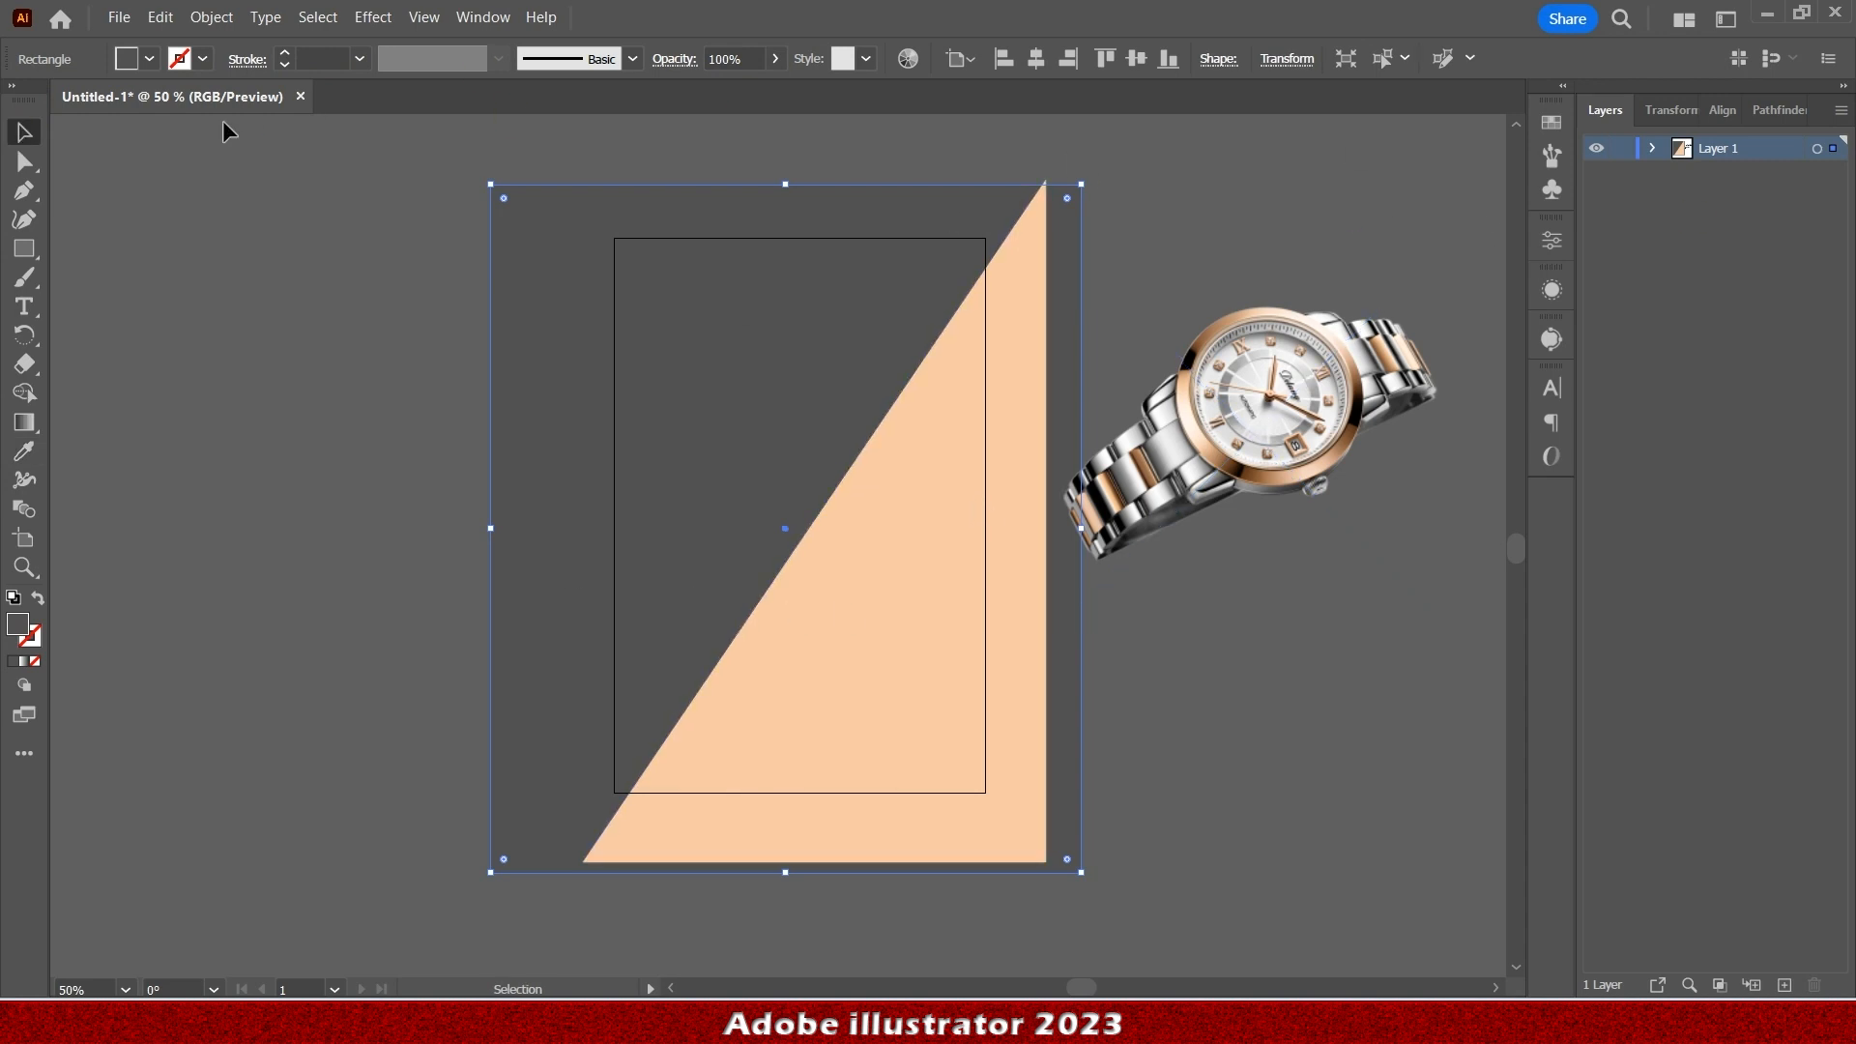
{"action": "left_click", "coordinate": [153, 62]}
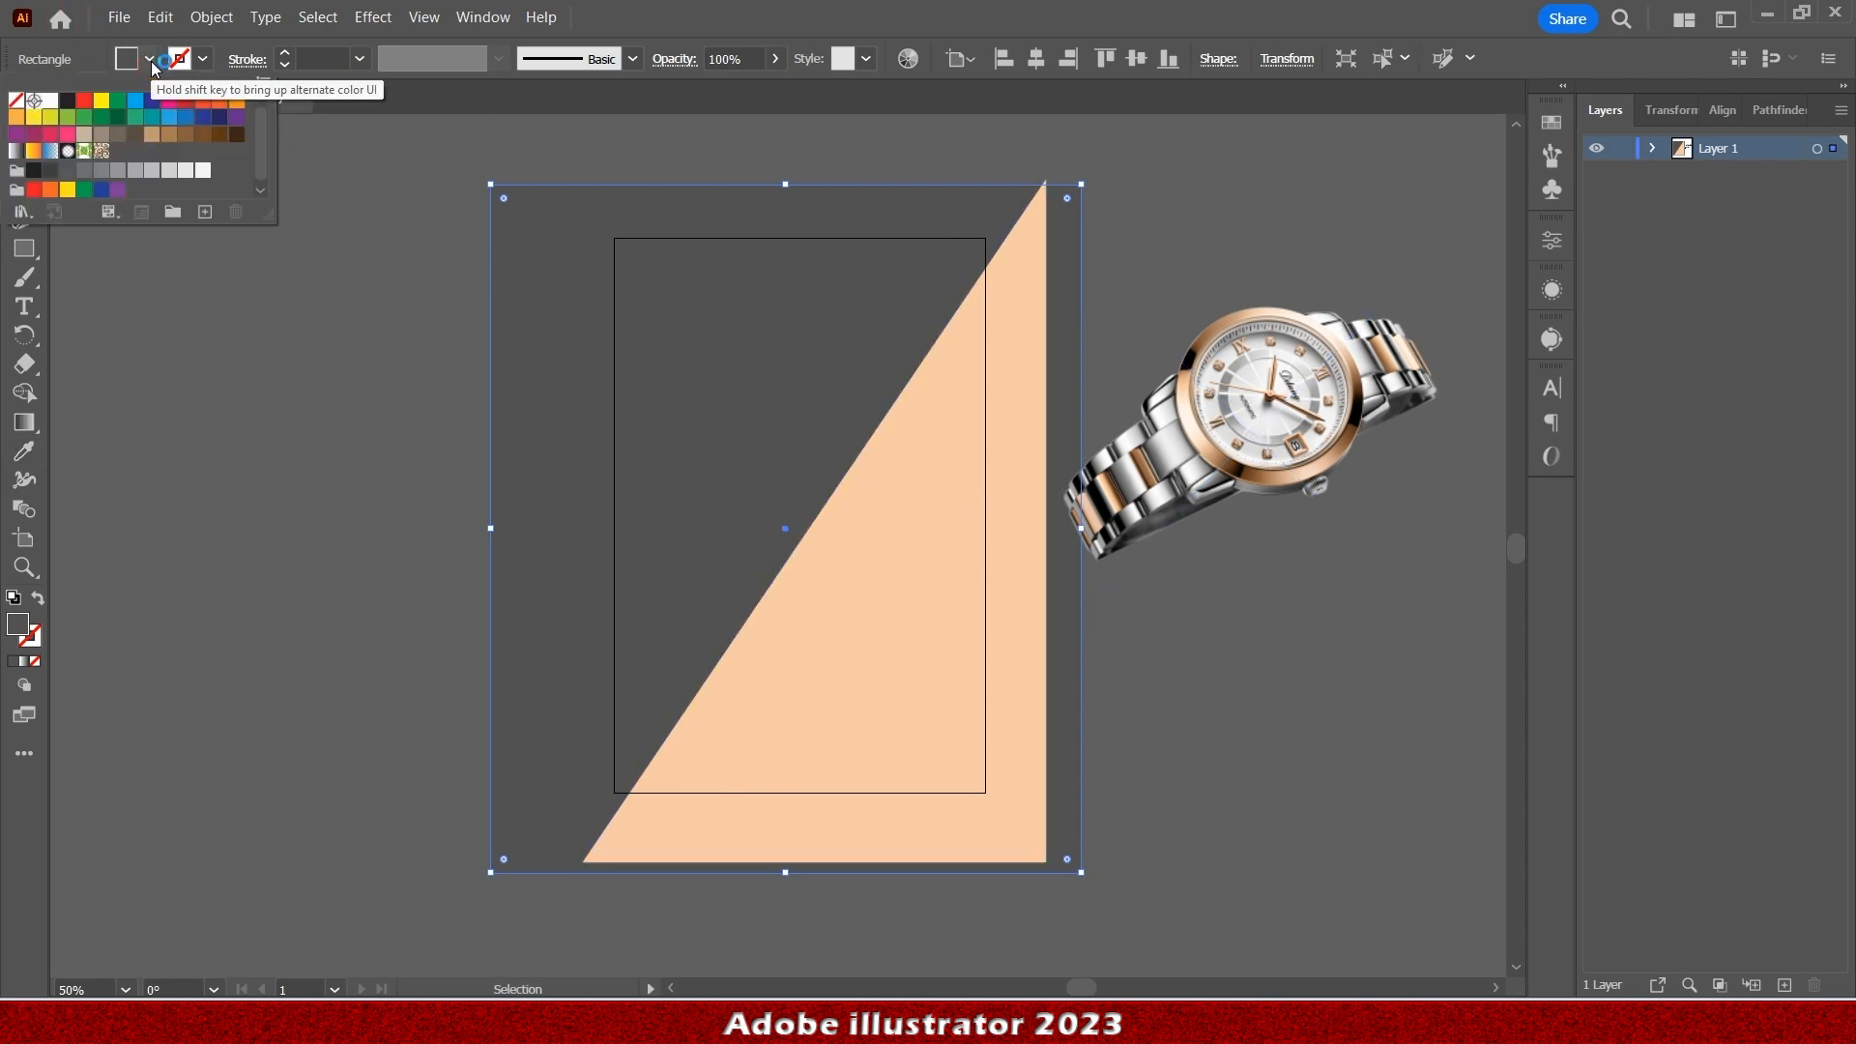
{"action": "left_click", "coordinate": [78, 105]}
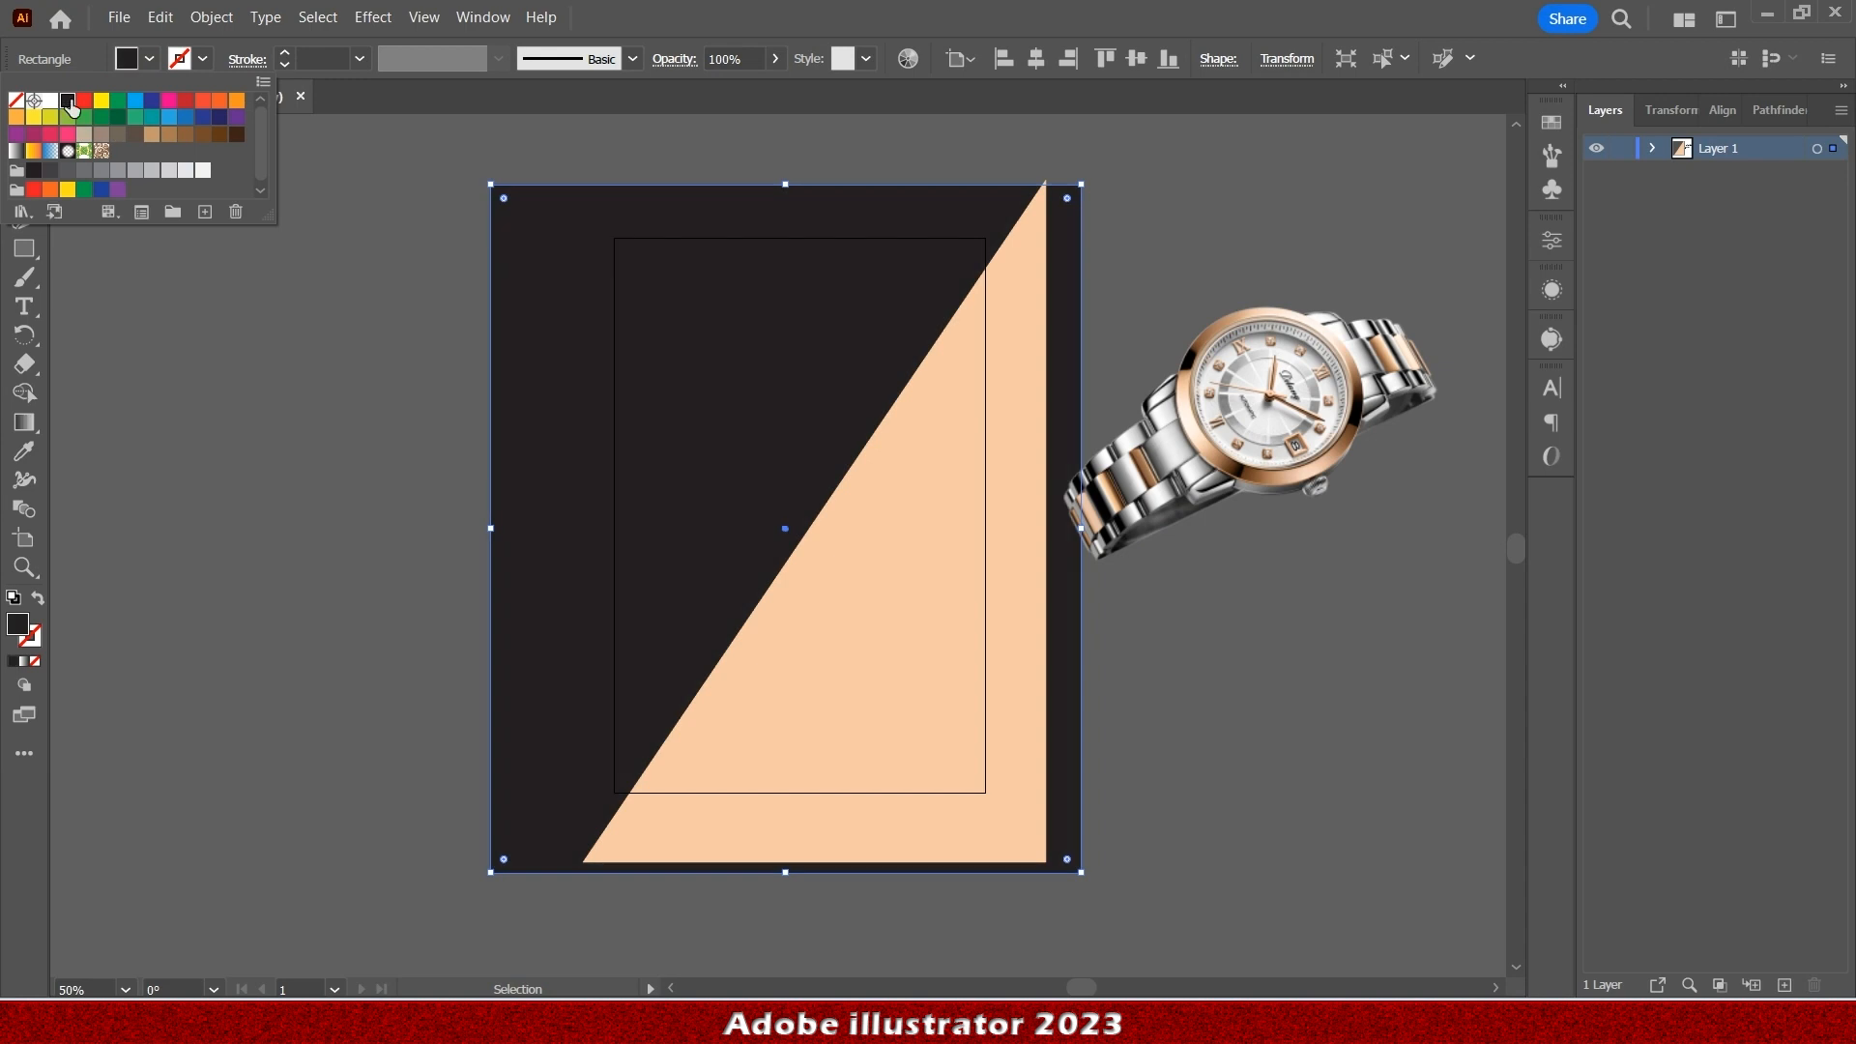
{"action": "left_click", "coordinate": [153, 58]}
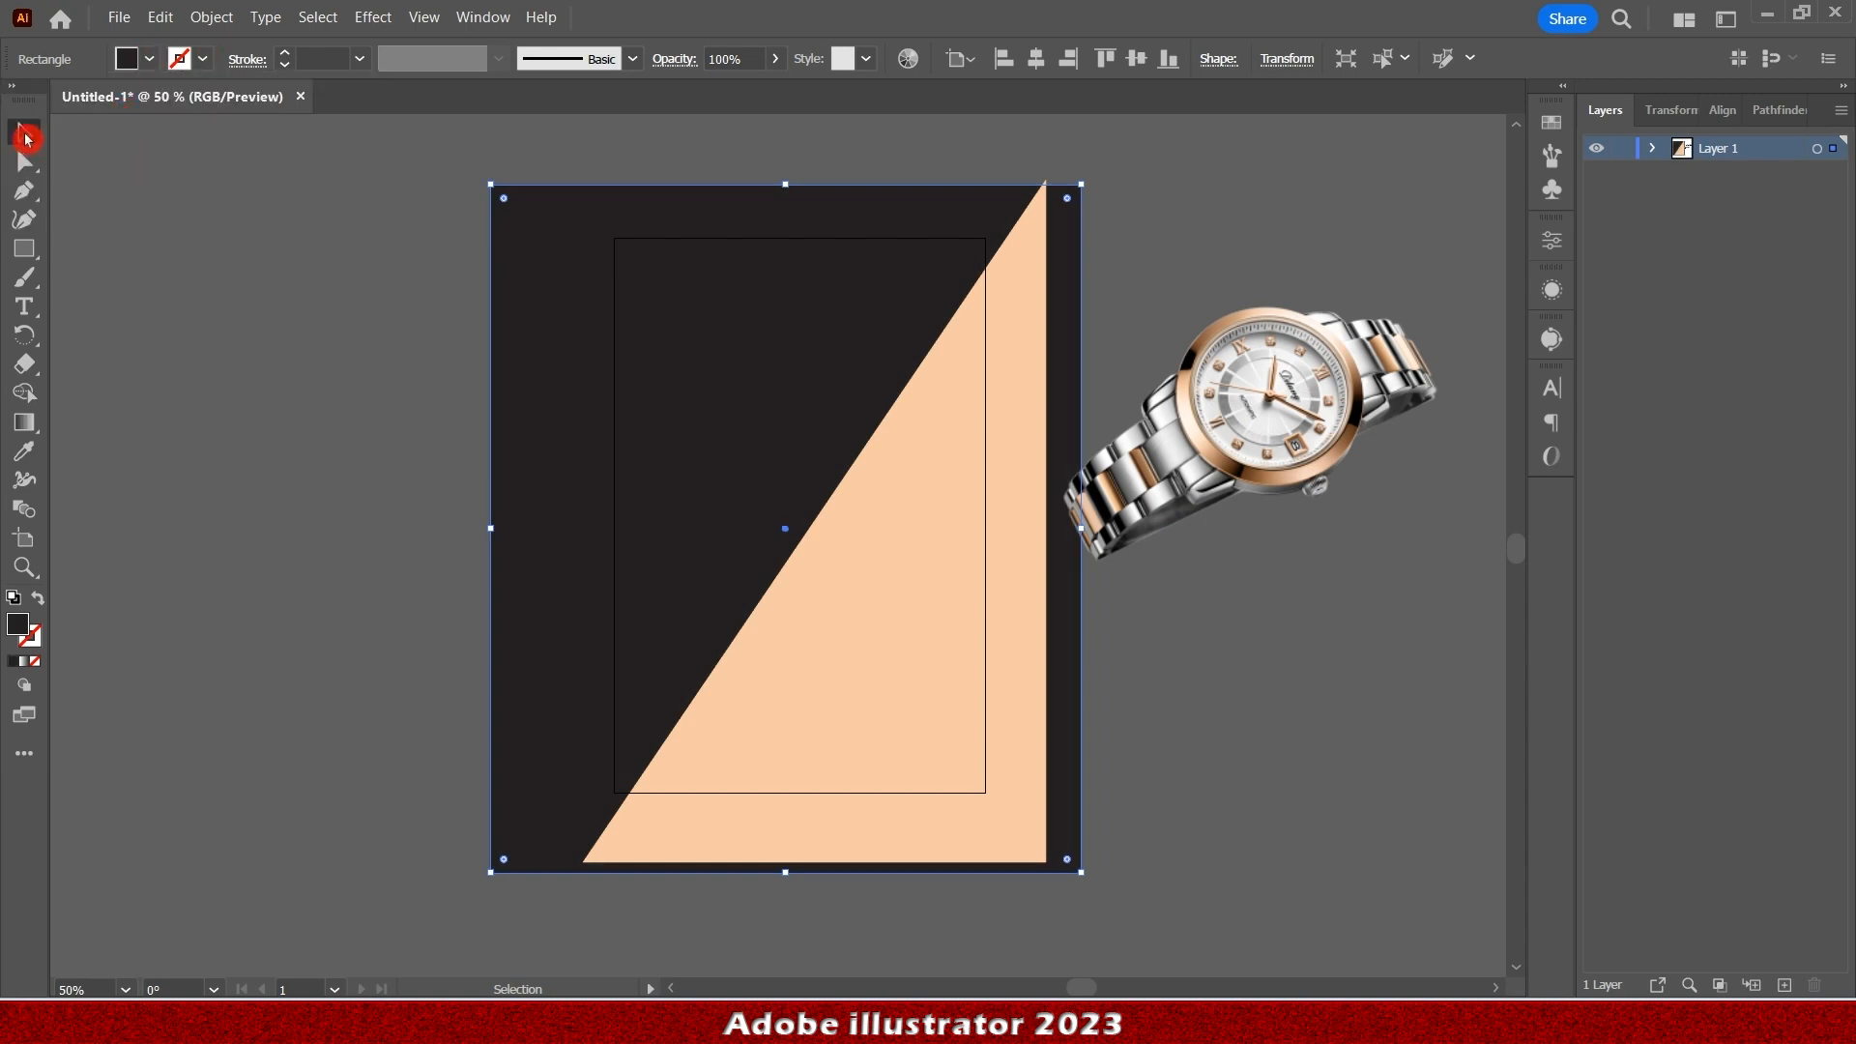
{"action": "left_click", "coordinate": [263, 425]}
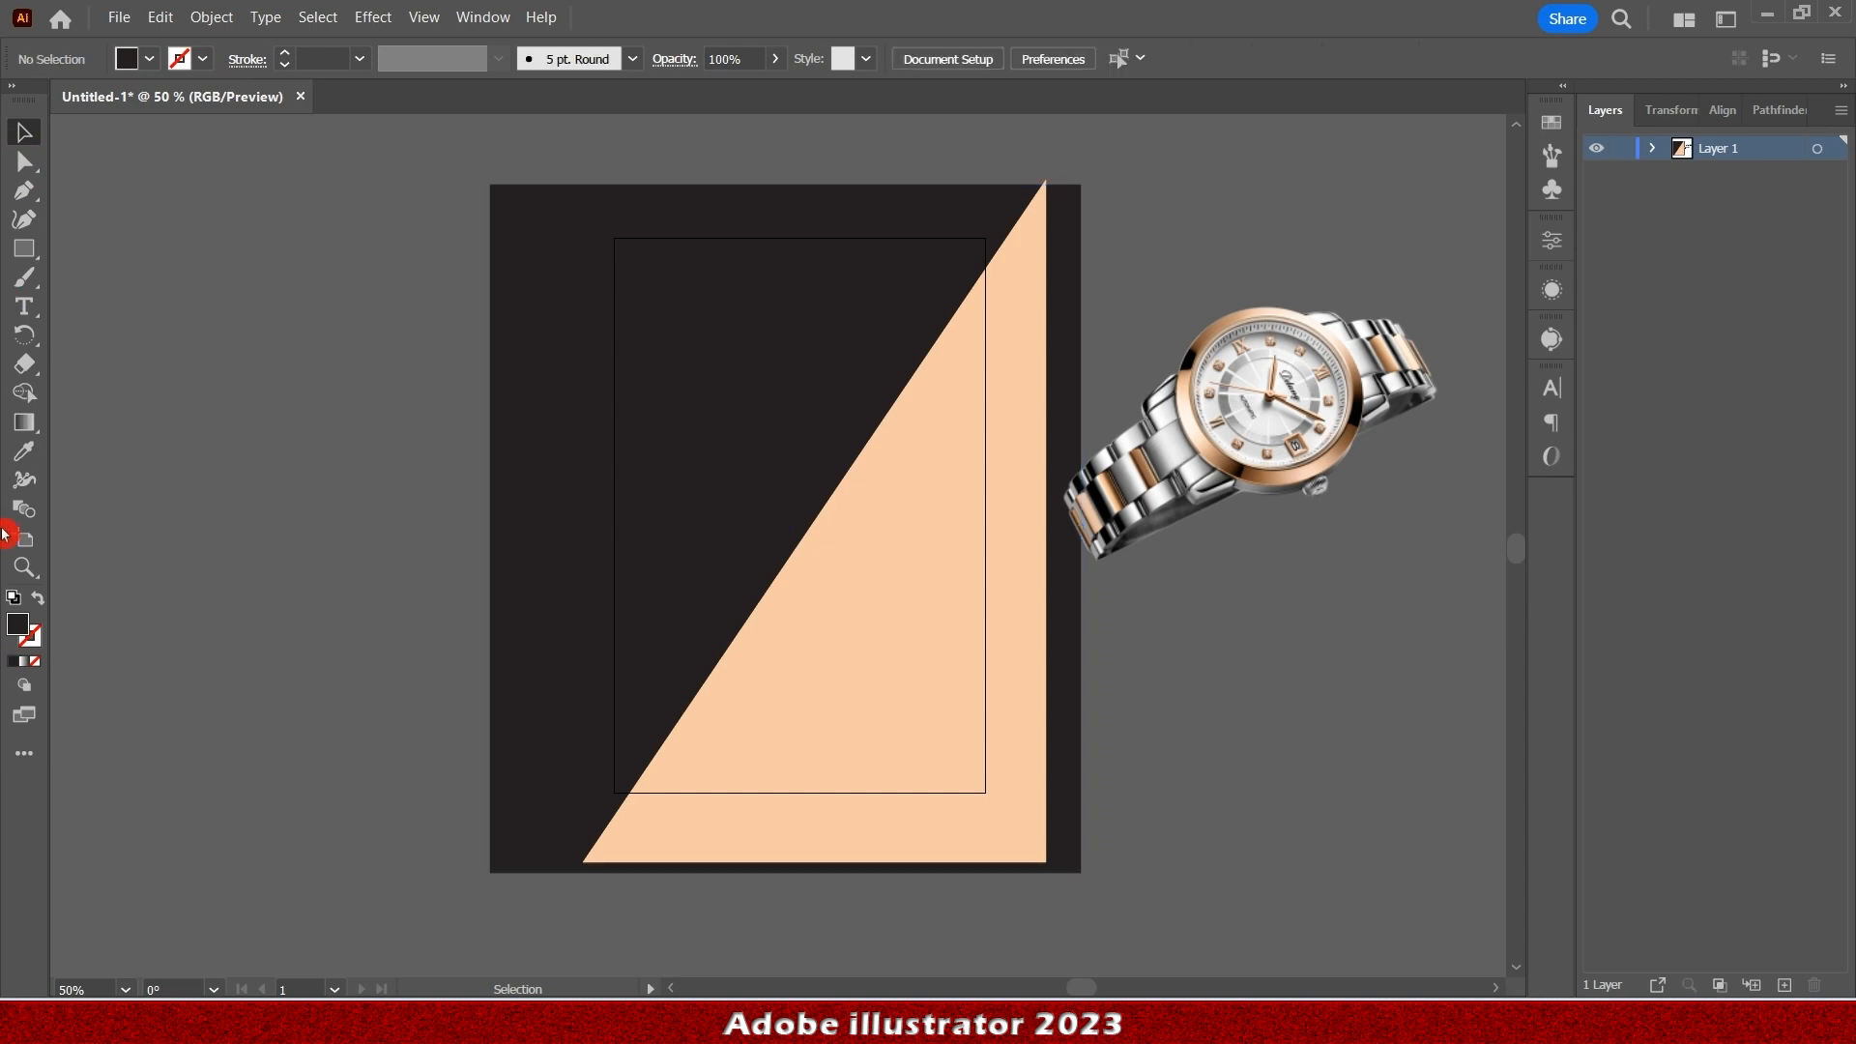
Draw a second rectangle extending past the artboard on all sides and fill it with black sampled from the watch strap.
{"action": "left_click", "coordinate": [20, 257]}
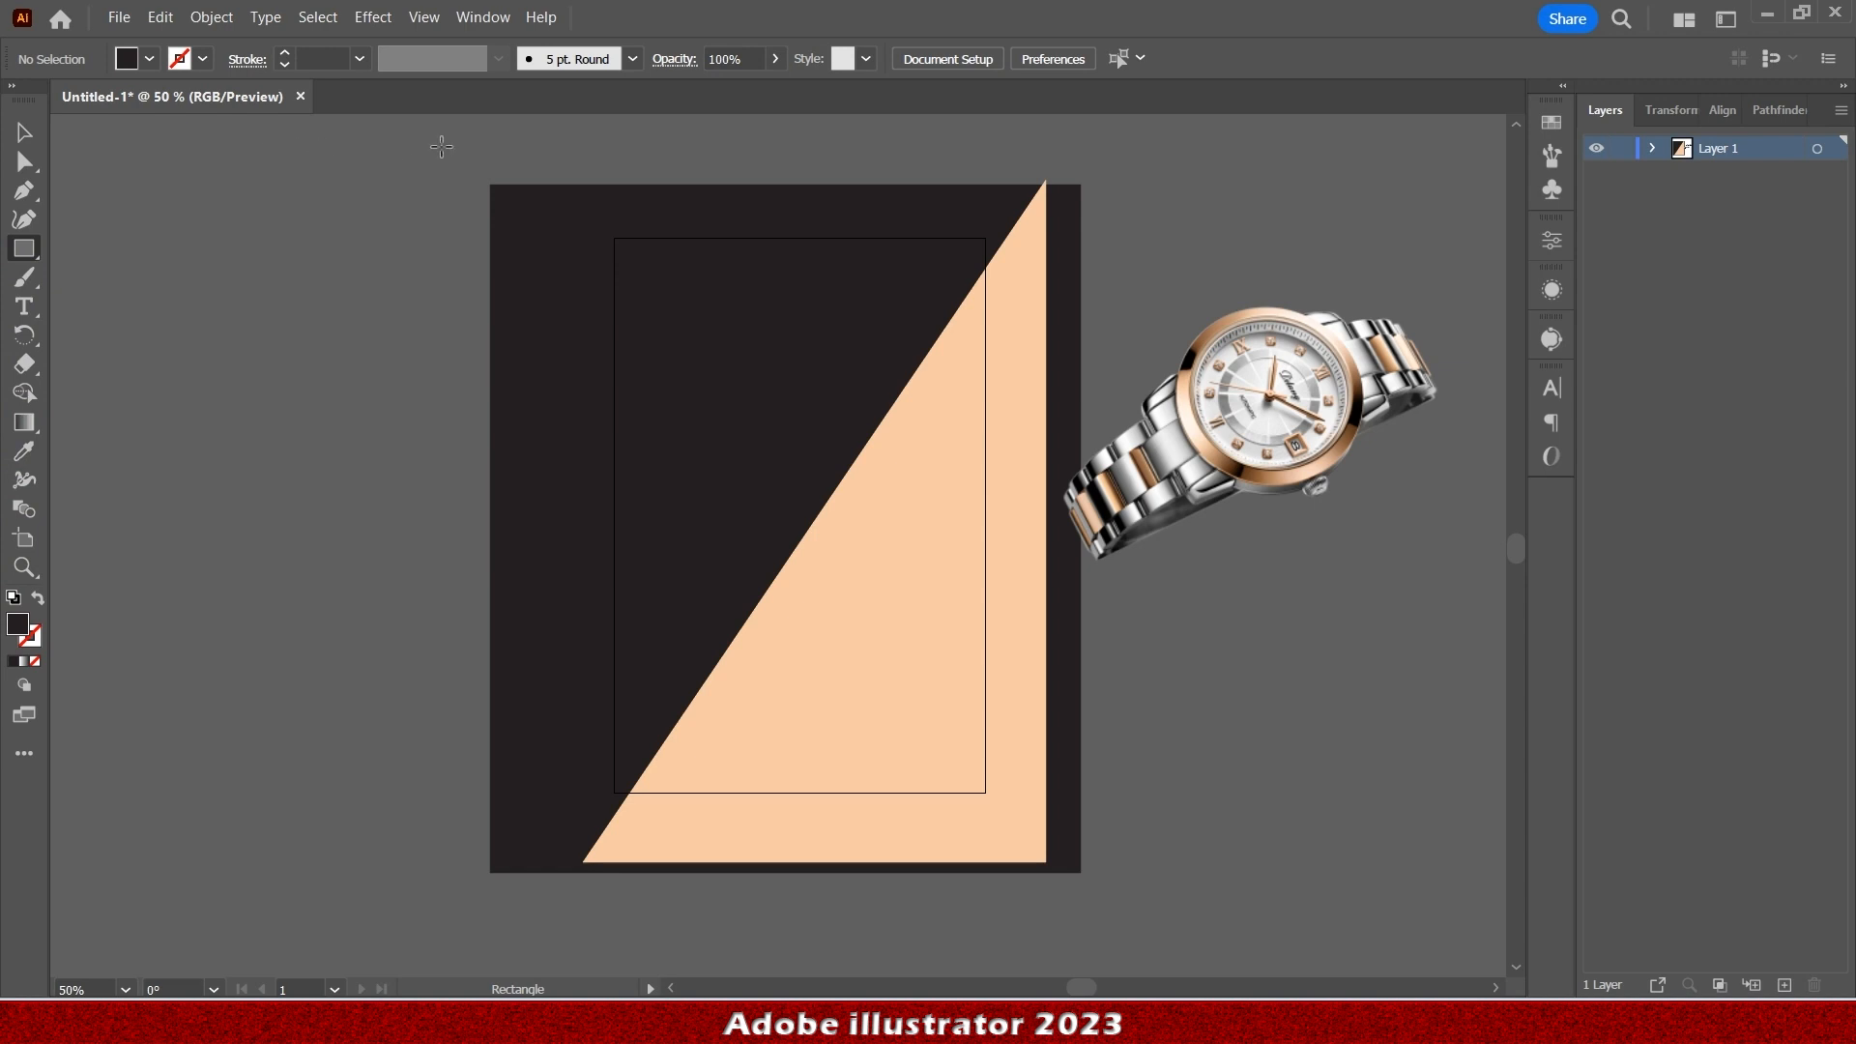
{"action": "left_click_drag", "start_coordinate": [576, 200], "coordinate": [1047, 863]}
{"action": "left_click", "coordinate": [127, 58]}
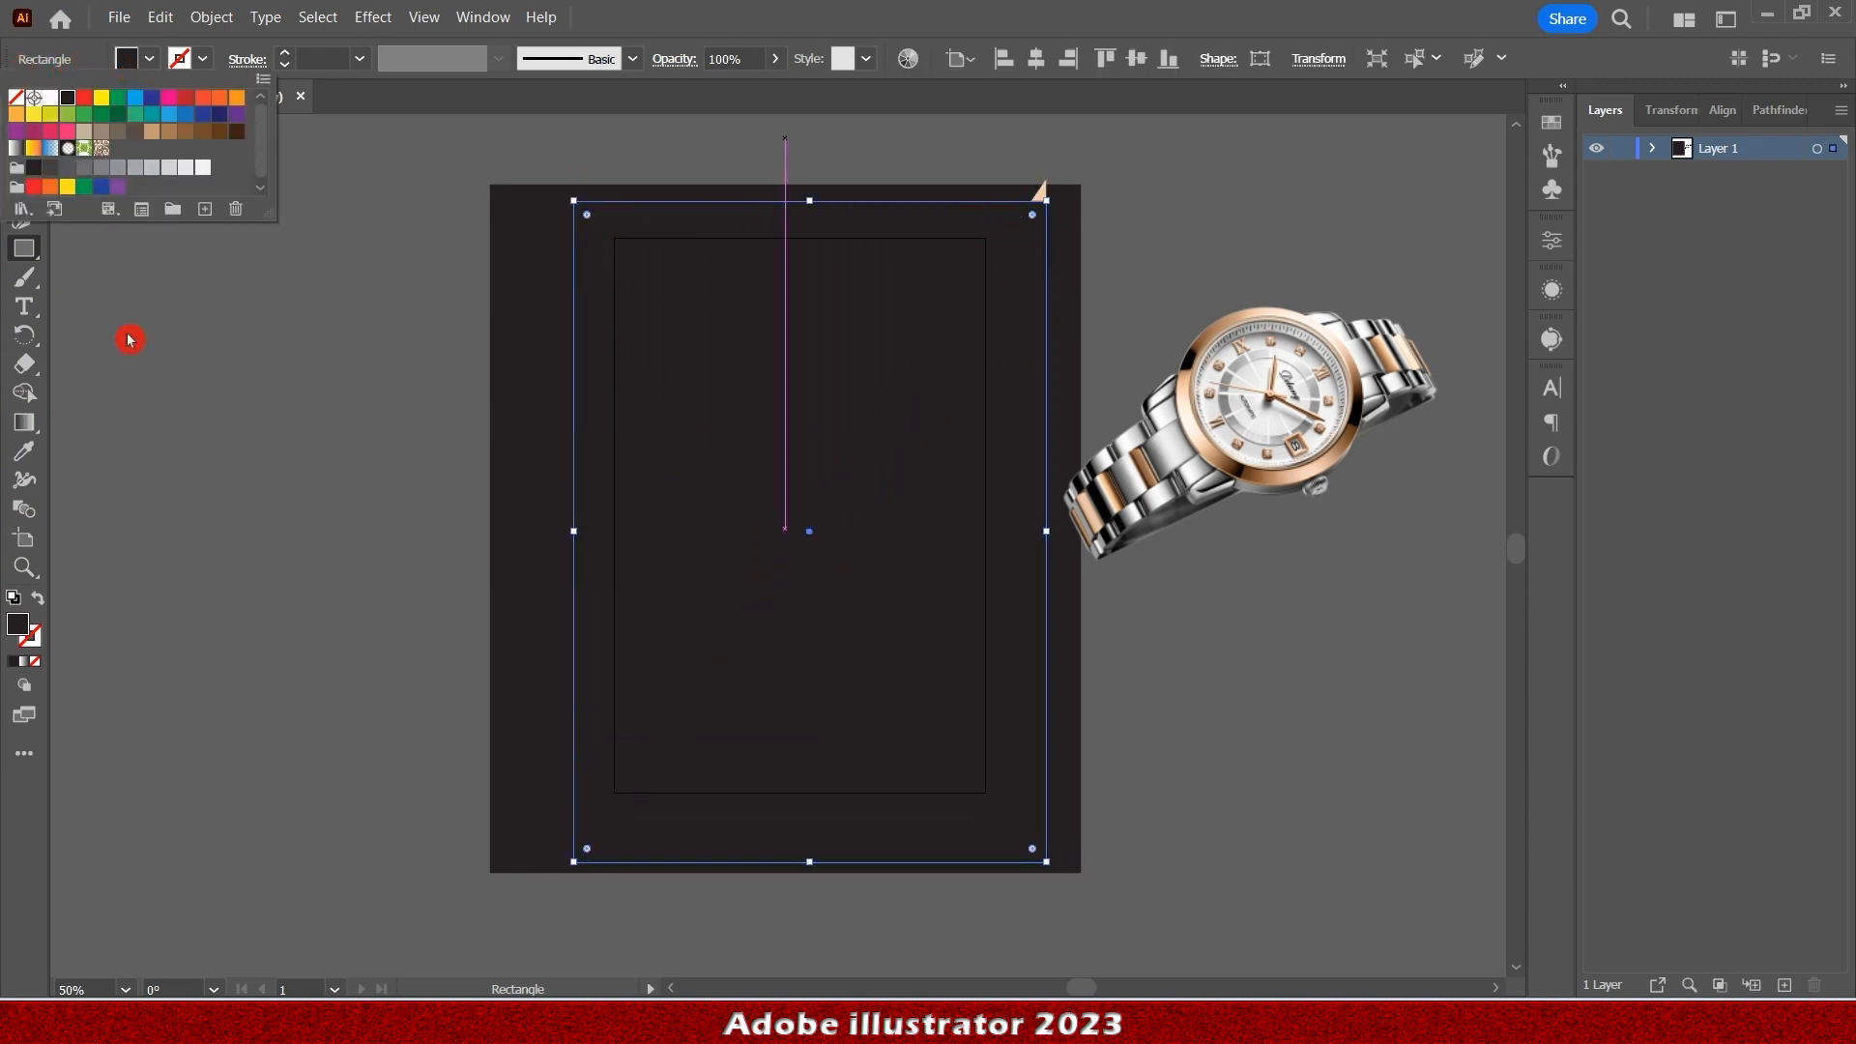
{"action": "left_click", "coordinate": [28, 464]}
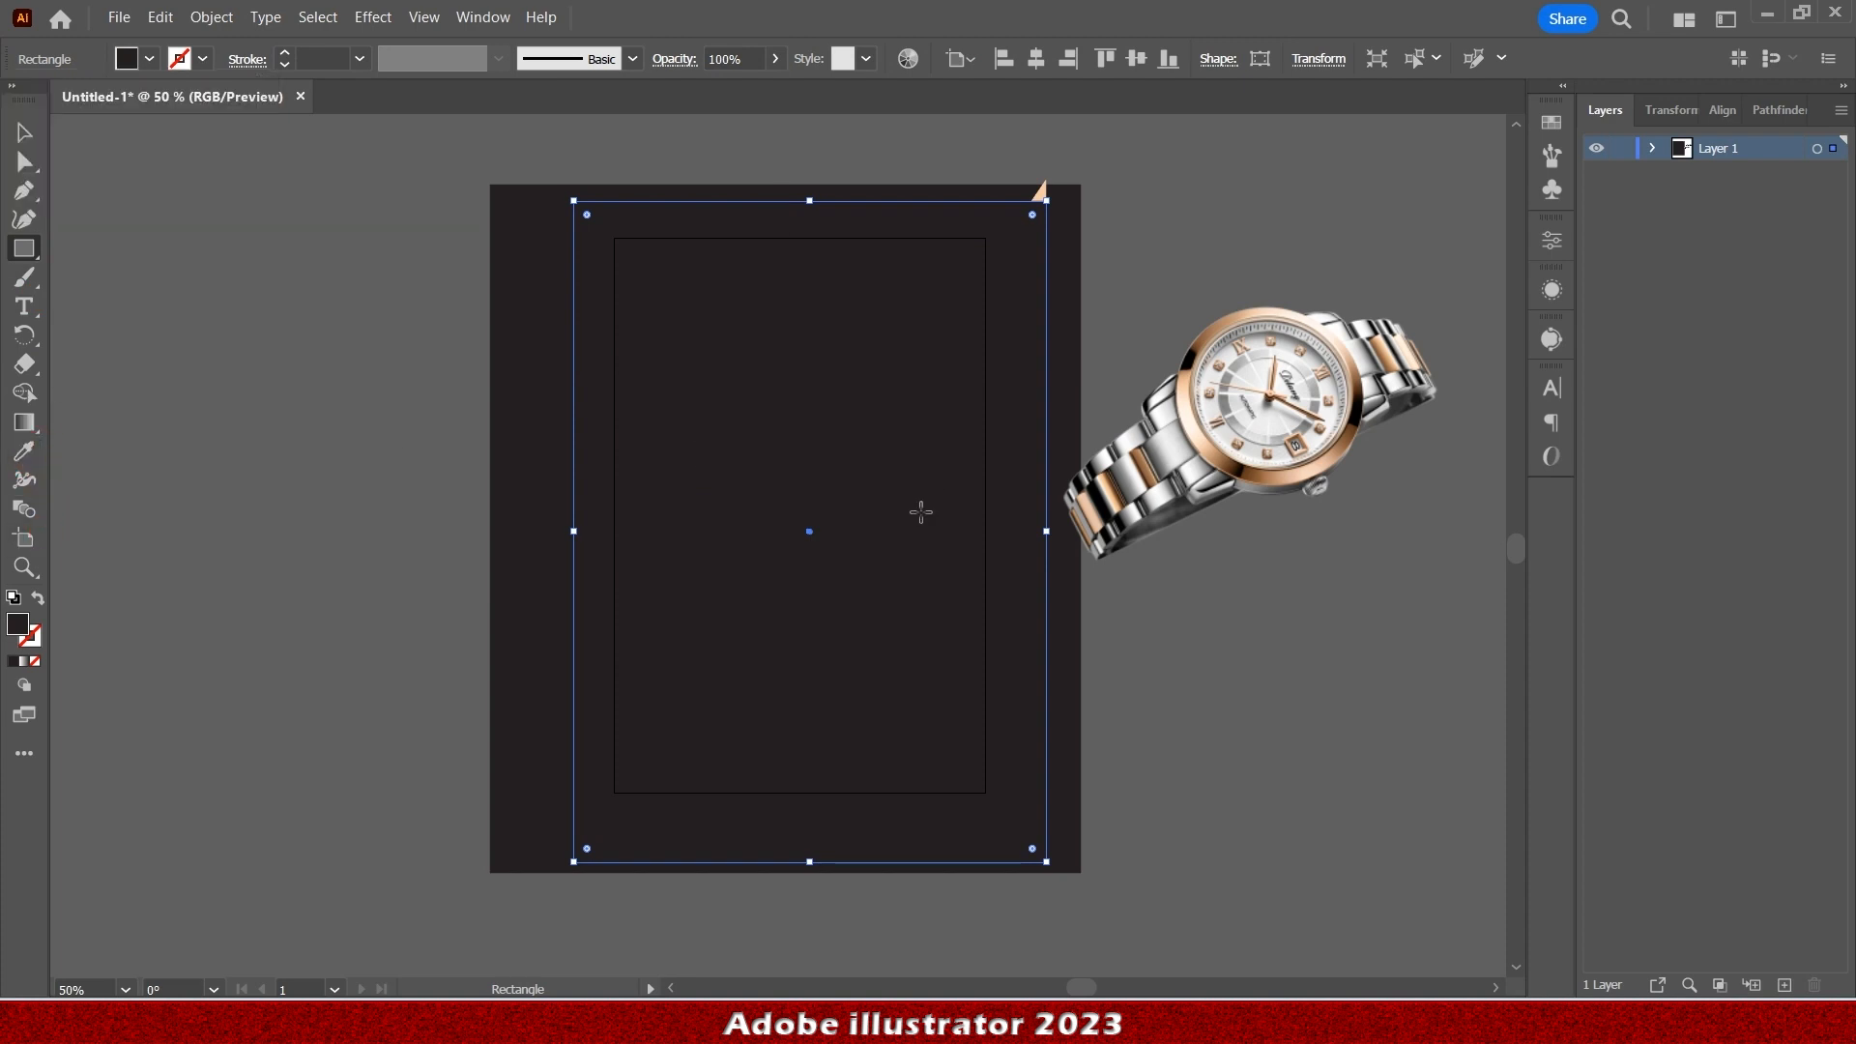
{"action": "left_click", "coordinate": [24, 451]}
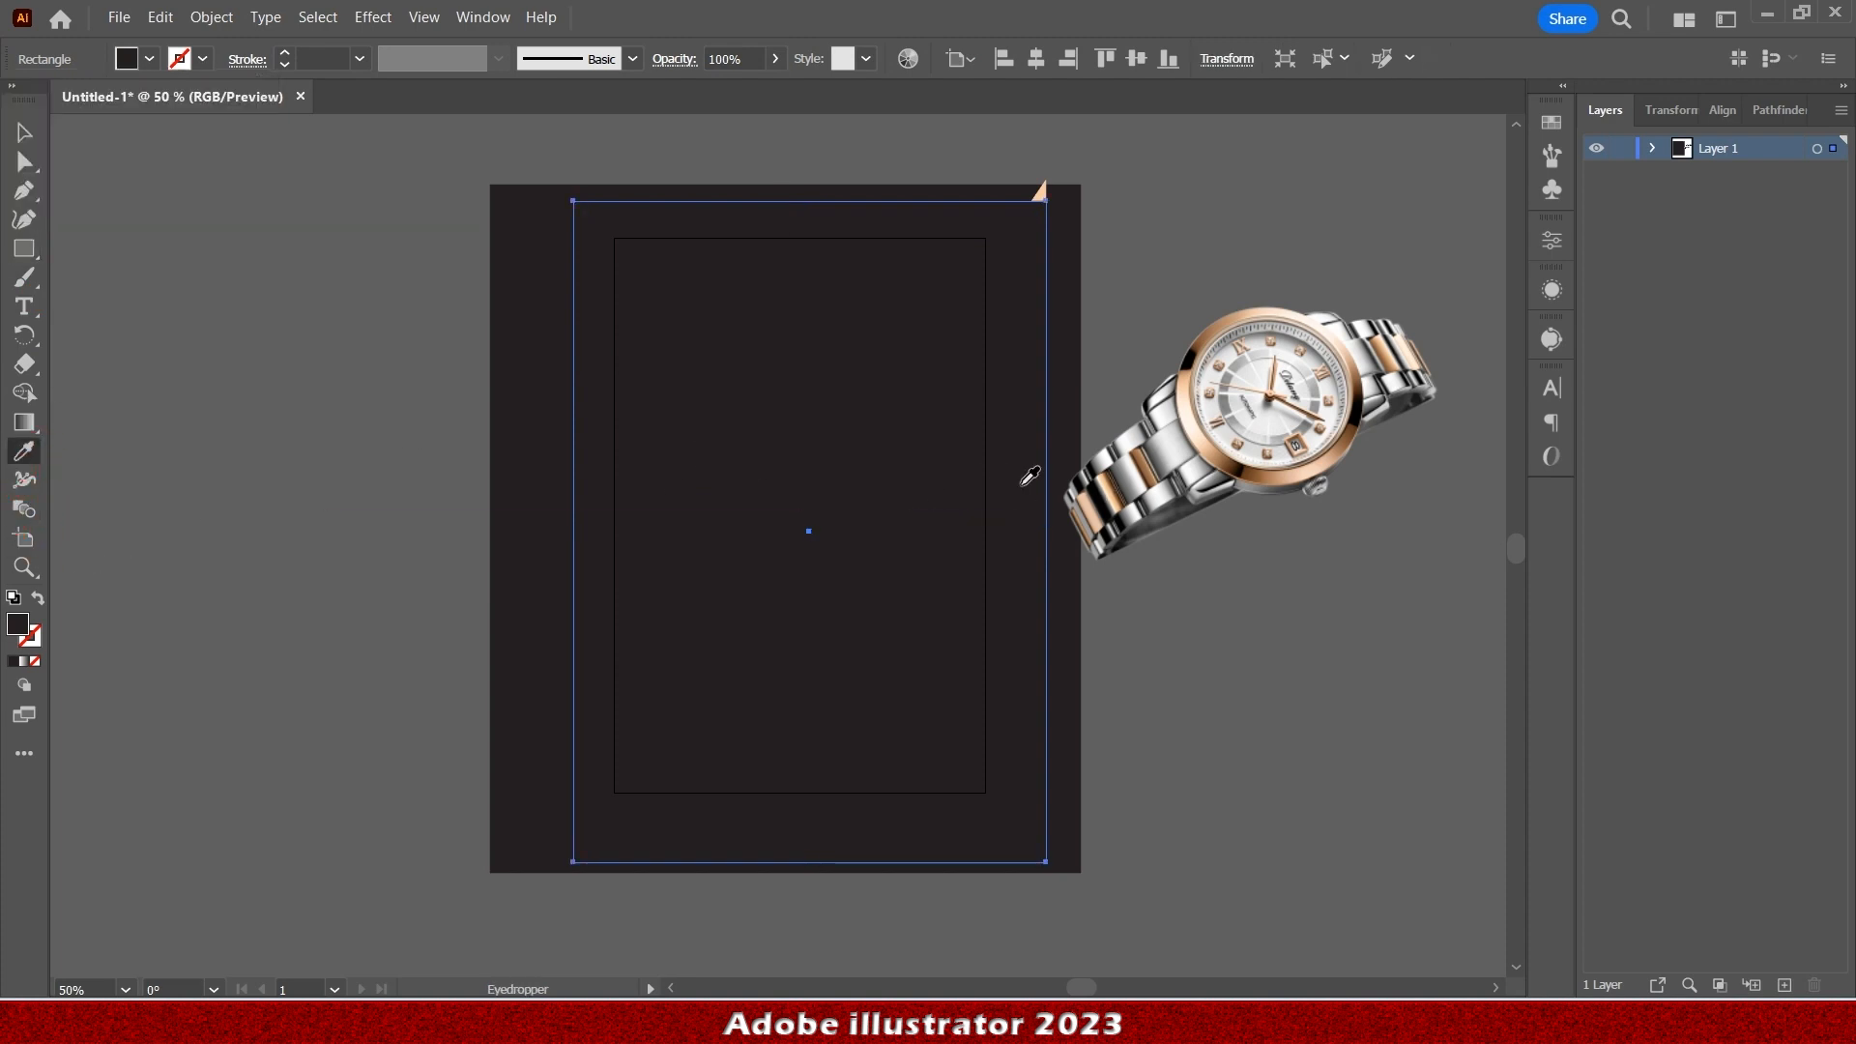
{"action": "left_click", "coordinate": [1110, 496]}
Move the black rectangle's upper-left anchor point to its centre to form a triangle, and shift the shape slightly left.
{"action": "left_click", "coordinate": [25, 143]}
{"action": "left_click", "coordinate": [24, 161]}
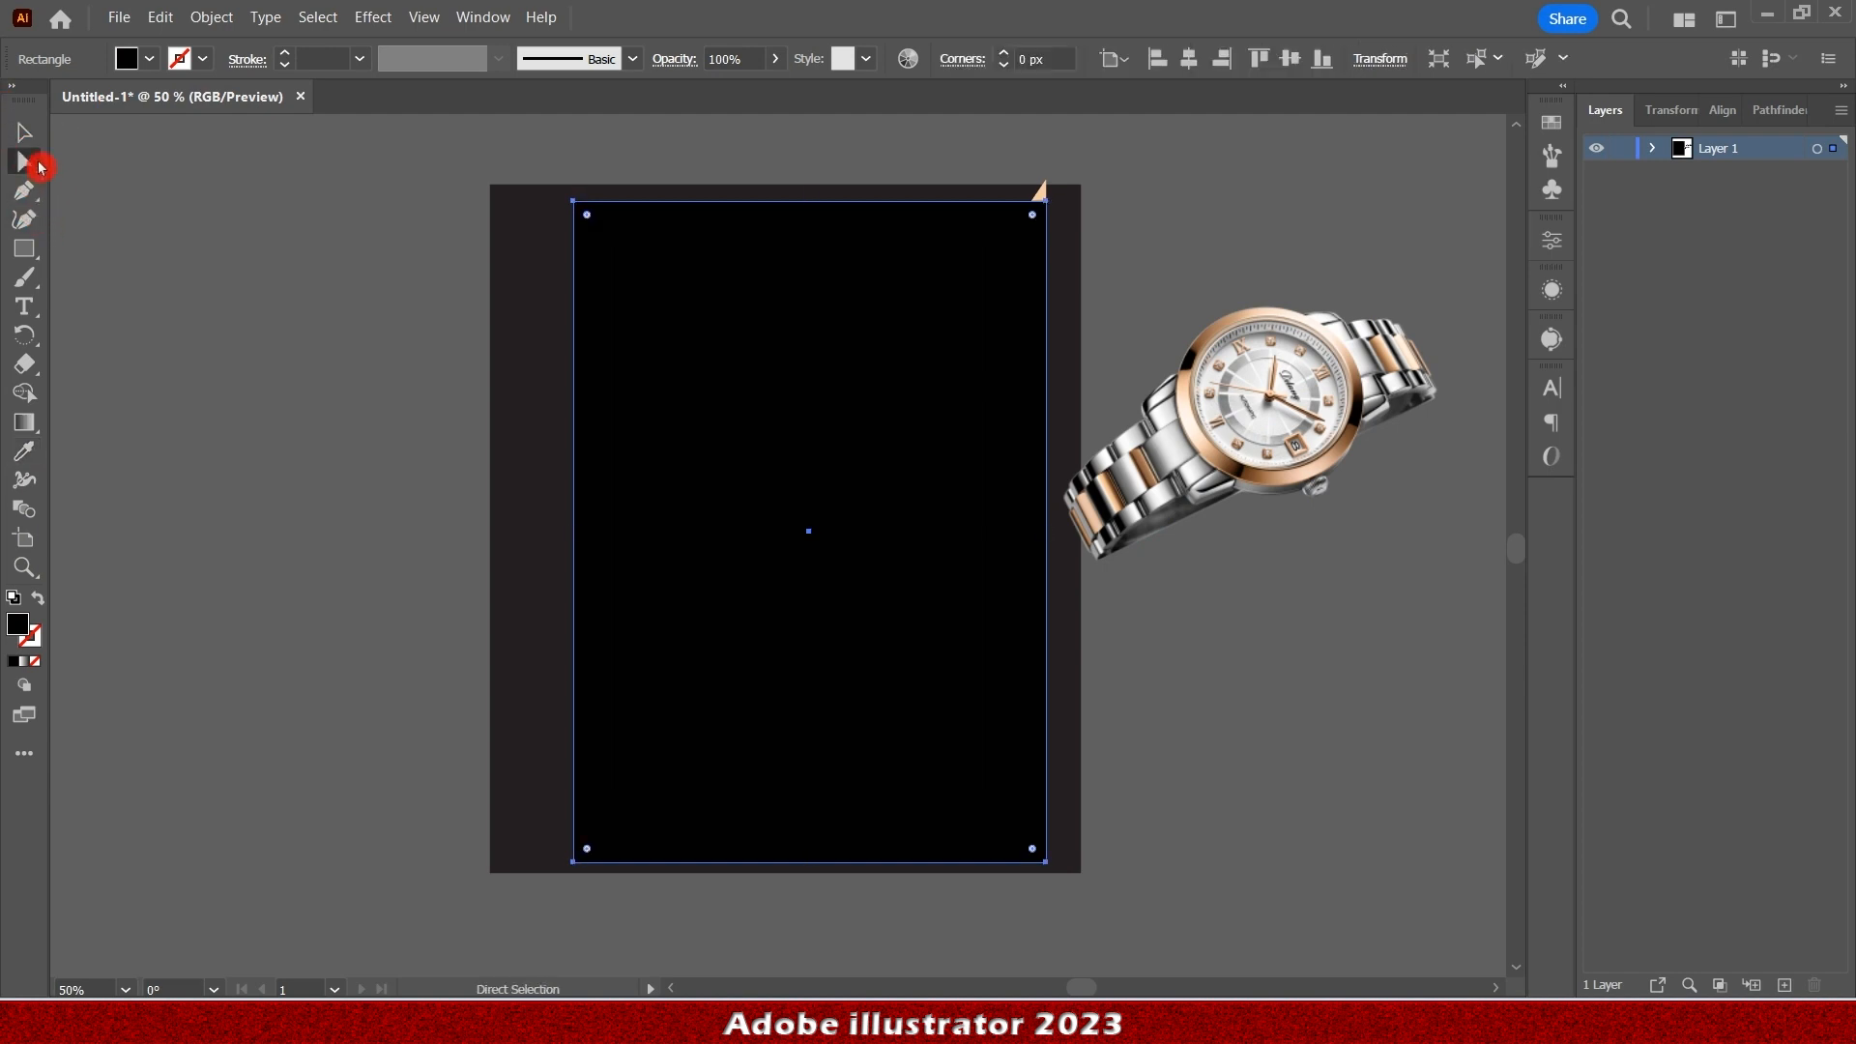
{"action": "left_click", "coordinate": [573, 204]}
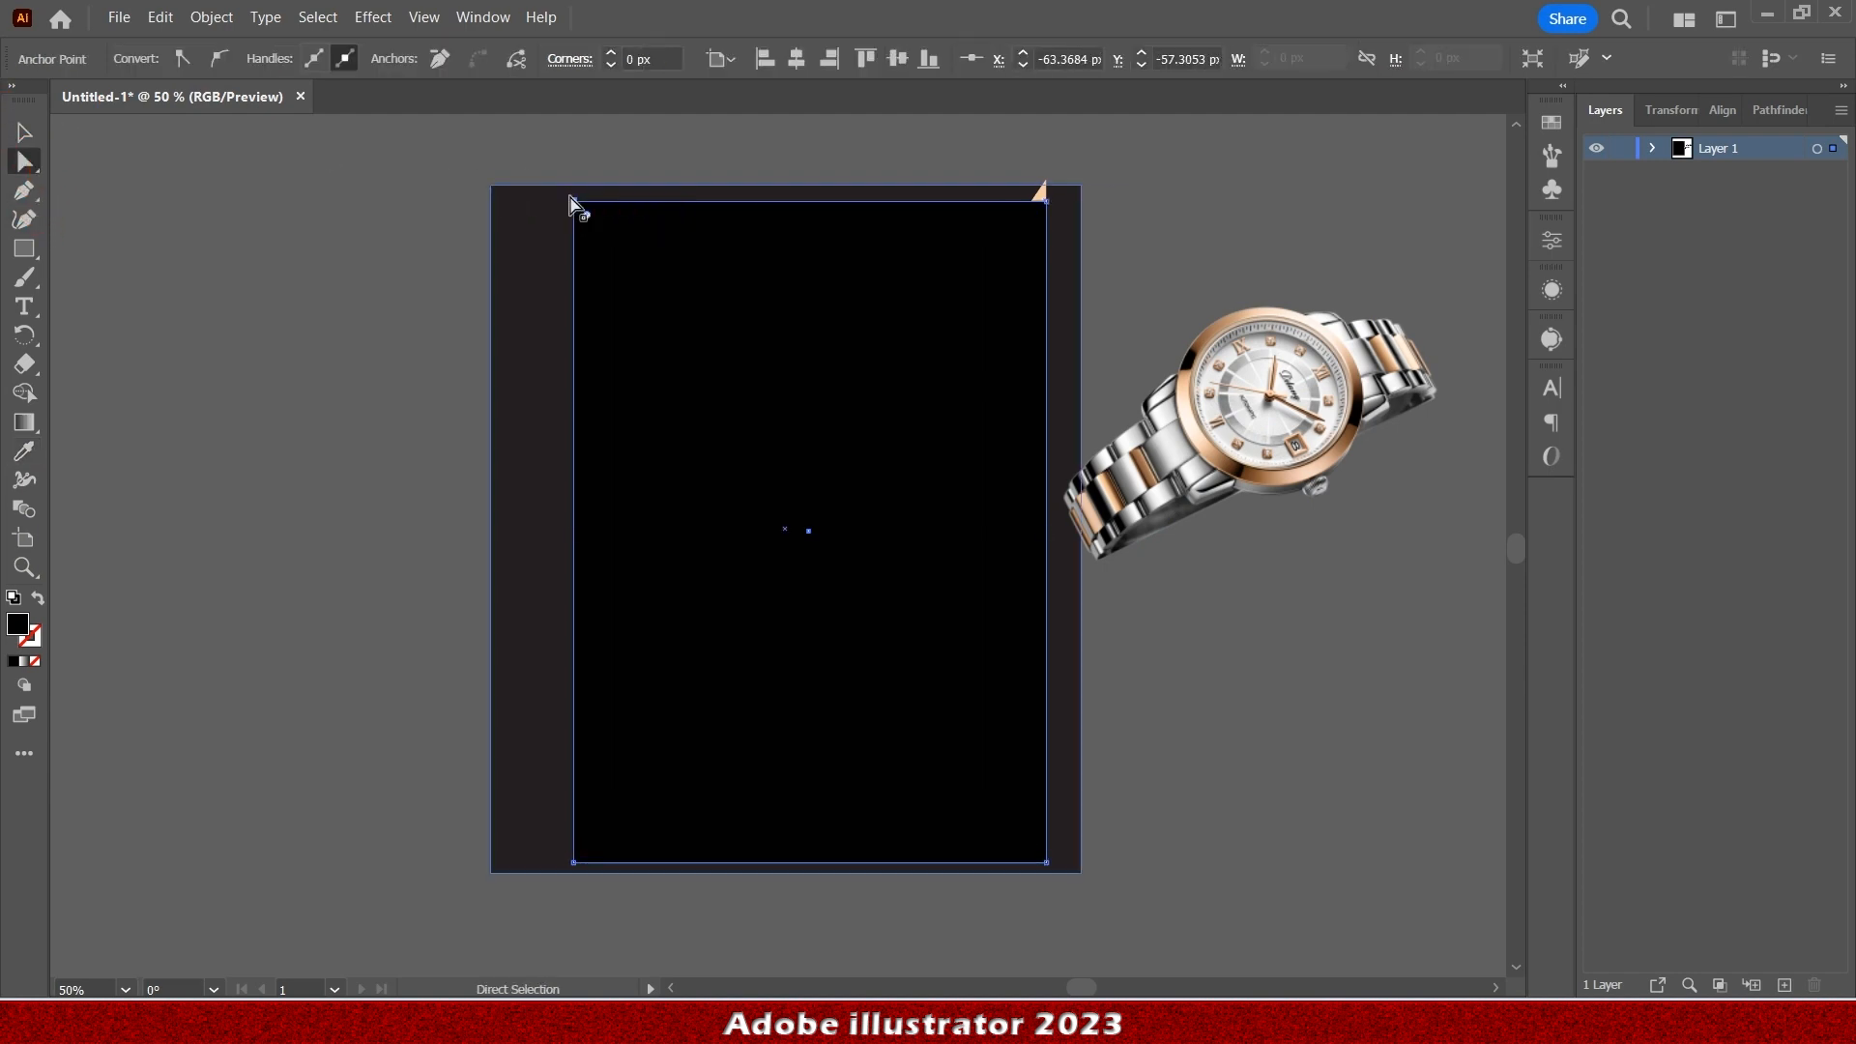
{"action": "left_click_drag", "start_coordinate": [573, 204], "coordinate": [823, 516]}
{"action": "key", "text": "v"}
{"action": "left_click_drag", "start_coordinate": [905, 561], "coordinate": [883, 559]}
Send the black triangle backward behind the peach triangle and nudge the peach triangle slightly right.
{"action": "right_click", "coordinate": [883, 559]}
{"action": "mouse_move", "coordinate": [1054, 899]}
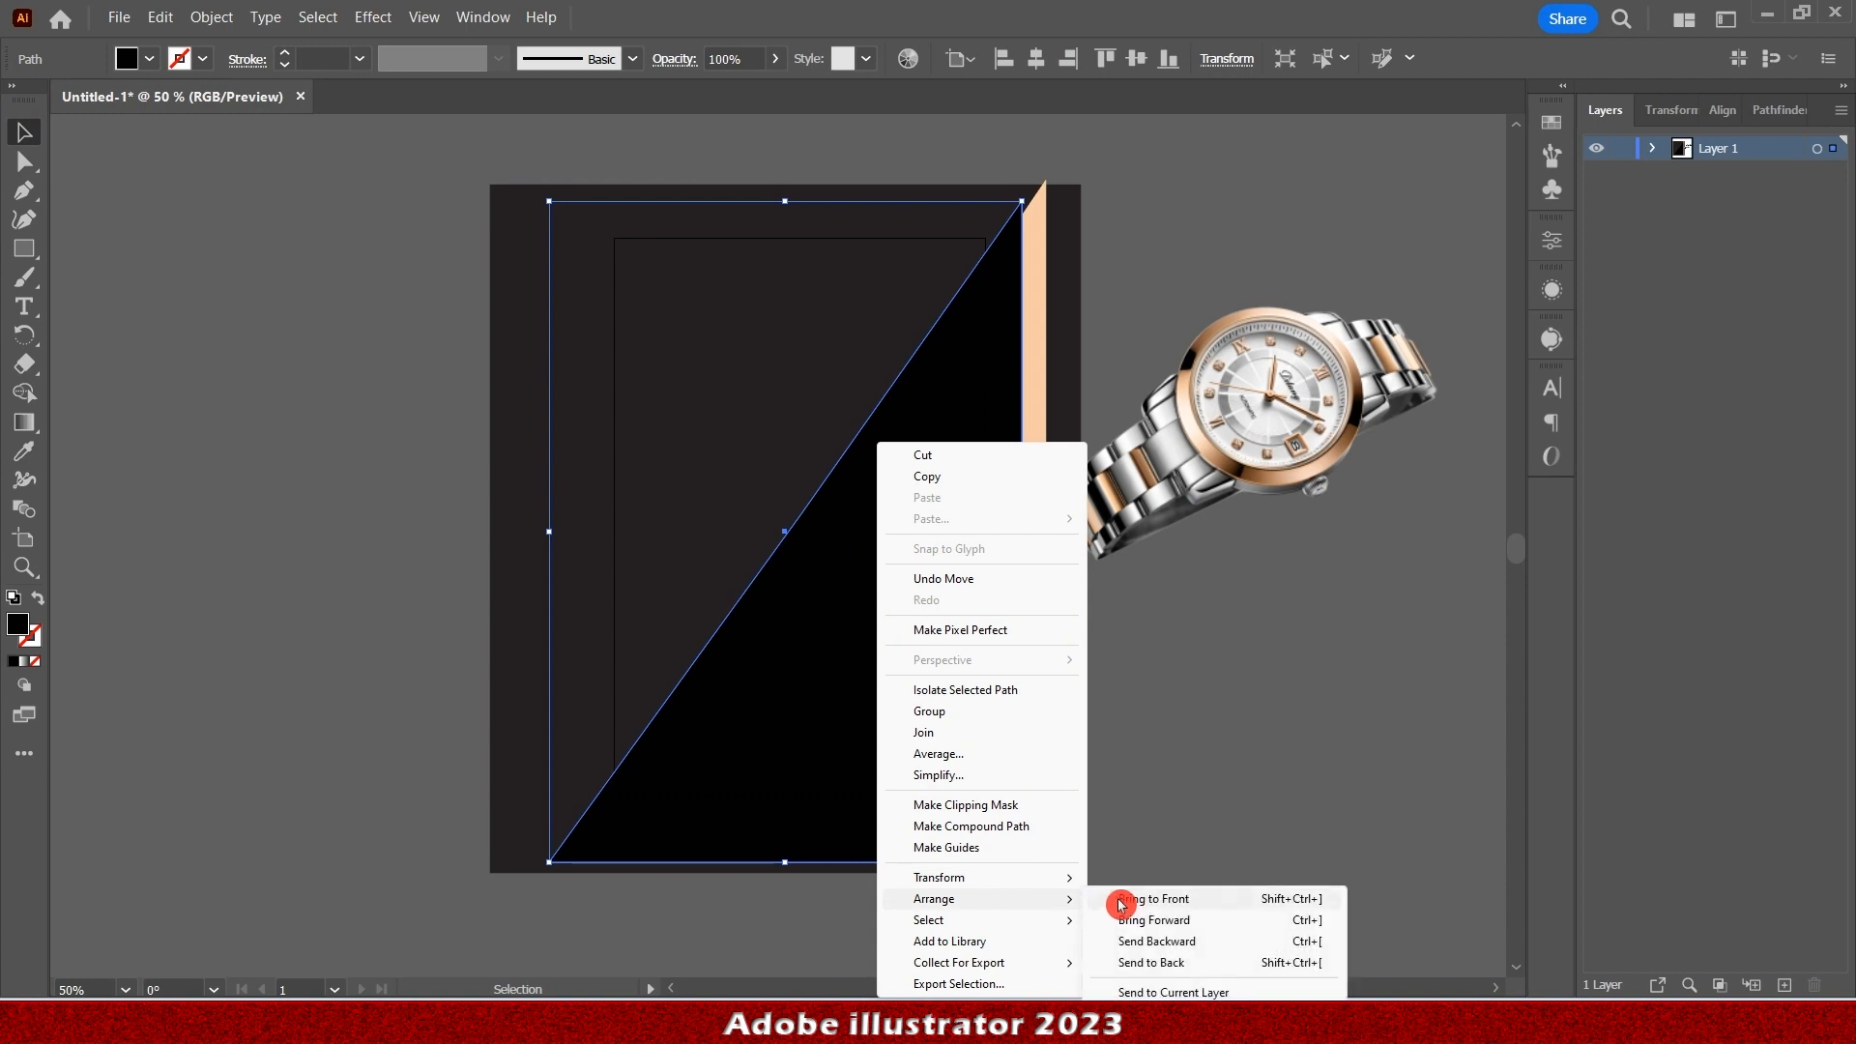
{"action": "left_click", "coordinate": [1219, 942]}
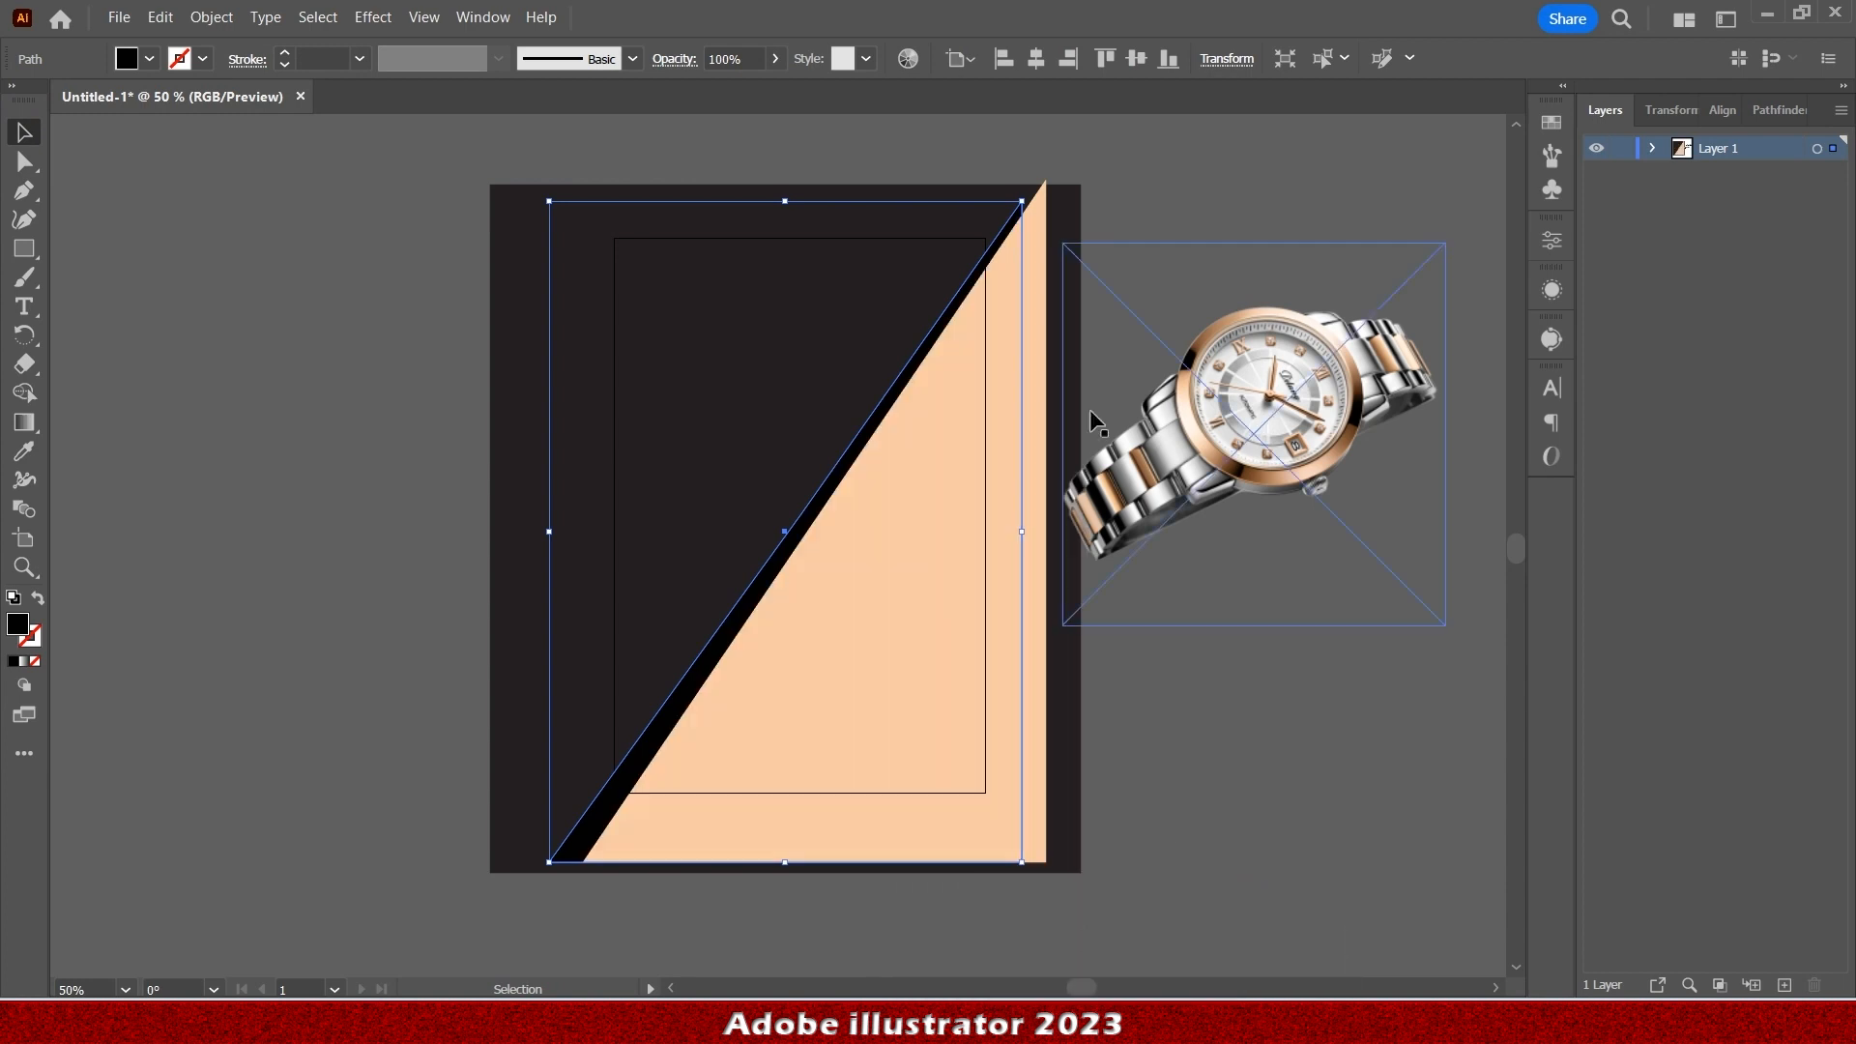
{"action": "left_click_drag", "start_coordinate": [827, 633], "coordinate": [834, 635]}
Move the black triangle's lower-left anchor right and its top anchor up to make the diagonal black band an even width.
{"action": "left_click", "coordinate": [571, 855]}
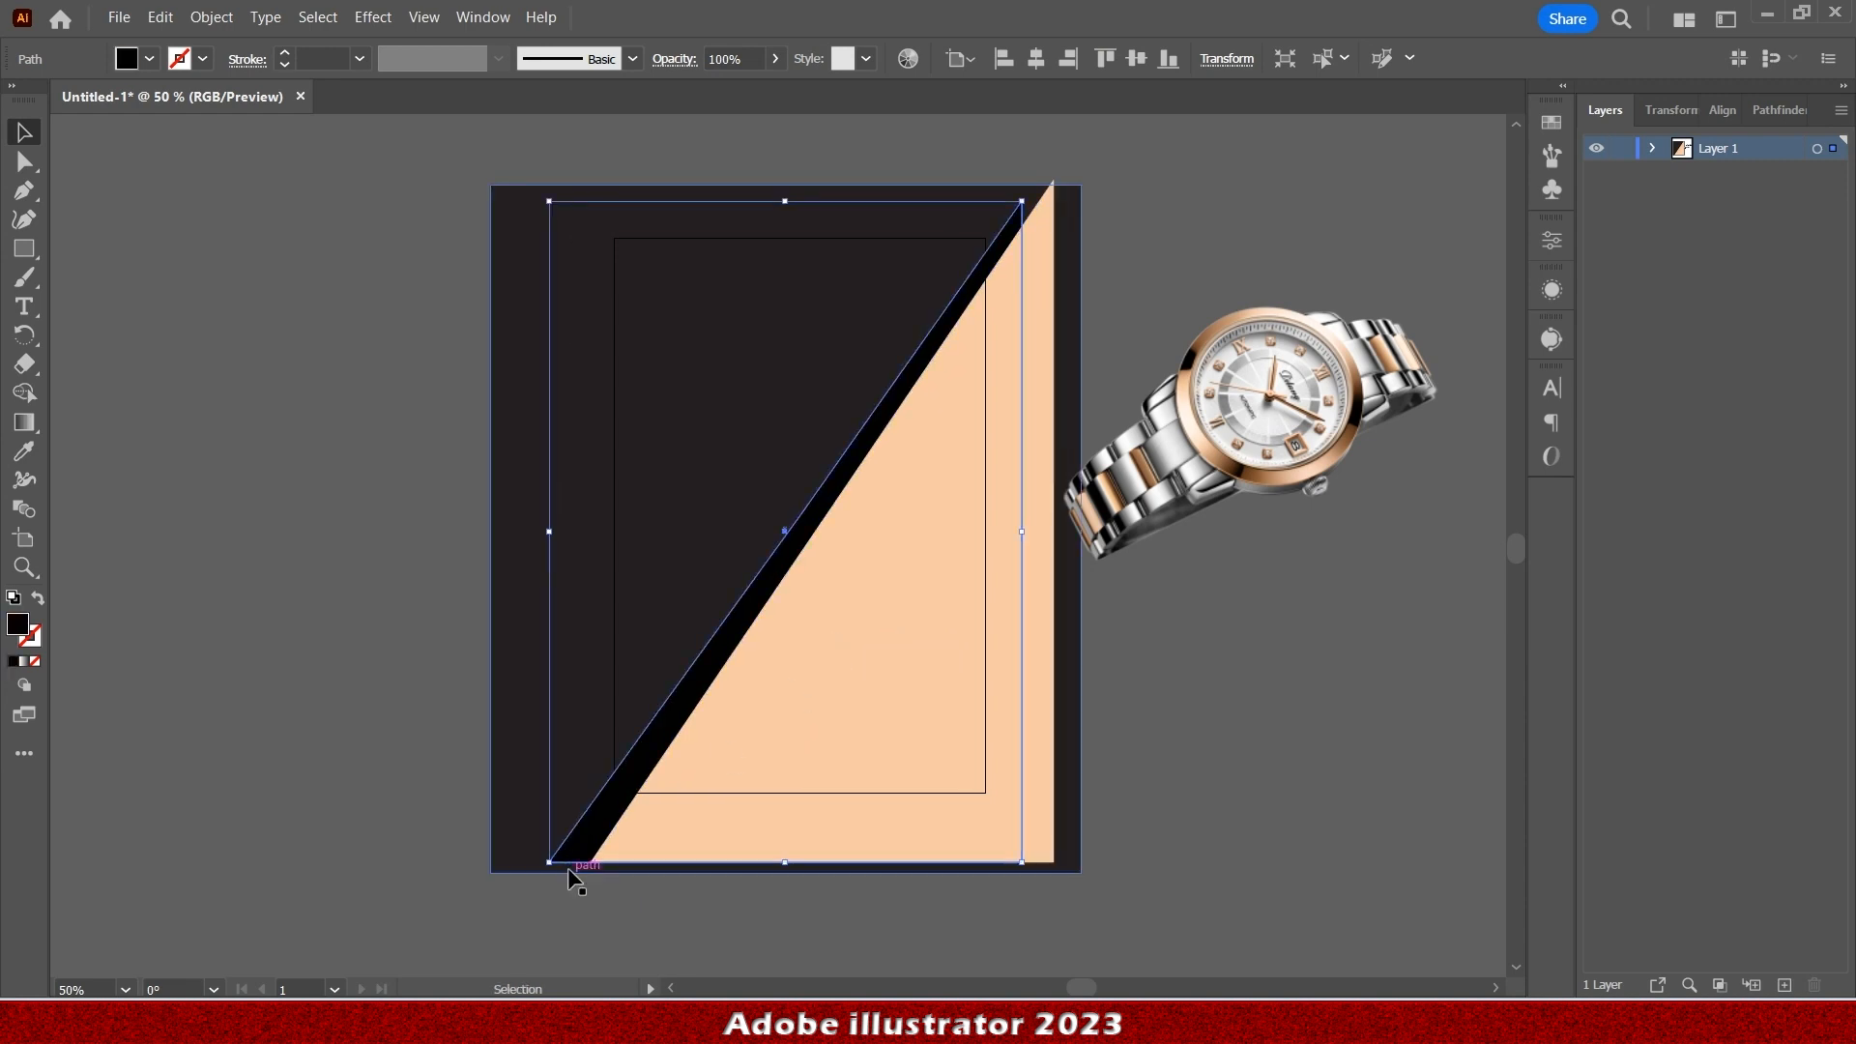
{"action": "left_click", "coordinate": [27, 164]}
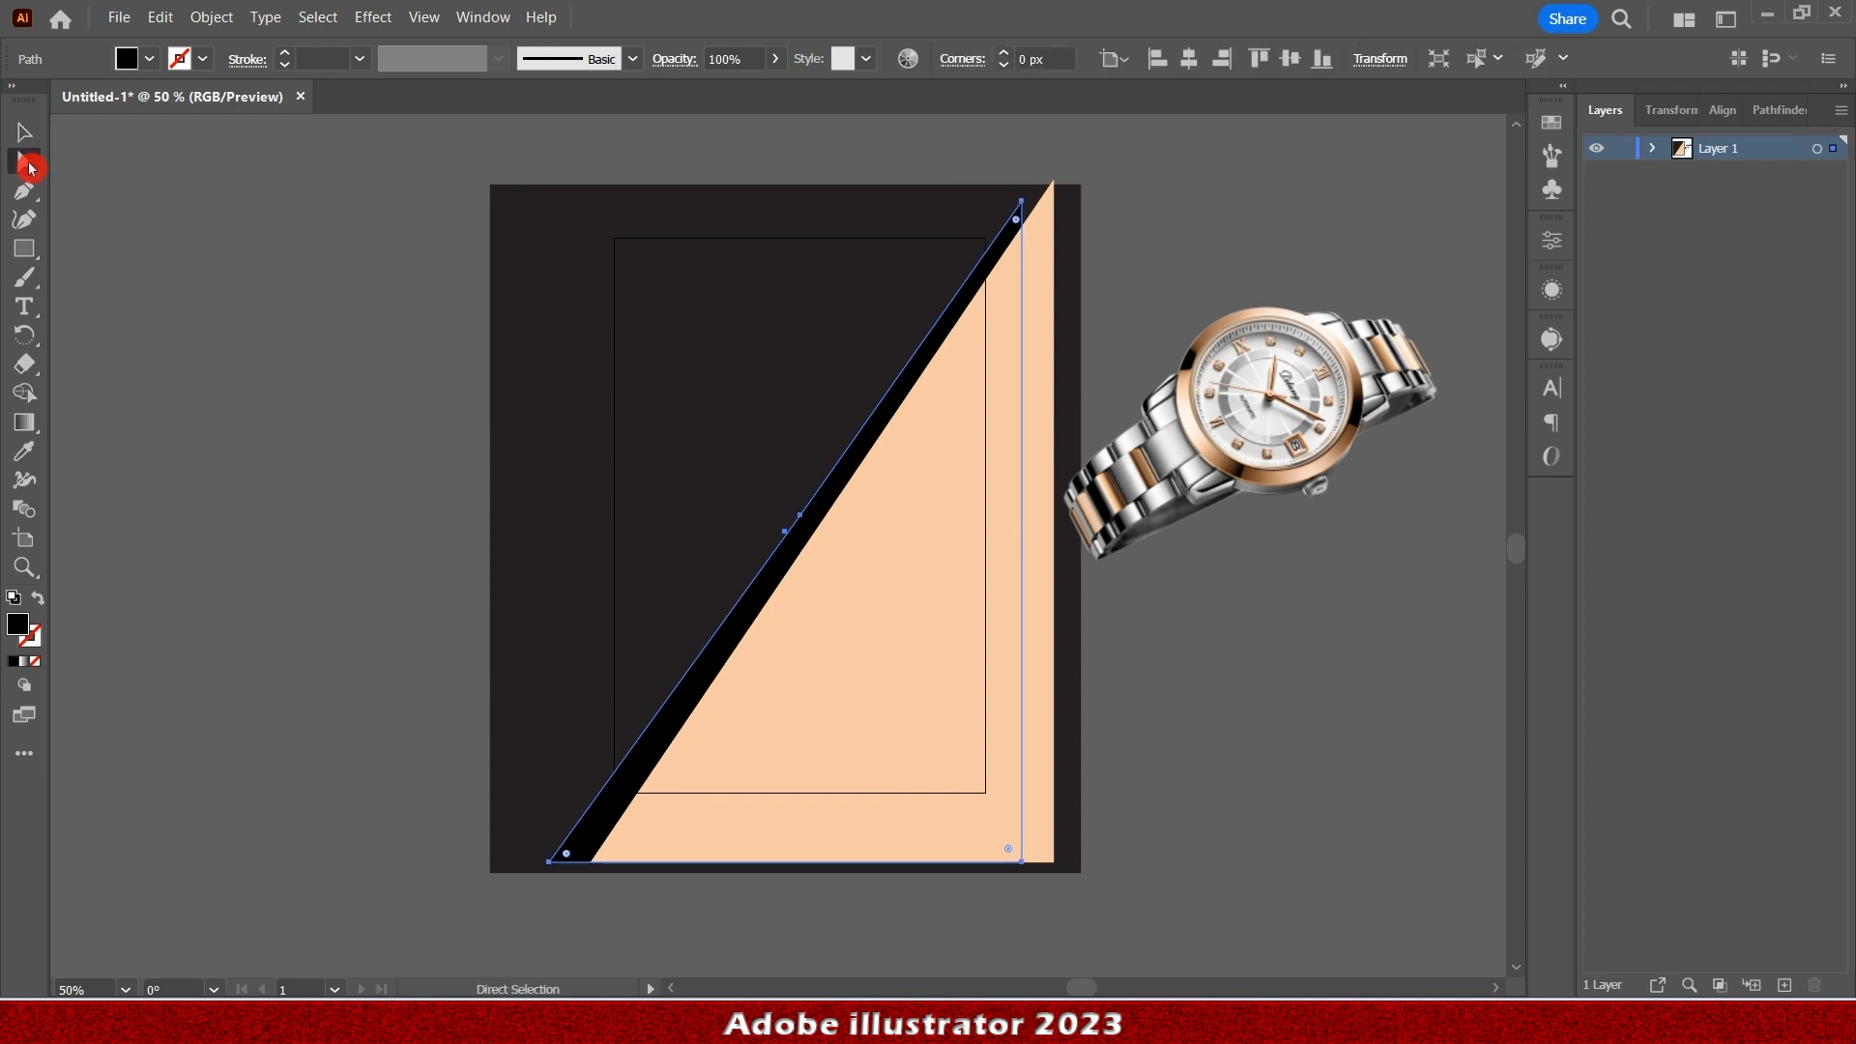
{"action": "left_click", "coordinate": [29, 168]}
{"action": "left_click", "coordinate": [550, 862]}
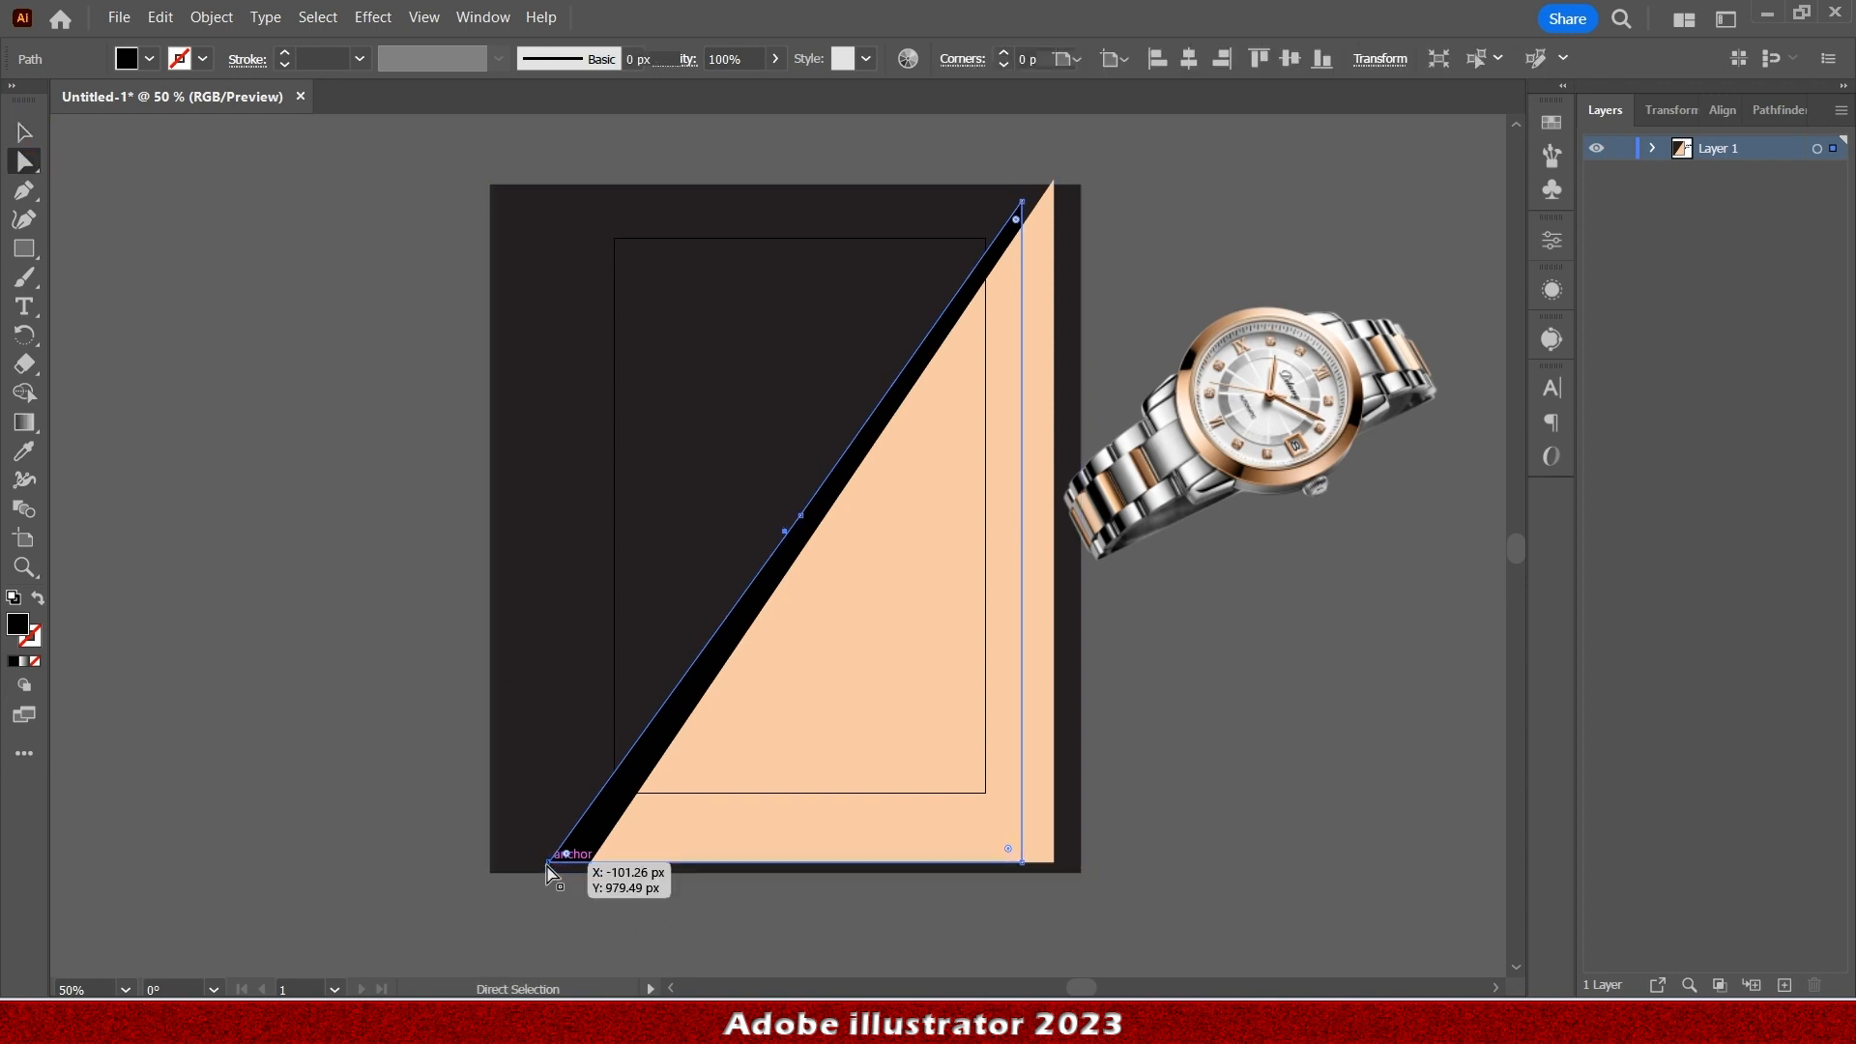
{"action": "left_click_drag", "start_coordinate": [550, 863], "coordinate": [567, 862]}
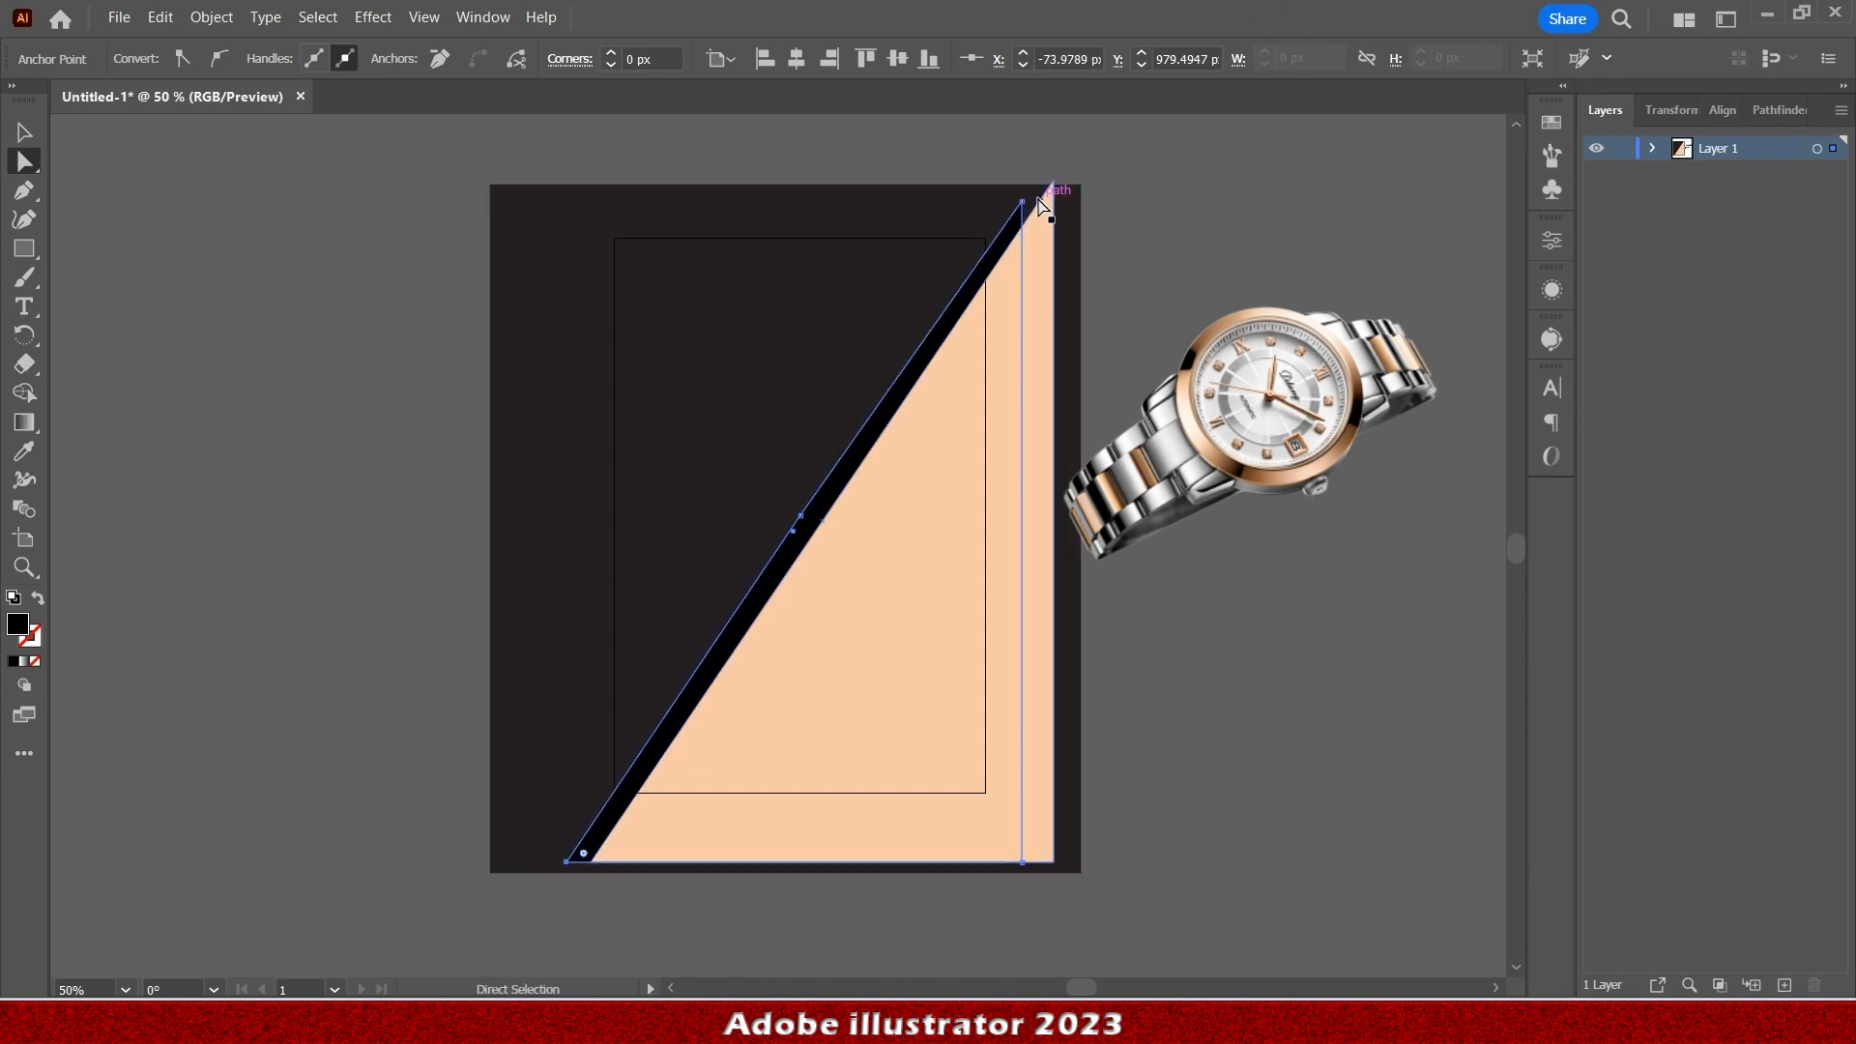
{"action": "mouse_move", "coordinate": [1022, 203]}
{"action": "left_mouse_down"}
{"action": "mouse_move", "coordinate": [1044, 194]}
{"action": "mouse_move", "coordinate": [1030, 184]}
{"action": "left_mouse_up"}
{"action": "left_click", "coordinate": [1320, 213]}
{"action": "left_click", "coordinate": [24, 133]}
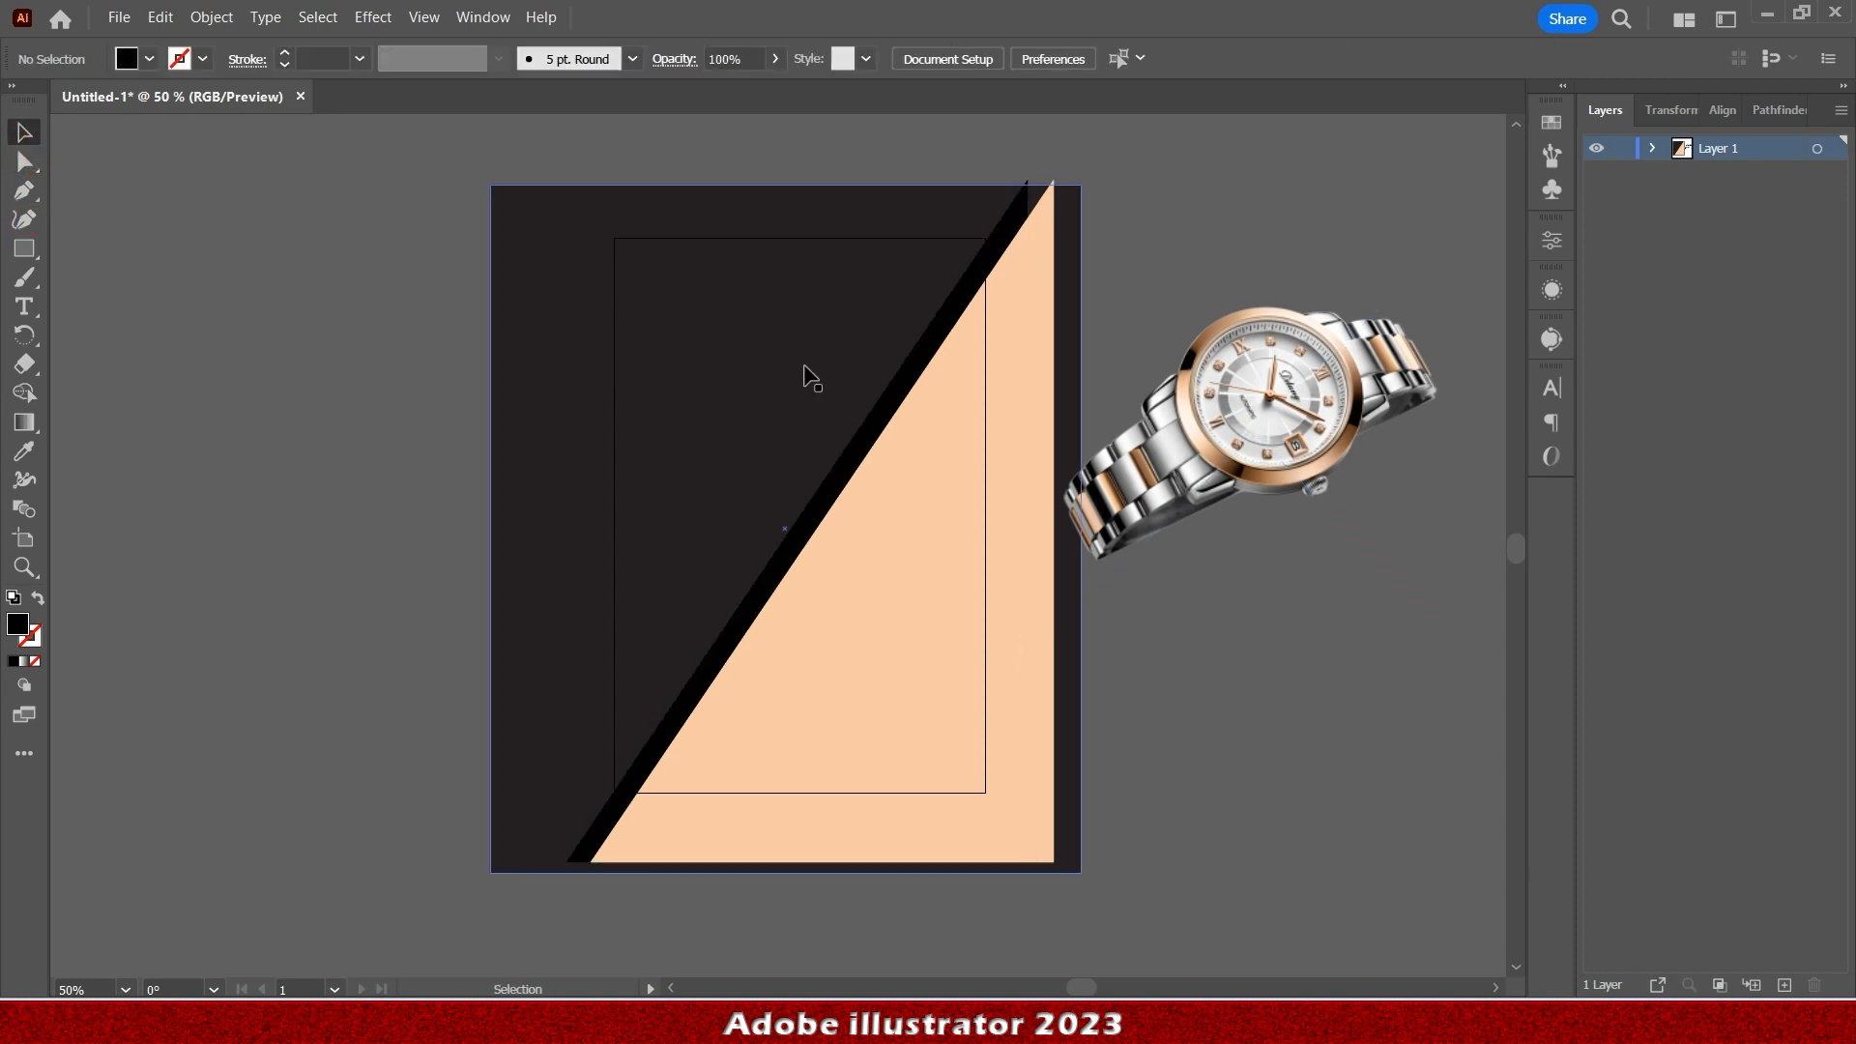
Shift the black and peach triangles together slightly left and group them with the background rectangle.
{"action": "left_click", "coordinate": [918, 370]}
{"action": "left_click_drag", "start_coordinate": [941, 554], "coordinate": [909, 555]}
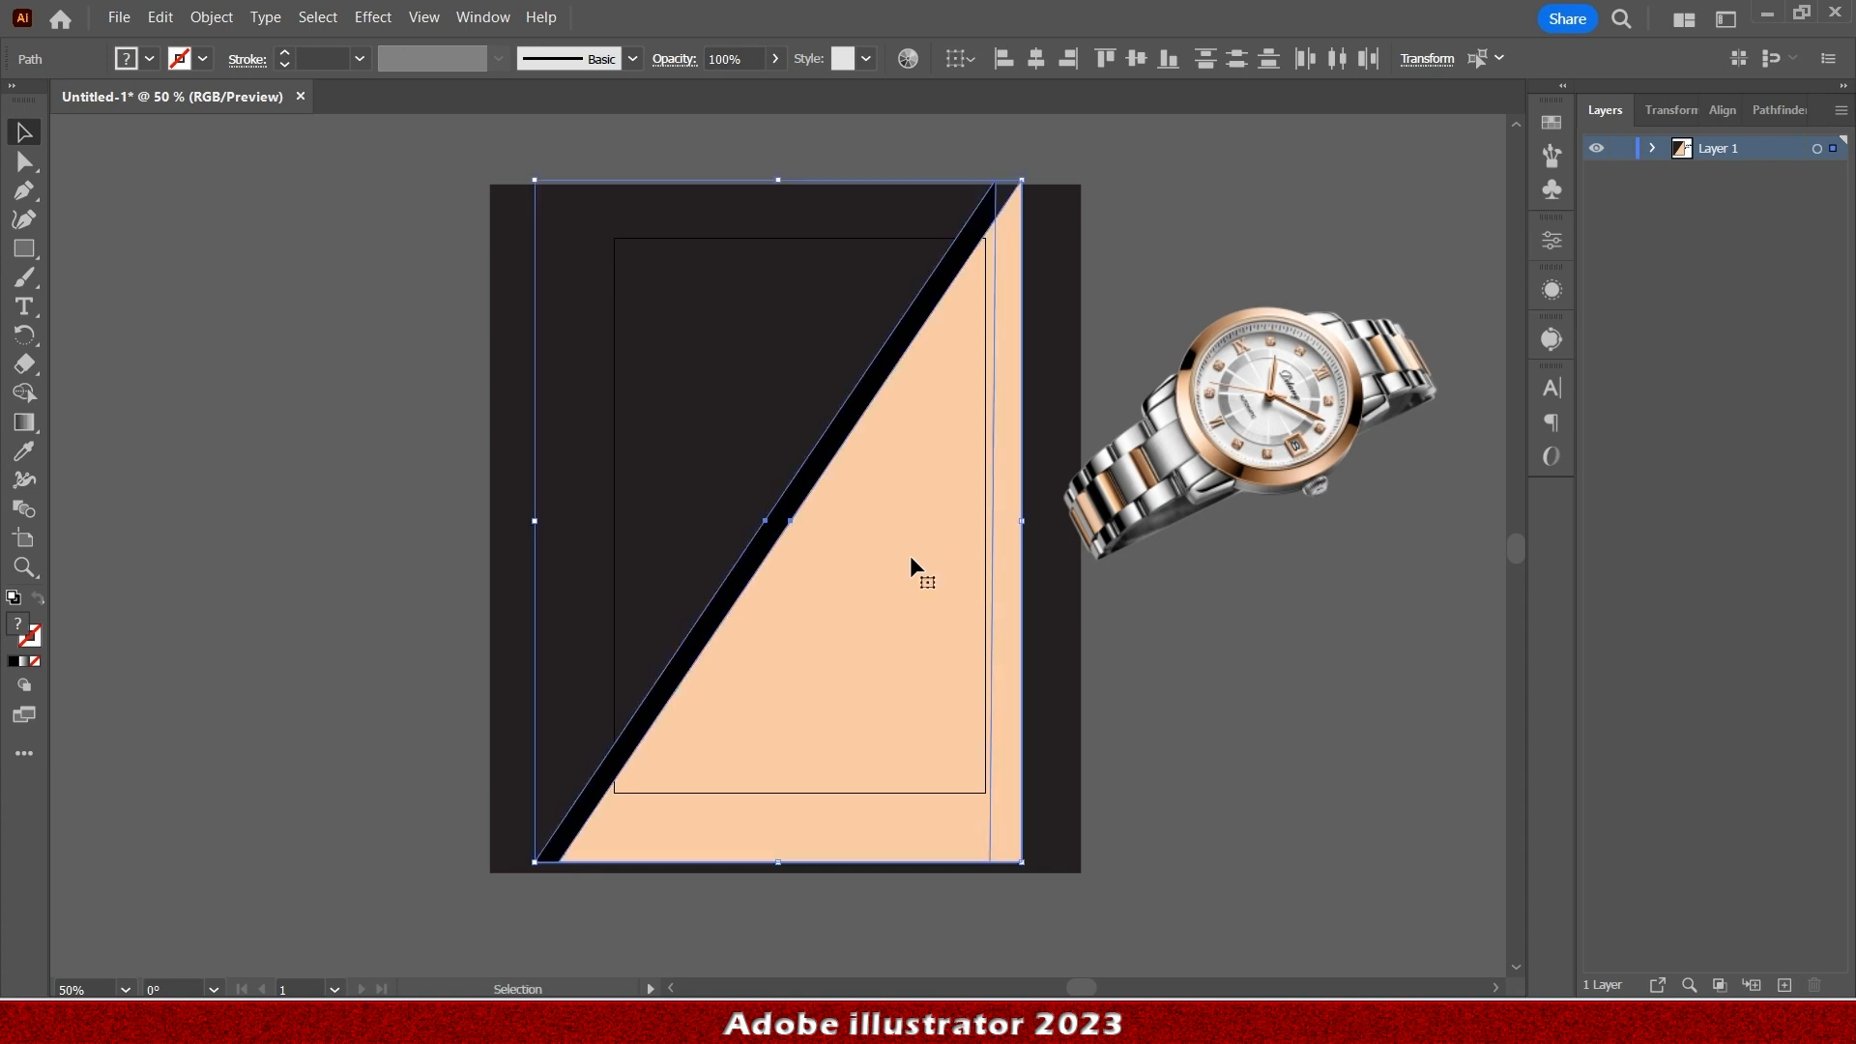
{"action": "left_click", "coordinate": [509, 384], "text": "shift"}
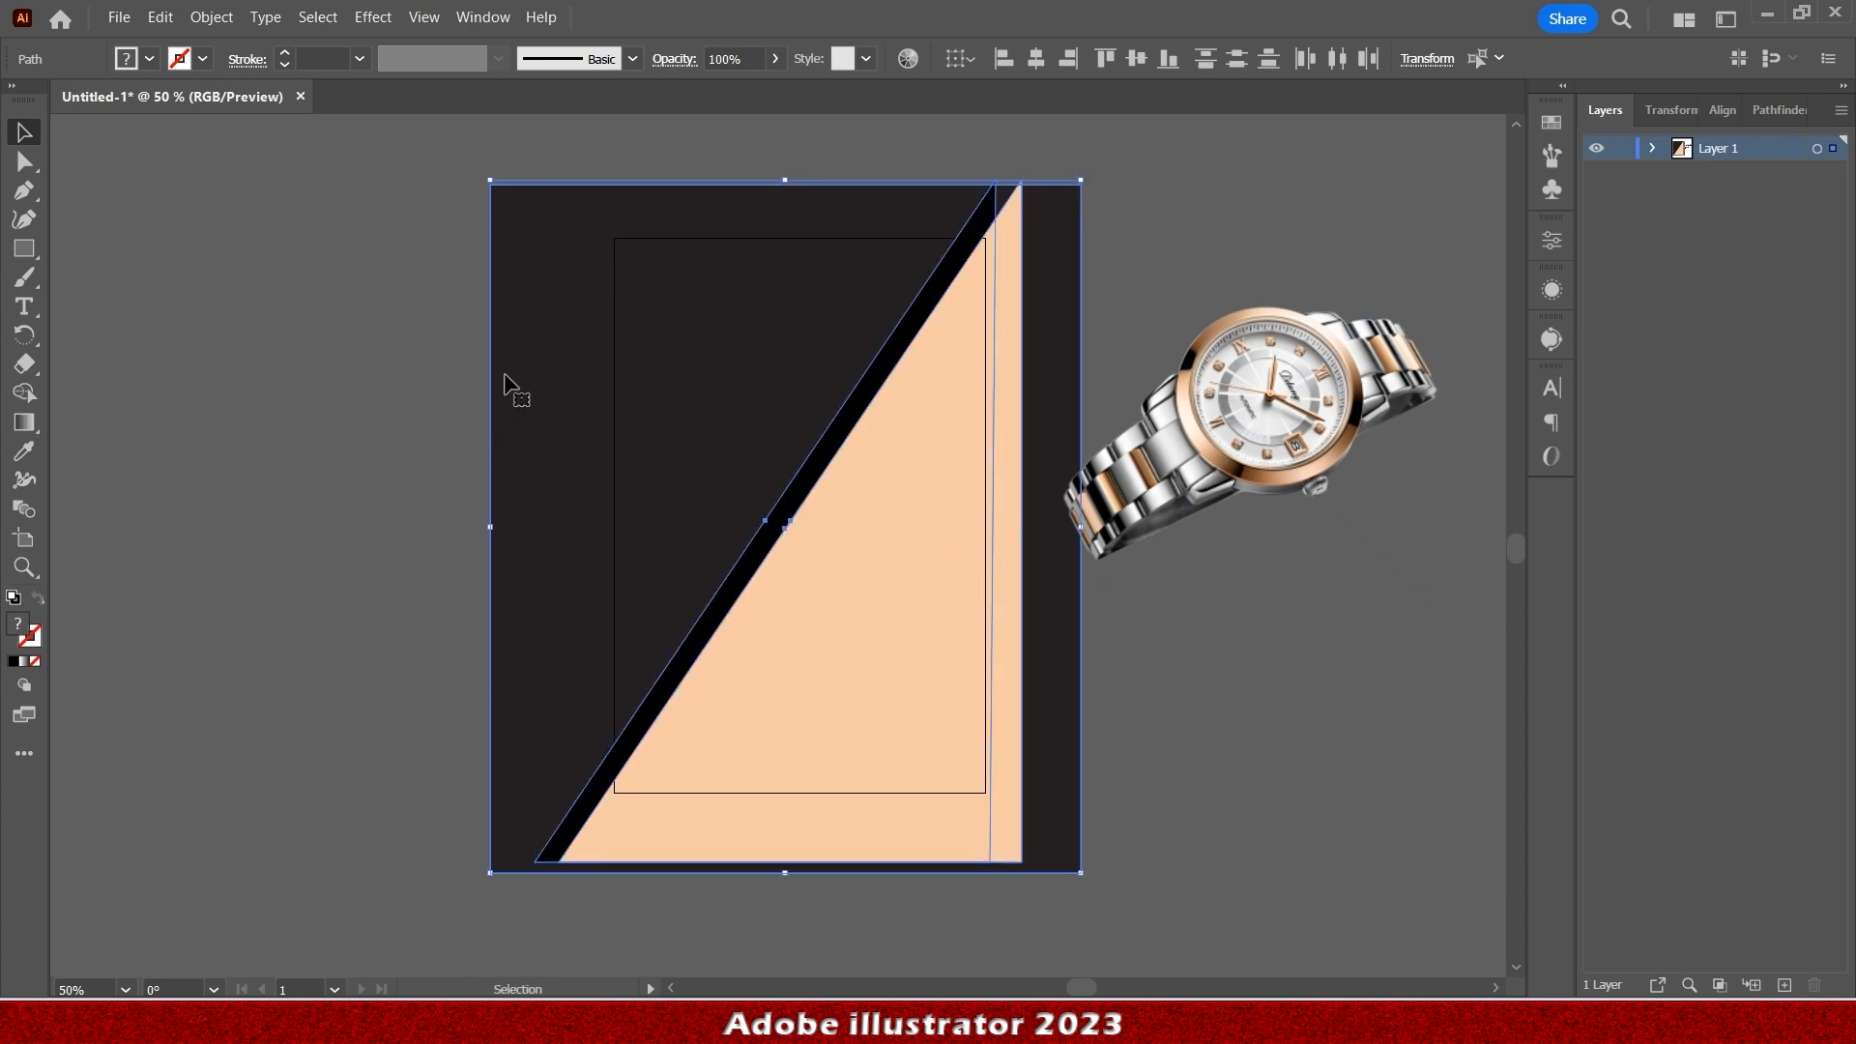
{"action": "key", "text": "ctrl+g"}
{"action": "left_click", "coordinate": [400, 483]}
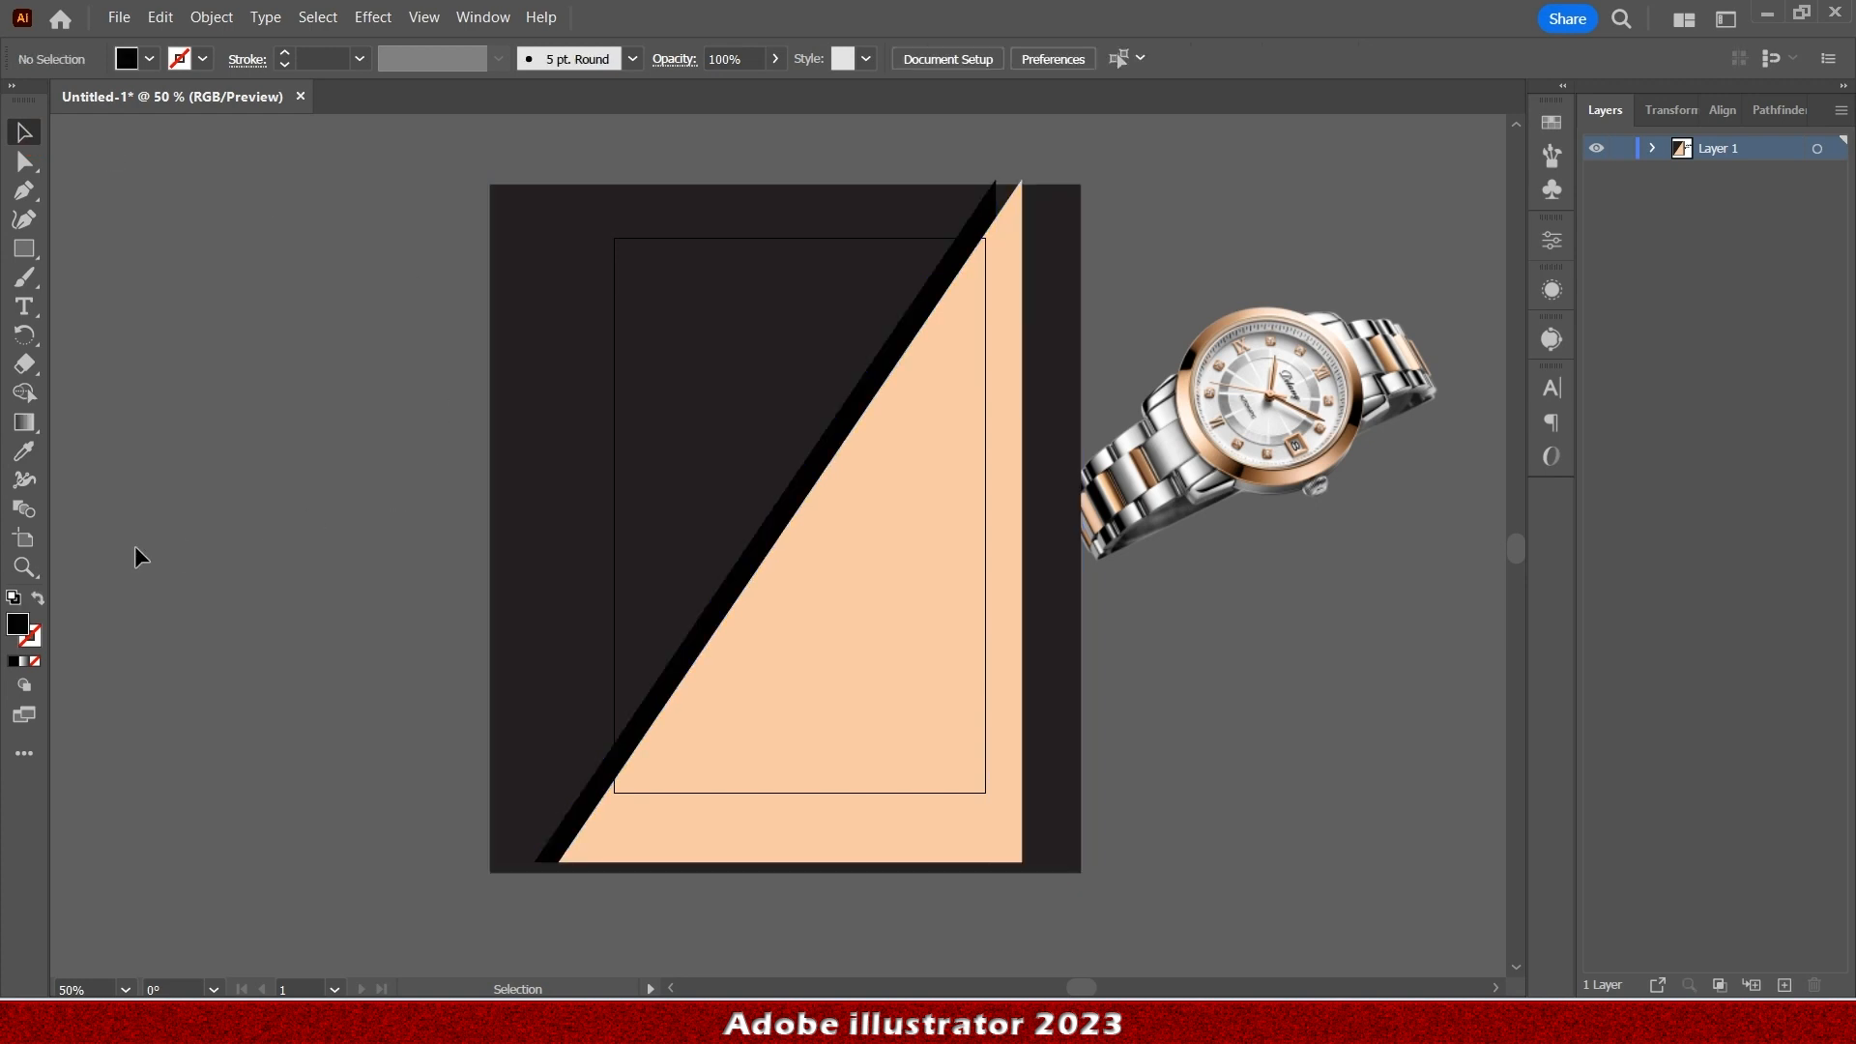
Delete the plain watch image beside the artboard, and place the watch image with reflection from the Link folder onto the poster.
{"action": "left_click", "coordinate": [1312, 448]}
{"action": "key", "text": "Delete"}
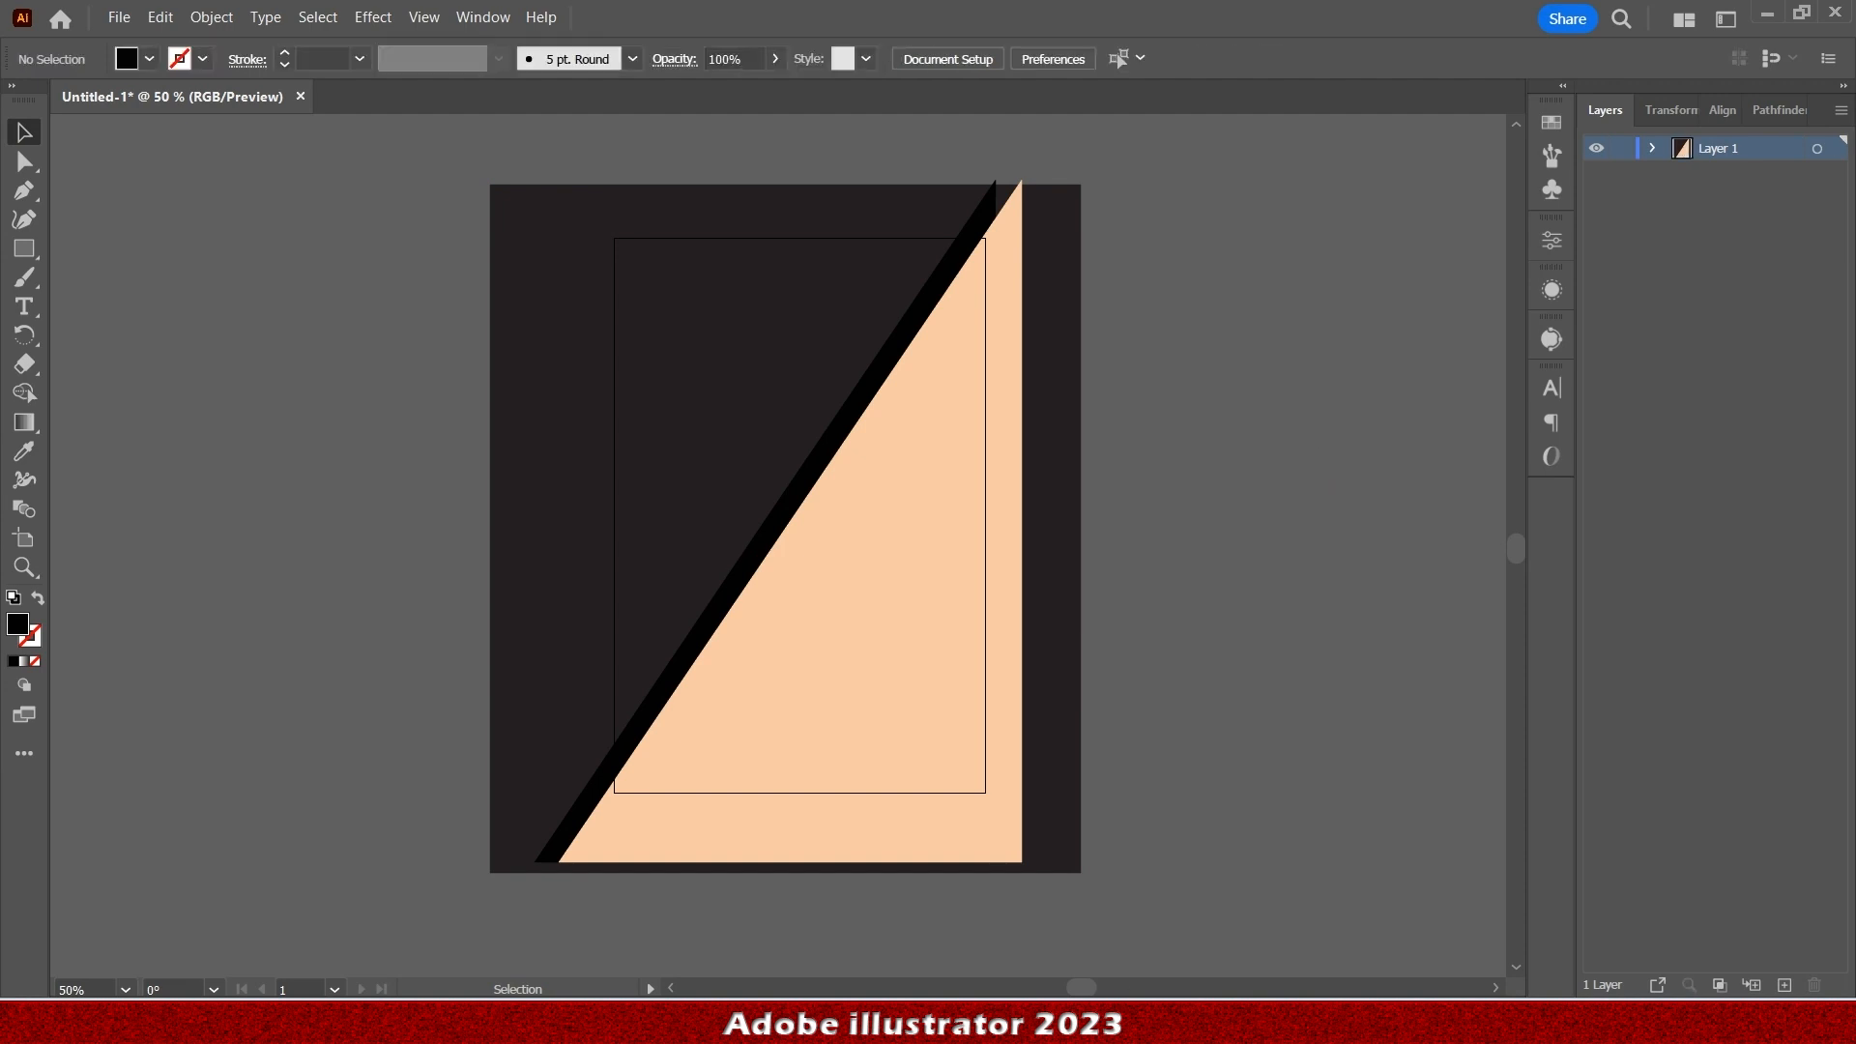
{"action": "left_click", "coordinate": [1185, 932]}
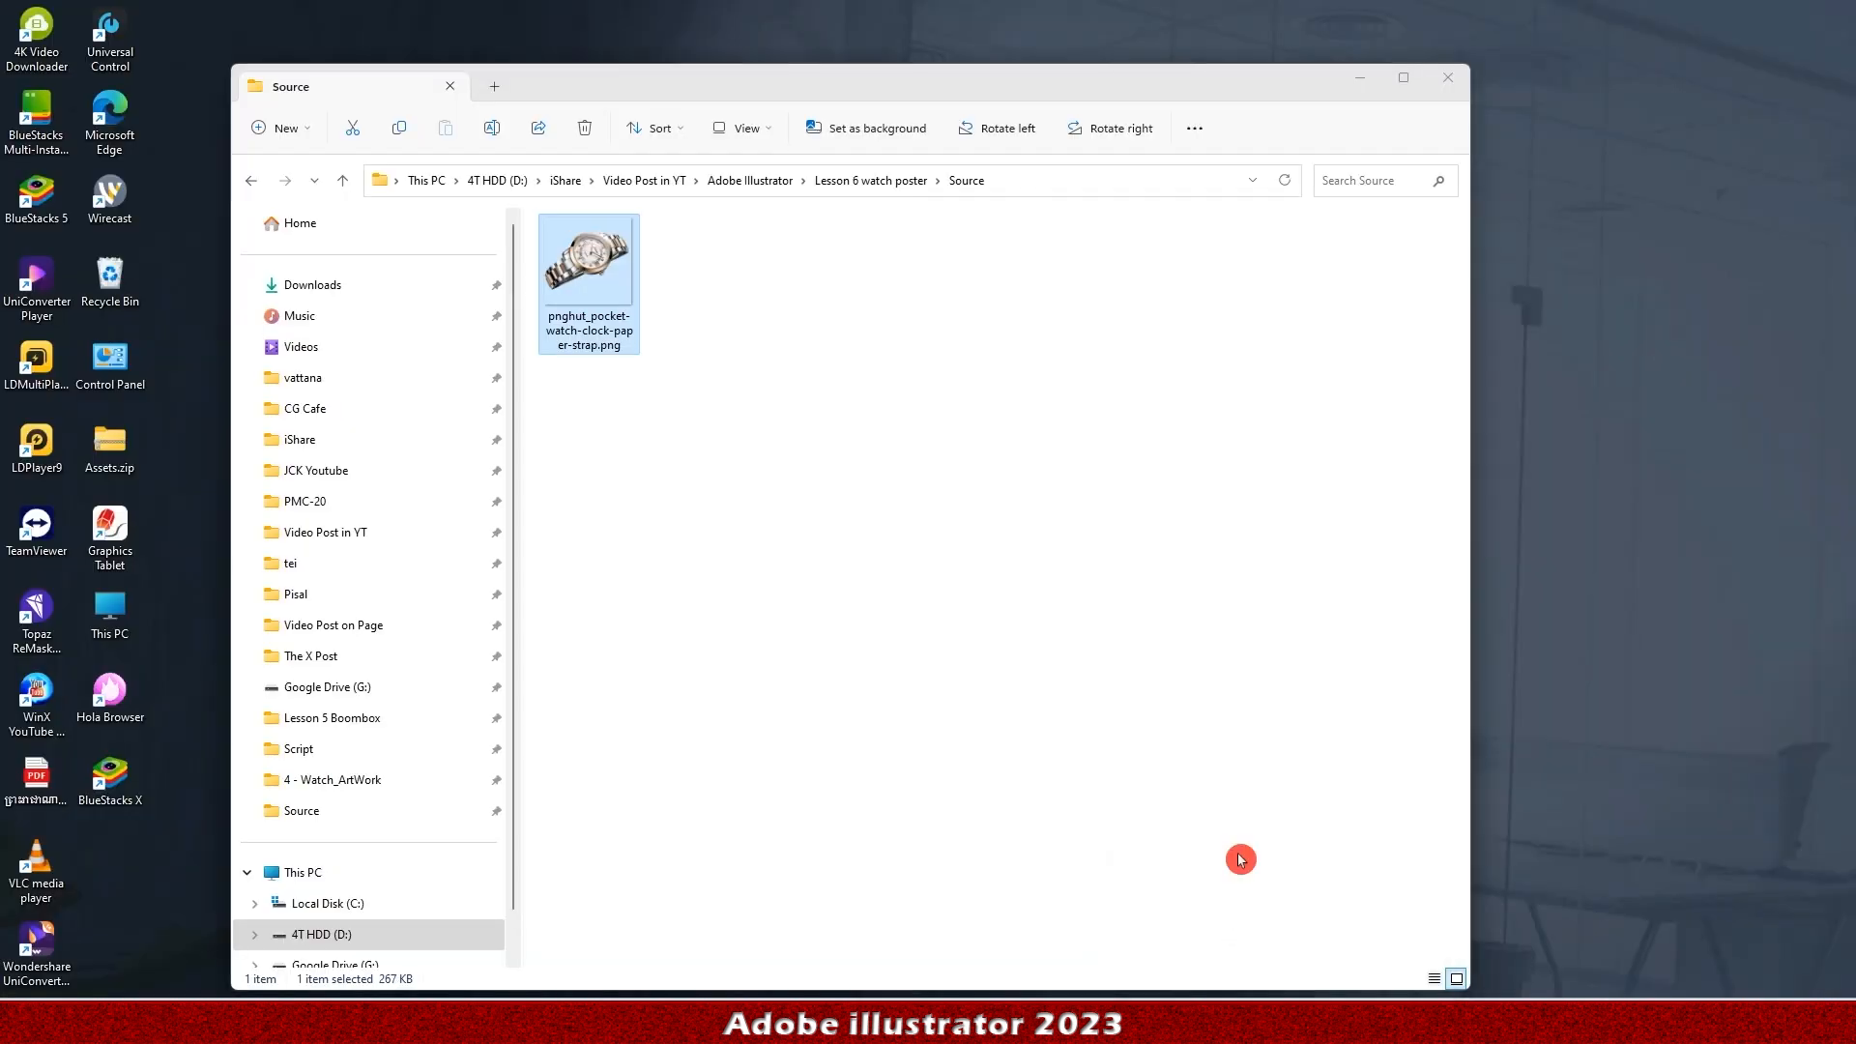
{"action": "left_click", "coordinate": [899, 179]}
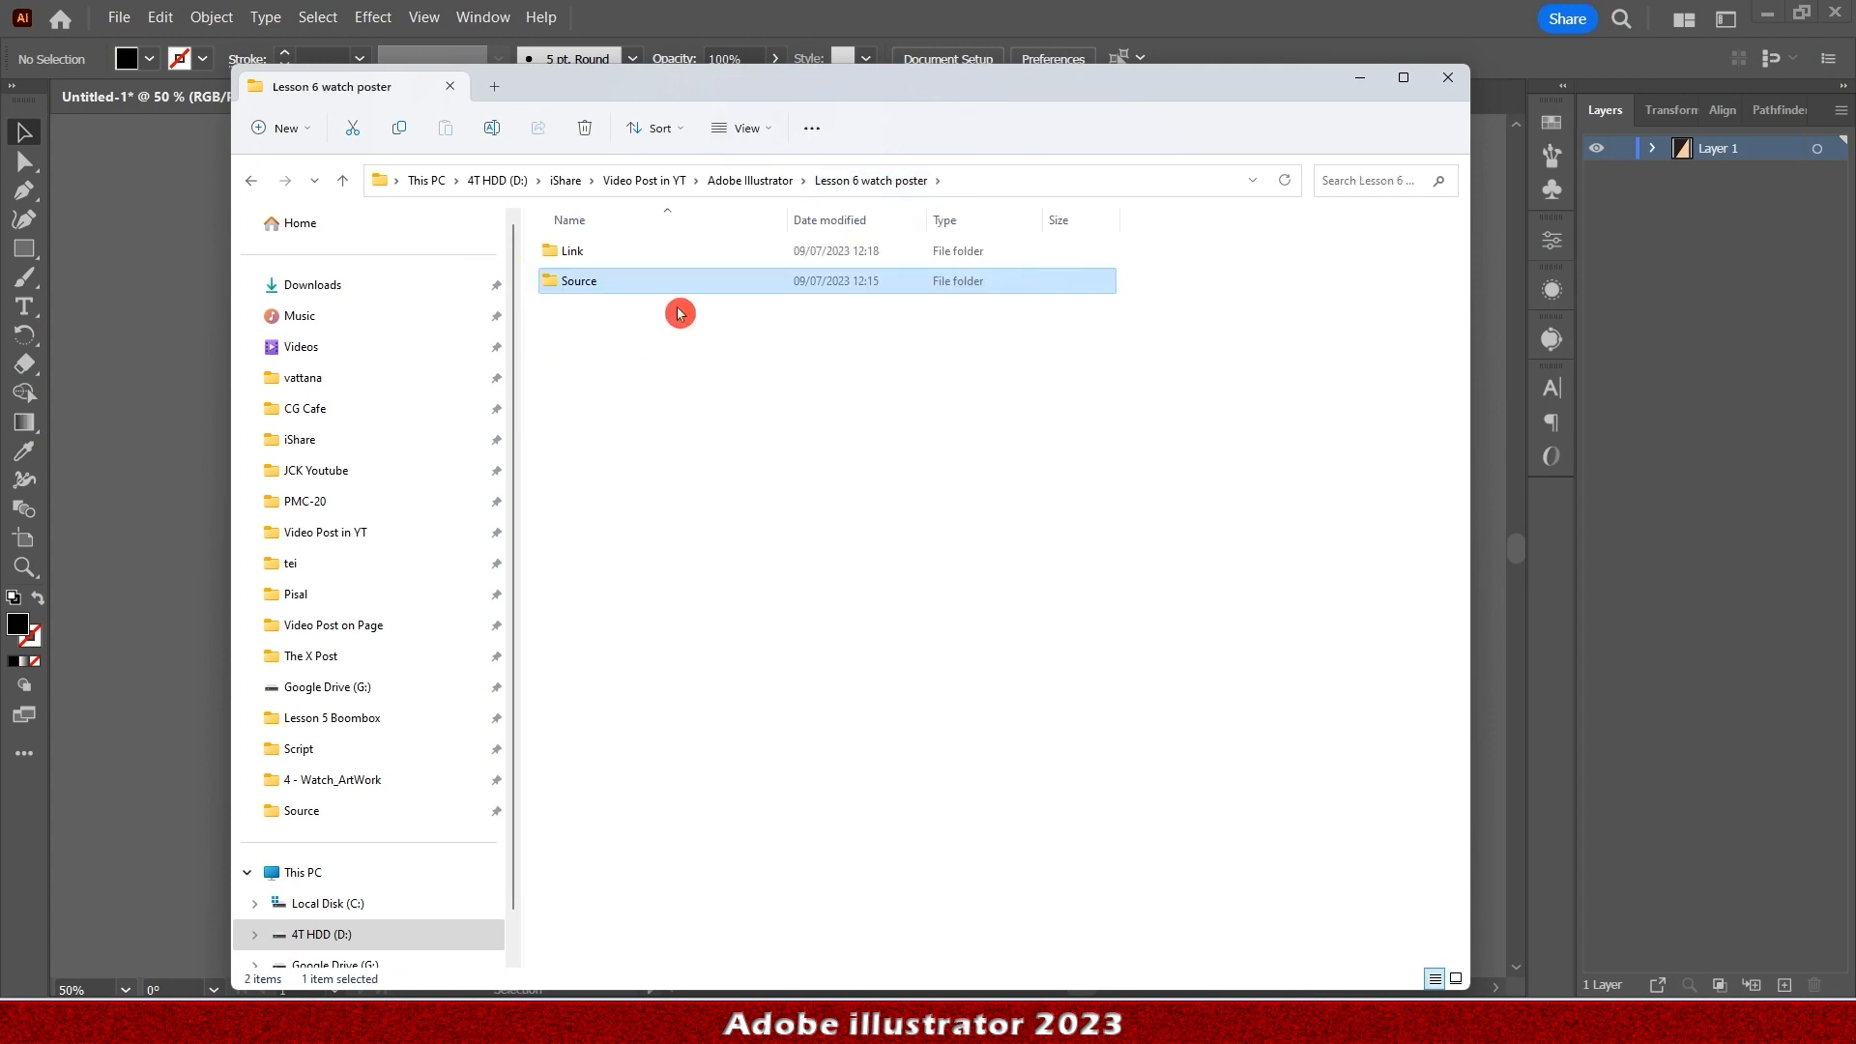
{"action": "double_click", "coordinate": [654, 253]}
{"action": "left_click_drag", "start_coordinate": [610, 274], "coordinate": [90, 649]}
{"action": "left_click", "coordinate": [1360, 77]}
{"action": "left_click_drag", "start_coordinate": [174, 546], "coordinate": [874, 500]}
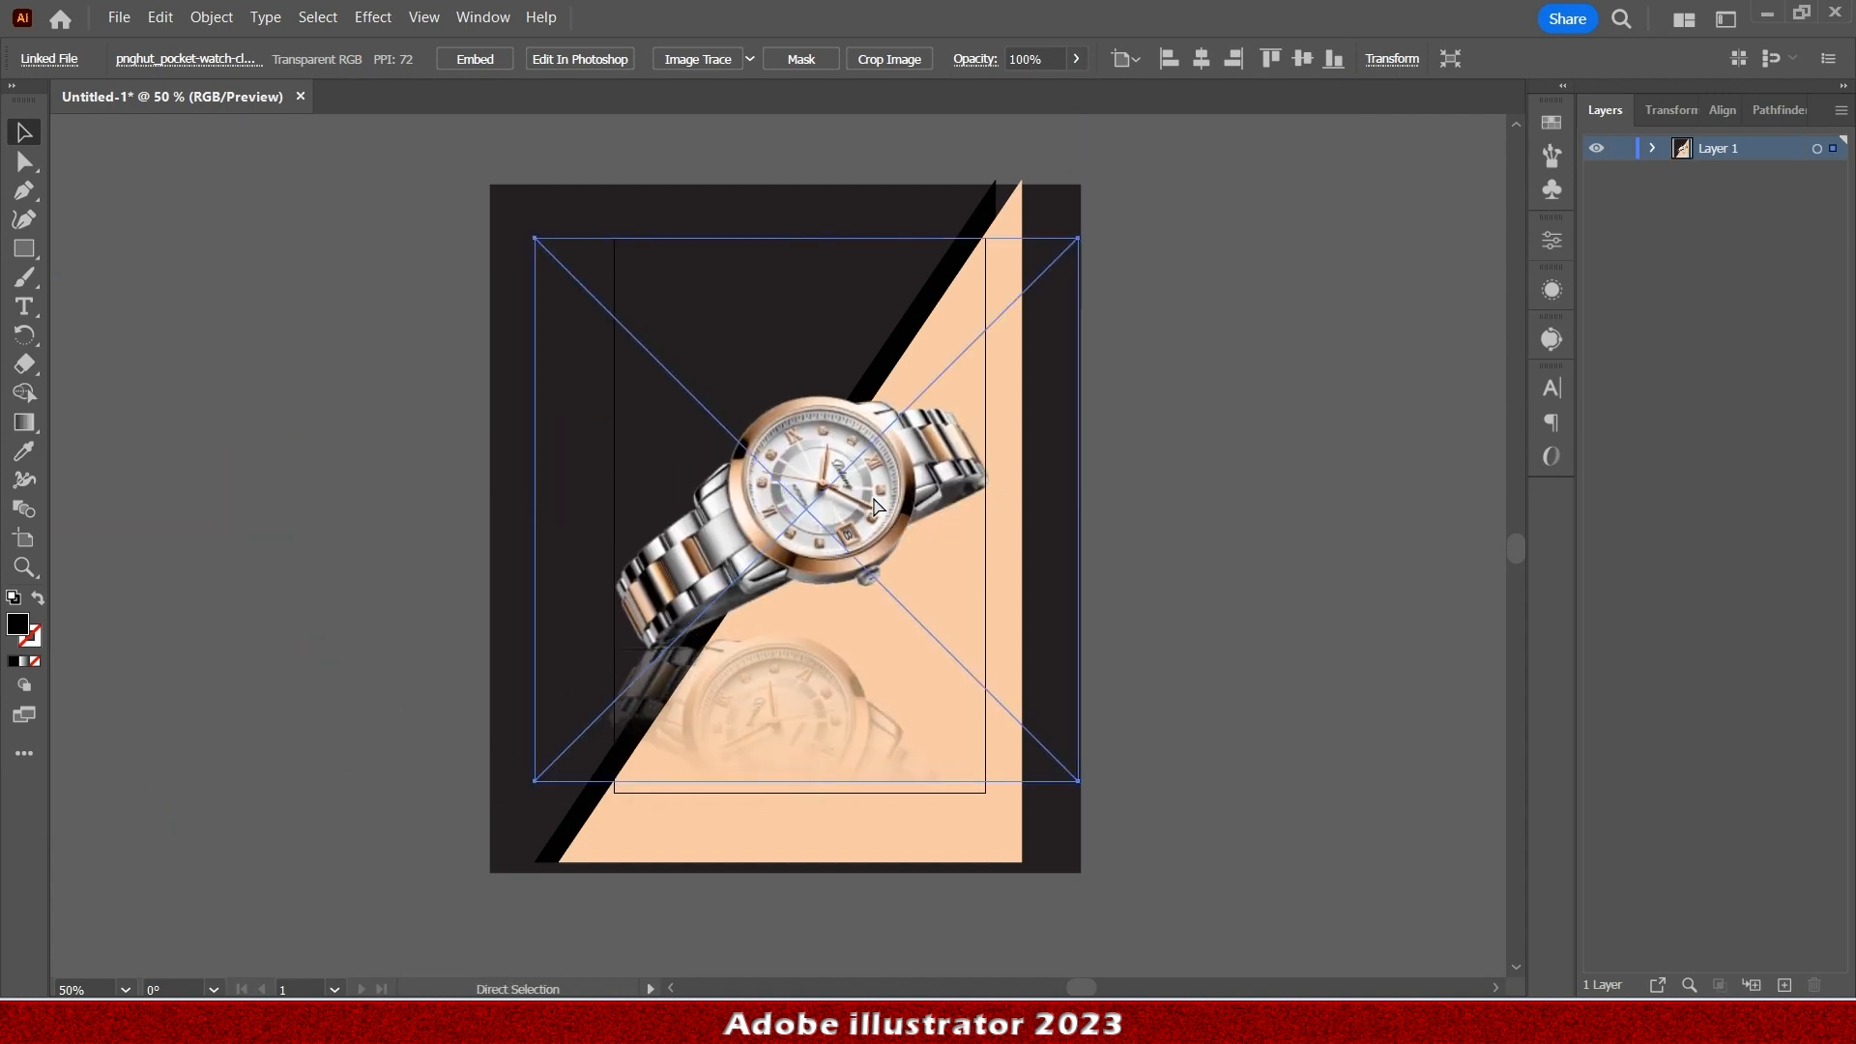
Scale the placed watch image down proportionally to fit the poster's lower half and centre it horizontally on the artboard.
{"action": "key", "text": "ctrl+t"}
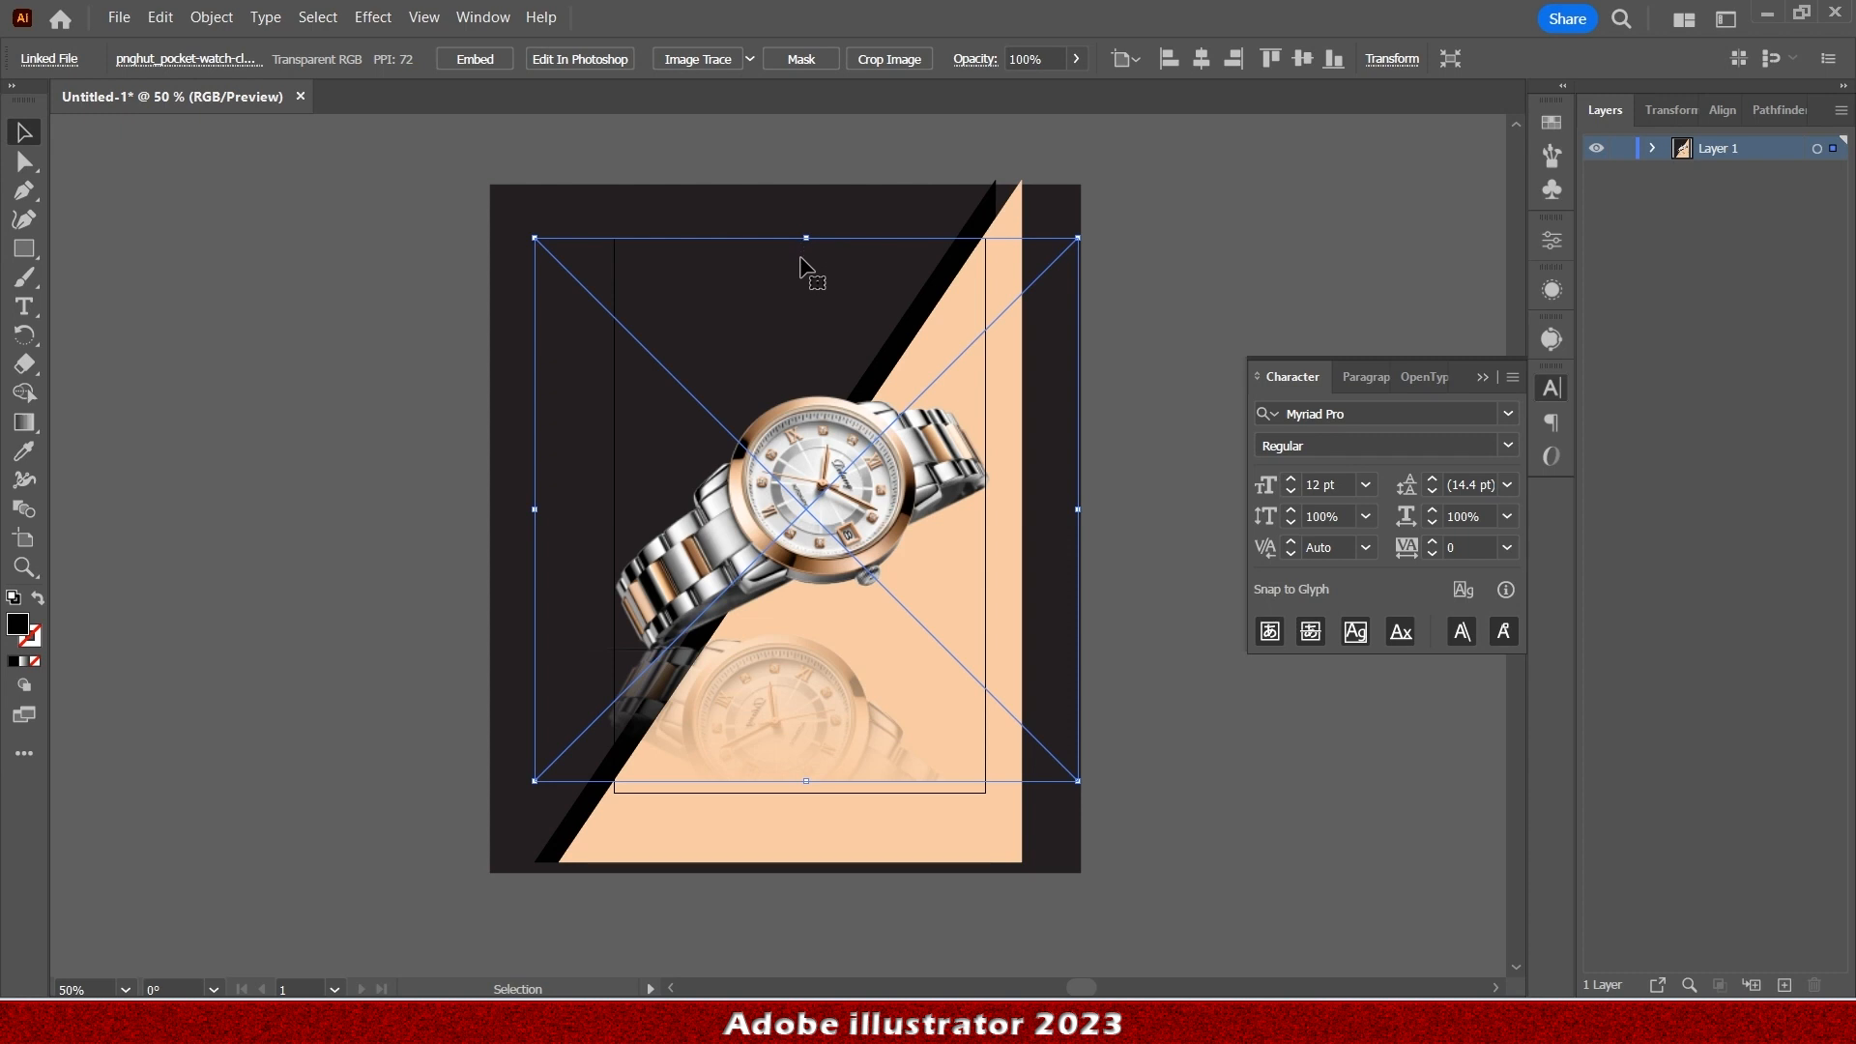
{"action": "left_click_drag", "start_coordinate": [803, 239], "coordinate": [771, 395]}
{"action": "left_click_drag", "start_coordinate": [851, 607], "coordinate": [869, 607]}
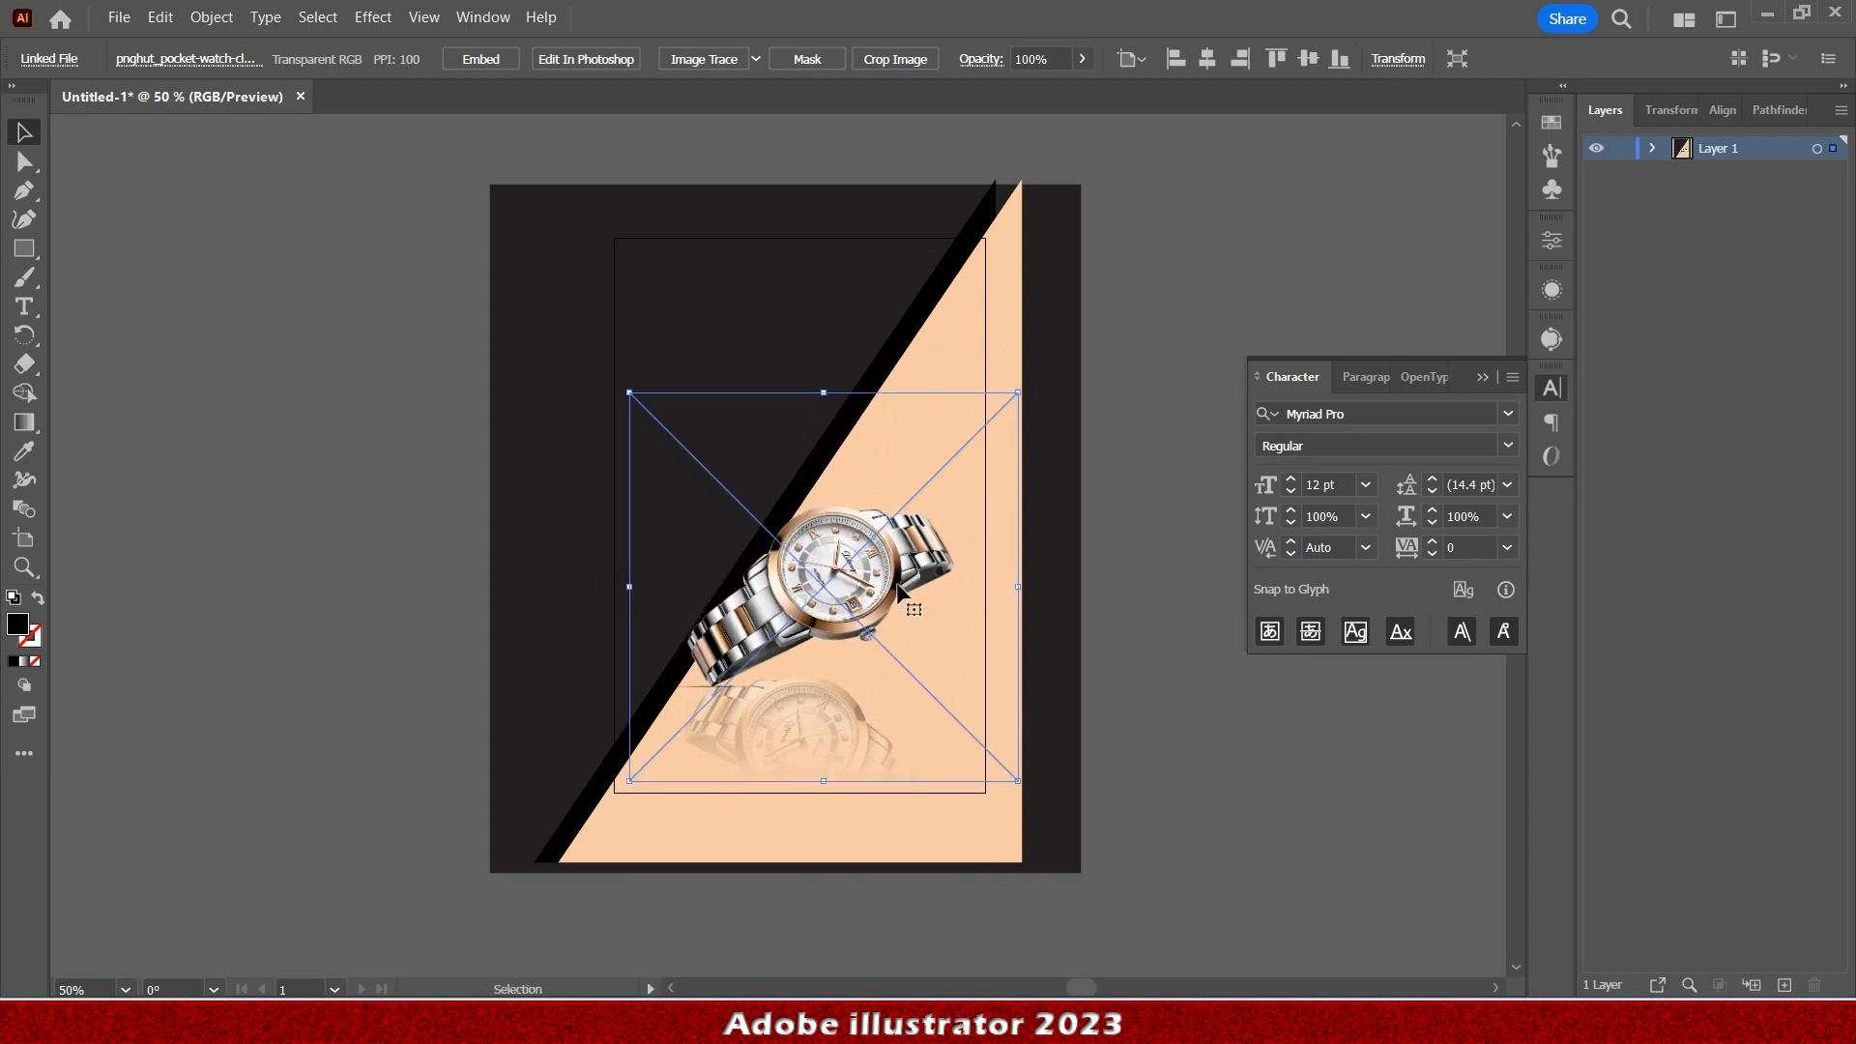
{"action": "left_click", "coordinate": [1207, 60]}
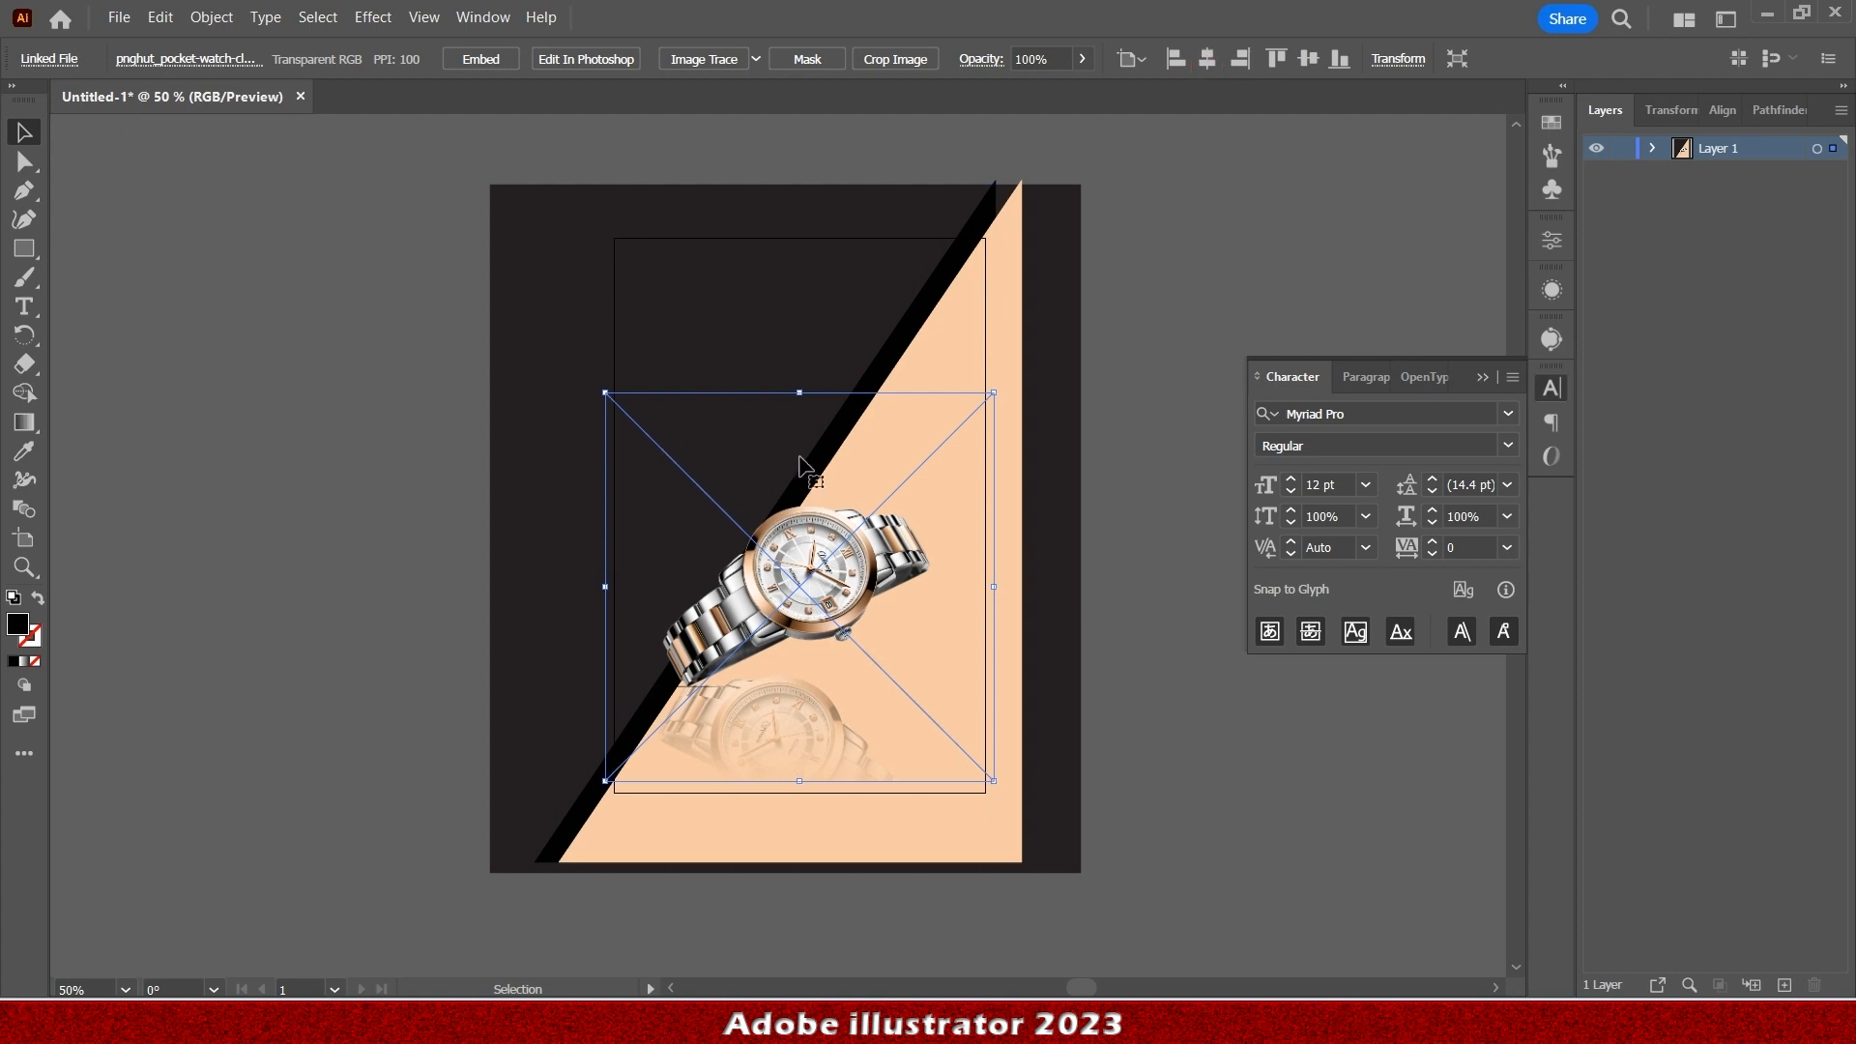
{"action": "left_click_drag", "start_coordinate": [800, 392], "coordinate": [811, 356]}
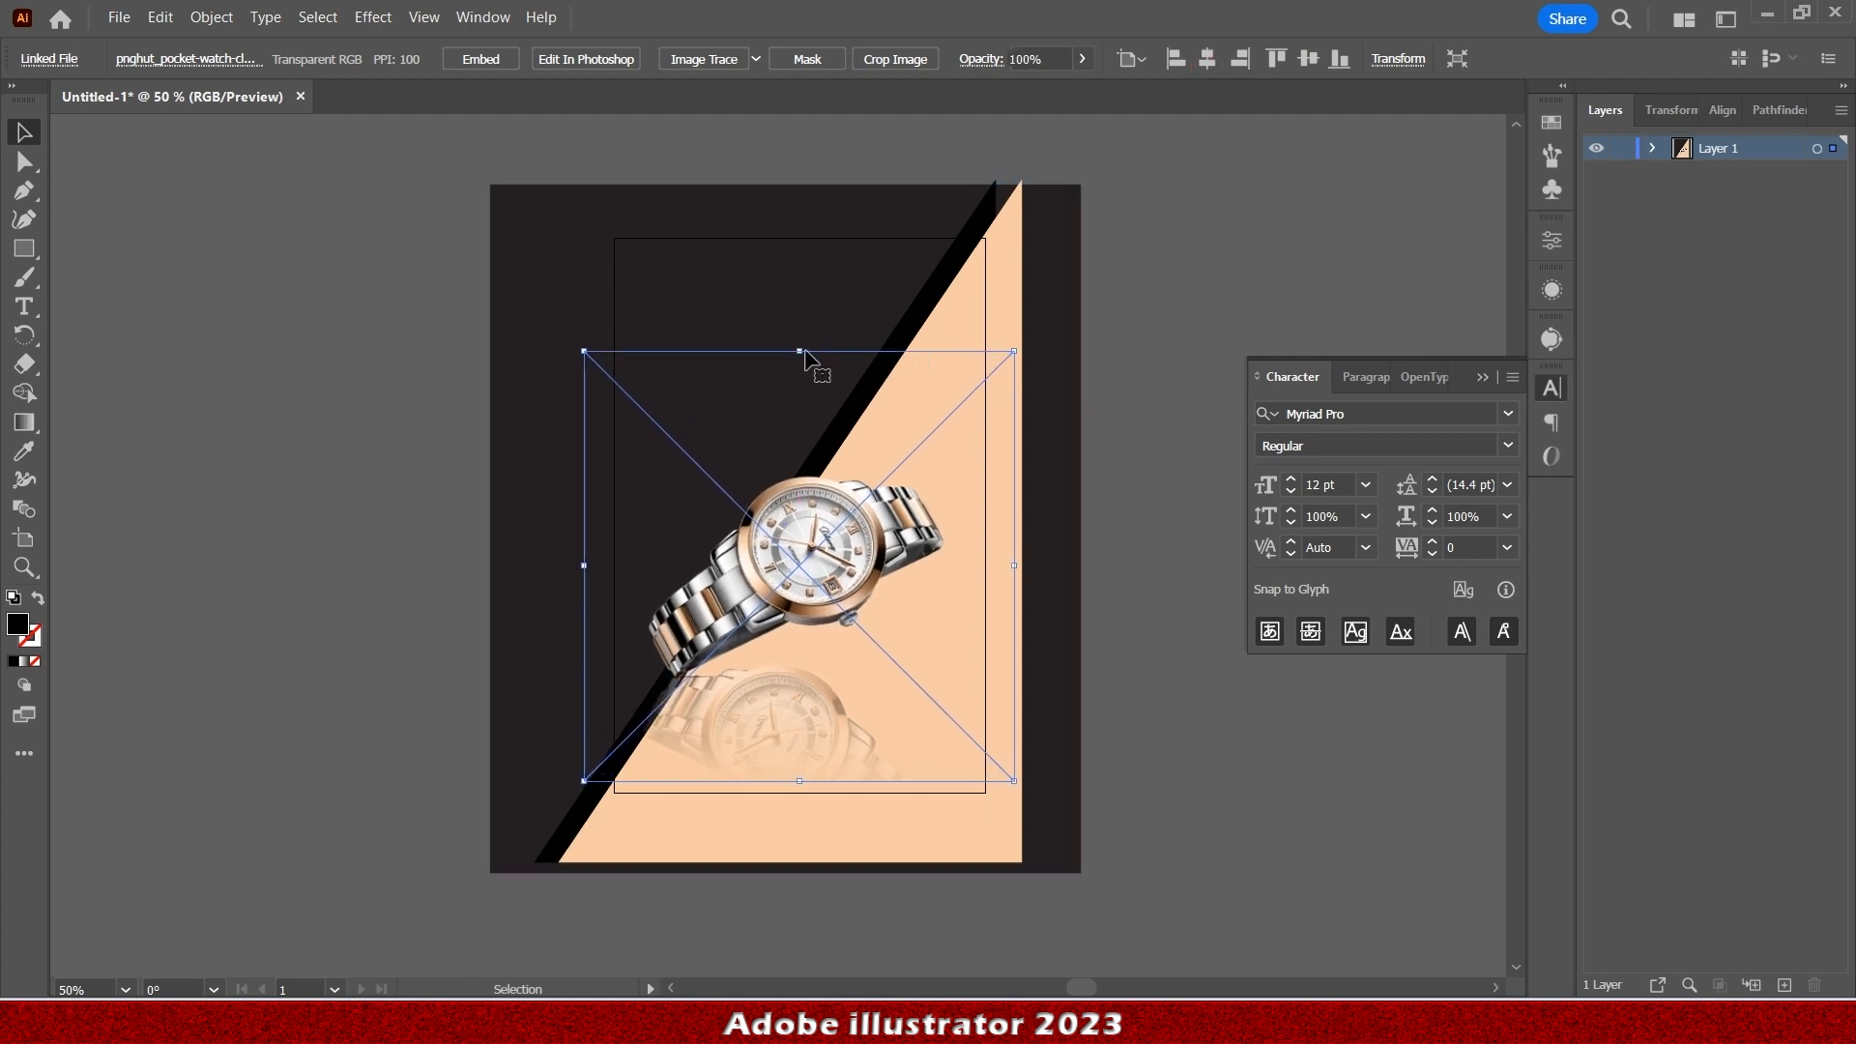
{"action": "left_click", "coordinate": [1200, 61]}
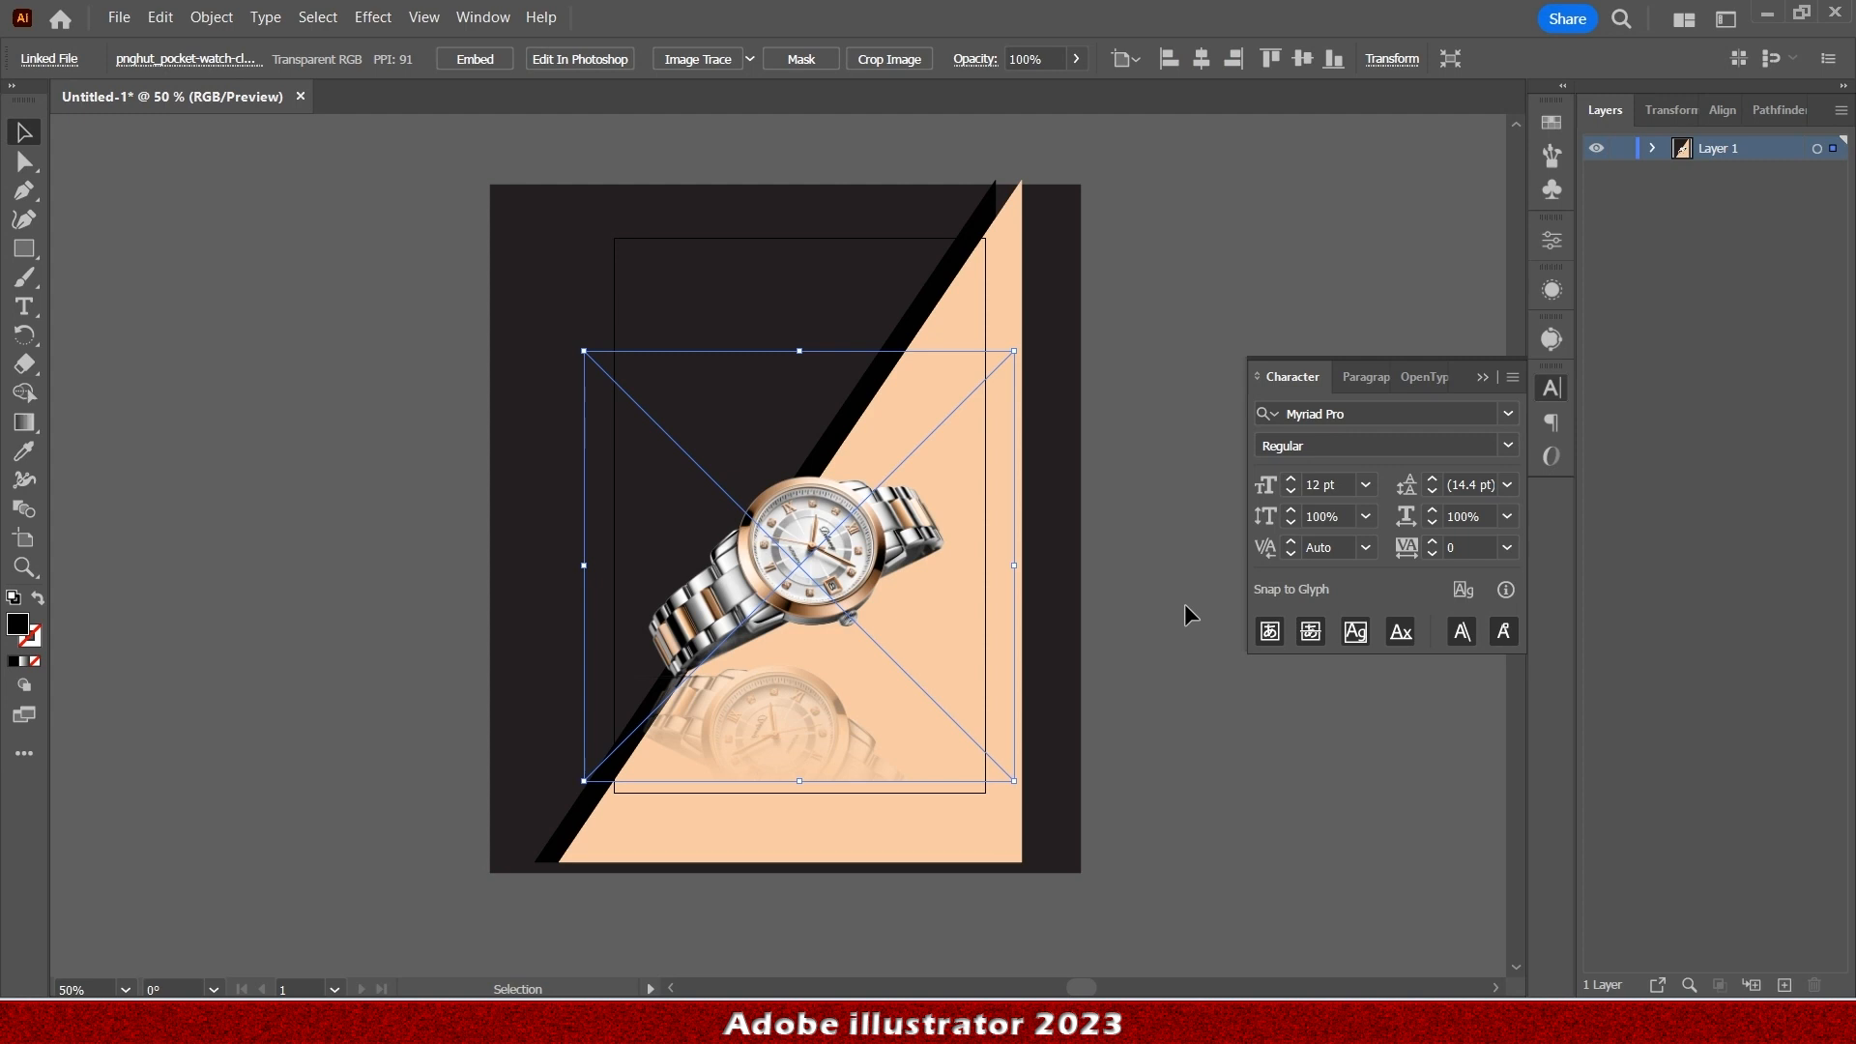
{"action": "left_click", "coordinate": [1155, 733]}
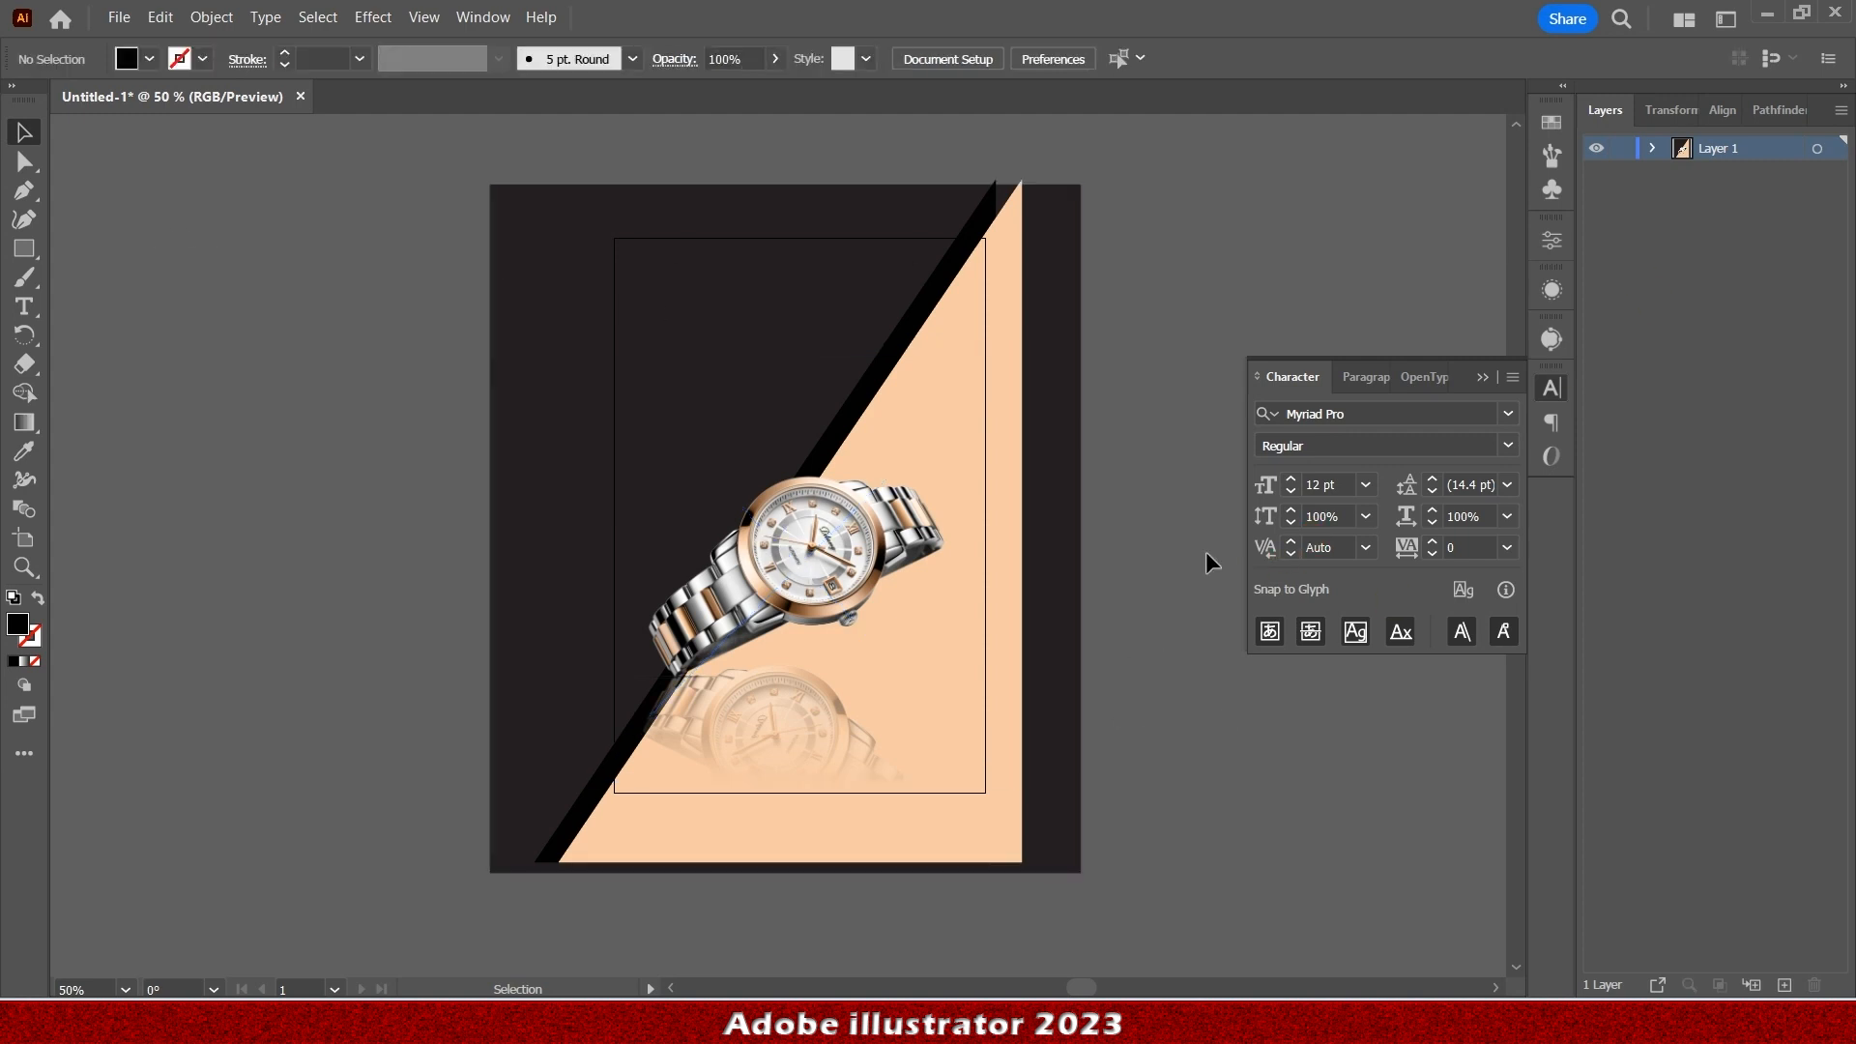
Add the text "BLACK" at 72 pt in the empty area beside the poster.
{"action": "left_click", "coordinate": [49, 245]}
{"action": "left_click", "coordinate": [25, 307]}
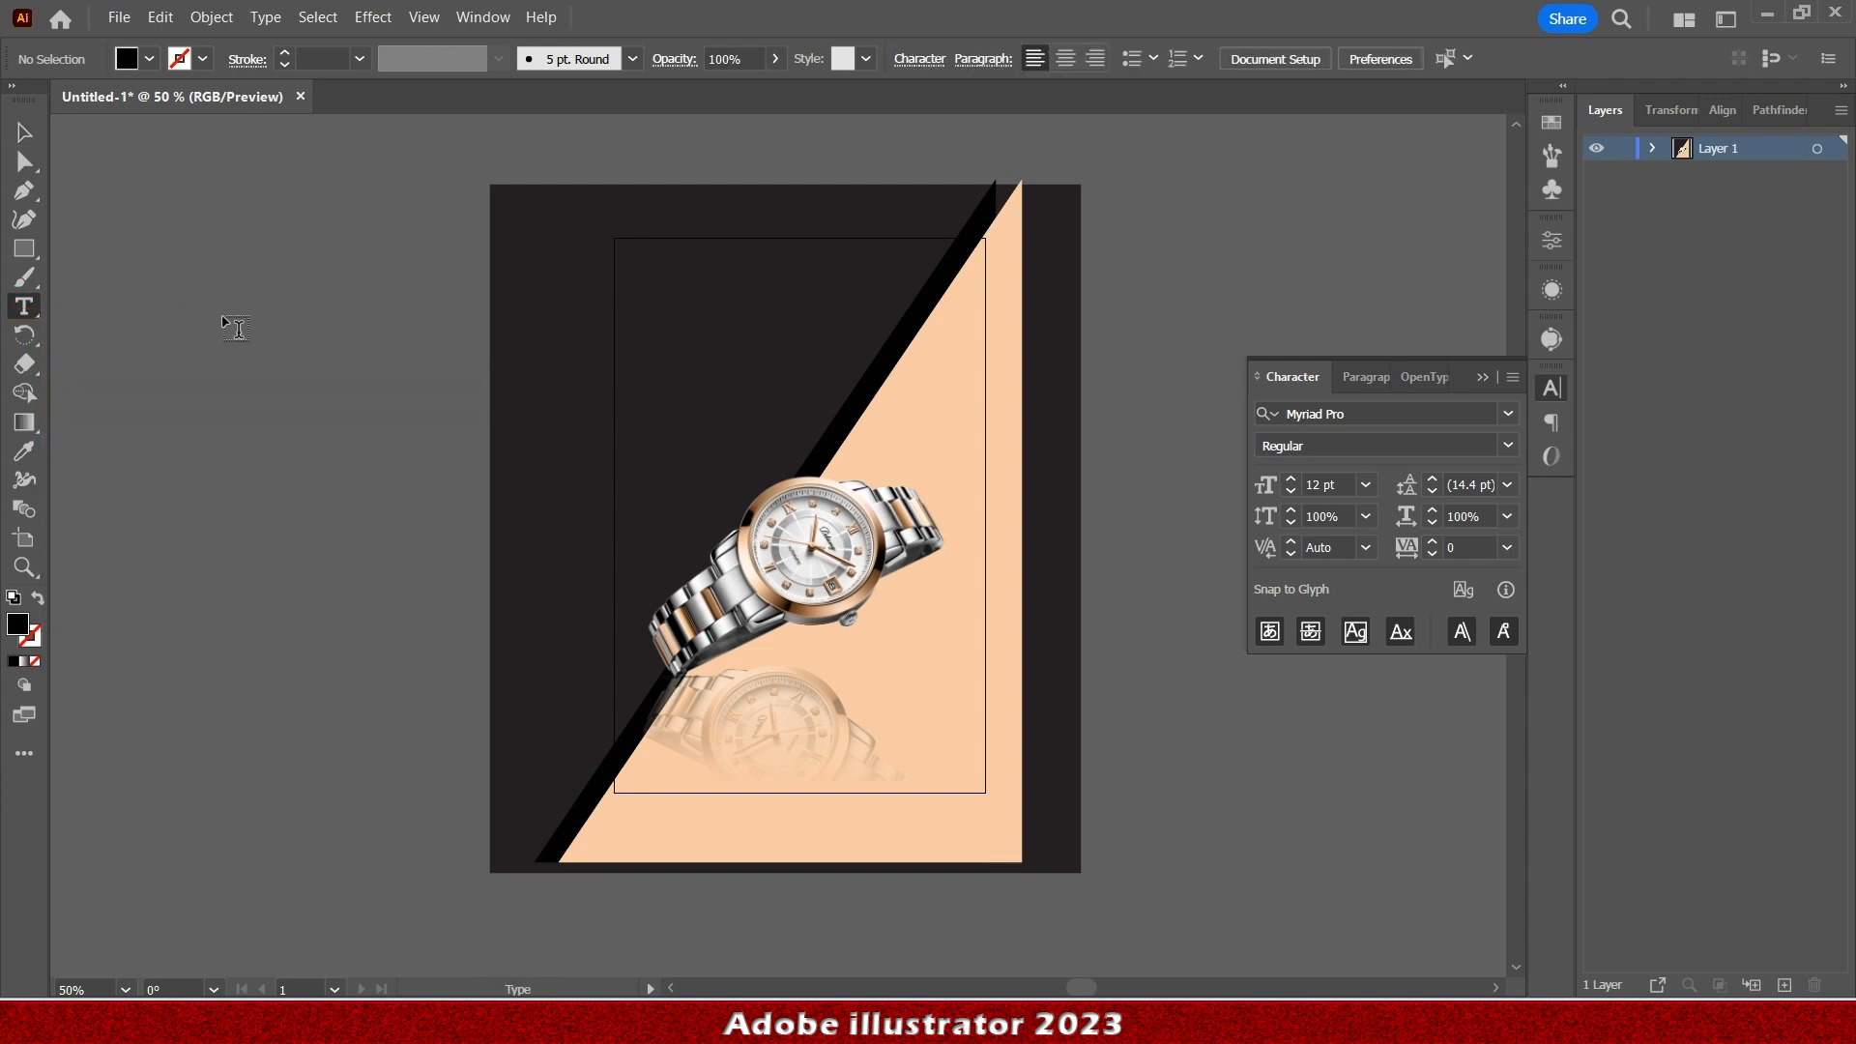
{"action": "left_click", "coordinate": [228, 314]}
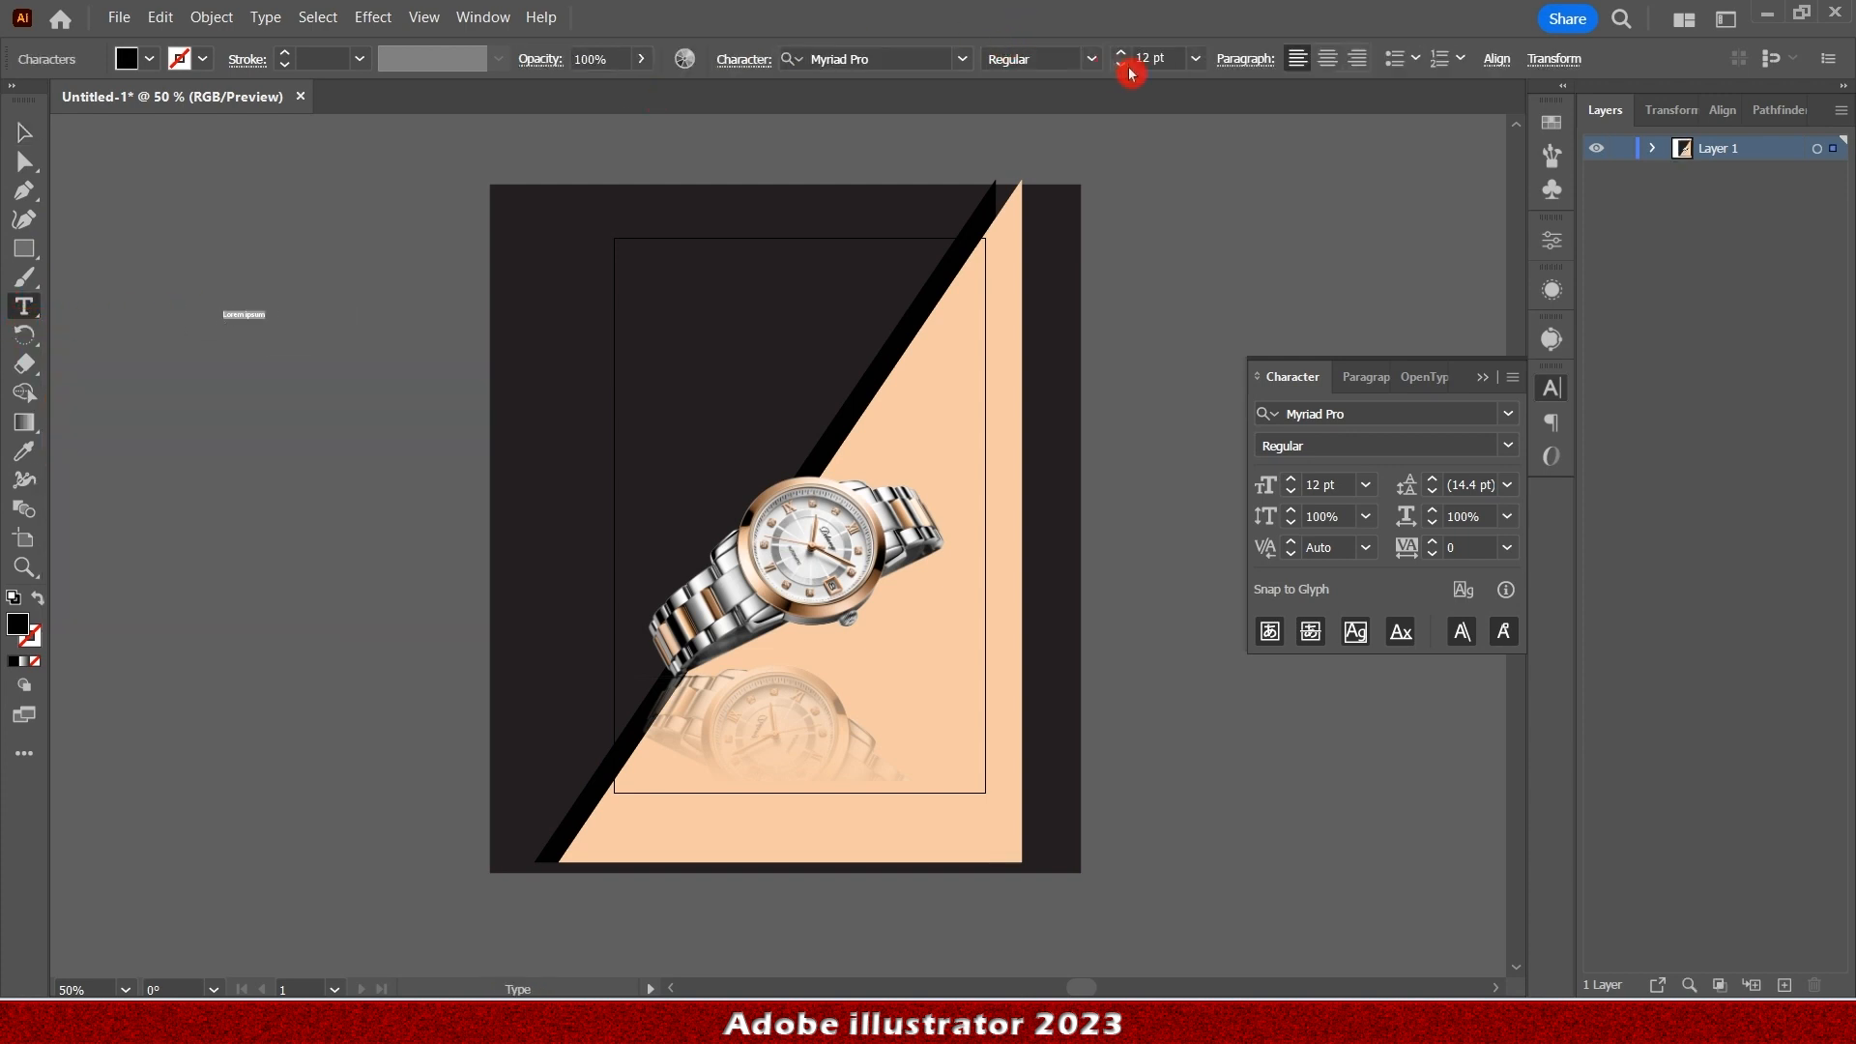
{"action": "left_click", "coordinate": [1195, 59]}
{"action": "left_click", "coordinate": [1228, 493]}
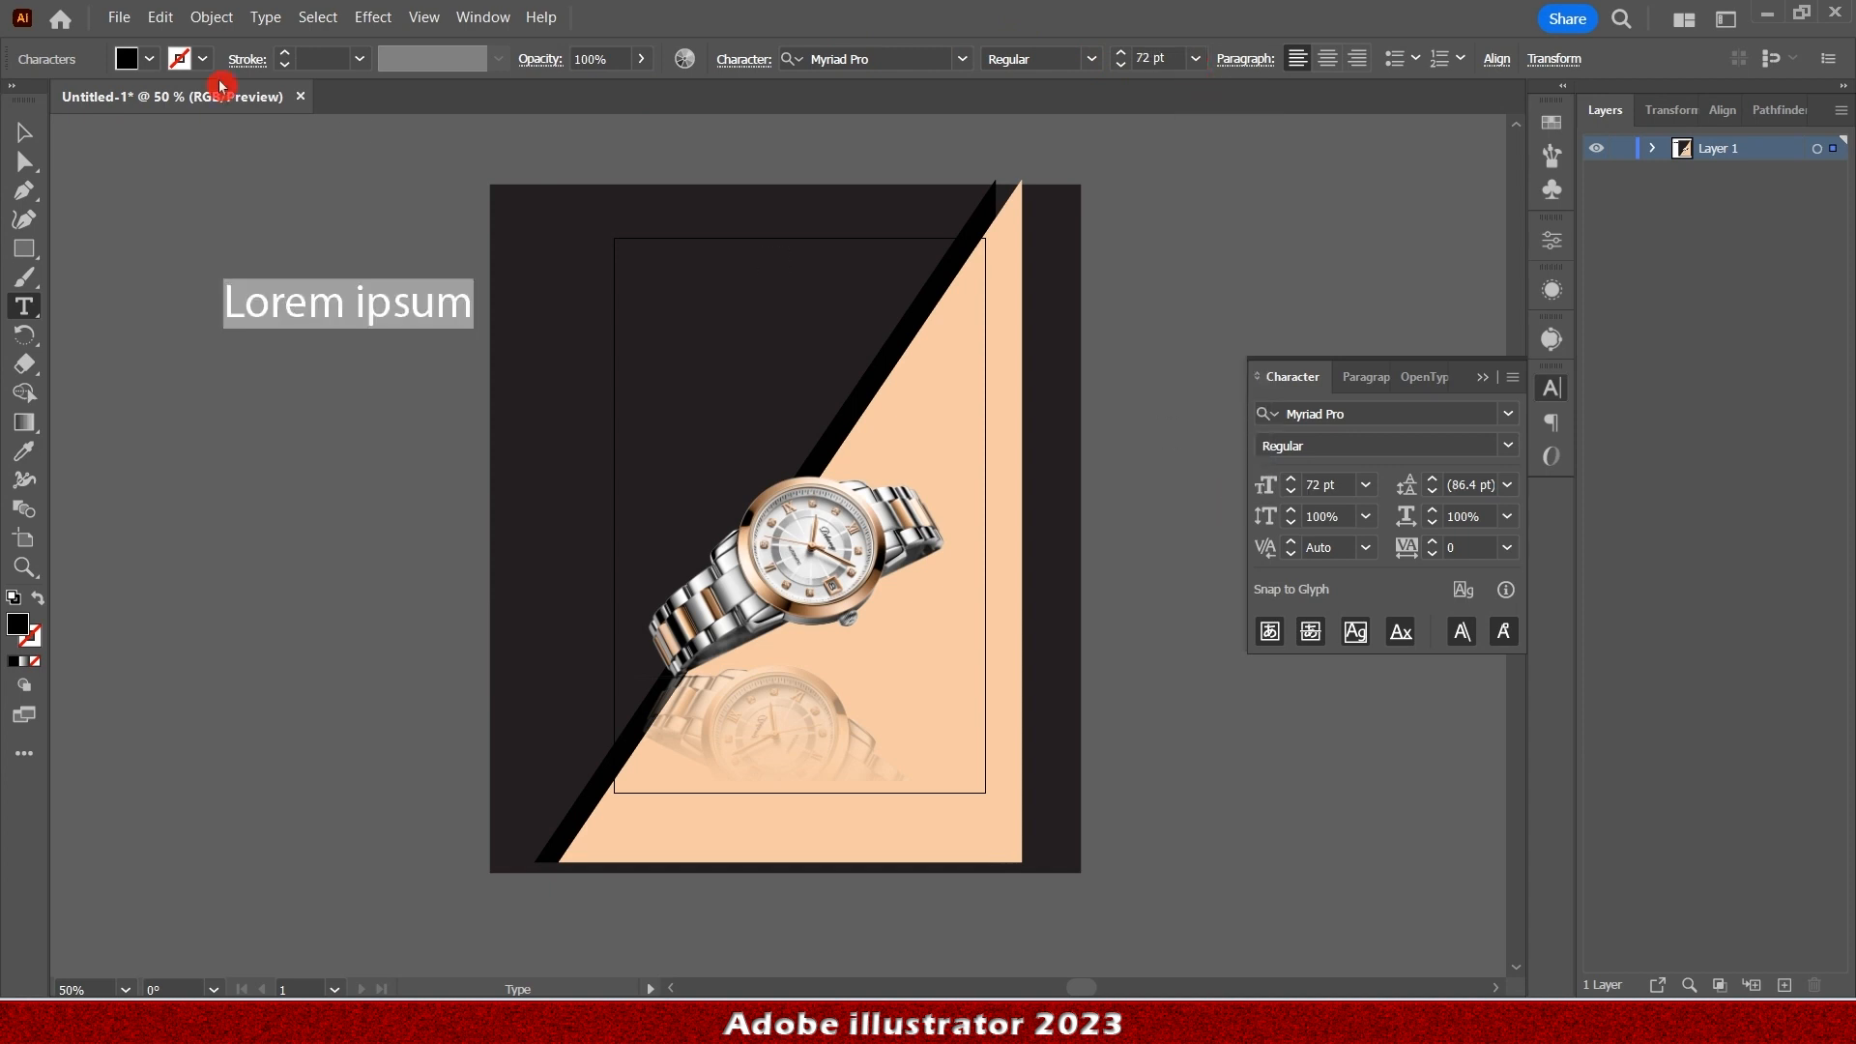
{"action": "type", "text": "Bl"}
{"action": "key", "text": "BackSpace"}
{"action": "type", "text": "LACK"}
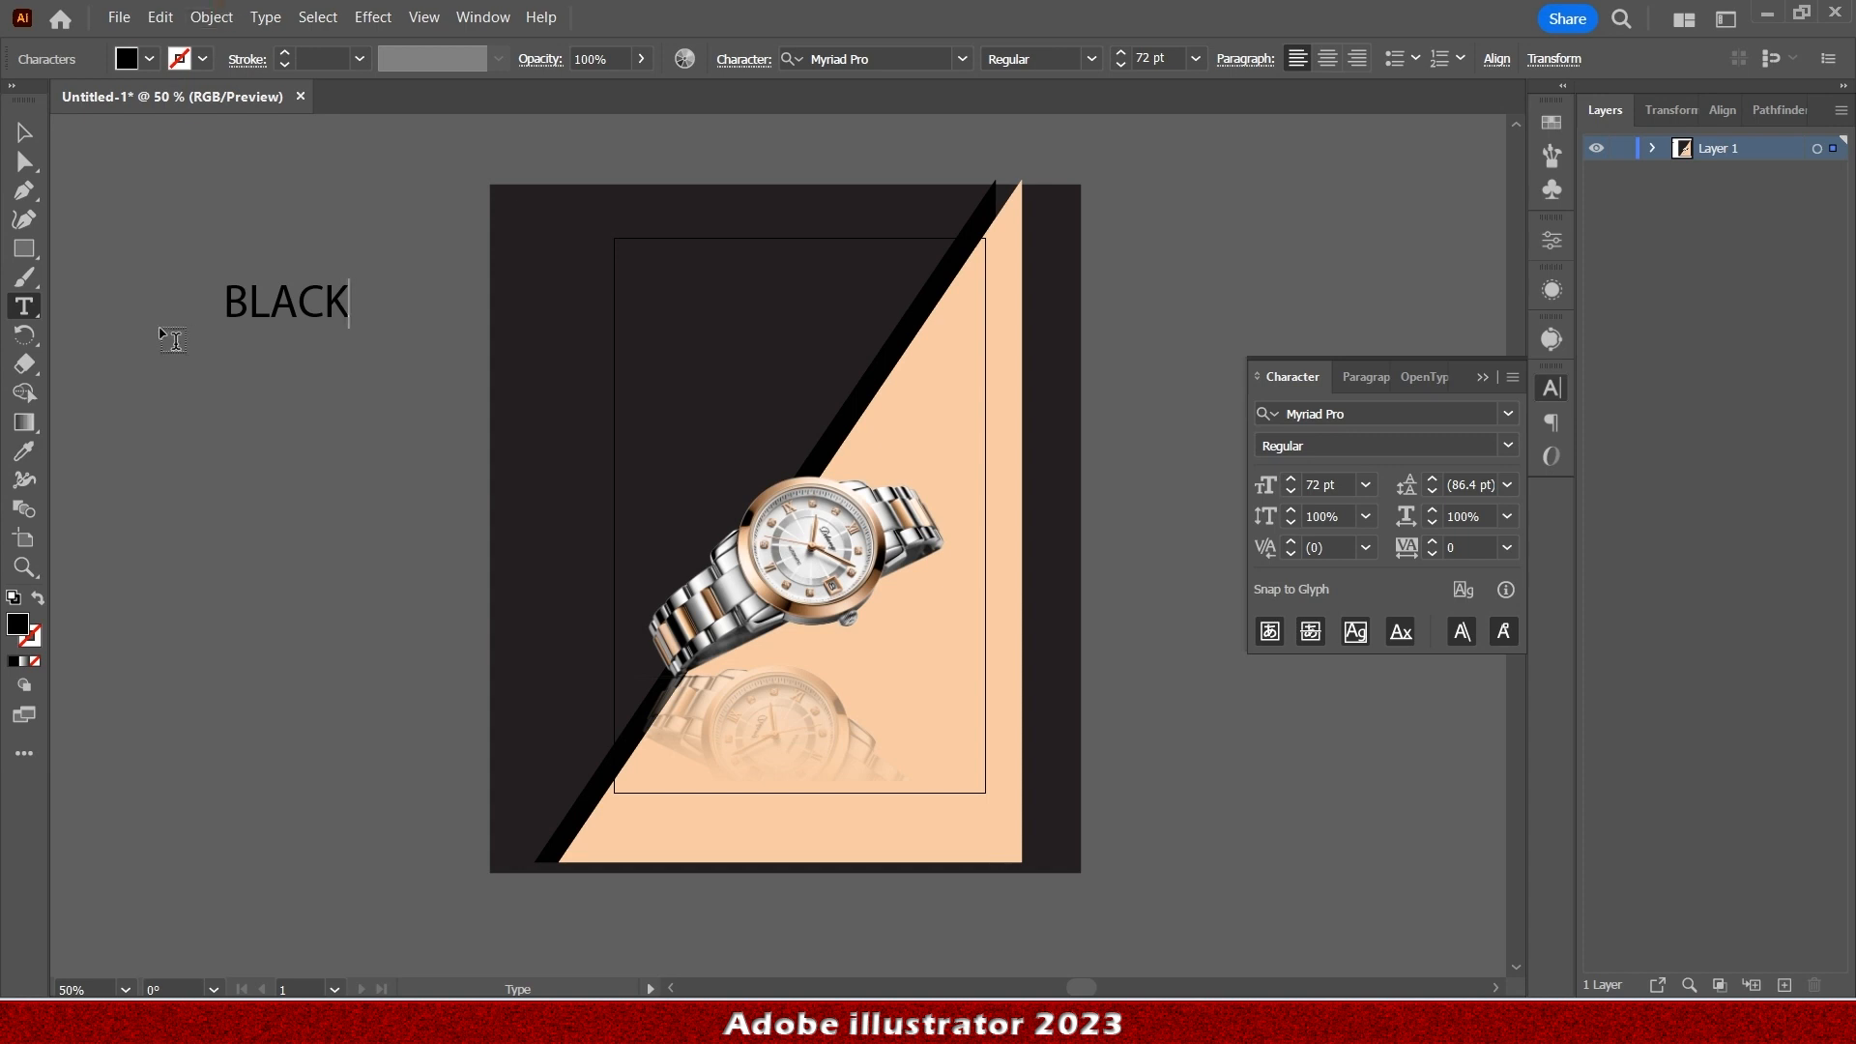
Browse the font previews and set the "BLACK" text in Baskerville Old Face.
{"action": "key", "text": "ctrl+a"}
{"action": "left_click", "coordinate": [102, 21]}
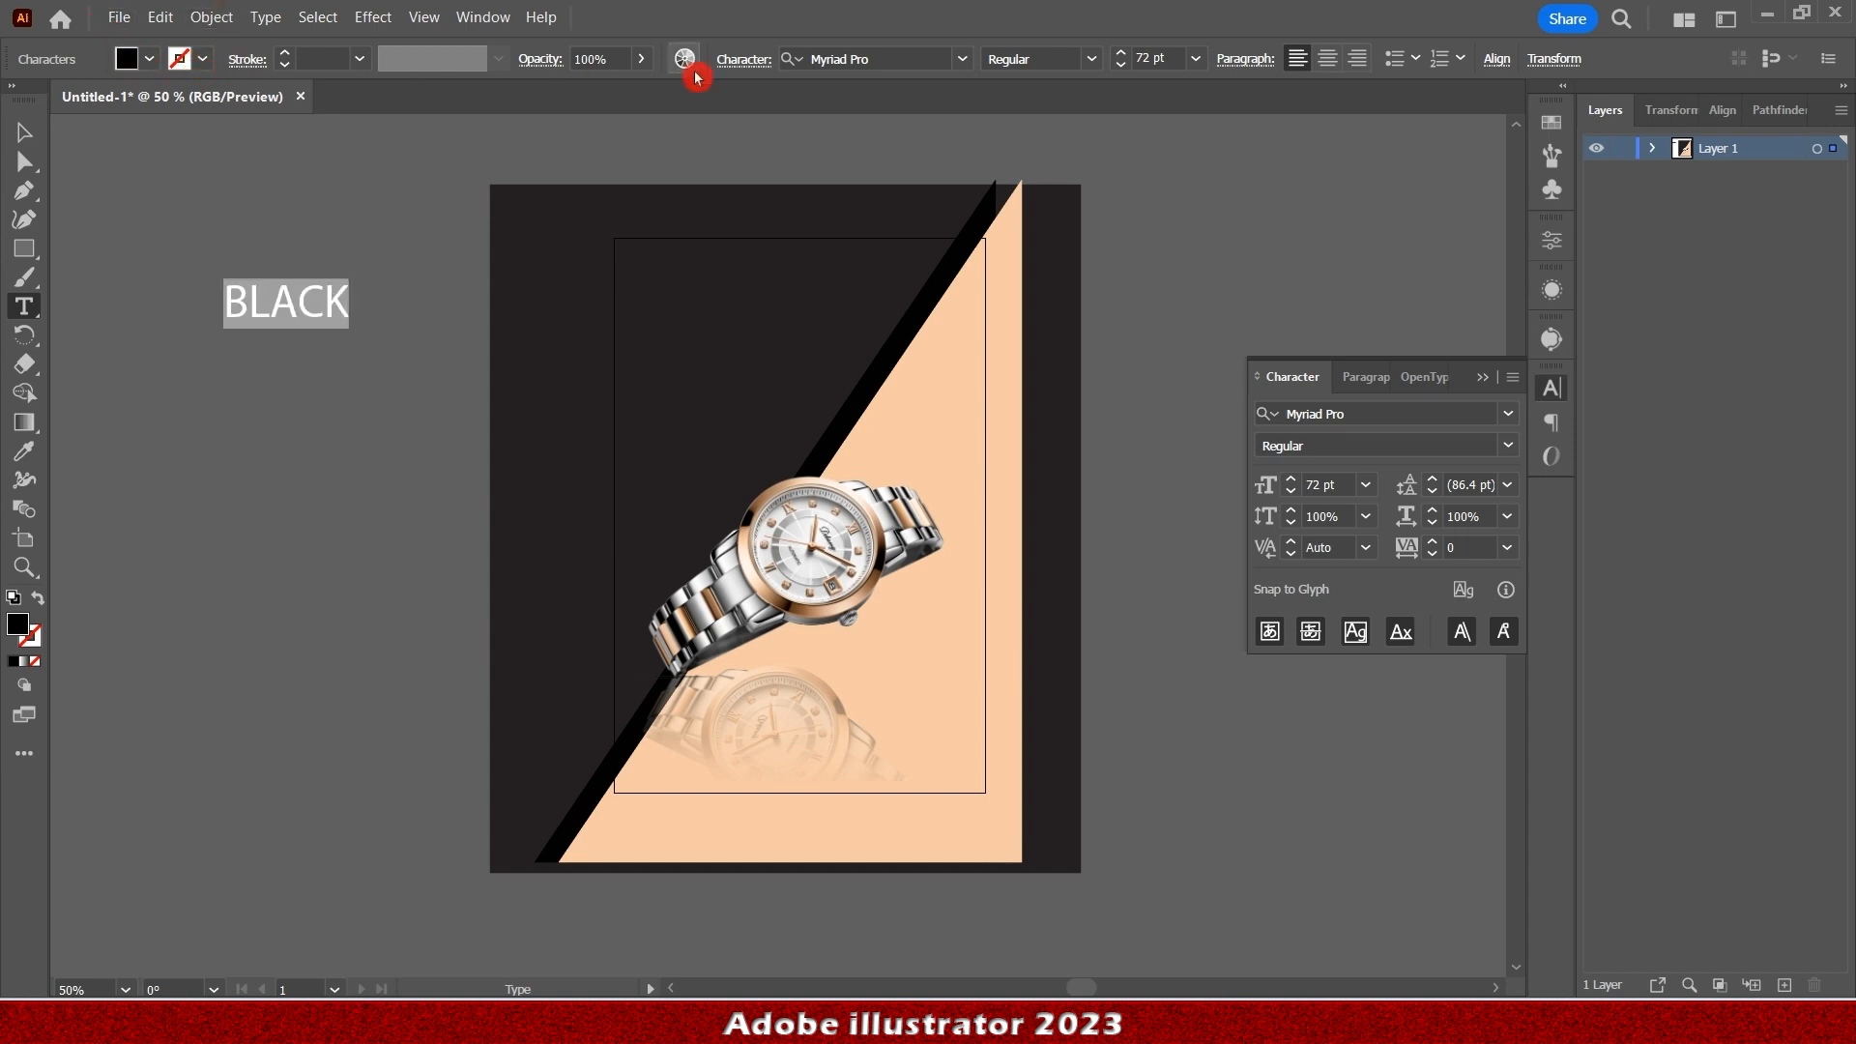
{"action": "left_click", "coordinate": [965, 63]}
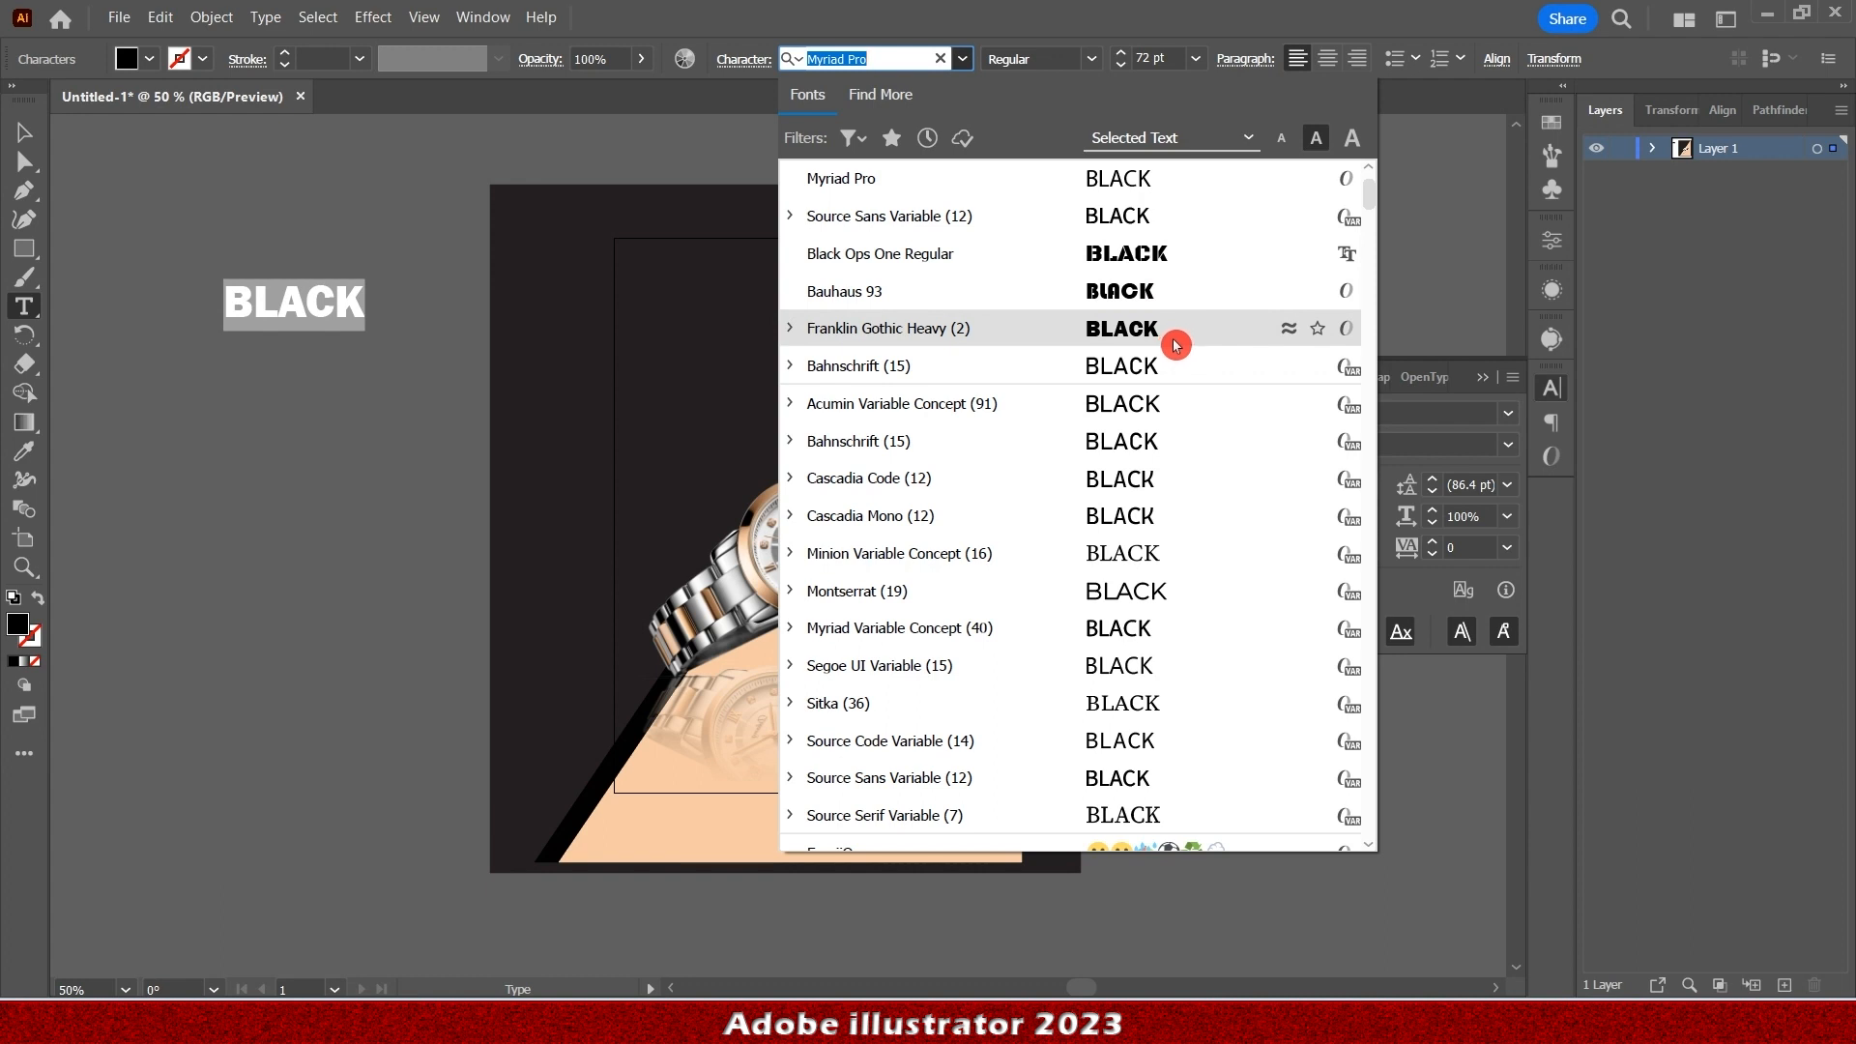
{"action": "scroll", "coordinate": [1160, 593], "scroll_direction": "down", "scroll_amount": 6}
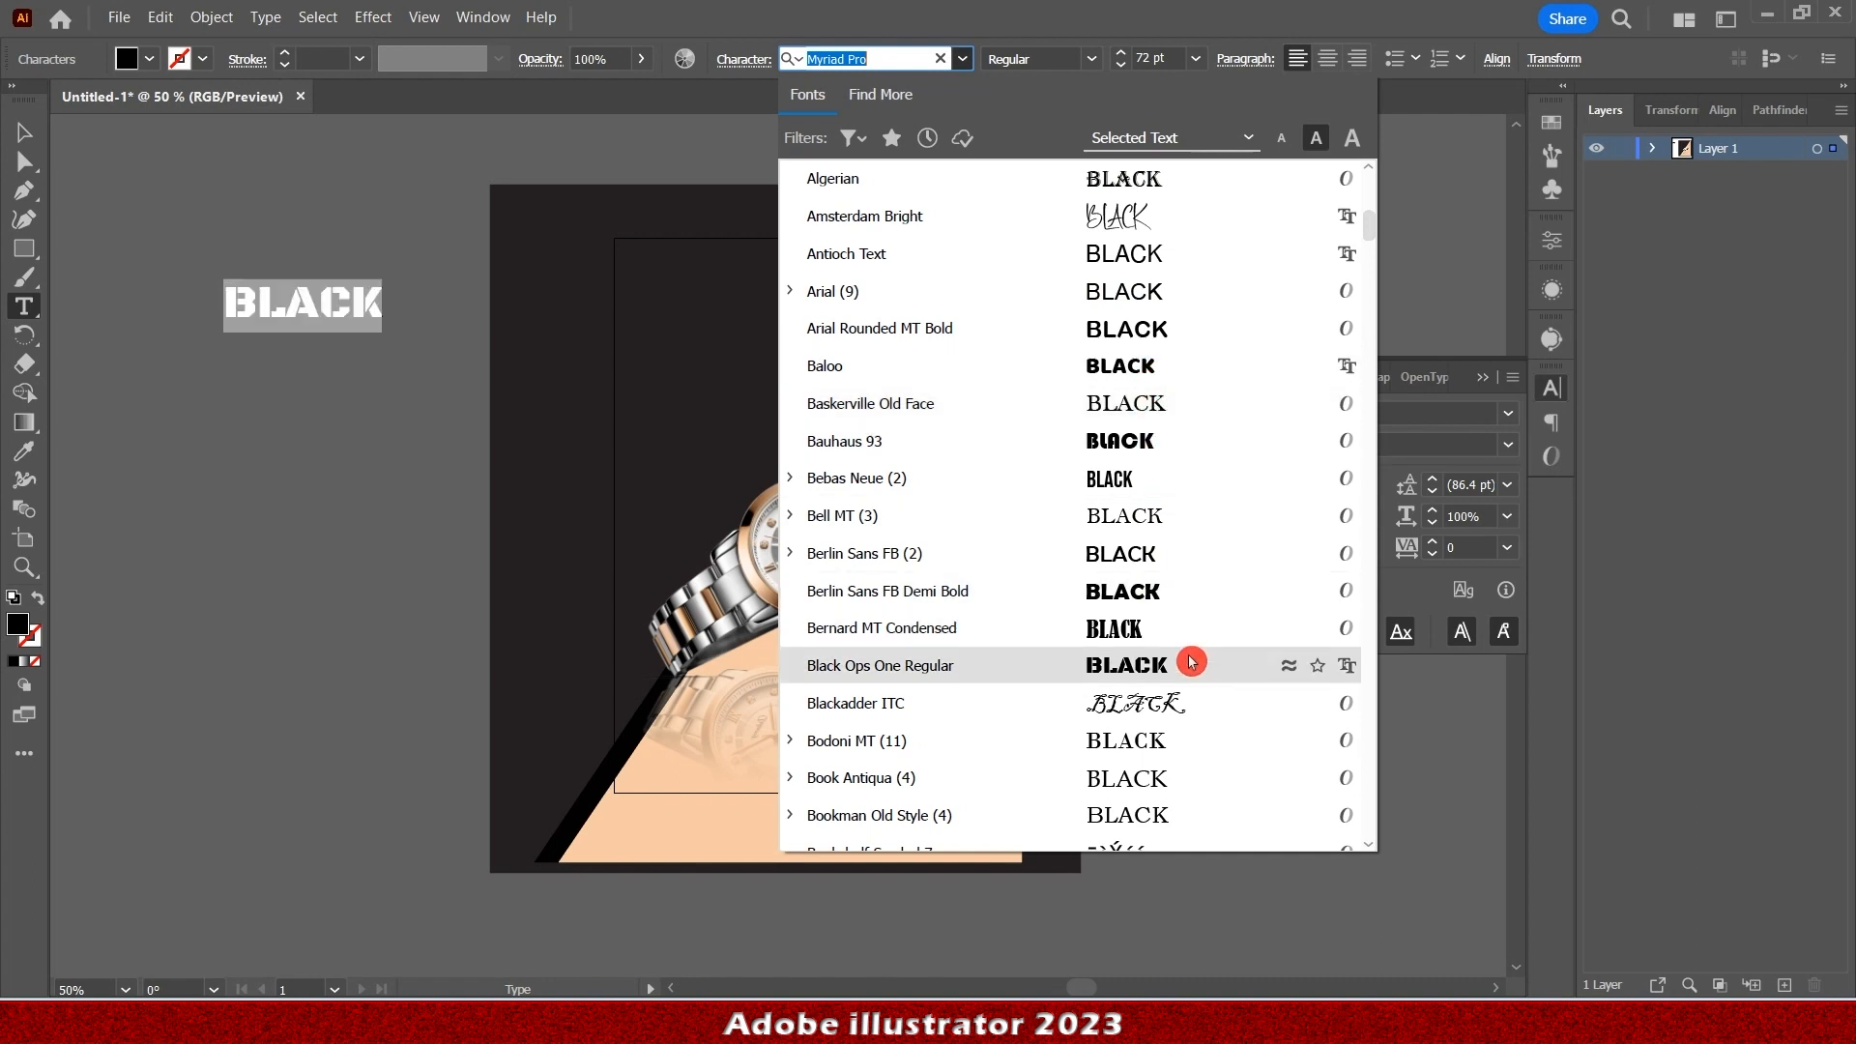
{"action": "scroll", "coordinate": [1196, 750], "scroll_direction": "down", "scroll_amount": 6}
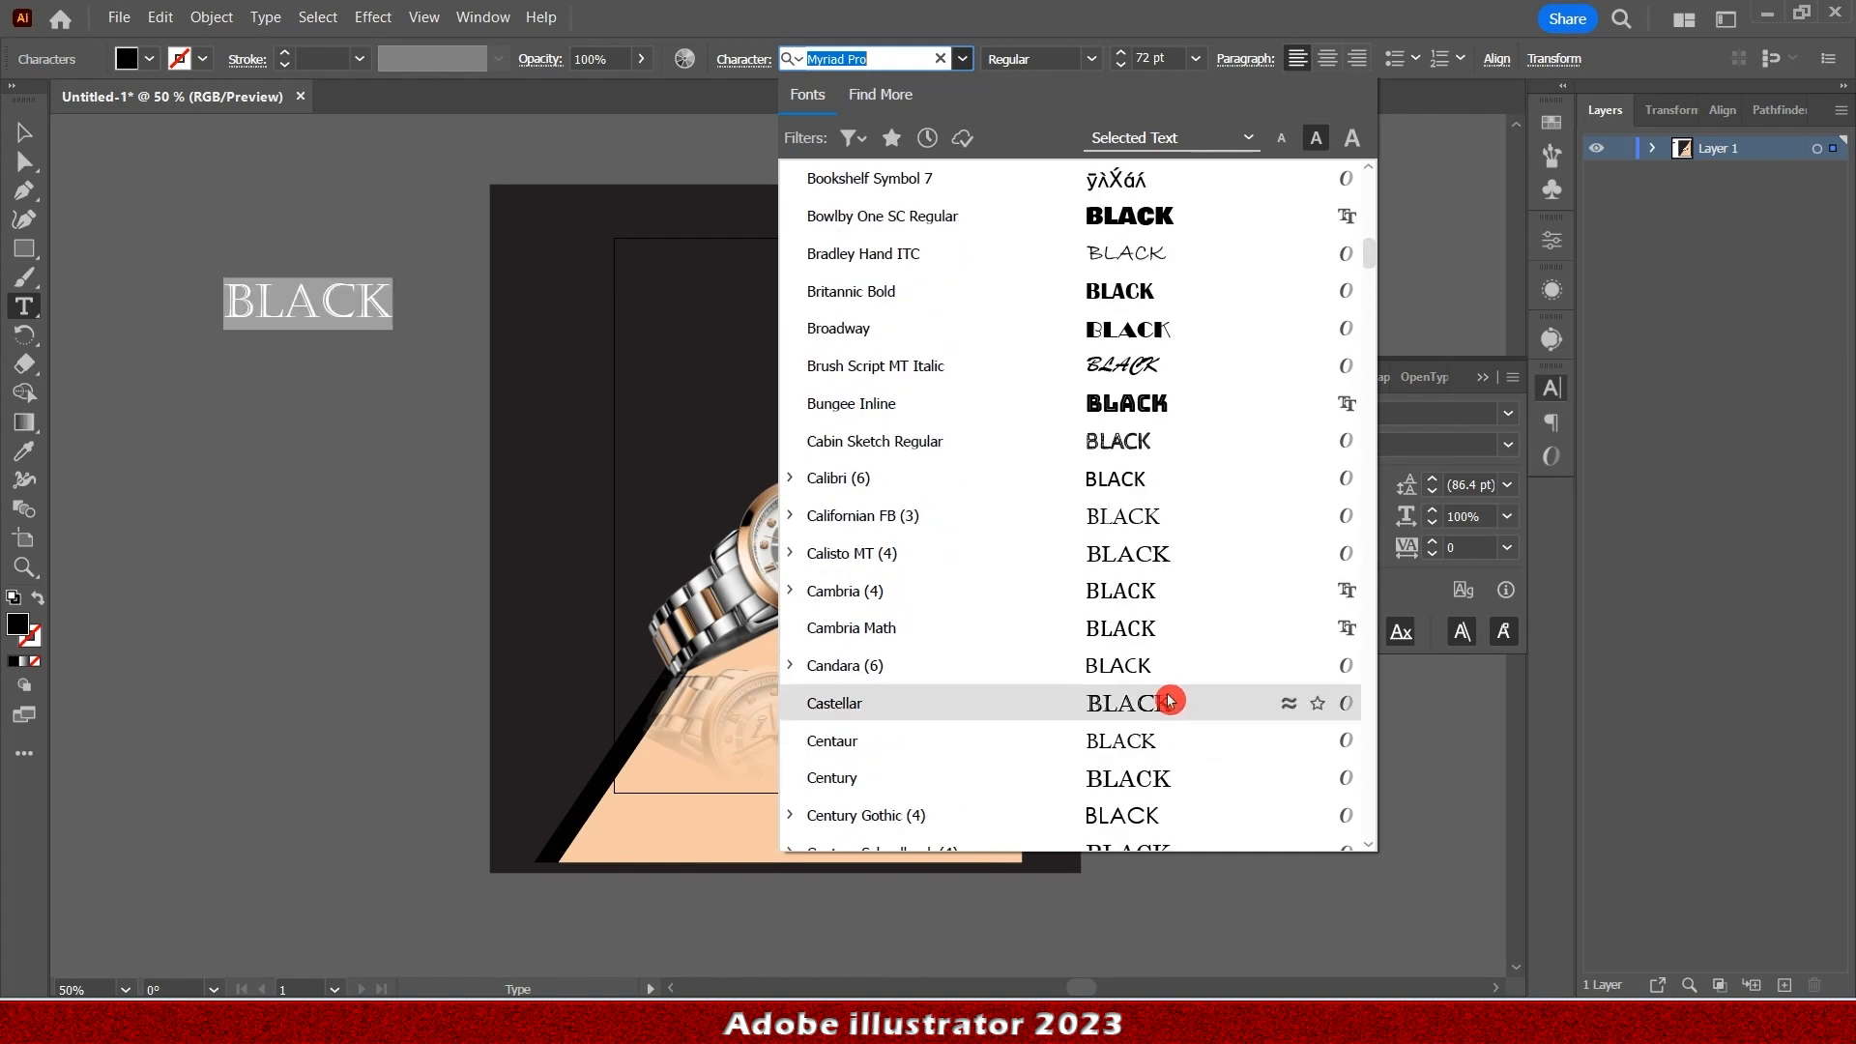
{"action": "scroll", "coordinate": [1135, 597], "scroll_direction": "down", "scroll_amount": 10}
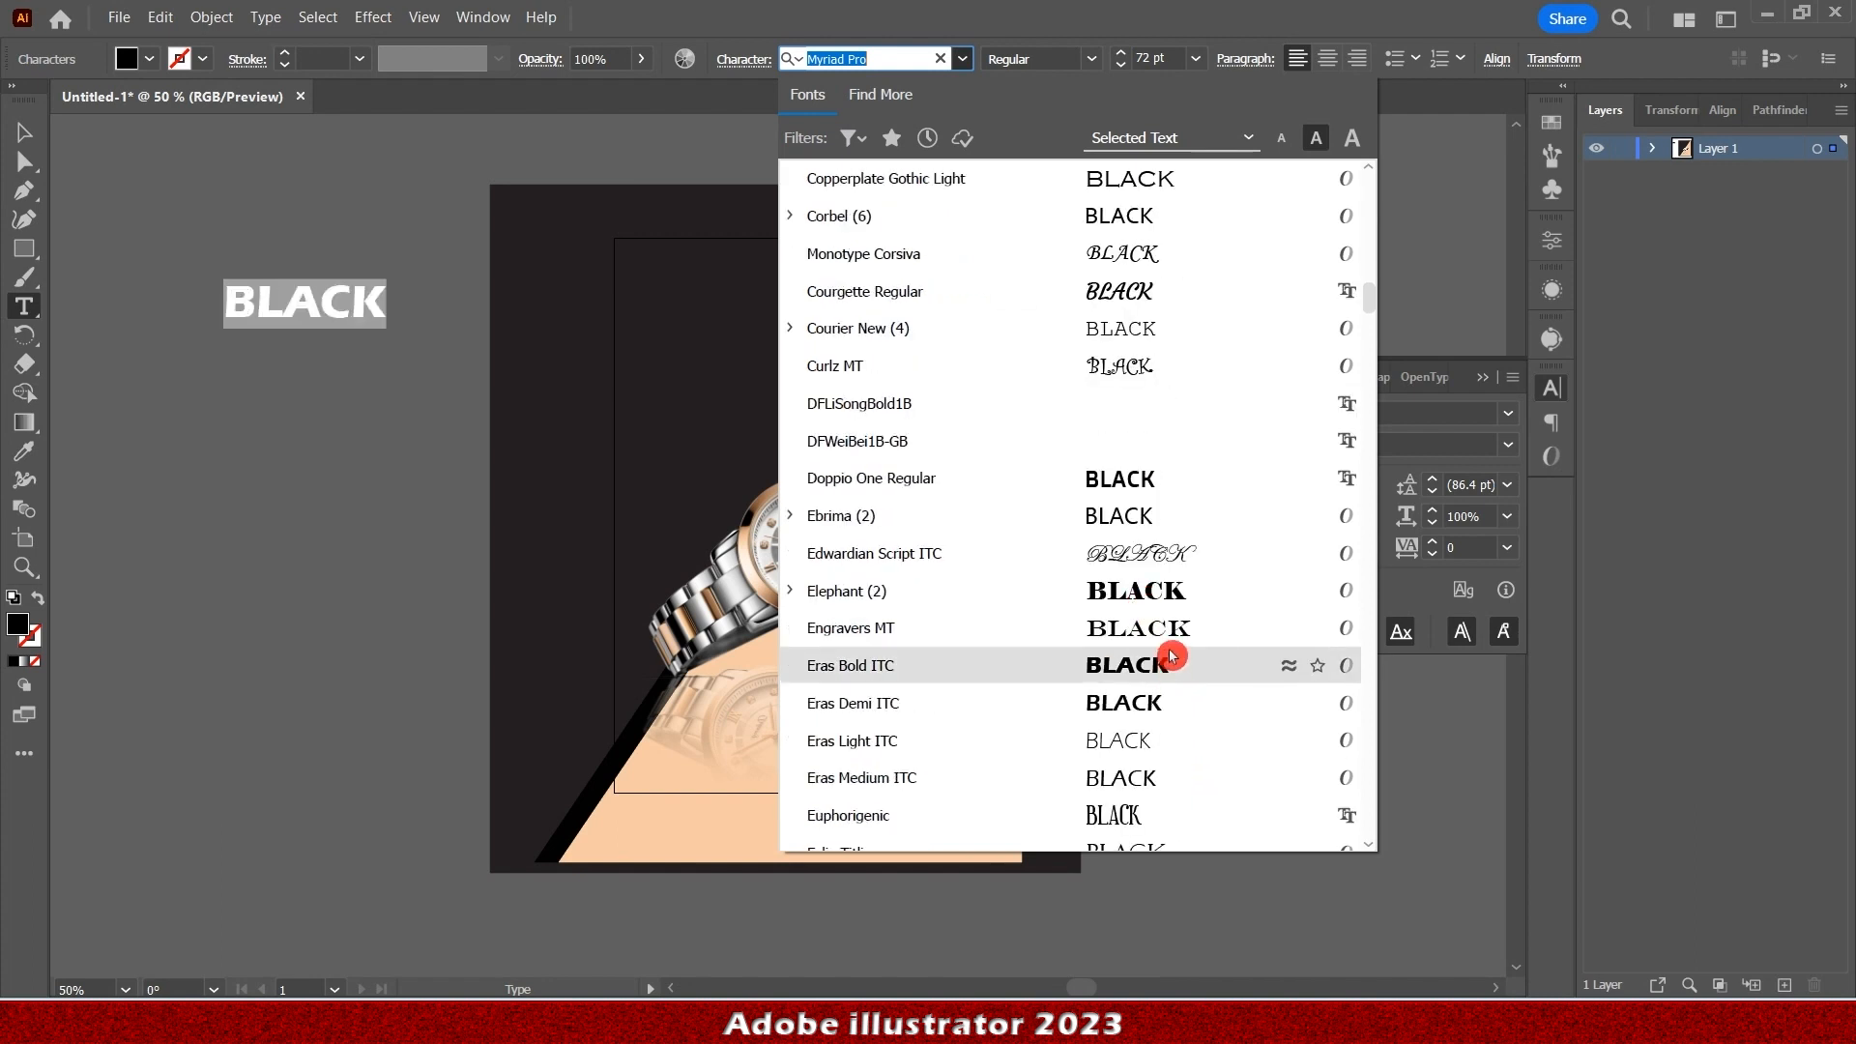
{"action": "scroll", "coordinate": [1177, 600], "scroll_direction": "down", "scroll_amount": 6}
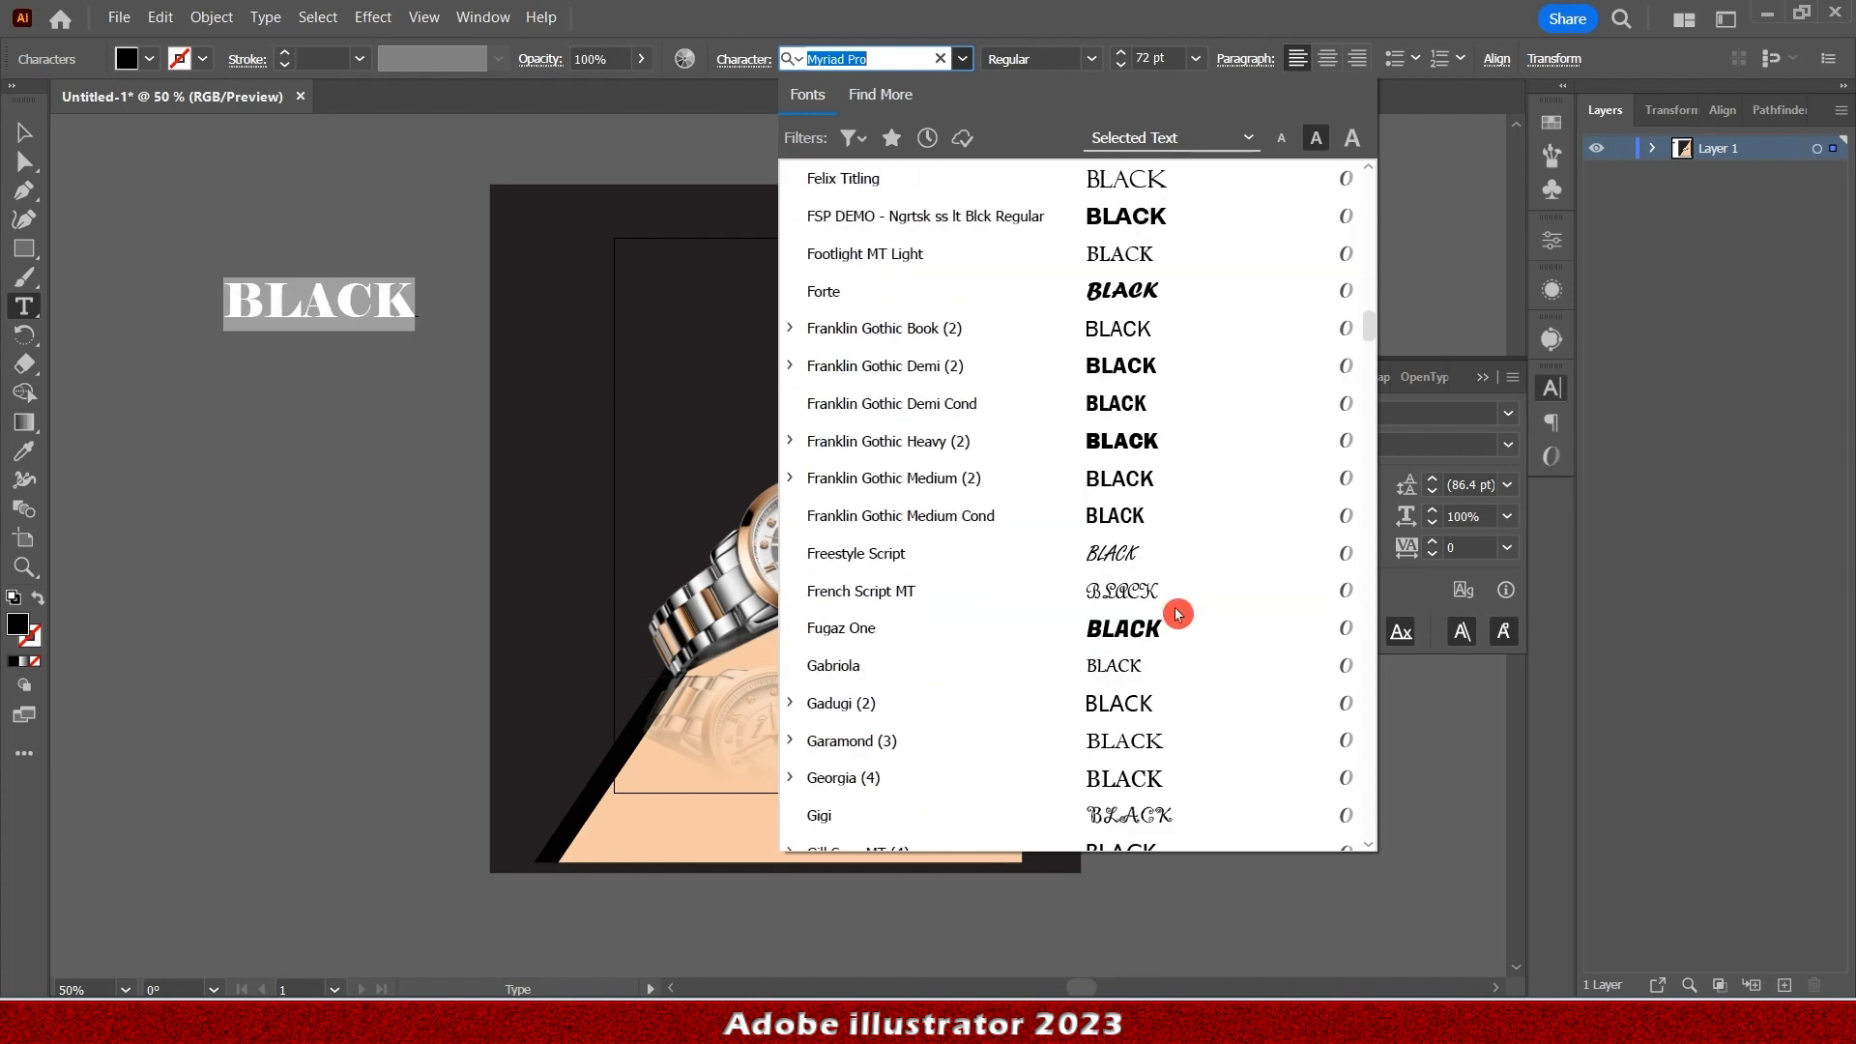
{"action": "scroll", "coordinate": [1175, 630], "scroll_direction": "down", "scroll_amount": 10}
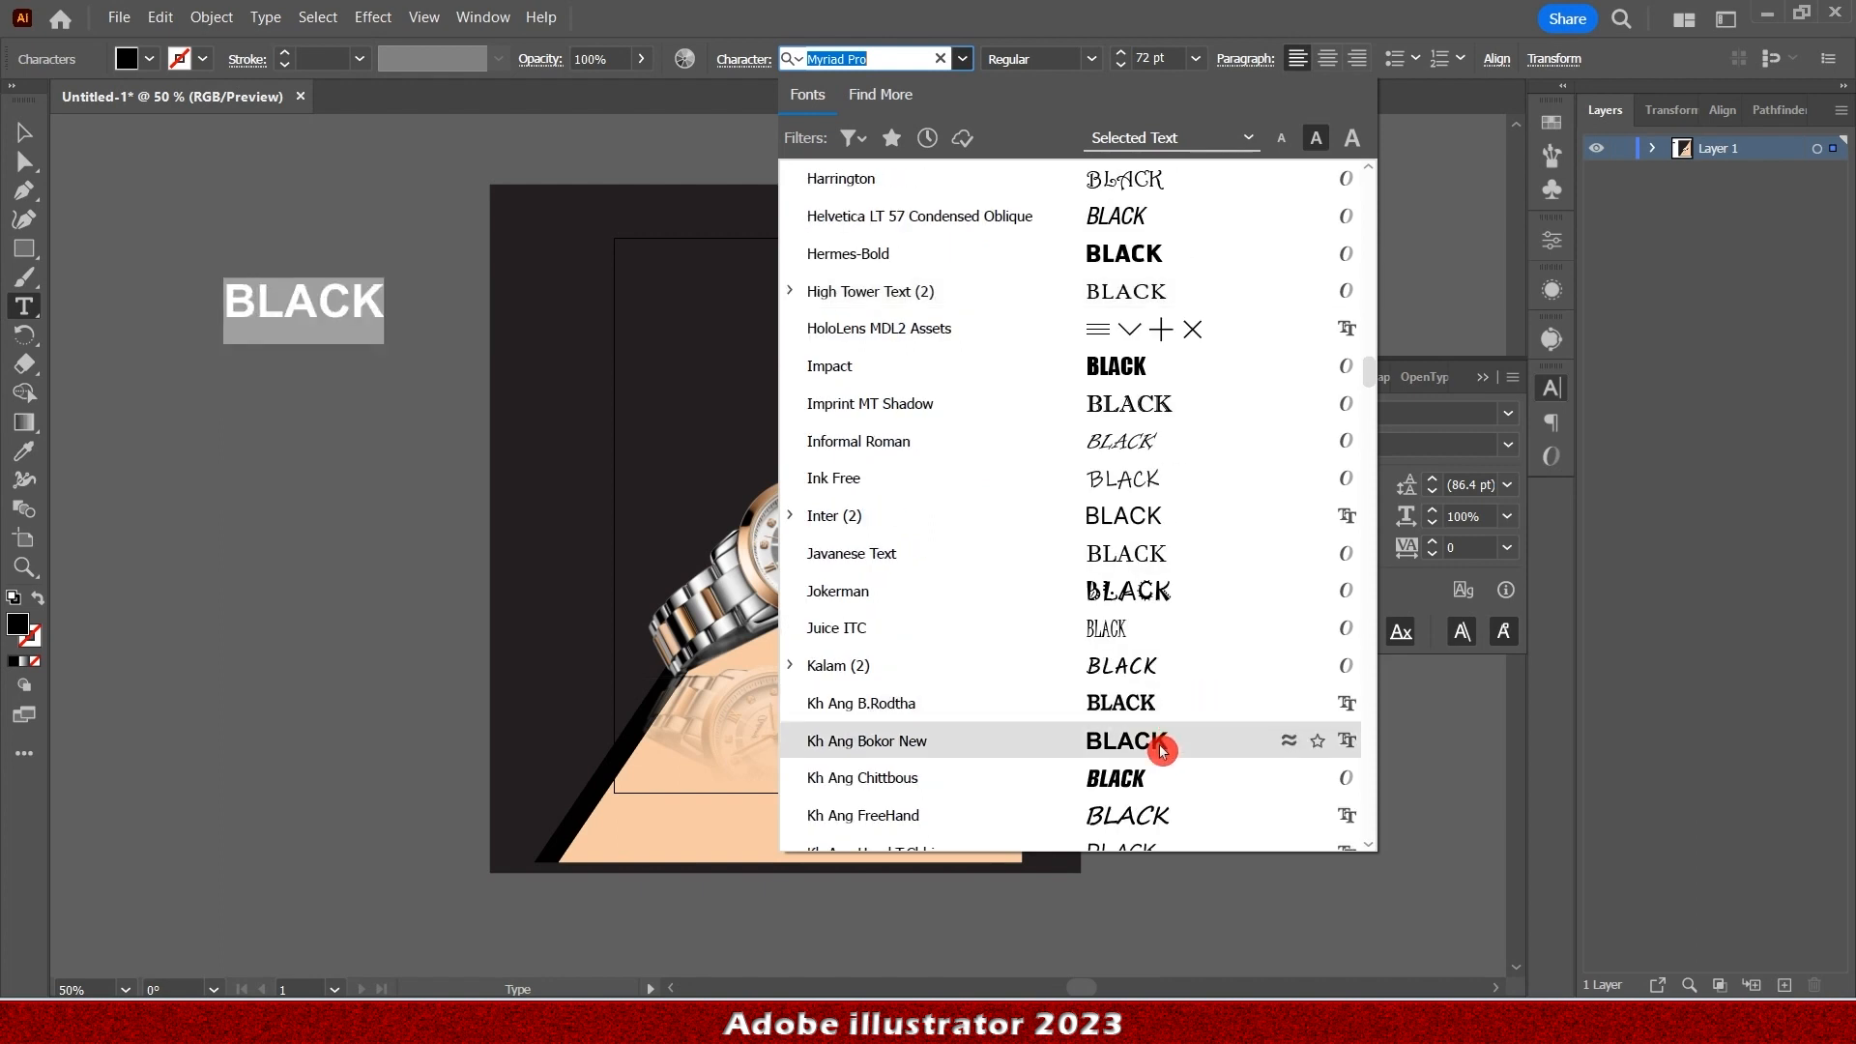
{"action": "scroll", "coordinate": [1166, 747], "scroll_direction": "up", "scroll_amount": 20}
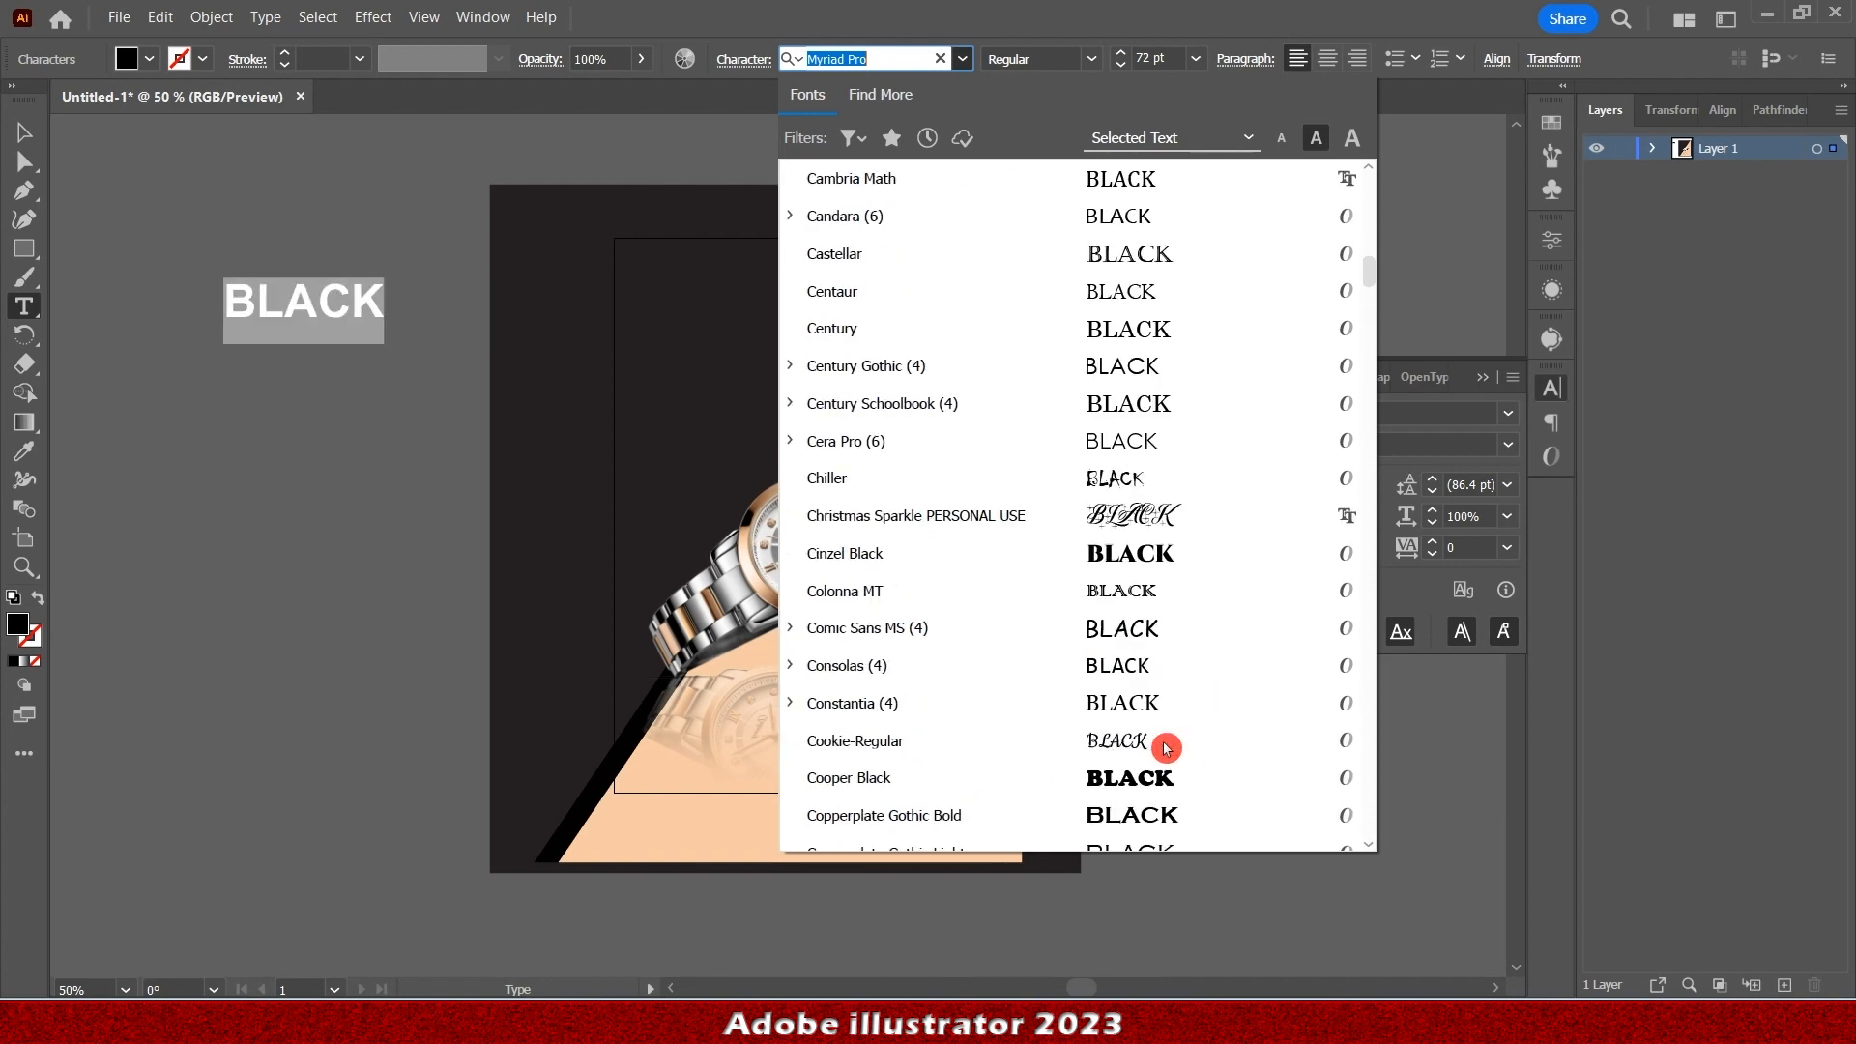
{"action": "scroll", "coordinate": [1166, 747], "scroll_direction": "down", "scroll_amount": 5}
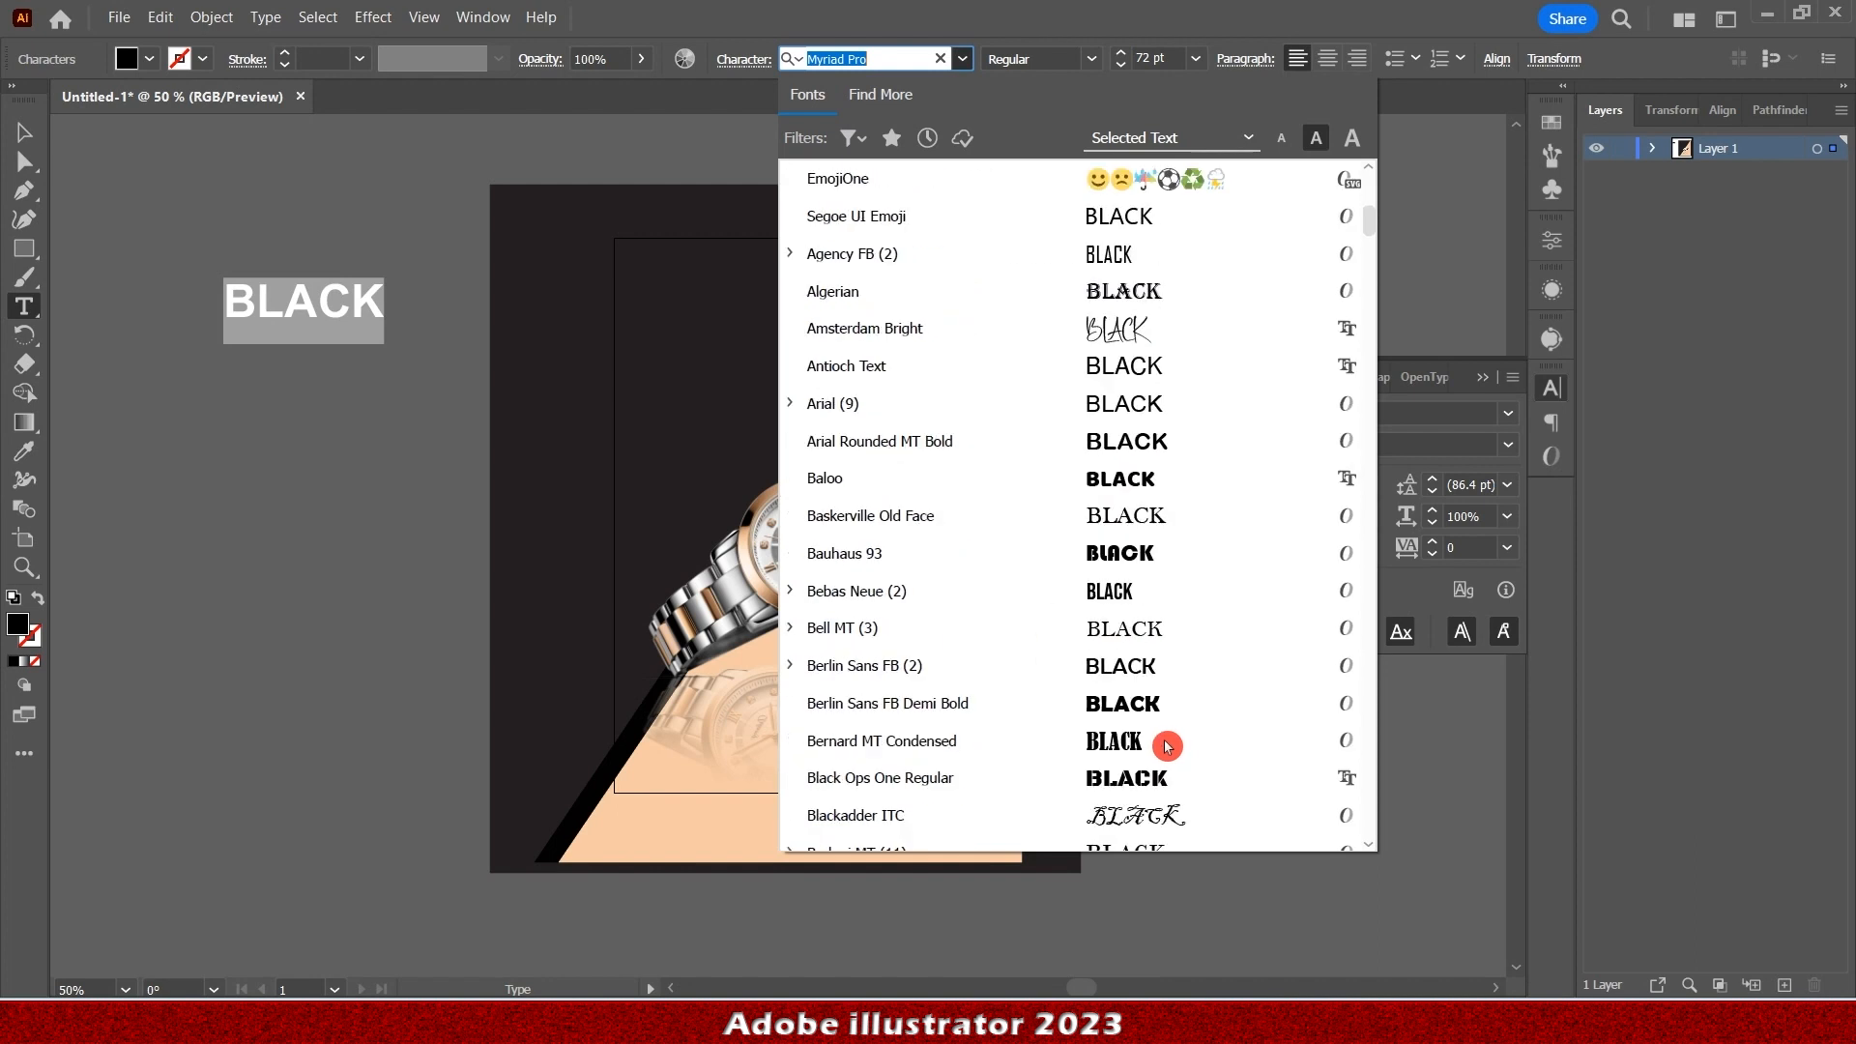
{"action": "left_click", "coordinate": [1184, 536]}
{"action": "left_click", "coordinate": [24, 133]}
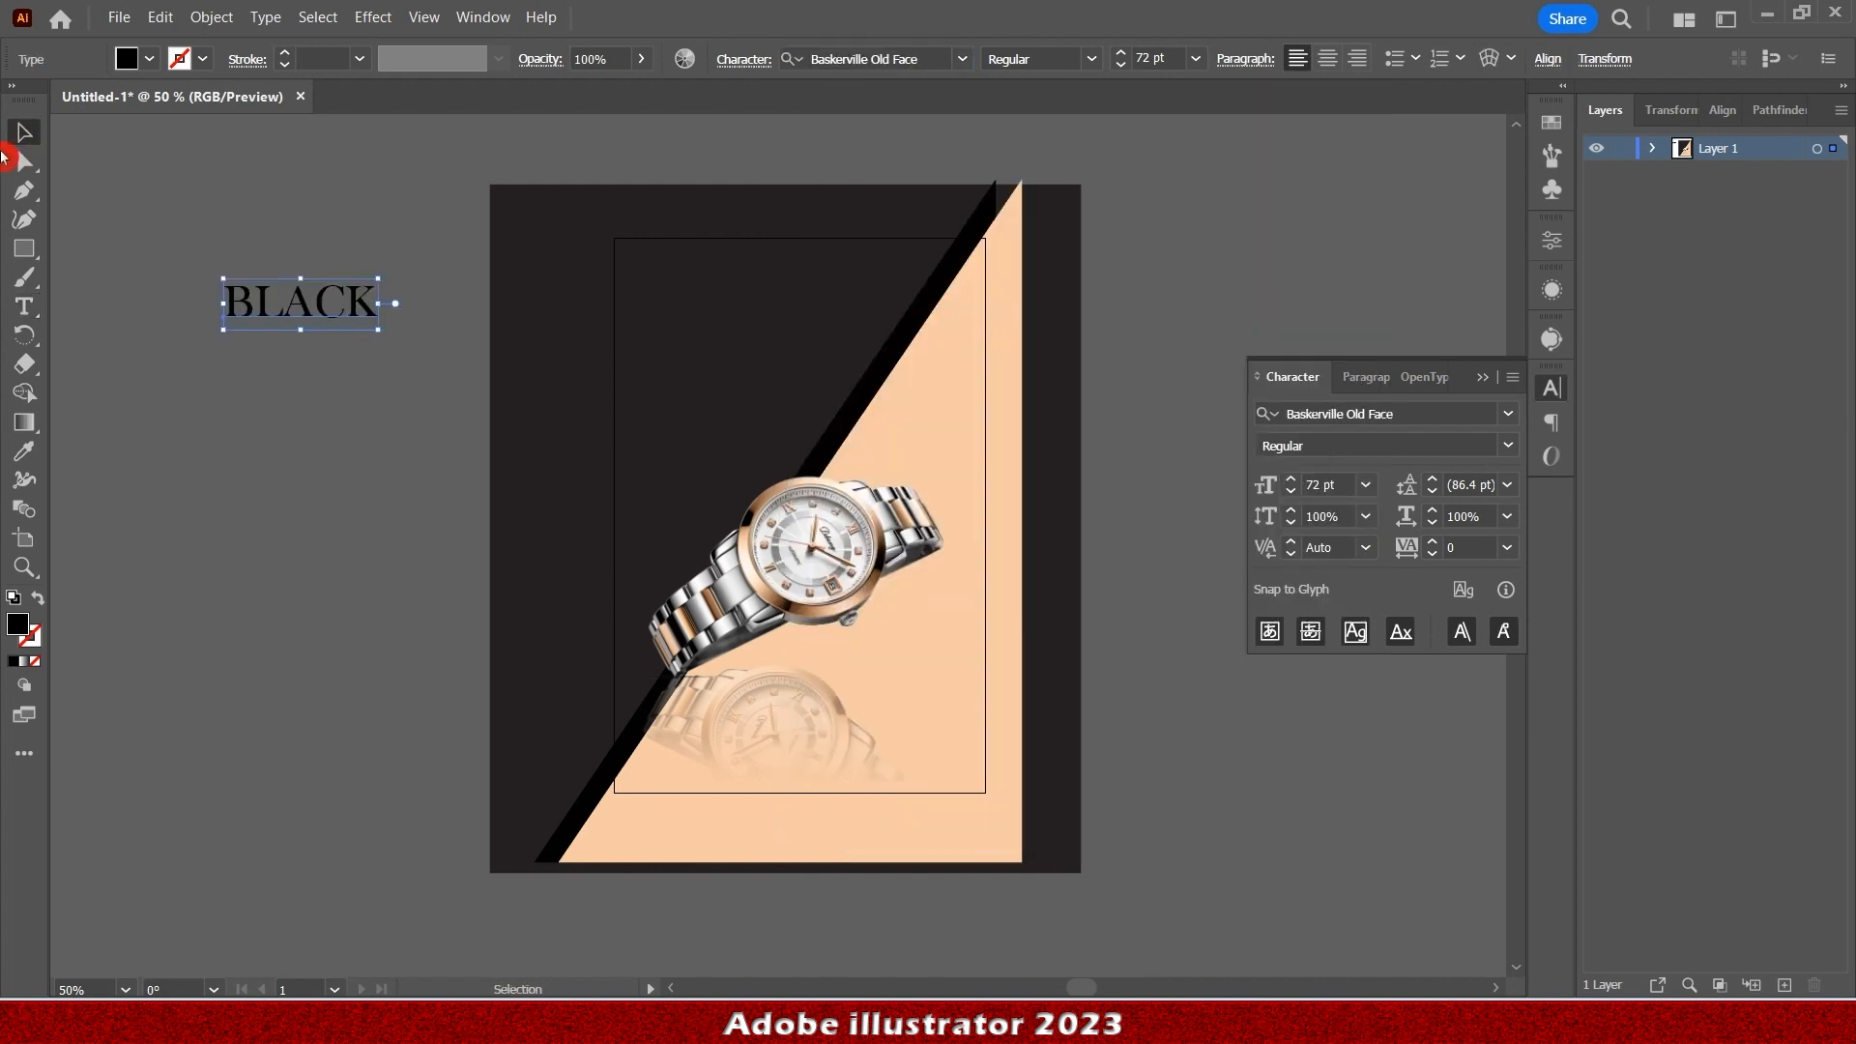
Duplicate the "BLACK" text directly below the original and change the copy's wording to "FRIDAY".
{"action": "key", "text": "ctrl+v"}
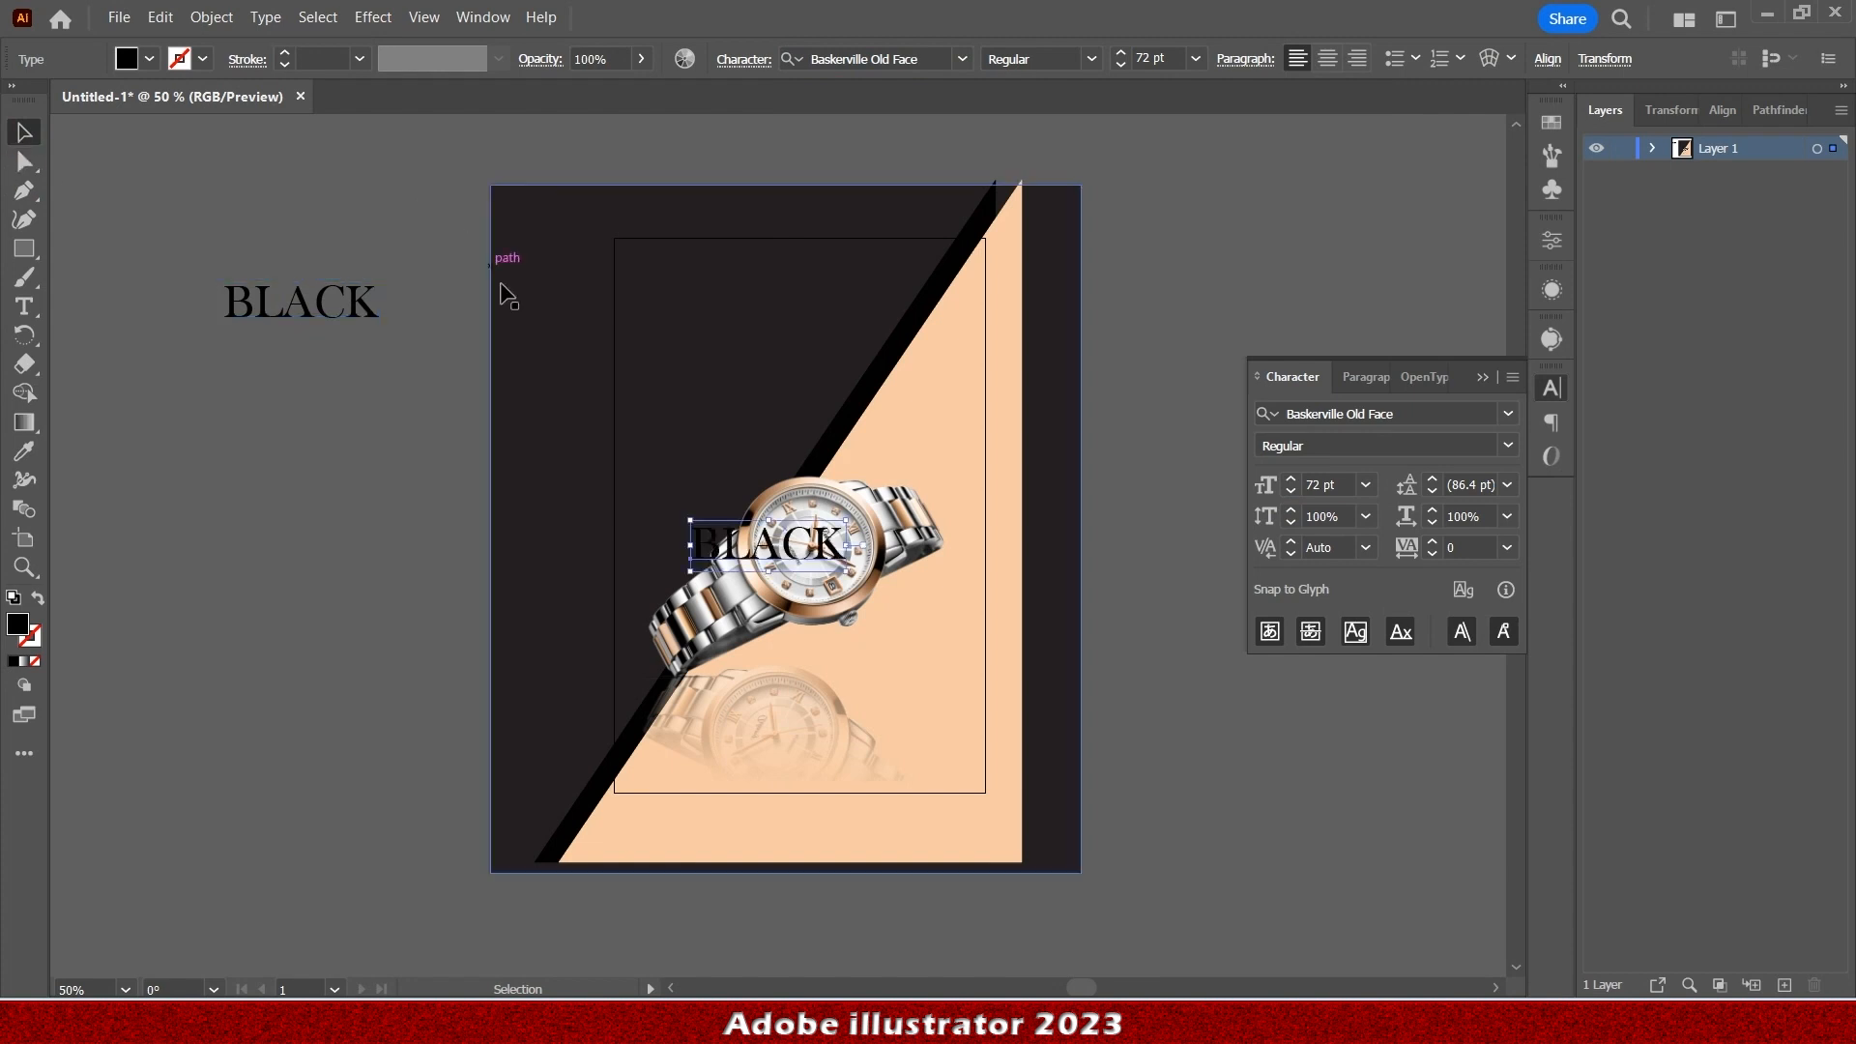
{"action": "left_click_drag", "start_coordinate": [713, 520], "coordinate": [323, 345]}
{"action": "double_click", "coordinate": [323, 345]}
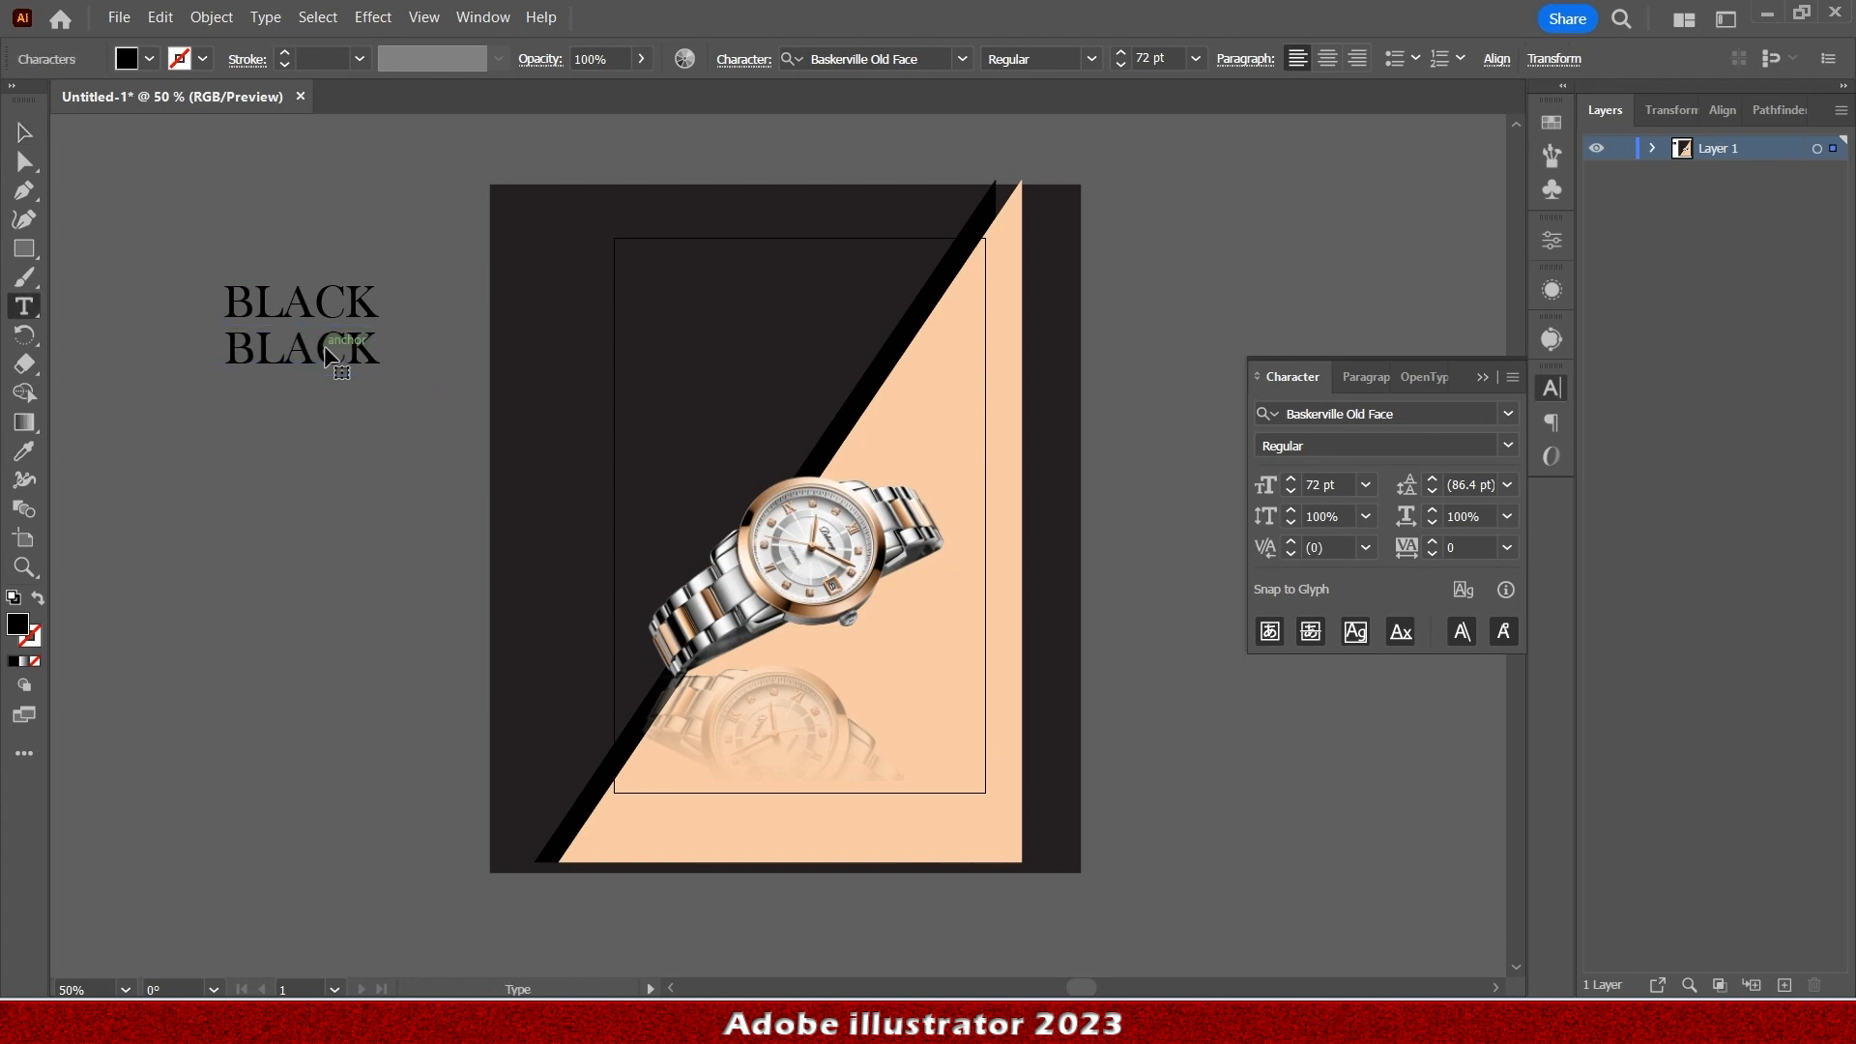
{"action": "double_click", "coordinate": [323, 345]}
{"action": "type", "text": "FRIDAY"}
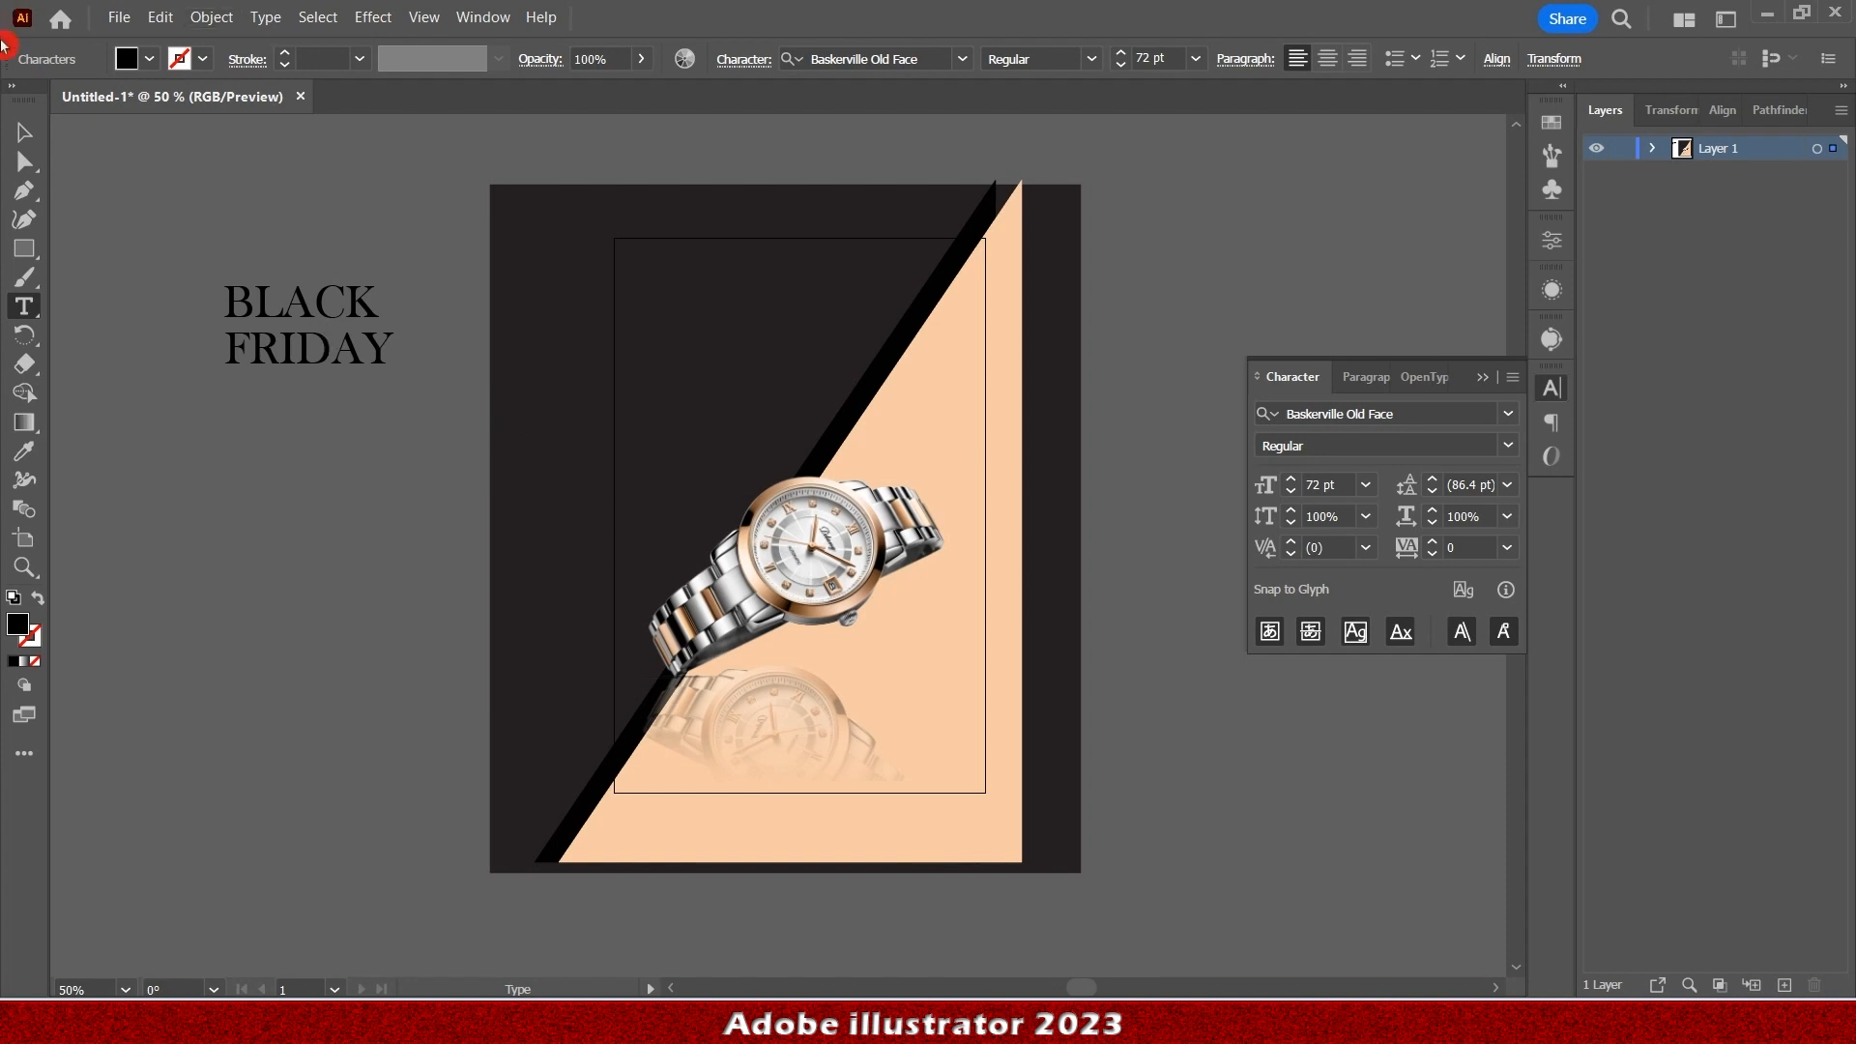
{"action": "left_click", "coordinate": [17, 138]}
{"action": "left_click", "coordinate": [285, 176]}
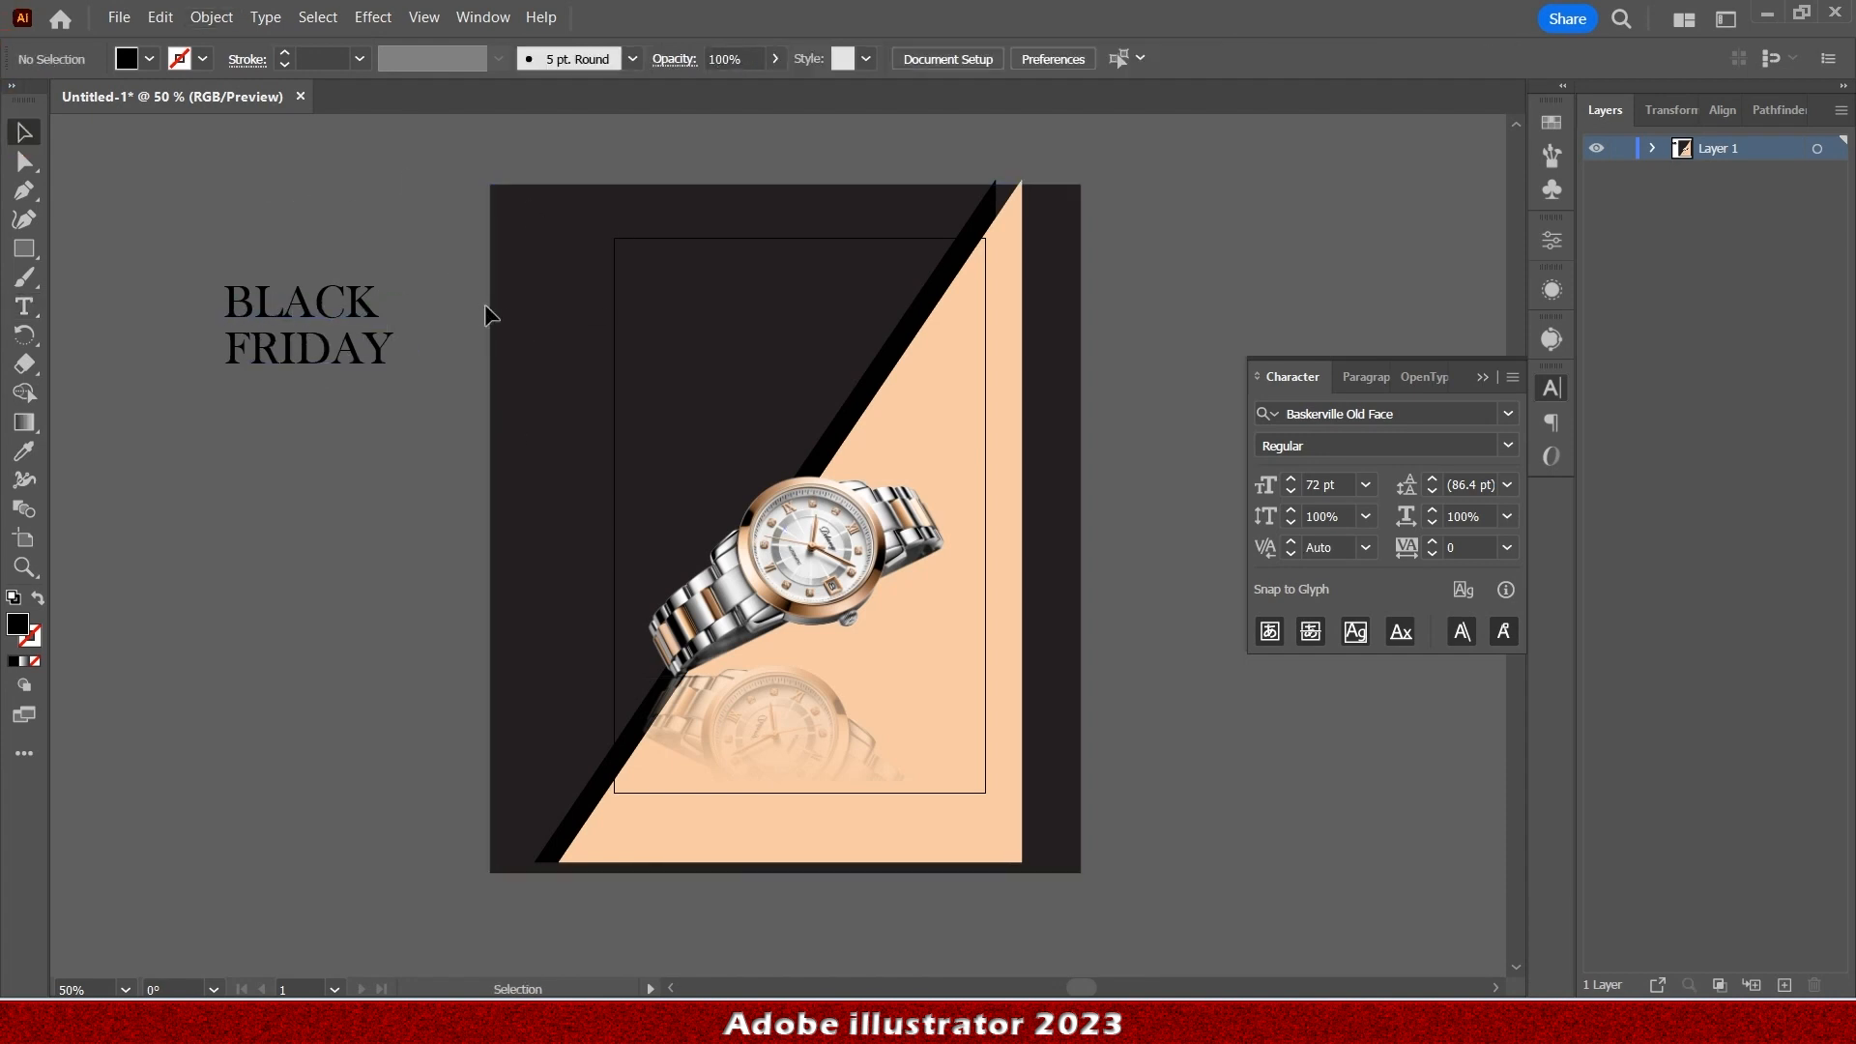
Group the "BLACK" and "FRIDAY" text lines.
{"action": "left_click", "coordinate": [312, 348]}
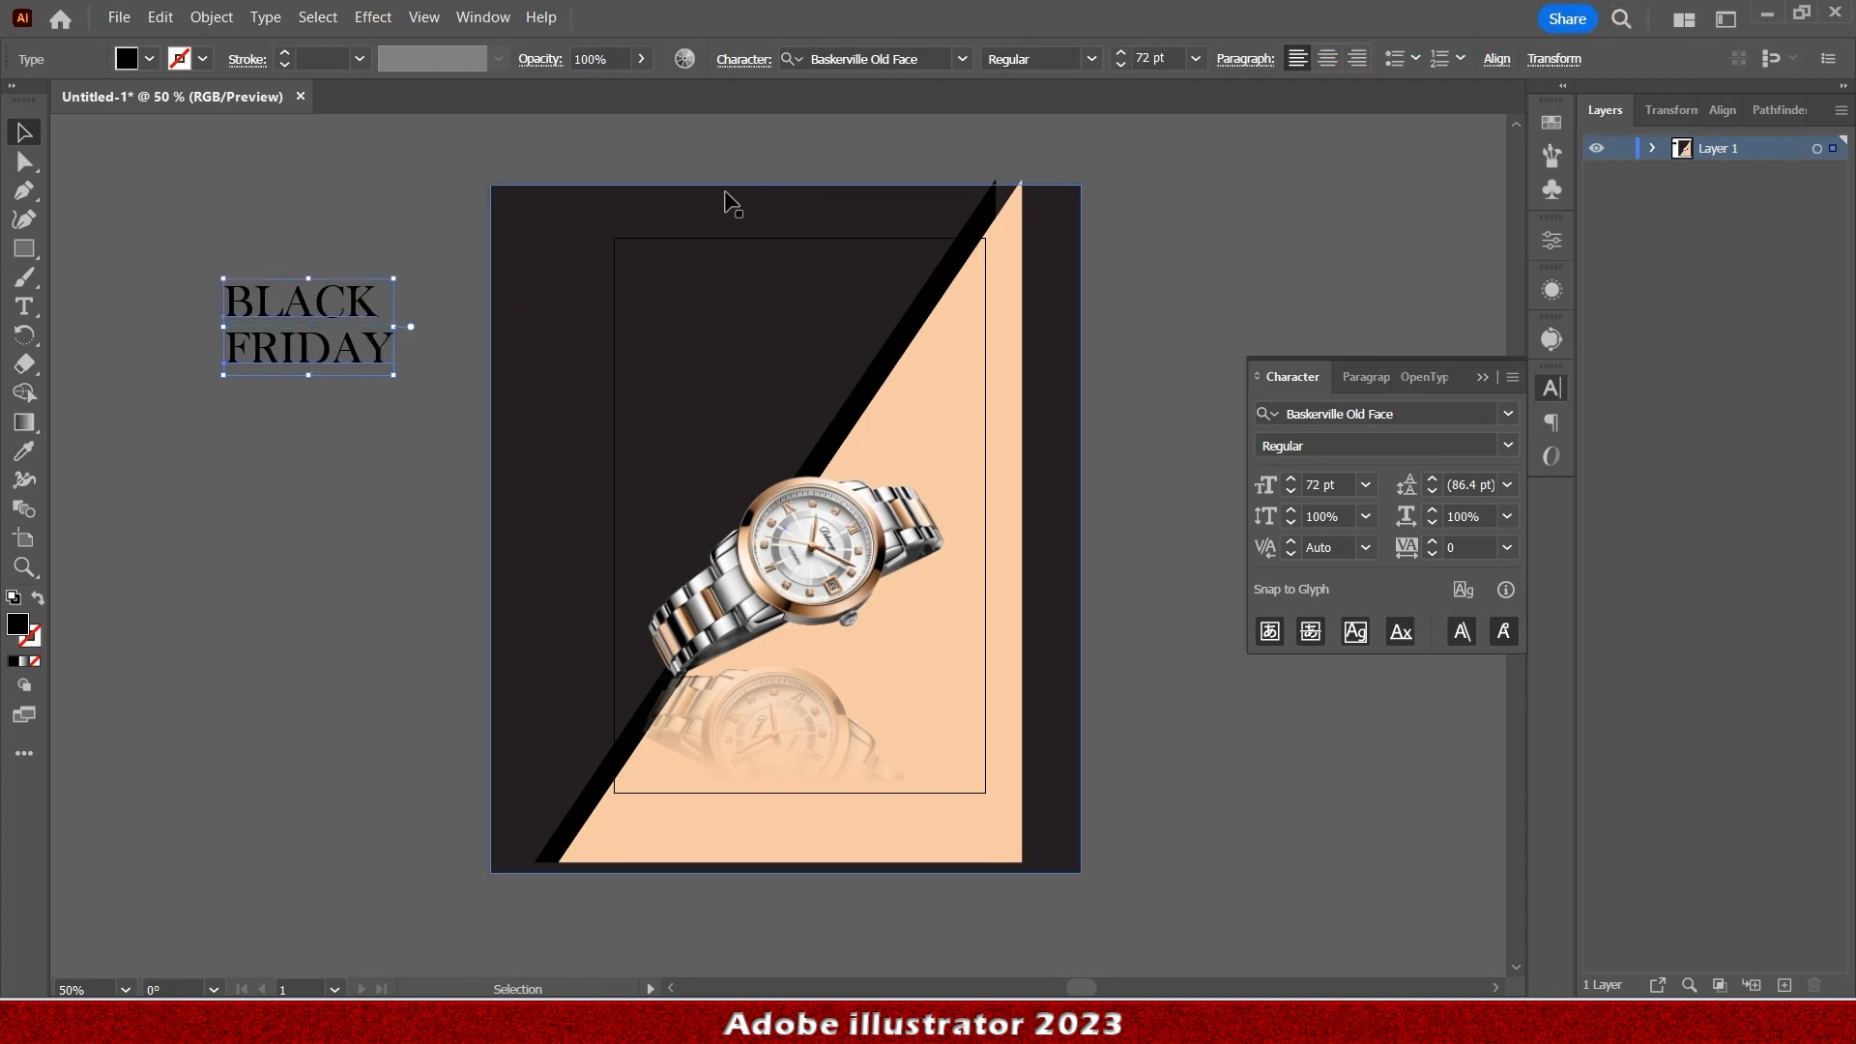
{"action": "key", "text": "a"}
{"action": "key", "text": "v"}
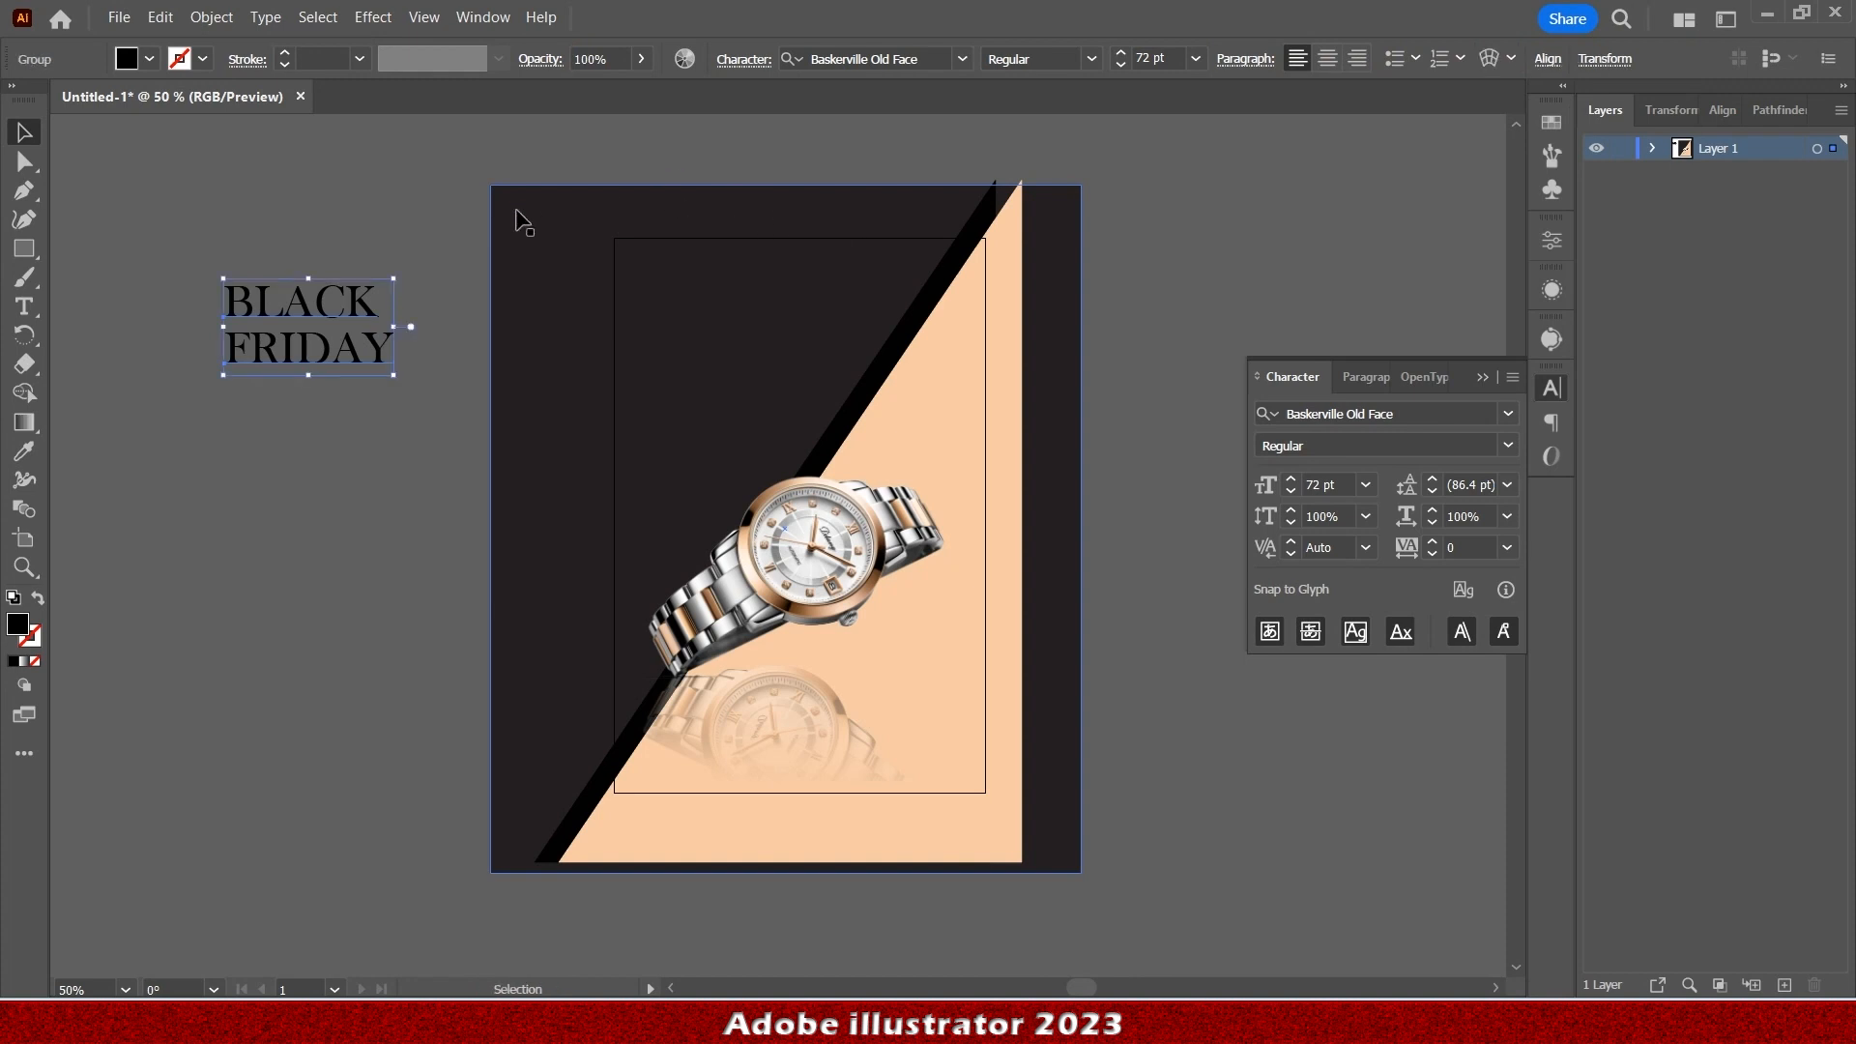
{"action": "left_click", "coordinate": [356, 206]}
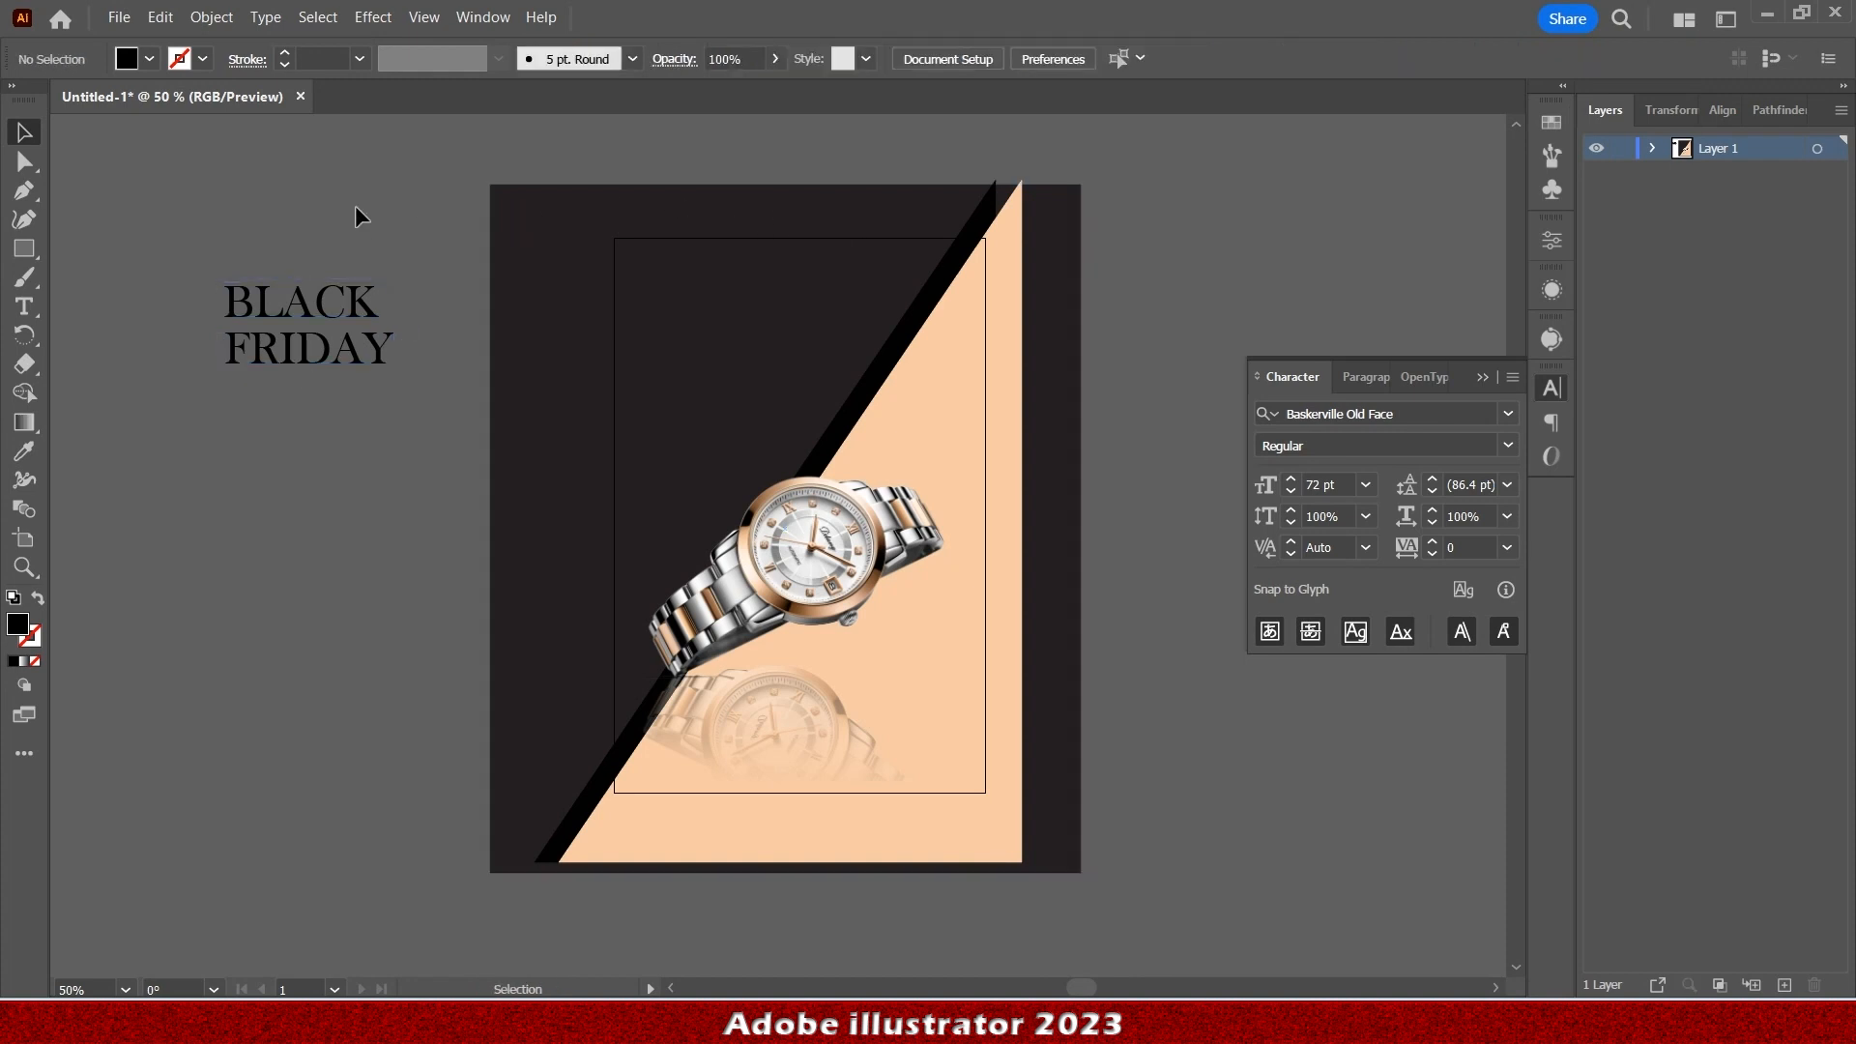
Enlarge "BLACK" inside the text group to match the width of "FRIDAY", and leave isolation mode with the whole group selected.
{"action": "left_click", "coordinate": [366, 350]}
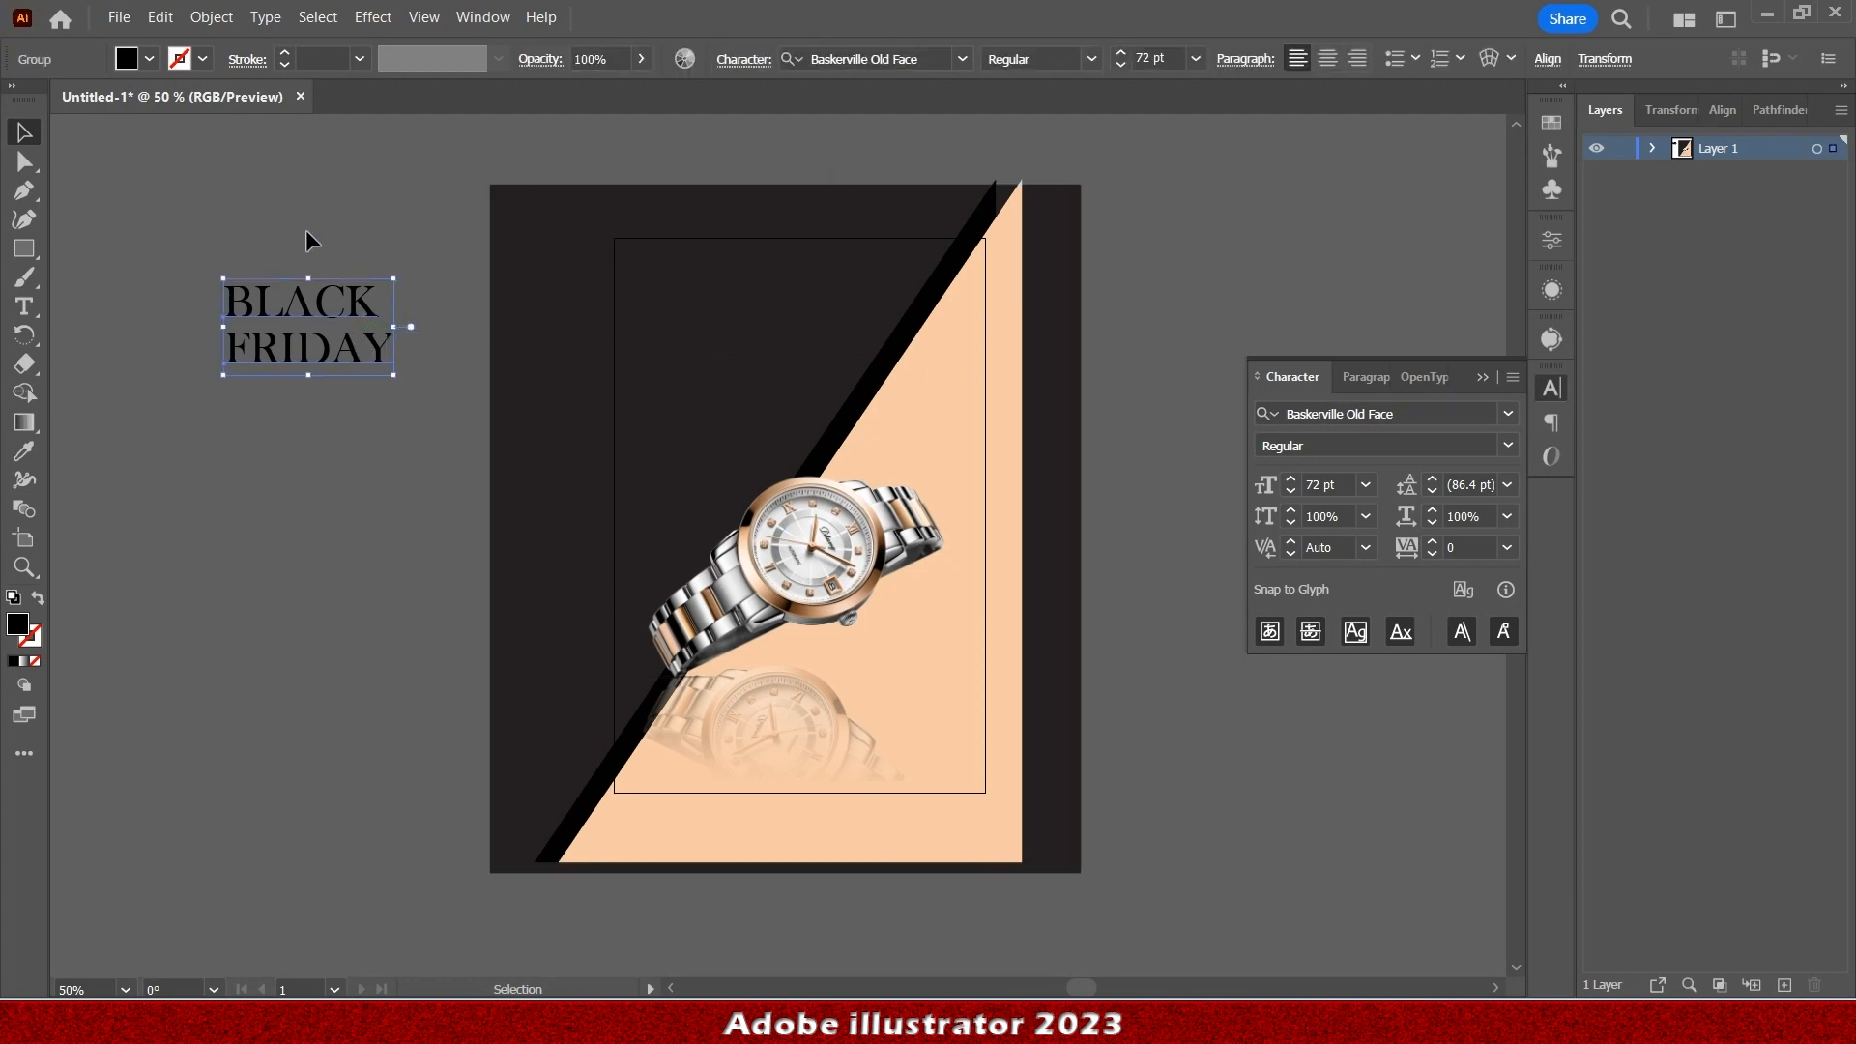
{"action": "double_click", "coordinate": [309, 322]}
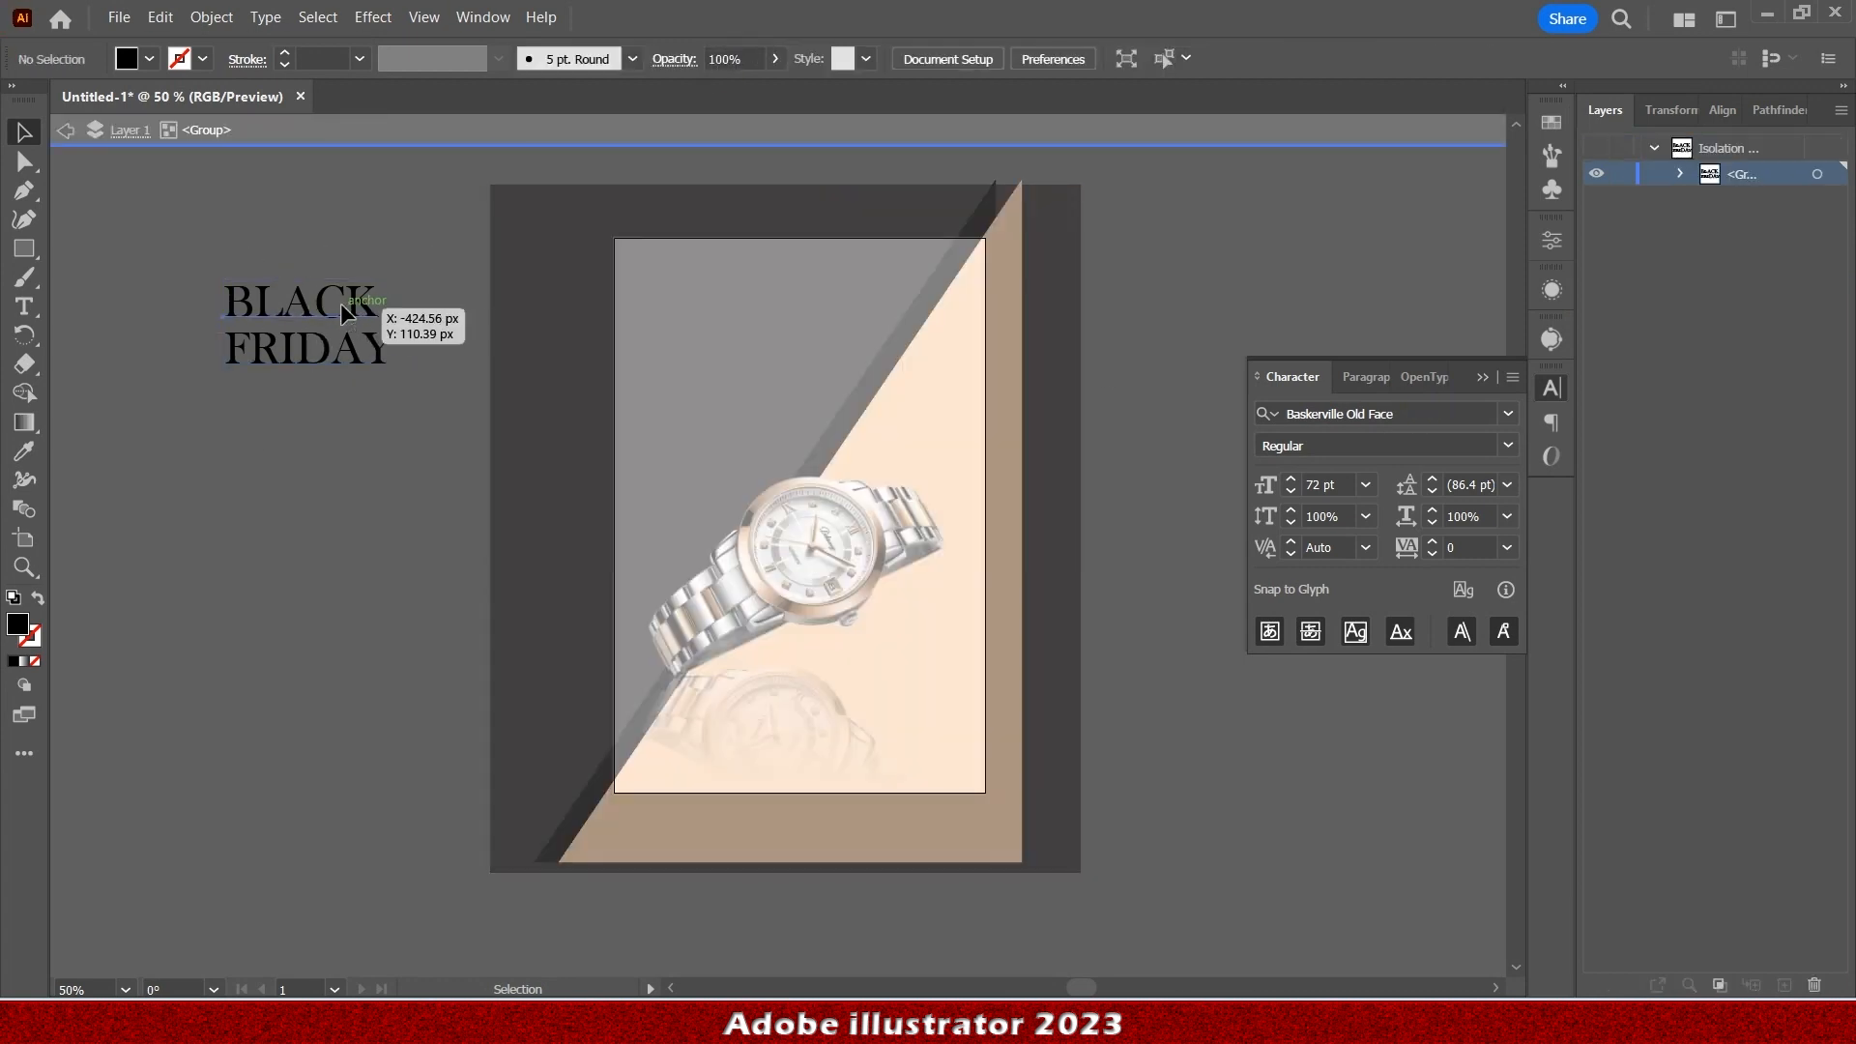
{"action": "left_click", "coordinate": [340, 303]}
{"action": "left_click_drag", "start_coordinate": [343, 311], "coordinate": [395, 307]}
{"action": "left_click", "coordinate": [755, 480]}
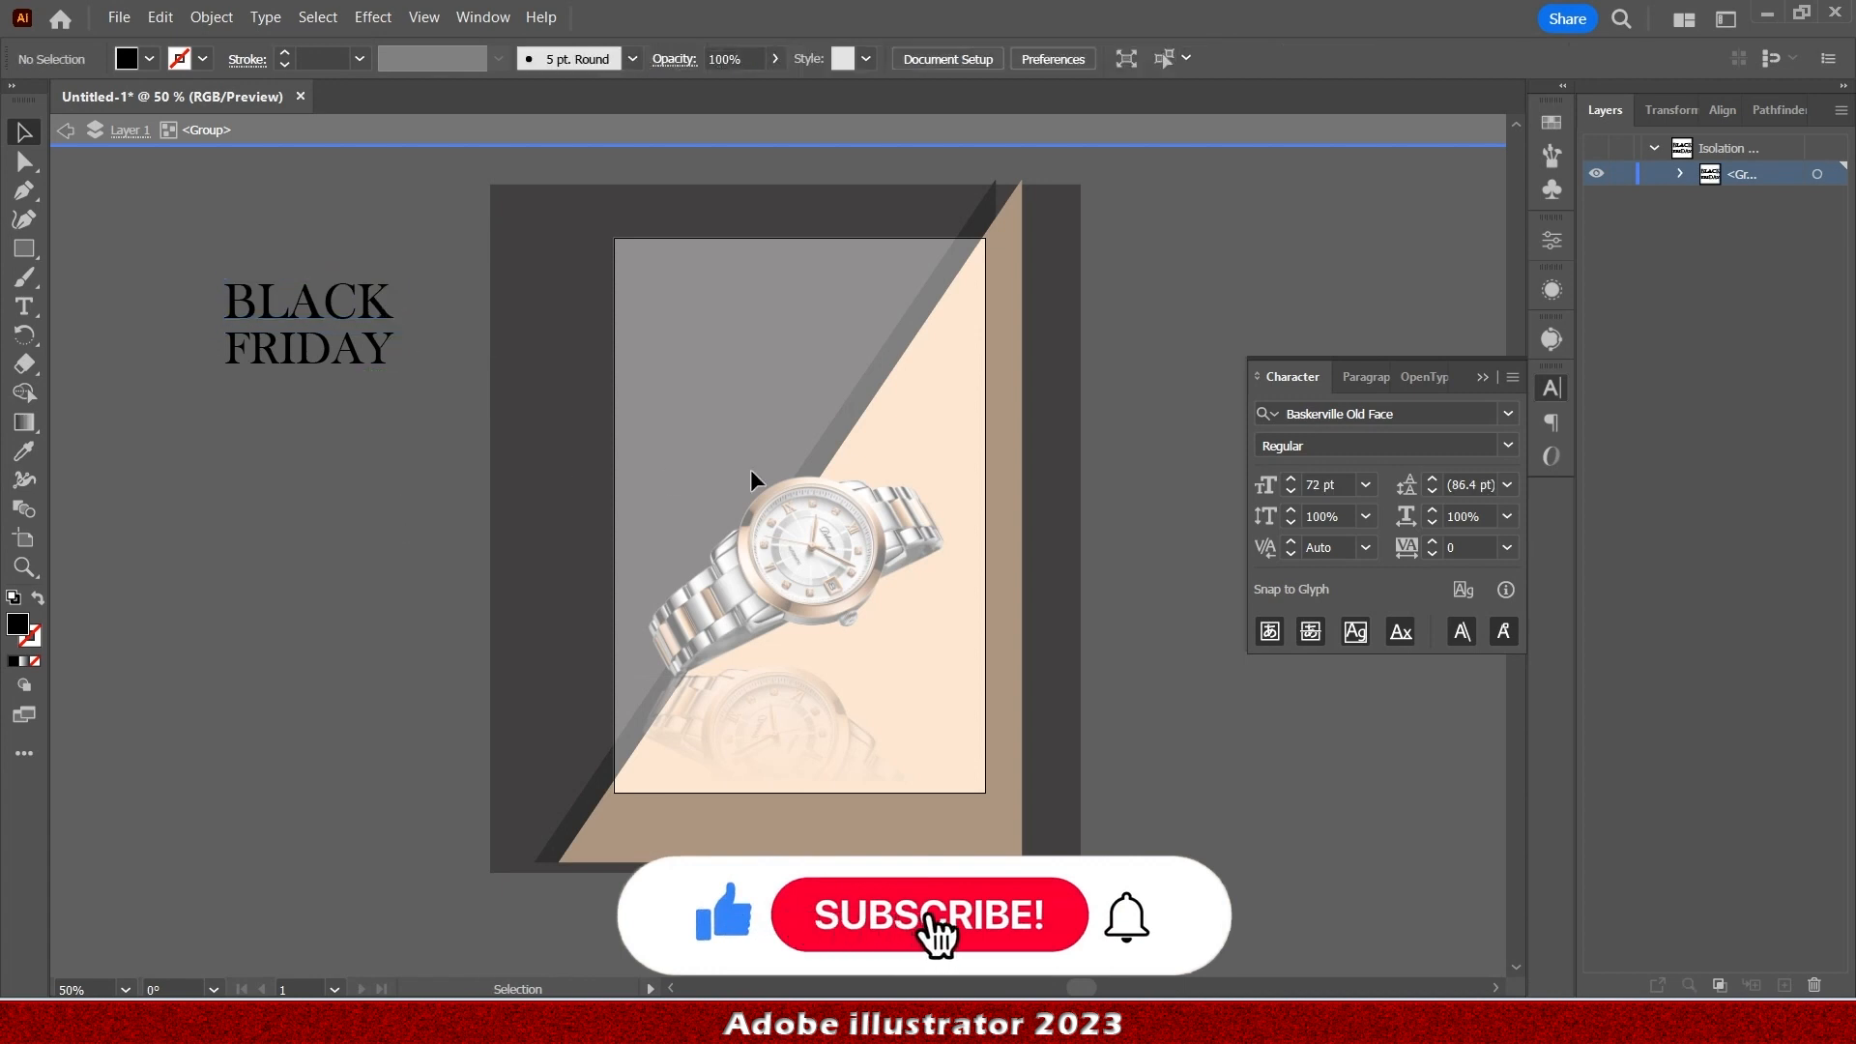
{"action": "left_click", "coordinate": [65, 132]}
{"action": "left_click", "coordinate": [66, 132]}
{"action": "left_click_drag", "start_coordinate": [148, 191], "coordinate": [416, 513]}
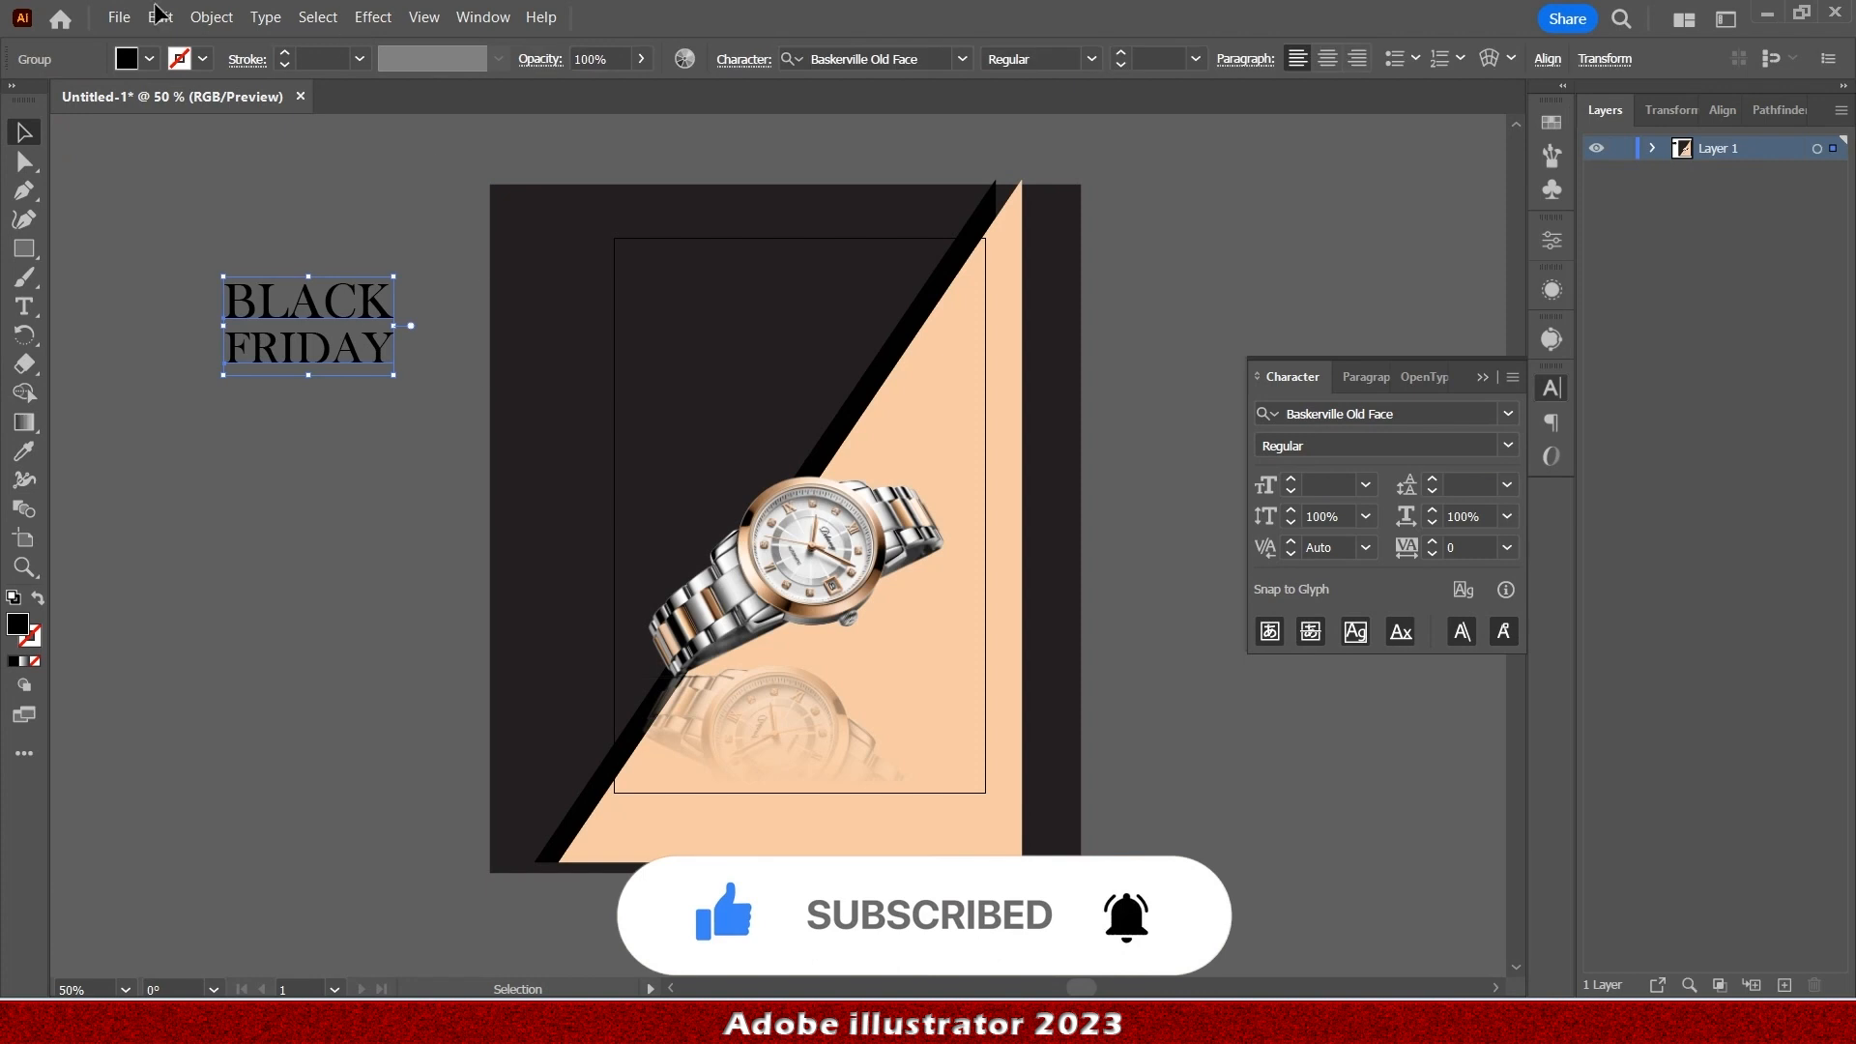
Fill the "BLACK FRIDAY" text group with white and place it inside the upper part of the poster frame.
{"action": "left_click", "coordinate": [127, 66]}
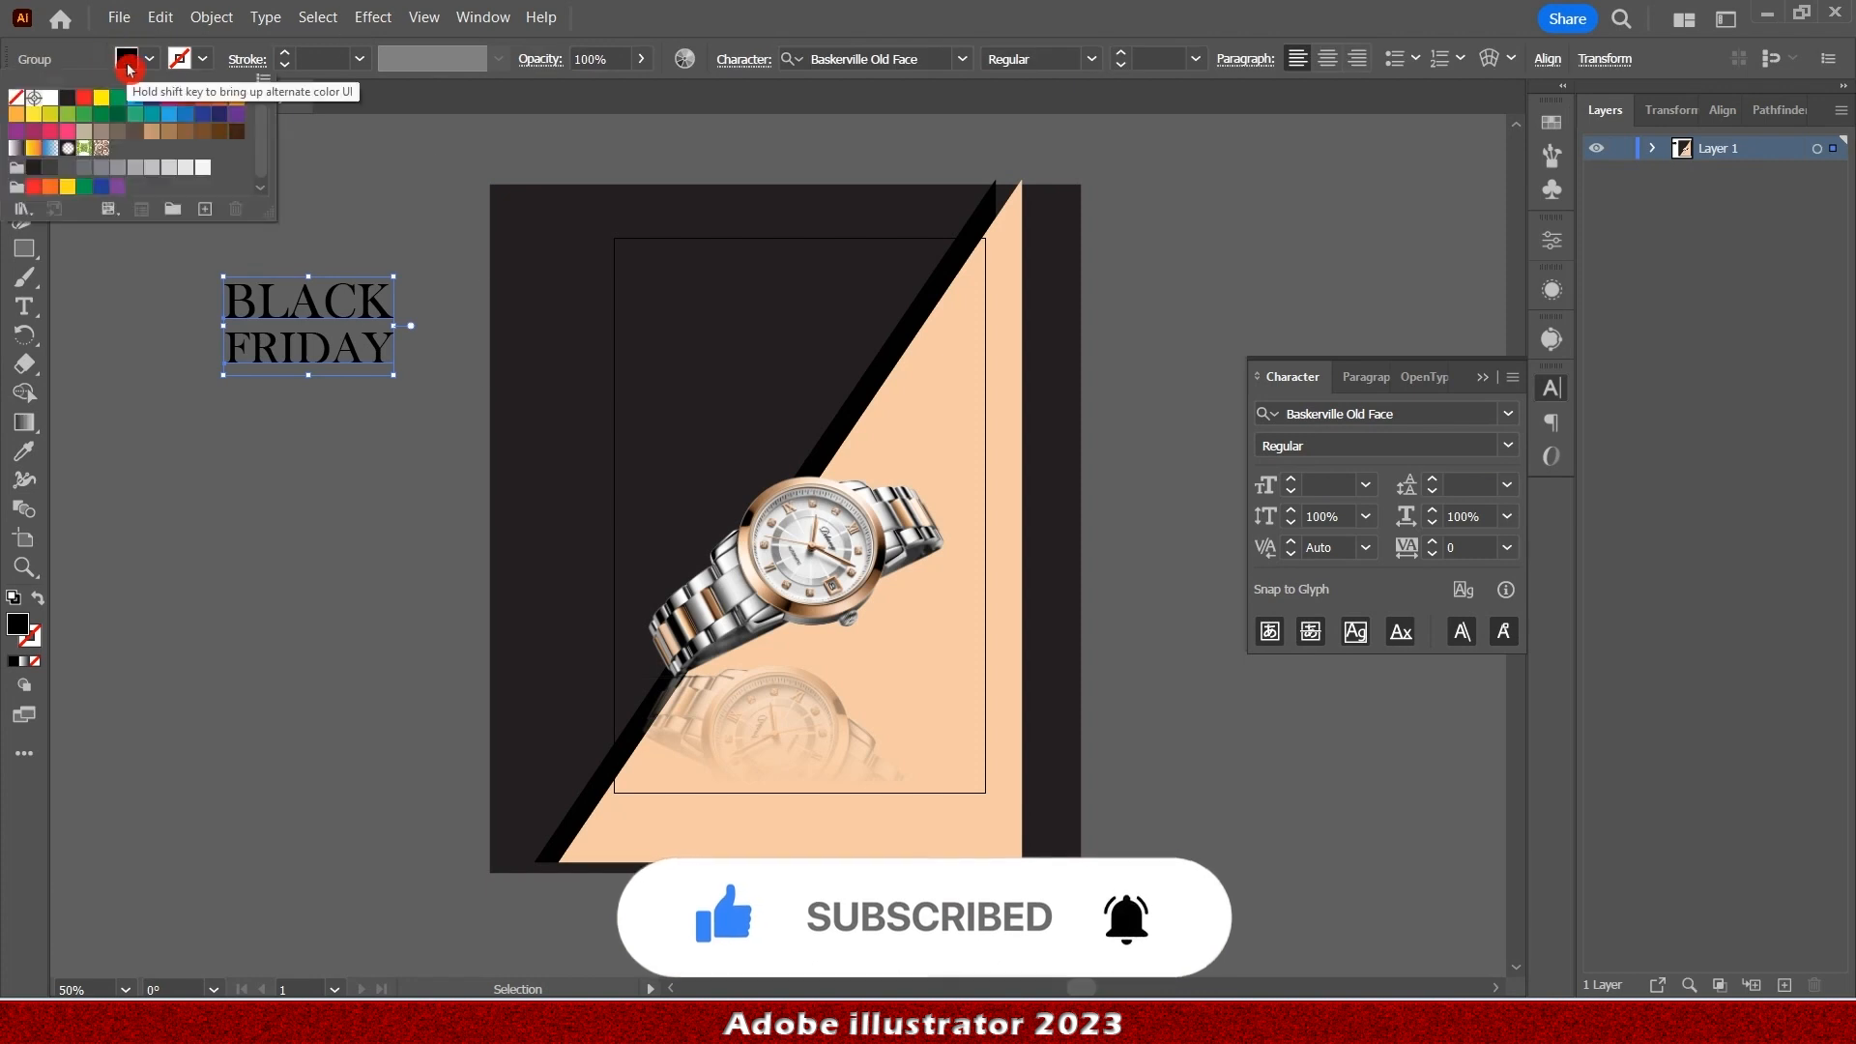
{"action": "left_click", "coordinate": [51, 98]}
{"action": "left_click_drag", "start_coordinate": [291, 350], "coordinate": [789, 321]}
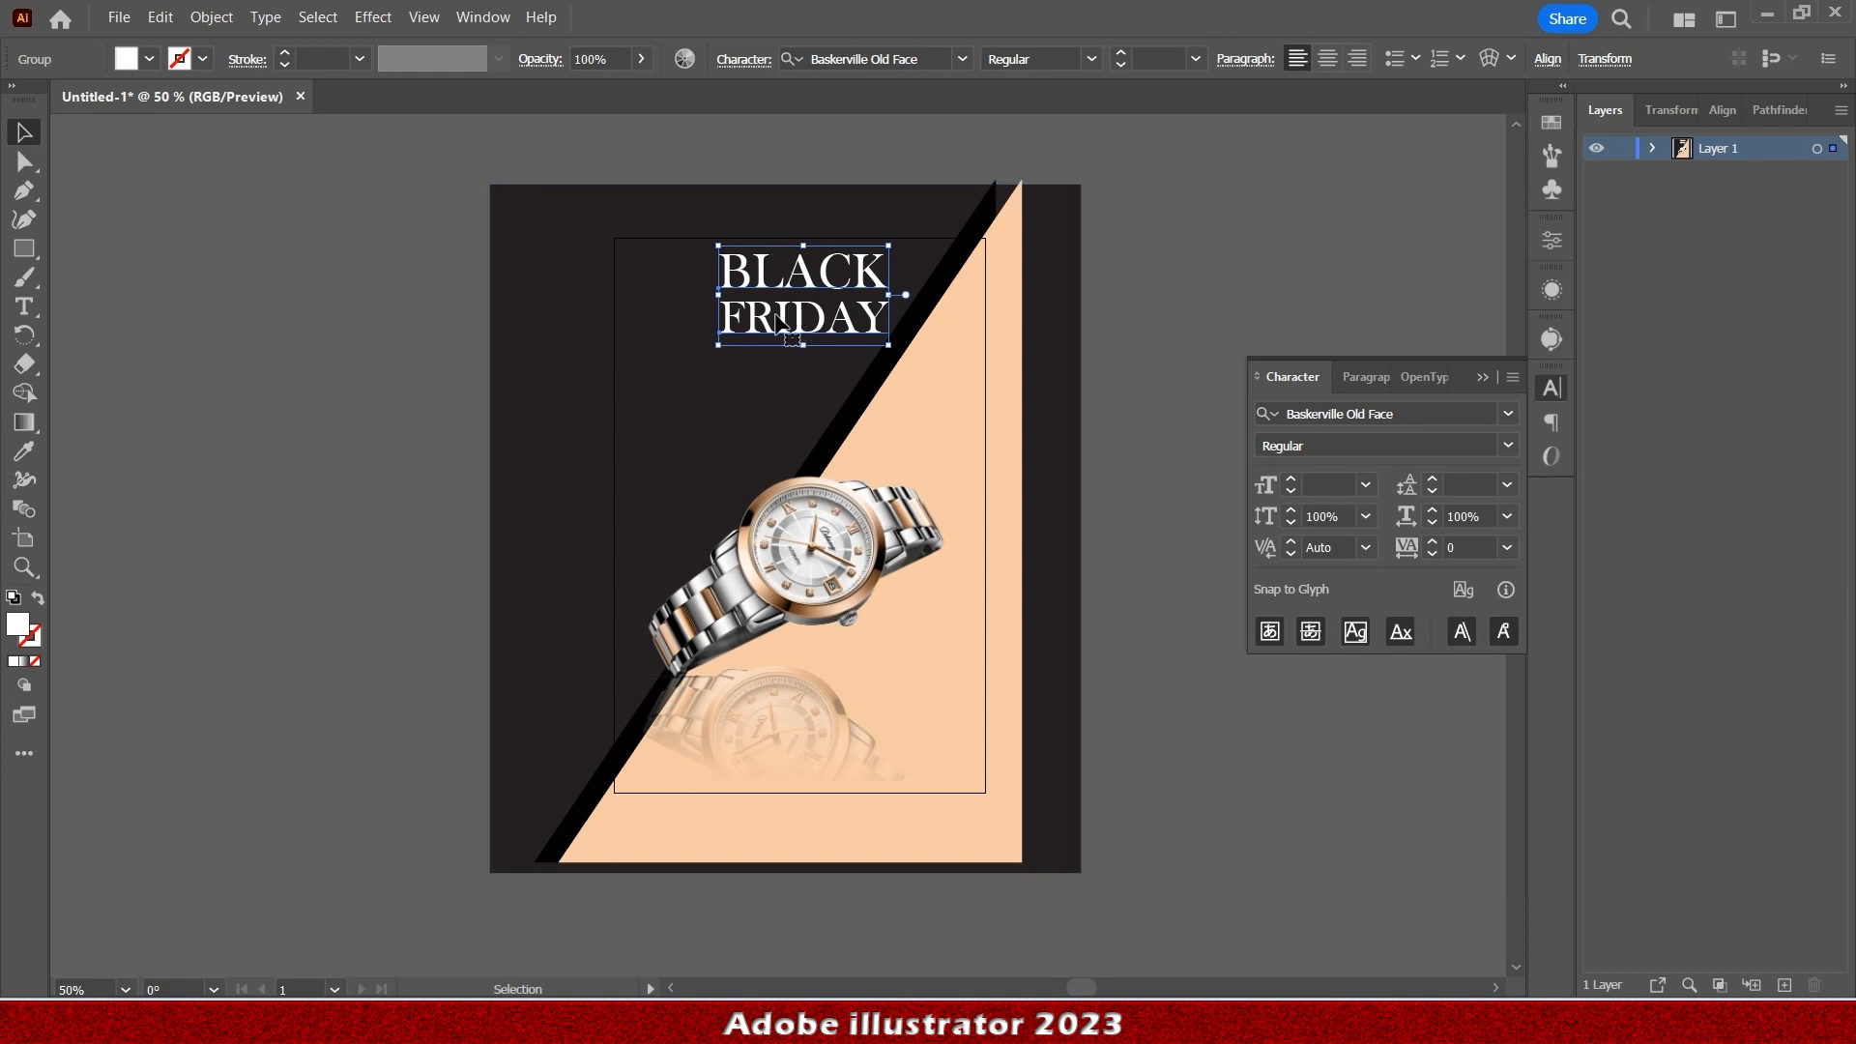
{"action": "key", "text": "shift+Down"}
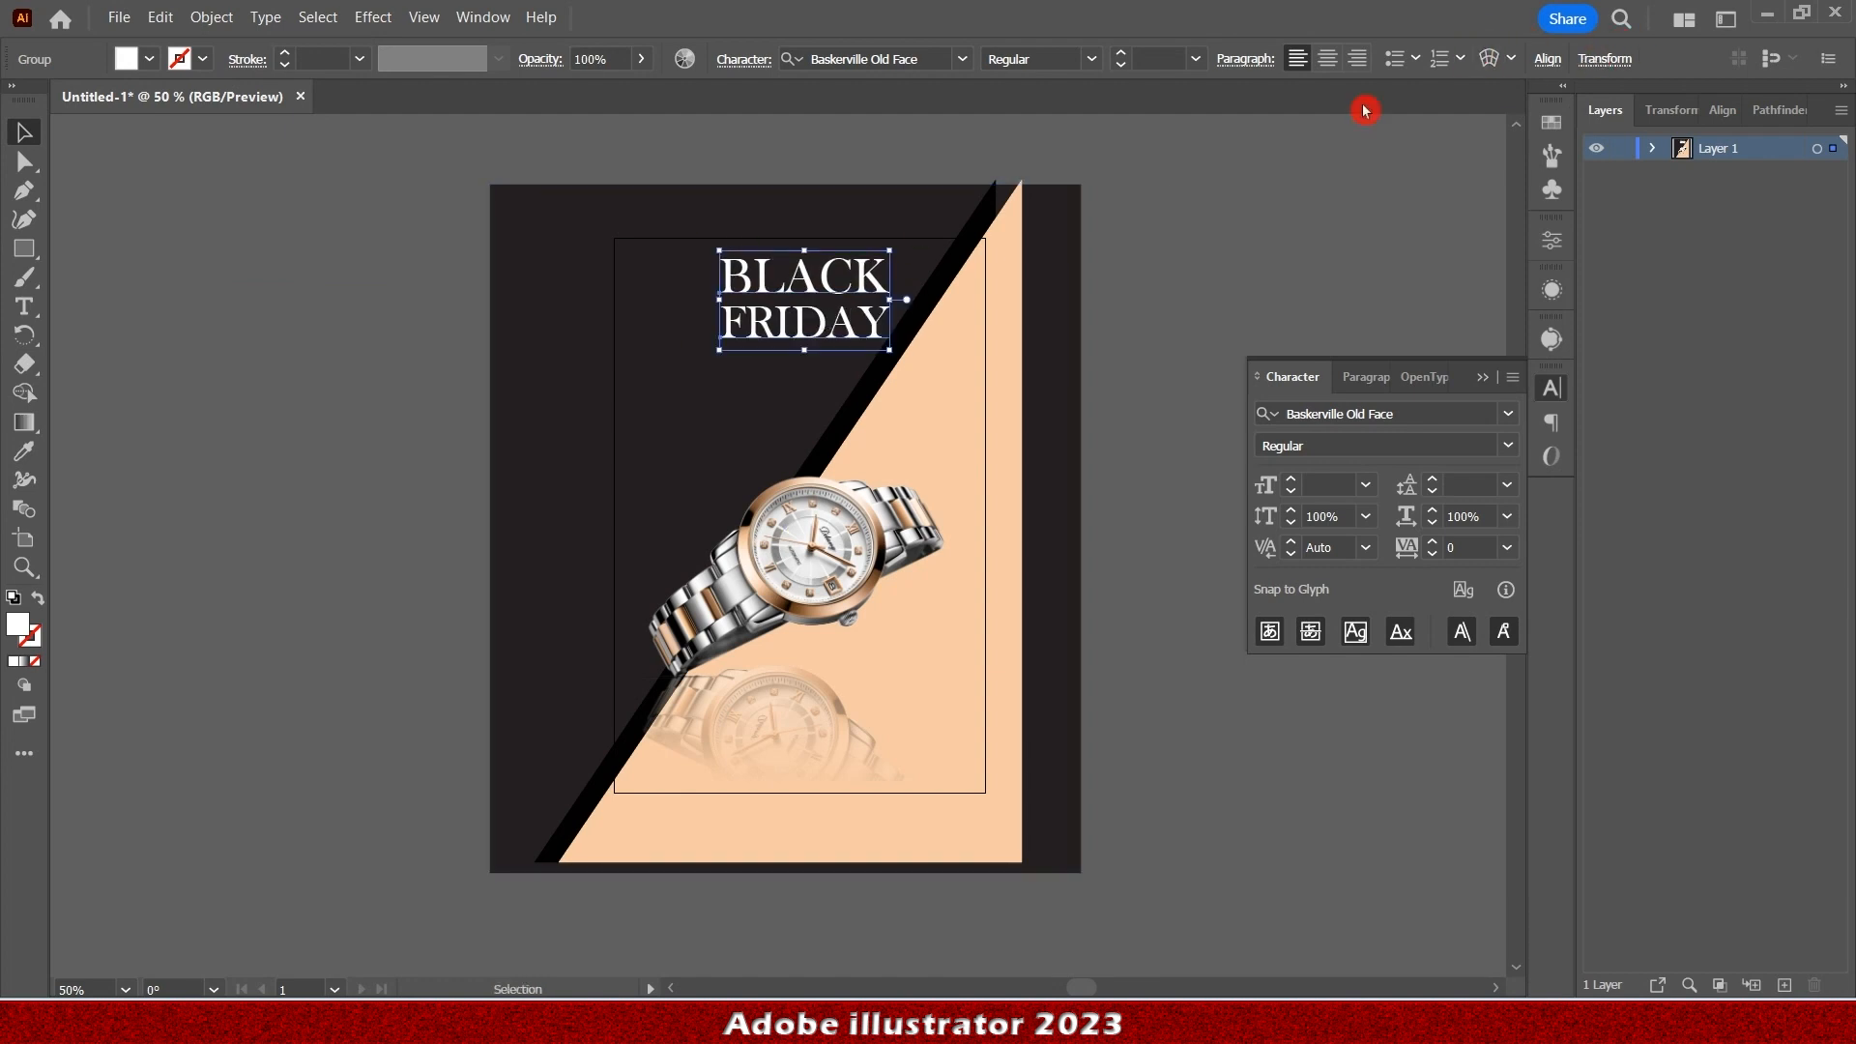
Center the "BLACK FRIDAY" group horizontally on the artboard and deselect it.
{"action": "left_click", "coordinate": [1544, 61]}
{"action": "left_click", "coordinate": [1334, 145]}
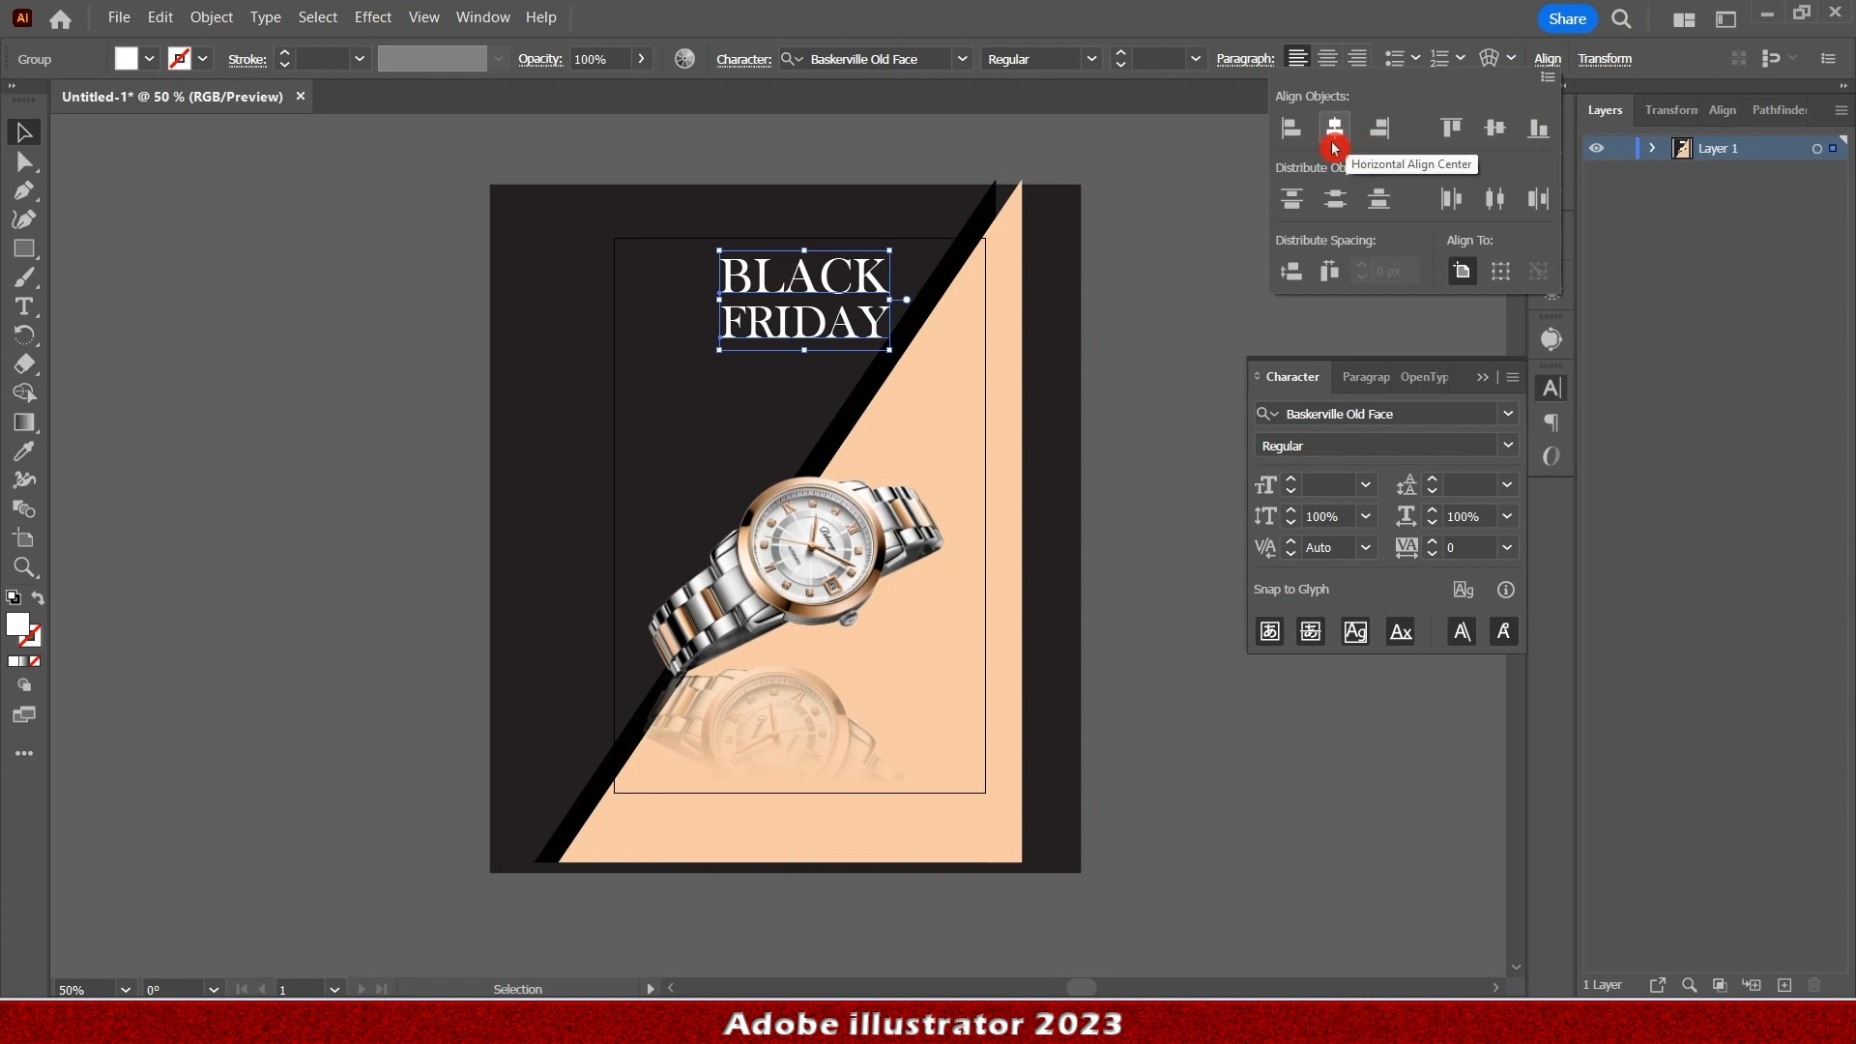
{"action": "left_click", "coordinate": [1333, 145]}
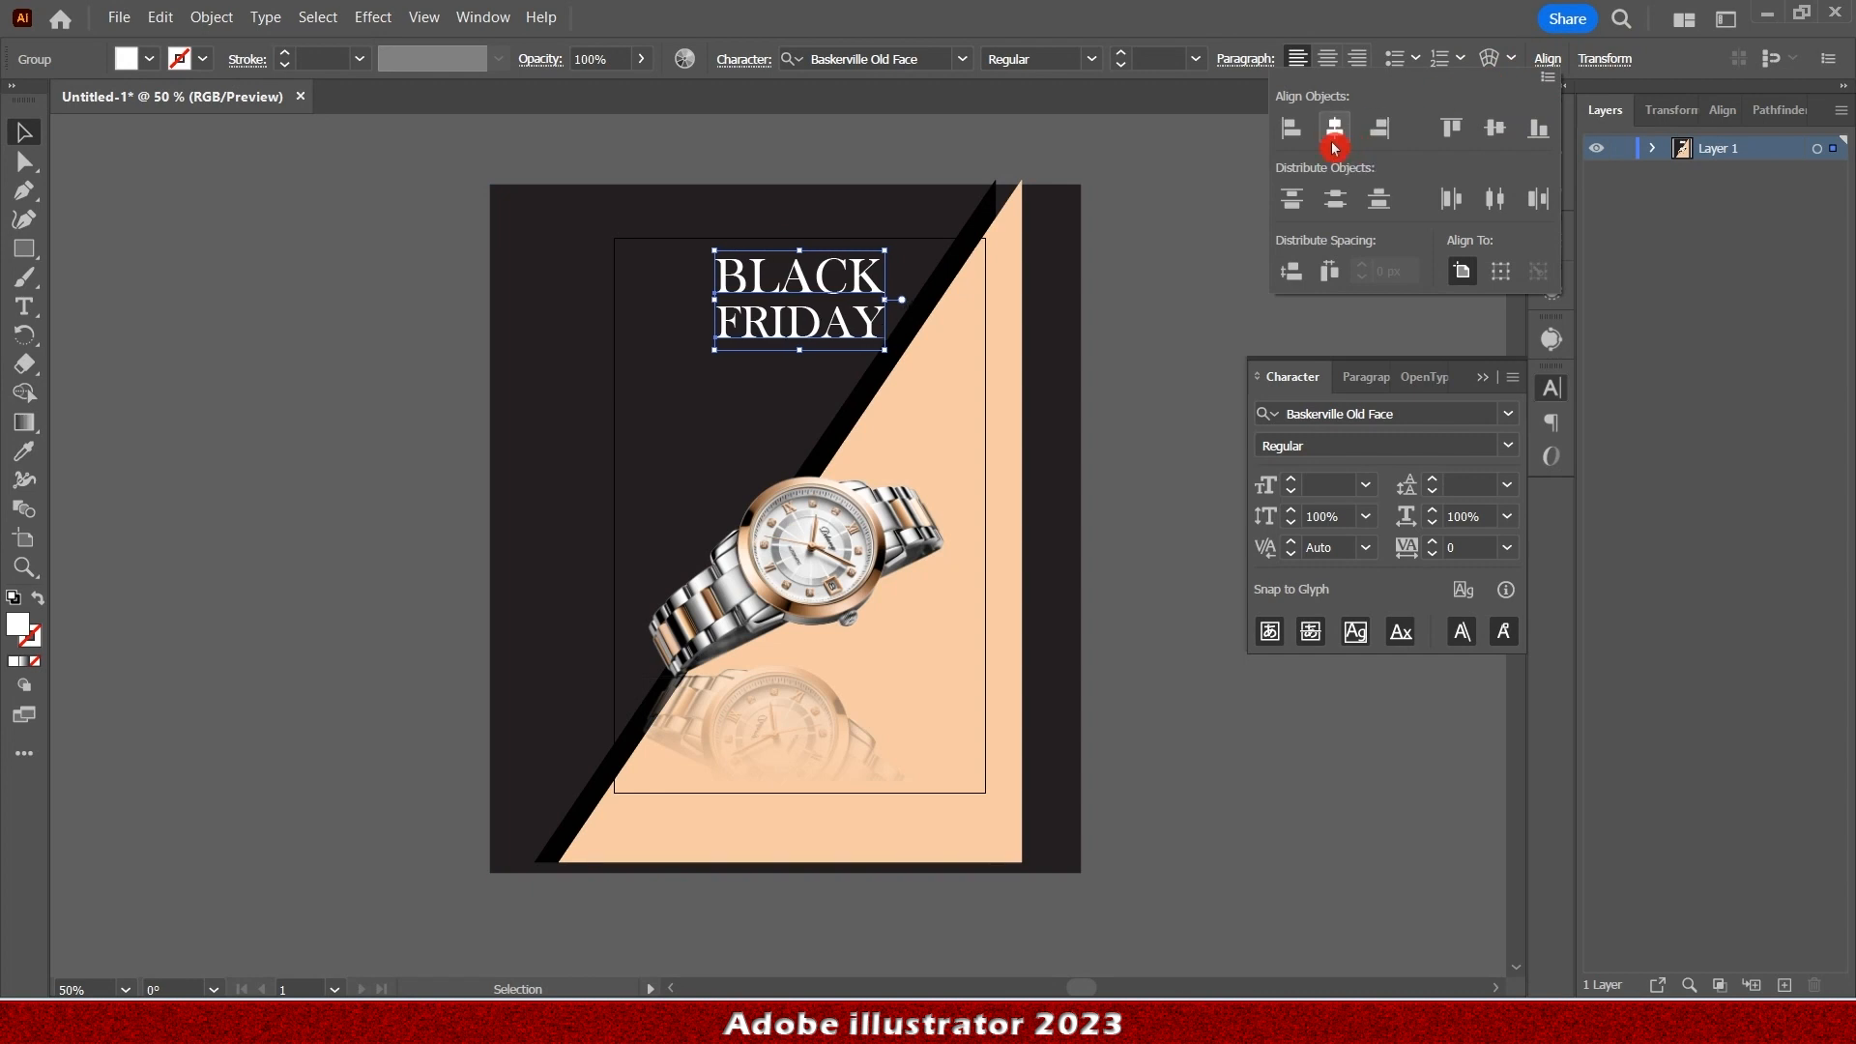
{"action": "left_click", "coordinate": [1573, 68]}
{"action": "left_click", "coordinate": [1175, 332]}
Draw a horizontal line segment just beneath "FRIDAY", extending slightly past both ends of the text.
{"action": "left_click", "coordinate": [16, 288]}
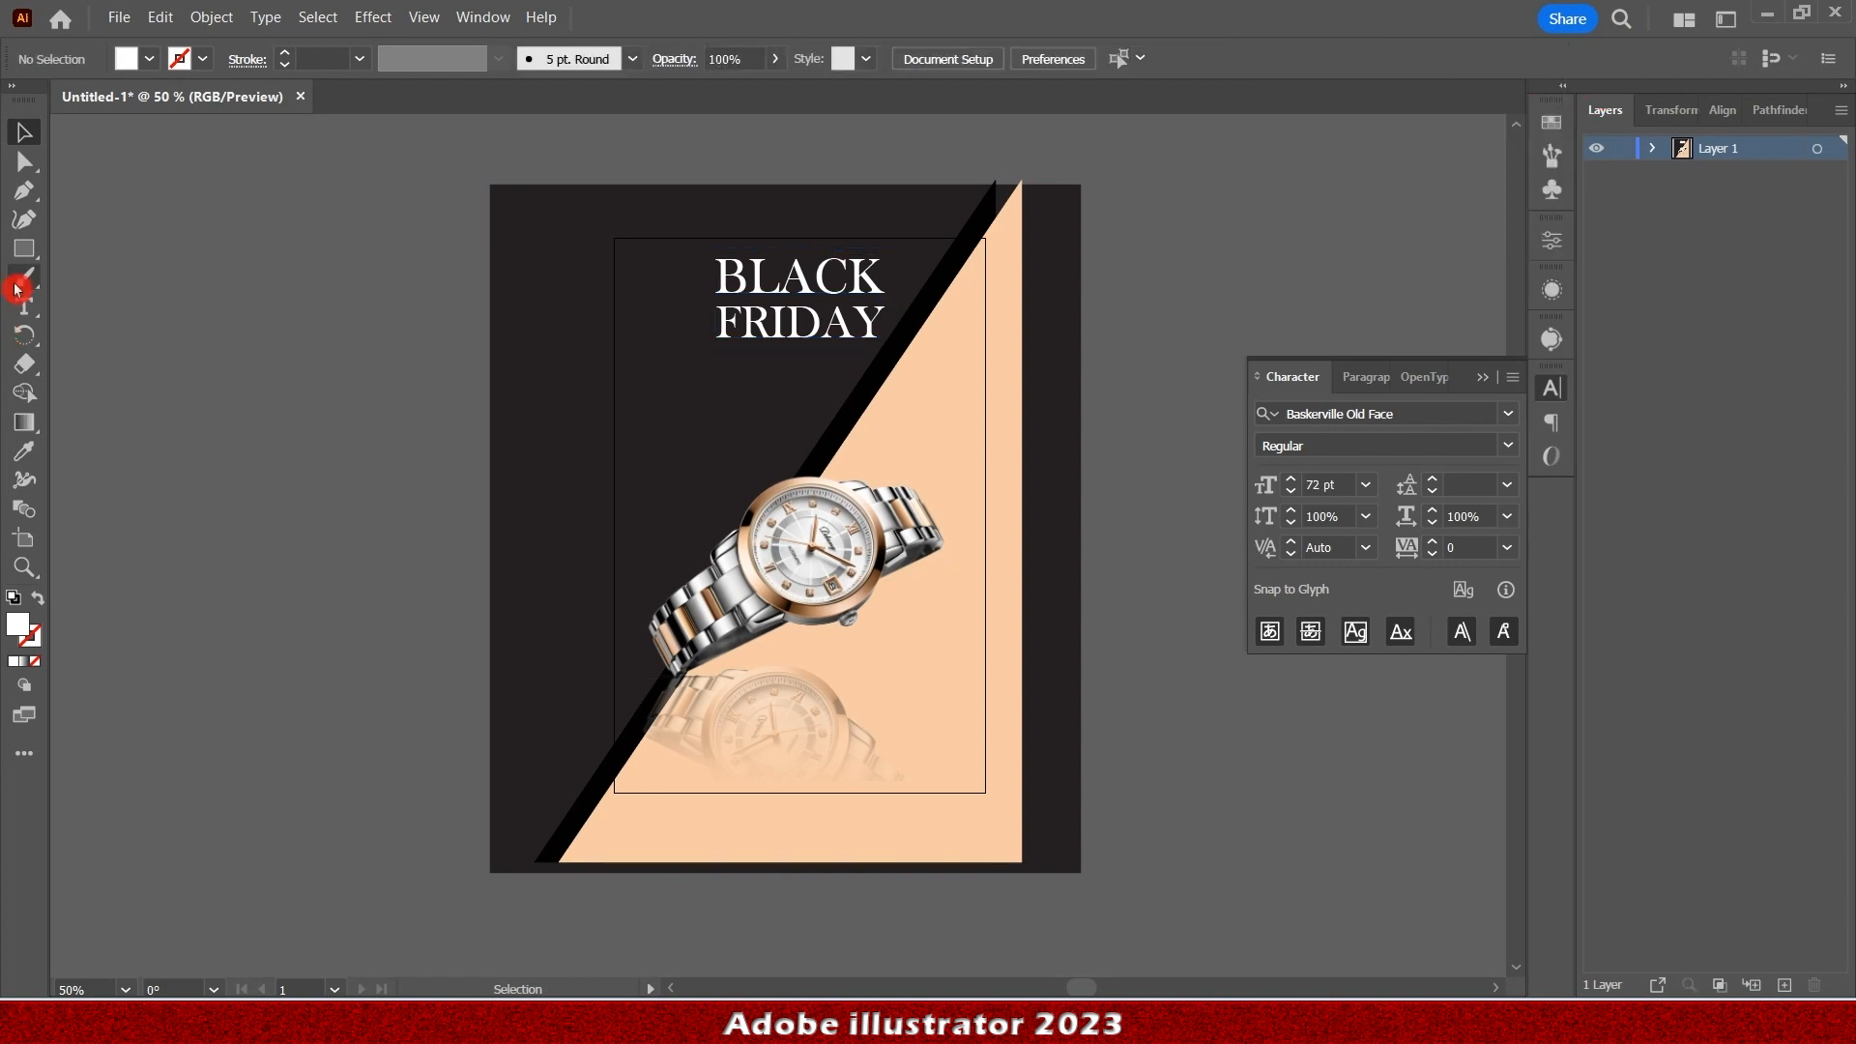
{"action": "left_click", "coordinate": [16, 251]}
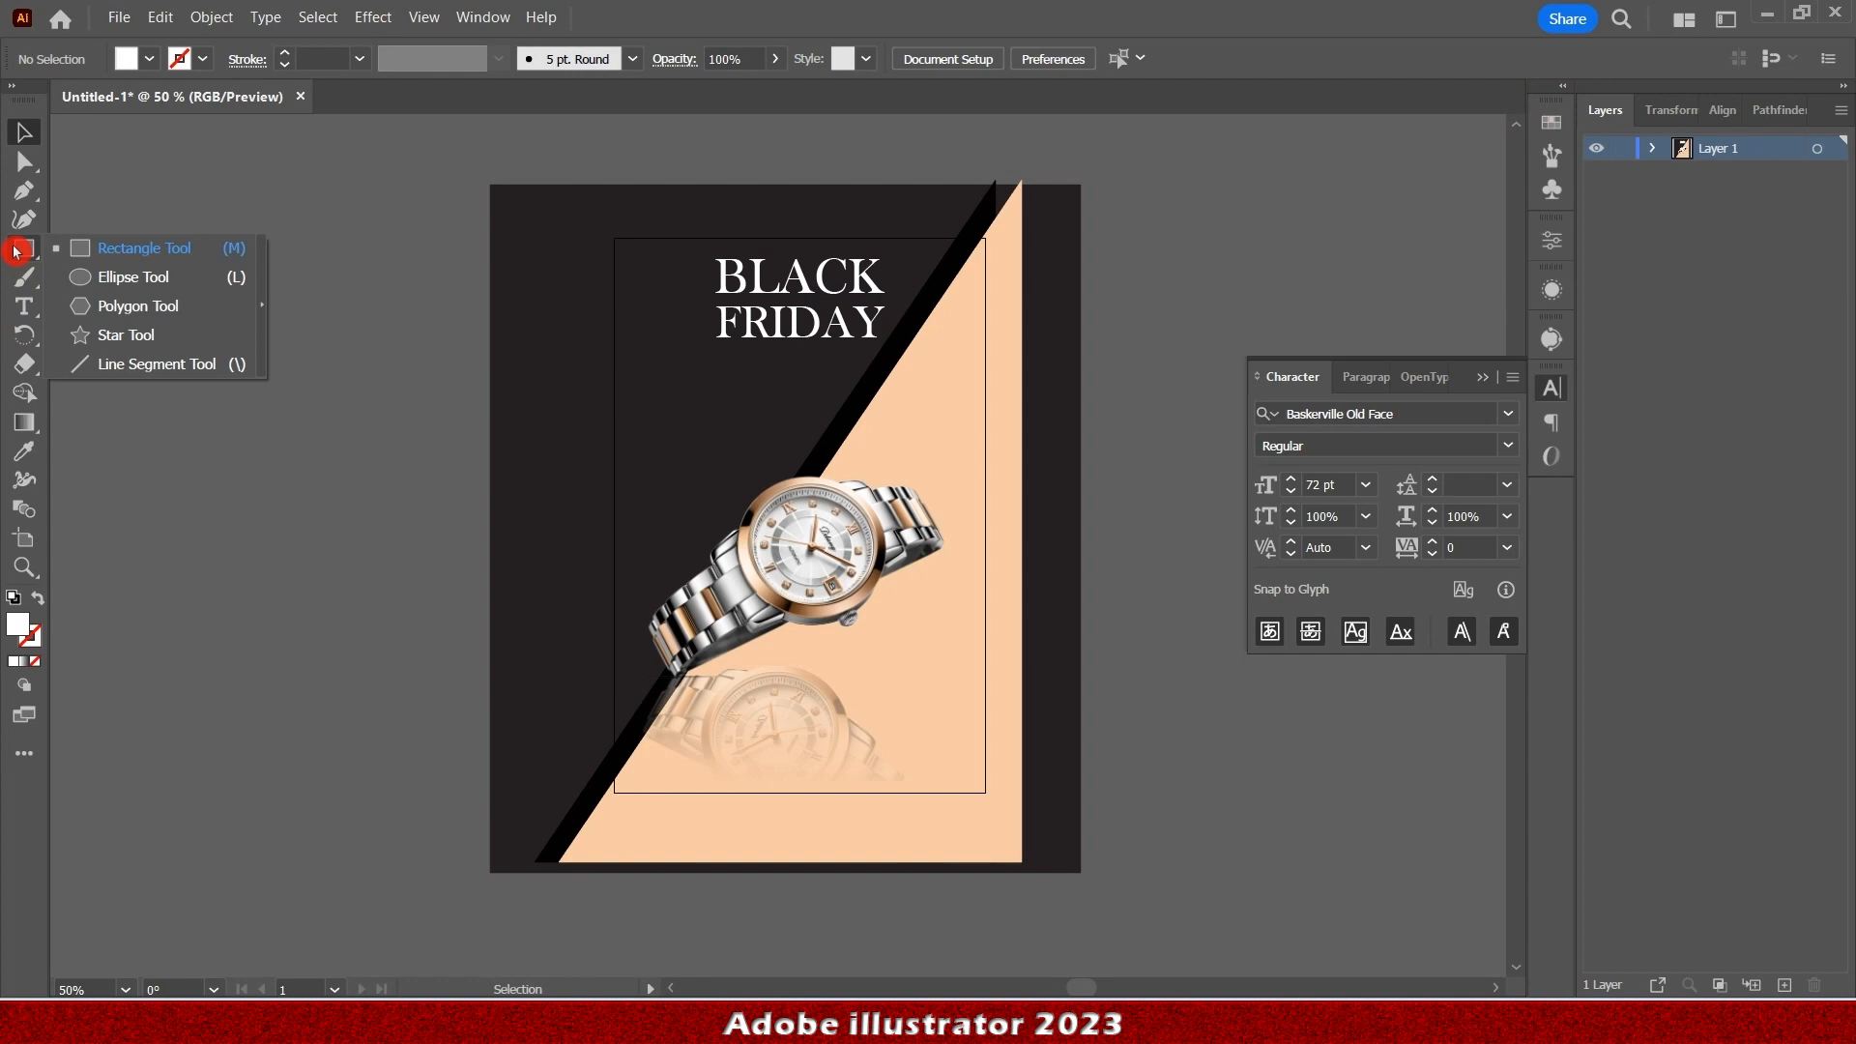
{"action": "left_click", "coordinate": [184, 364]}
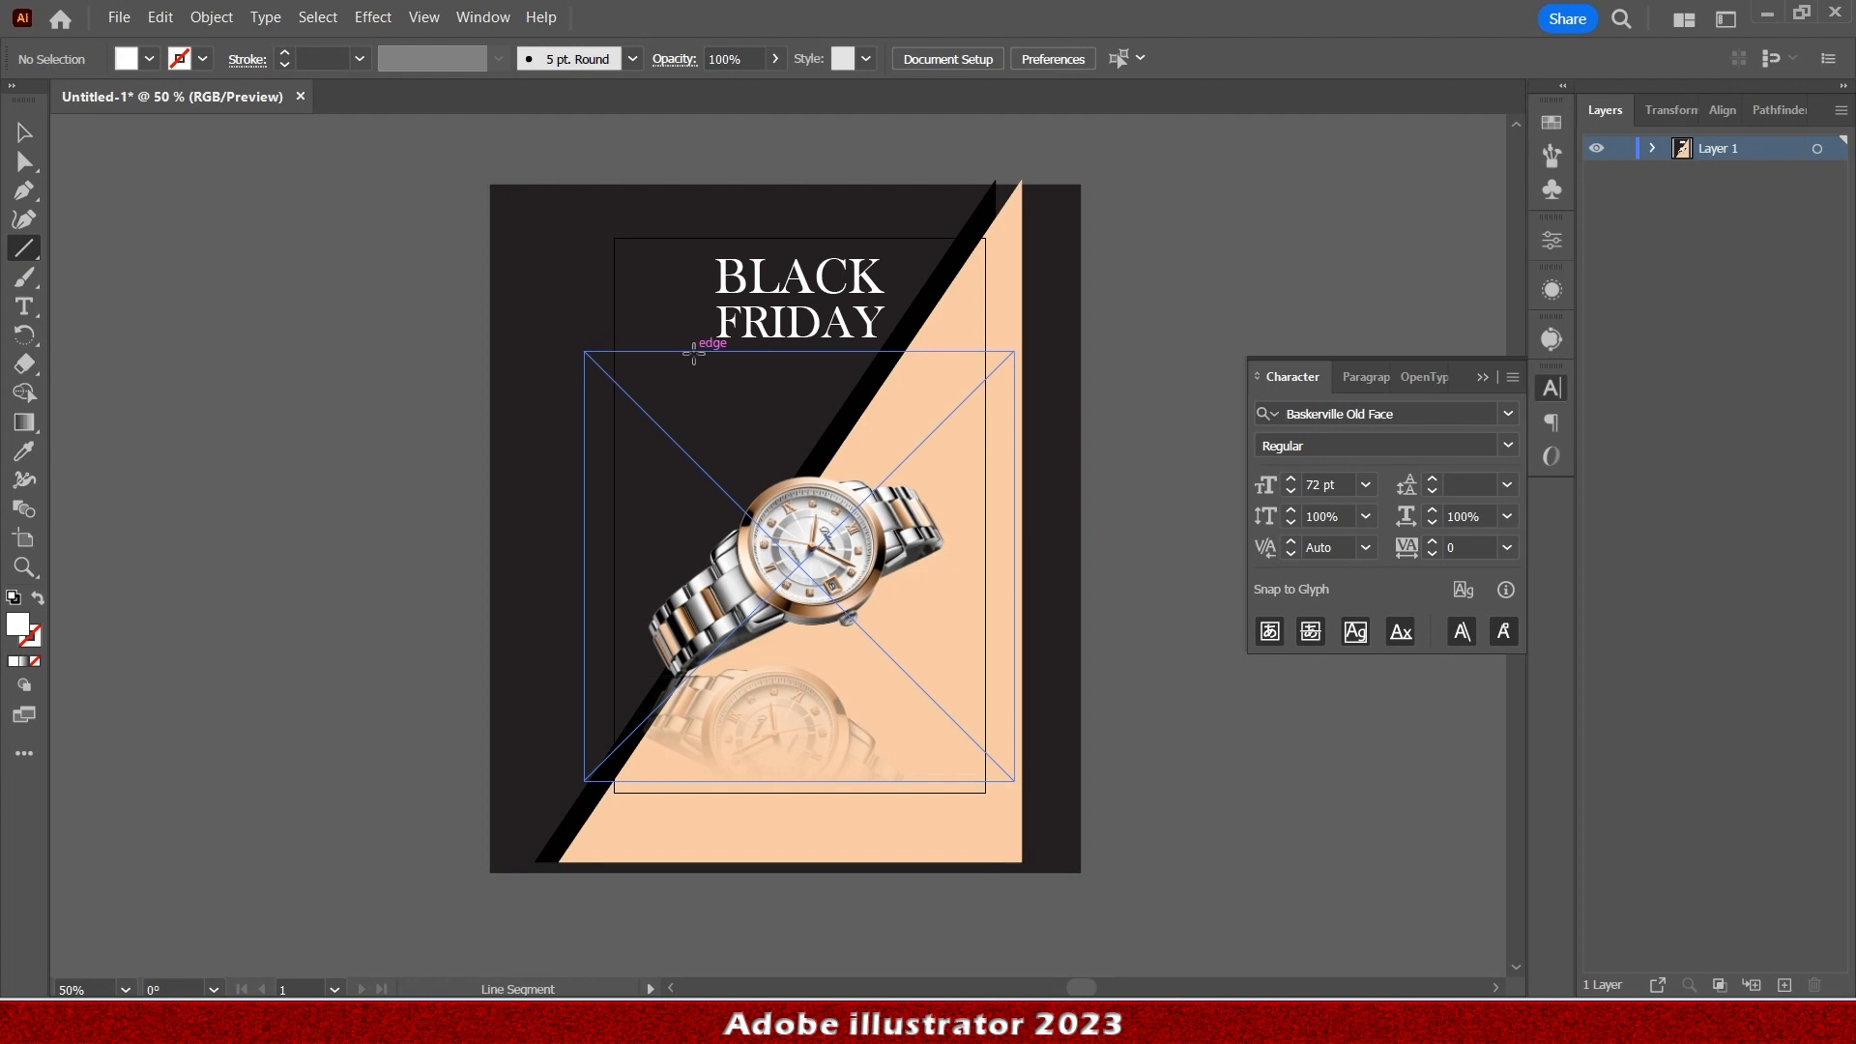
{"action": "left_click_drag", "start_coordinate": [686, 351], "coordinate": [899, 350]}
Give the line under "FRIDAY" a white fill and a white 3 pt stroke, then deselect it.
{"action": "left_click", "coordinate": [142, 70]}
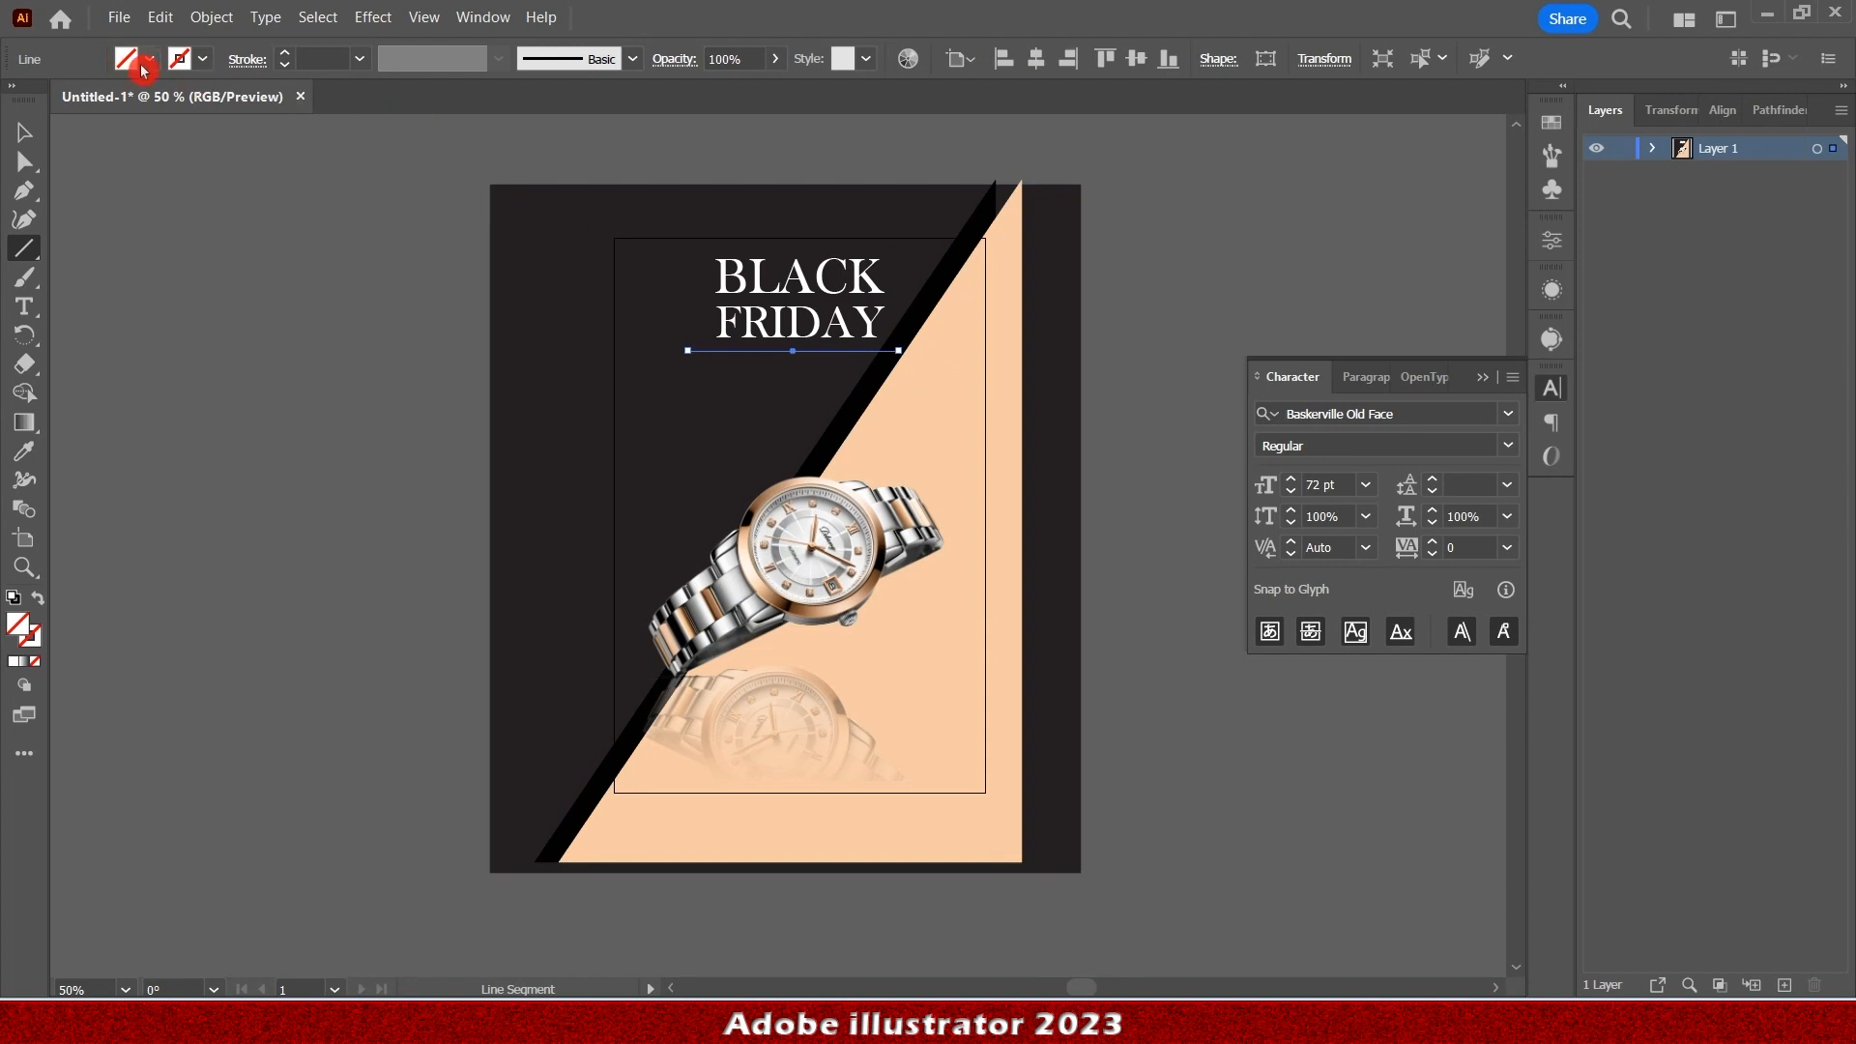
{"action": "left_click", "coordinate": [53, 102]}
{"action": "left_click", "coordinate": [153, 56]}
{"action": "left_click", "coordinate": [203, 59]}
{"action": "left_click", "coordinate": [203, 58]}
{"action": "left_click", "coordinate": [50, 111]}
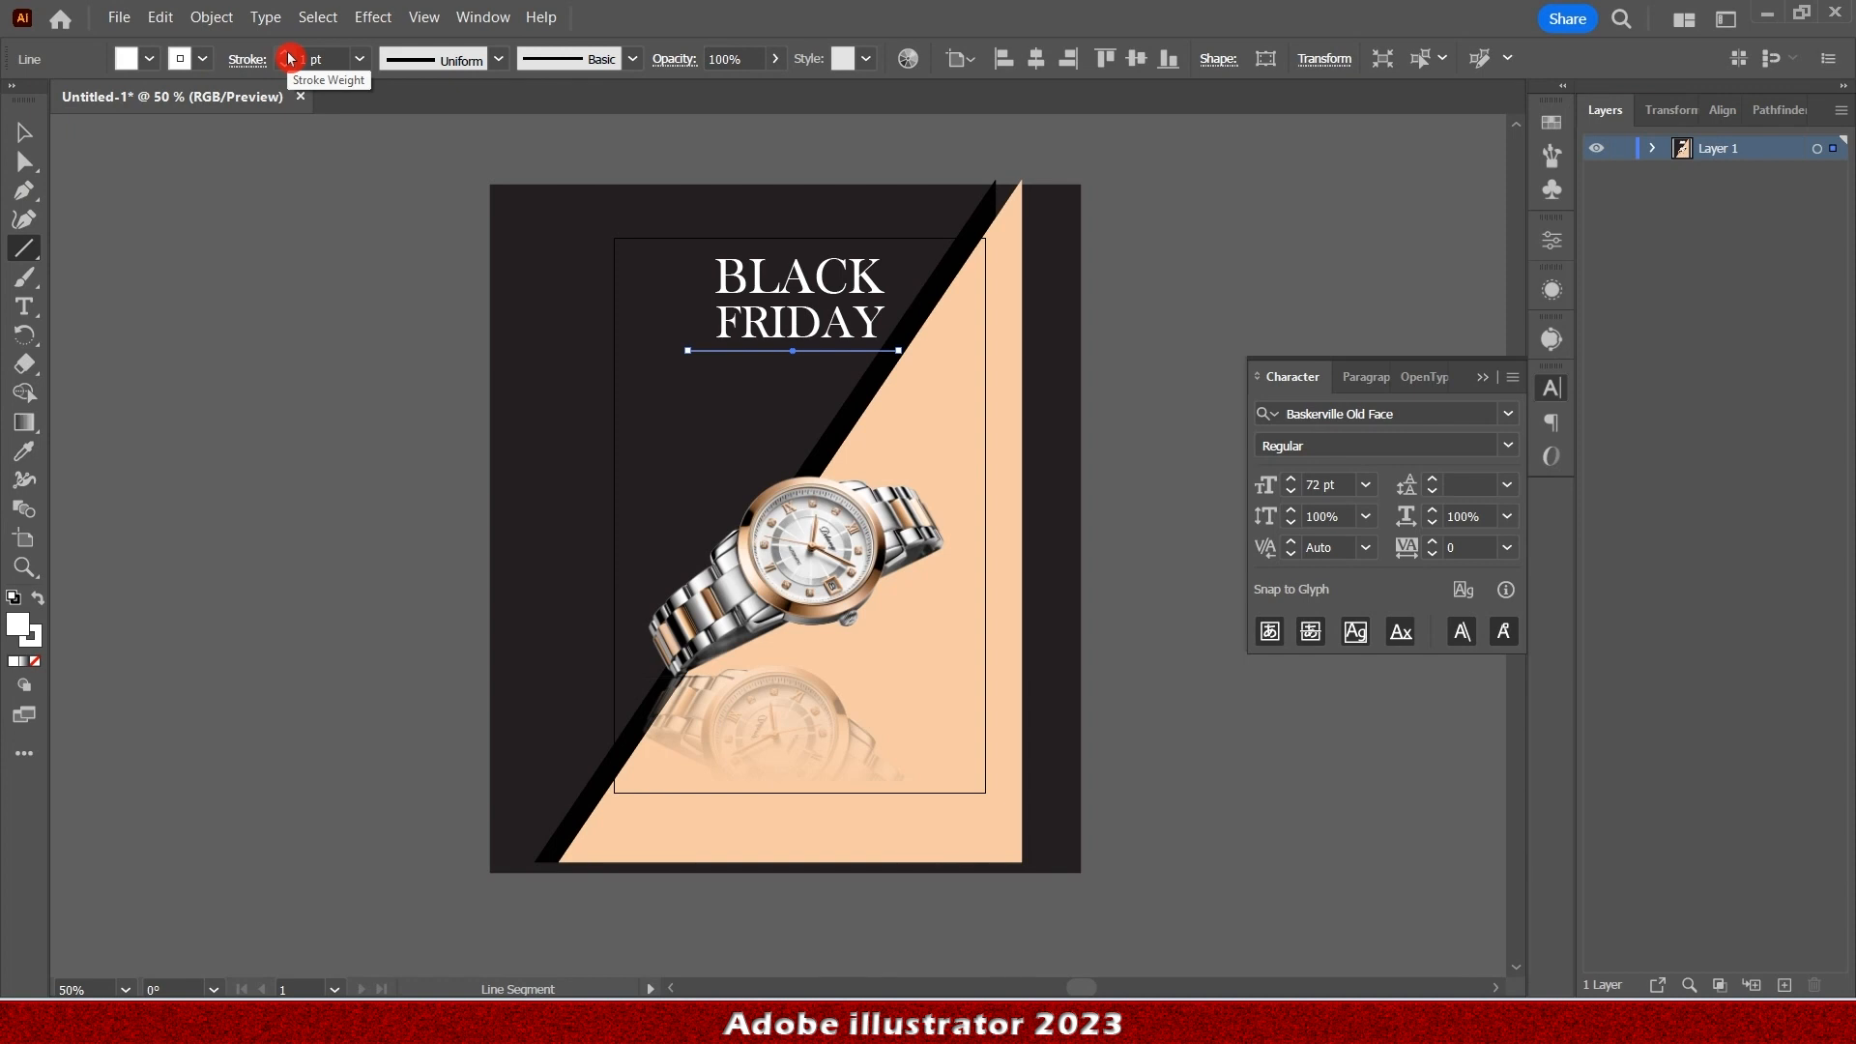
{"action": "left_click", "coordinate": [286, 53]}
{"action": "left_click", "coordinate": [286, 54]}
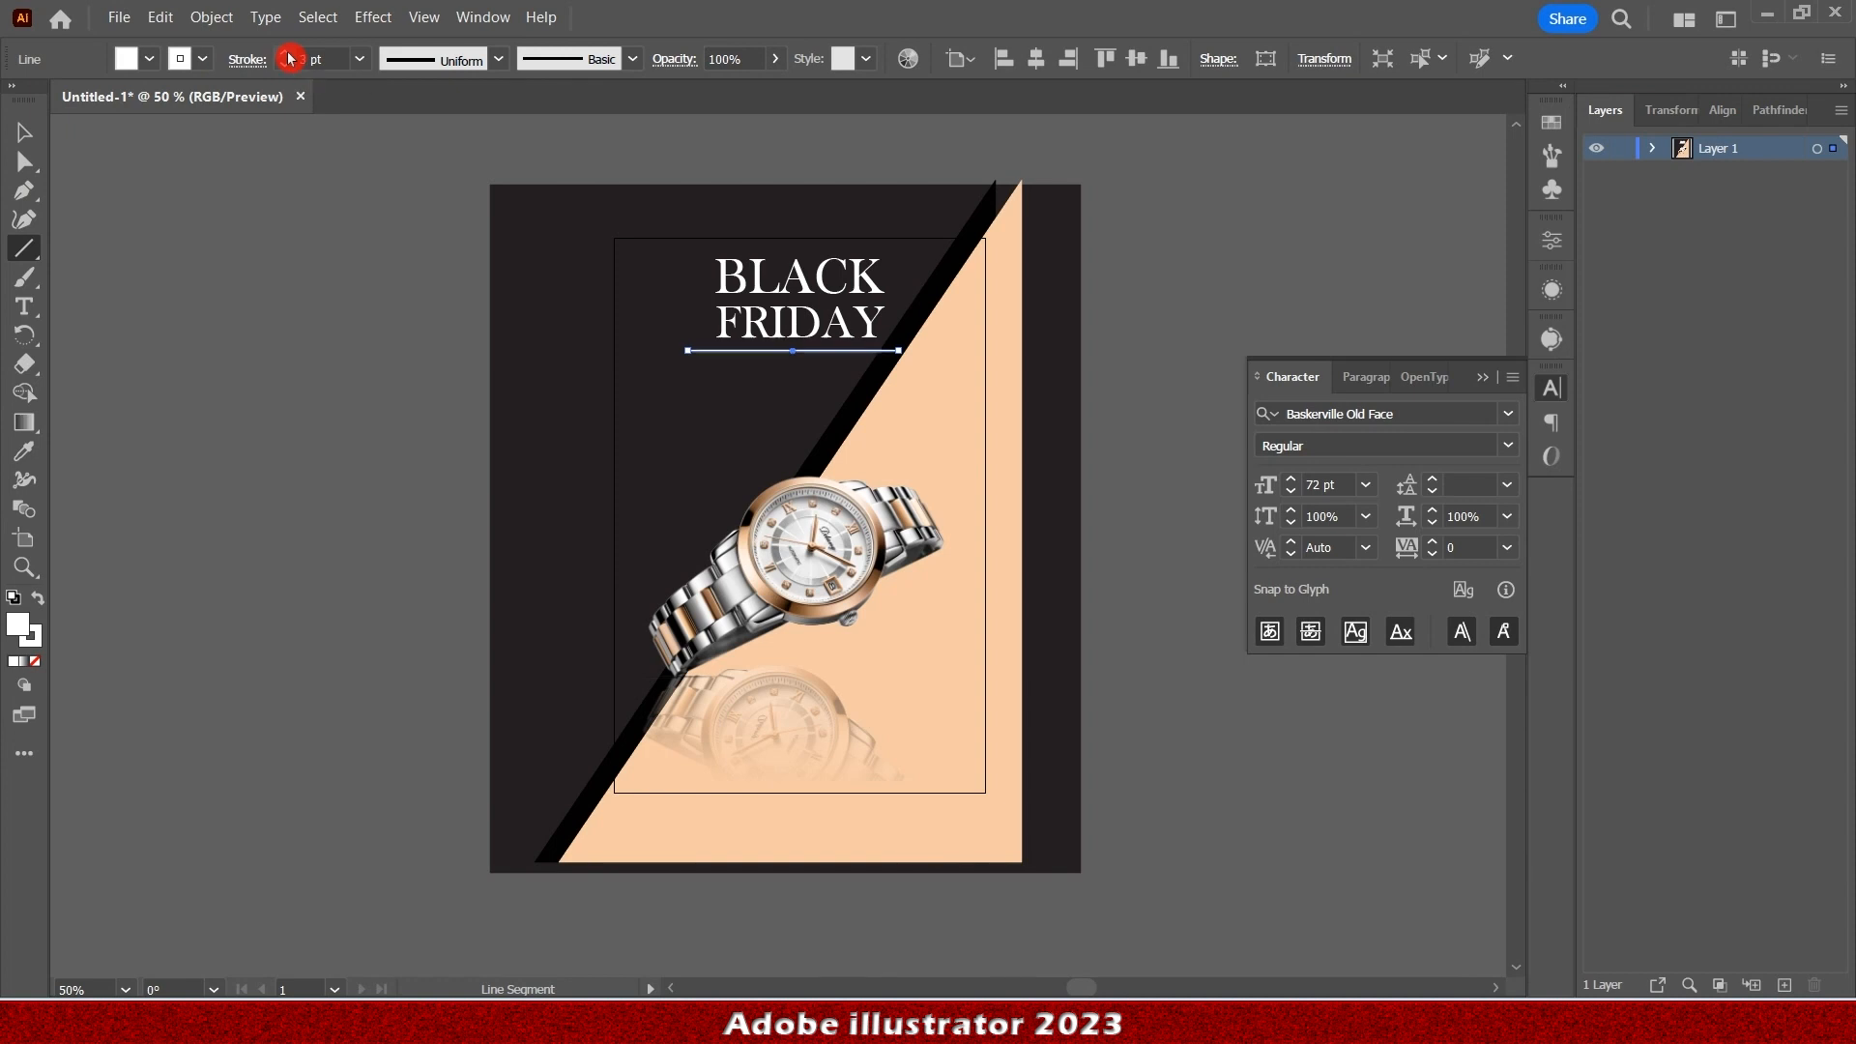
{"action": "left_click", "coordinate": [24, 133]}
{"action": "left_click", "coordinate": [1179, 253]}
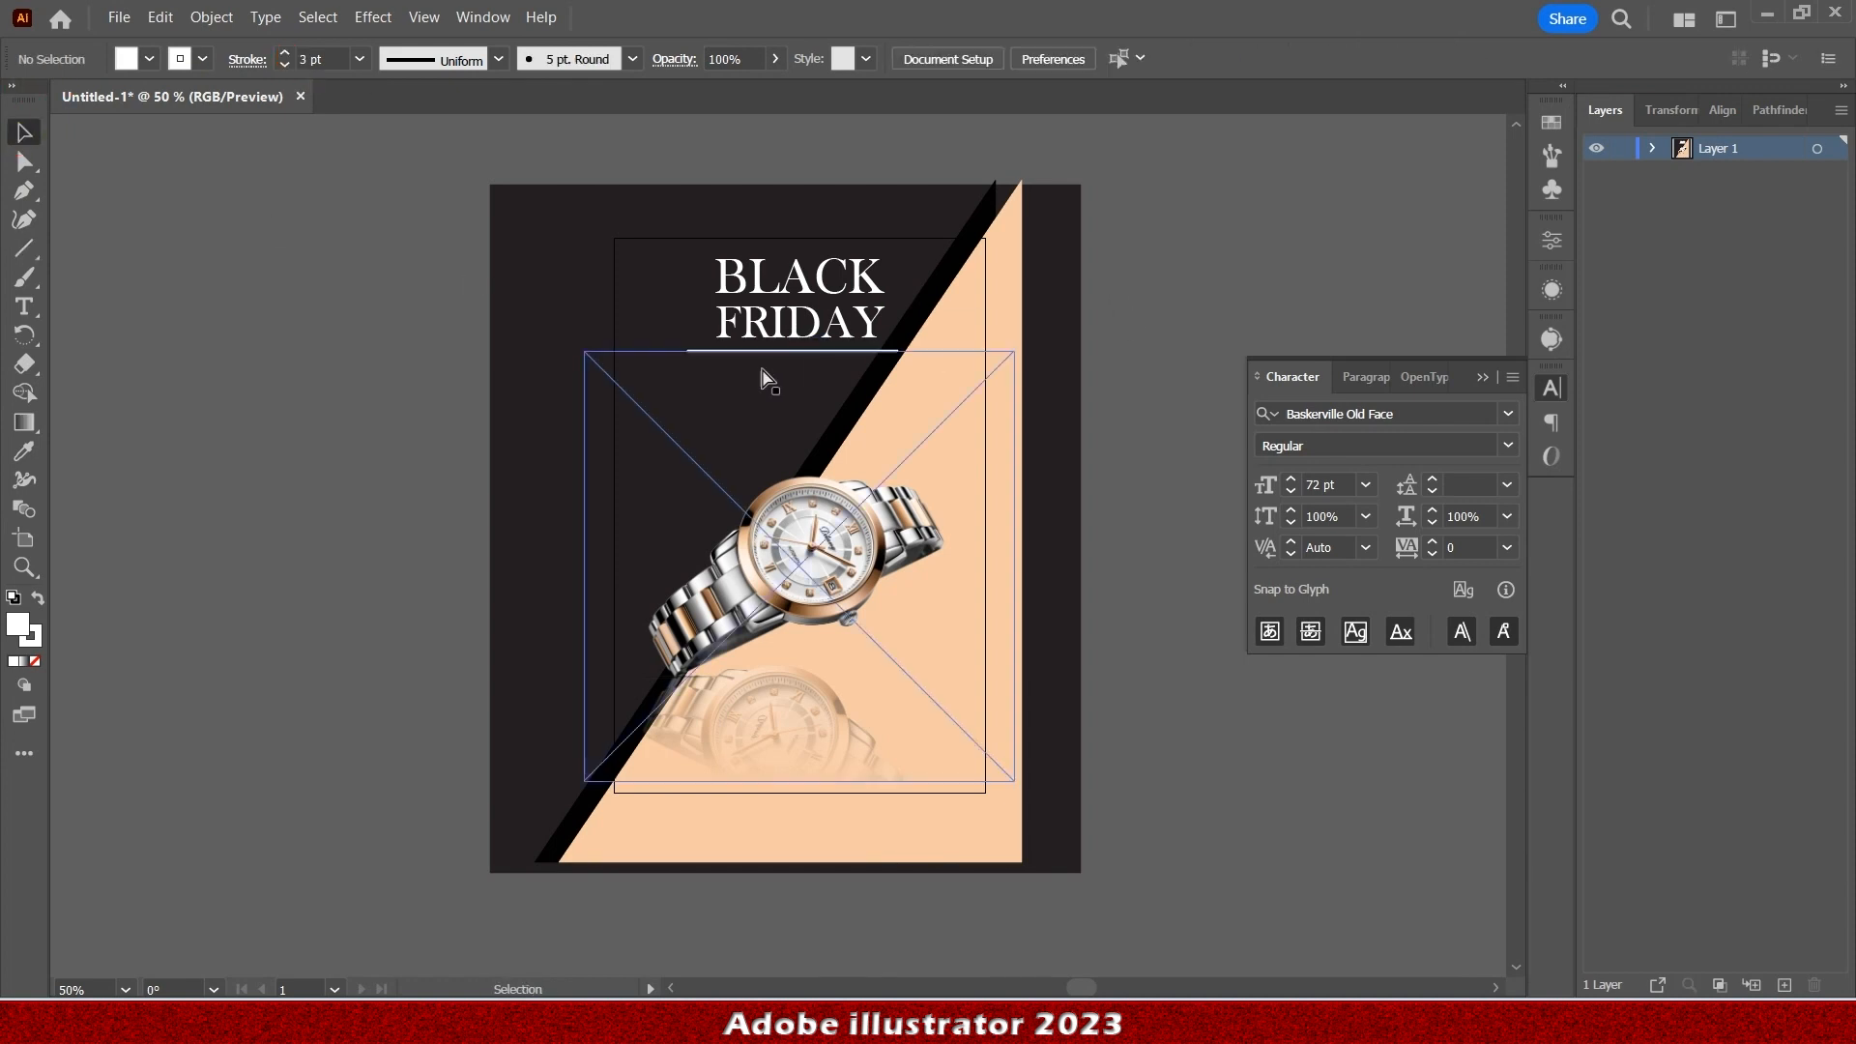
Align the underline and the "BLACK FRIDAY" group to each other by their horizontal centers.
{"action": "scroll", "coordinate": [766, 373], "scroll_direction": "up", "scroll_amount": 5}
{"action": "scroll", "coordinate": [919, 356], "scroll_direction": "down", "scroll_amount": 3}
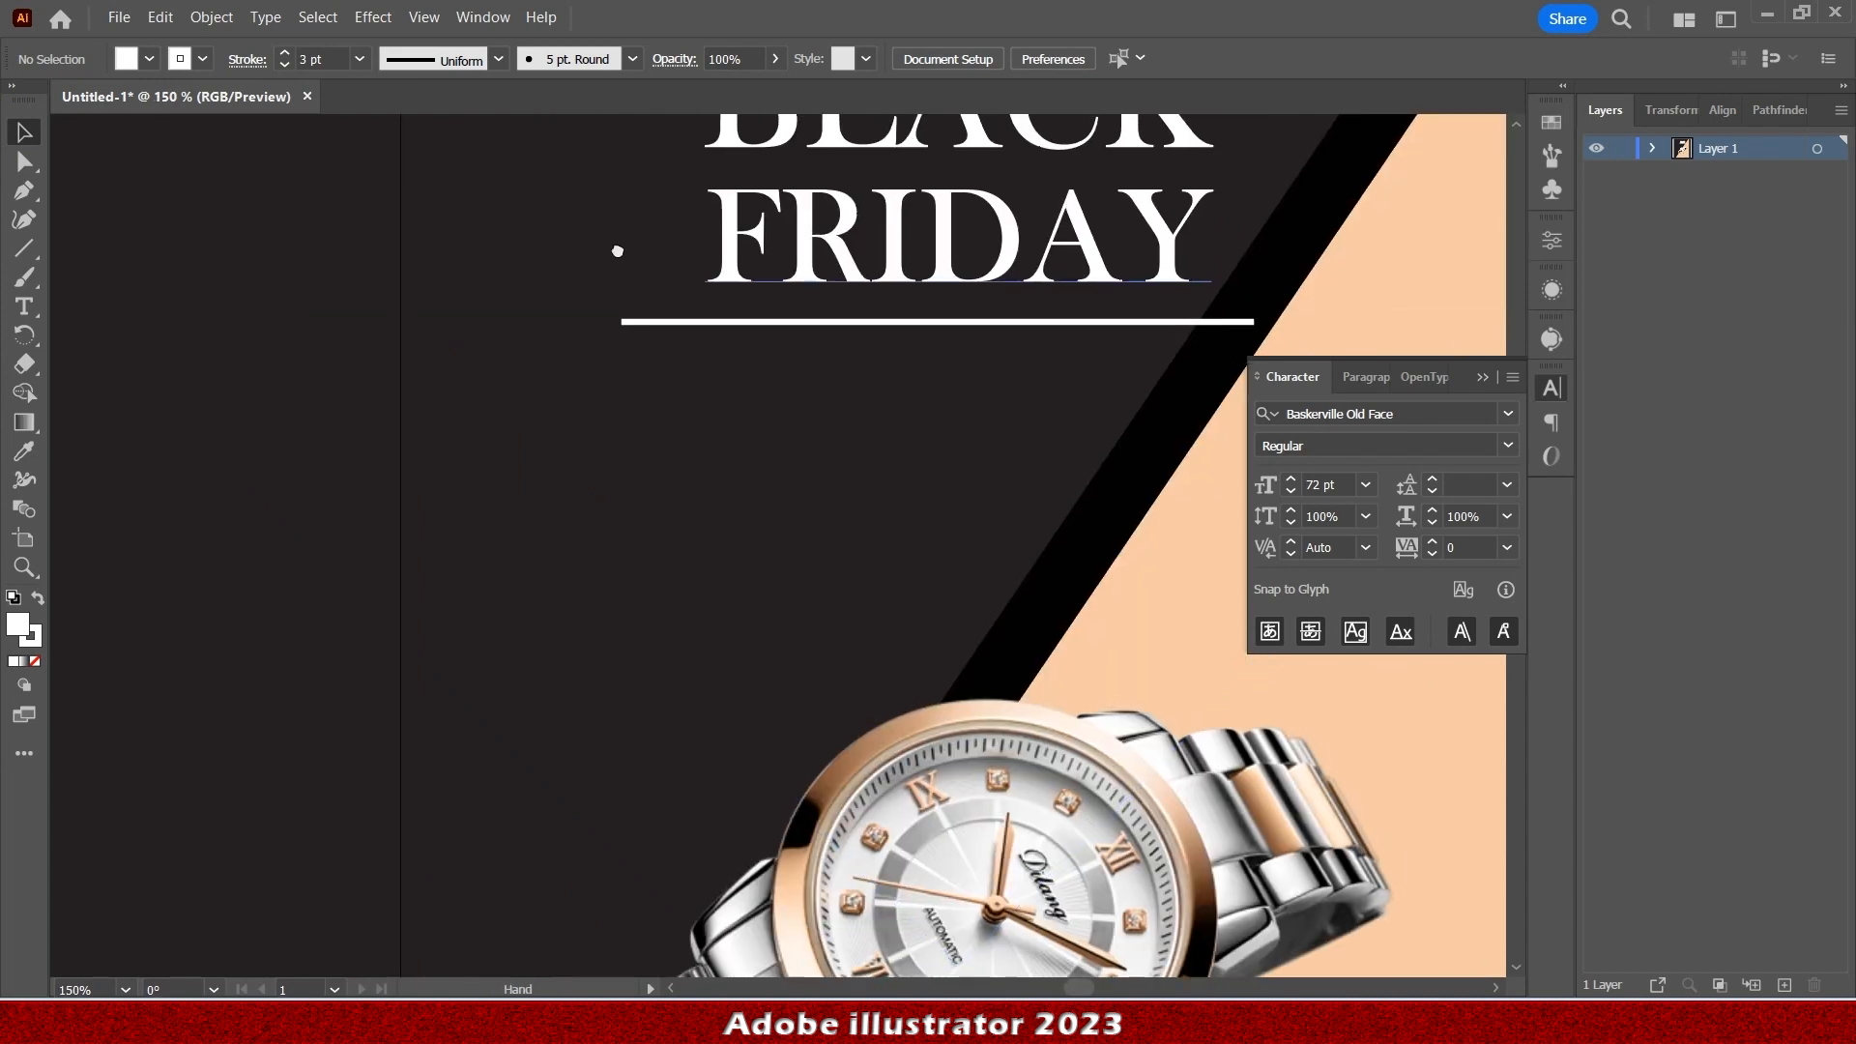
{"action": "left_click_drag", "start_coordinate": [613, 248], "coordinate": [445, 493]}
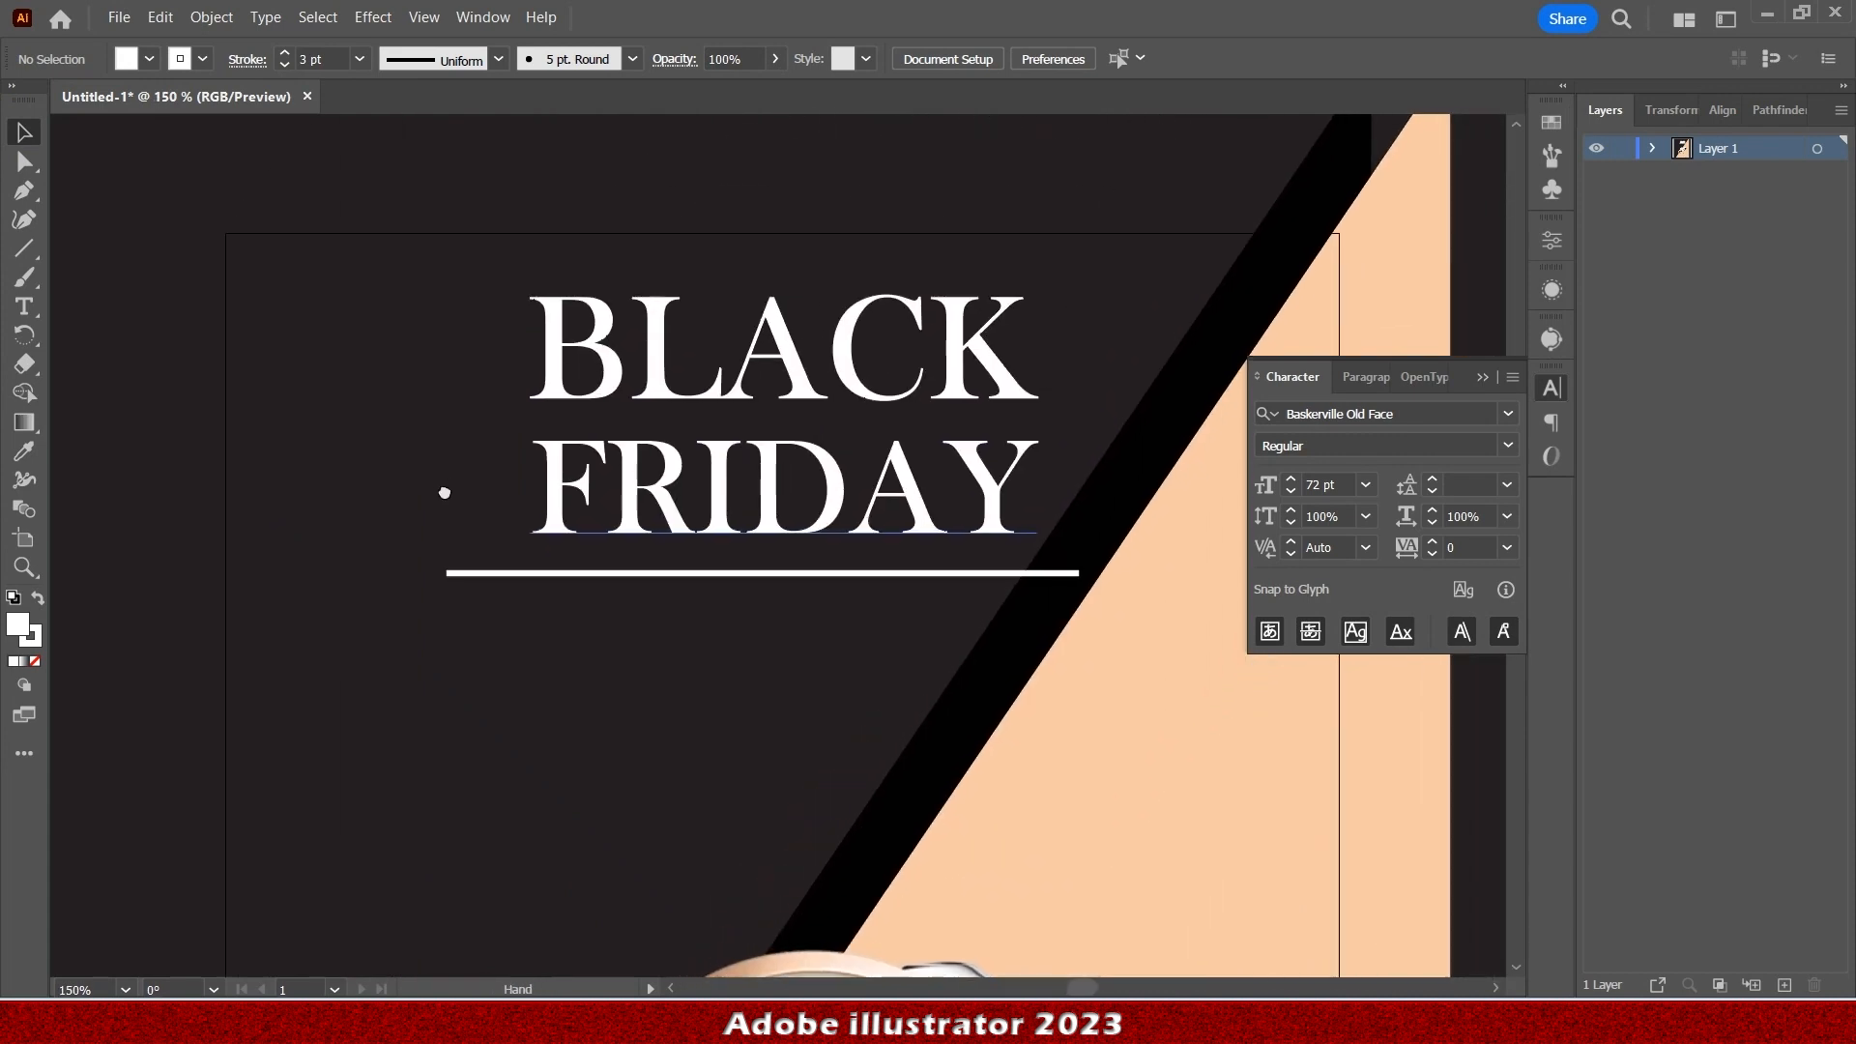
{"action": "left_click", "coordinate": [925, 576]}
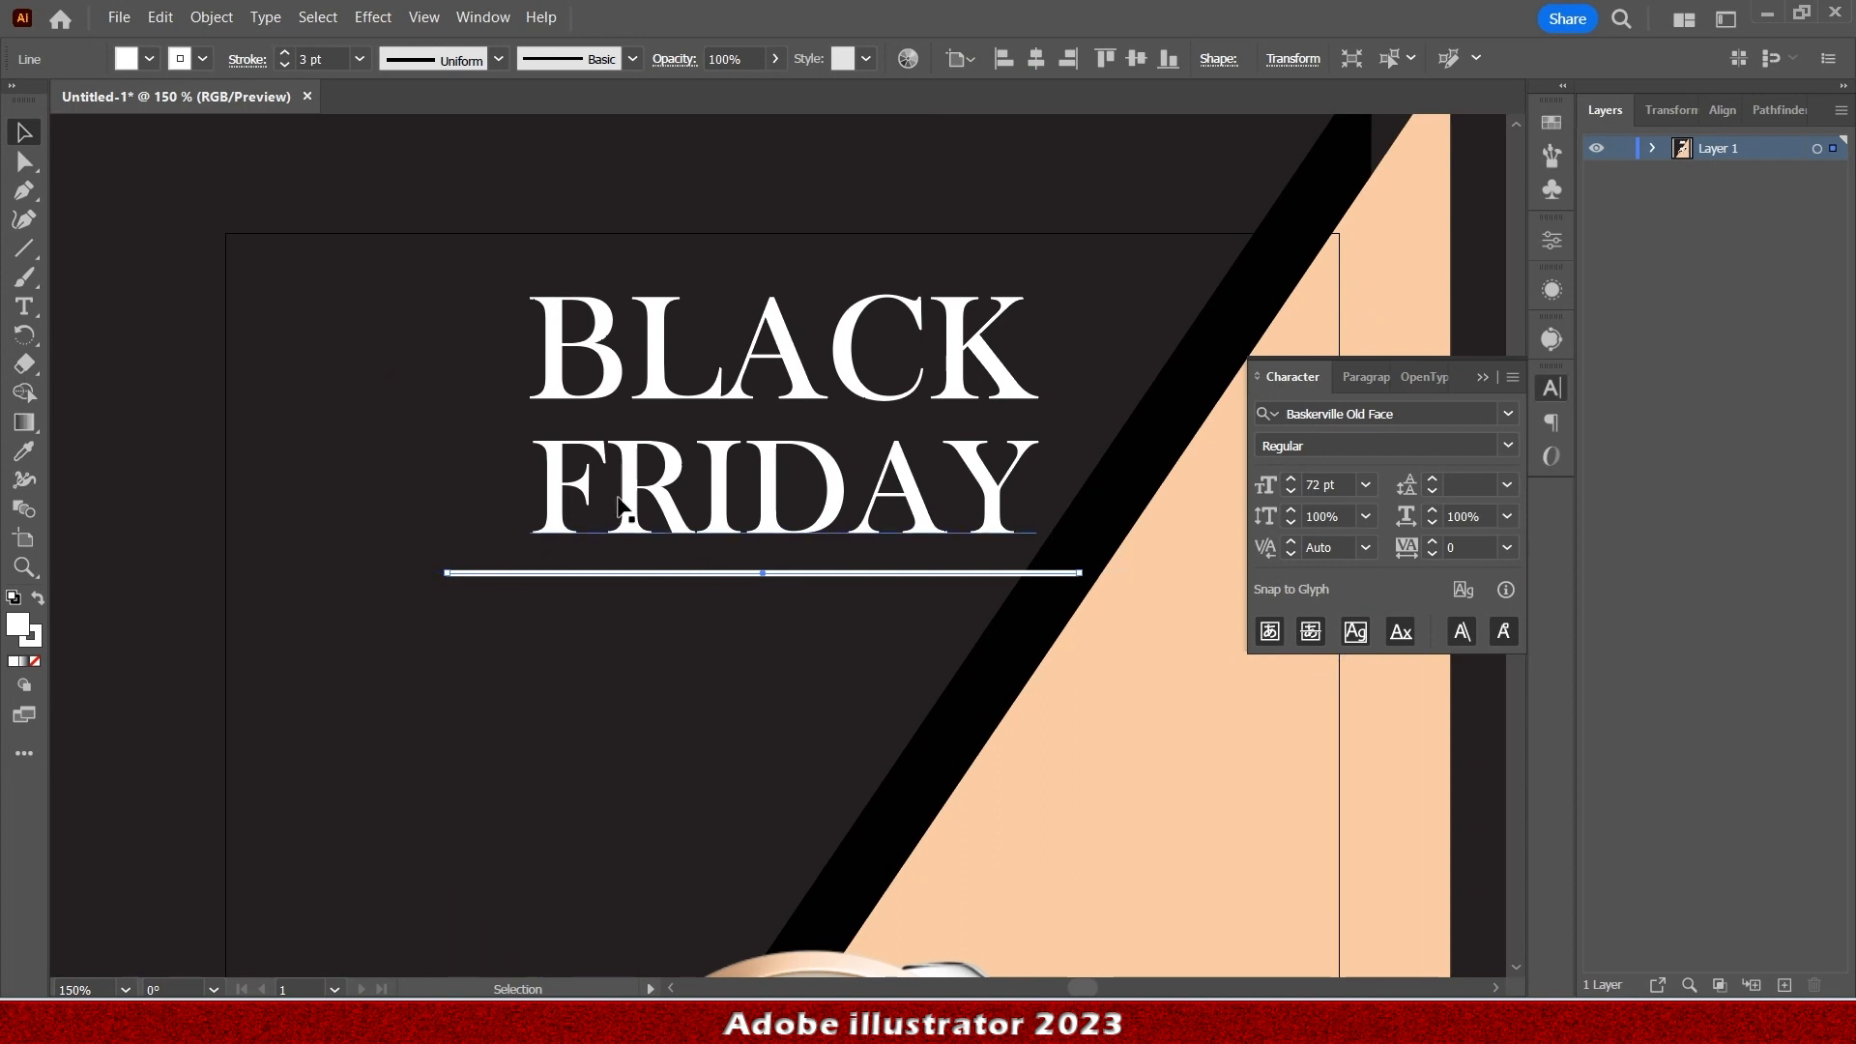
{"action": "left_click", "coordinate": [767, 481], "text": "shift"}
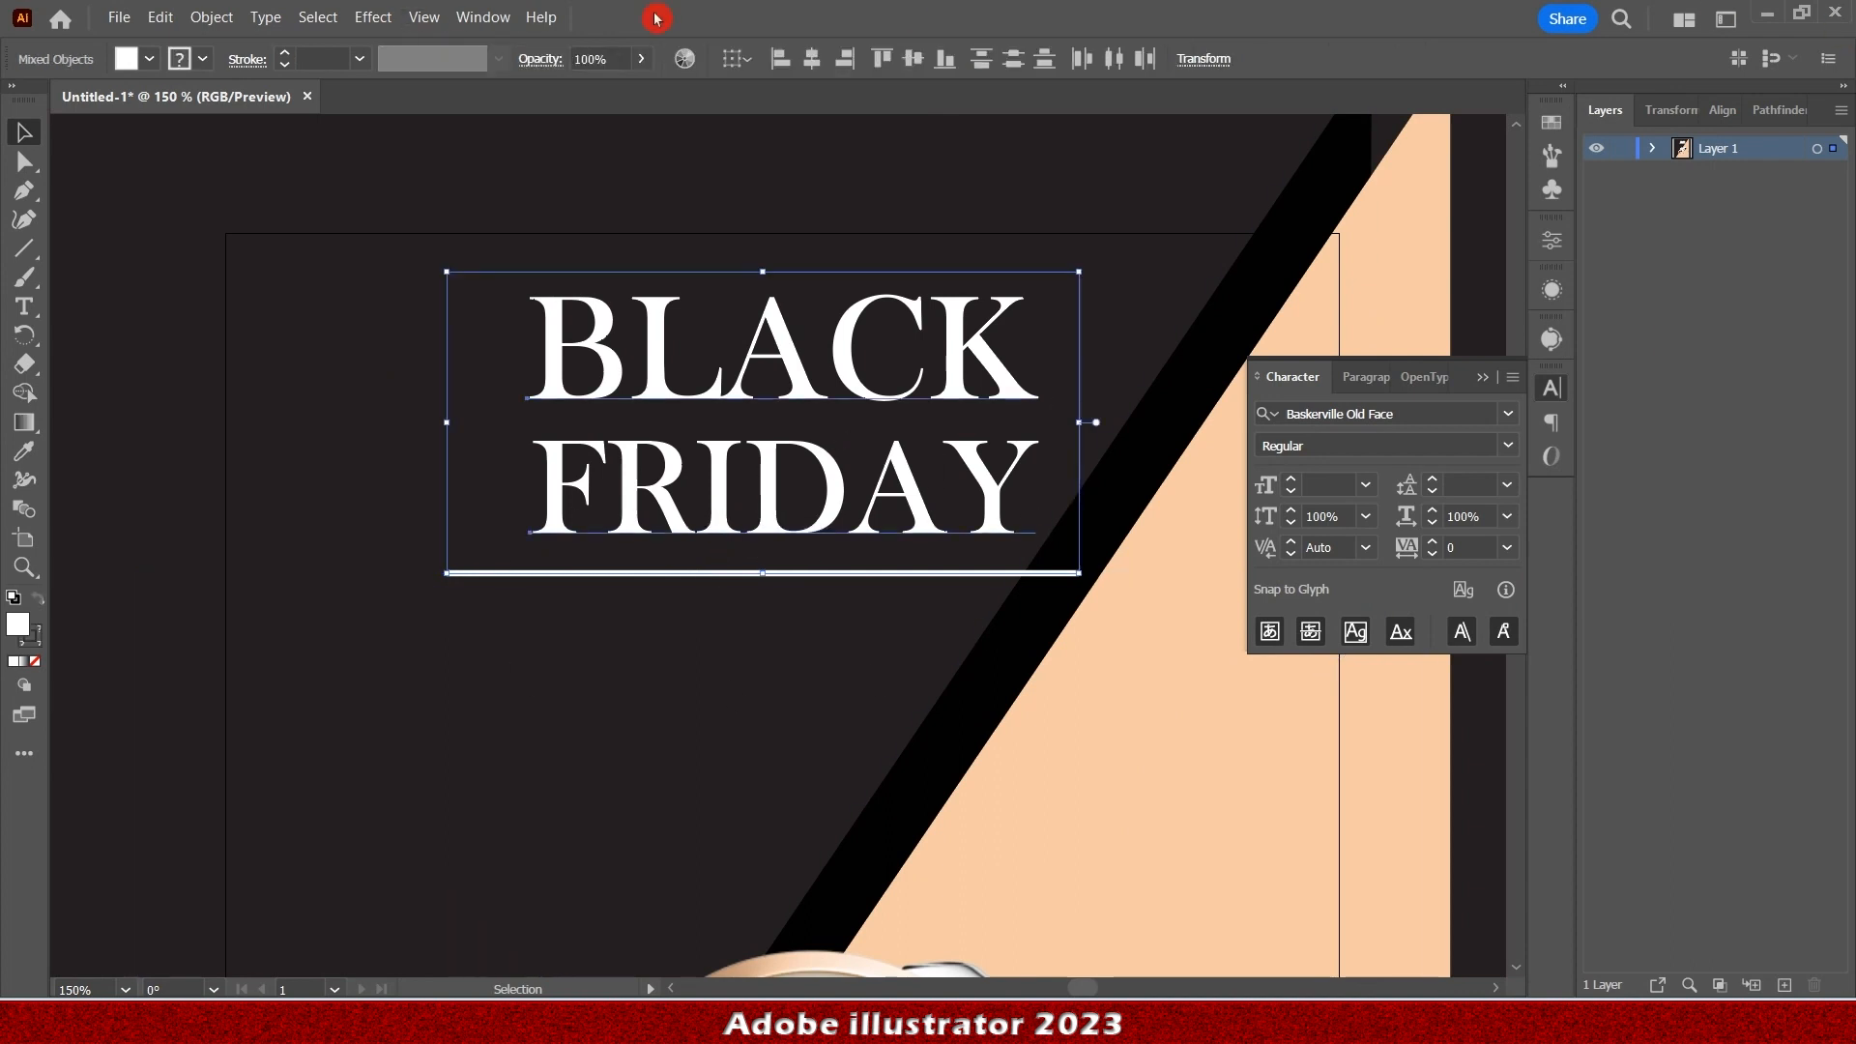
{"action": "left_click", "coordinate": [812, 59]}
{"action": "left_click", "coordinate": [150, 193]}
Start a new text line in the empty area beside the poster with the Khmer letters "បញ".
{"action": "scroll", "coordinate": [619, 485], "scroll_direction": "down", "scroll_amount": 5}
{"action": "left_click", "coordinate": [822, 580]}
{"action": "scroll", "coordinate": [669, 480], "scroll_direction": "up", "scroll_amount": 4}
{"action": "scroll", "coordinate": [299, 519], "scroll_direction": "down", "scroll_amount": 2}
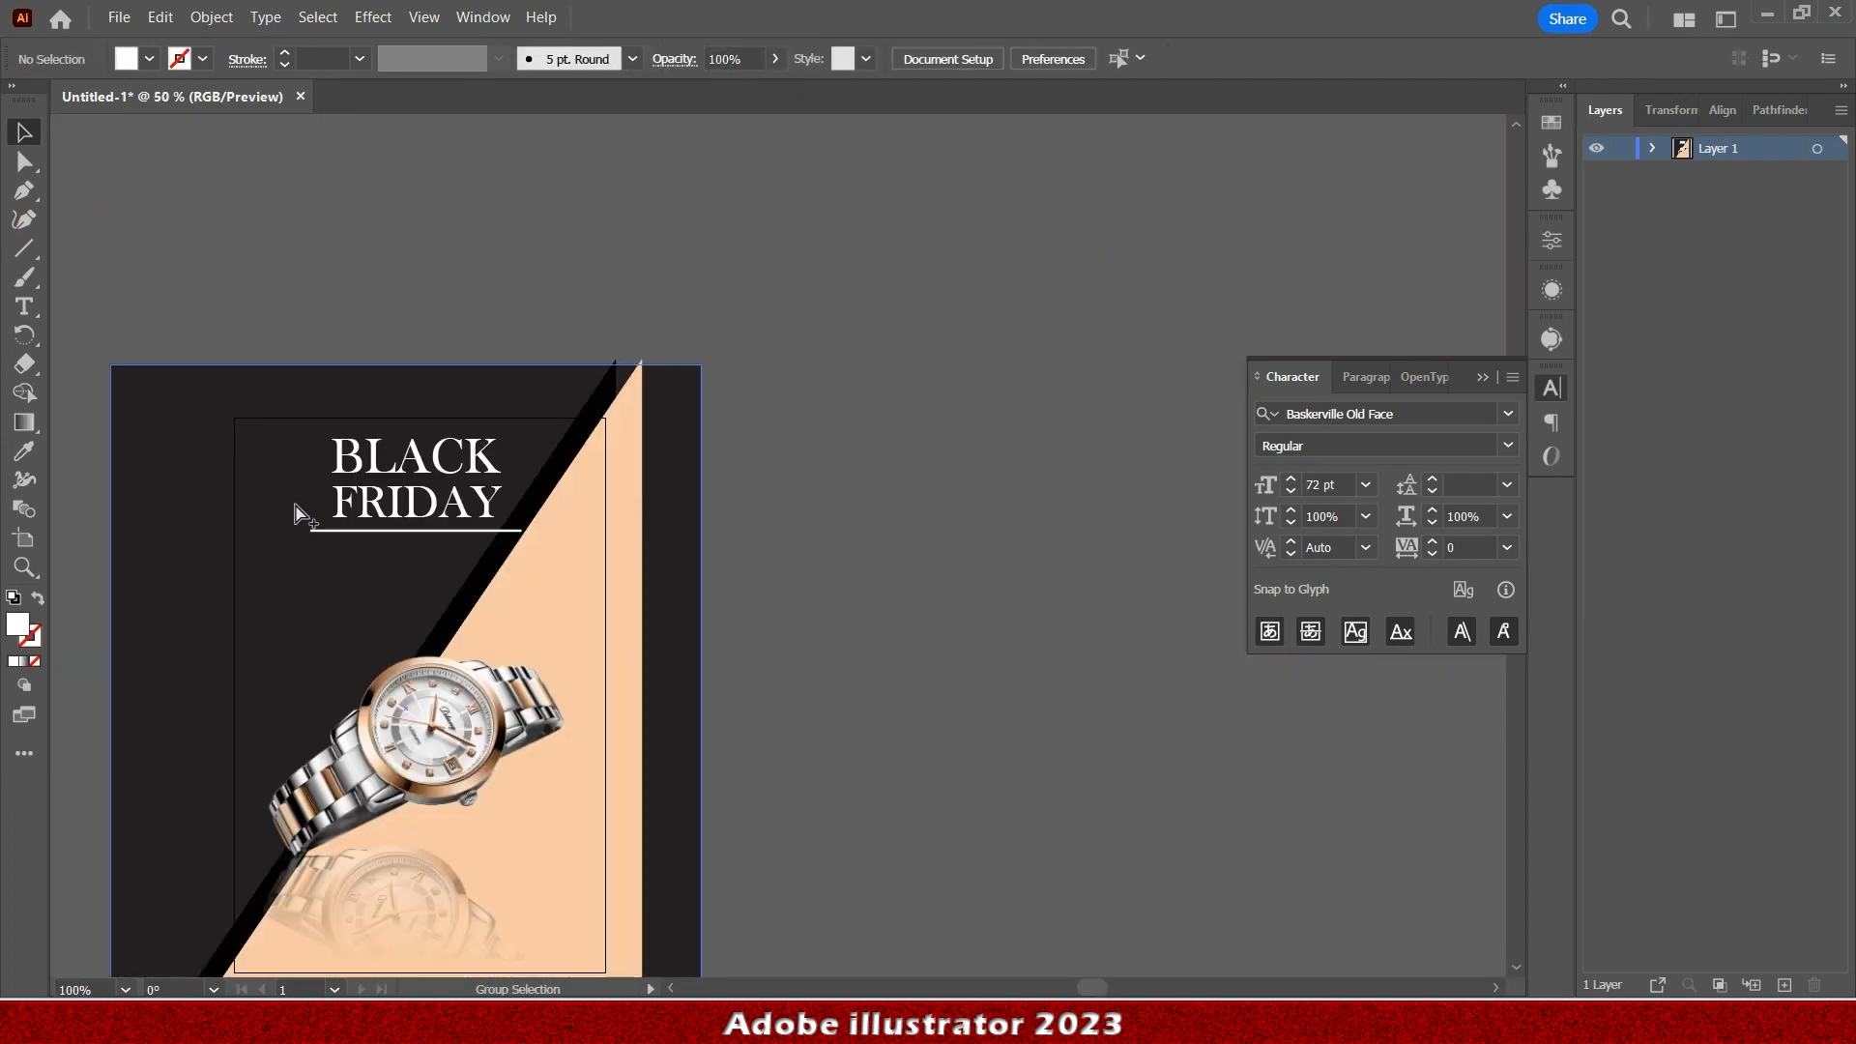
{"action": "left_click_drag", "start_coordinate": [471, 231], "coordinate": [943, 84]}
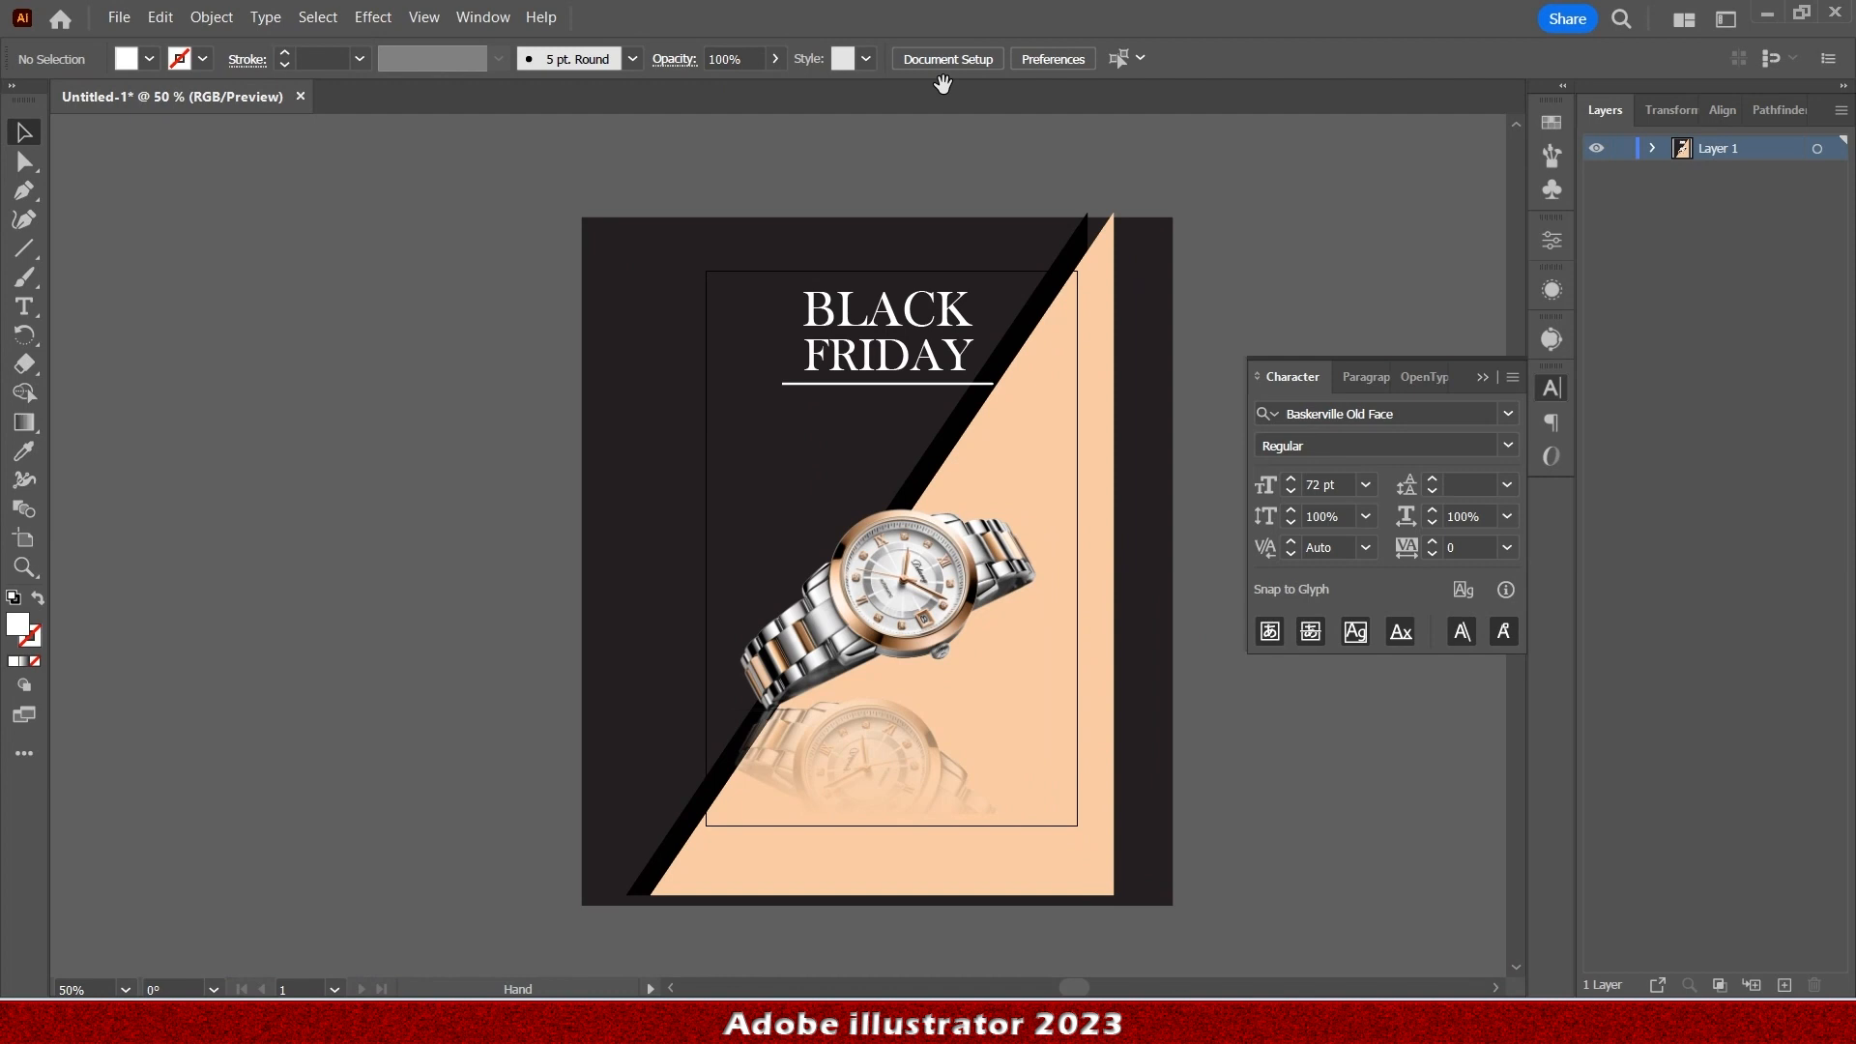
{"action": "left_click", "coordinate": [26, 307]}
{"action": "left_click", "coordinate": [138, 483]}
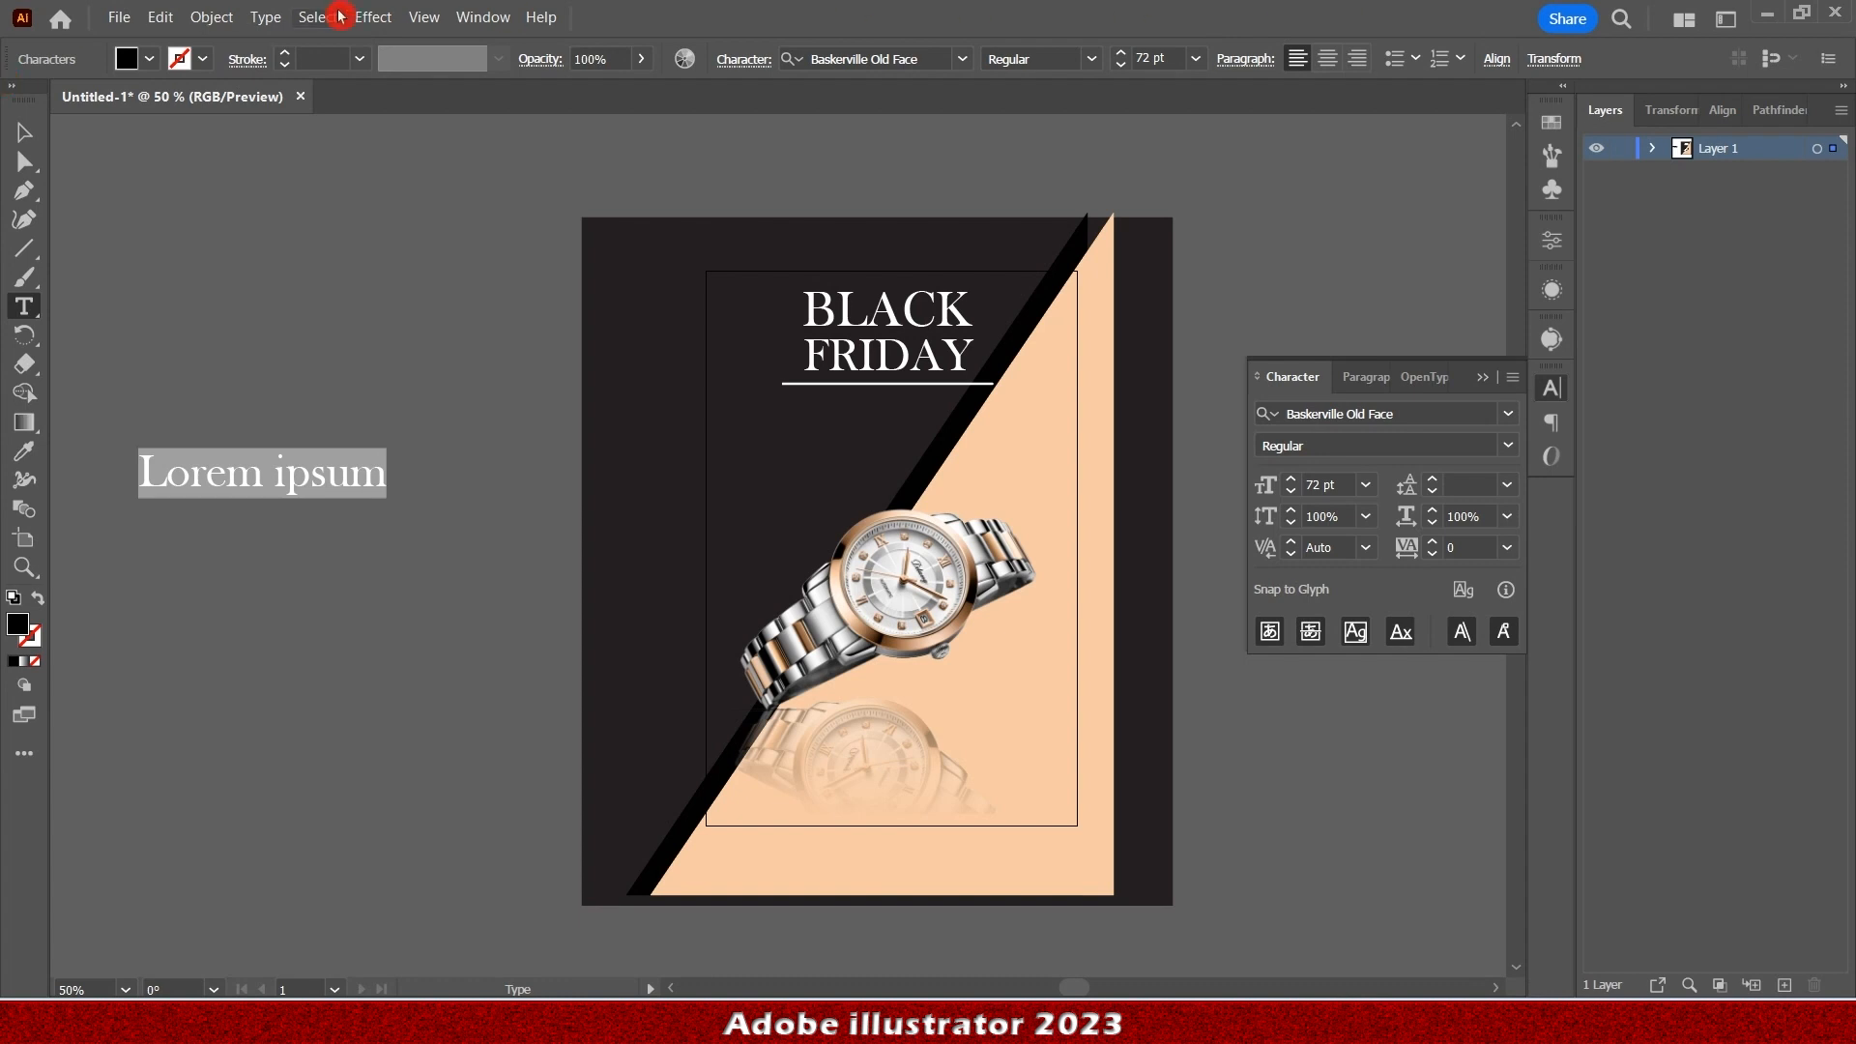
{"action": "key", "text": "BackSpace"}
{"action": "type", "text": "บ"}
{"action": "type", "text": "ញ"}
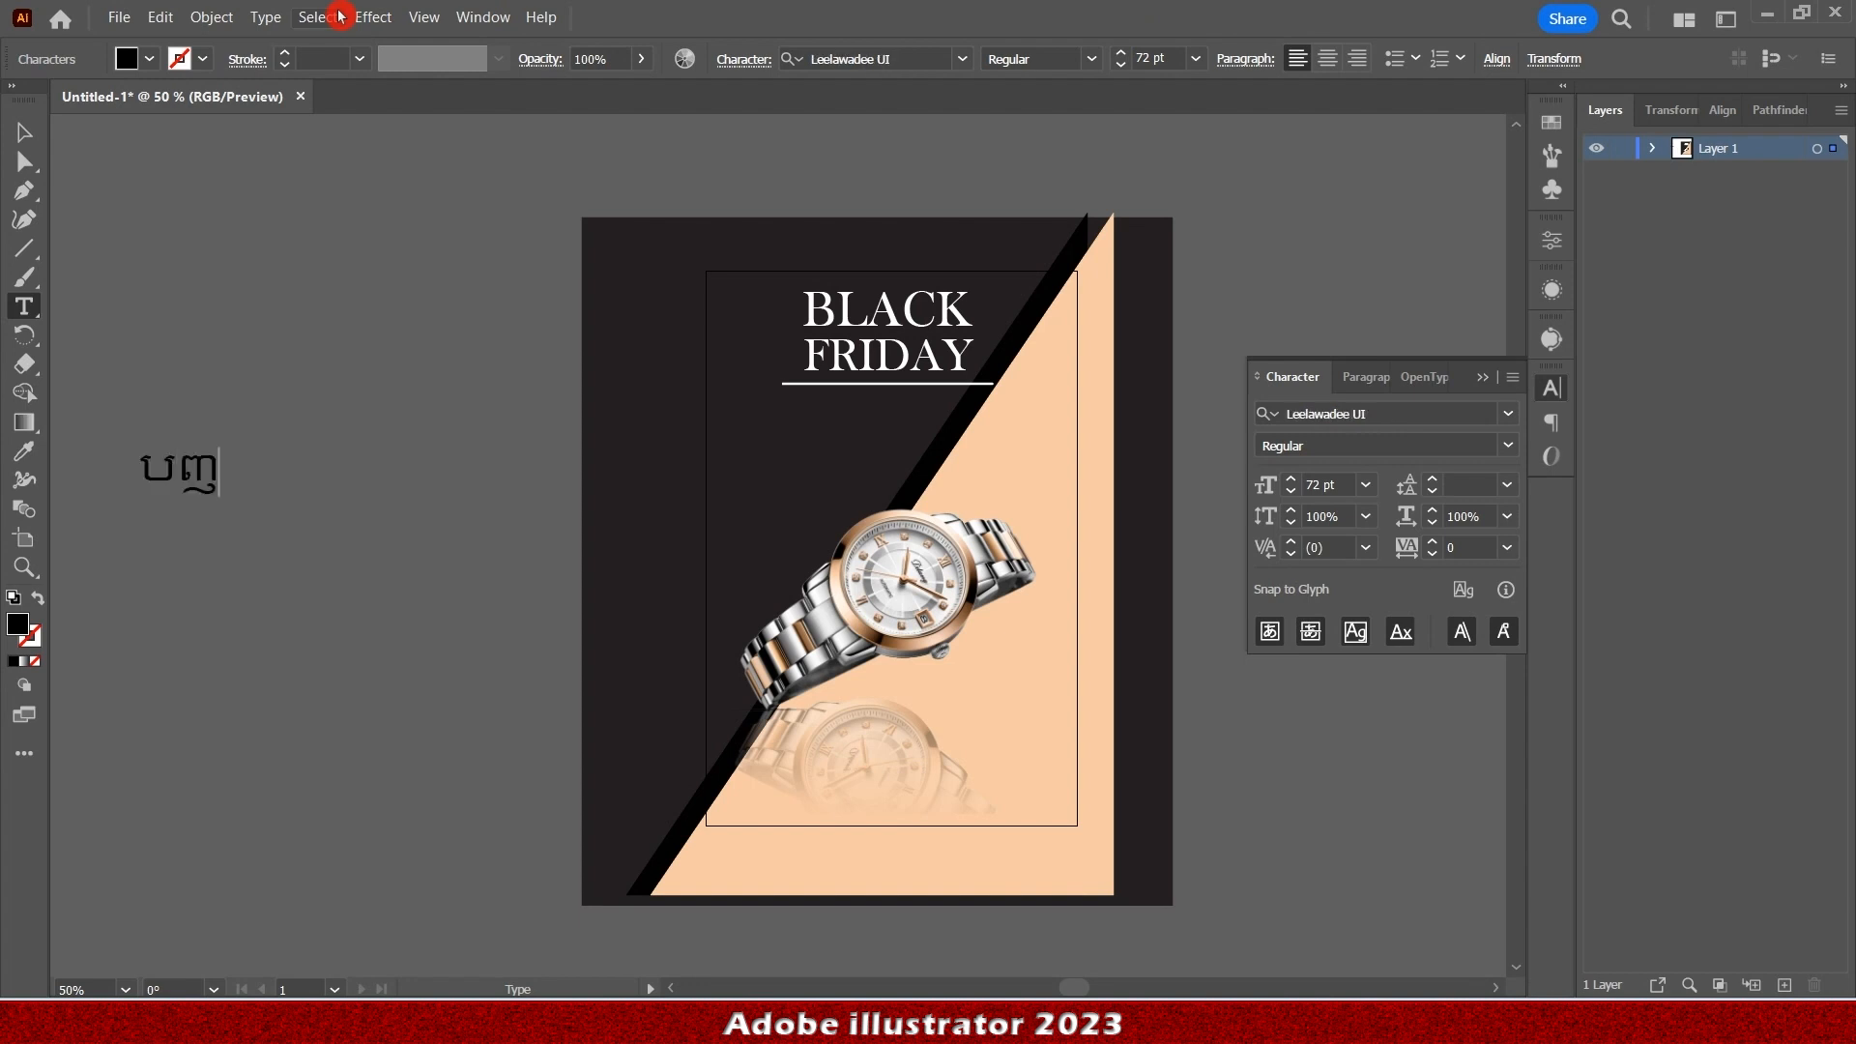
{"action": "type", "text": "ច"}
{"action": "key", "text": "BackSpace"}
{"action": "type", "text": "ក"}
{"action": "key", "text": "BackSpace"}
{"action": "type", "text": "ច"}
{"action": "key", "text": "BackSpace"}
Set the Khmer text in the Khmer OS Kangrey font.
{"action": "key", "text": "ctrl+a"}
{"action": "left_click", "coordinate": [962, 59]}
{"action": "left_click", "coordinate": [1128, 195]}
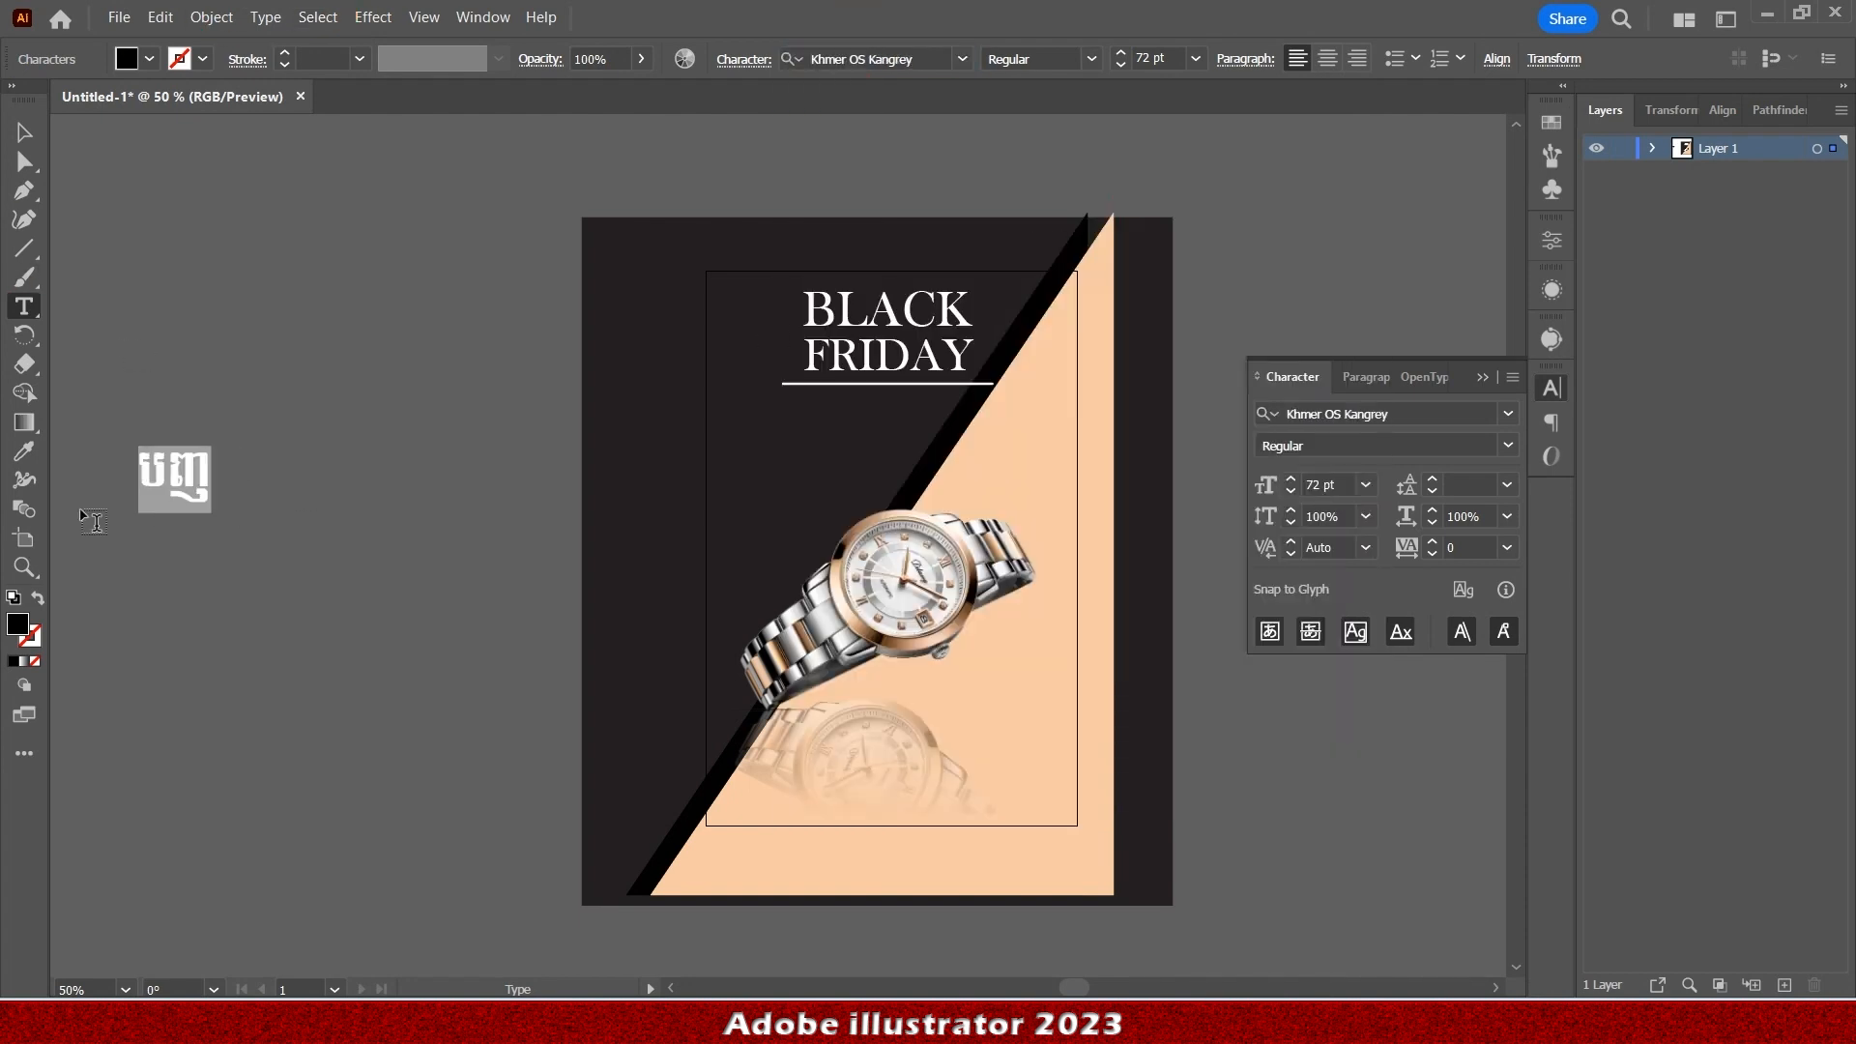
Complete the Khmer text so that it reads "បញ្ចុះតម្លៃ".
{"action": "left_click", "coordinate": [231, 483]}
{"action": "double_click", "coordinate": [209, 476]}
{"action": "left_click", "coordinate": [203, 477]}
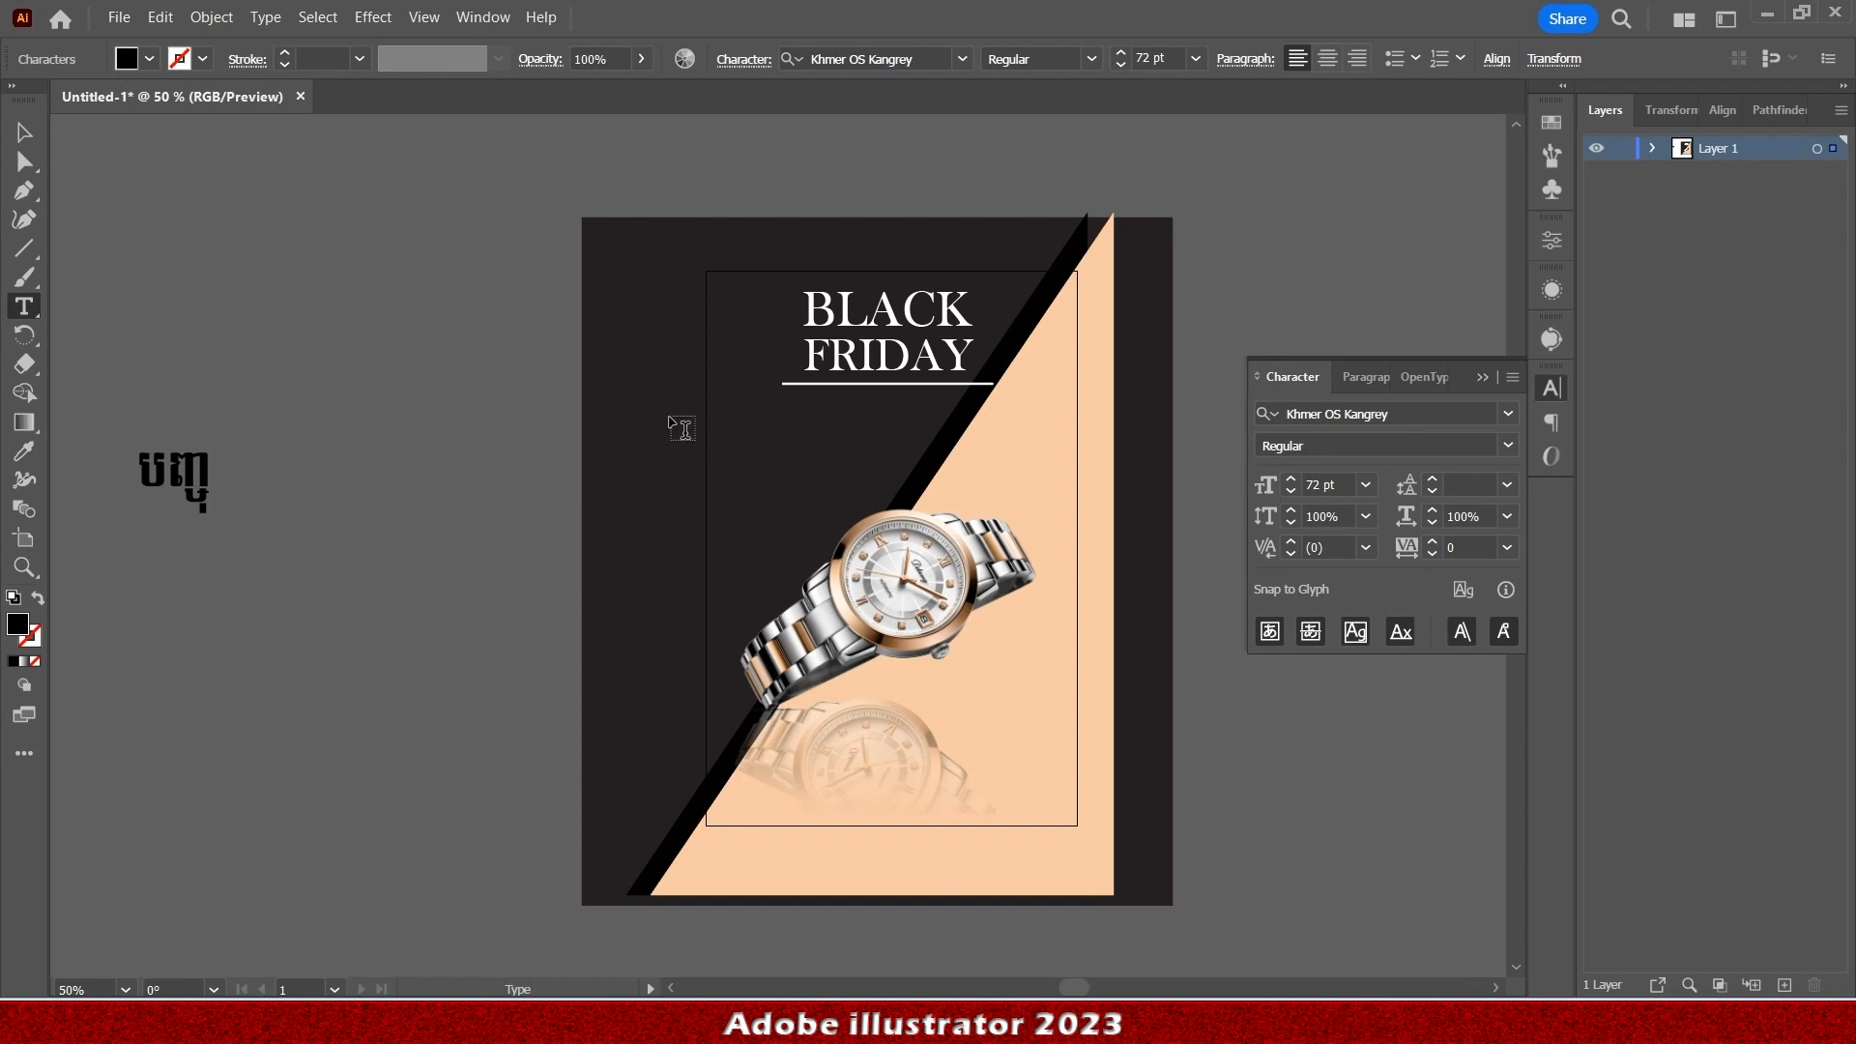
{"action": "type", "text": "ះតម្លៃ"}
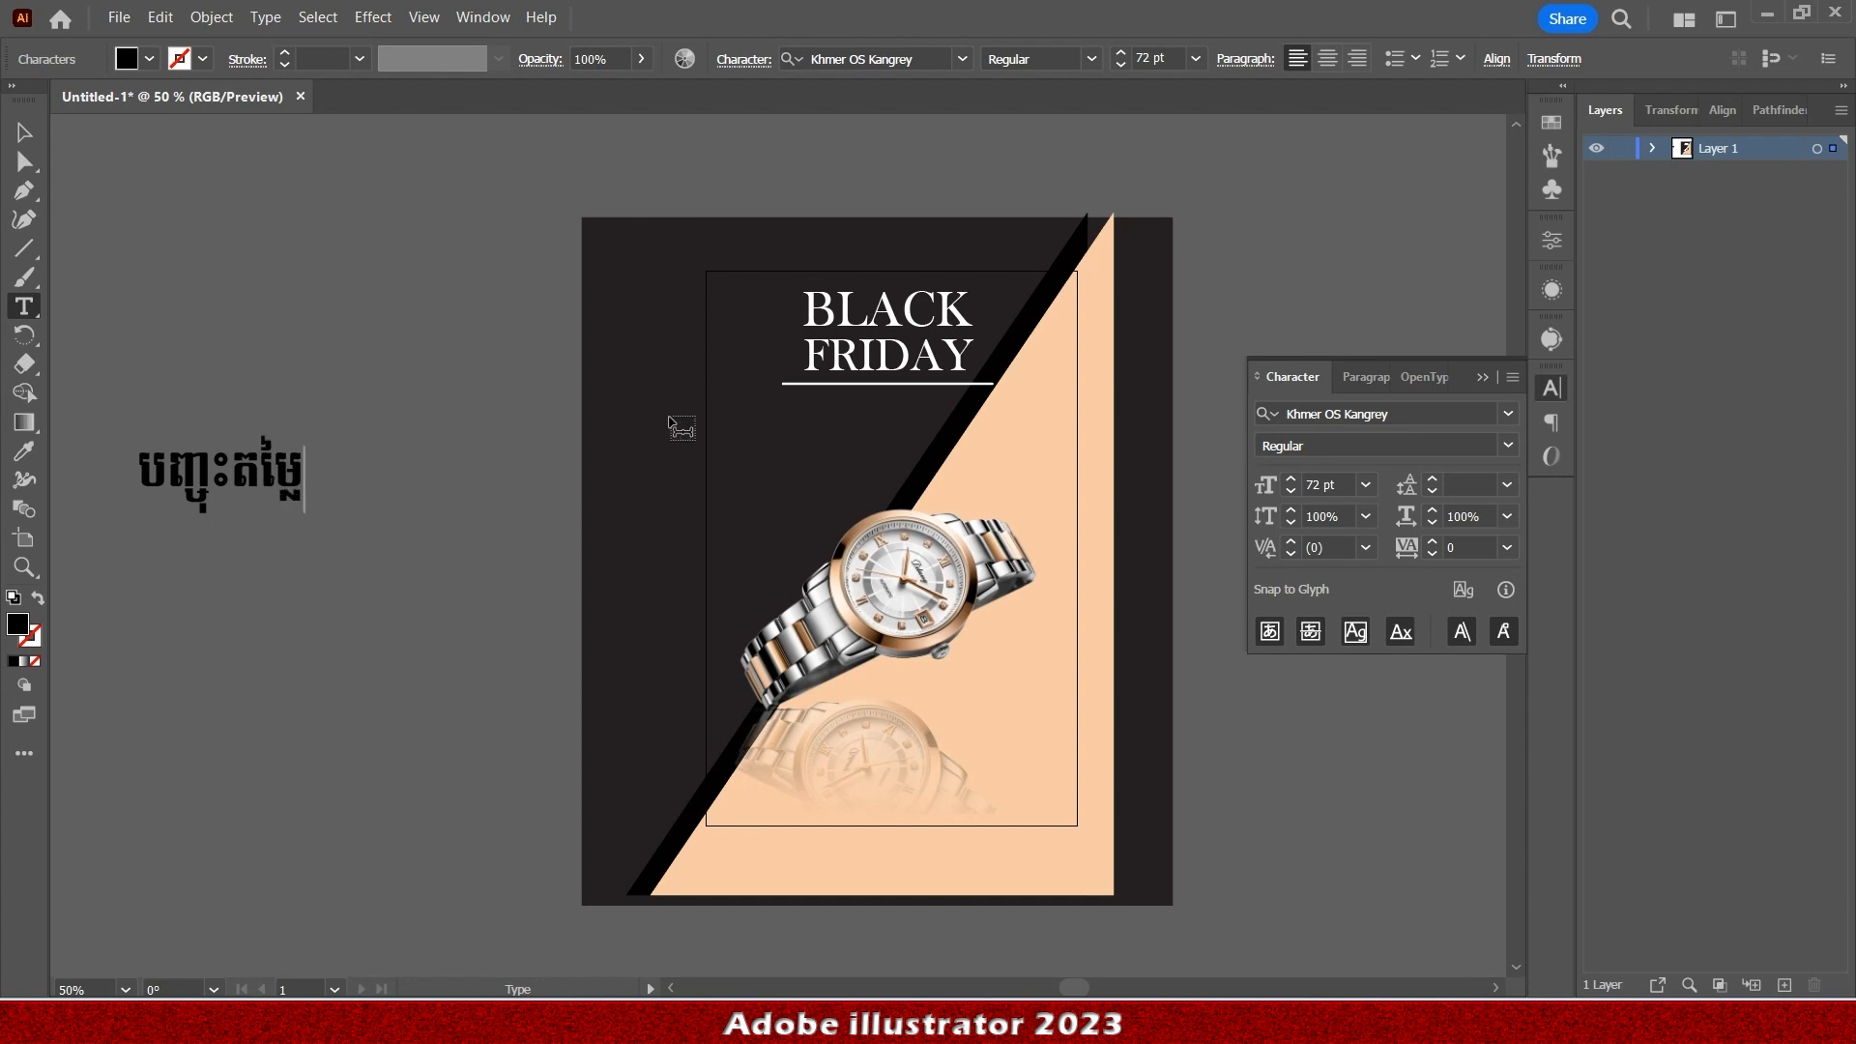
Set the Khmer text in Kh Ang Silbak and move it higher in the empty area beside the poster.
{"action": "double_click", "coordinate": [277, 479]}
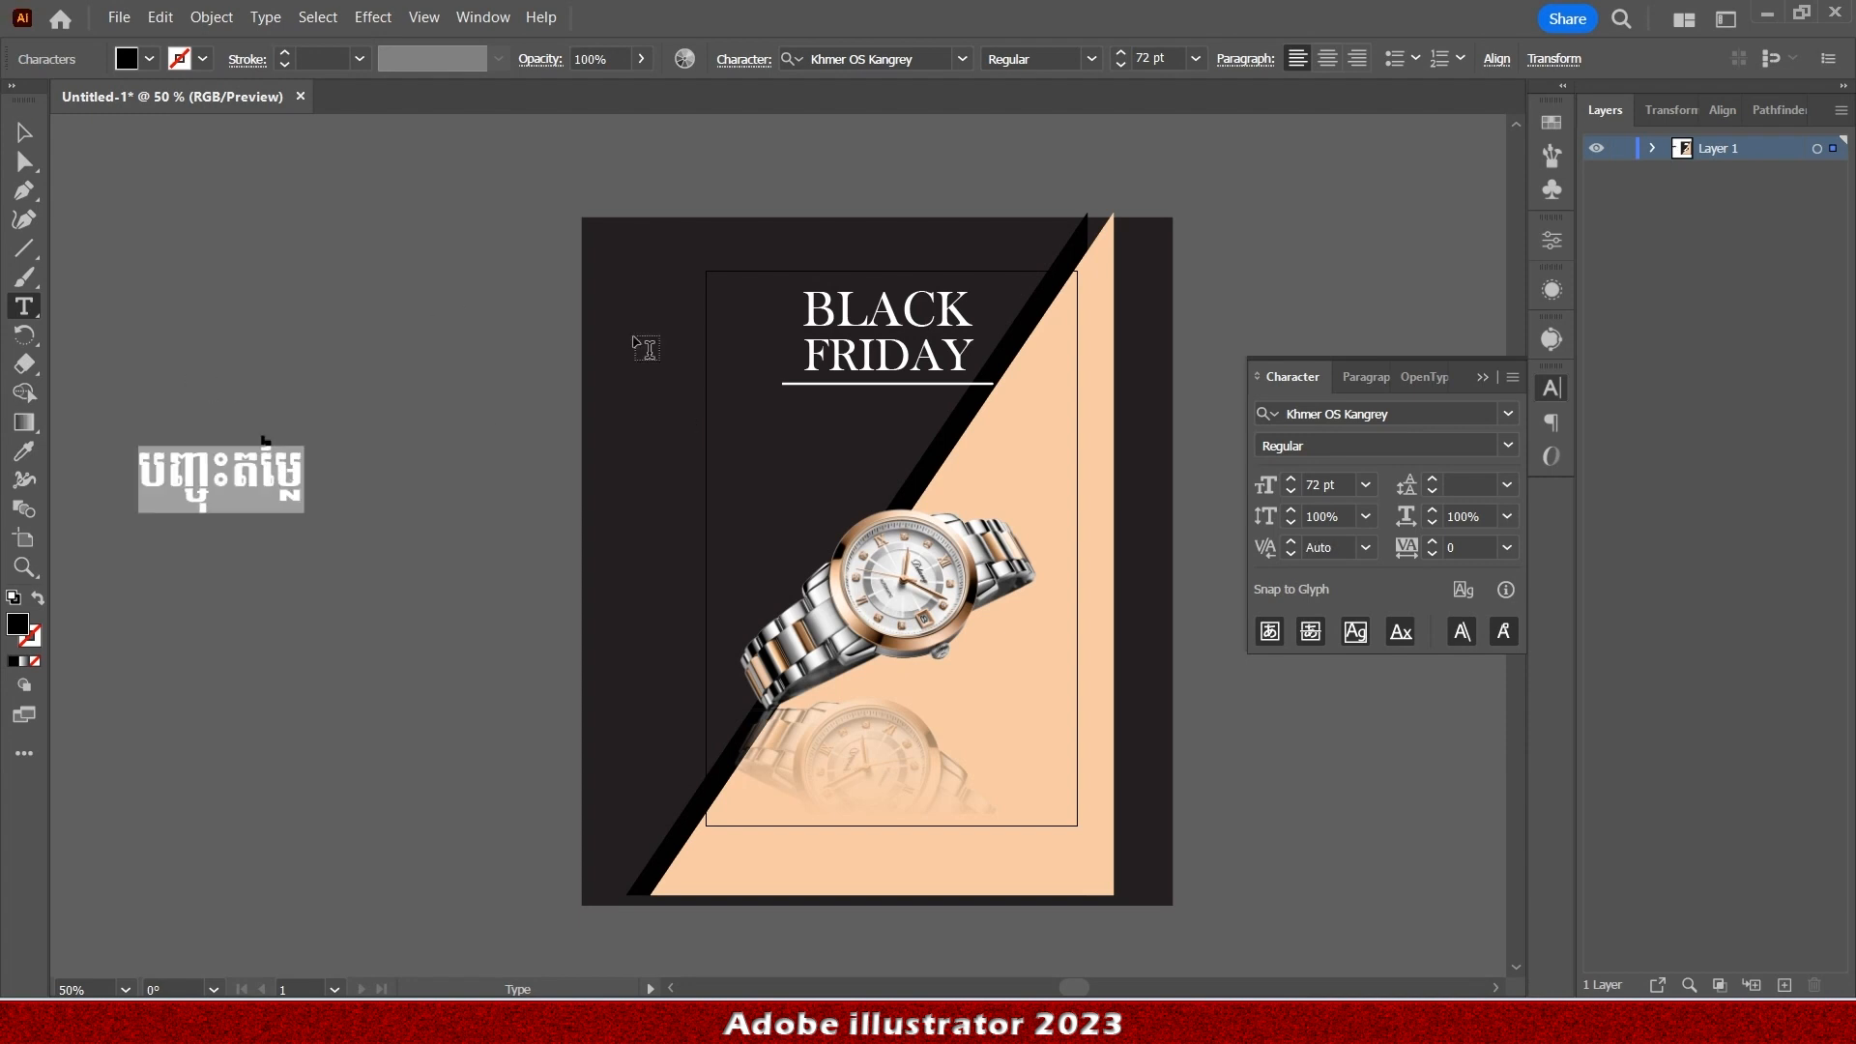
{"action": "left_click", "coordinate": [964, 61]}
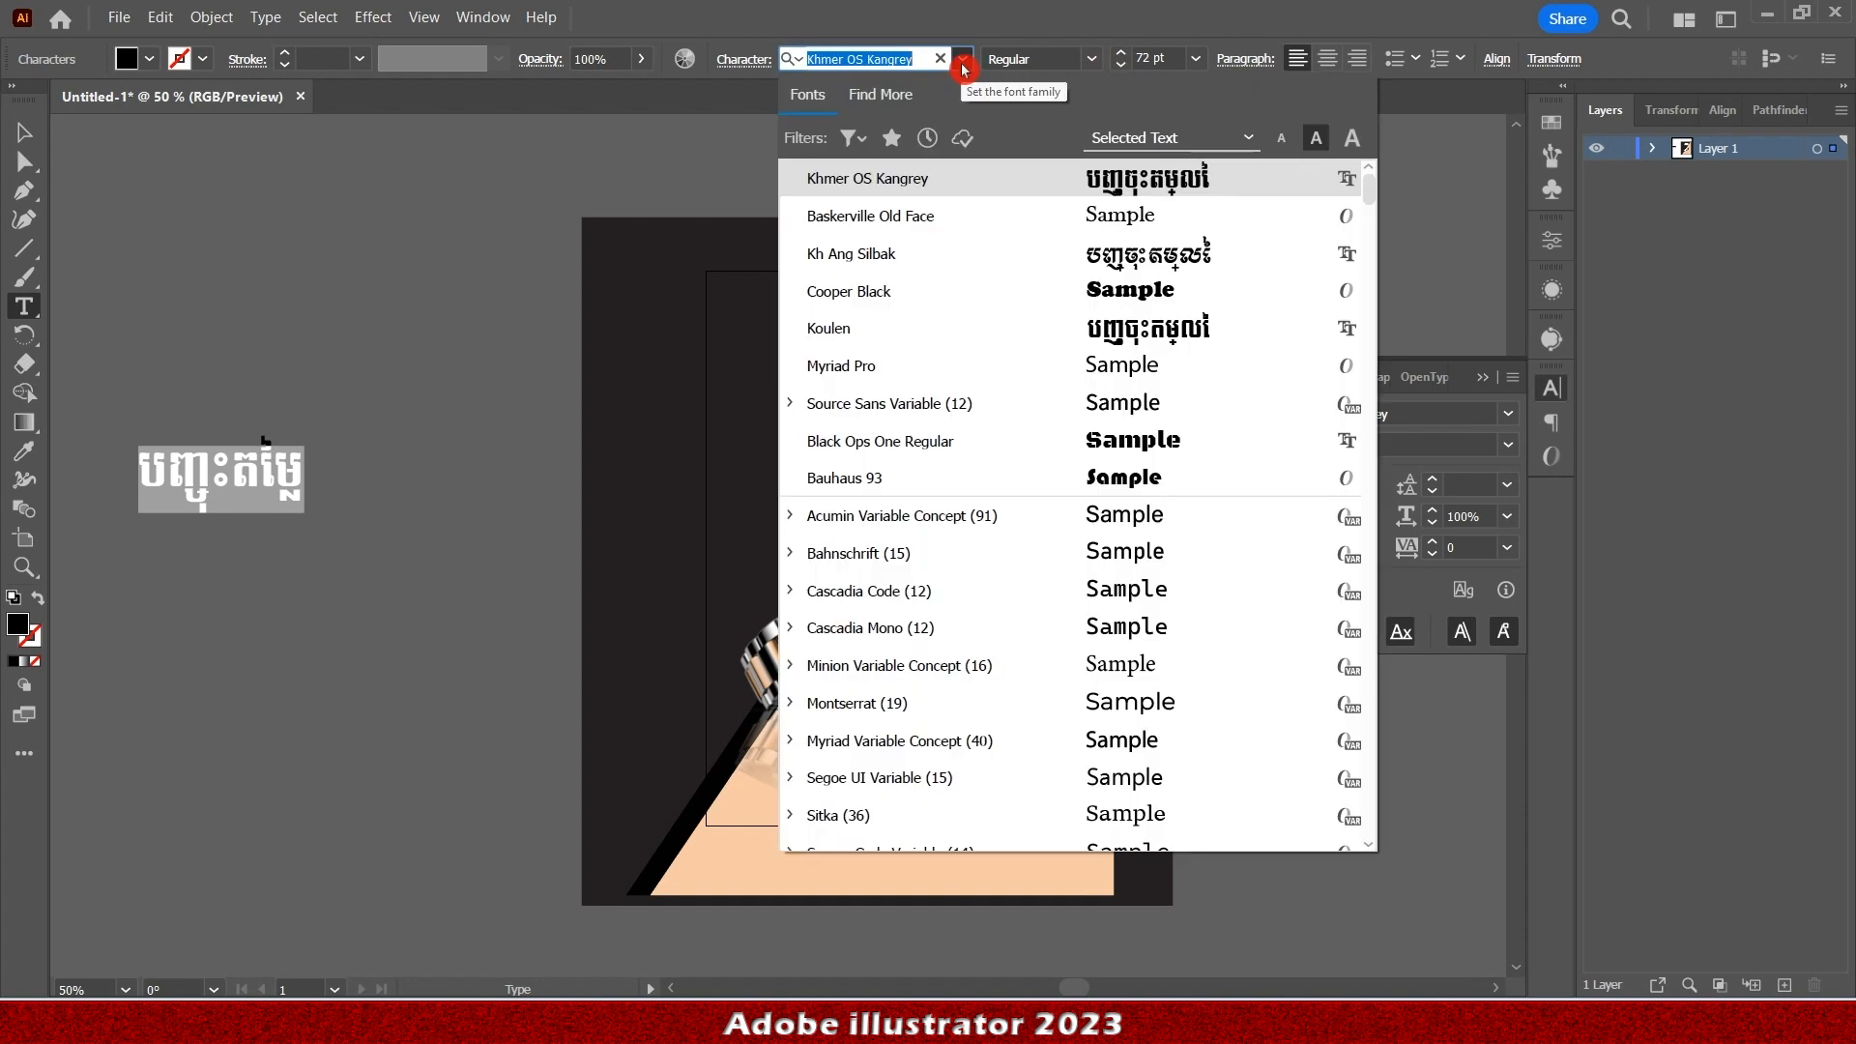
{"action": "left_click", "coordinate": [1023, 265]}
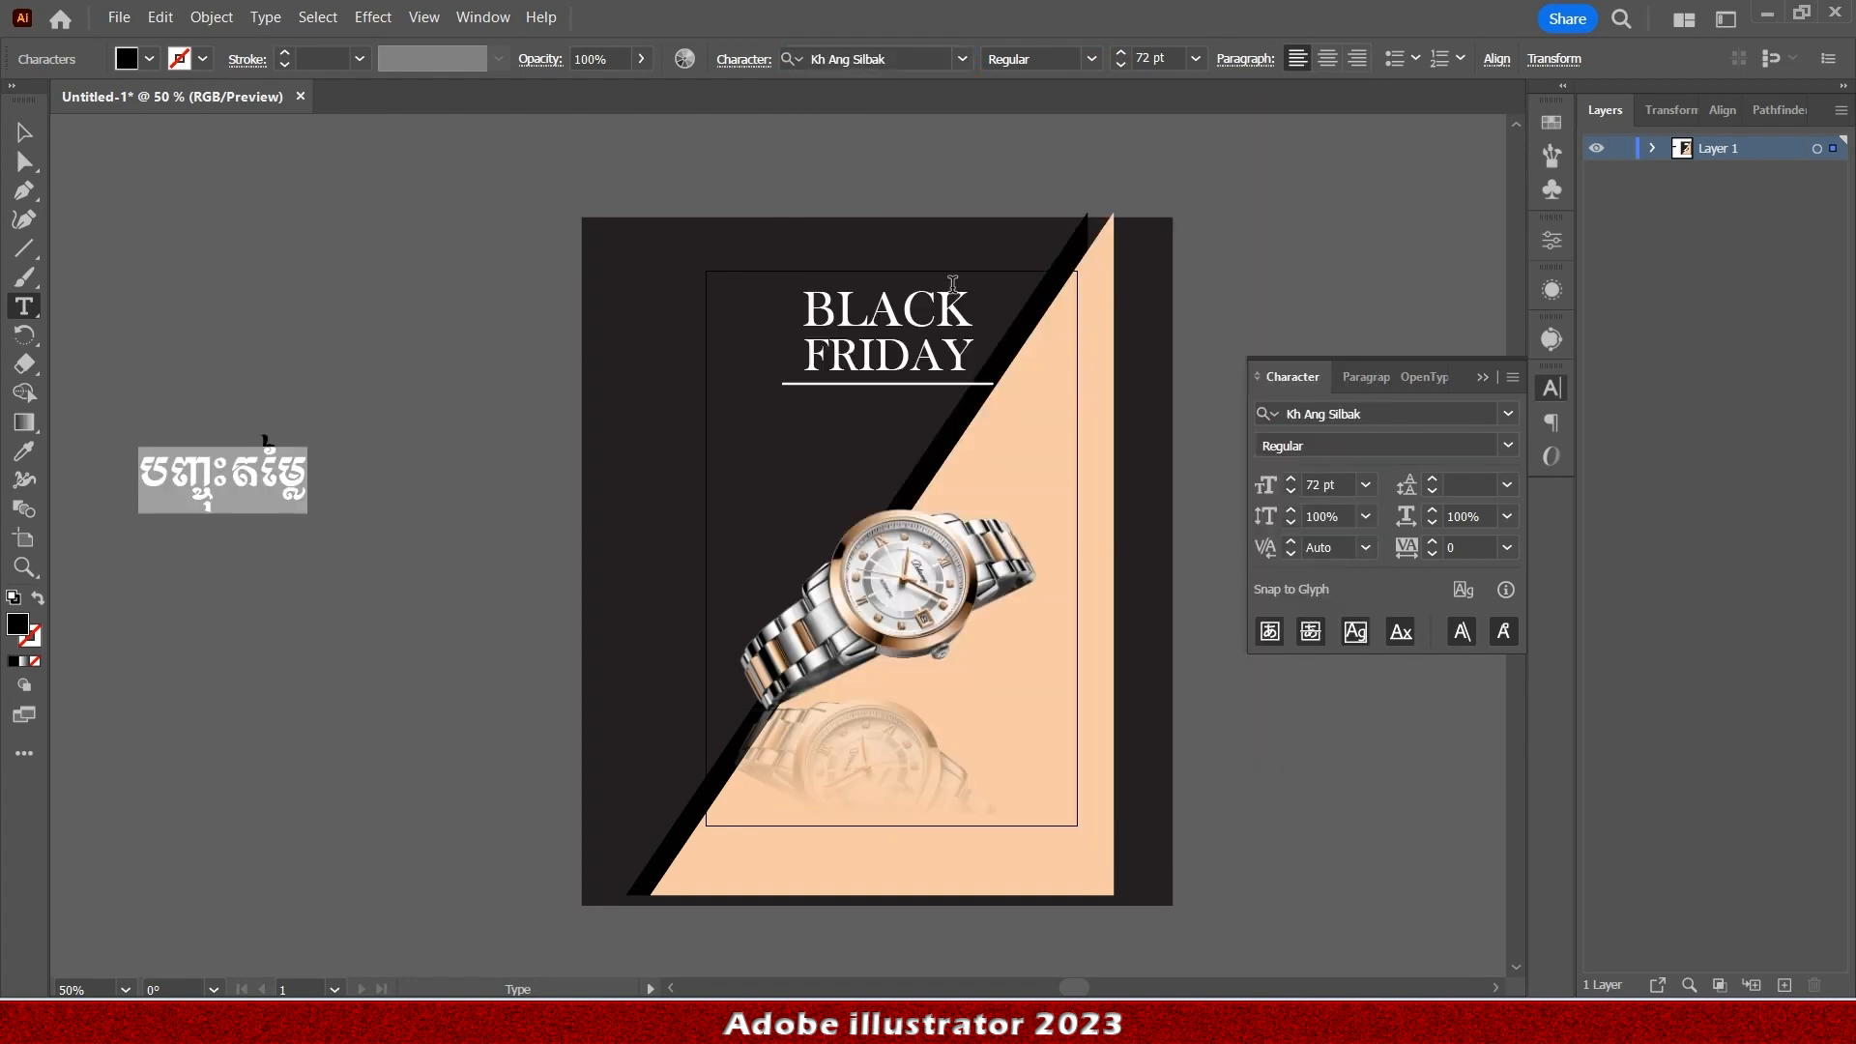
{"action": "left_click", "coordinate": [27, 134]}
{"action": "left_click_drag", "start_coordinate": [283, 481], "coordinate": [361, 357]}
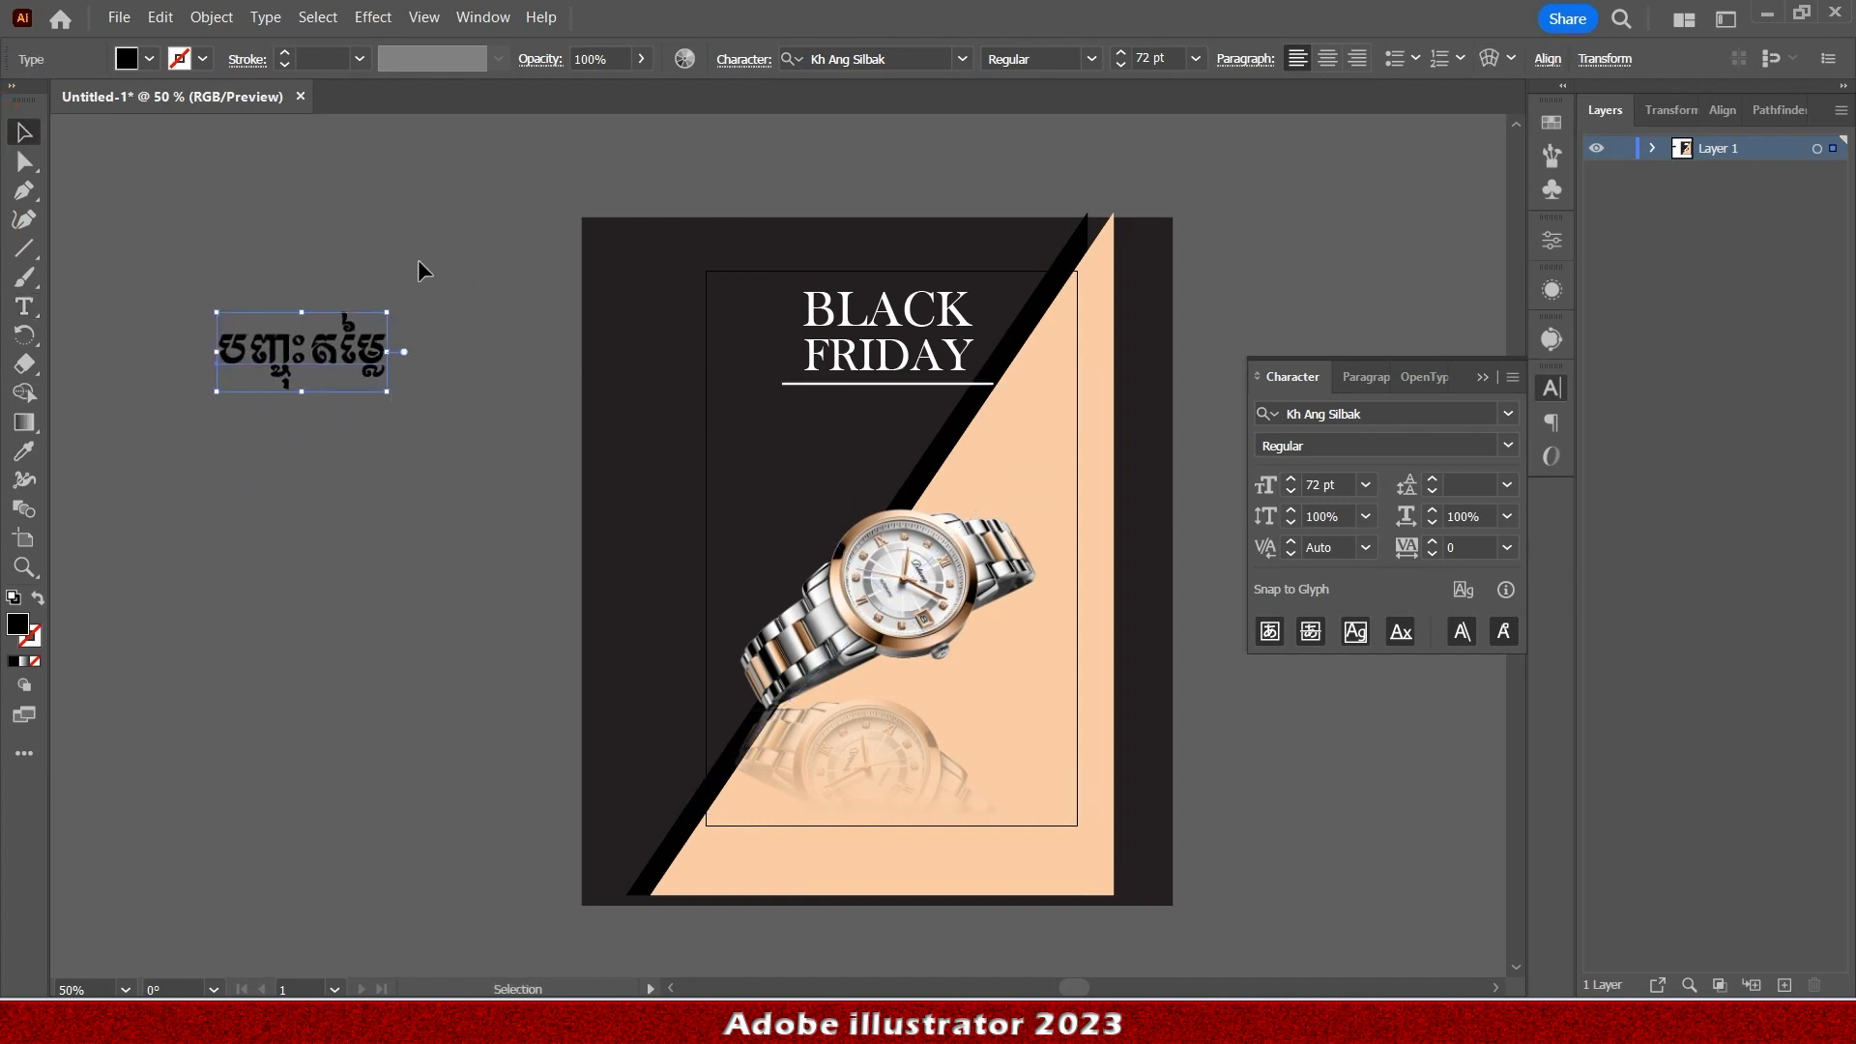
{"action": "left_click", "coordinate": [1414, 114]}
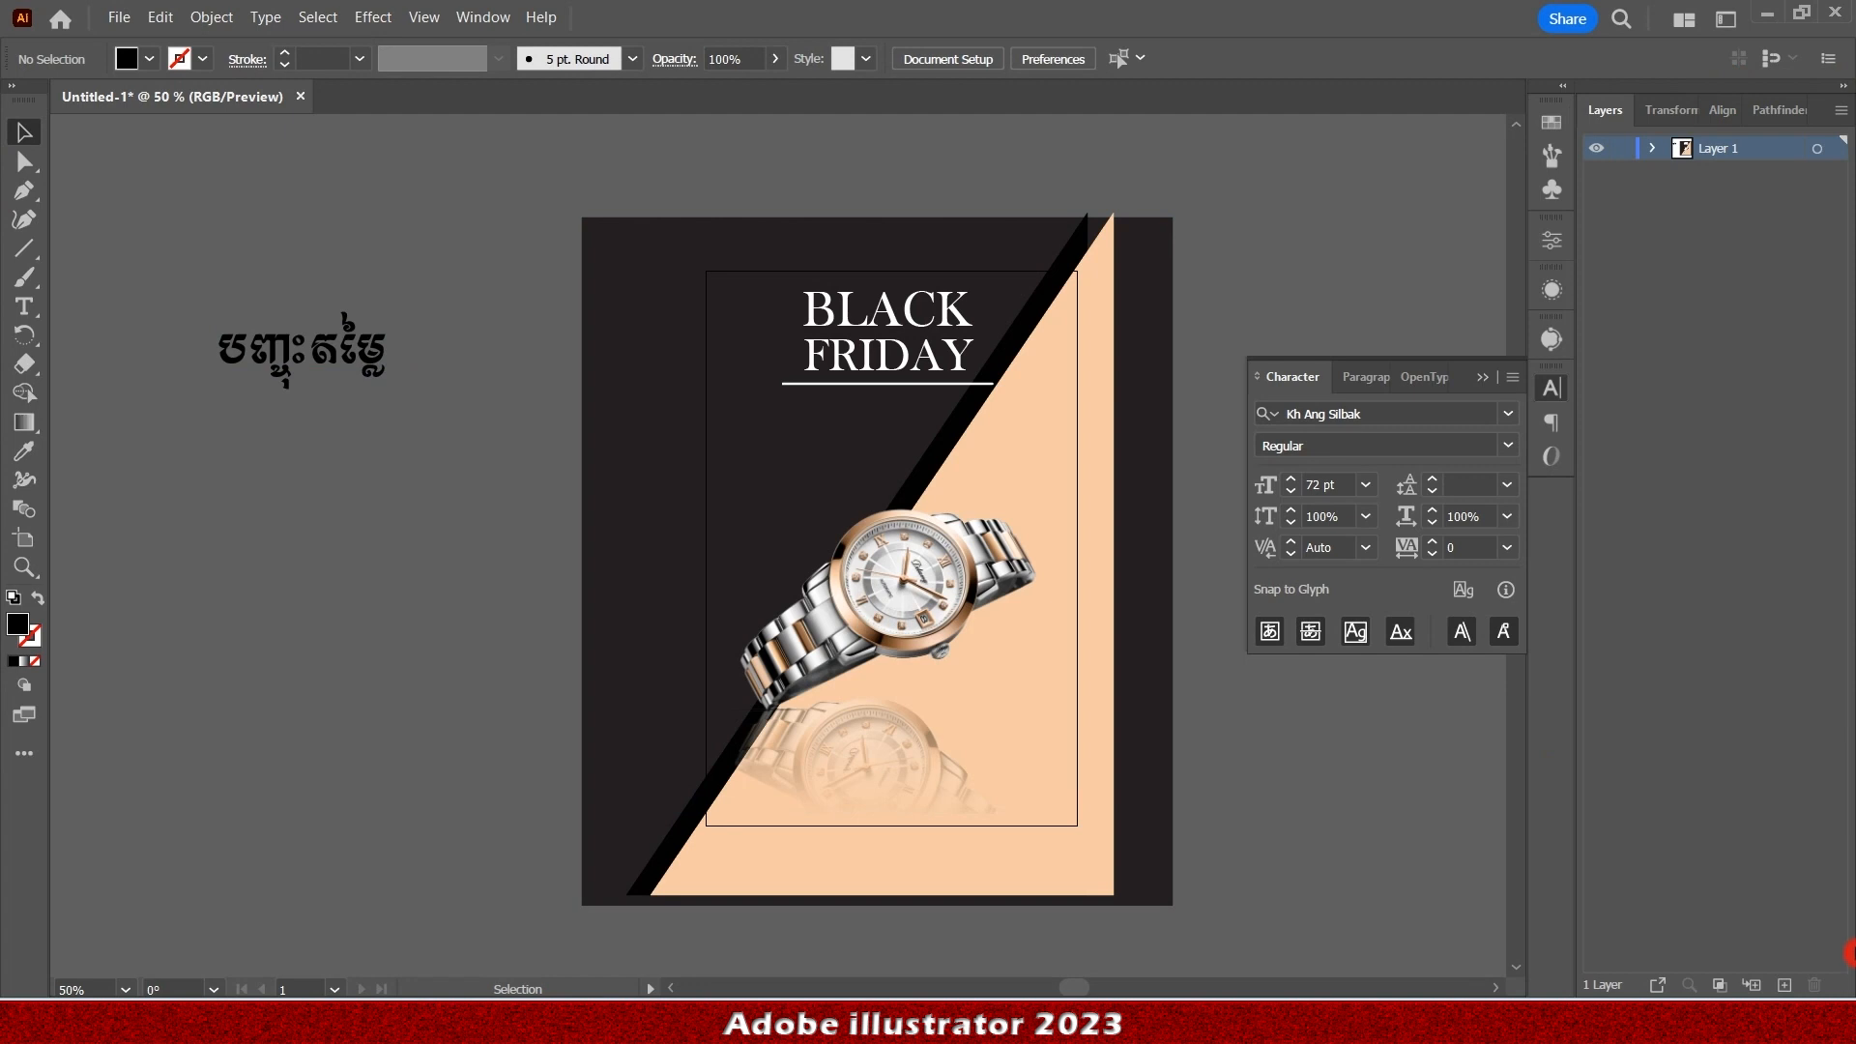
Switch the keyboard language and add a separate text "30%" below the Khmer text.
{"action": "key", "text": "super+space"}
{"action": "left_click", "coordinate": [24, 307]}
{"action": "left_click", "coordinate": [192, 559]}
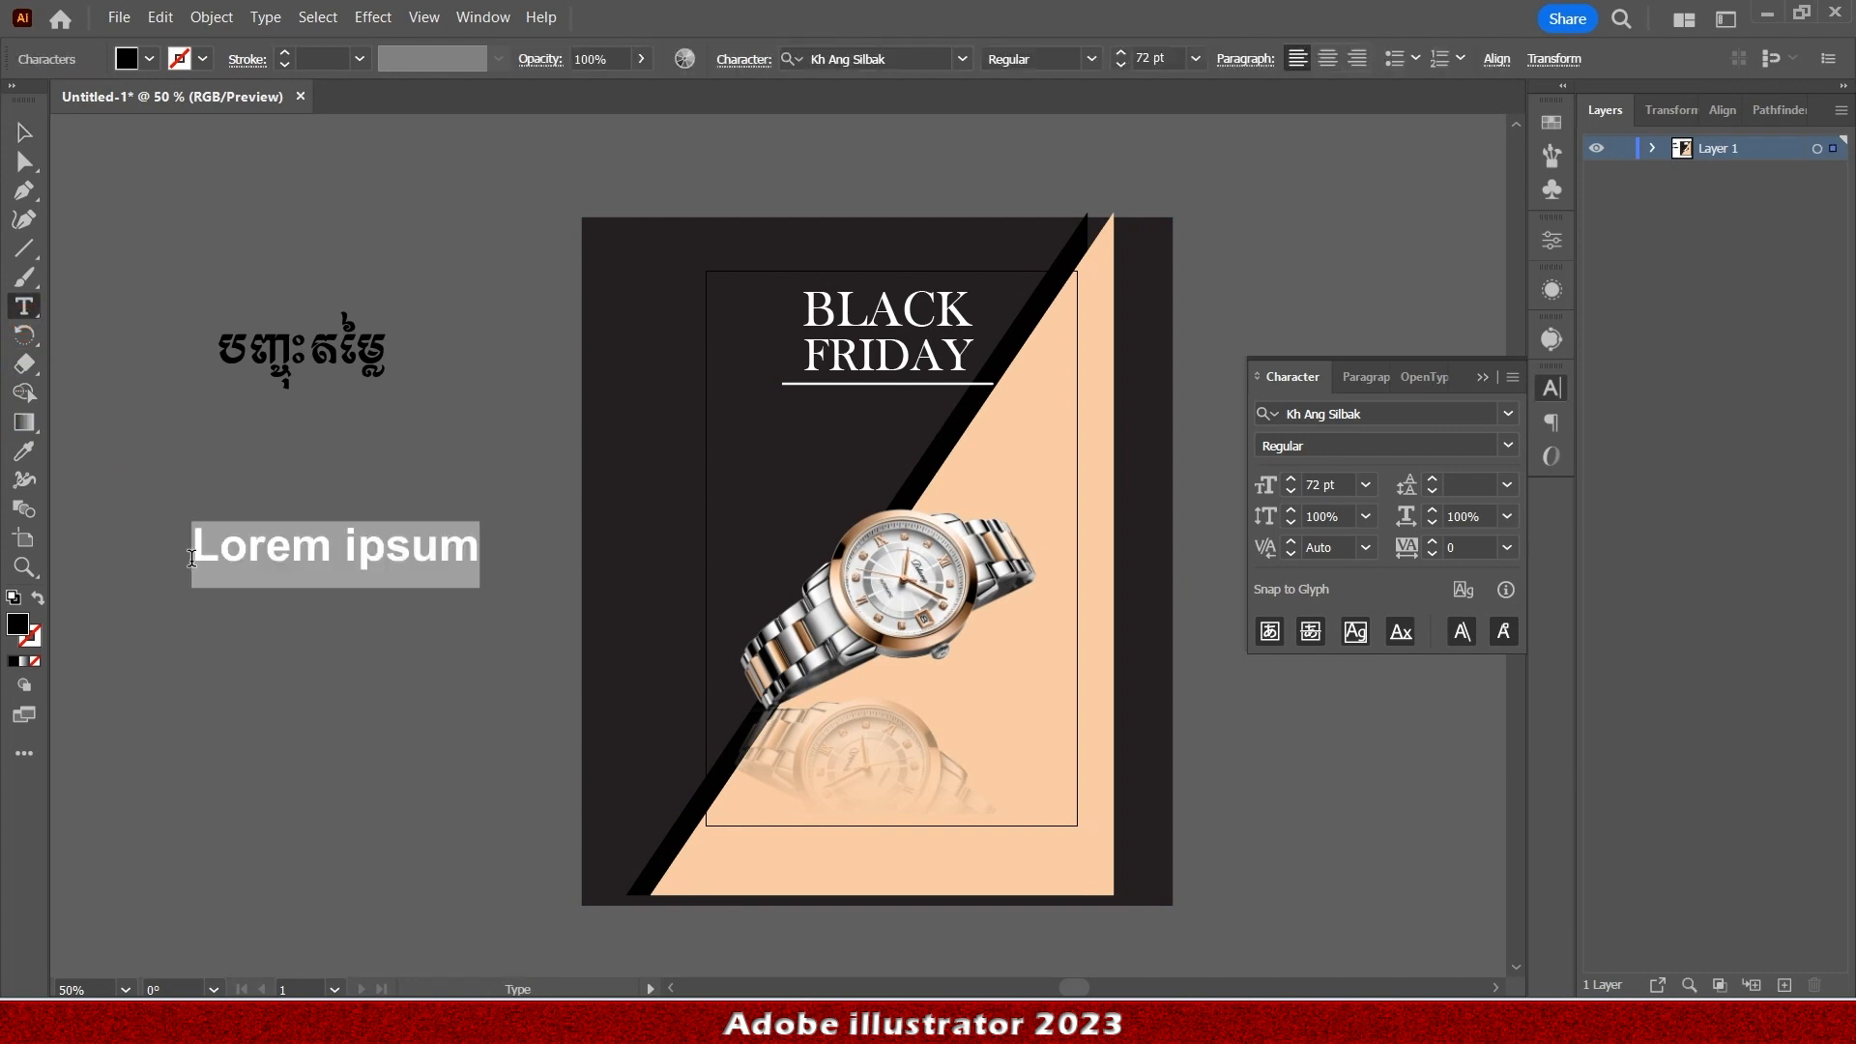
{"action": "type", "text": "30"}
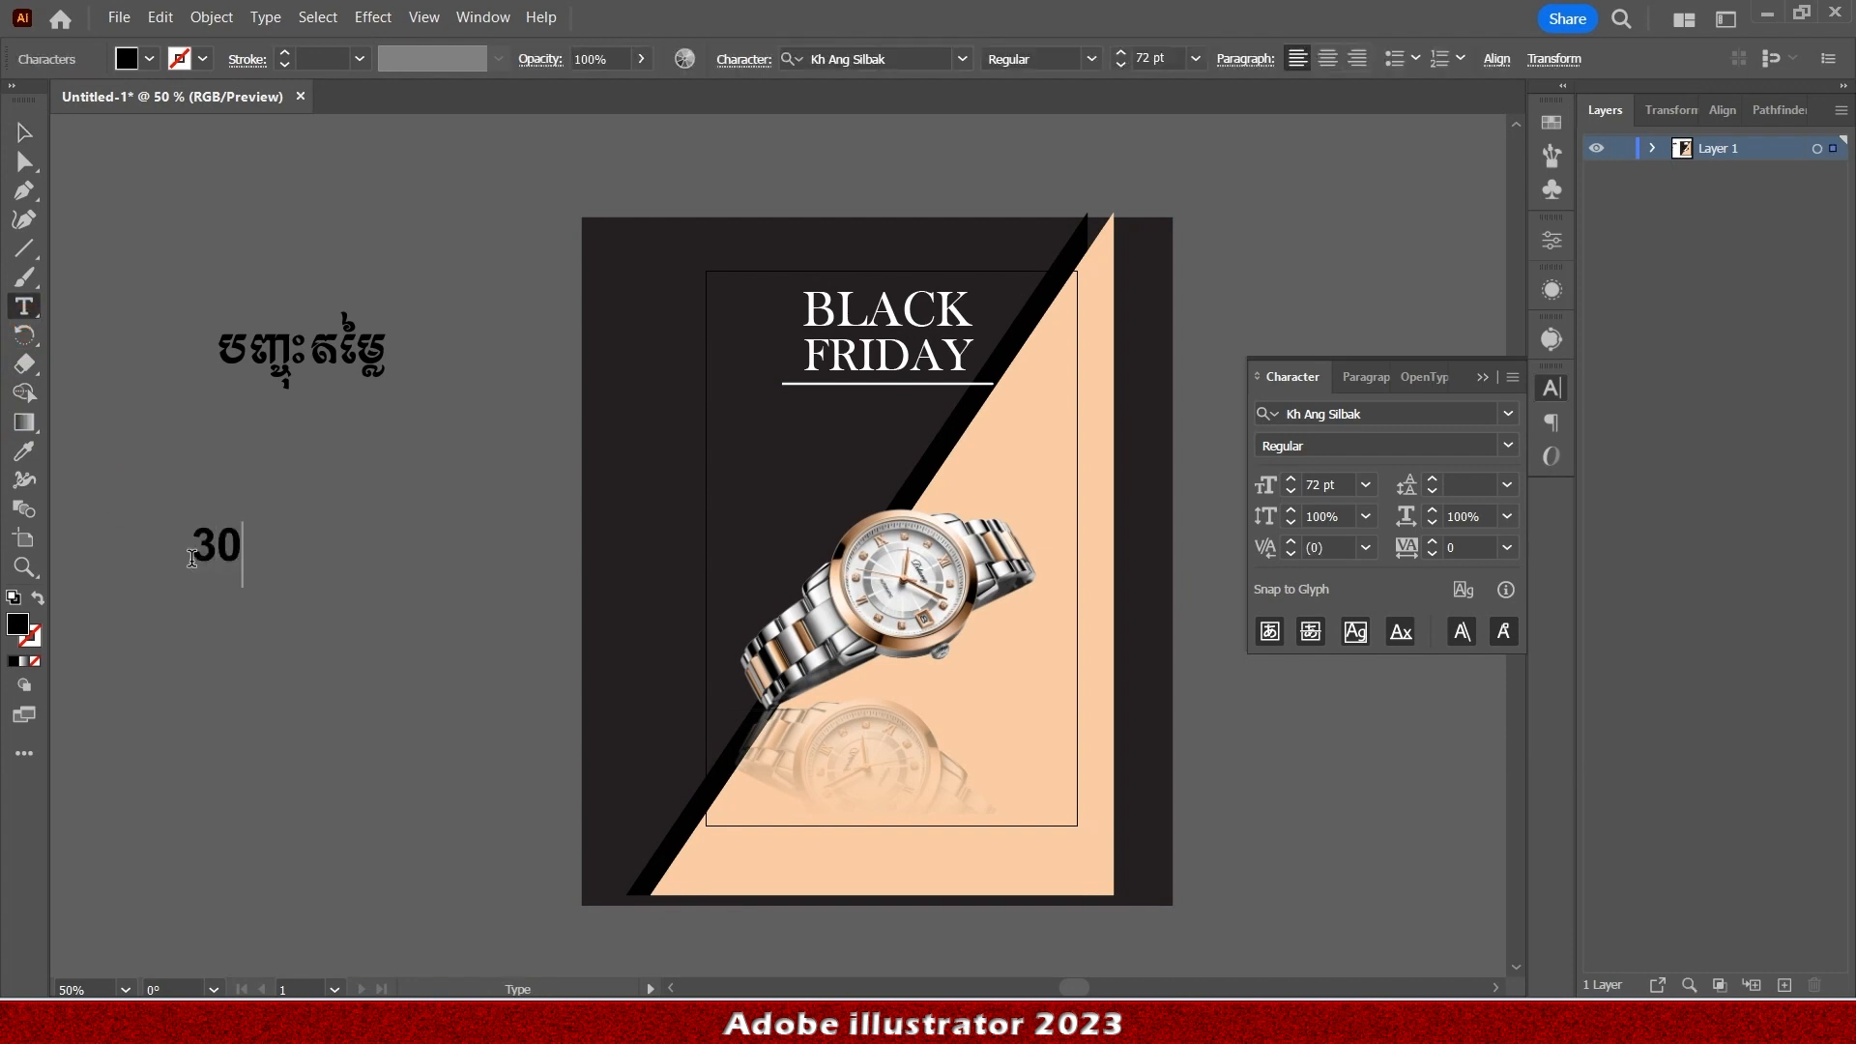
{"action": "type", "text": "%"}
Set the whole "30%" text in the Elephant font and finish editing it.
{"action": "key", "text": "ctrl+a"}
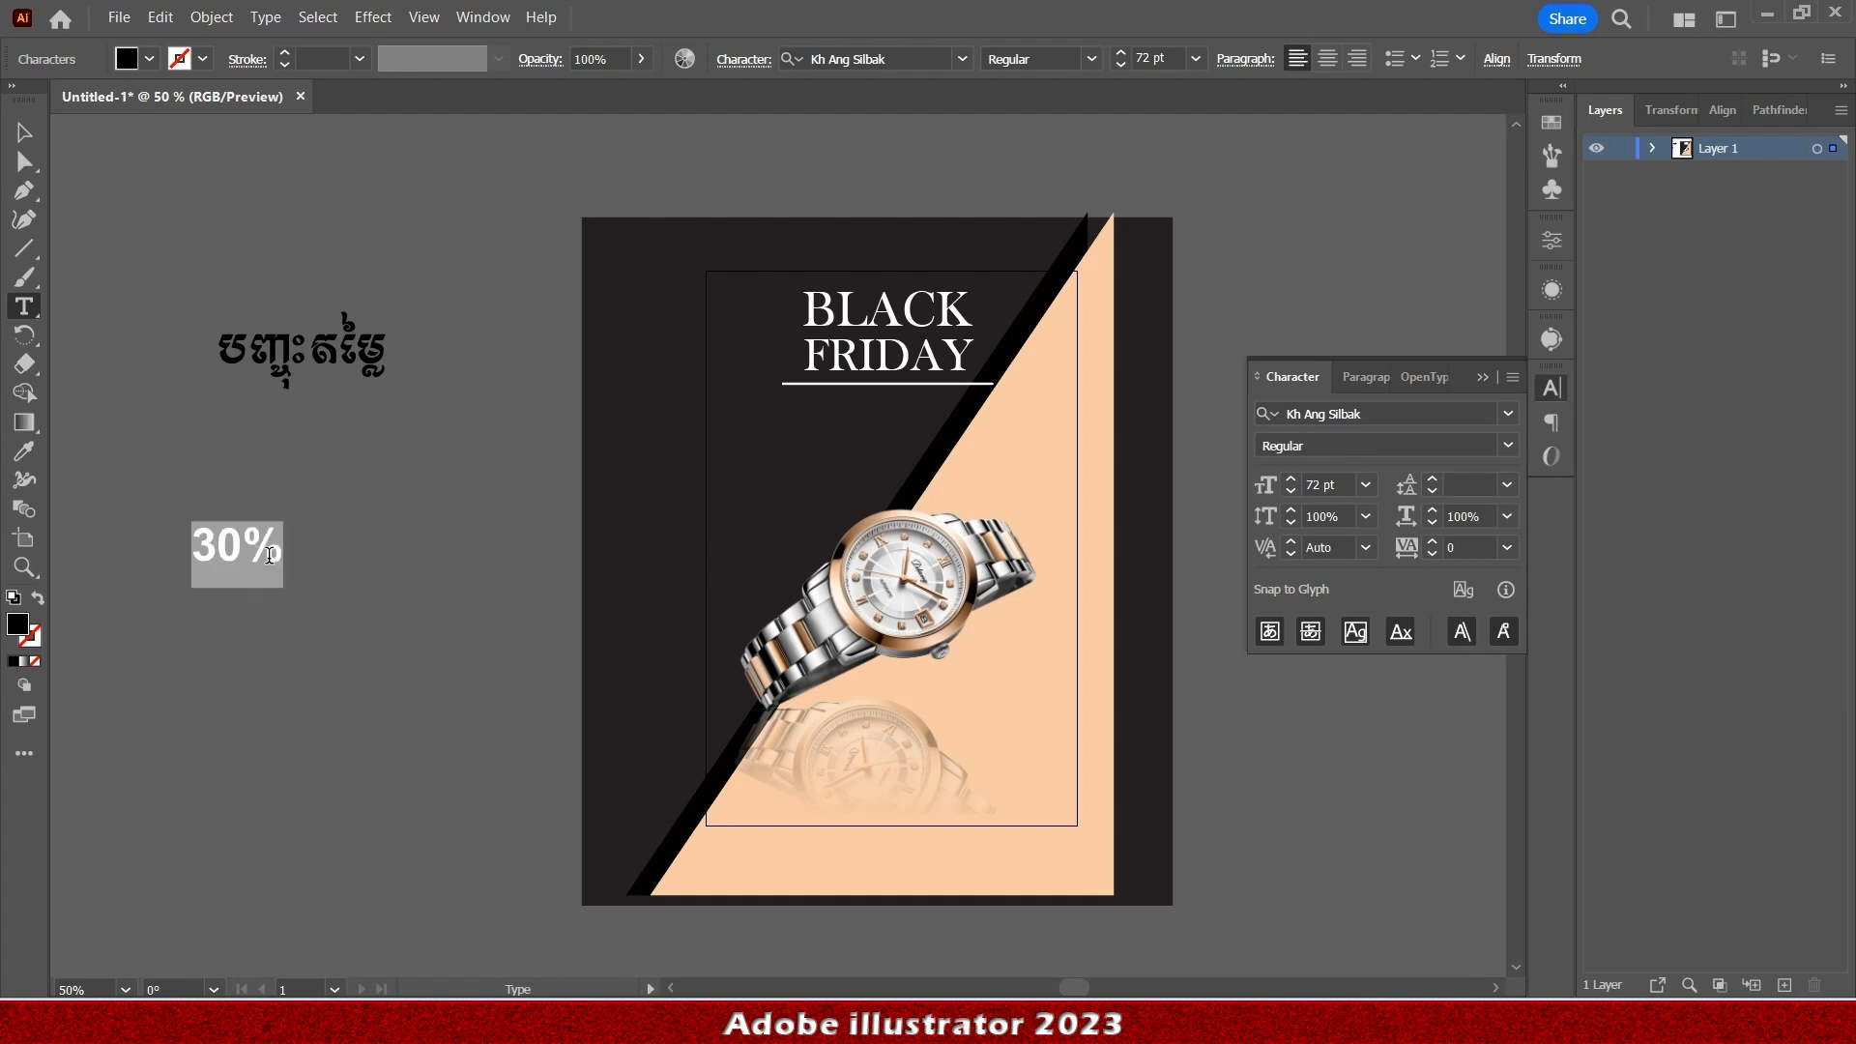
{"action": "left_click", "coordinate": [968, 62]}
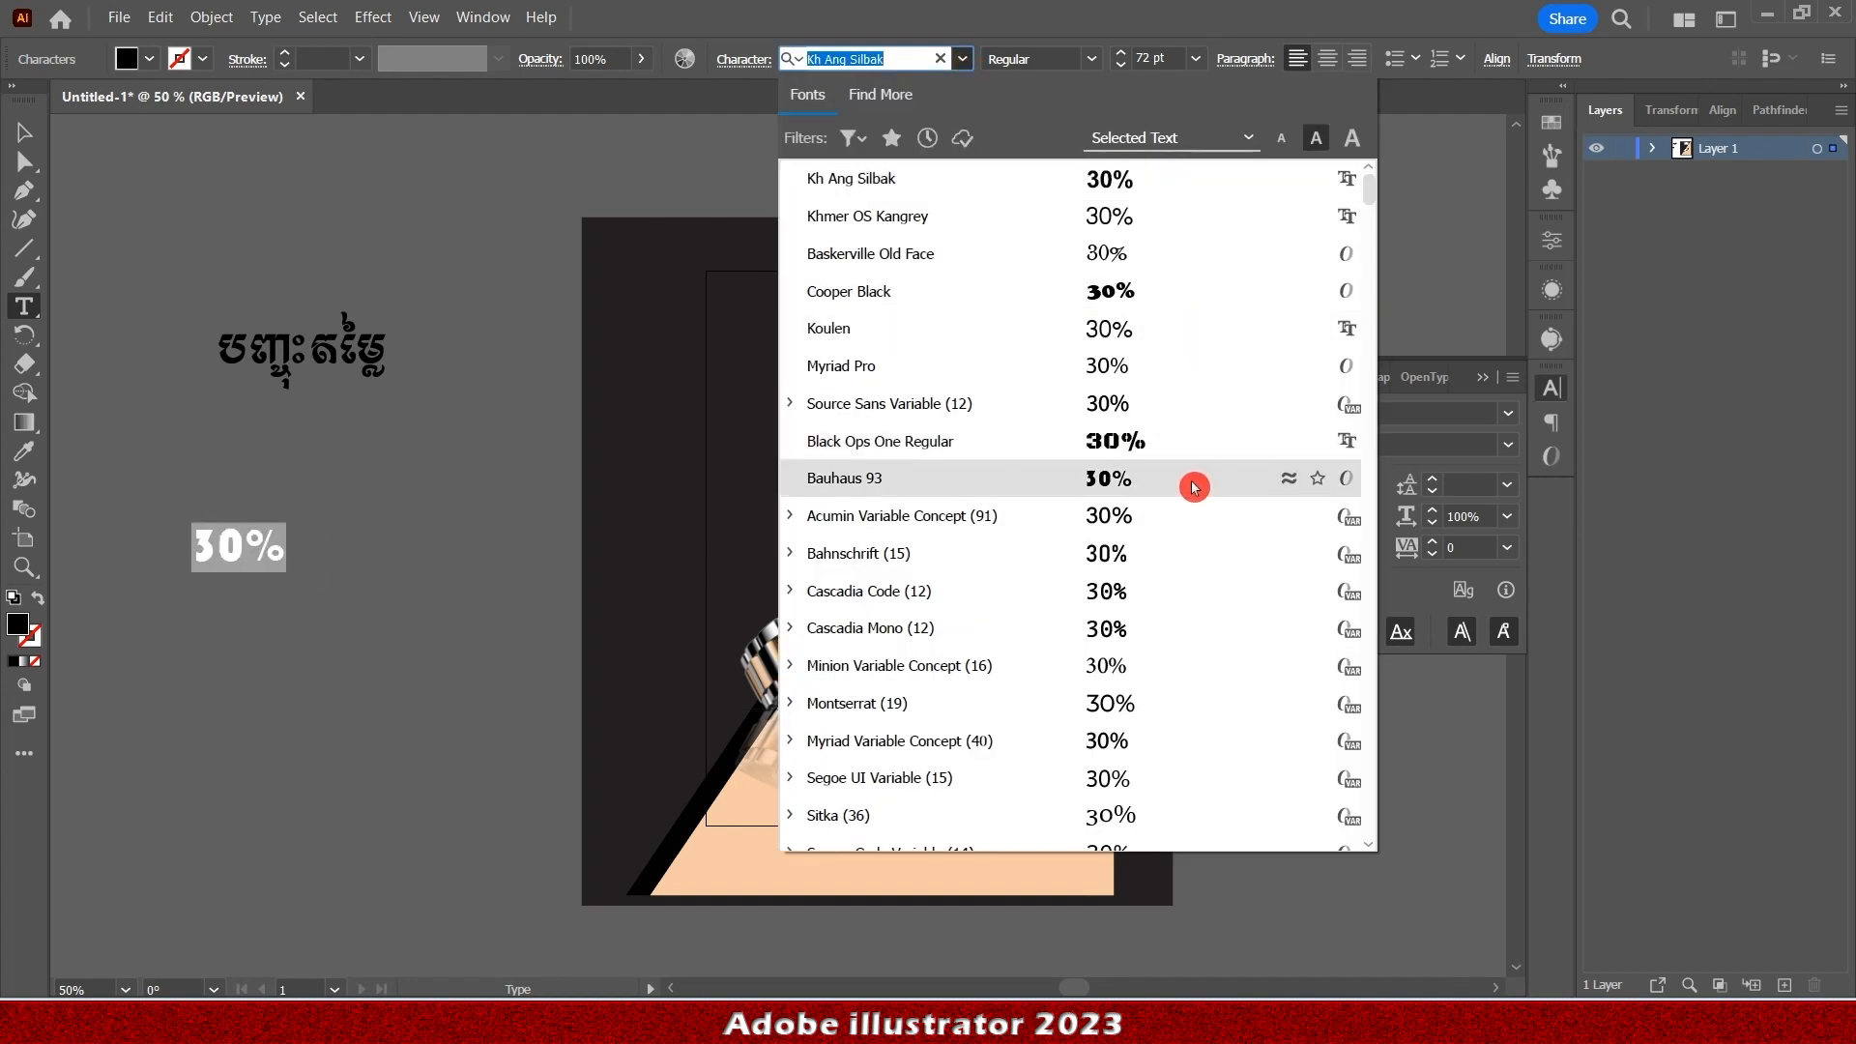
{"action": "scroll", "coordinate": [1193, 486], "scroll_direction": "down", "scroll_amount": 8}
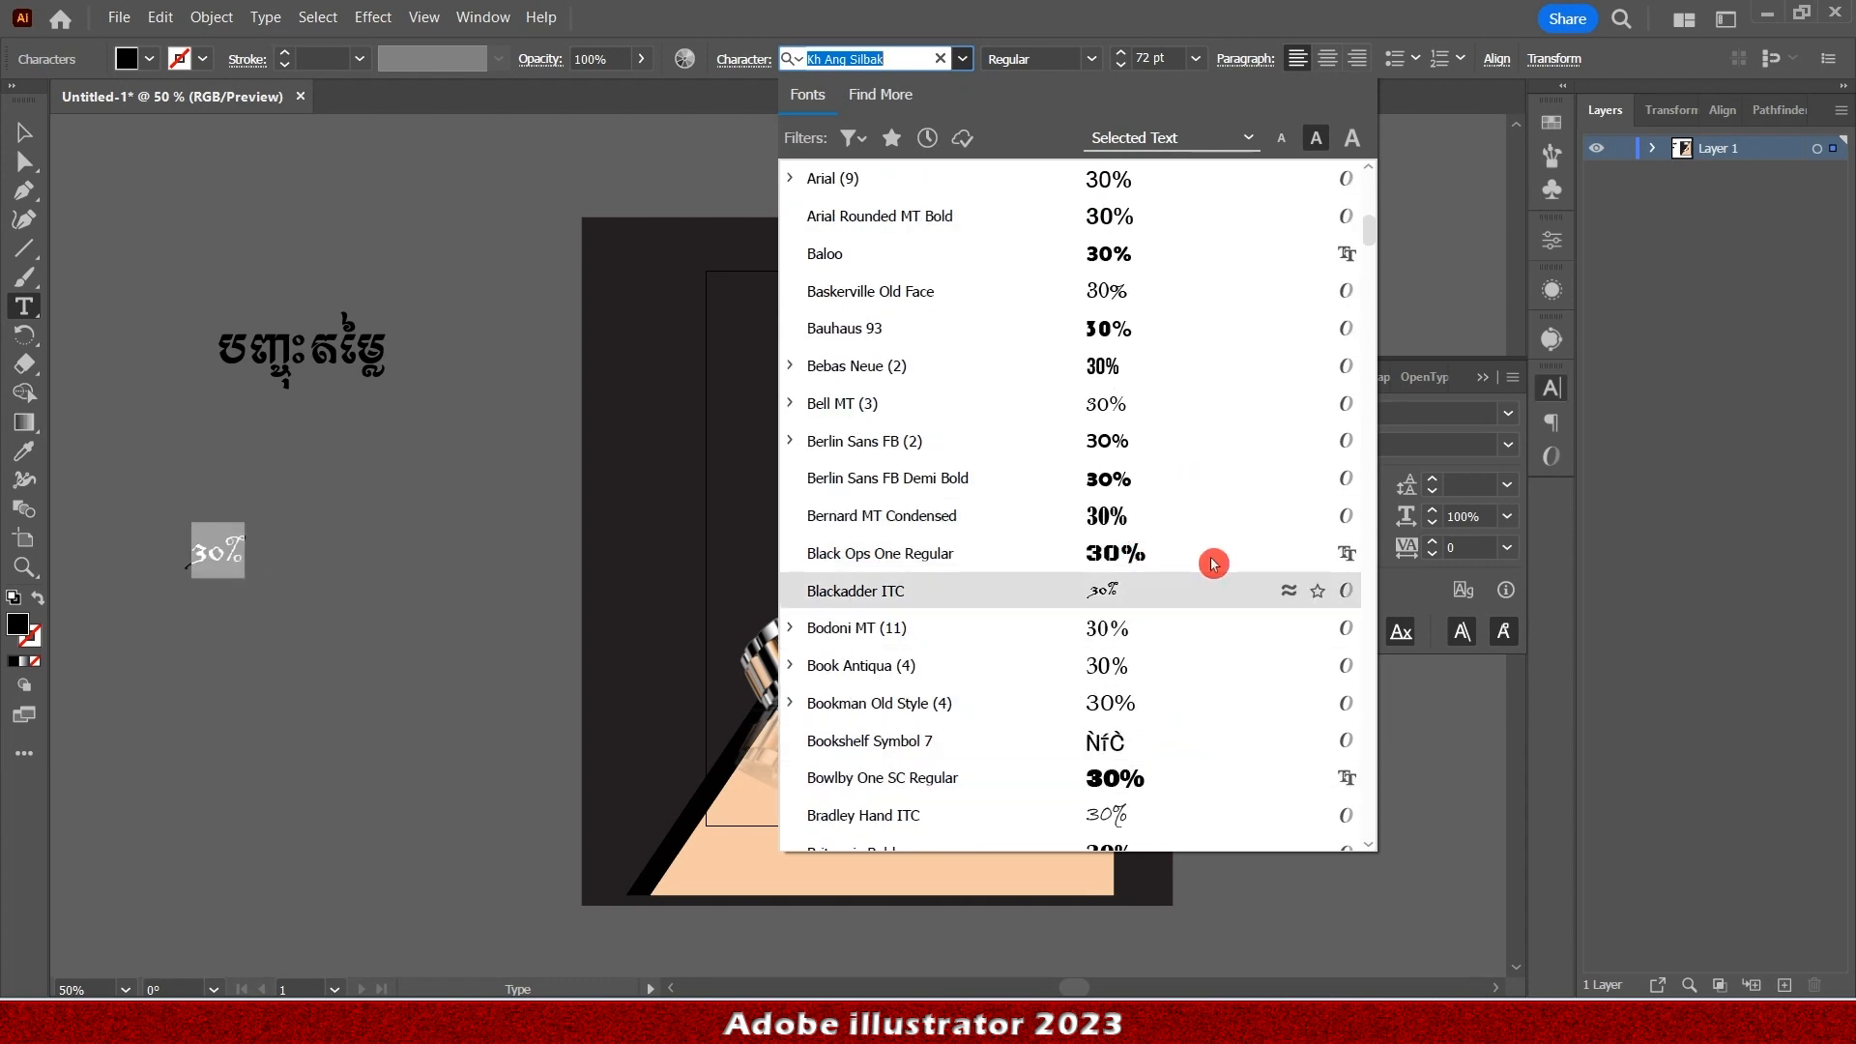
{"action": "scroll", "coordinate": [1160, 791], "scroll_direction": "down", "scroll_amount": 7}
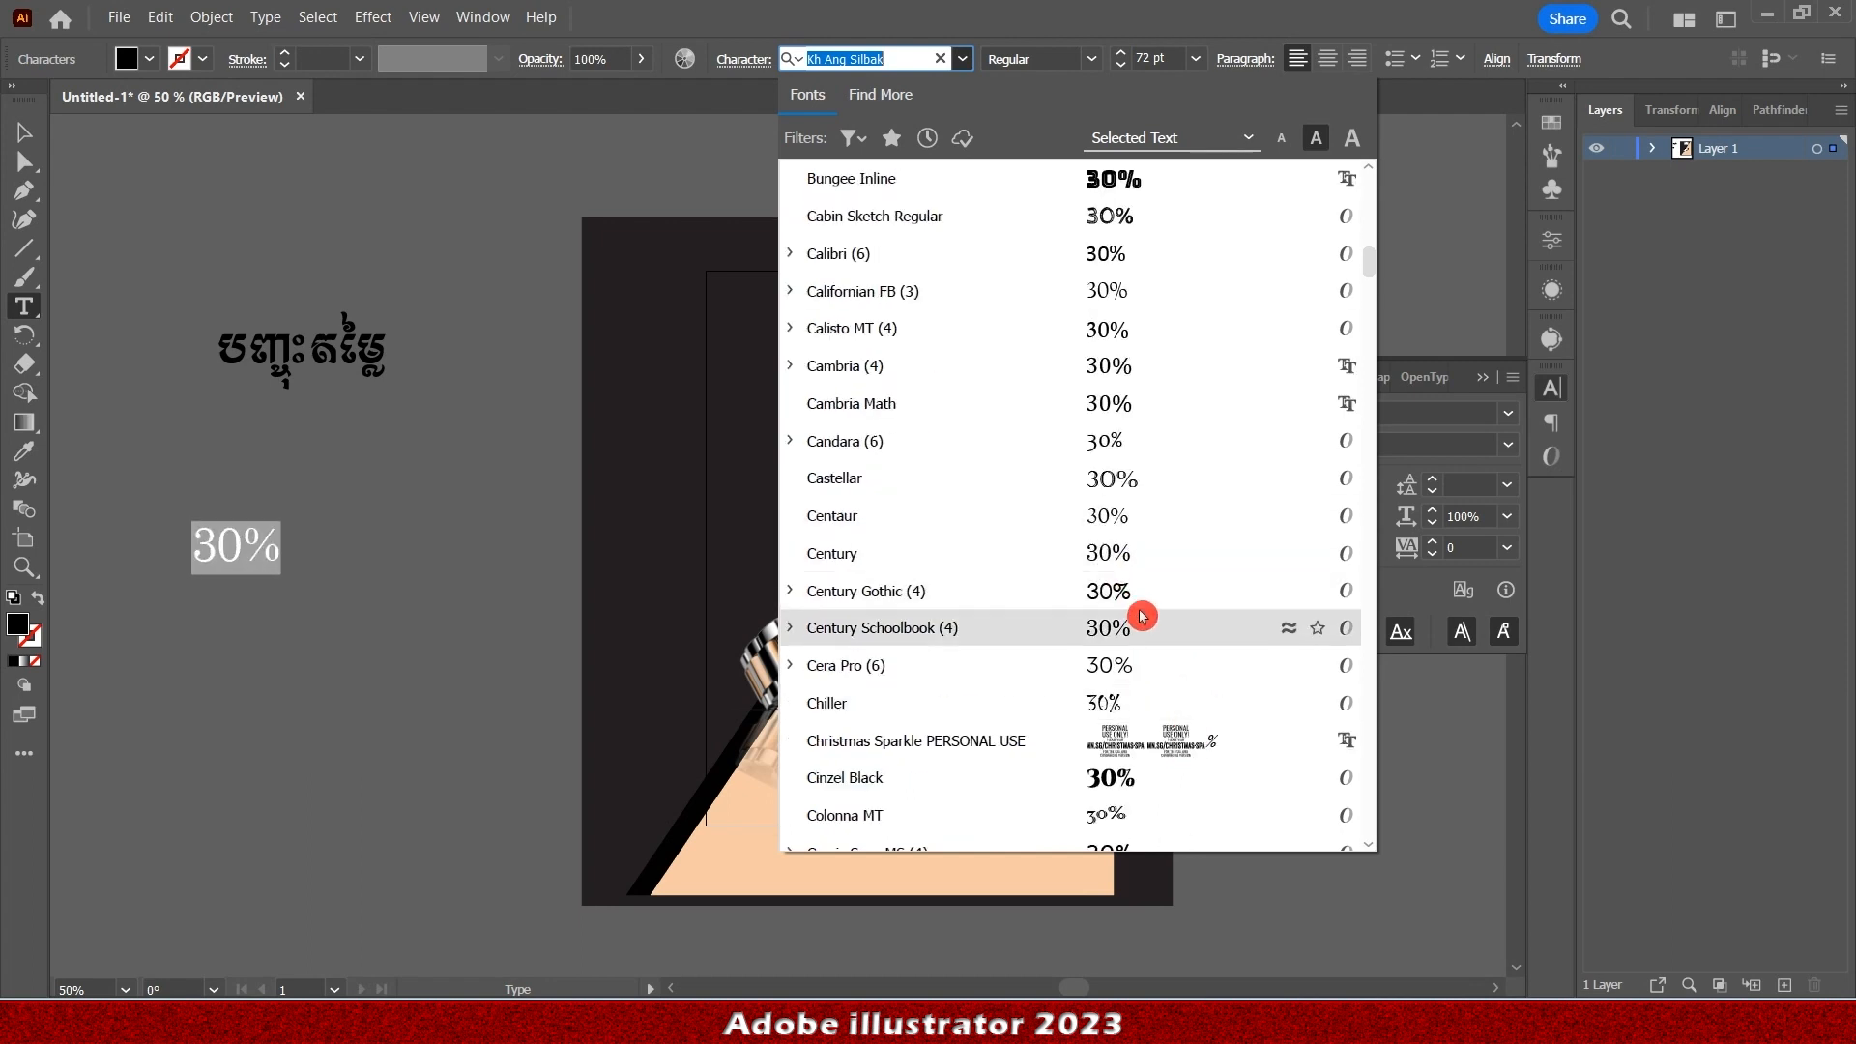
{"action": "scroll", "coordinate": [1142, 632], "scroll_direction": "down", "scroll_amount": 3}
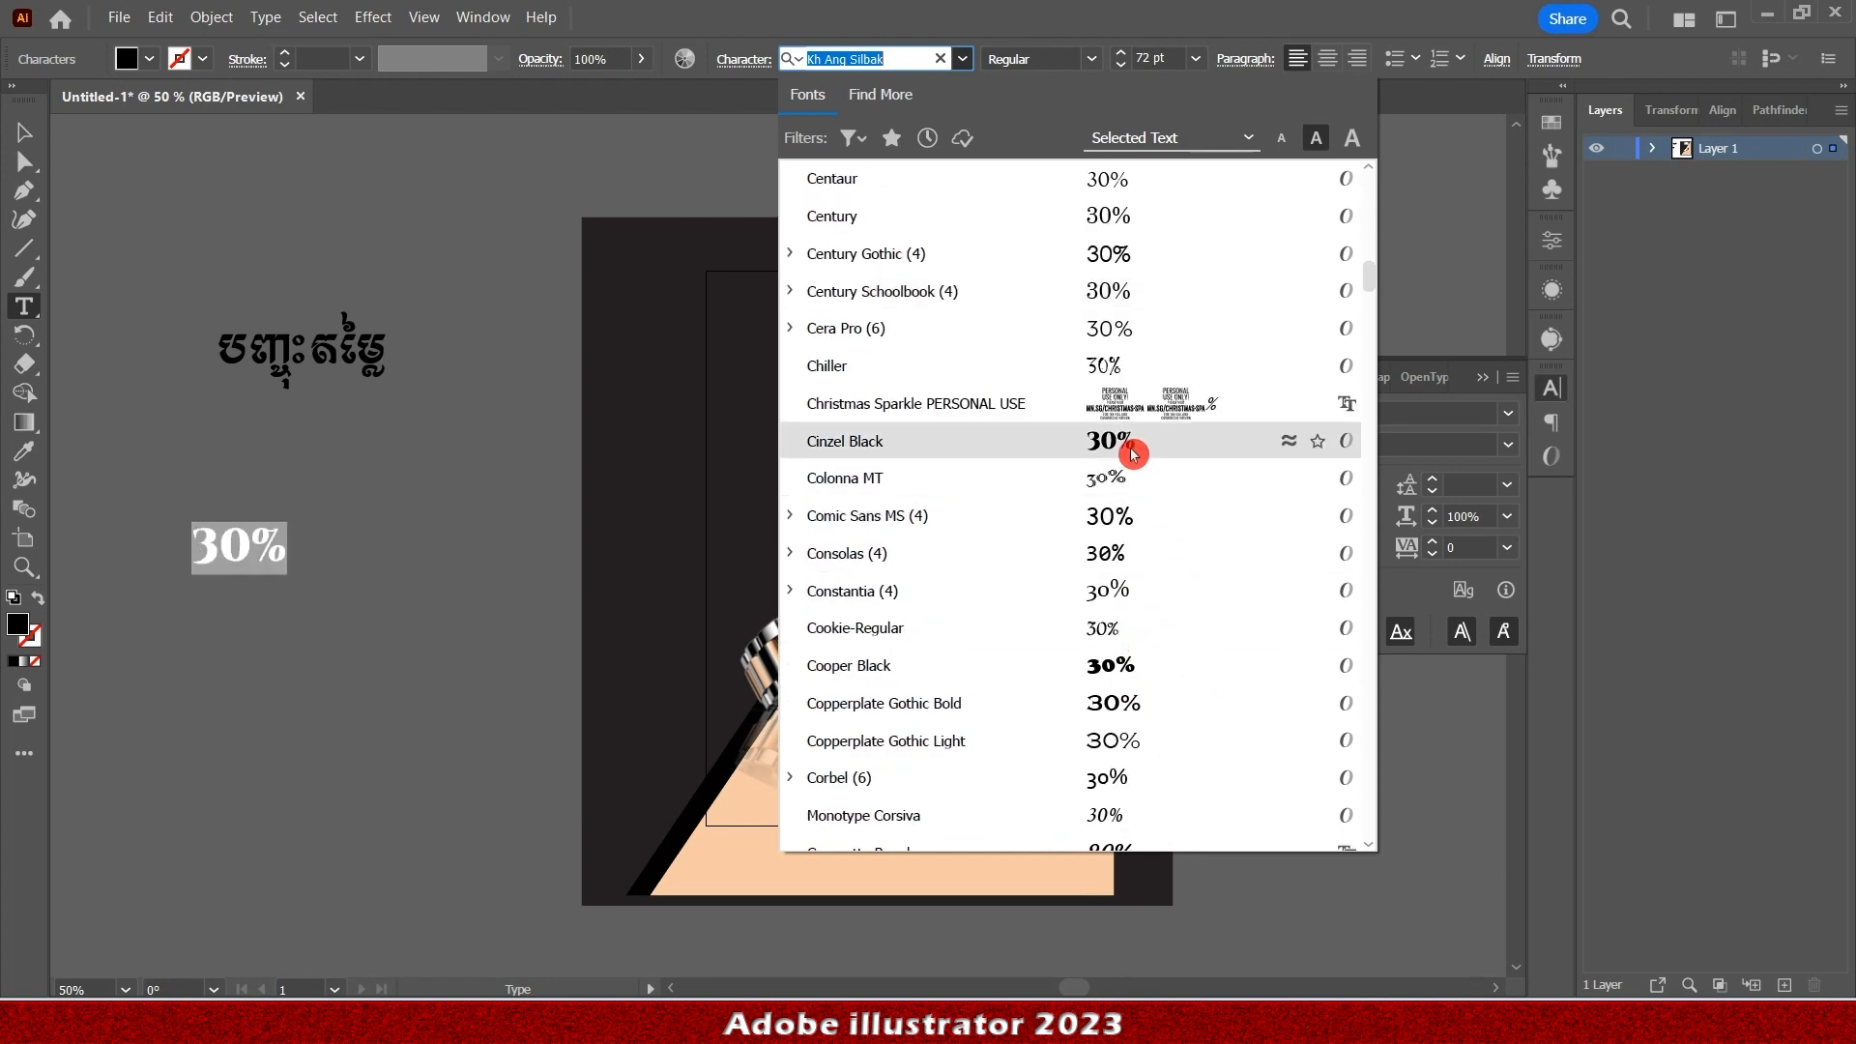
{"action": "scroll", "coordinate": [1160, 670], "scroll_direction": "down", "scroll_amount": 4}
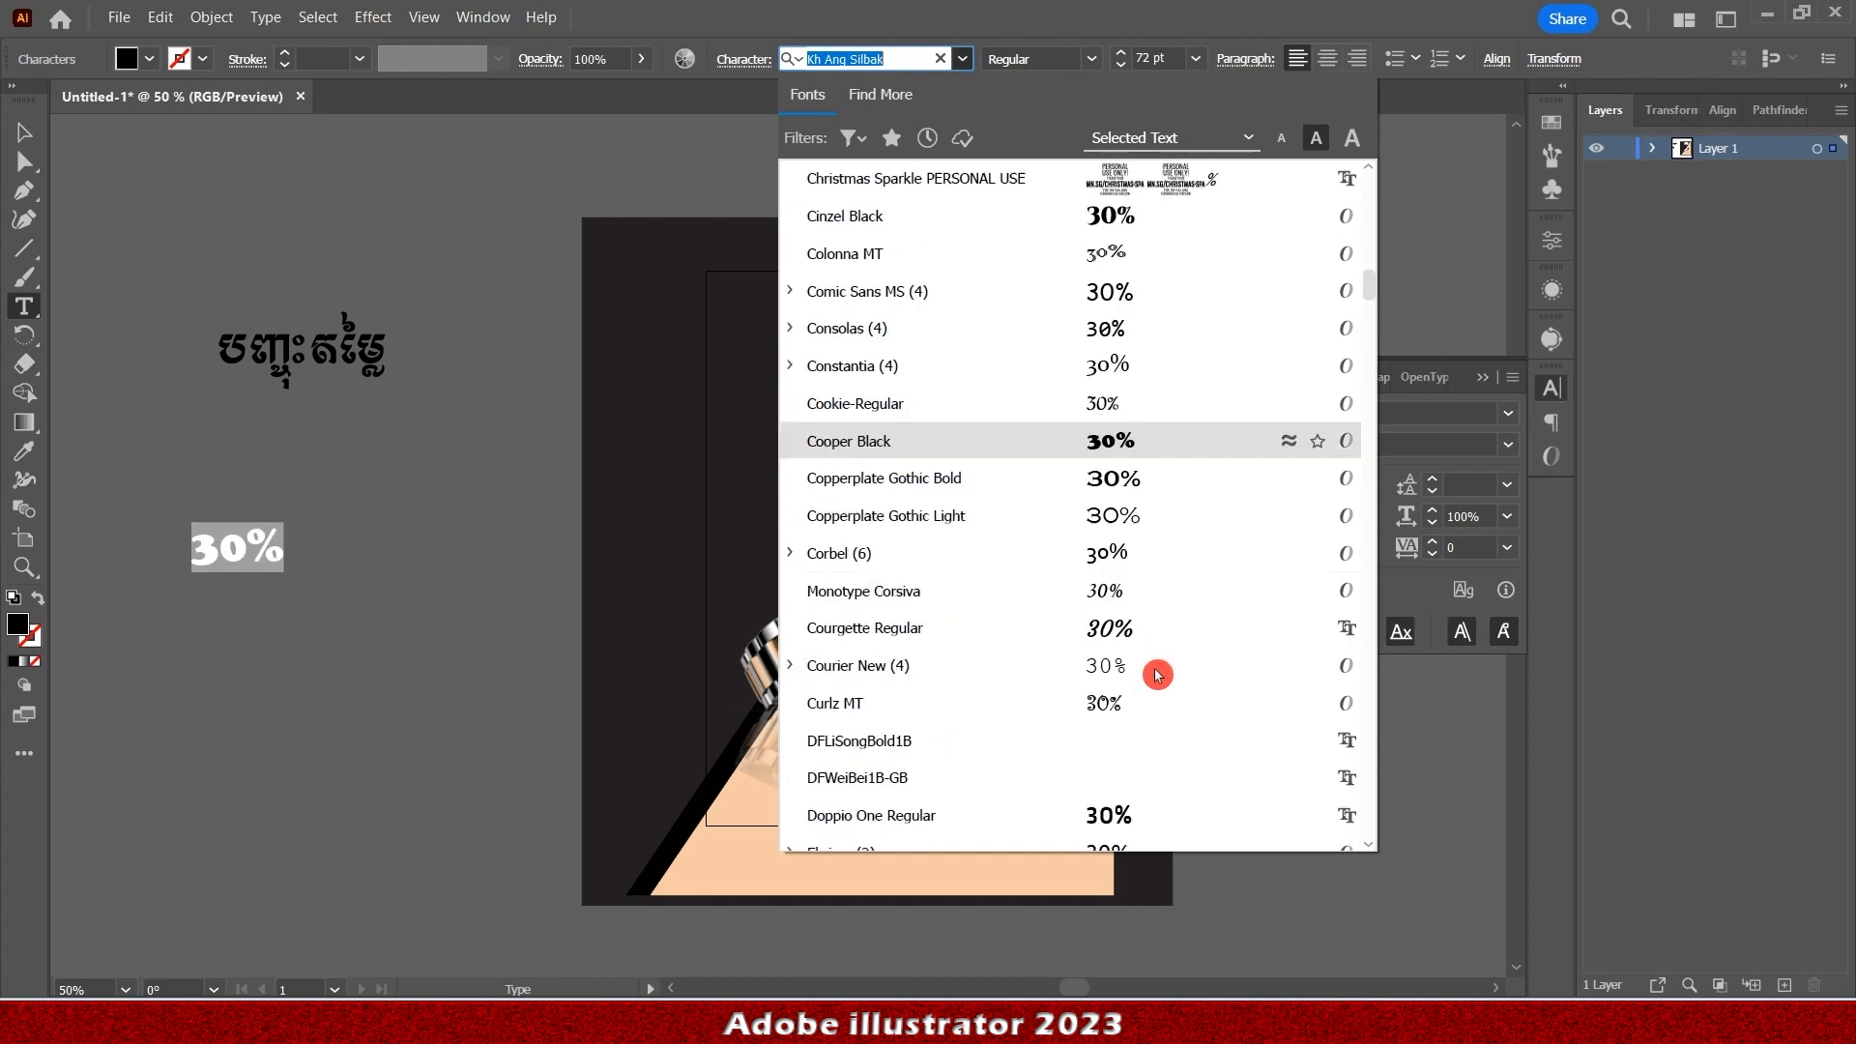
{"action": "left_click", "coordinate": [1161, 703]}
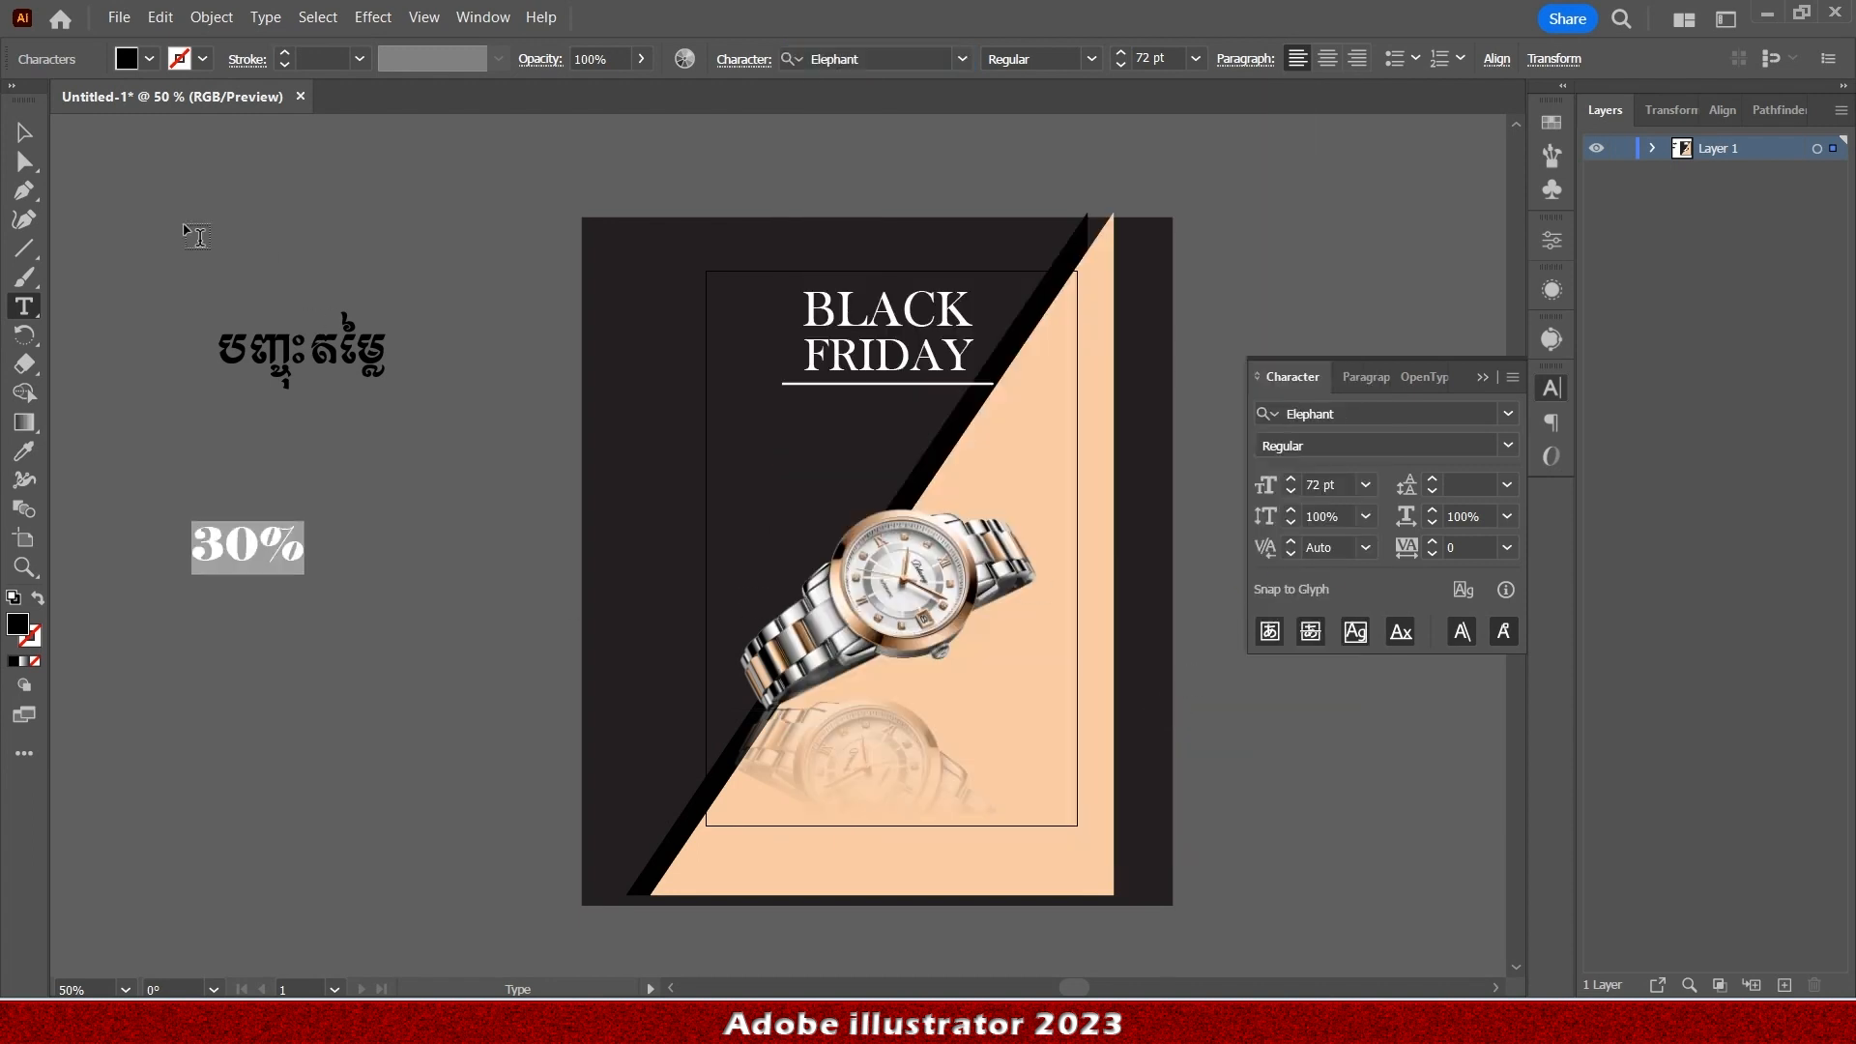
{"action": "left_click", "coordinate": [87, 169]}
Move the "30%" text up so that it sits centred just below the Khmer text.
{"action": "left_click", "coordinate": [23, 132]}
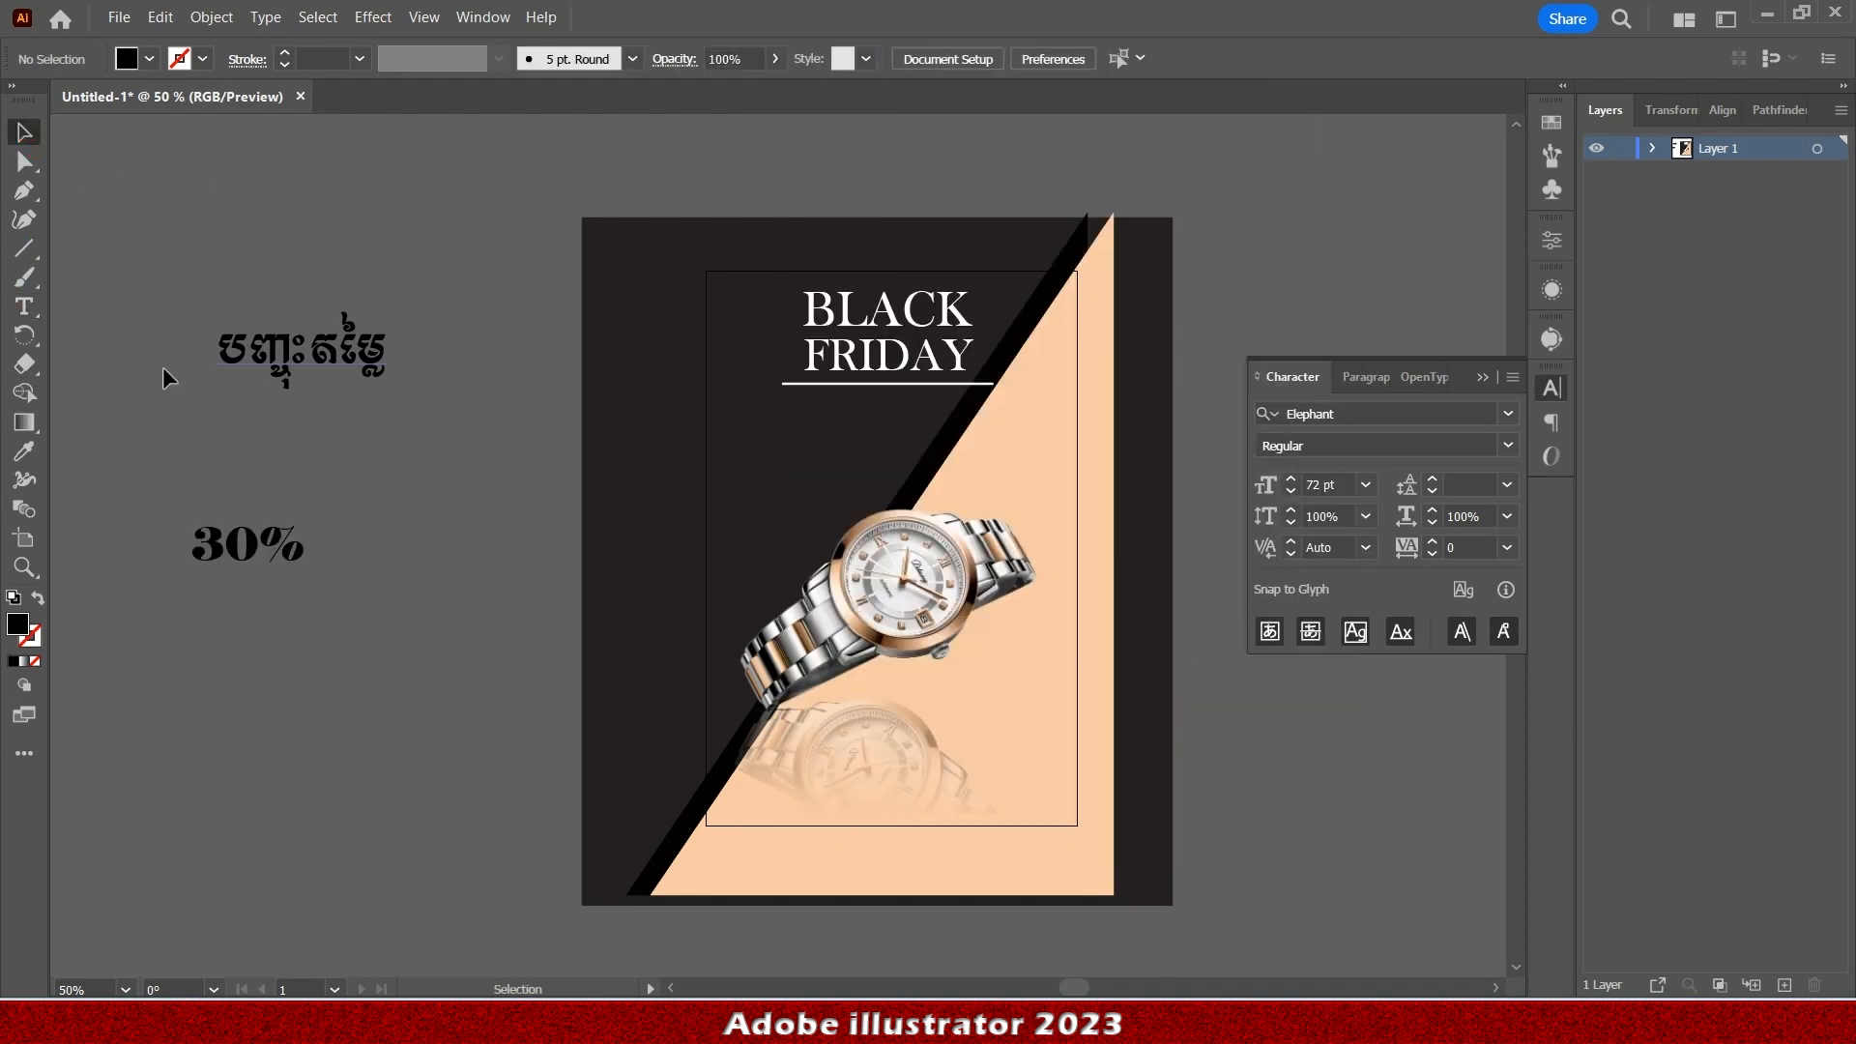
{"action": "left_click_drag", "start_coordinate": [283, 554], "coordinate": [334, 454]}
{"action": "left_click", "coordinate": [362, 350], "text": "shift"}
{"action": "left_click", "coordinate": [1496, 59]}
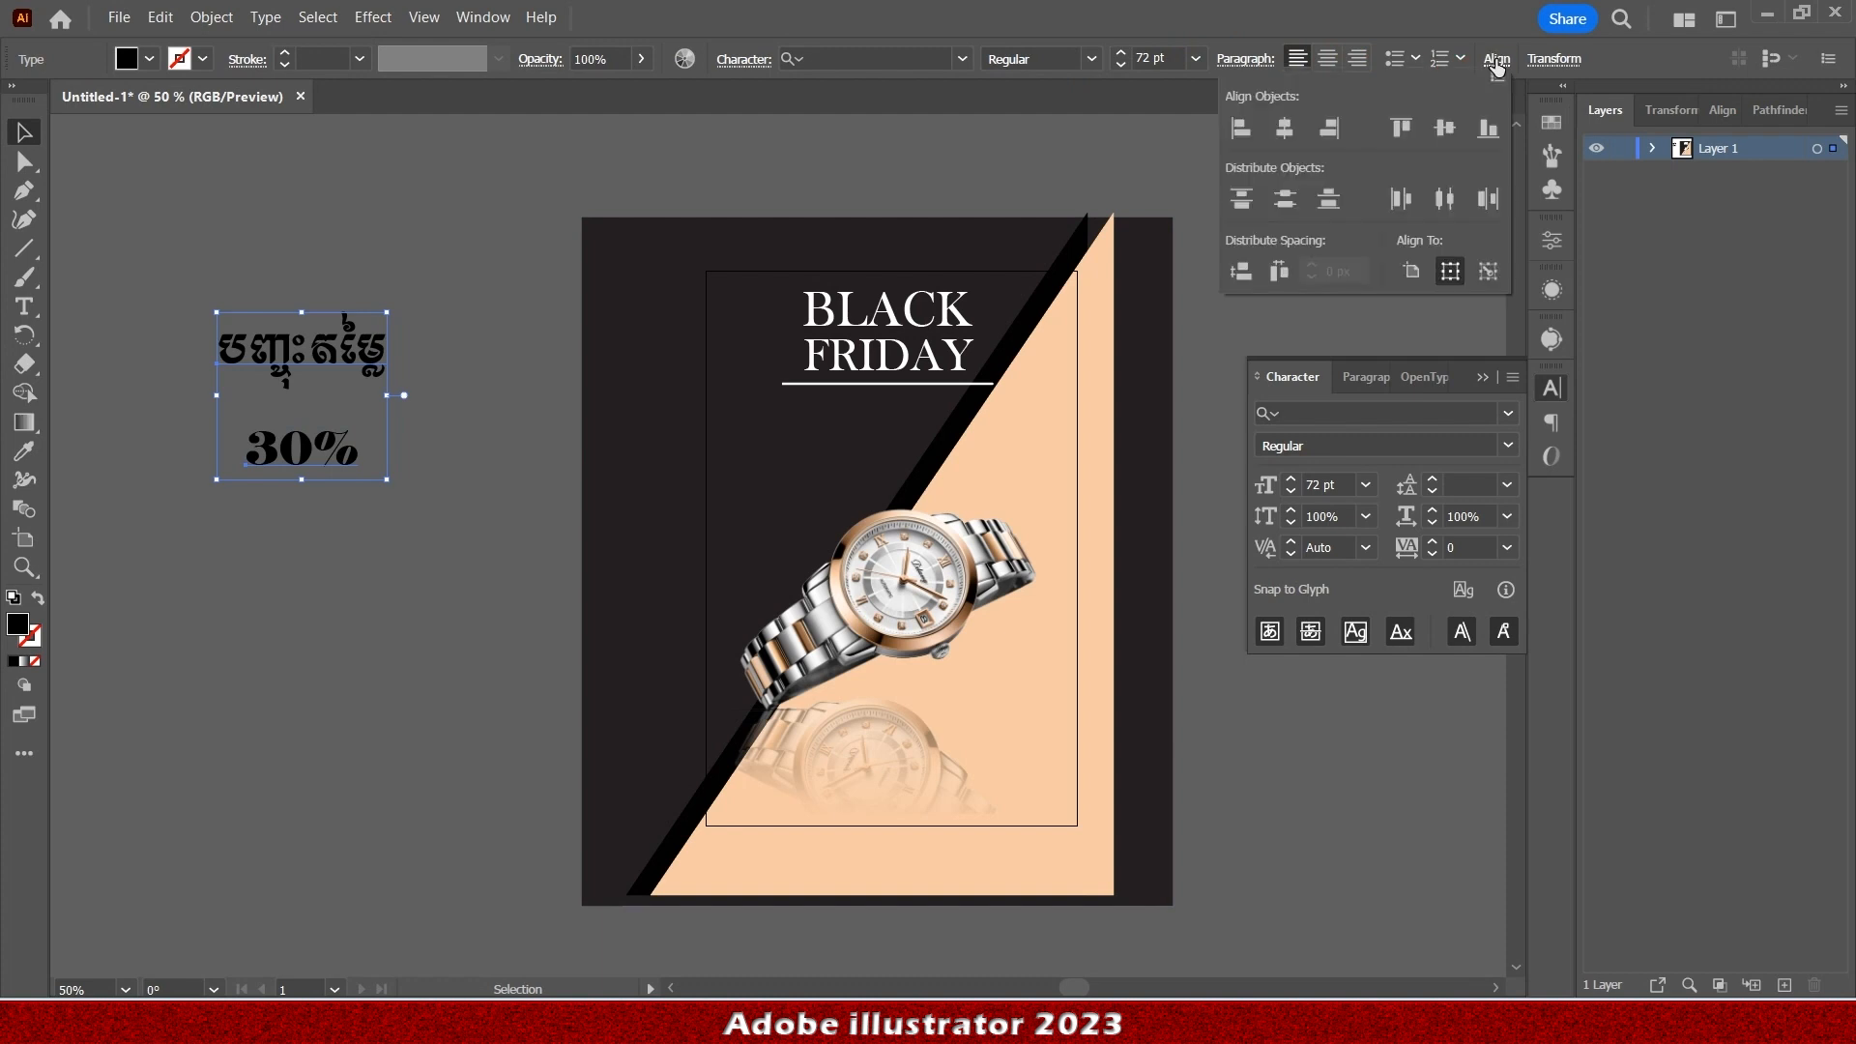
{"action": "left_click", "coordinate": [1498, 77]}
{"action": "left_click", "coordinate": [295, 606]}
Enlarge the "30%" text proportionally to about 149 pt, keeping it just below the Khmer text.
{"action": "left_click", "coordinate": [334, 450]}
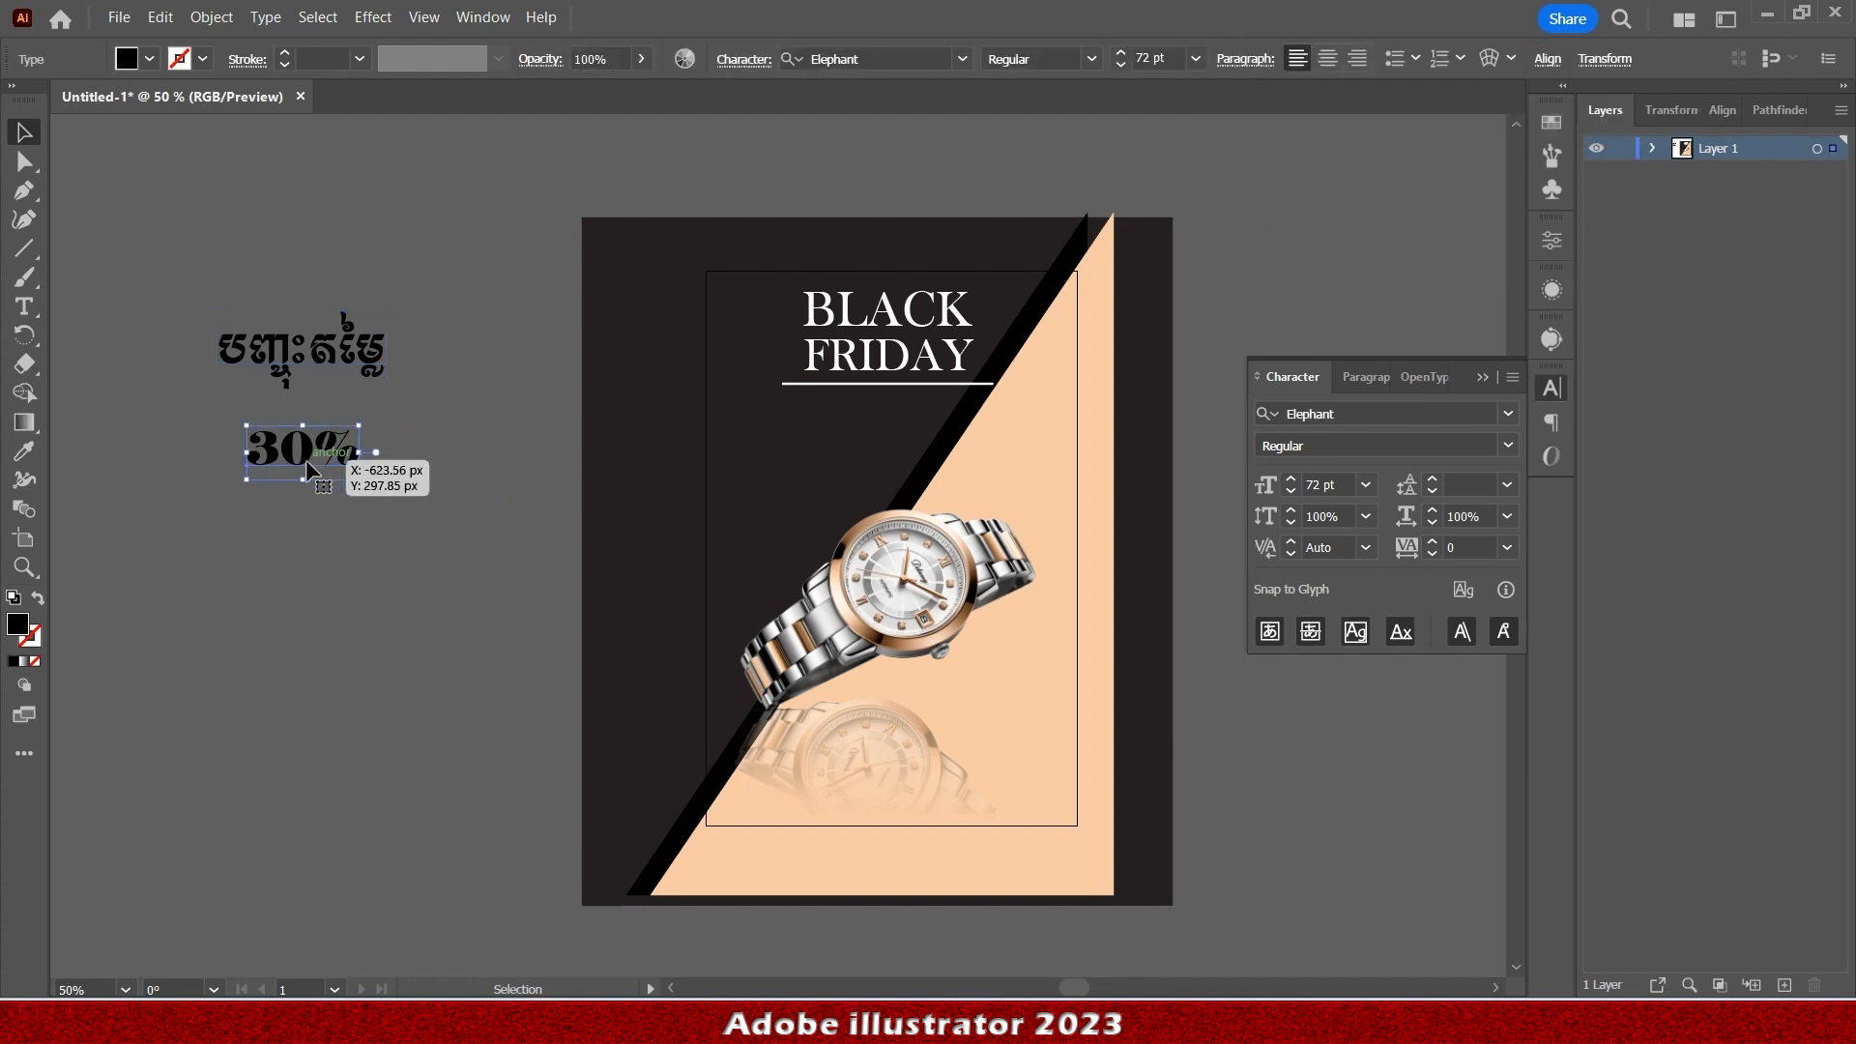
{"action": "left_click_drag", "start_coordinate": [305, 423], "coordinate": [303, 385]}
{"action": "mouse_move", "coordinate": [306, 486]}
{"action": "left_mouse_down"}
{"action": "mouse_move", "coordinate": [307, 503]}
{"action": "mouse_move", "coordinate": [306, 462]}
{"action": "left_mouse_up"}
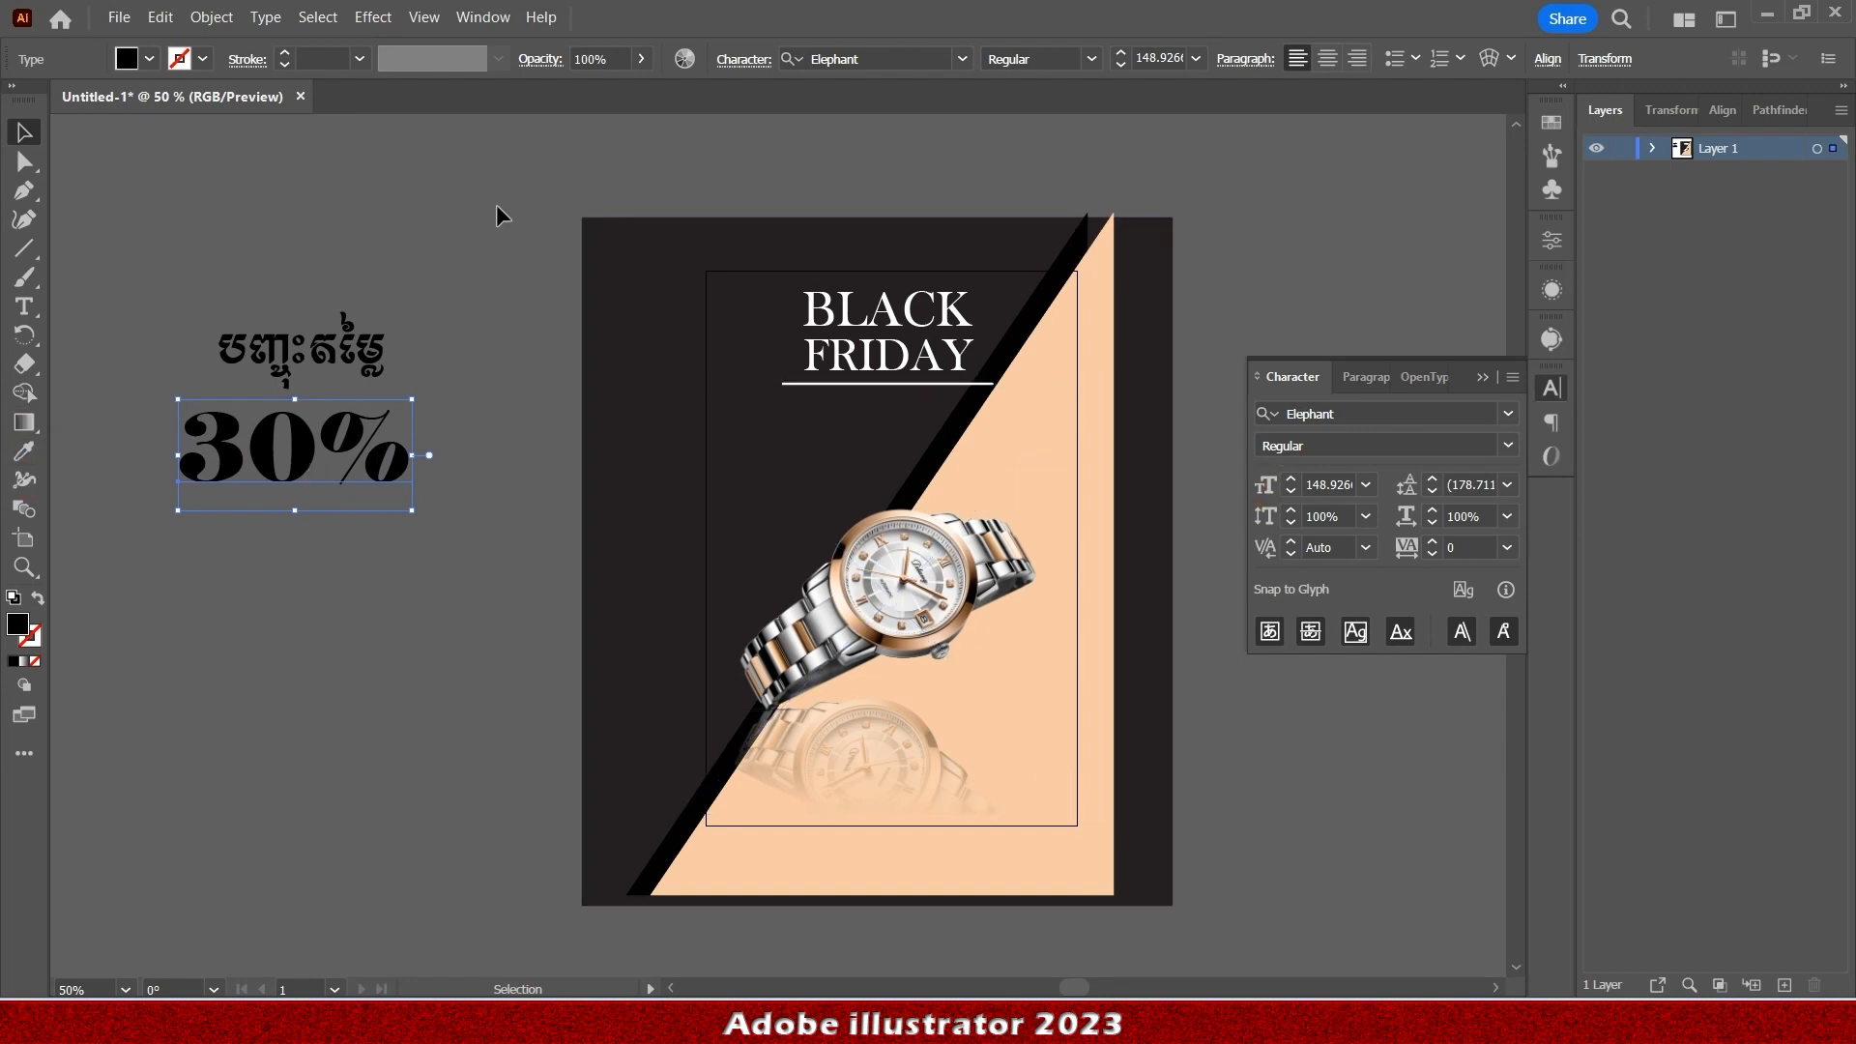
Align the Khmer text and the "30%" text to each other on their horizontal centres.
{"action": "left_click", "coordinate": [344, 350], "text": "shift"}
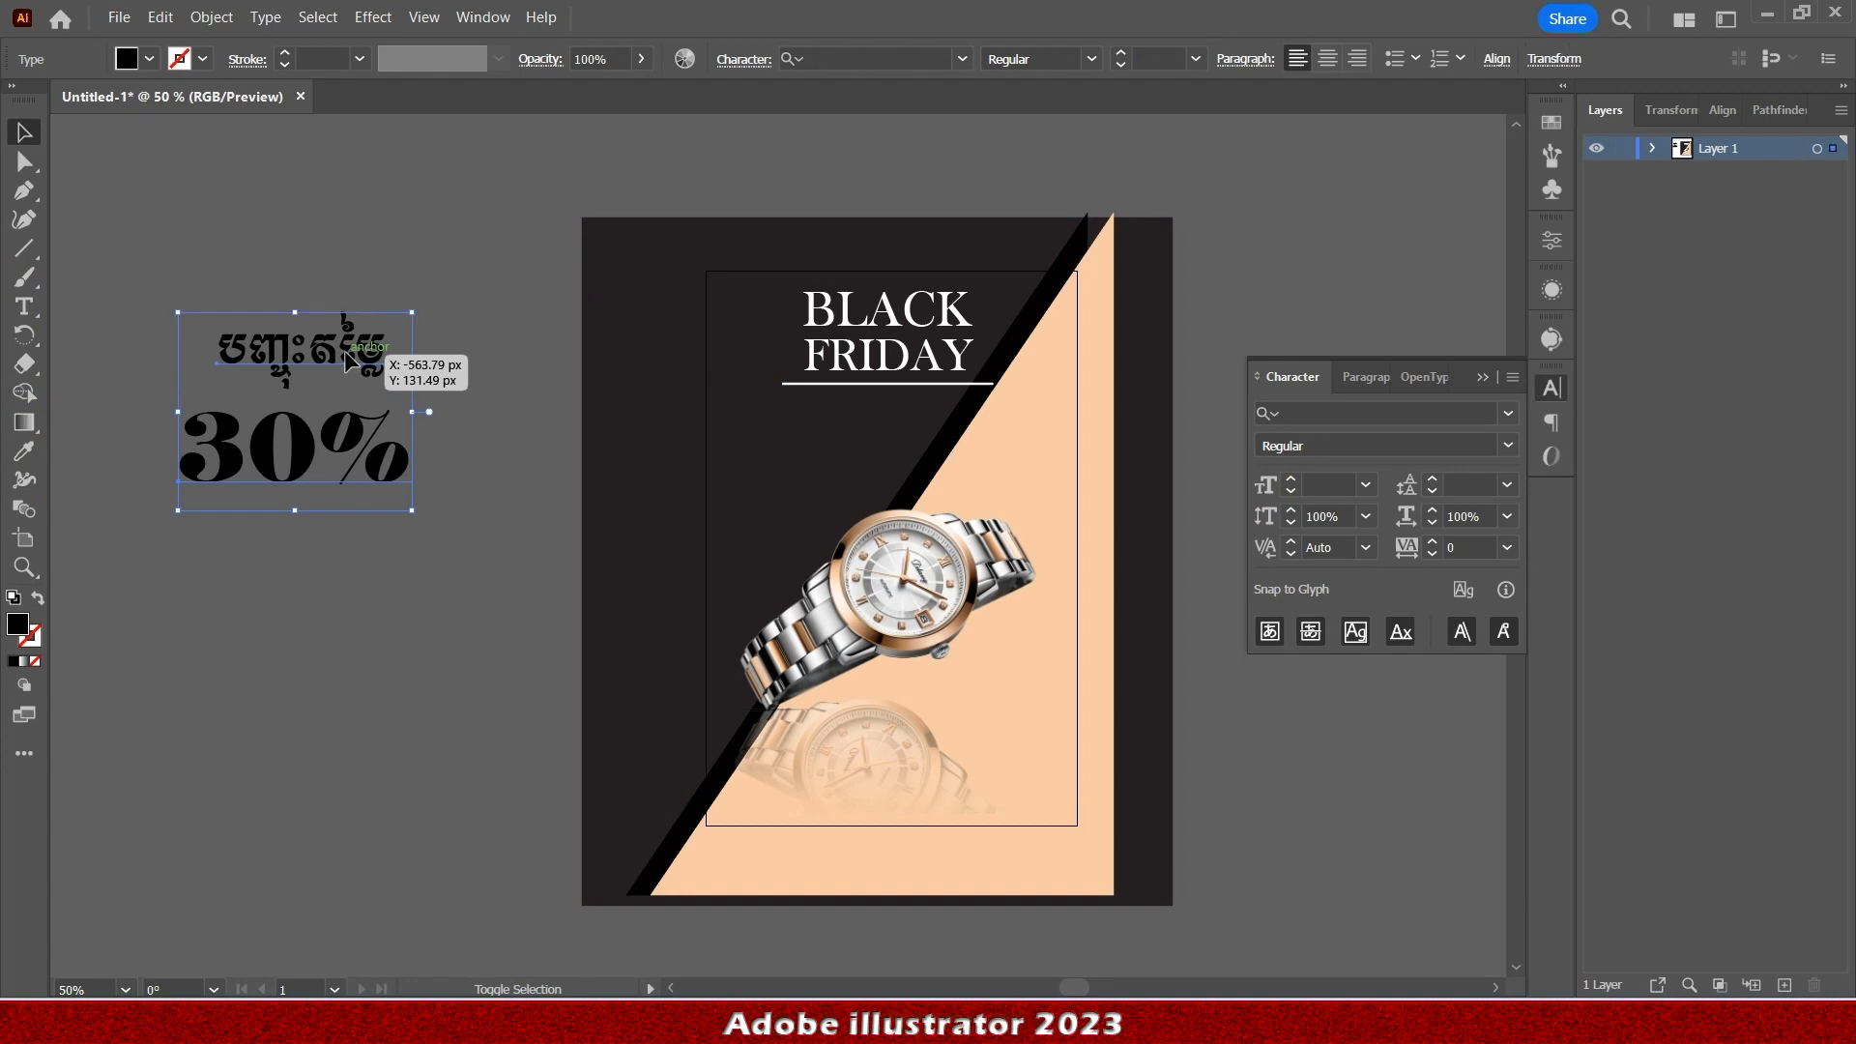
{"action": "left_click", "coordinate": [1496, 60]}
{"action": "left_click", "coordinate": [1284, 128]}
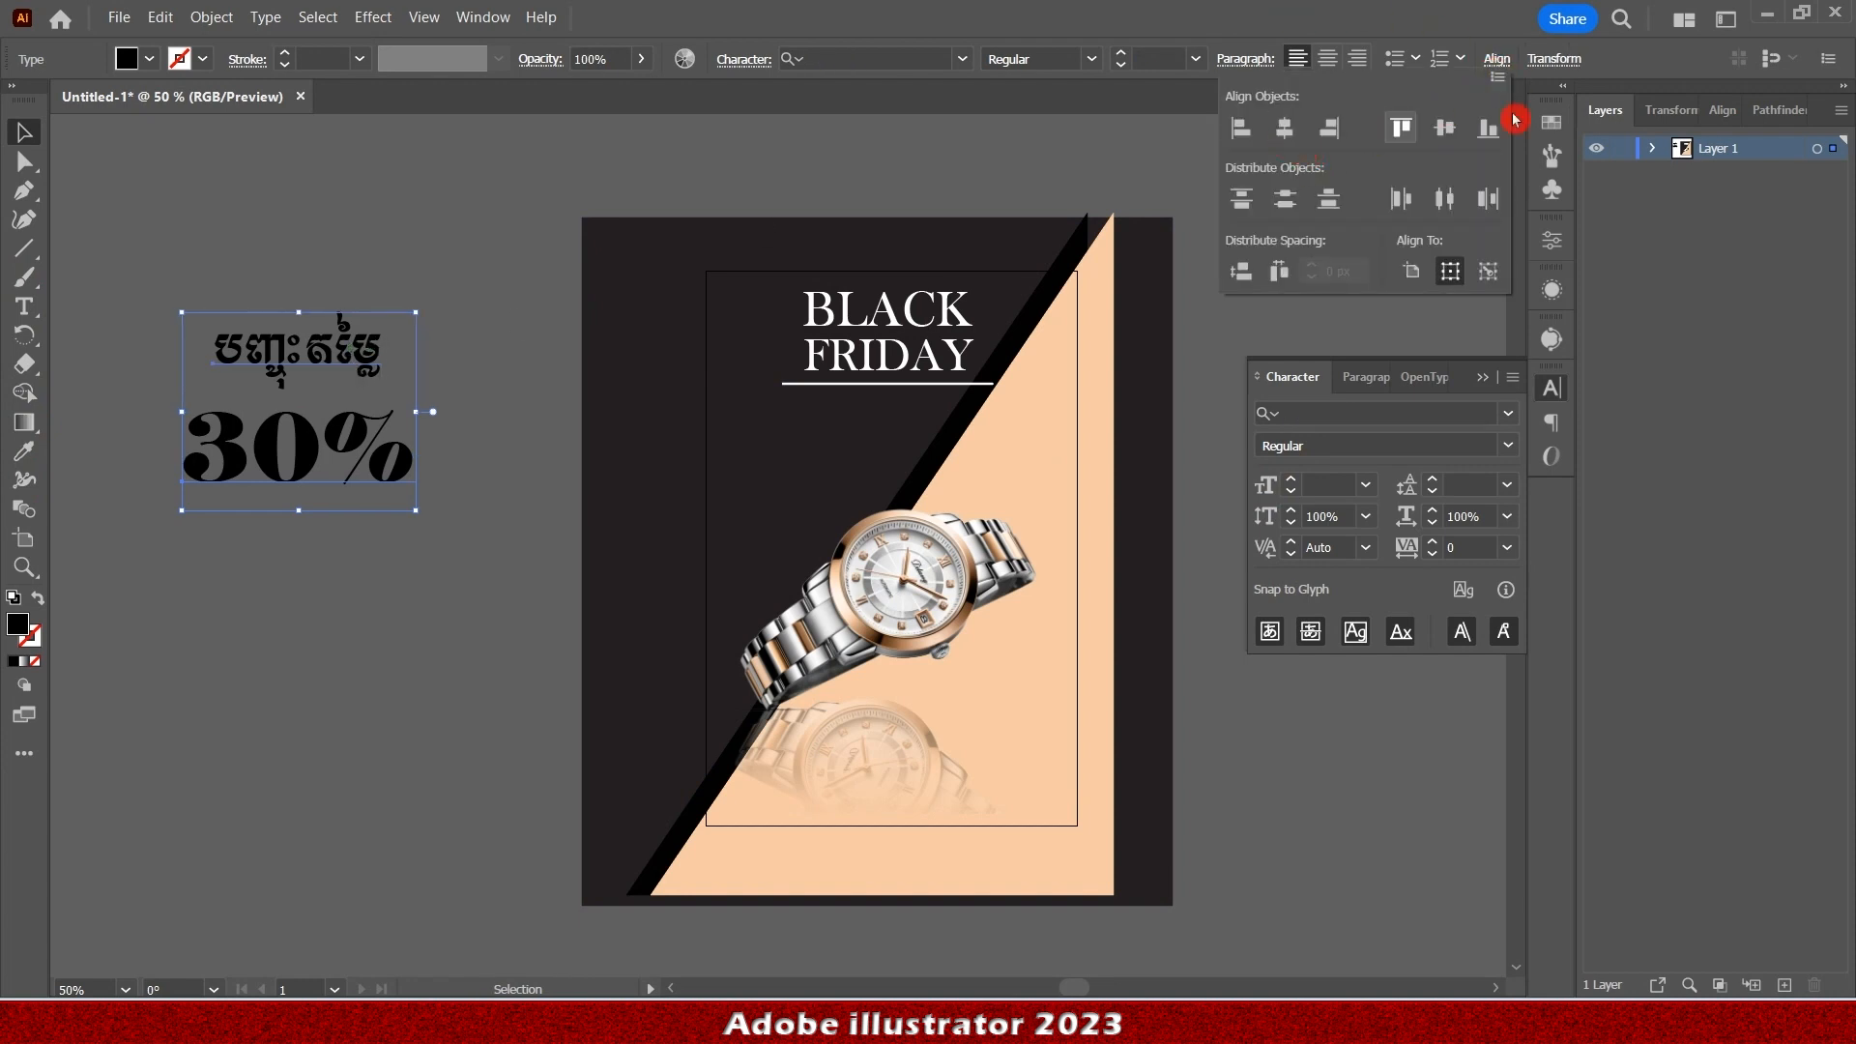
{"action": "left_click", "coordinate": [1496, 60]}
{"action": "left_click", "coordinate": [356, 509]}
{"action": "left_click", "coordinate": [350, 460]}
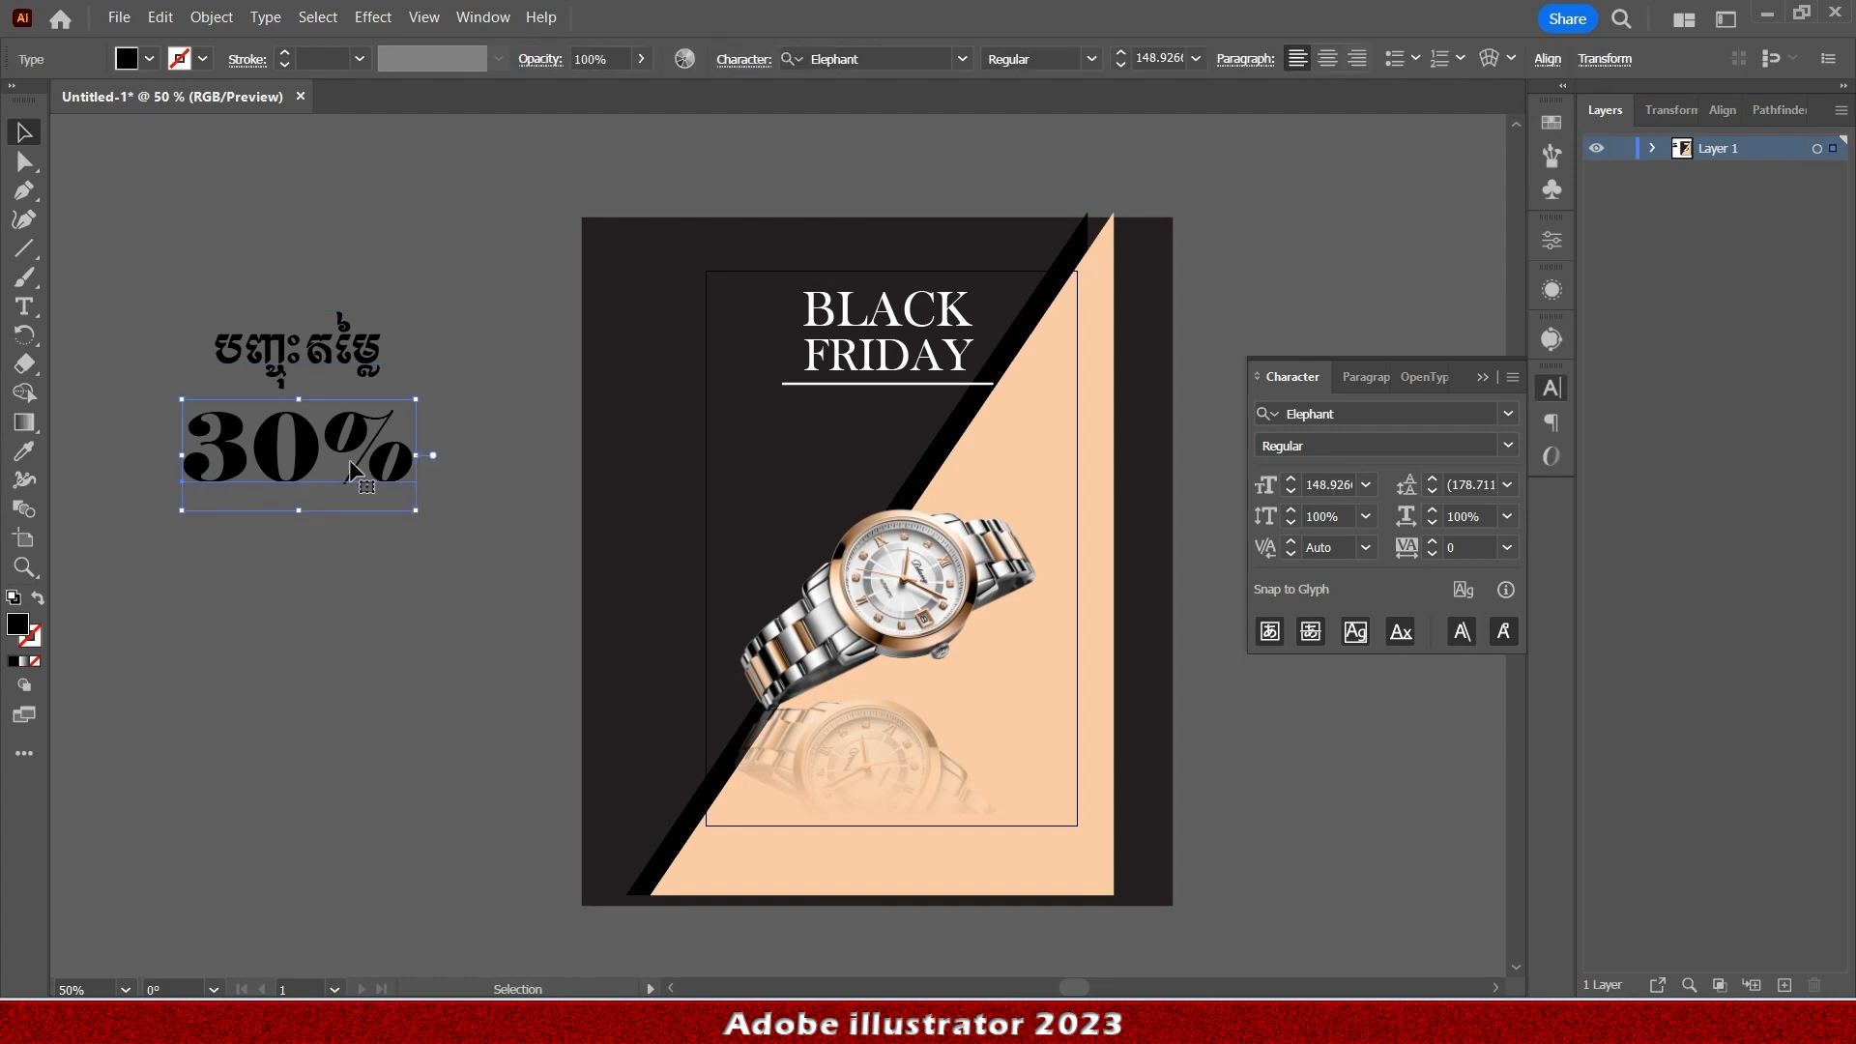
{"action": "left_click", "coordinate": [474, 309]}
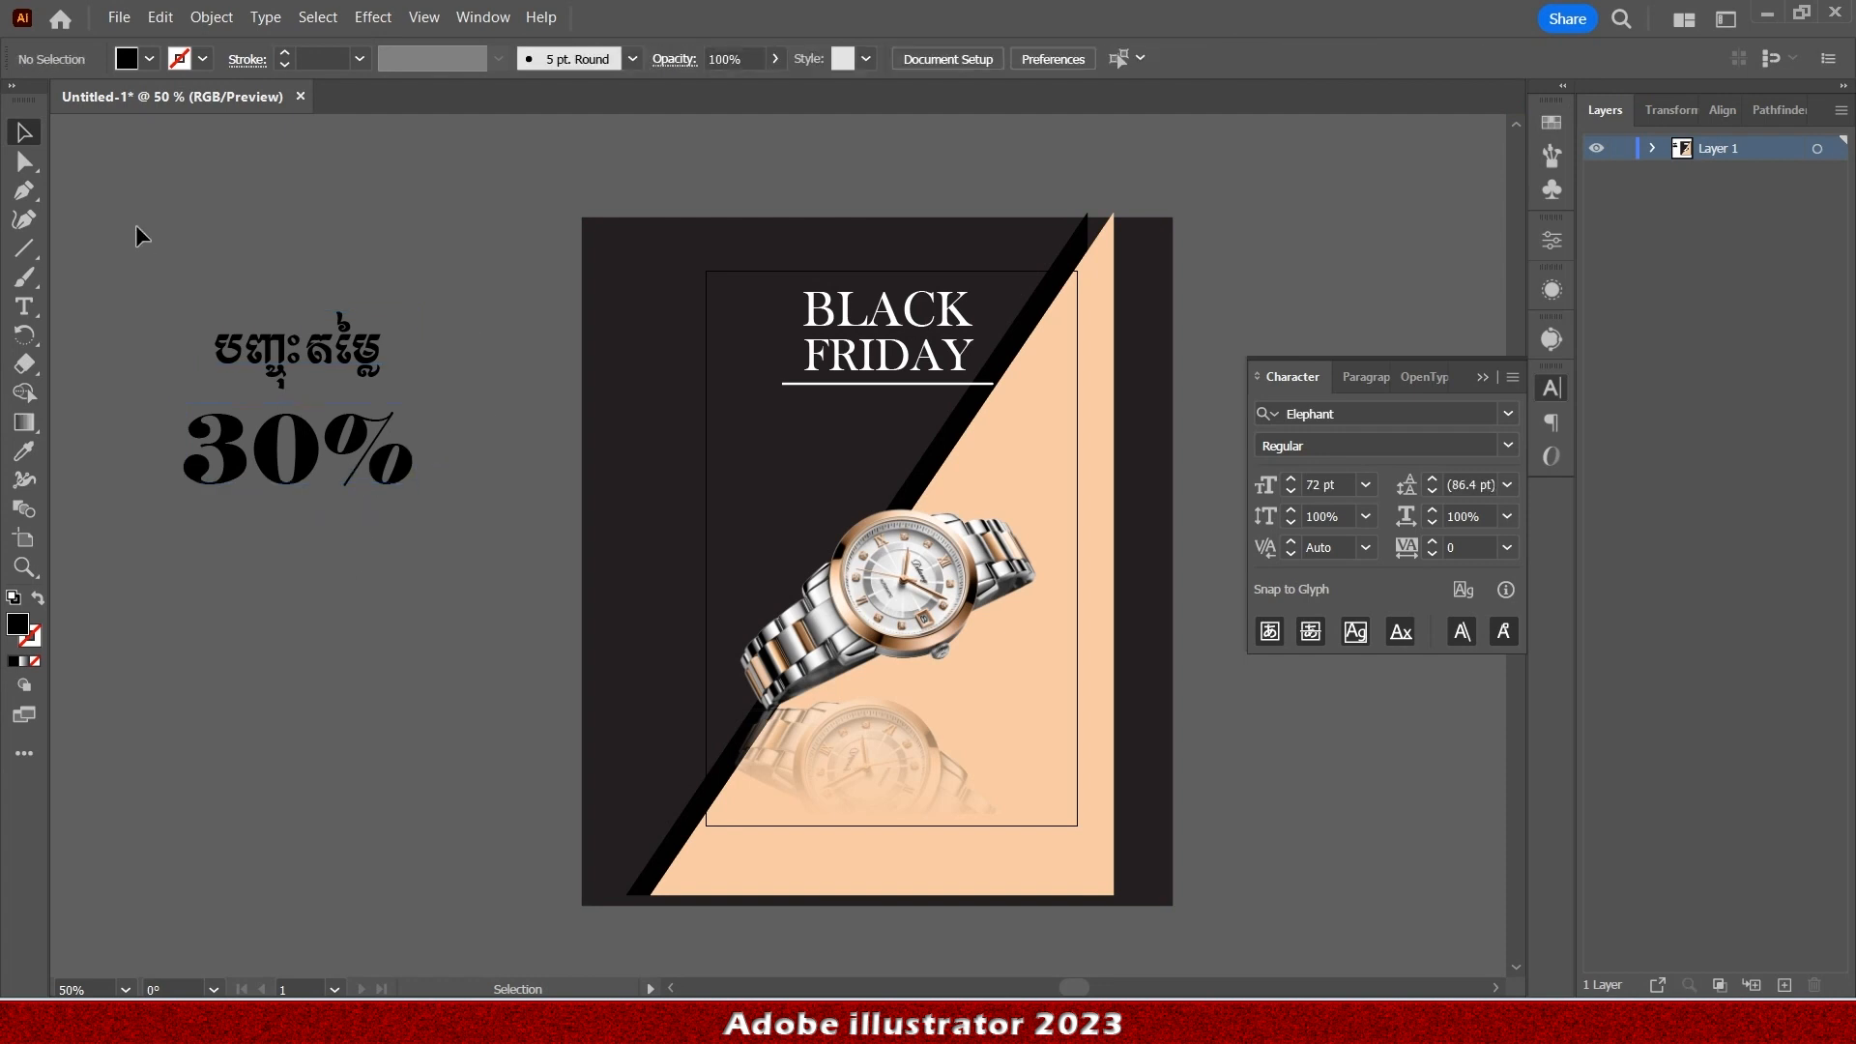
Fill both the Khmer text and the "30%" text with white.
{"action": "left_click_drag", "start_coordinate": [452, 681], "coordinate": [452, 682]}
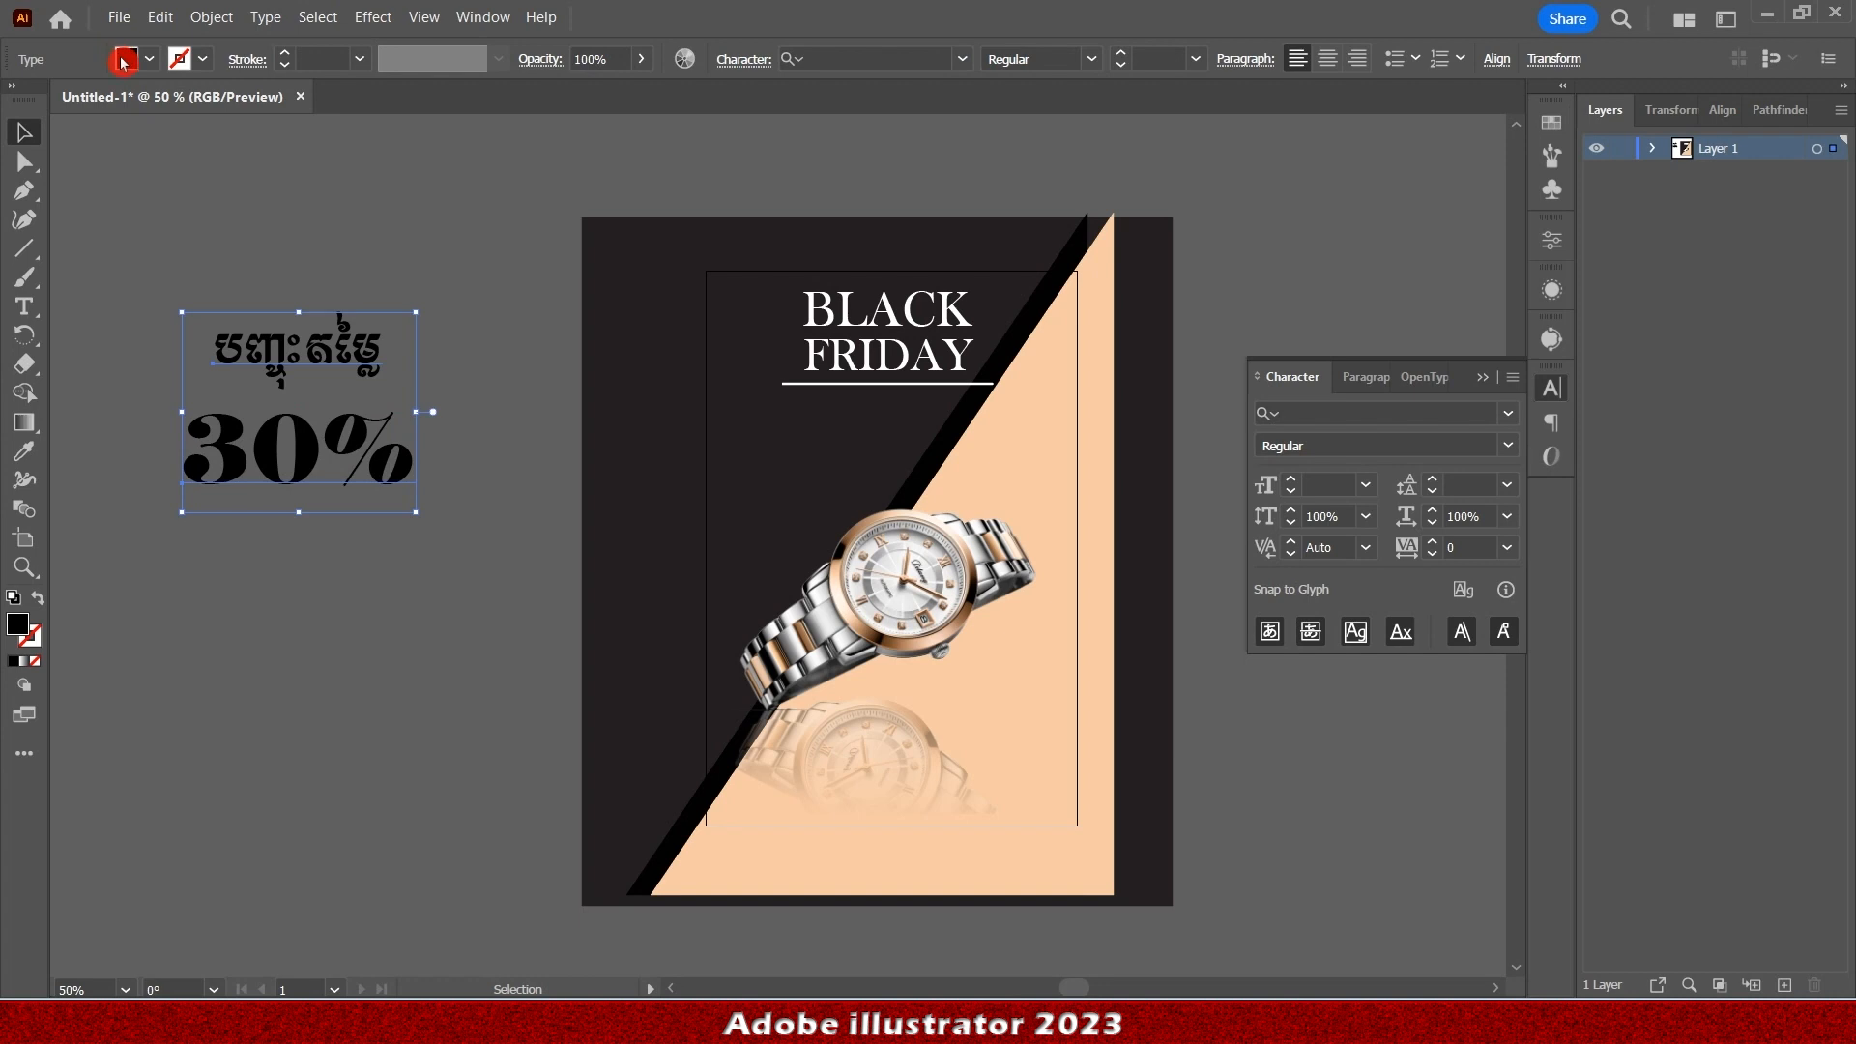
{"action": "left_click", "coordinate": [123, 62]}
{"action": "left_click", "coordinate": [50, 98]}
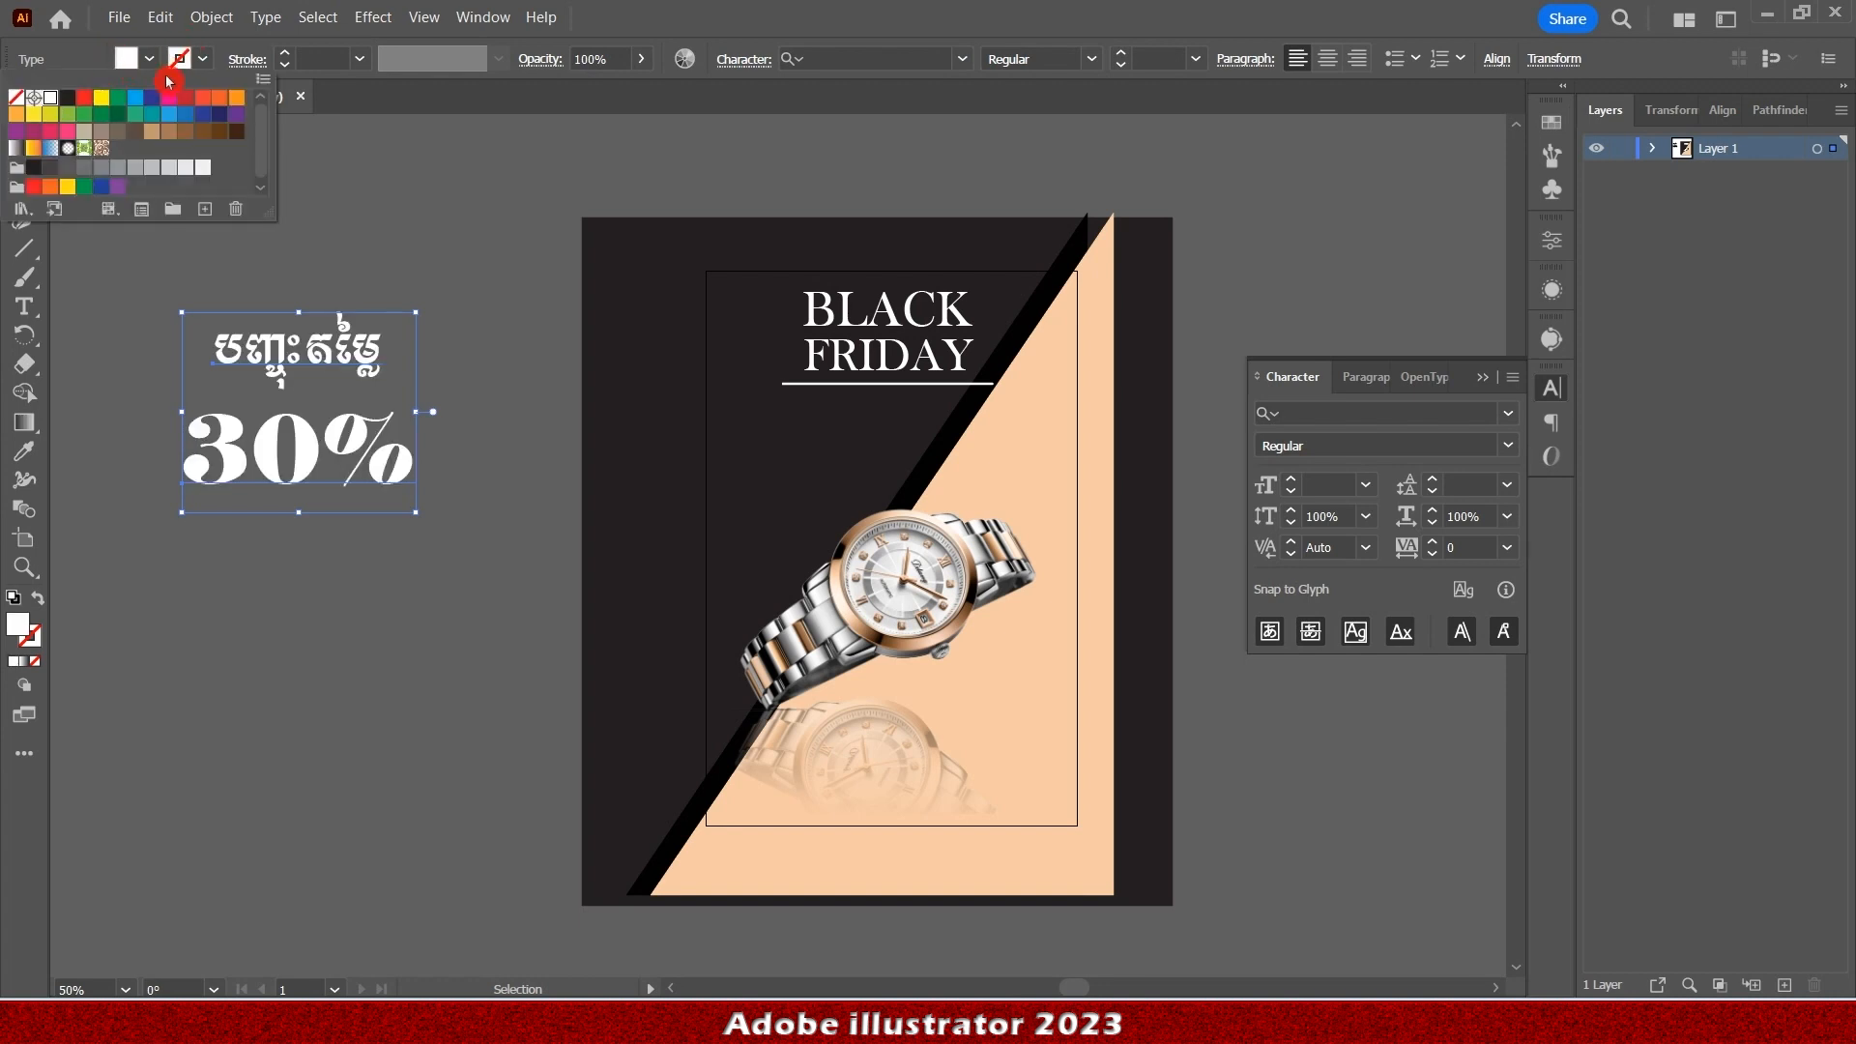
{"action": "left_click", "coordinate": [168, 79]}
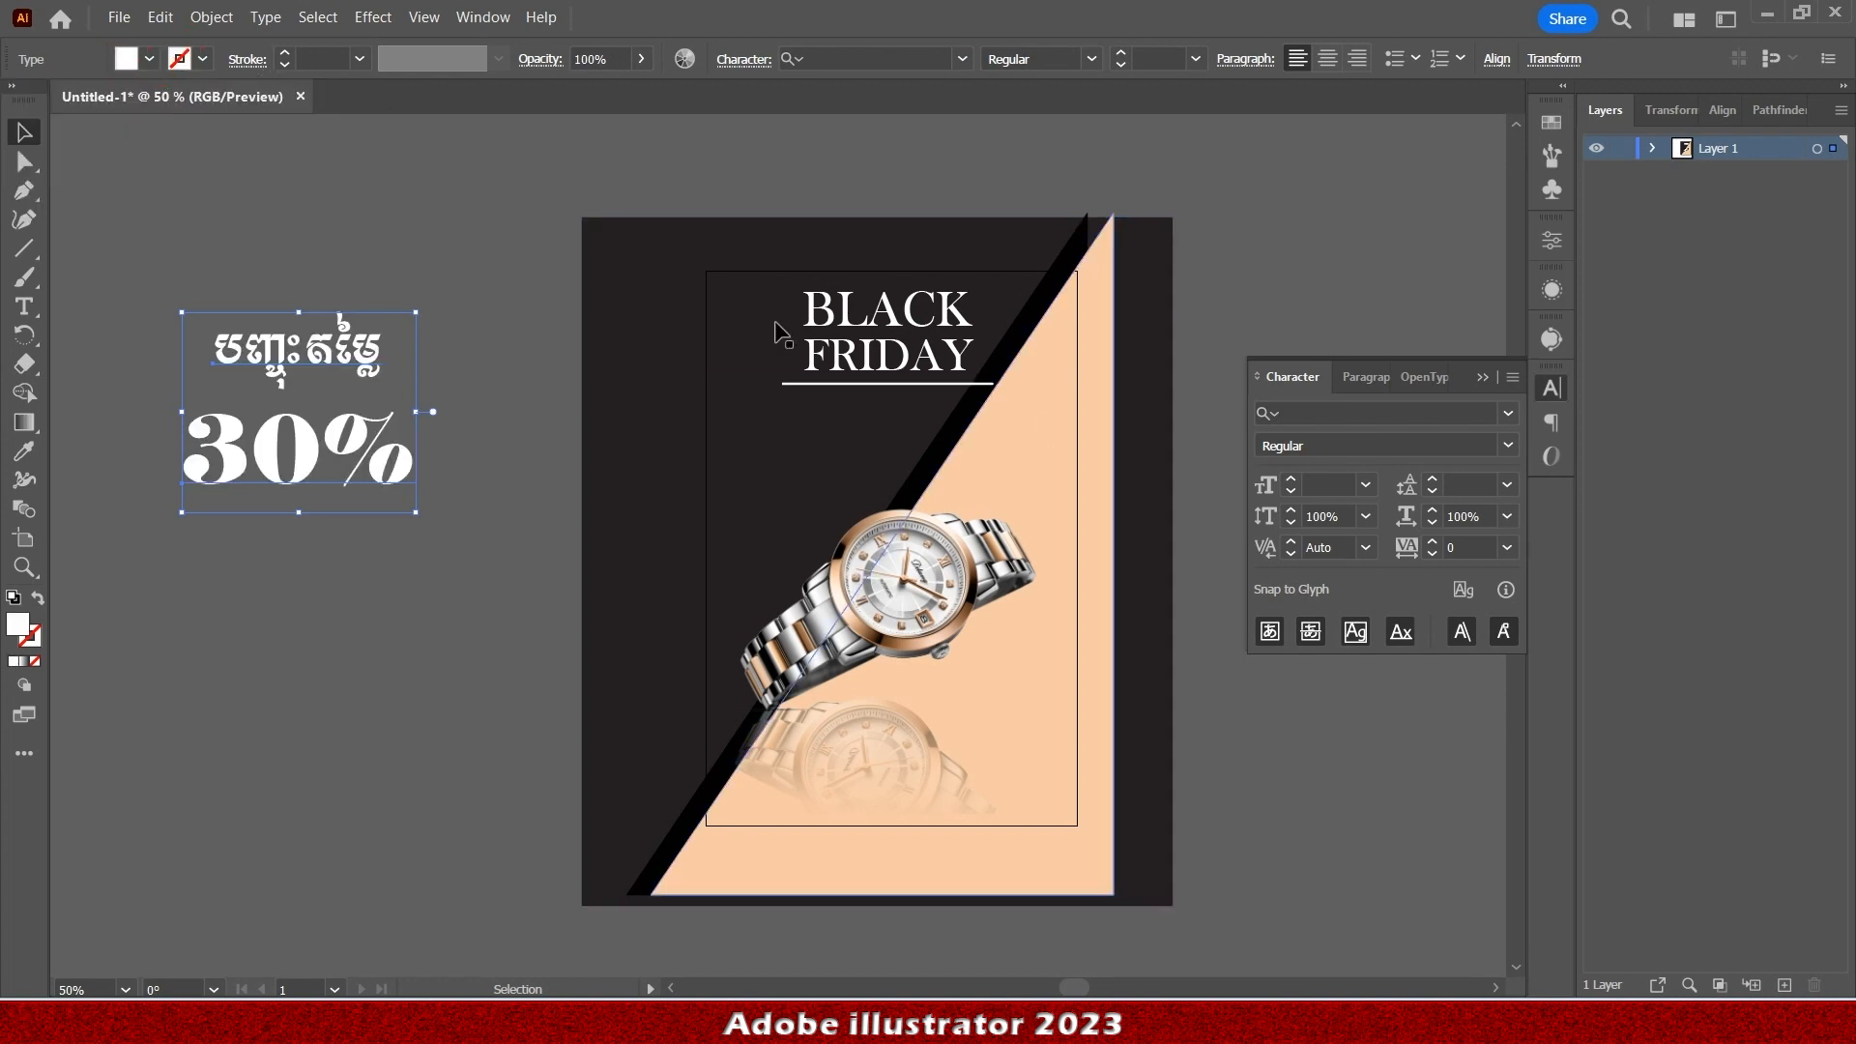
{"action": "left_click", "coordinate": [232, 240]}
Draw a rectangle about 532 x 207 px across the Khmer text and the "30%" text.
{"action": "left_click", "coordinate": [47, 249]}
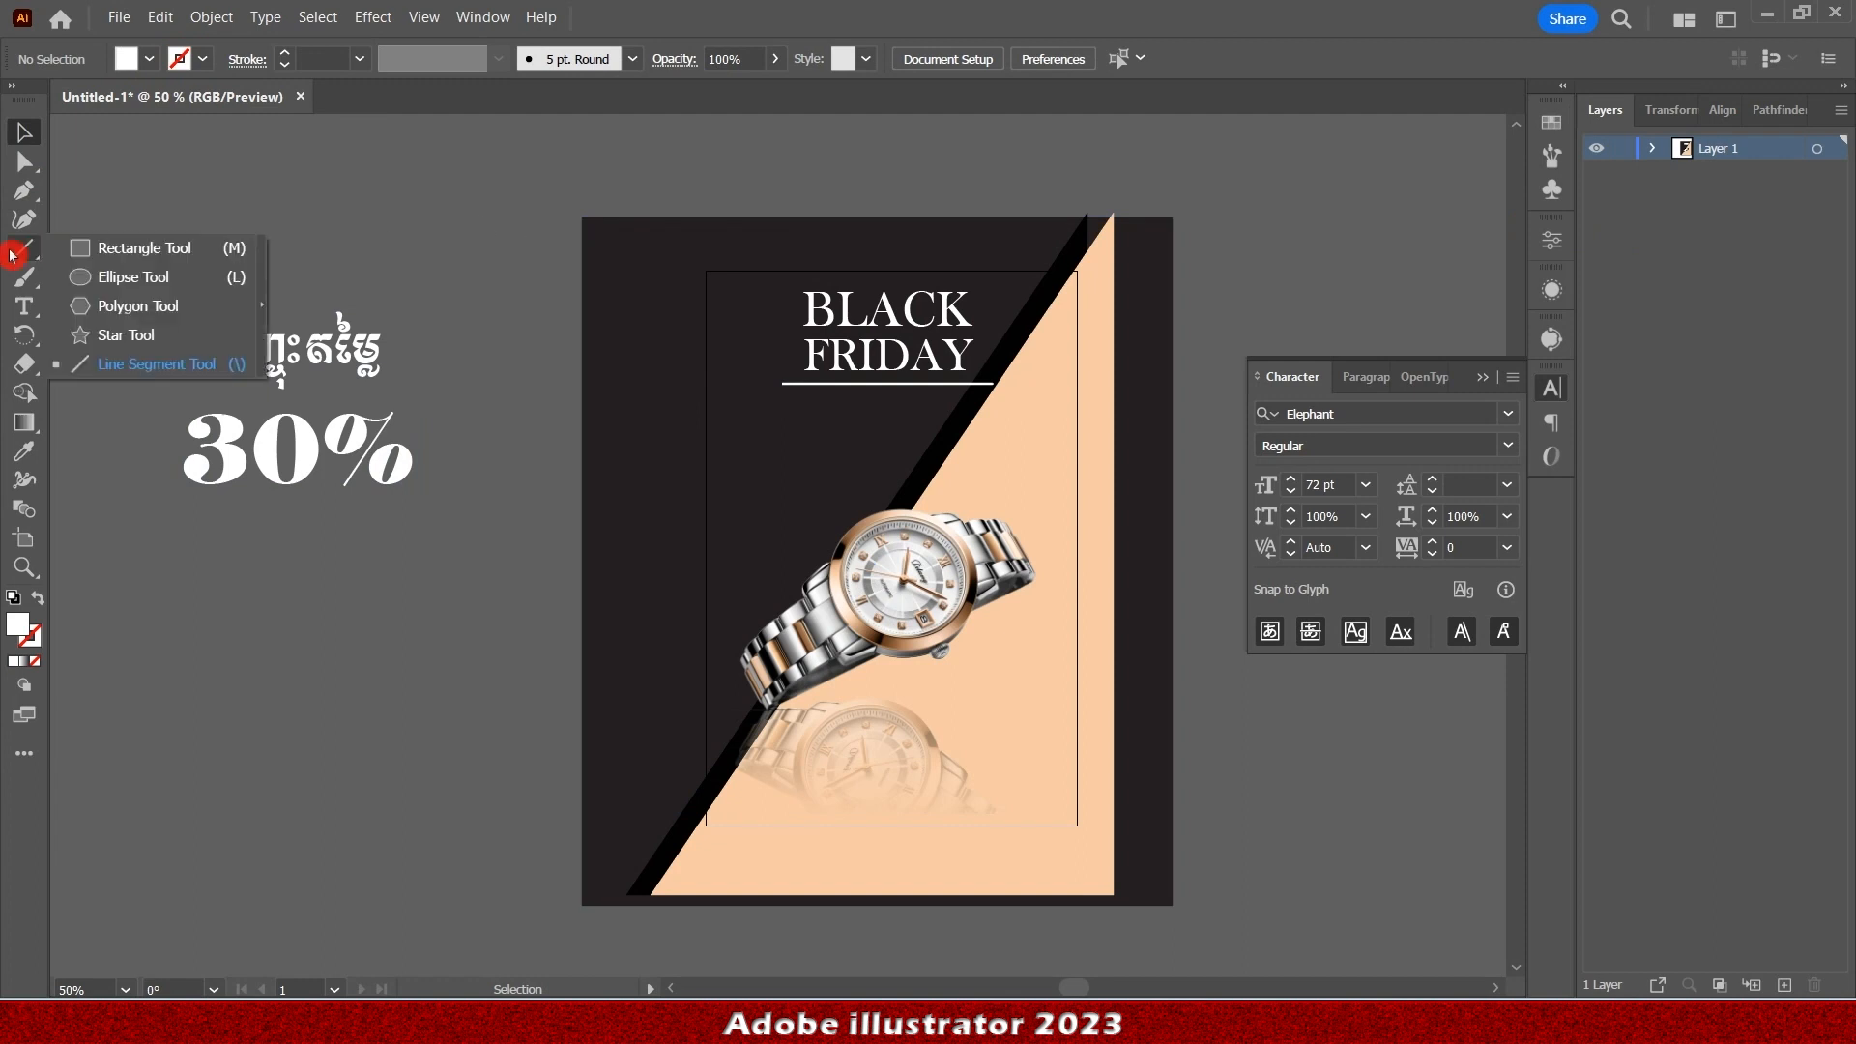
{"action": "left_click", "coordinate": [171, 253]}
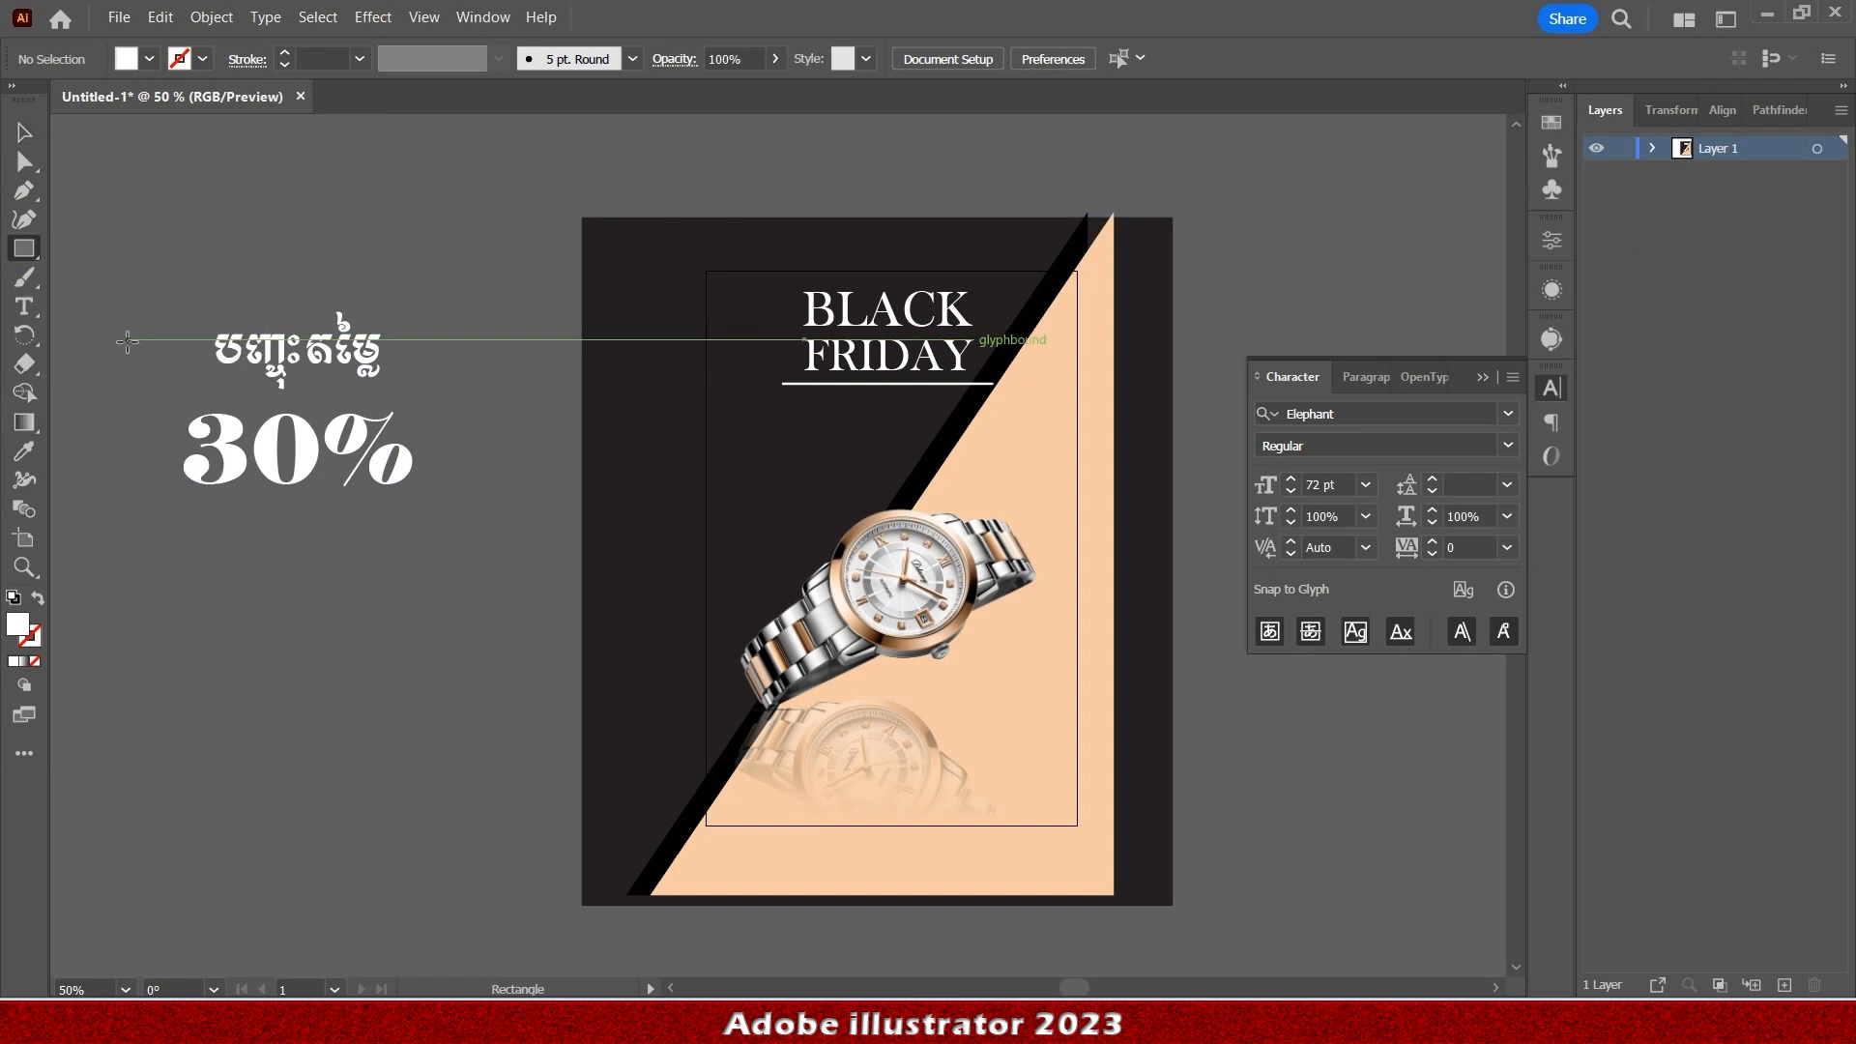
{"action": "left_click_drag", "start_coordinate": [126, 340], "coordinate": [467, 474]}
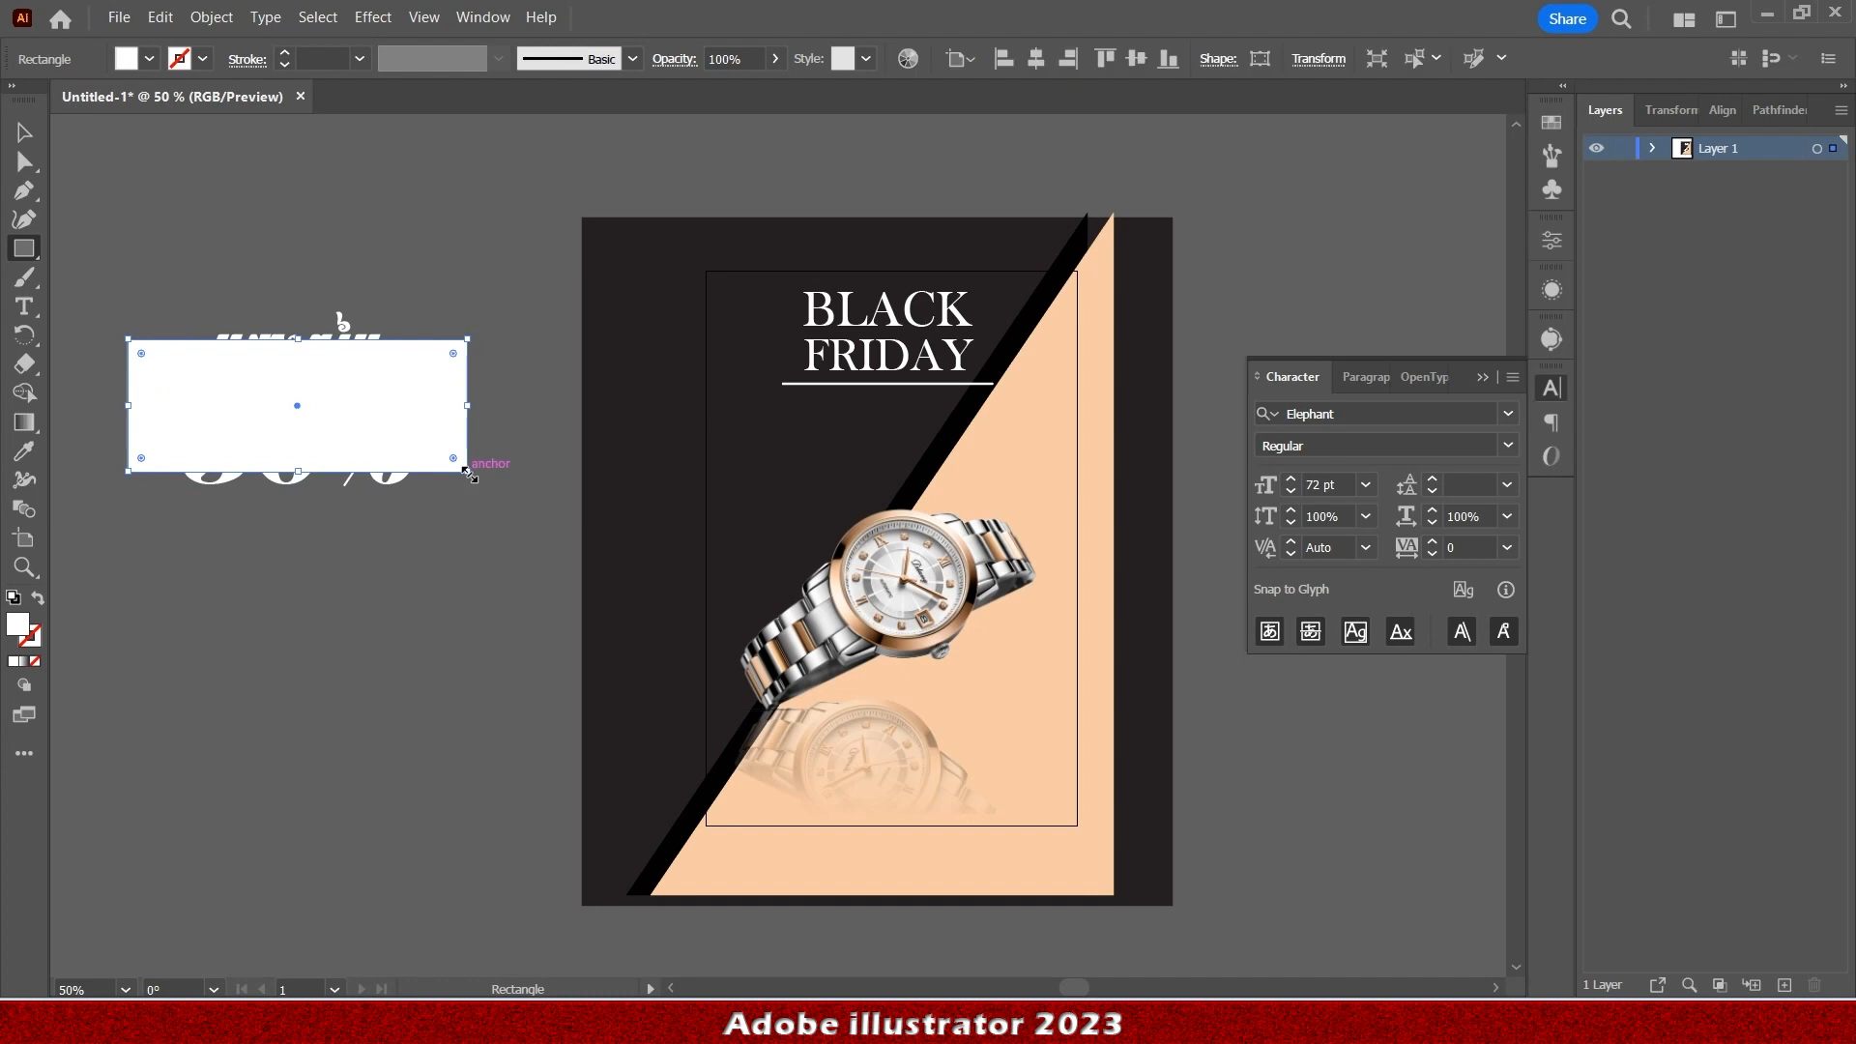
Remove the rectangle's fill and give it a white 4 pt stroke.
{"action": "left_click", "coordinate": [151, 63]}
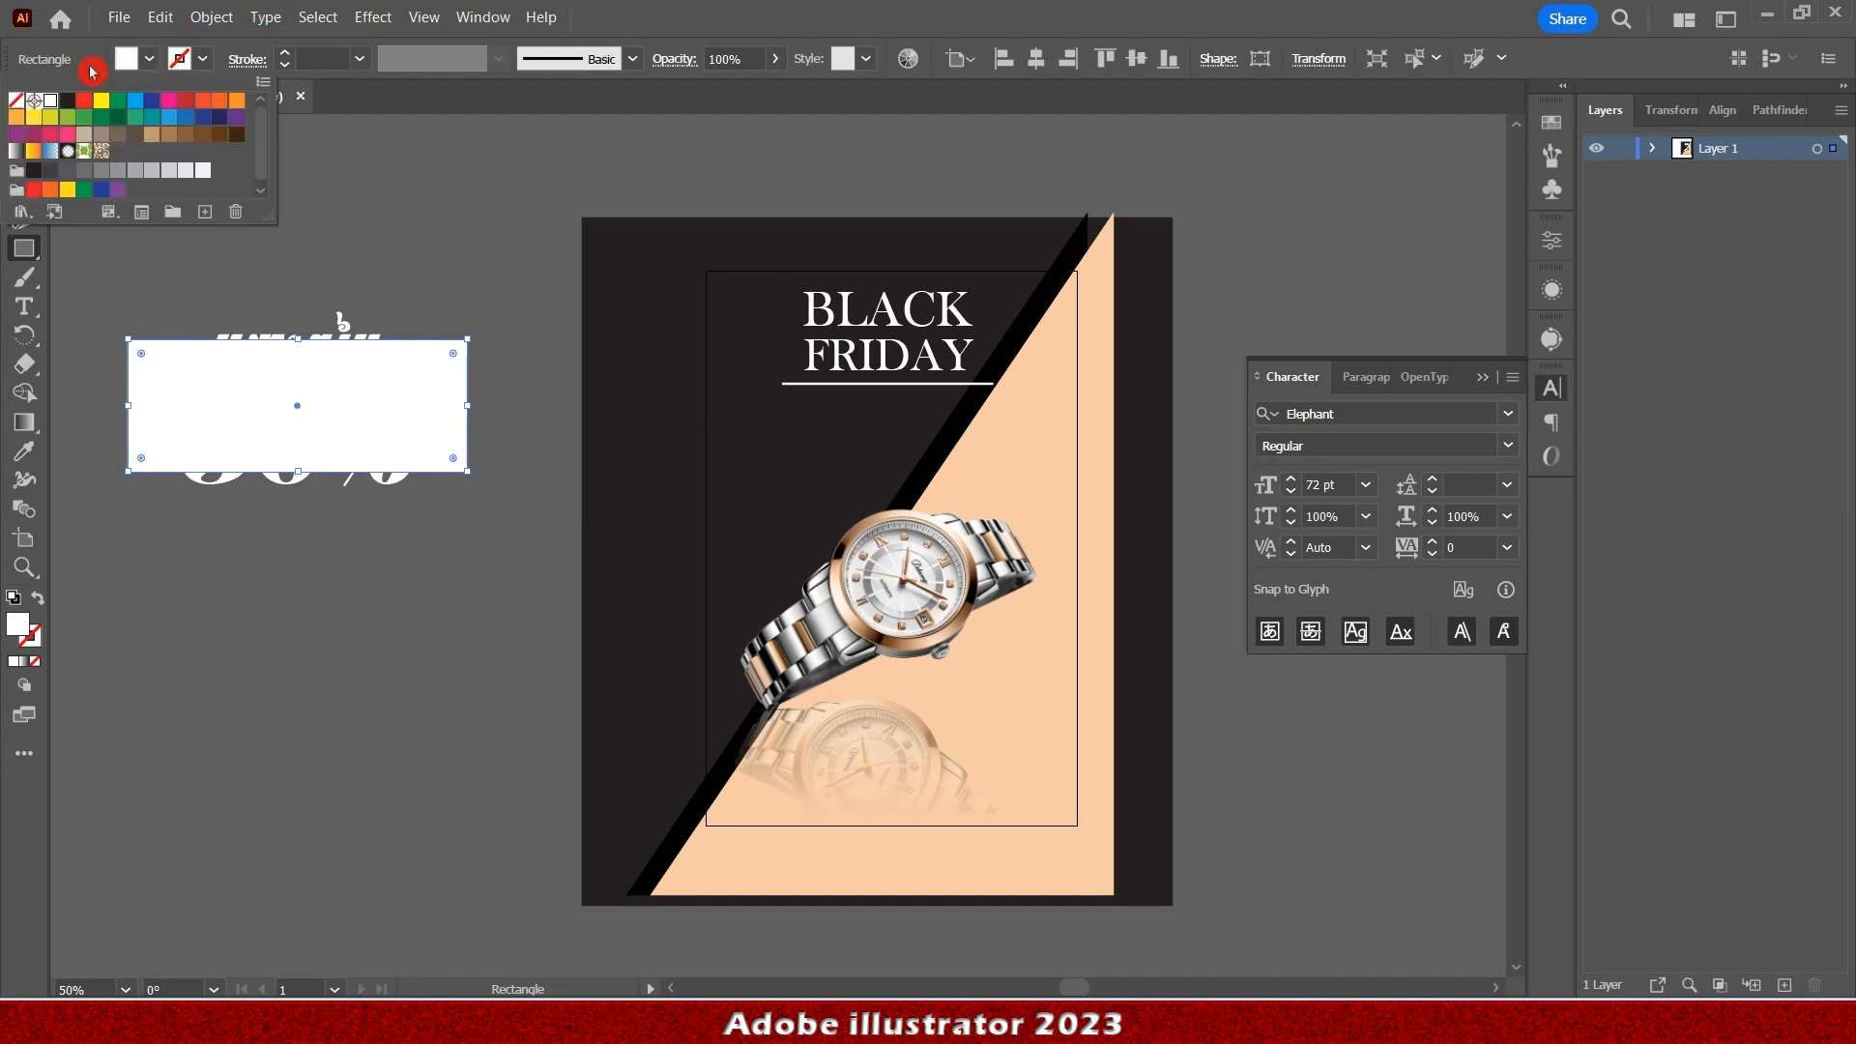
{"action": "left_click", "coordinate": [18, 102]}
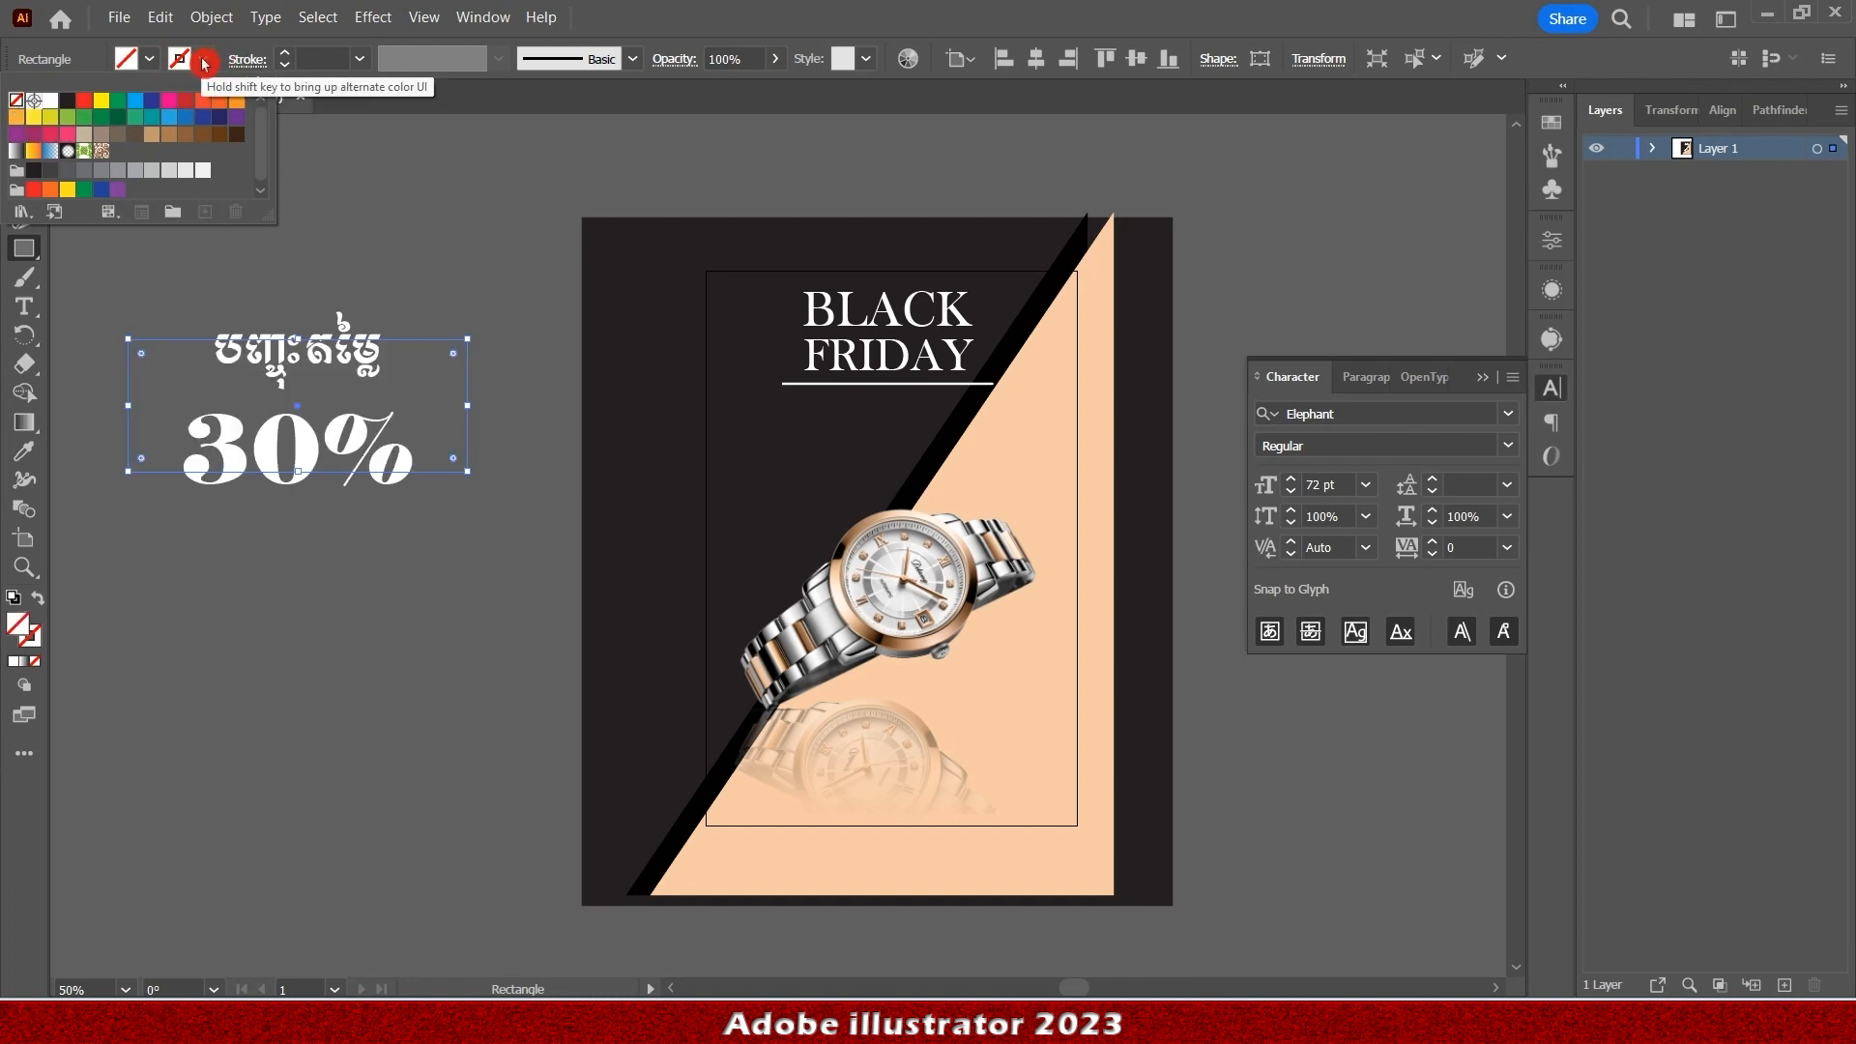
{"action": "left_click", "coordinate": [204, 62]}
{"action": "left_click", "coordinate": [204, 62]}
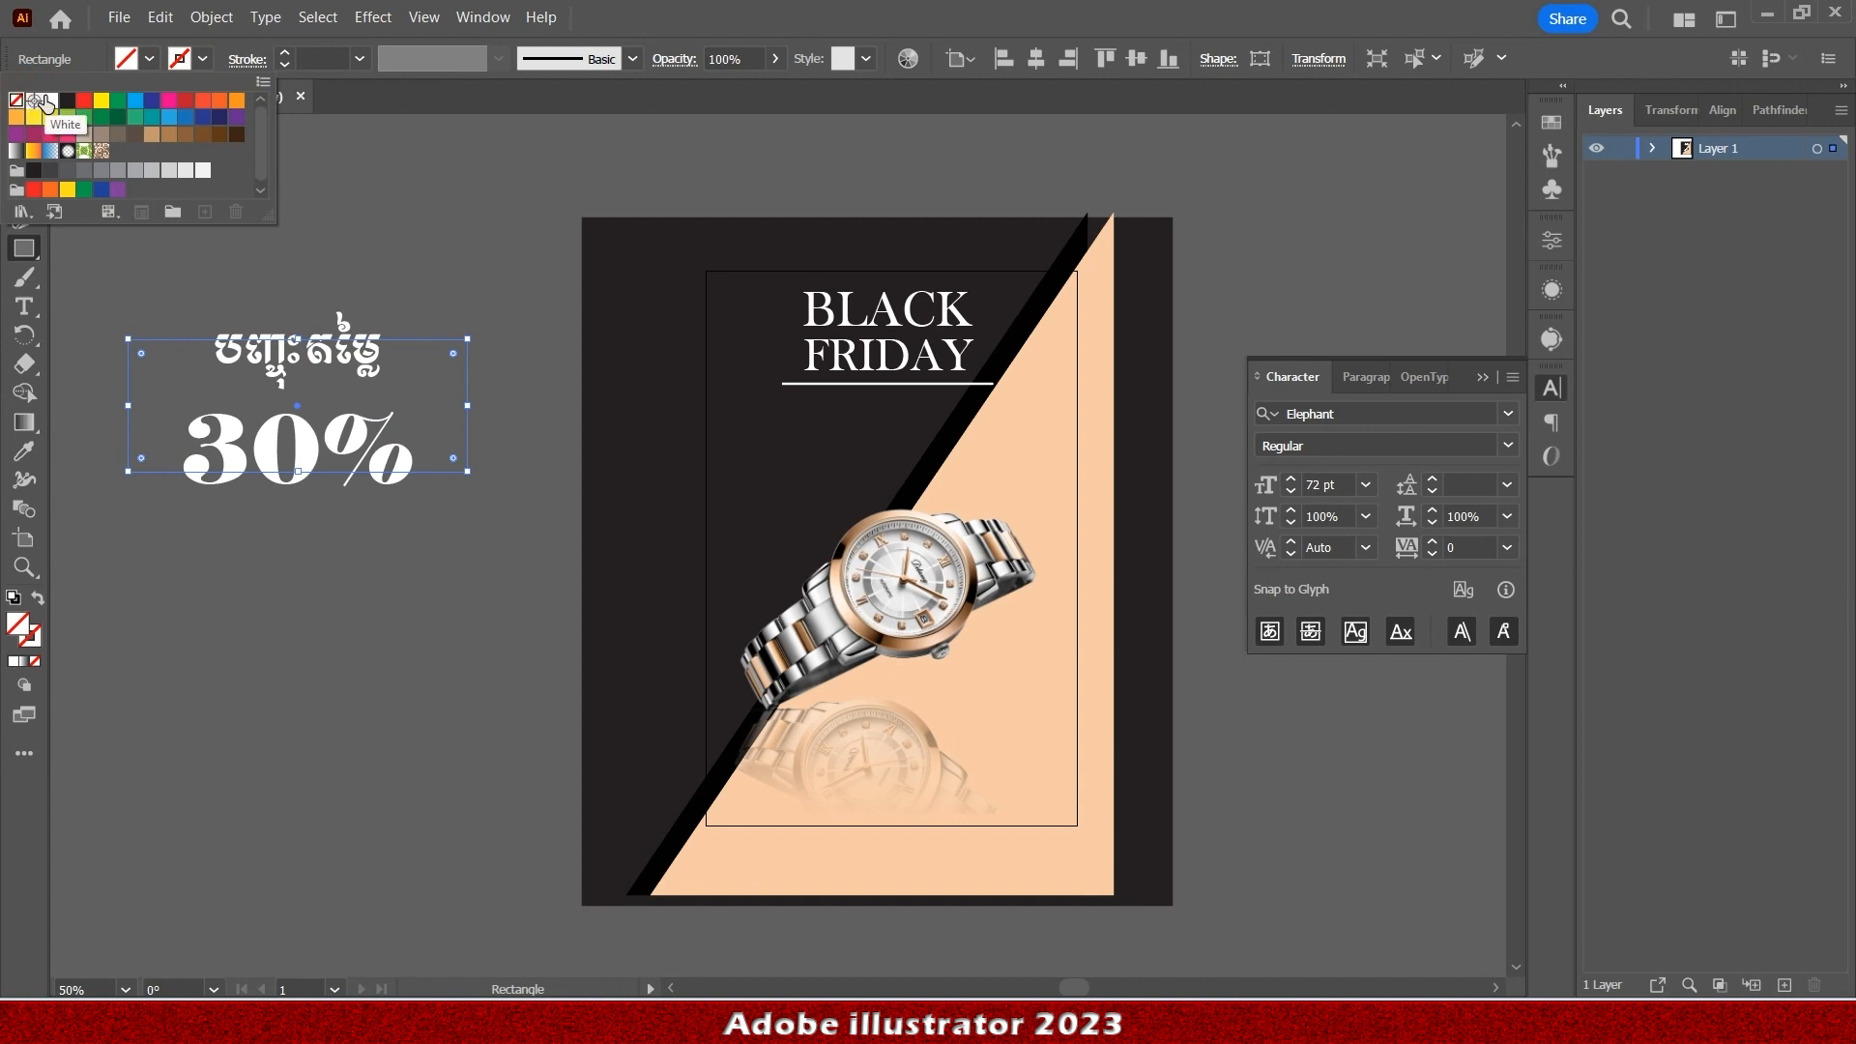
{"action": "left_click", "coordinate": [51, 101]}
{"action": "left_click", "coordinate": [352, 64]}
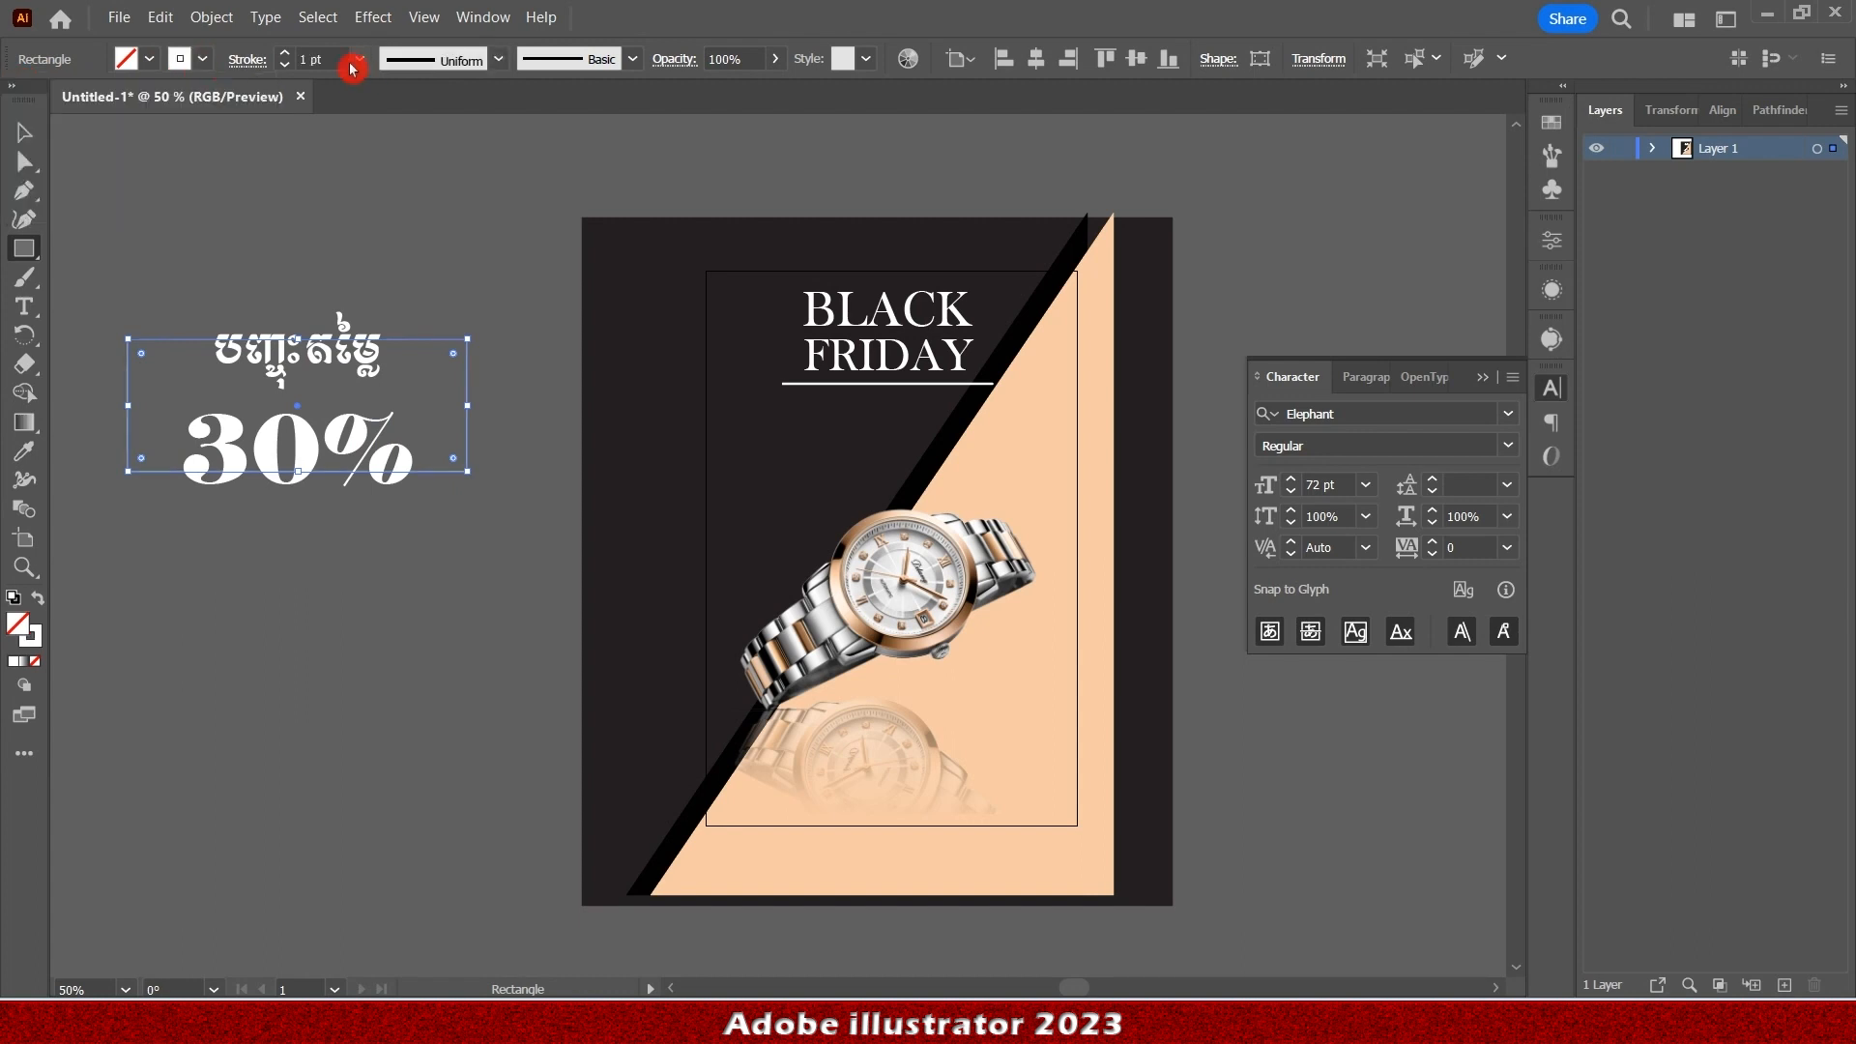
{"action": "left_click", "coordinate": [288, 60]}
{"action": "left_click", "coordinate": [288, 59]}
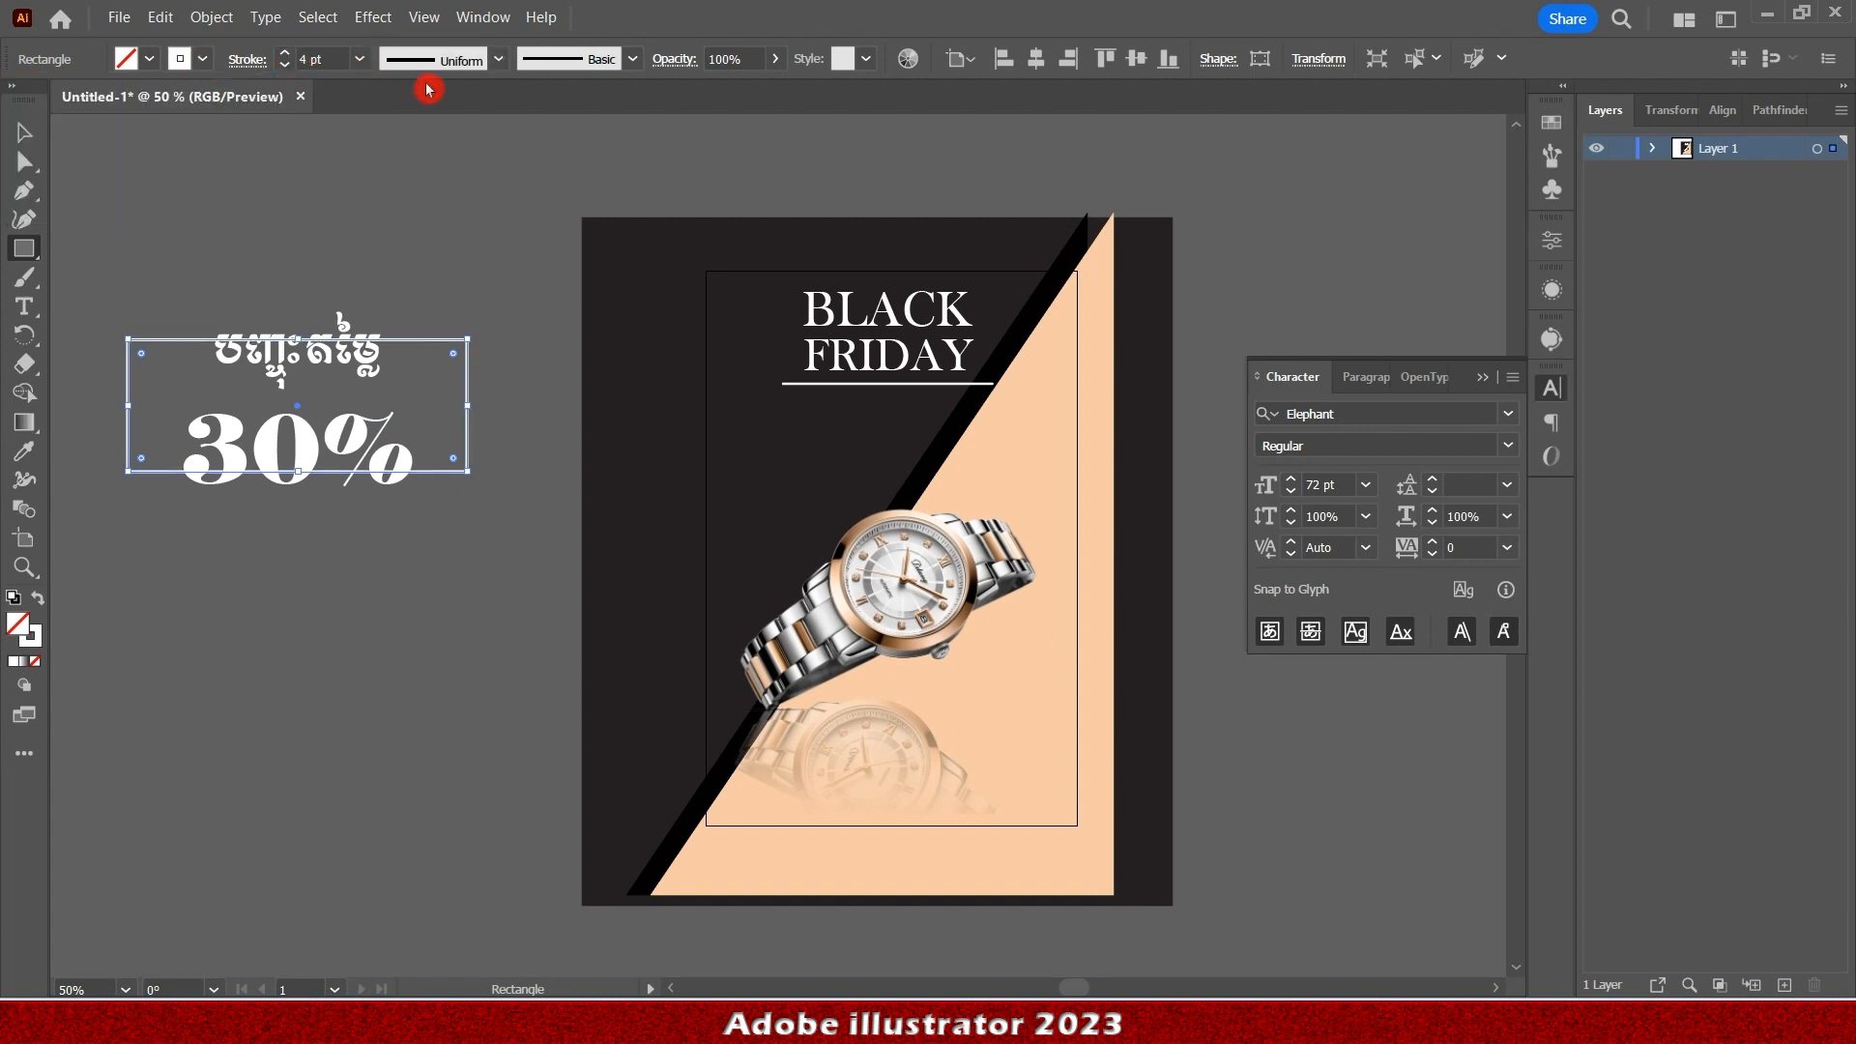
Round the frame's four corners individually, using radii of about 34 px upper-left, 36 px lower-left and 39 px lower-right.
{"action": "scroll", "coordinate": [126, 371], "scroll_direction": "up", "scroll_amount": 3}
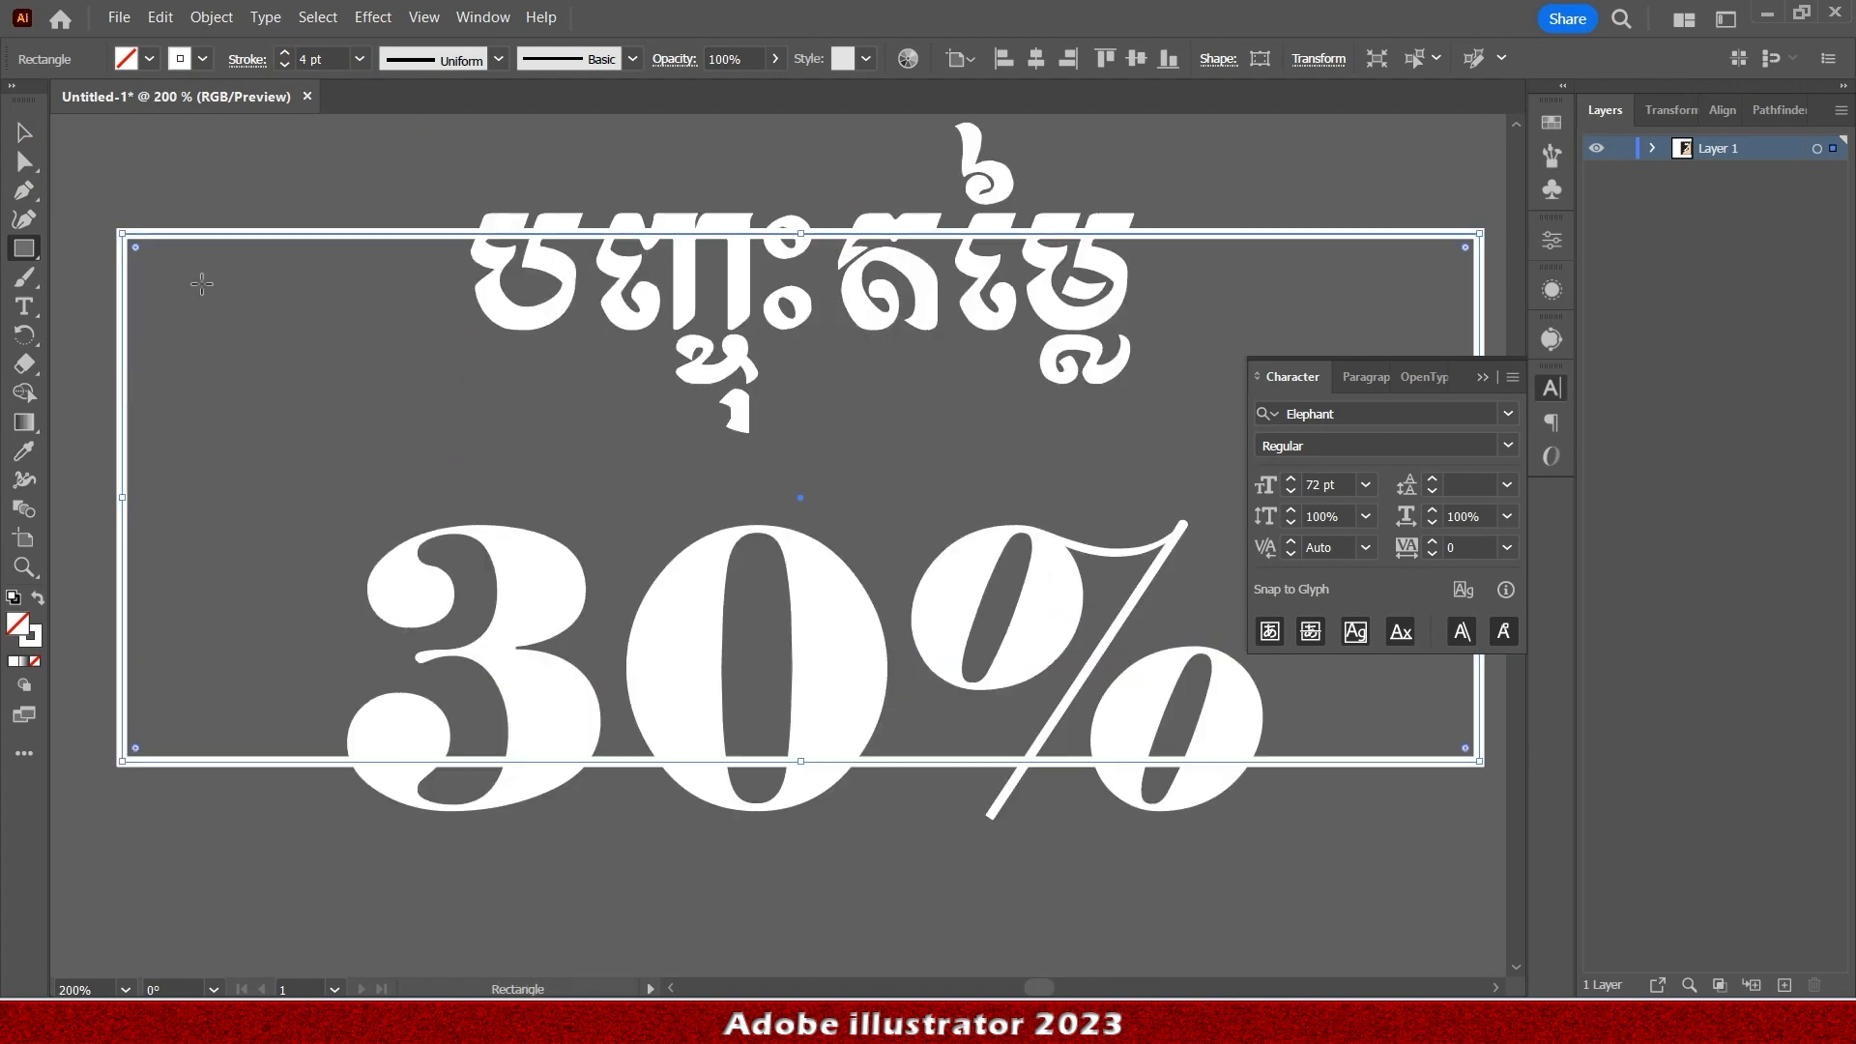
{"action": "double_click", "coordinate": [135, 248]}
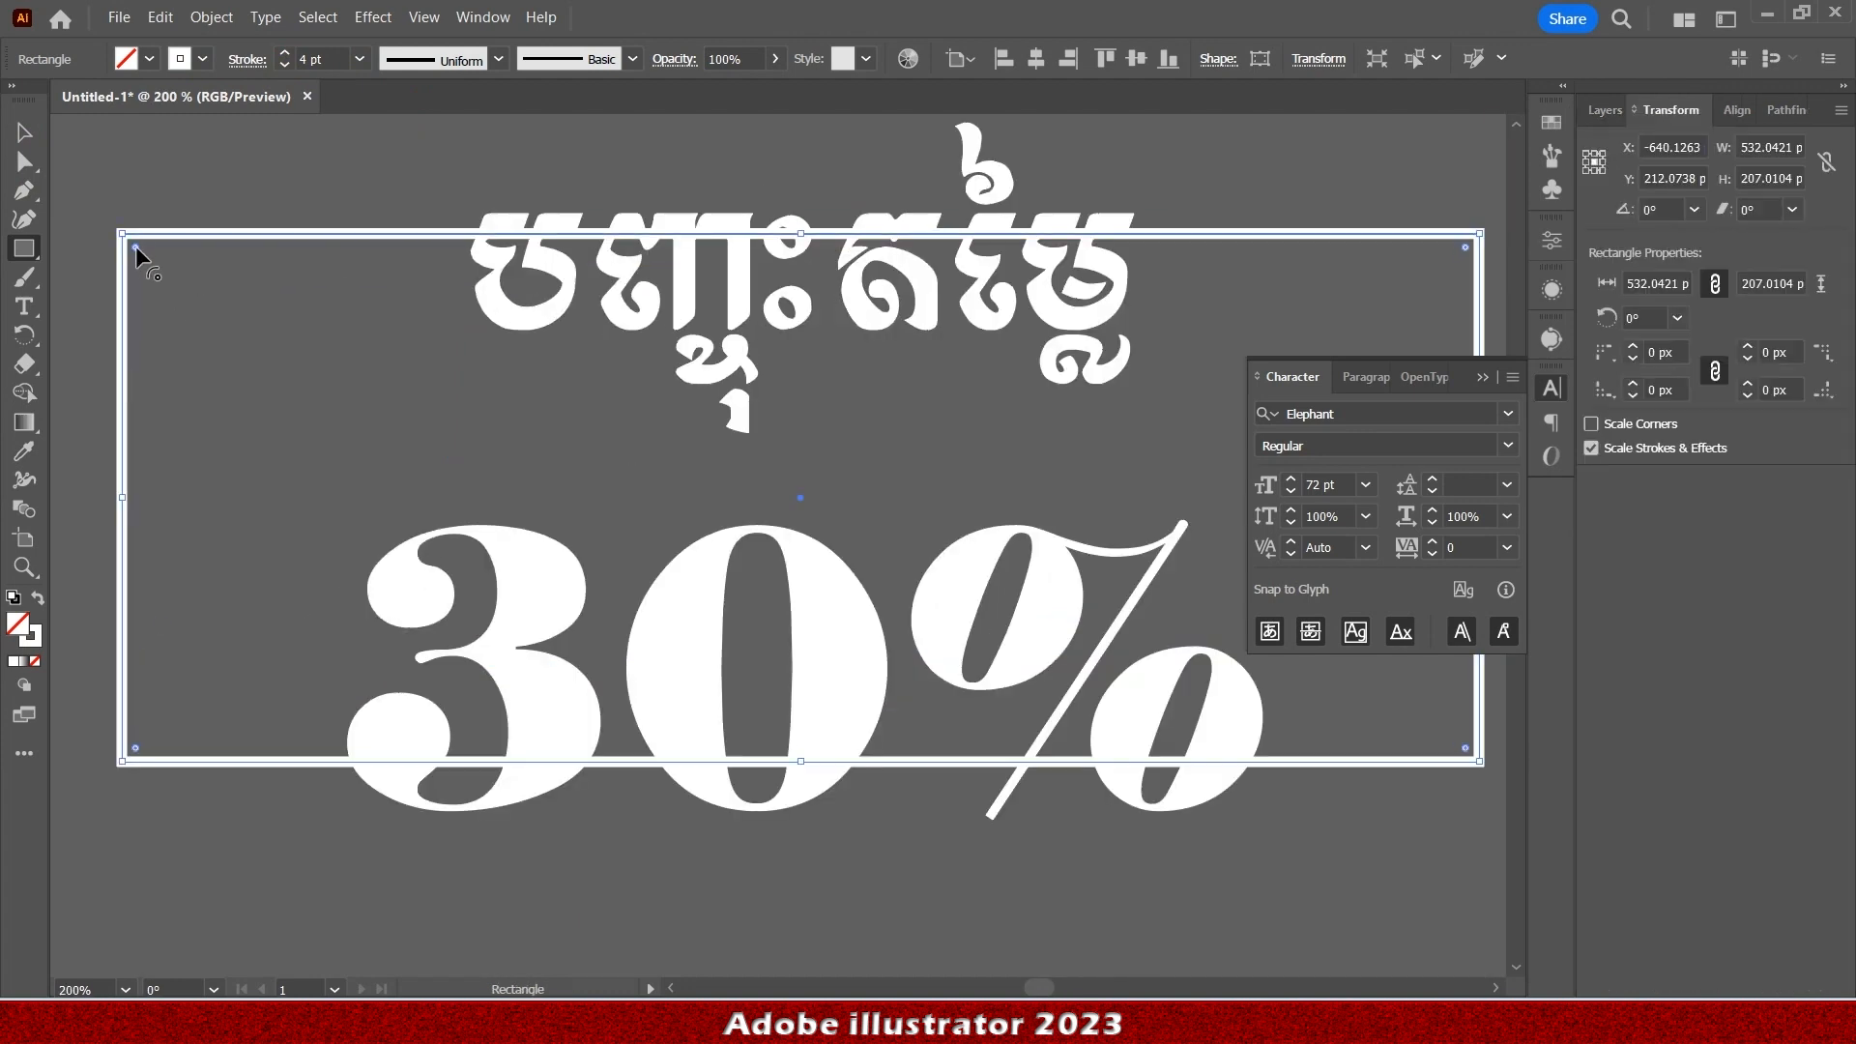
{"action": "scroll", "coordinate": [535, 462], "scroll_direction": "down", "scroll_amount": 3}
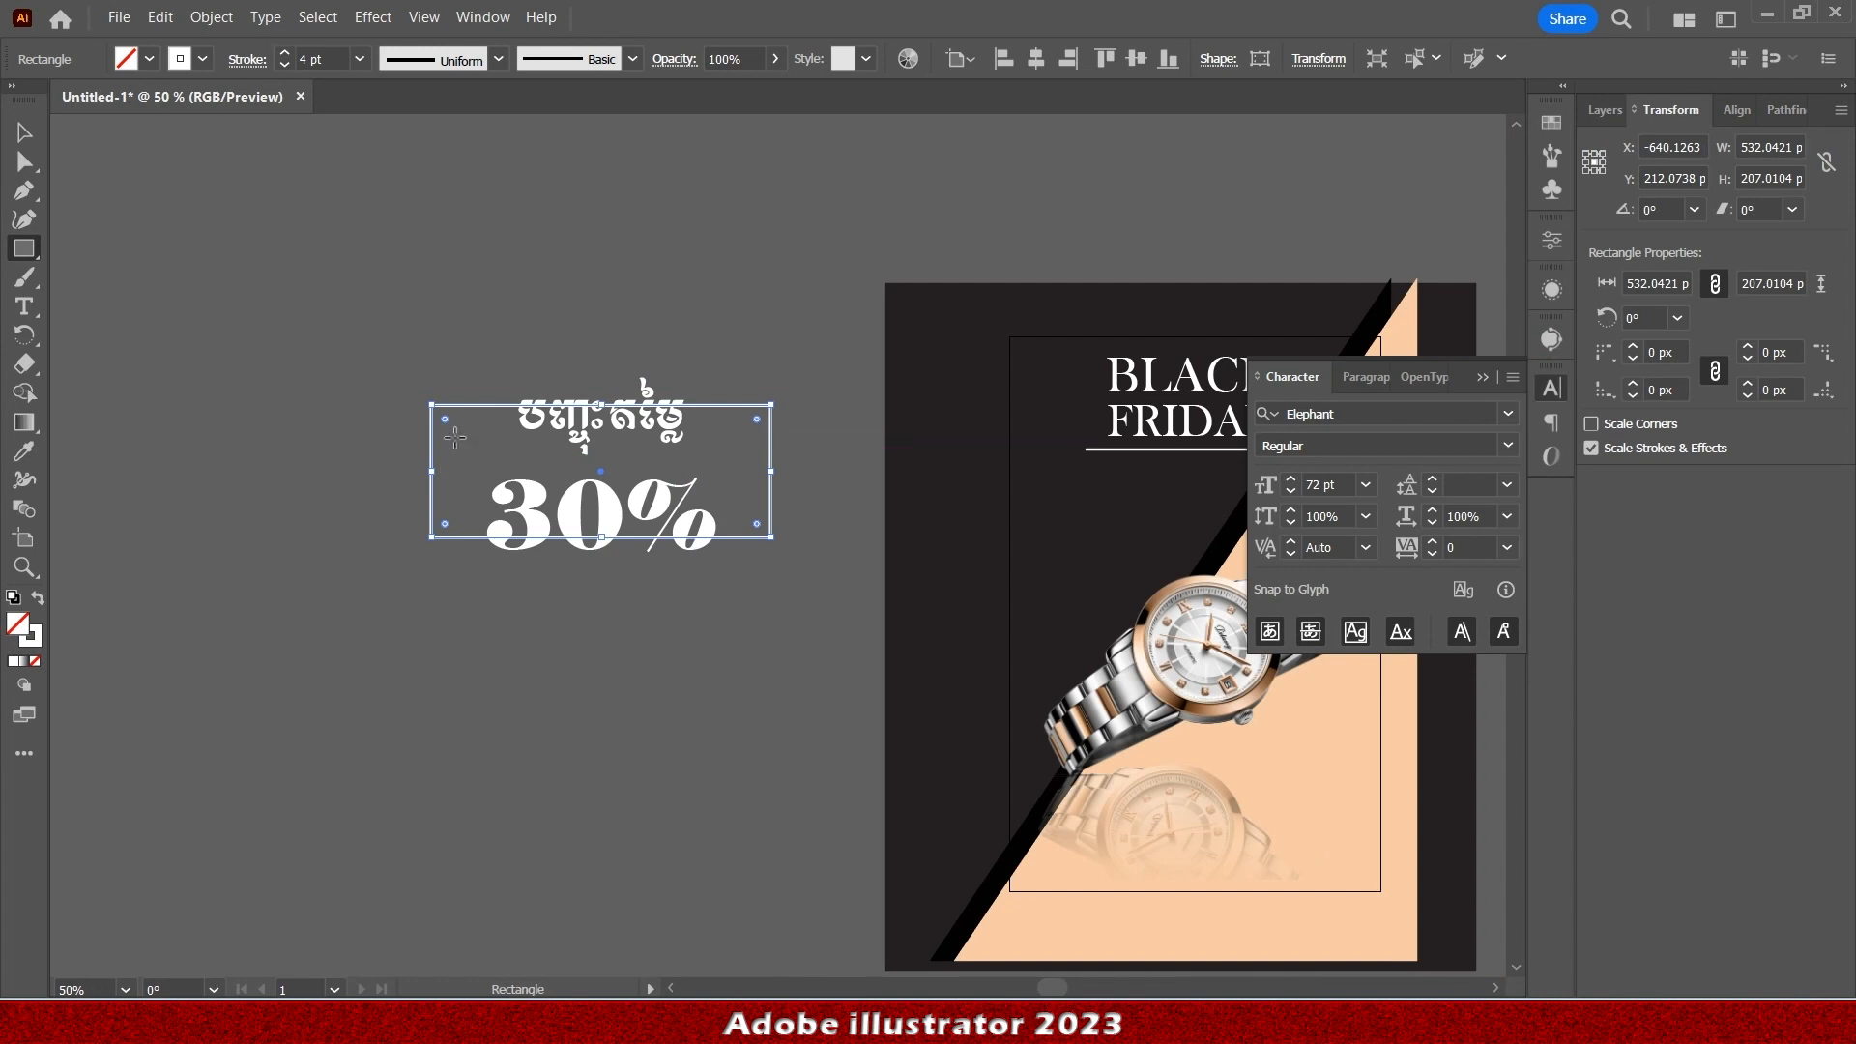
{"action": "left_click_drag", "start_coordinate": [443, 418], "coordinate": [451, 426]}
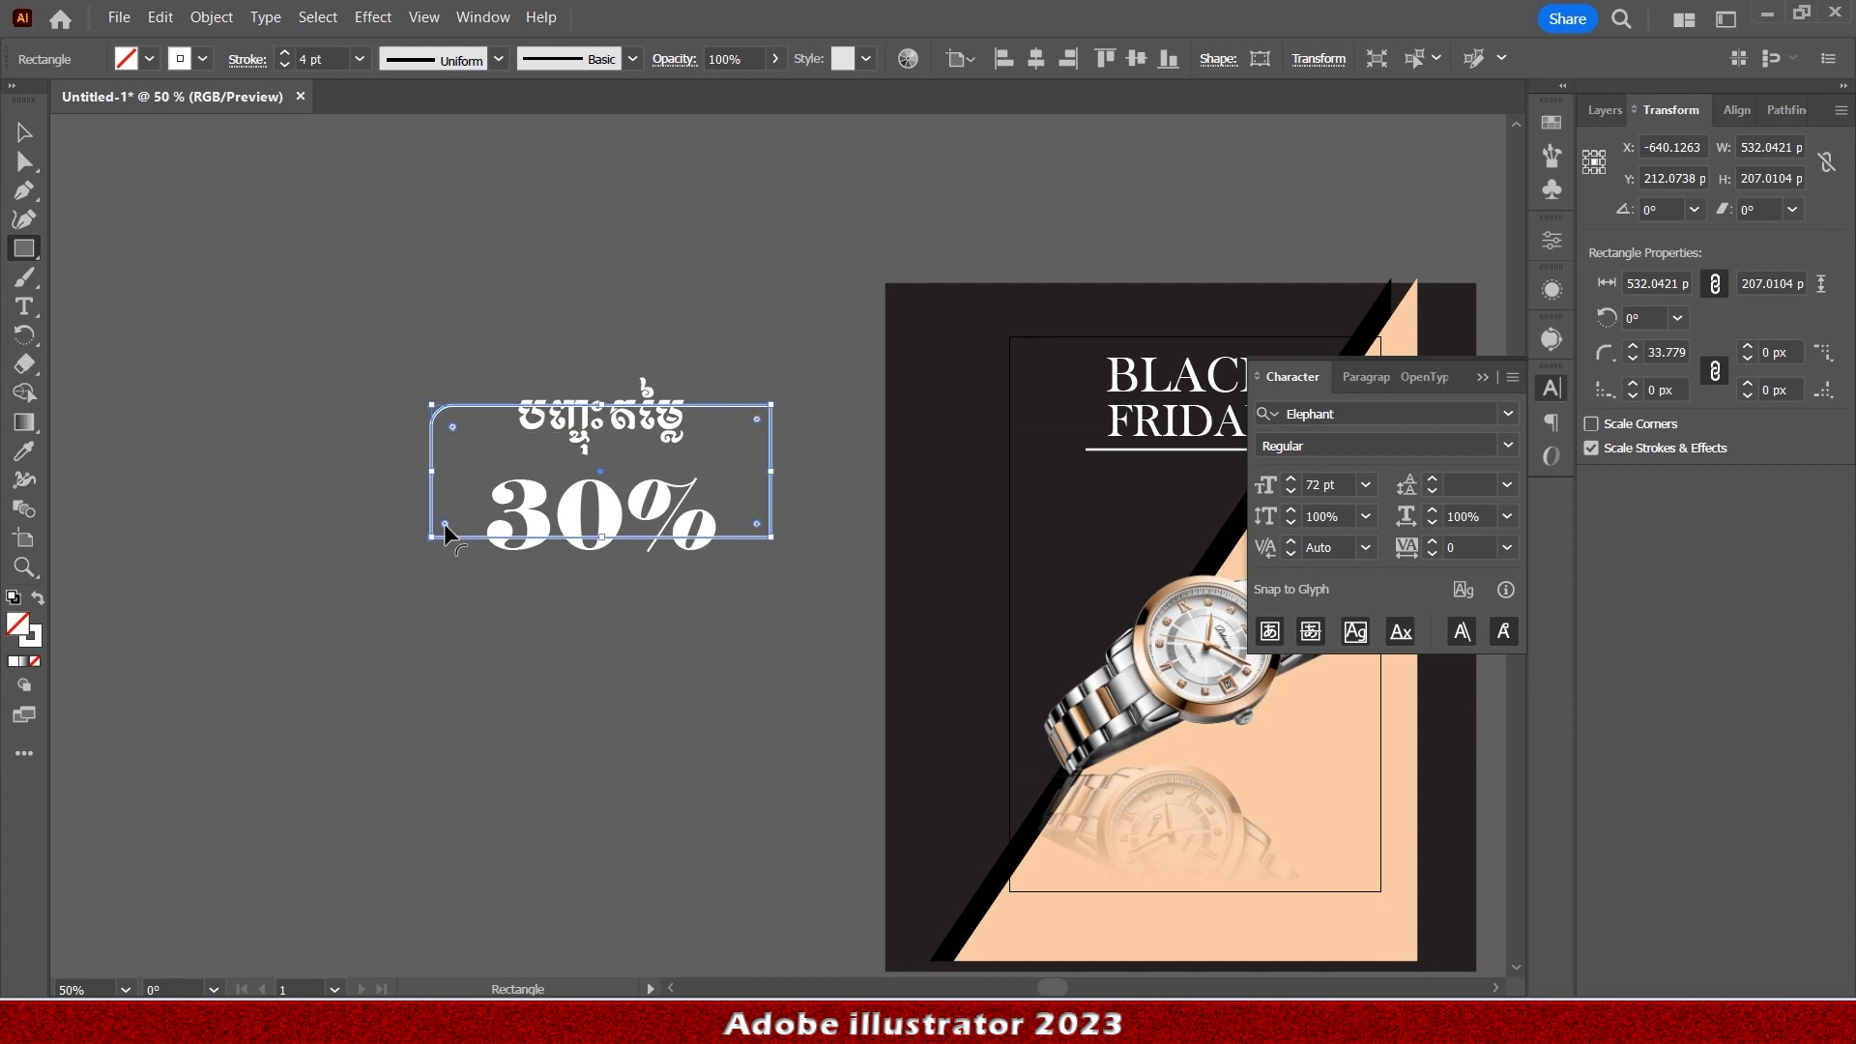
{"action": "left_click_drag", "start_coordinate": [445, 525], "coordinate": [457, 525]}
{"action": "left_click_drag", "start_coordinate": [757, 525], "coordinate": [745, 516]}
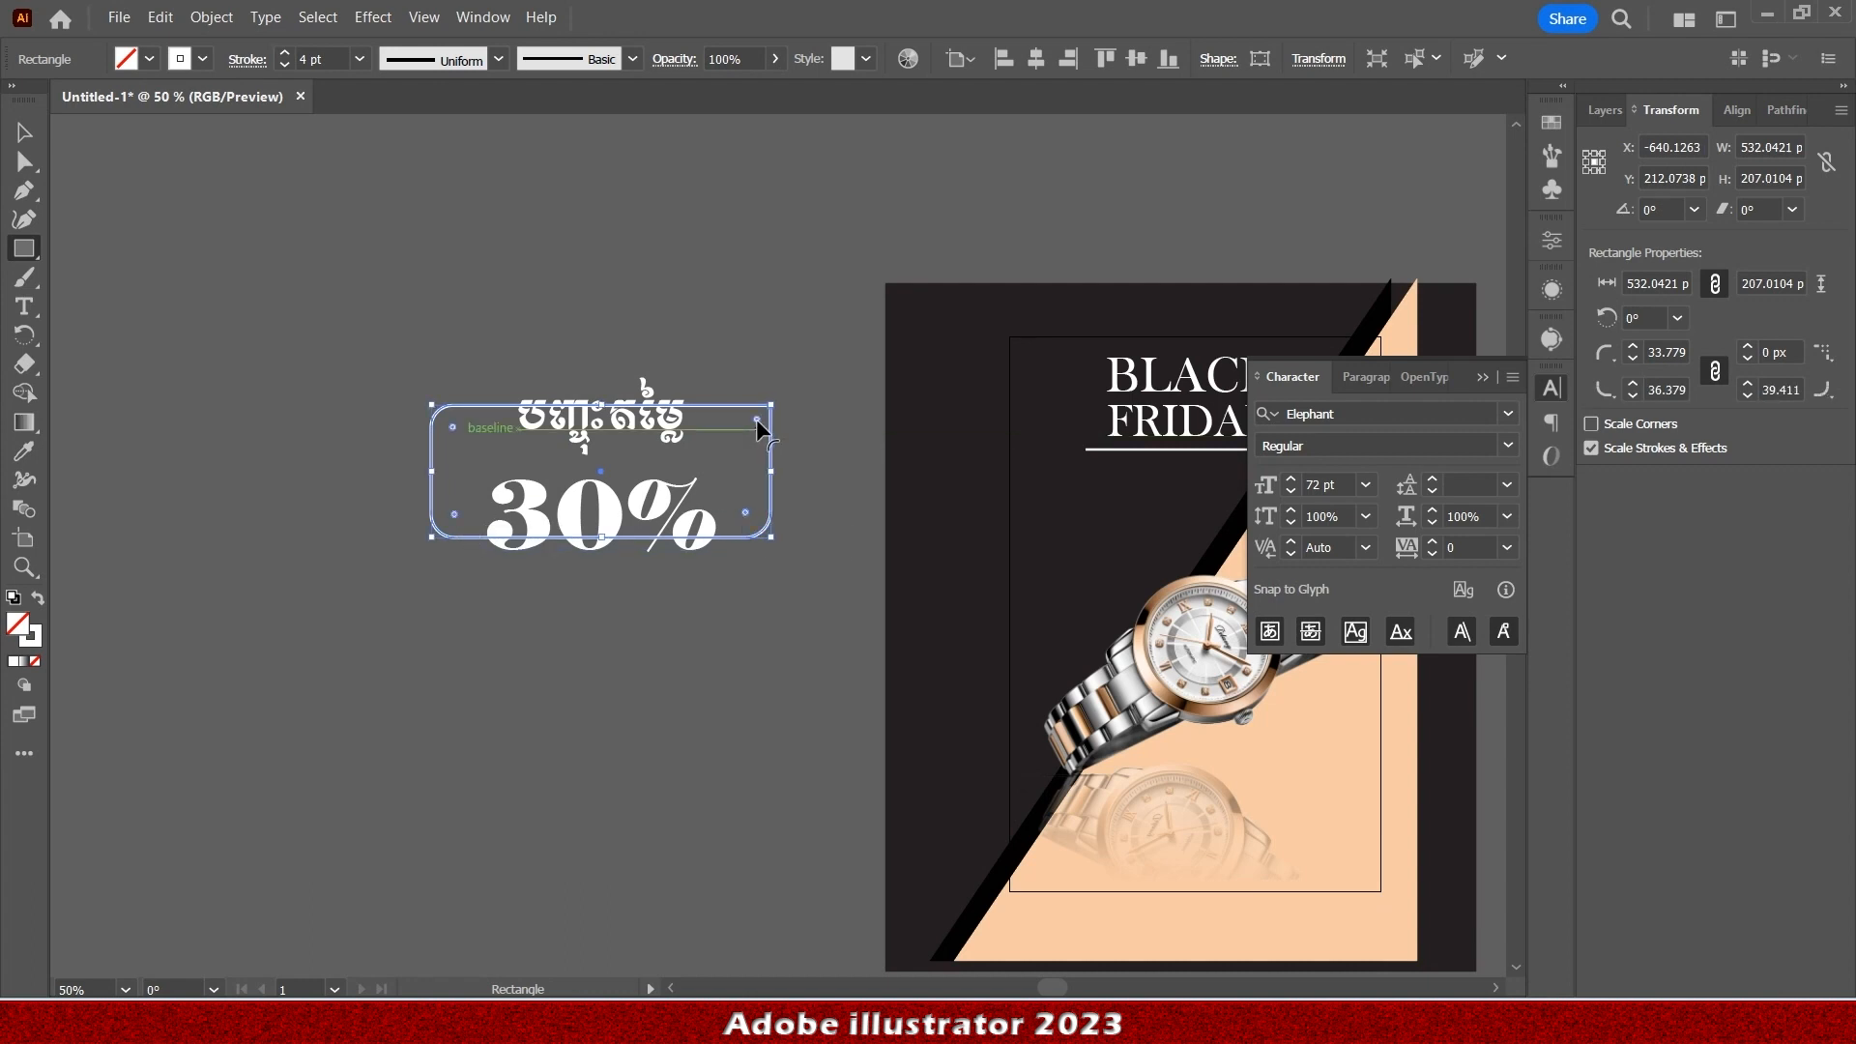
{"action": "left_click_drag", "start_coordinate": [758, 422], "coordinate": [753, 443]}
Add three anchor points with the Pen tool on the frame's bottom edge: left of the "3", at the midpoint and across the percent sign.
{"action": "key", "text": "ctrl+plus"}
{"action": "key", "text": "ctrl+plus"}
{"action": "key", "text": "ctrl+plus"}
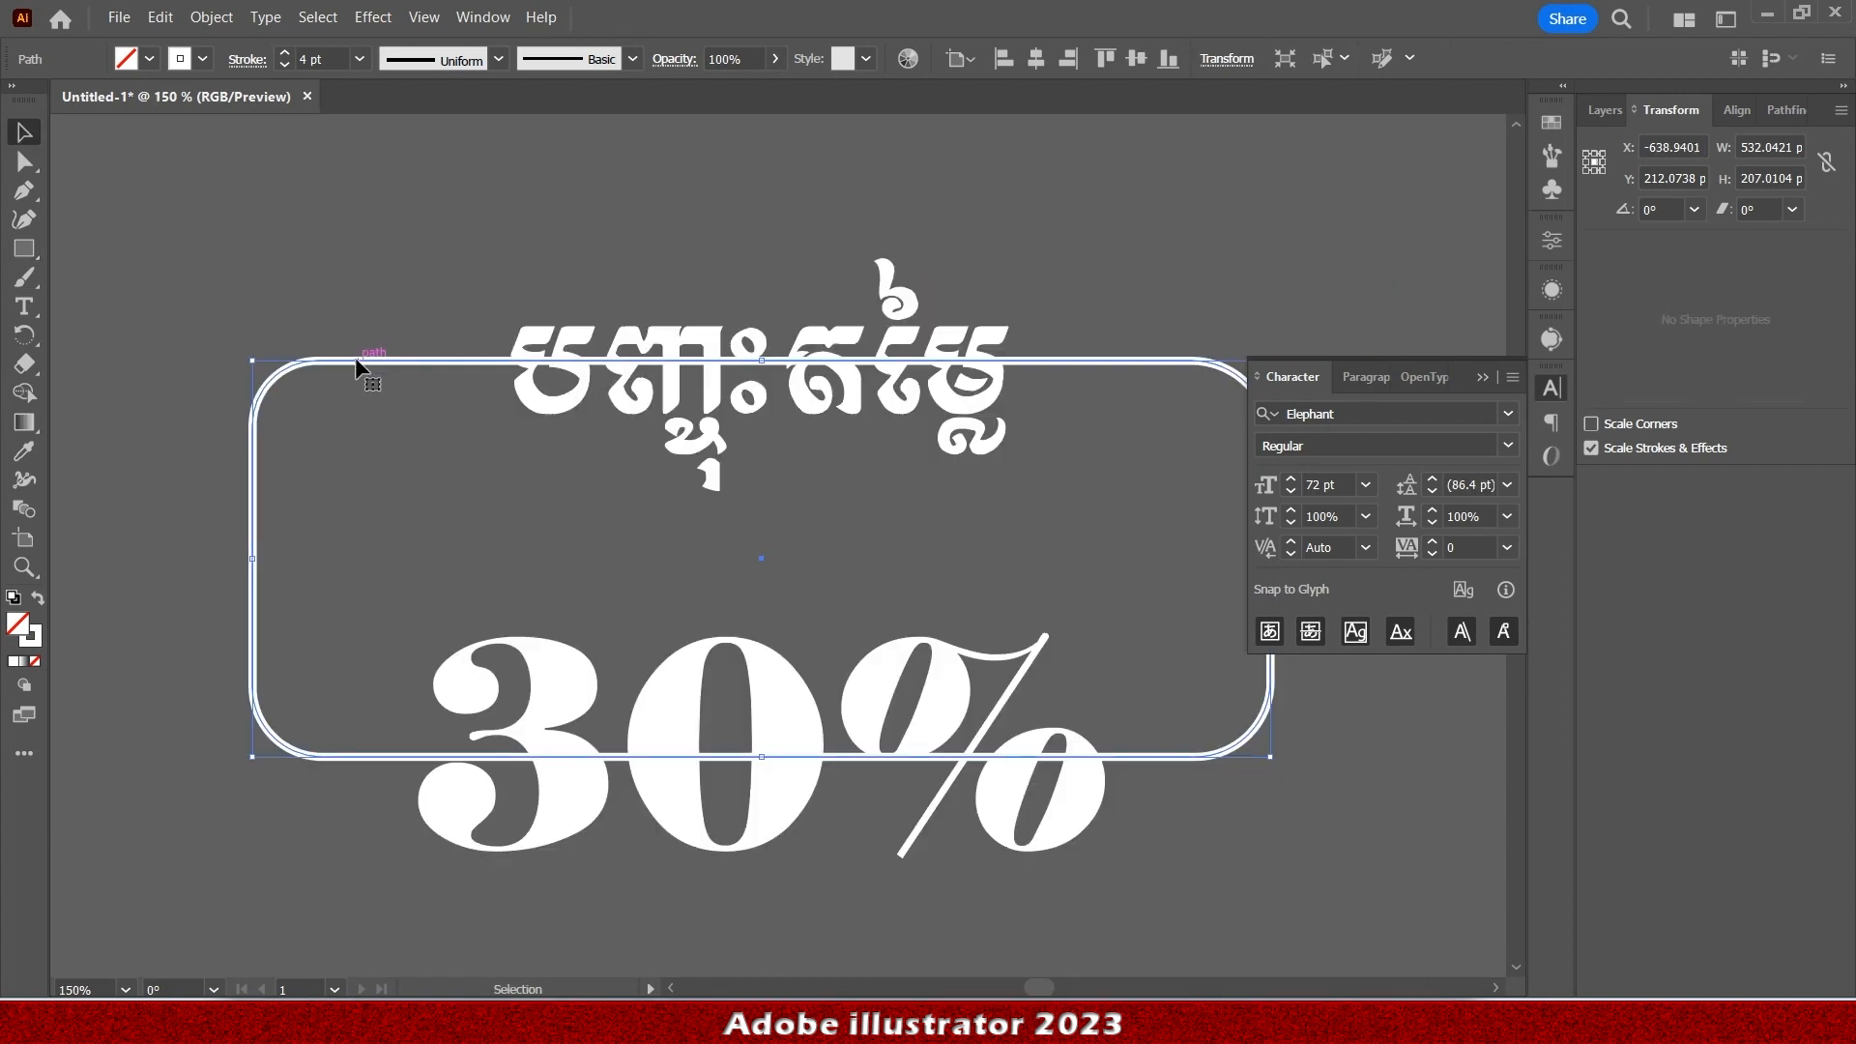
{"action": "left_click", "coordinate": [21, 191]}
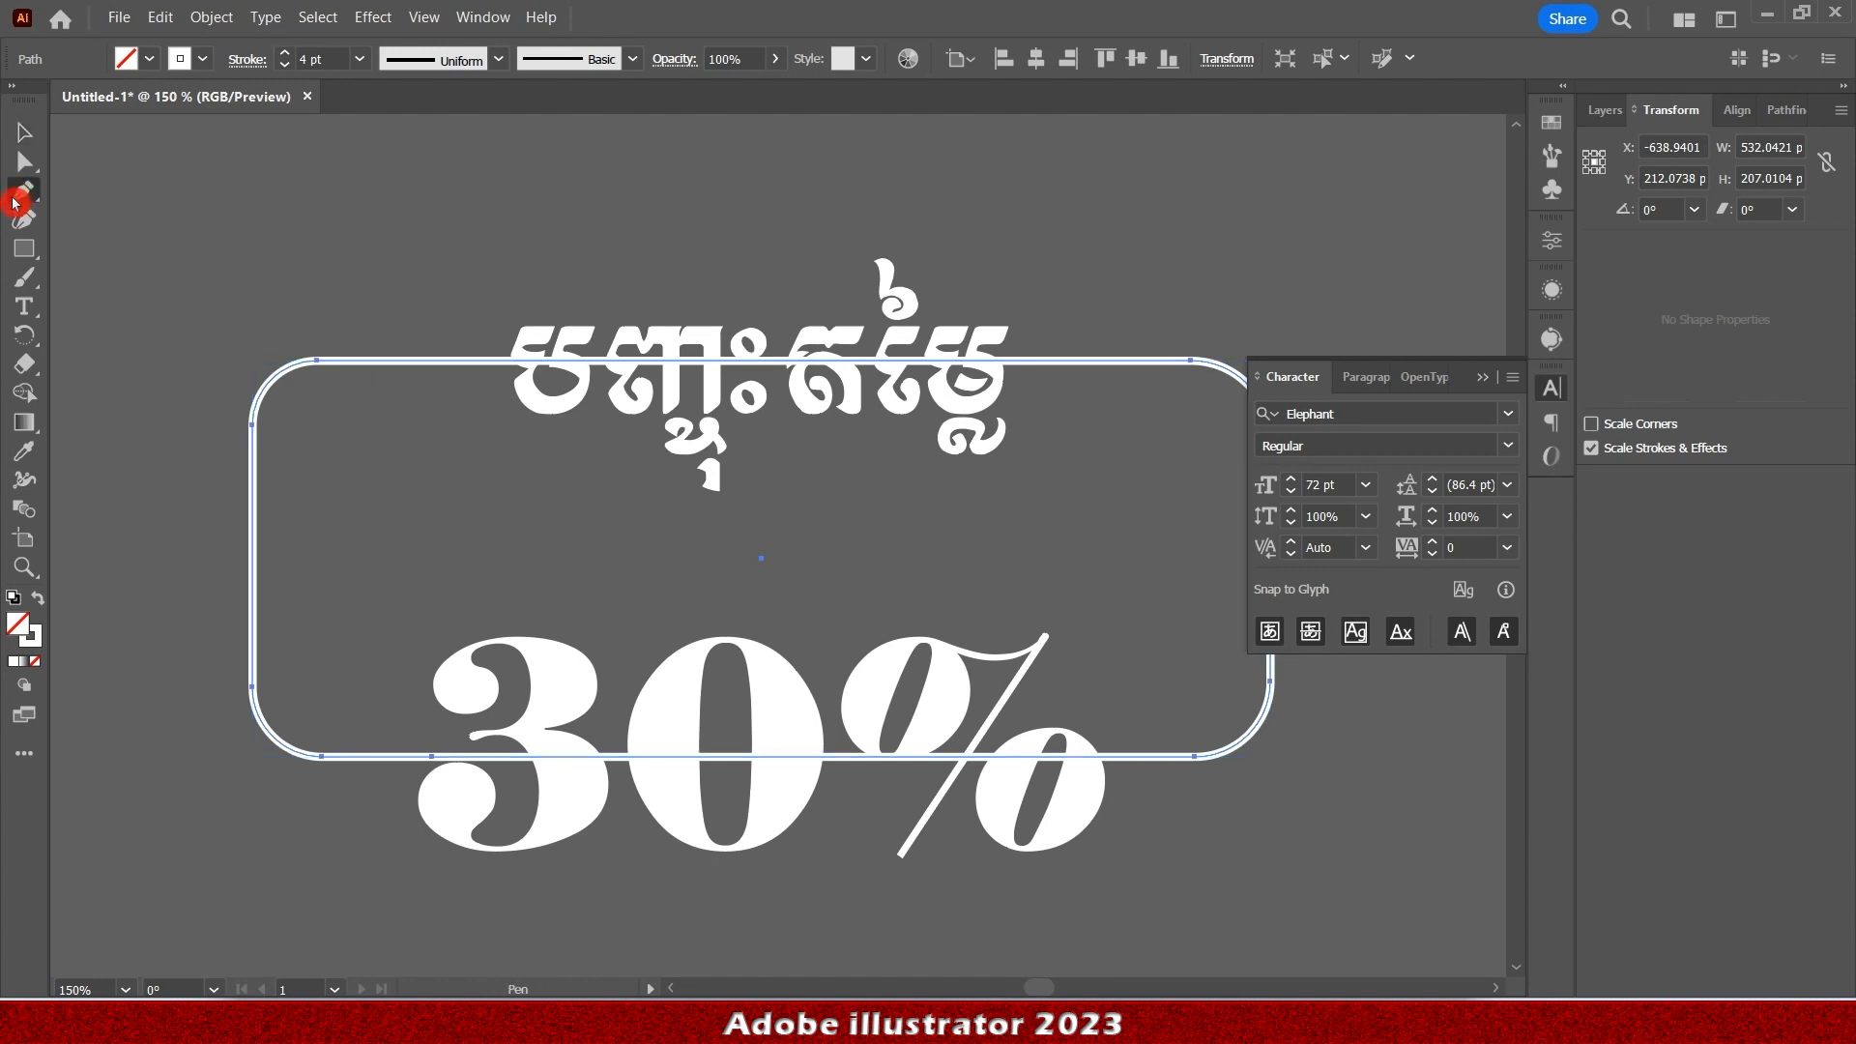
{"action": "left_click", "coordinate": [394, 757]}
{"action": "left_click", "coordinate": [764, 757]}
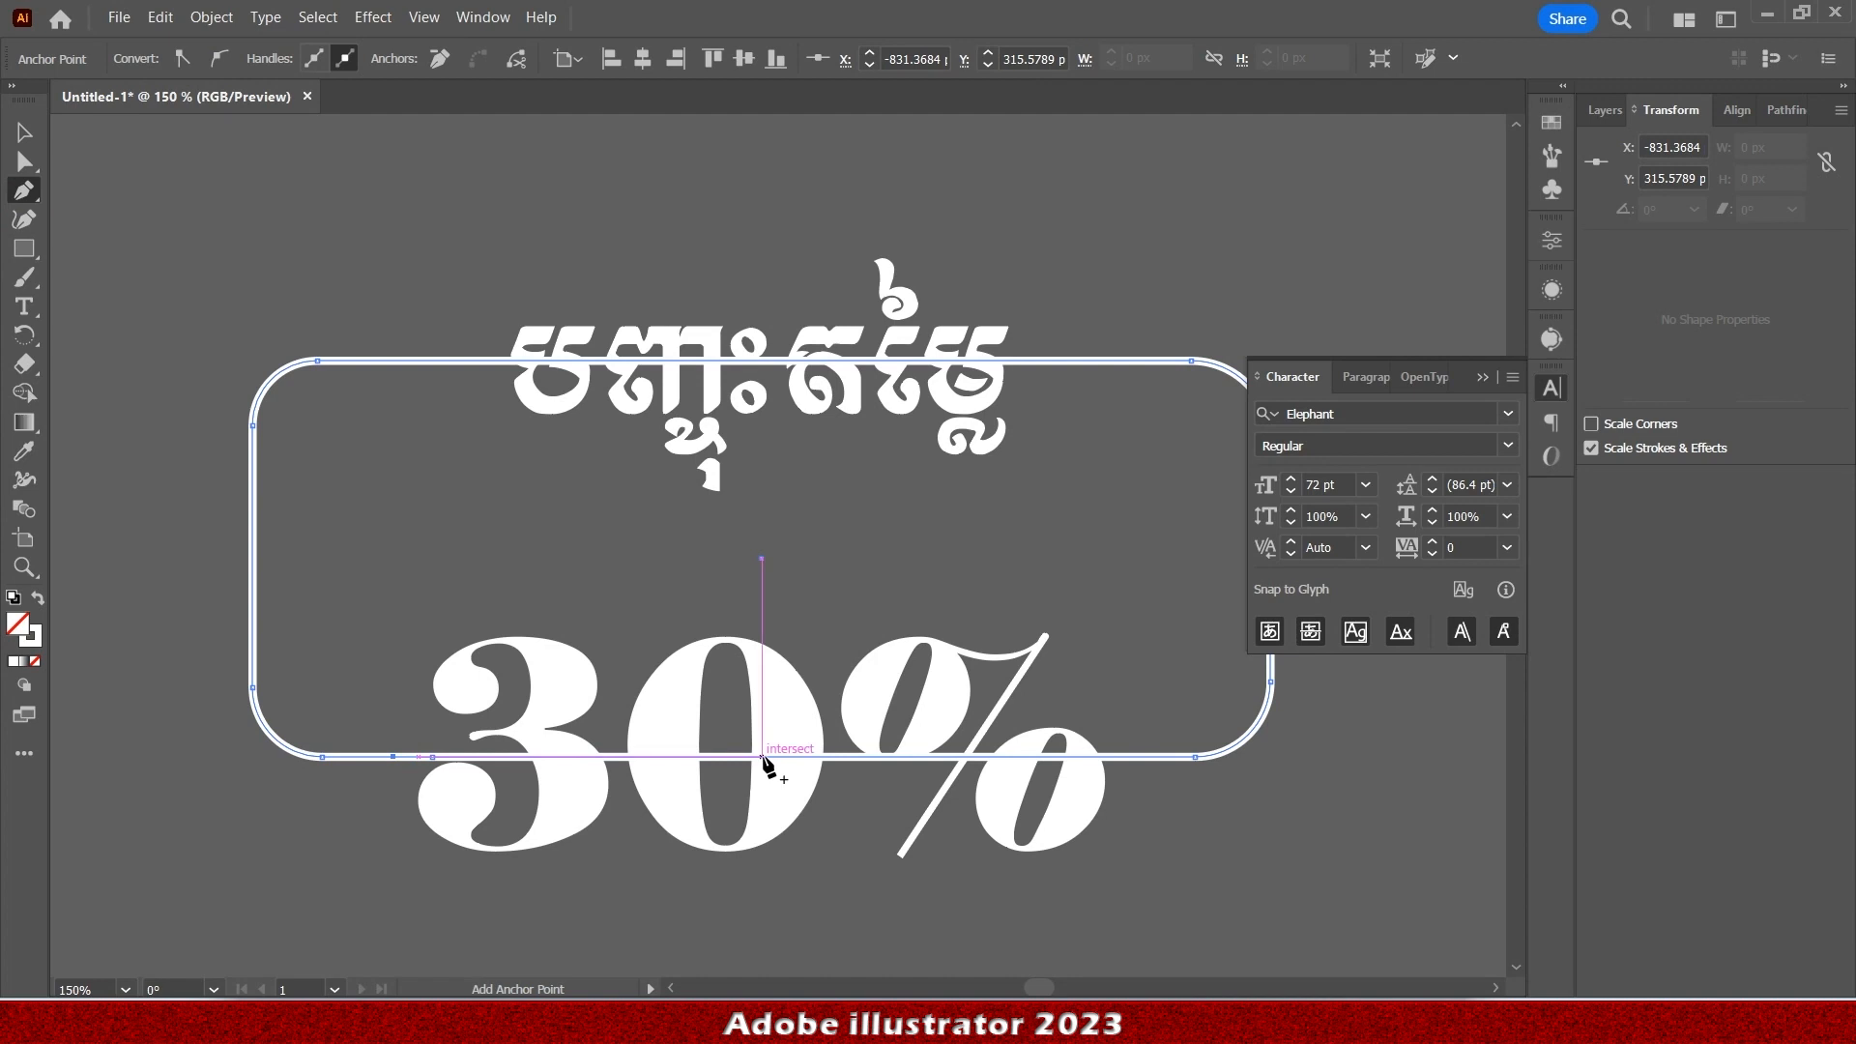
{"action": "left_click", "coordinate": [1057, 756]}
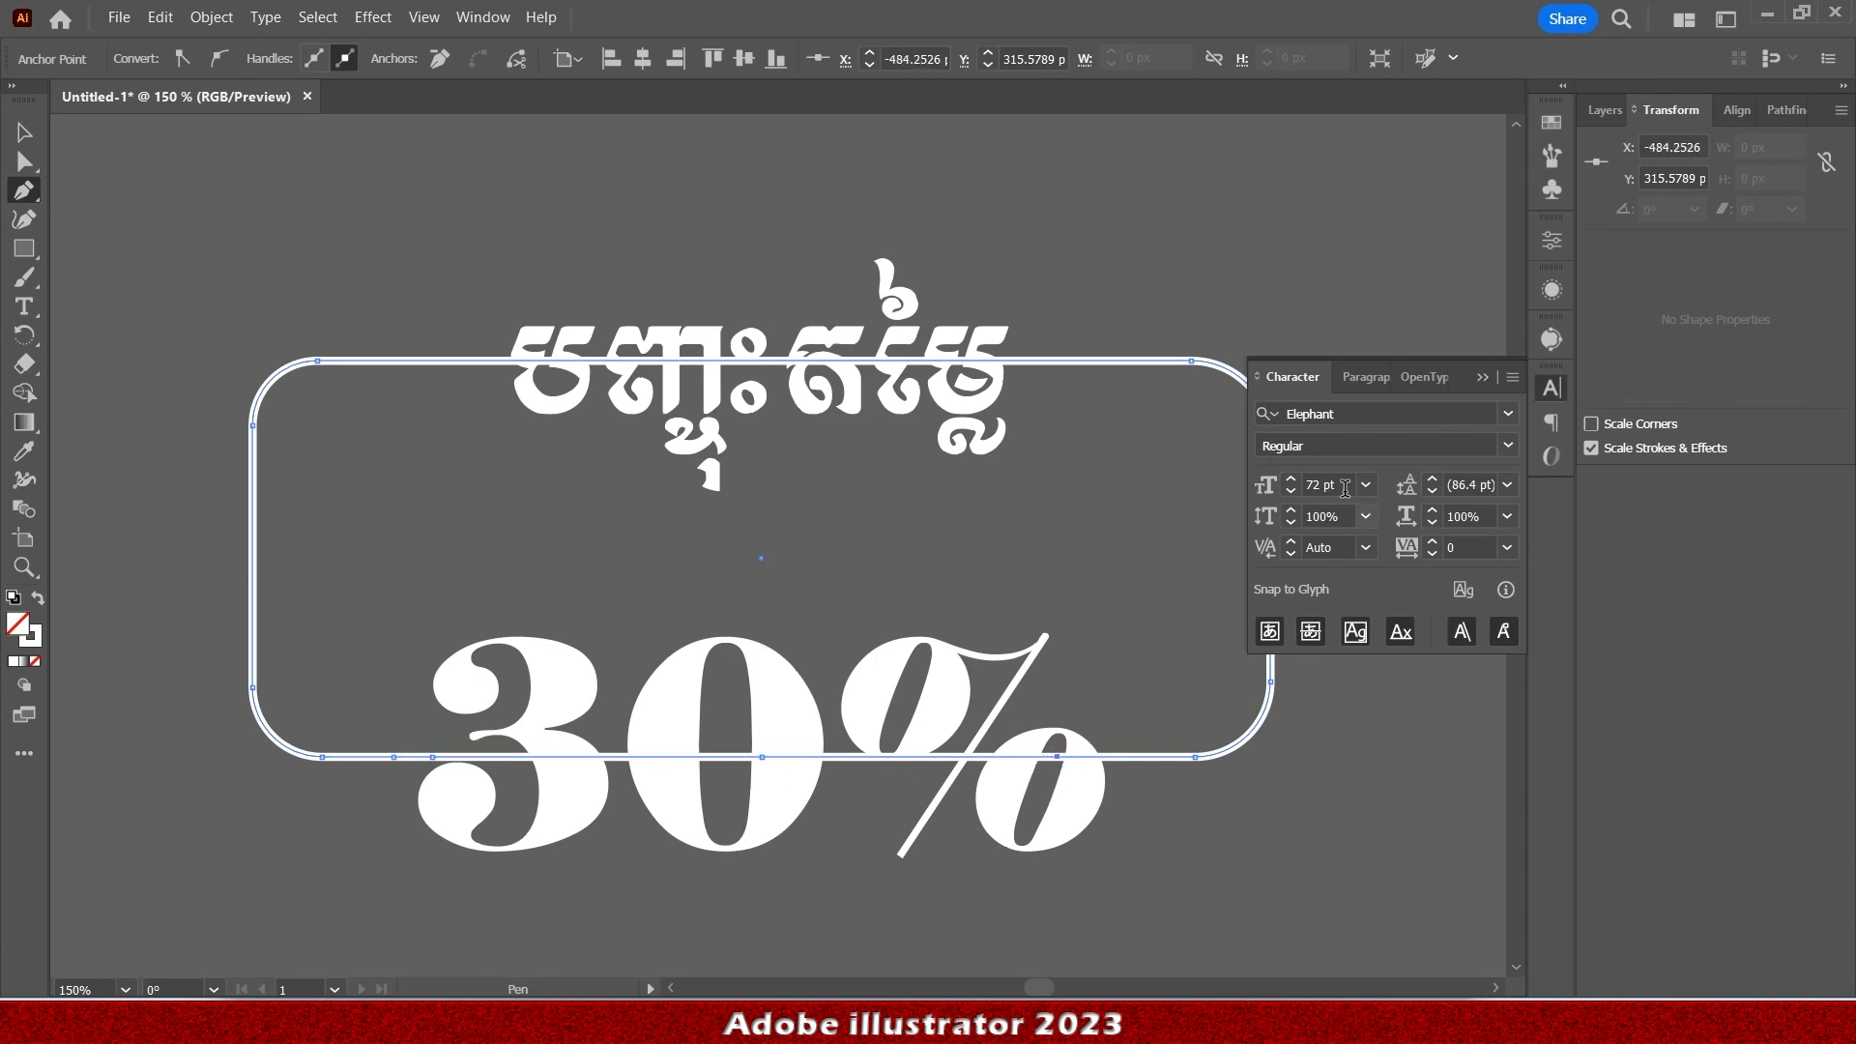
Add three anchor points on the frame's top edge: left of the Khmer text, right of it and near the midpoint.
{"action": "left_click", "coordinate": [483, 362]}
{"action": "left_click", "coordinate": [1027, 362]}
{"action": "left_click", "coordinate": [744, 362]}
Delete the middle anchor points of the frame's bottom and top edges to open gaps behind the "30%" and Khmer texts.
{"action": "left_click", "coordinate": [34, 190]}
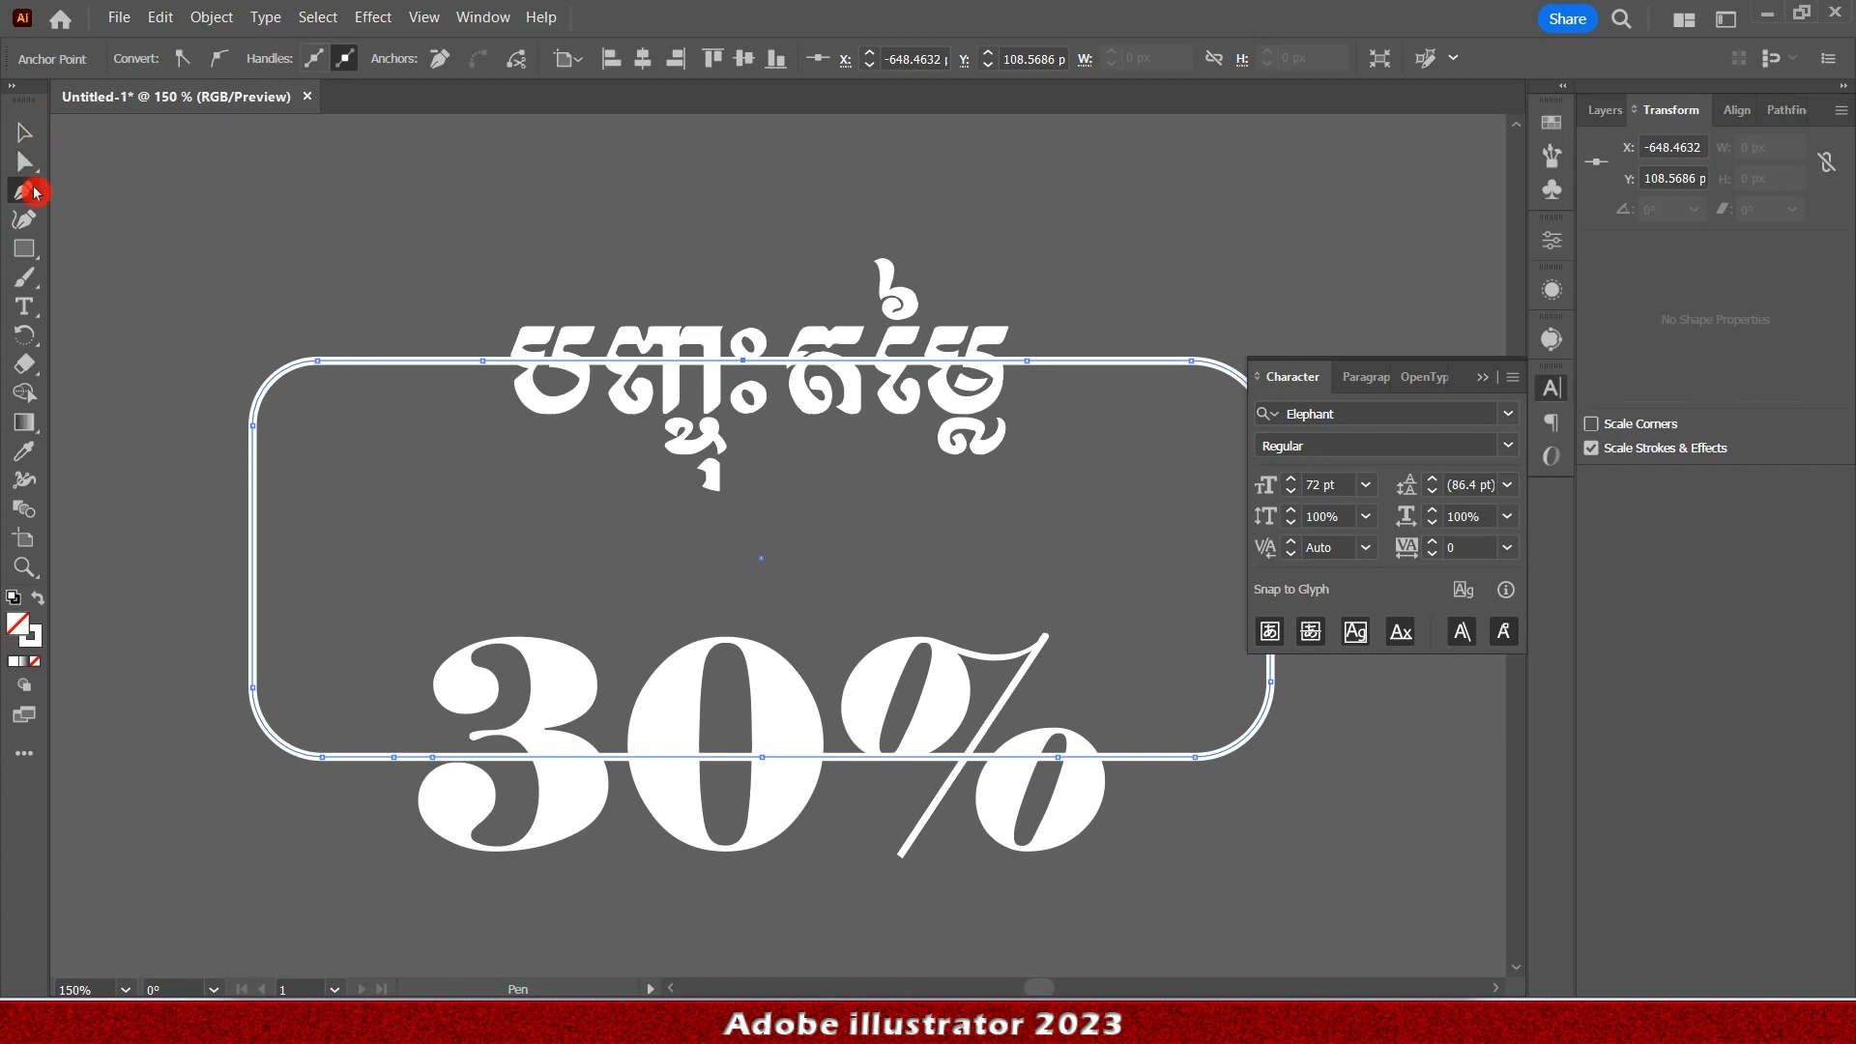
{"action": "left_click", "coordinate": [33, 170]}
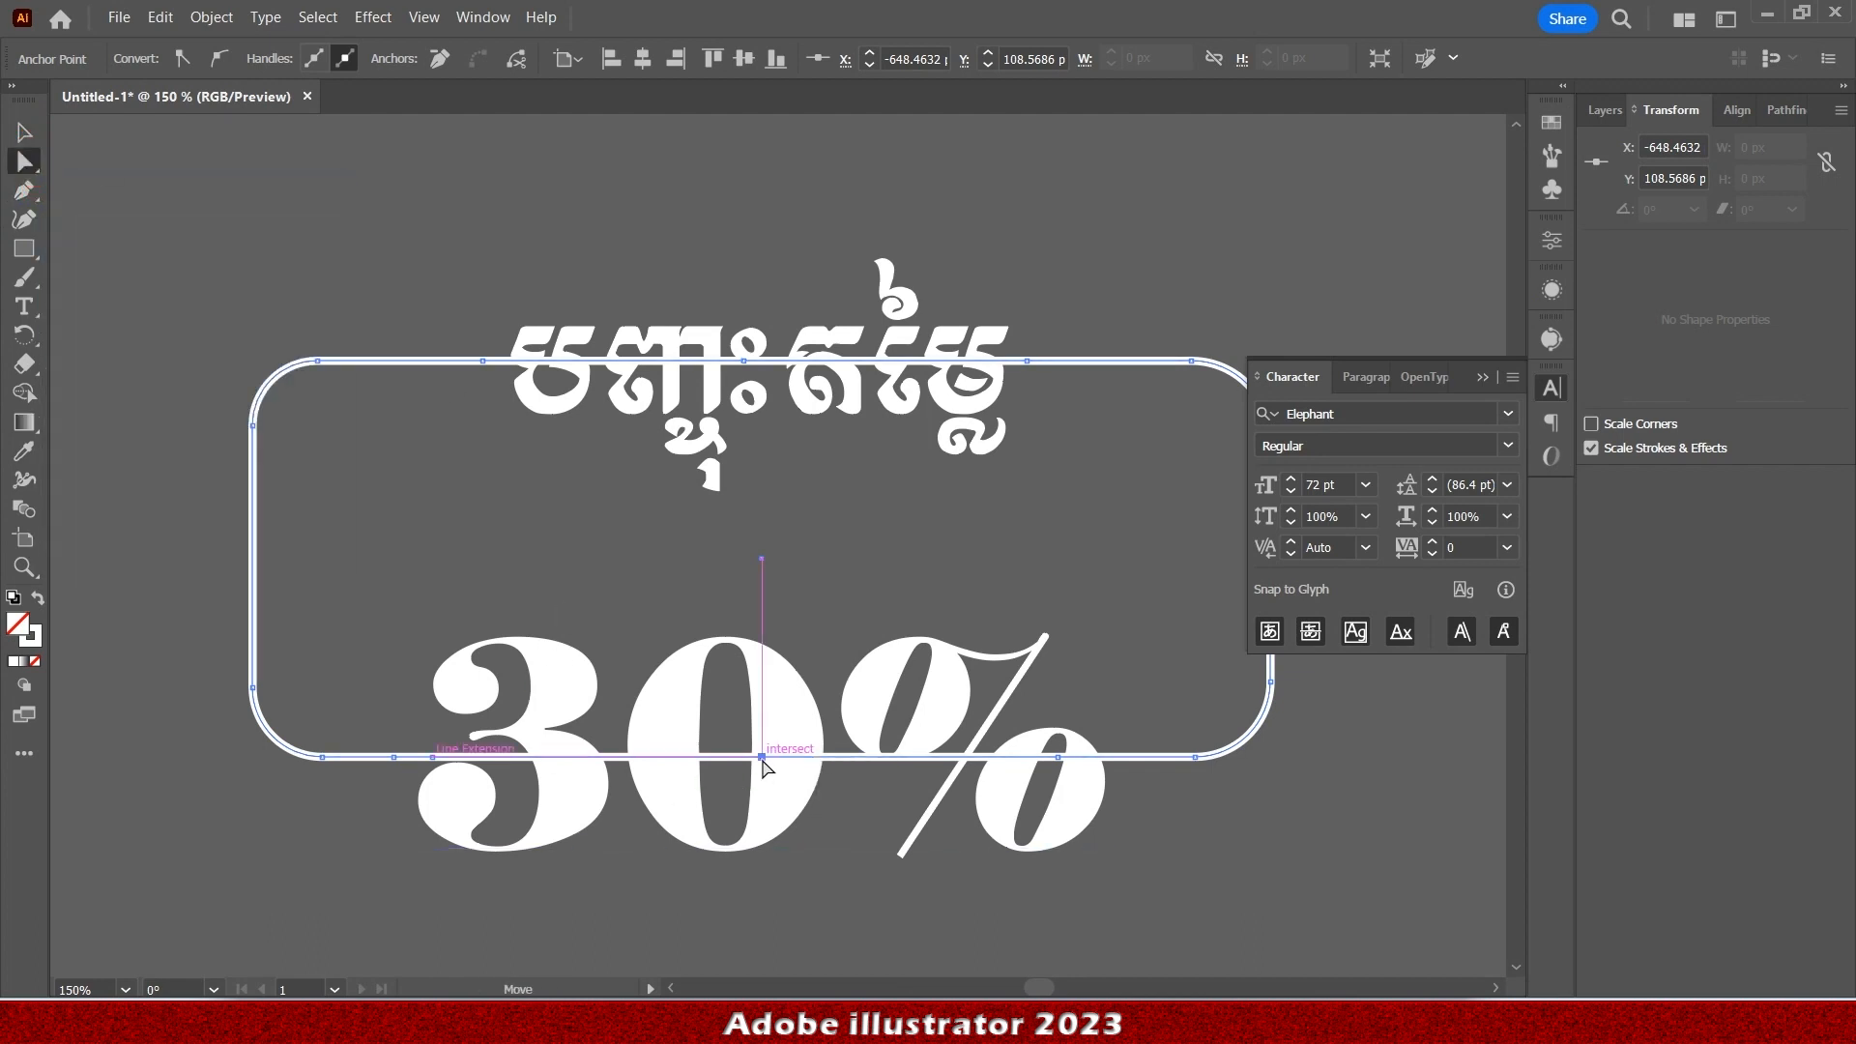
{"action": "left_click", "coordinate": [762, 758]}
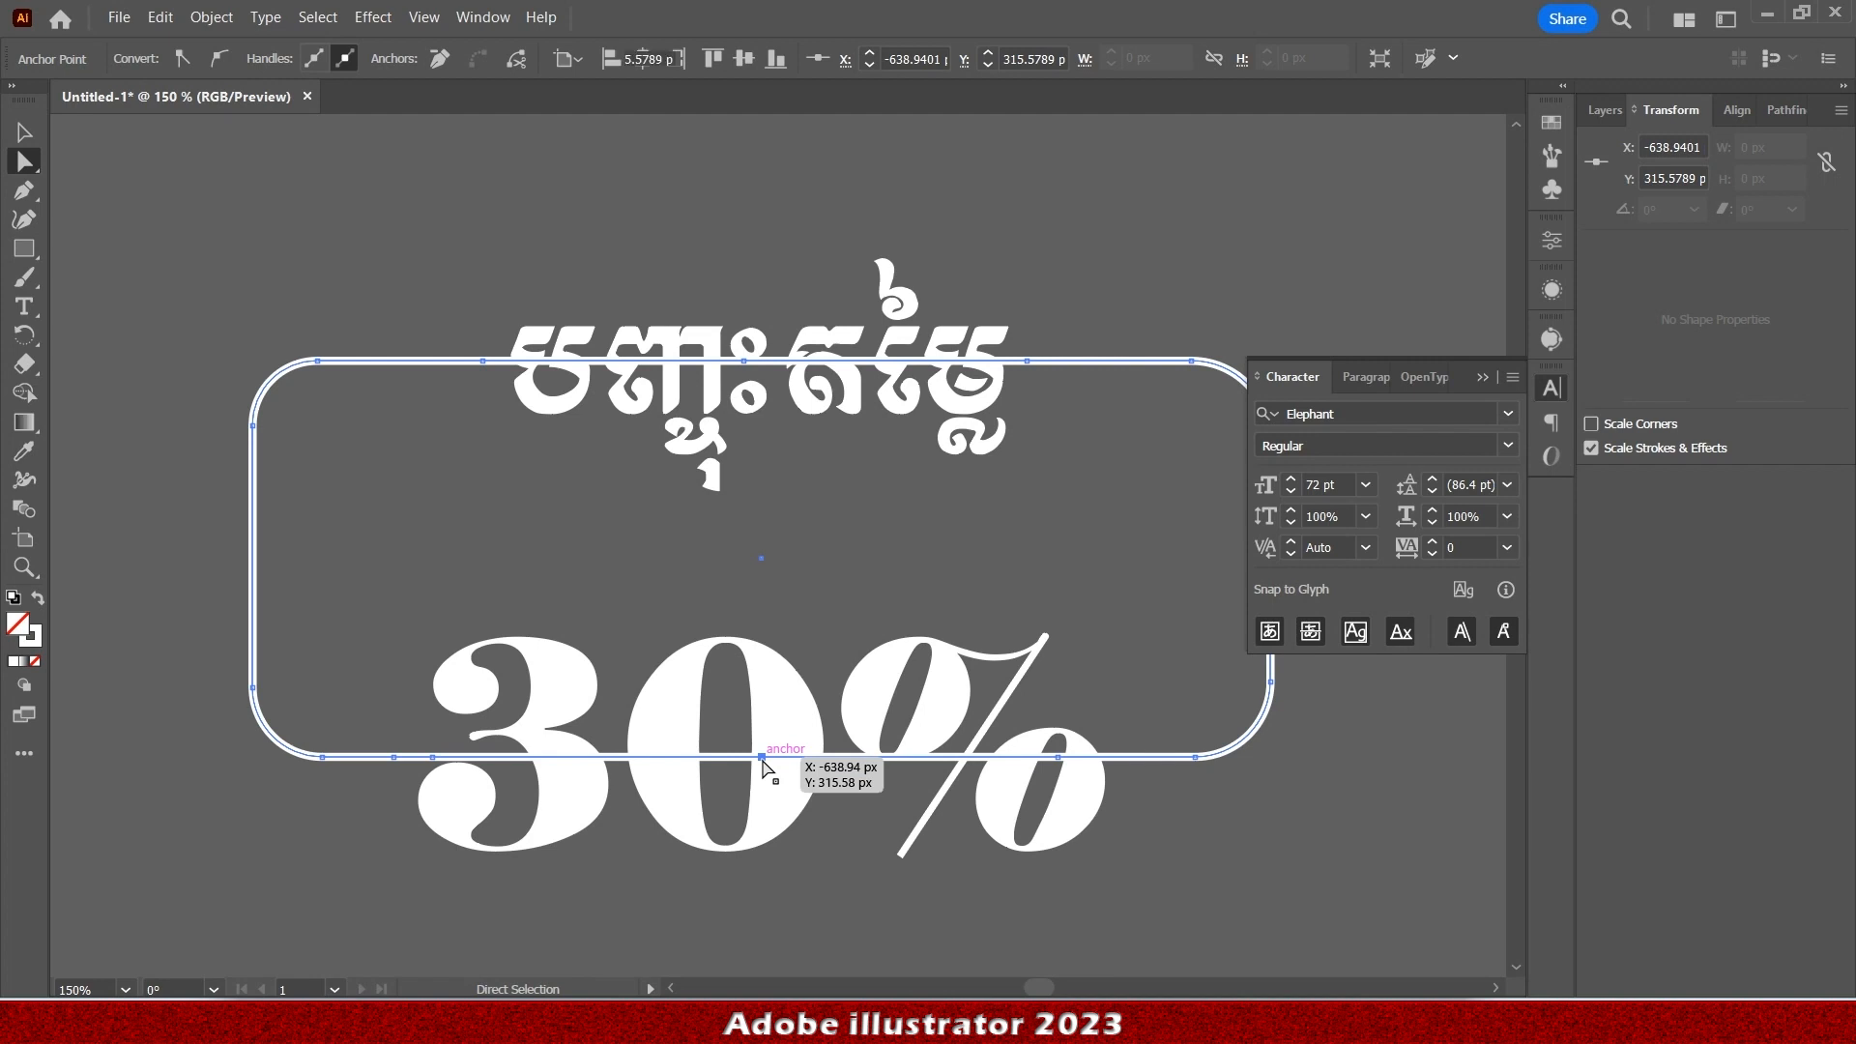
{"action": "key", "text": "Delete"}
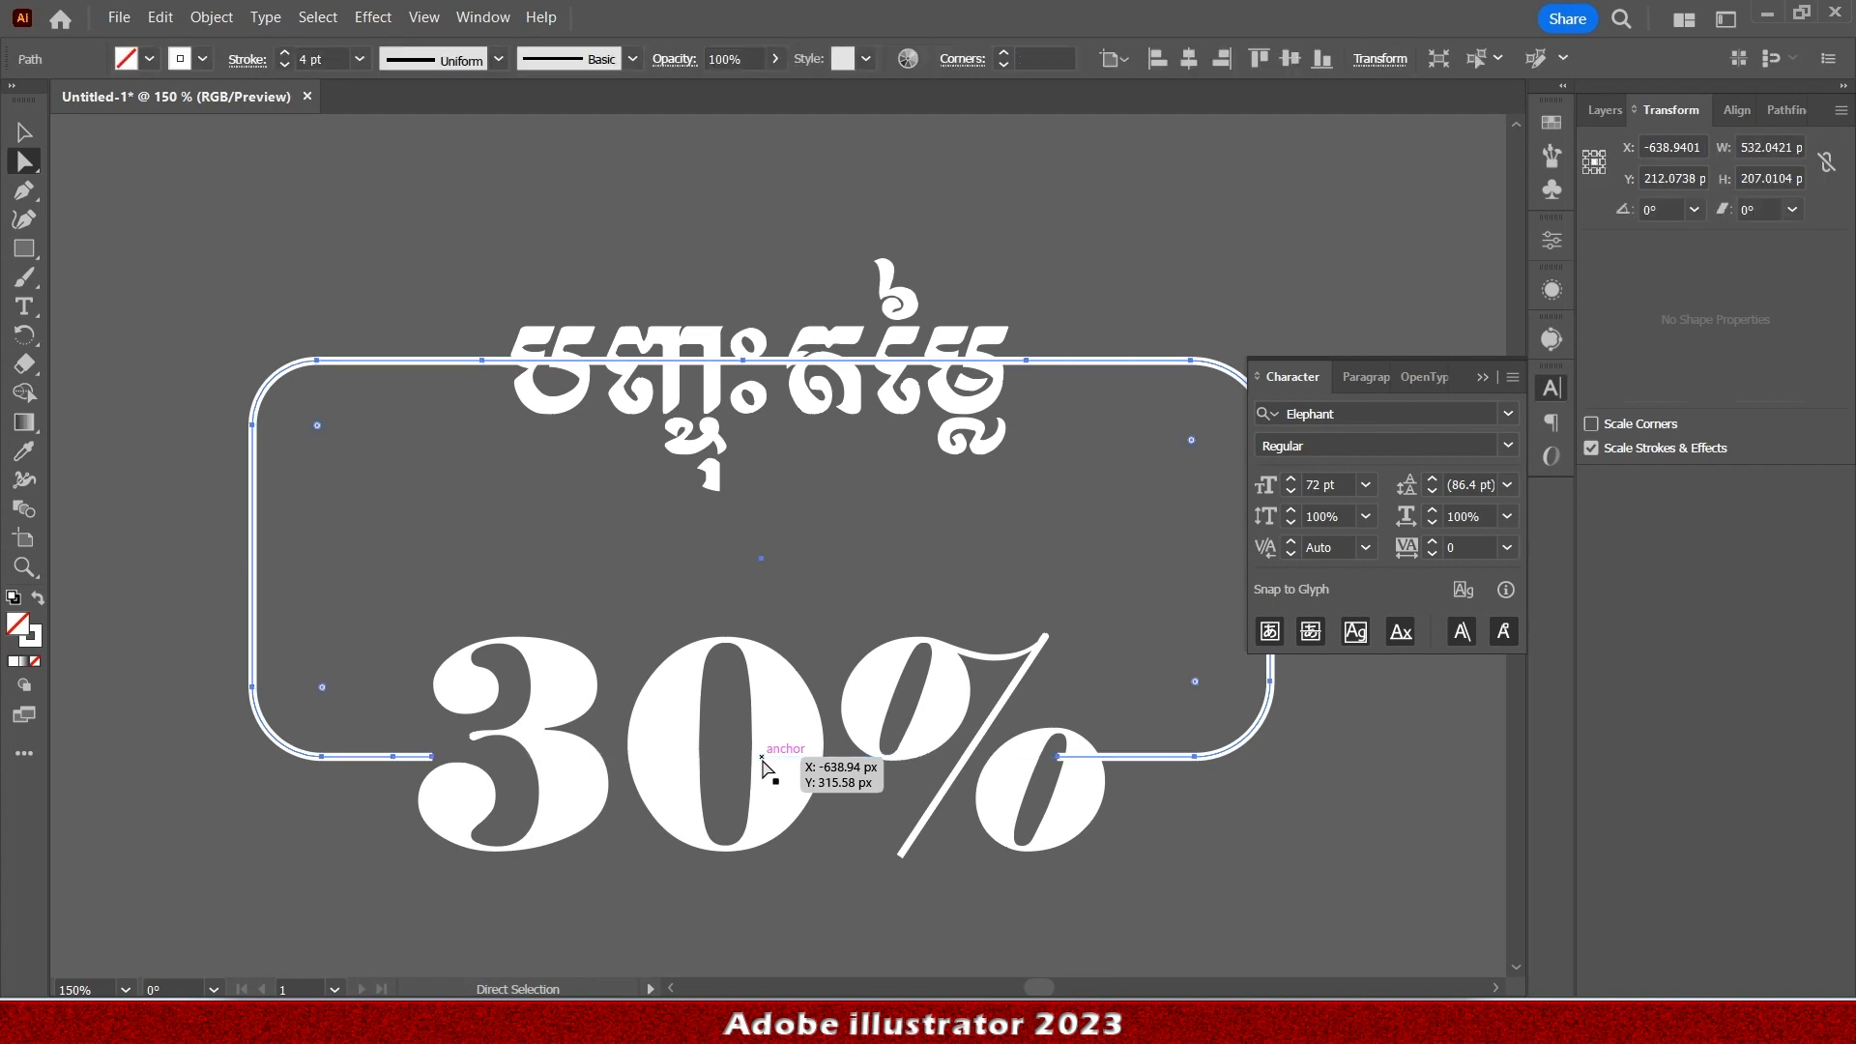
{"action": "left_click", "coordinate": [742, 360]}
{"action": "key", "text": "Delete"}
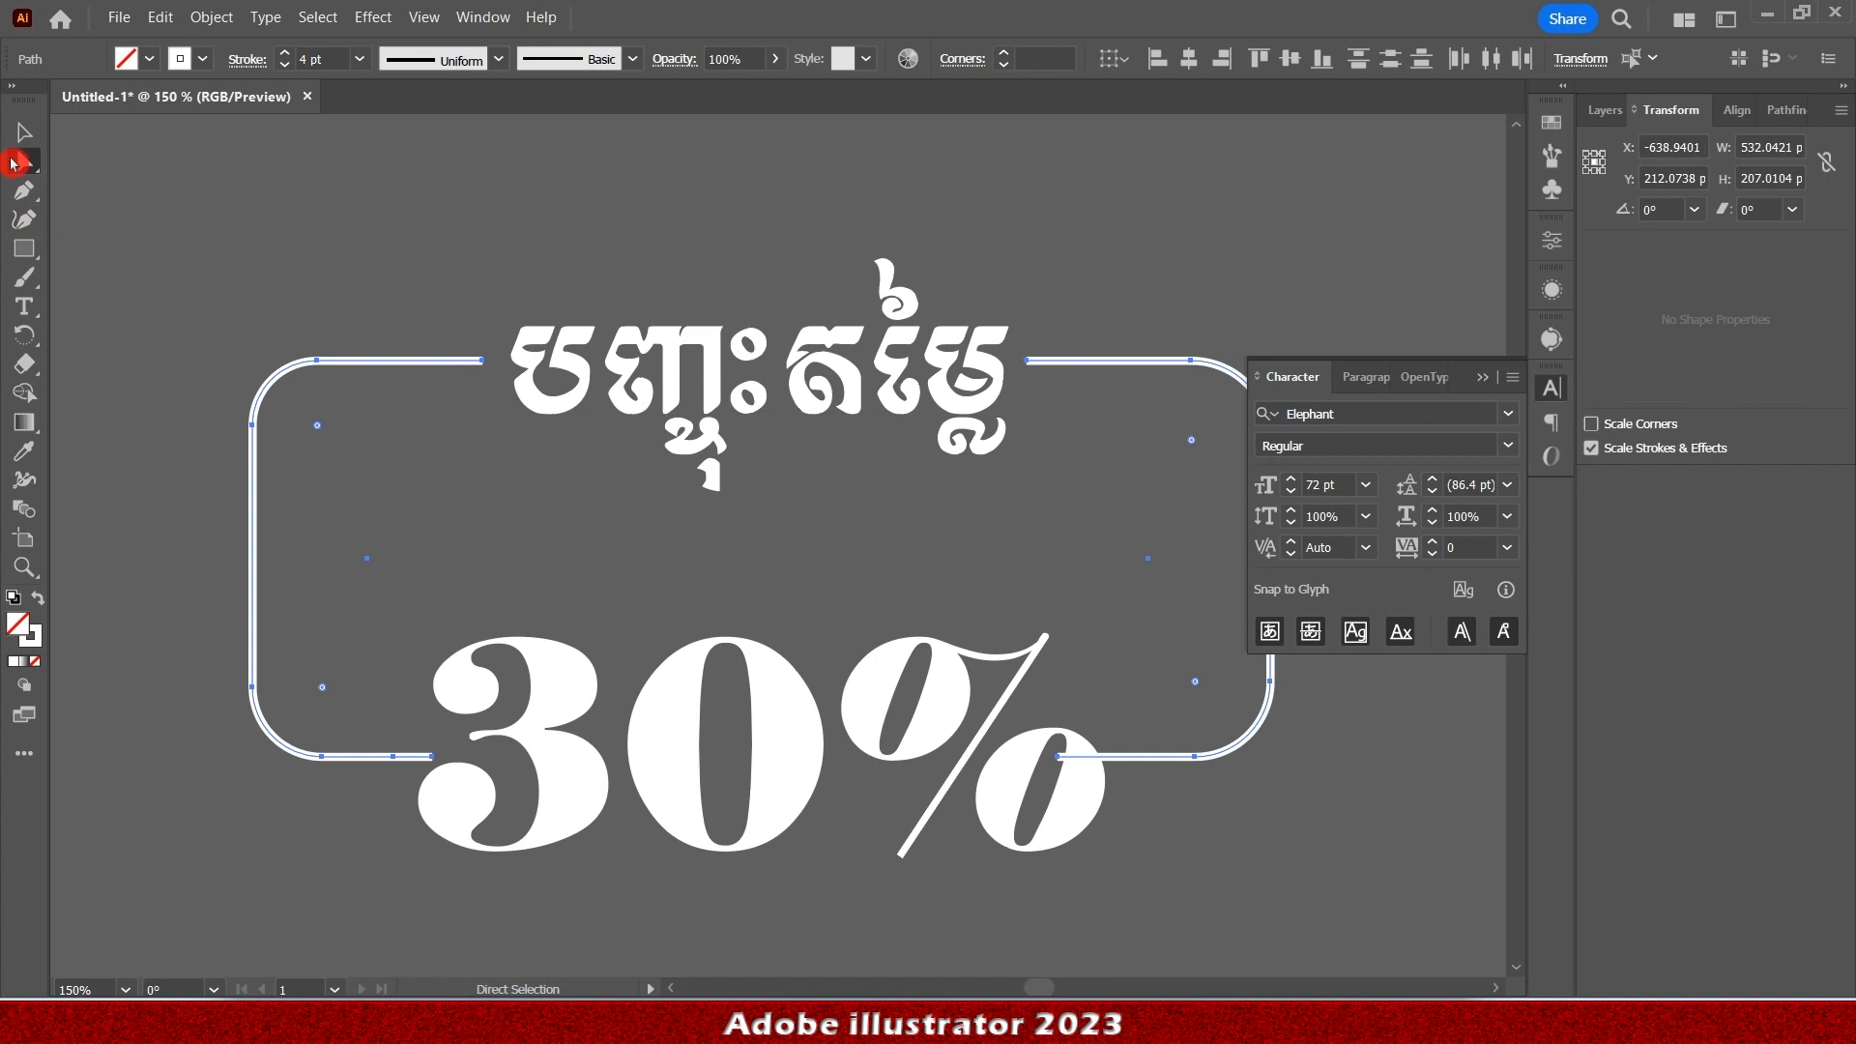
{"action": "left_click", "coordinate": [21, 136]}
{"action": "scroll", "coordinate": [705, 612], "scroll_direction": "down", "scroll_amount": 2}
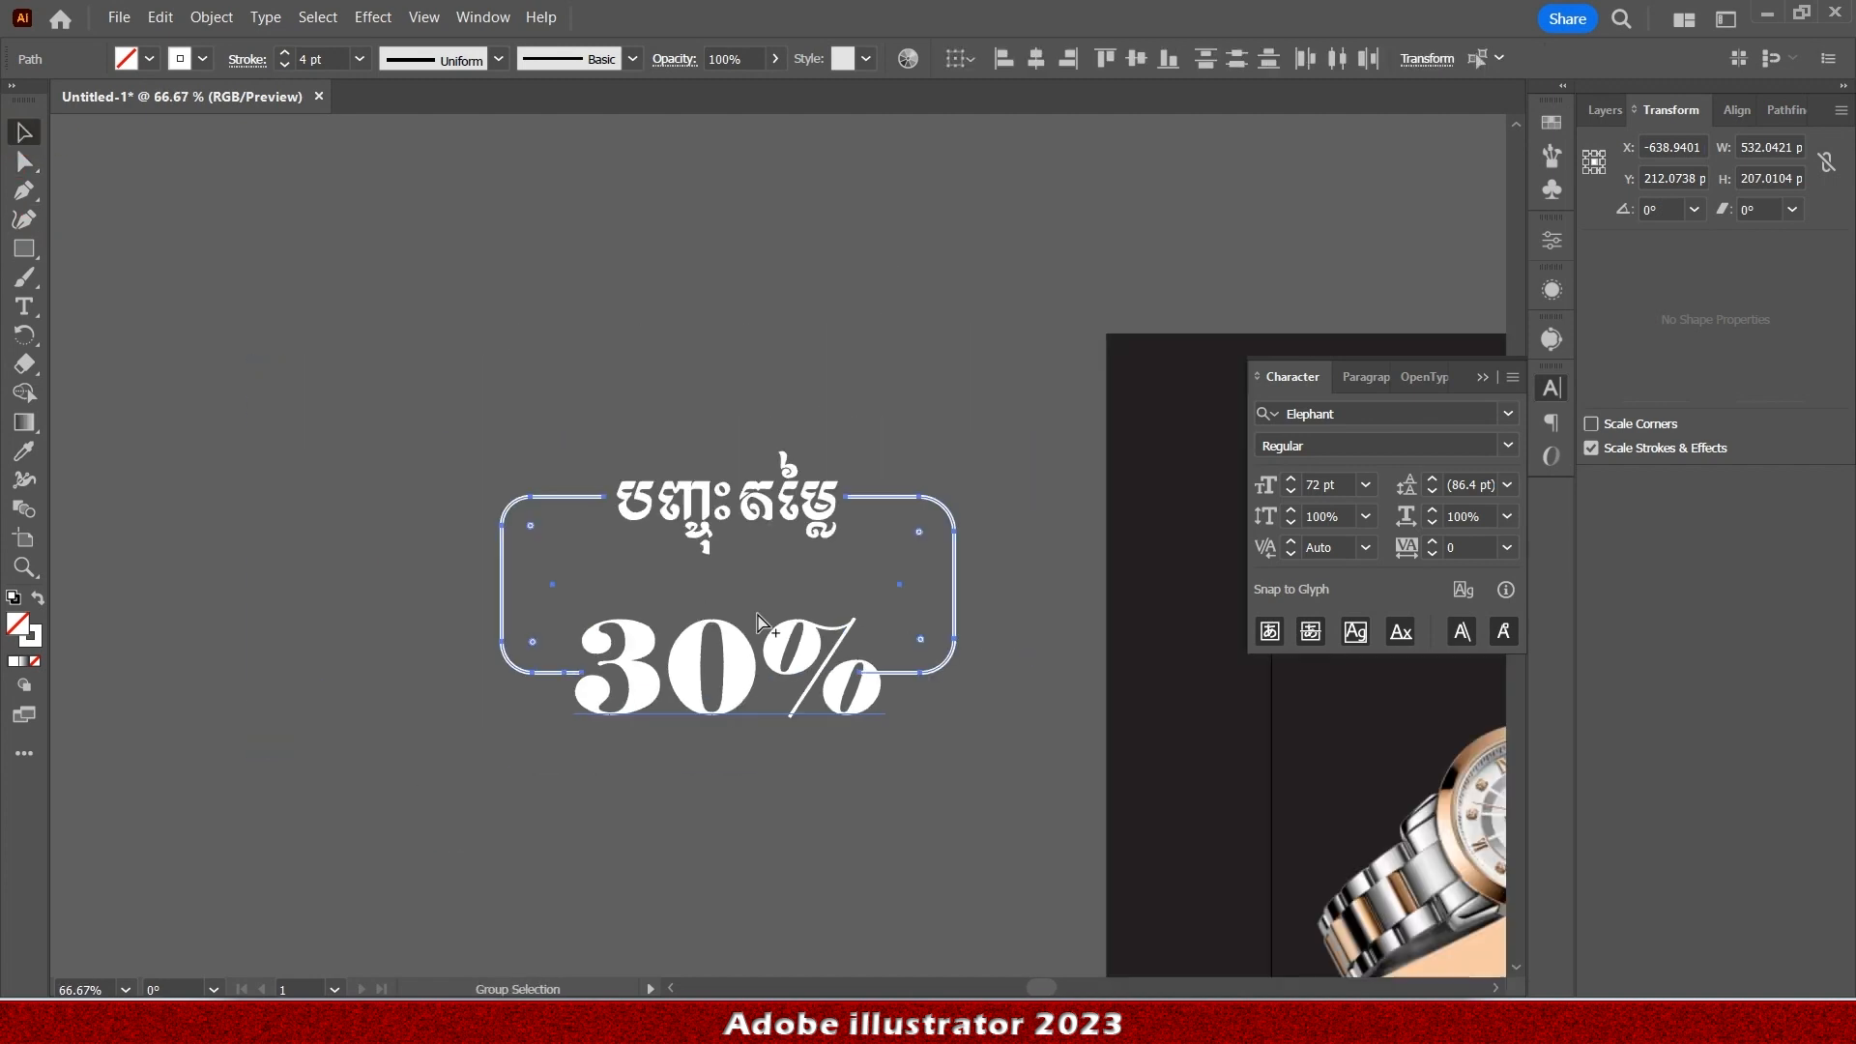
{"action": "scroll", "coordinate": [768, 483], "scroll_direction": "up", "scroll_amount": 1}
{"action": "left_click", "coordinate": [618, 311]}
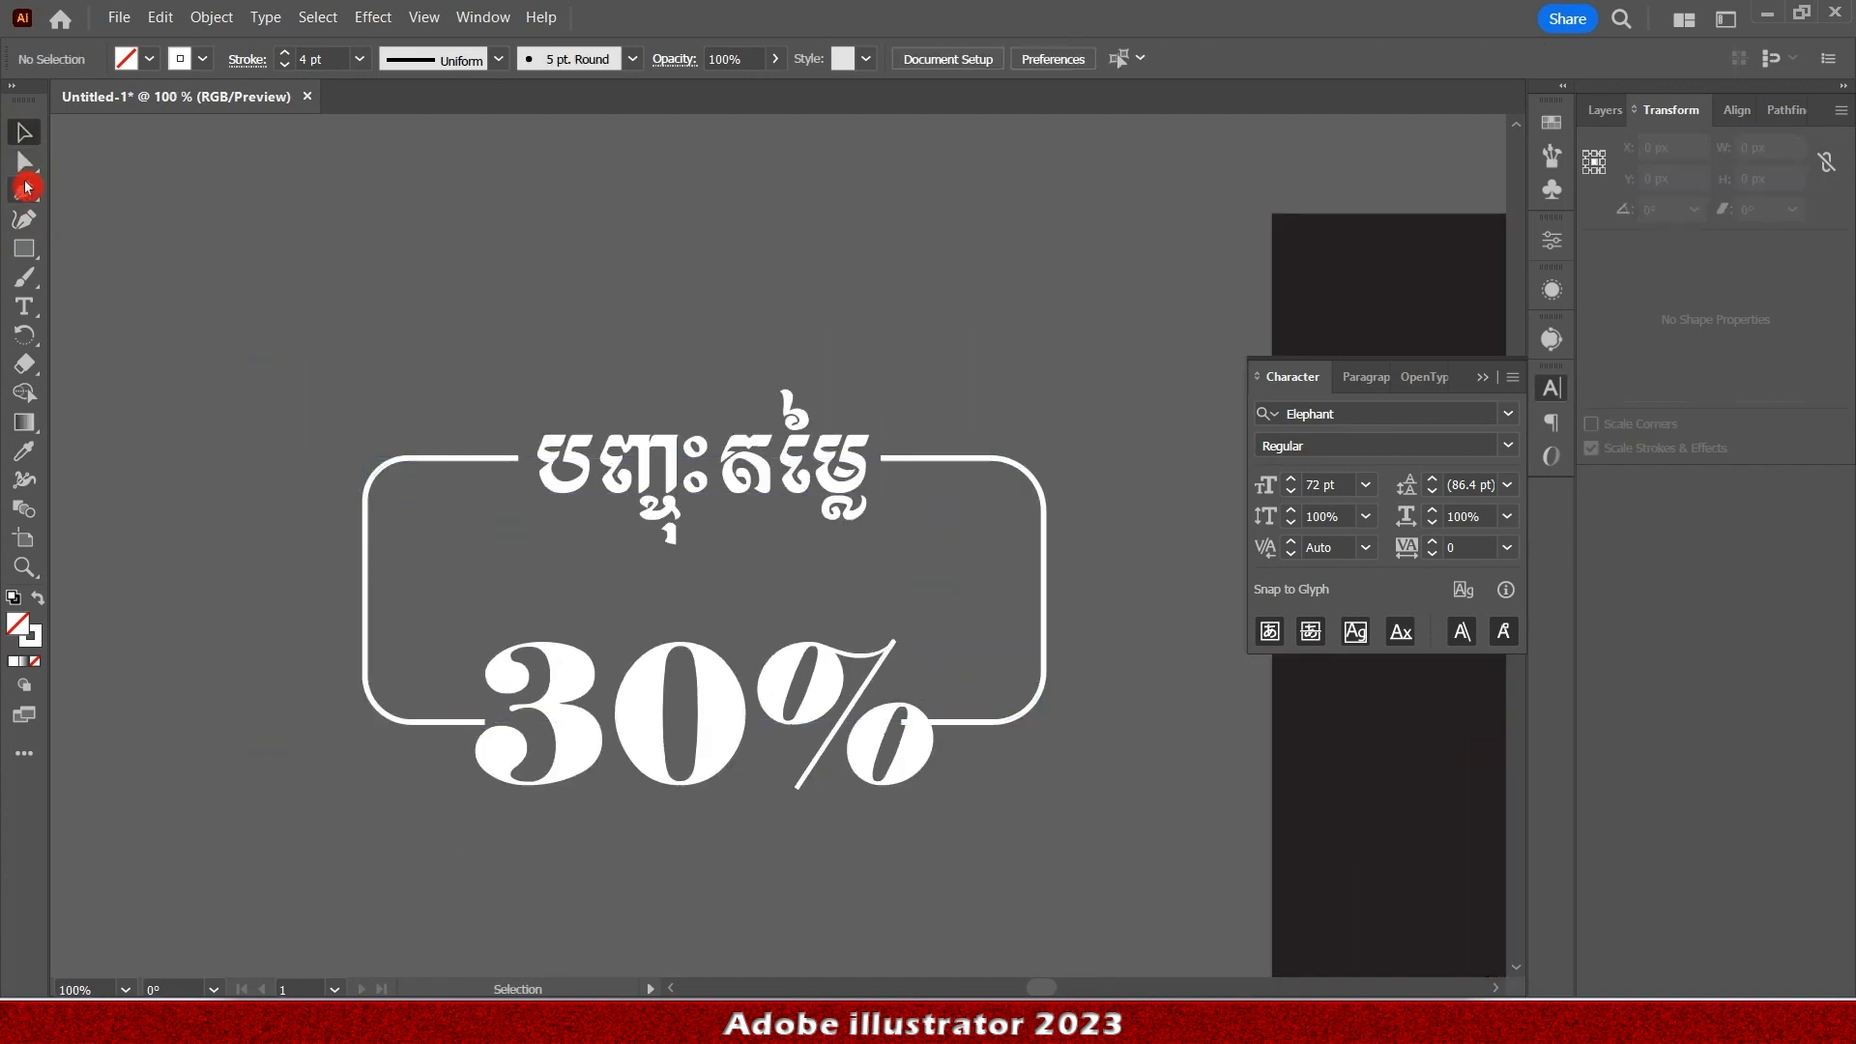
Duplicate the "30%" text and fill the copy with dark grey.
{"action": "left_click", "coordinate": [724, 746]}
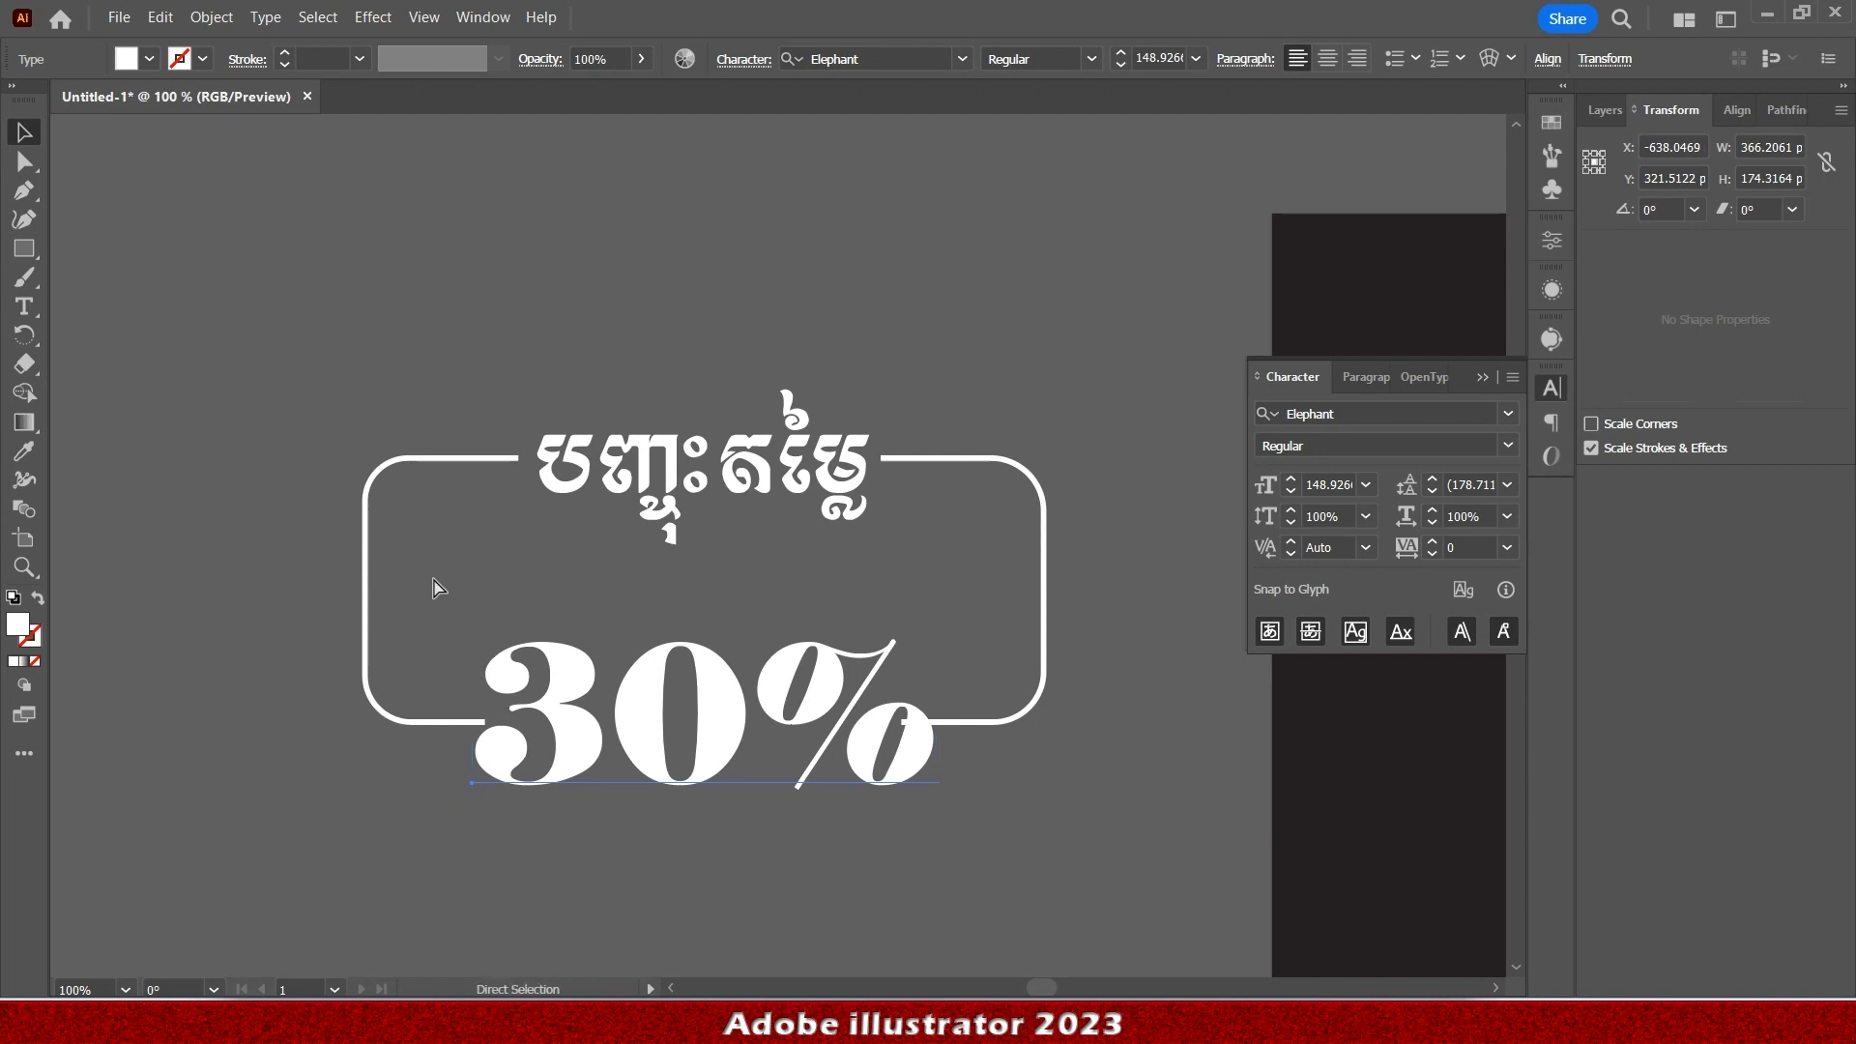
{"action": "key", "text": "ctrl+v"}
{"action": "left_click_drag", "start_coordinate": [740, 570], "coordinate": [808, 611]}
{"action": "left_click", "coordinate": [154, 63]}
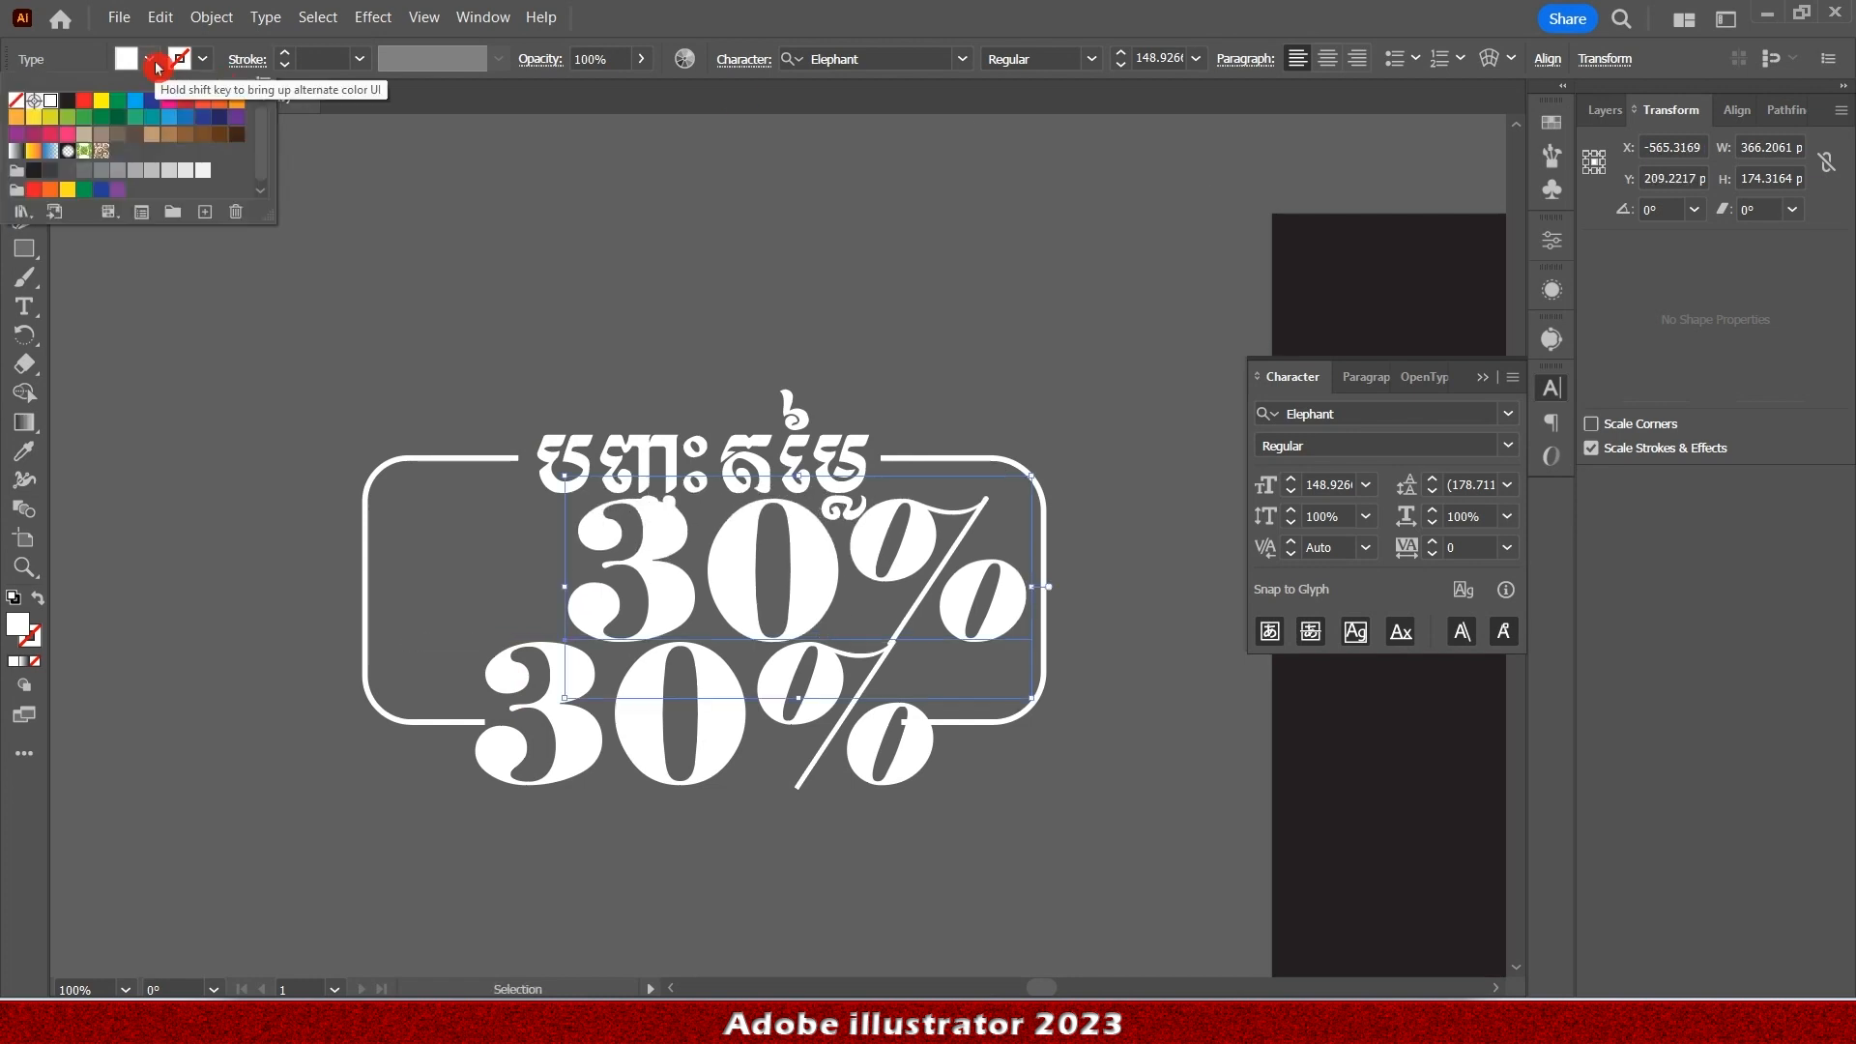
{"action": "left_click", "coordinate": [70, 172]}
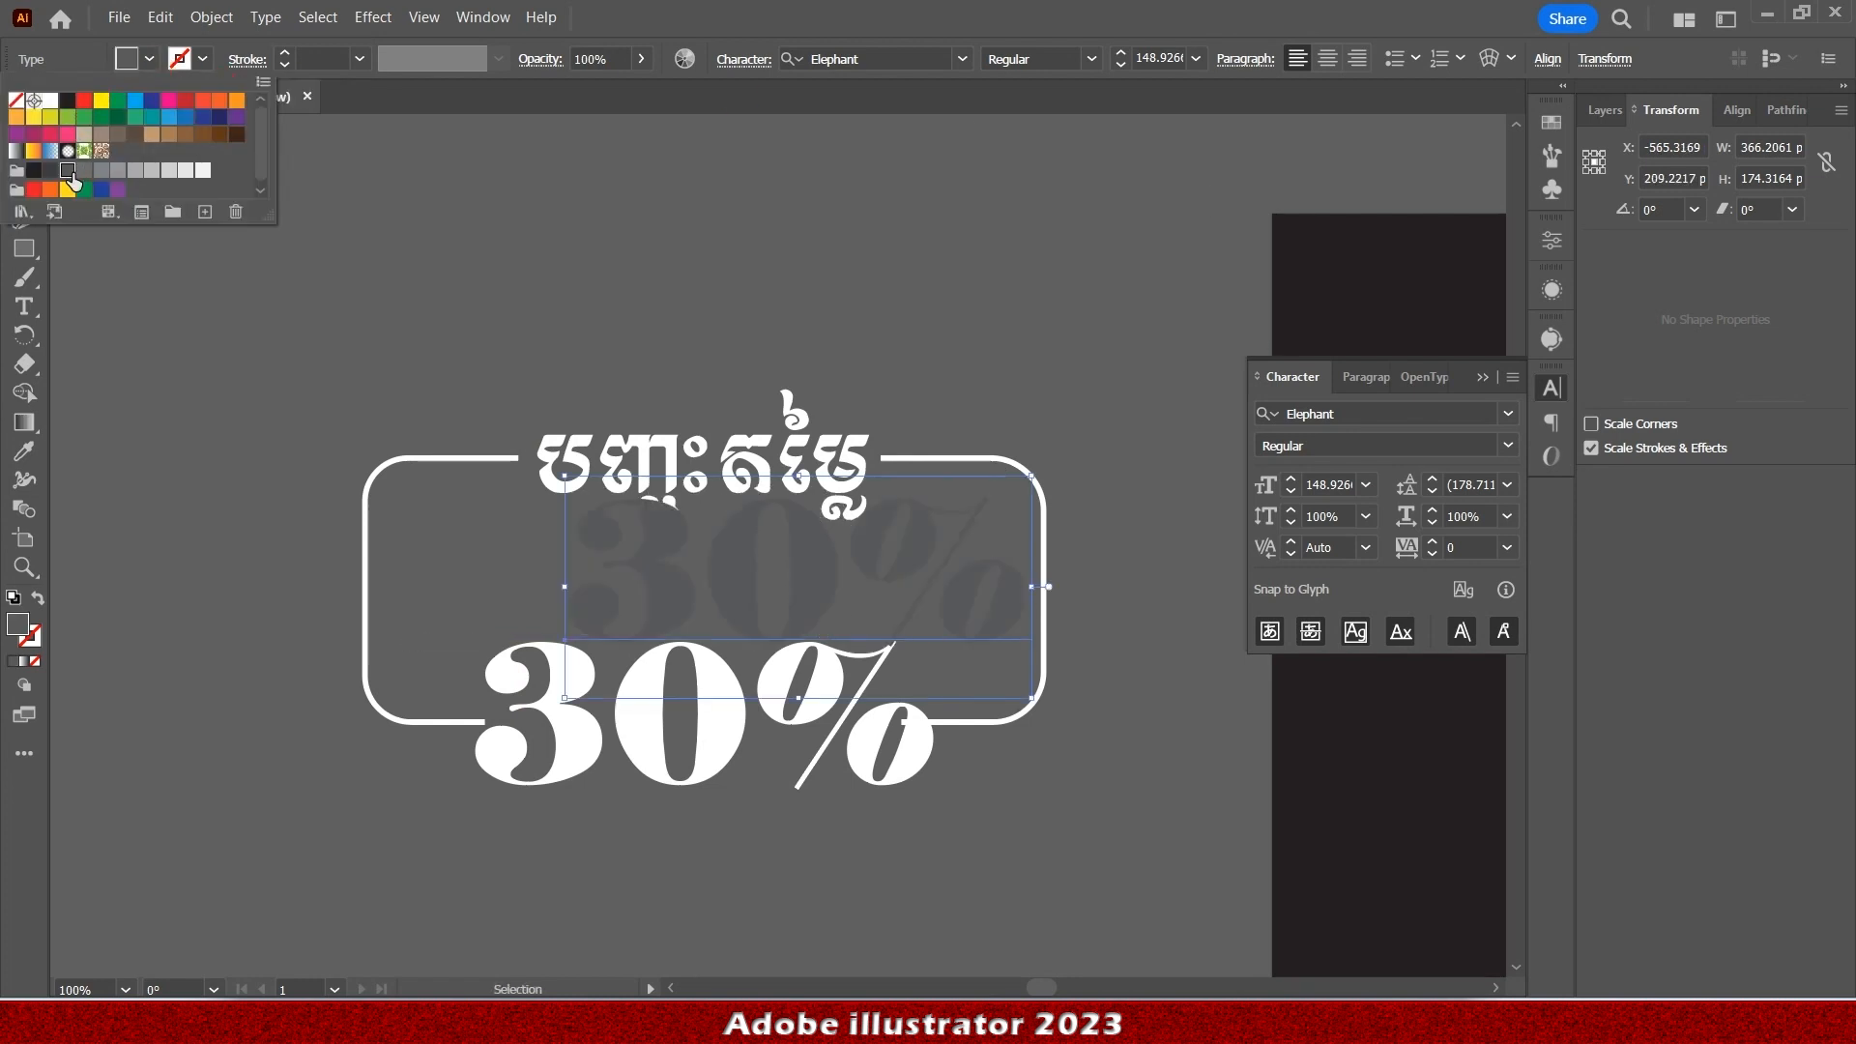
{"action": "left_click", "coordinate": [84, 171]}
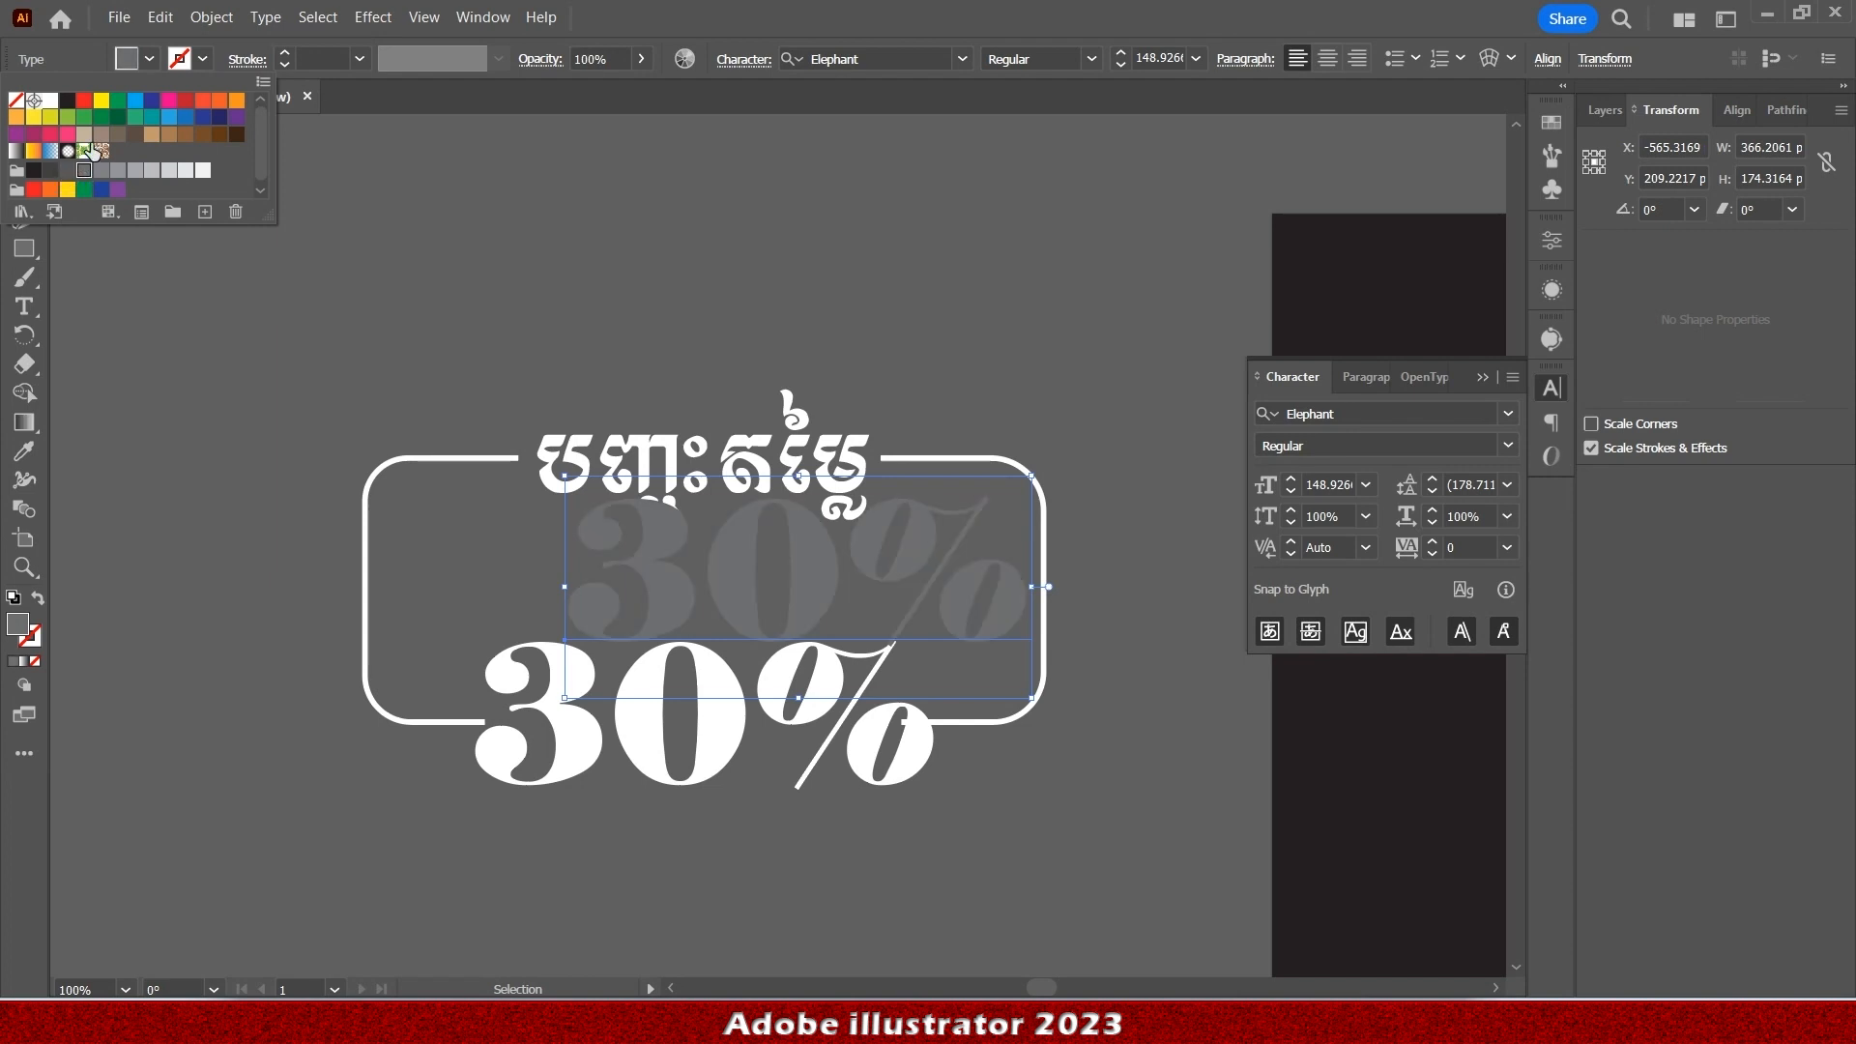
{"action": "left_click", "coordinate": [151, 62]}
Send the grey "30%" copy behind the white text and offset it about 8 px to the right as a shadow.
{"action": "left_click_drag", "start_coordinate": [803, 547], "coordinate": [701, 686]}
{"action": "right_click", "coordinate": [703, 689]}
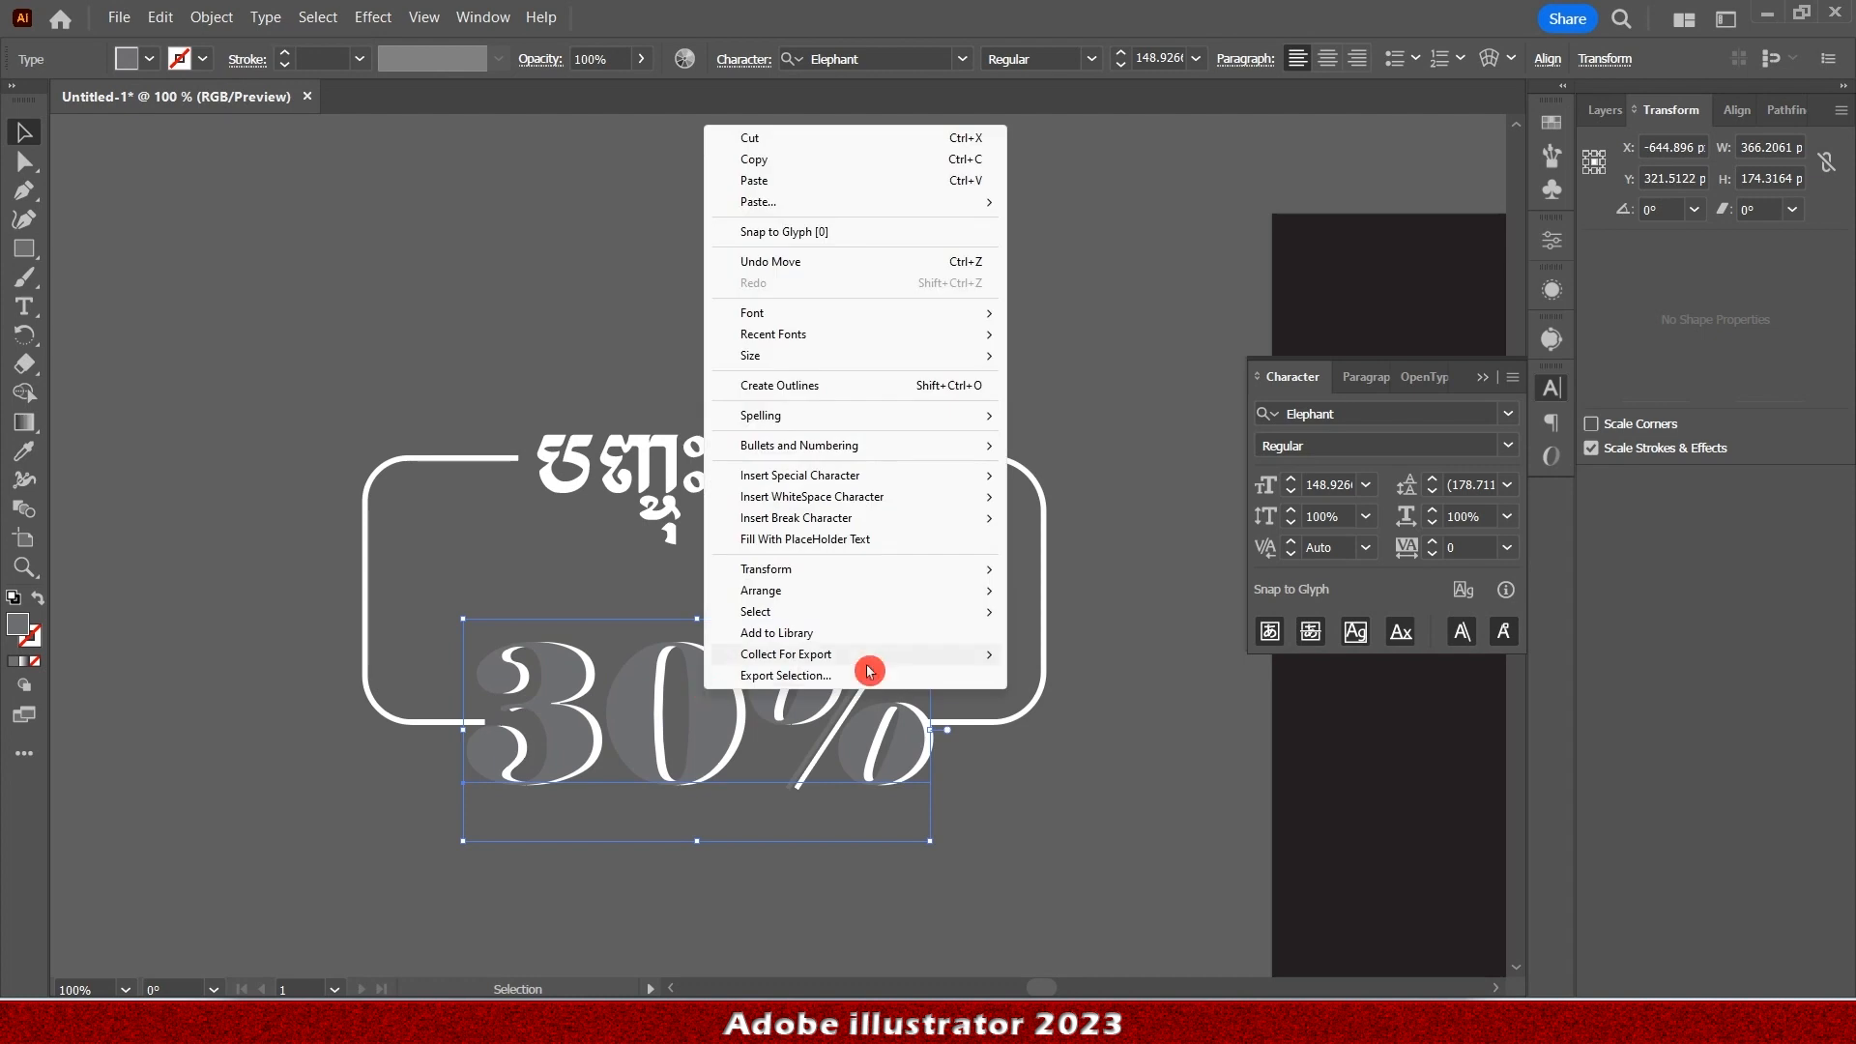
{"action": "mouse_move", "coordinate": [889, 592]}
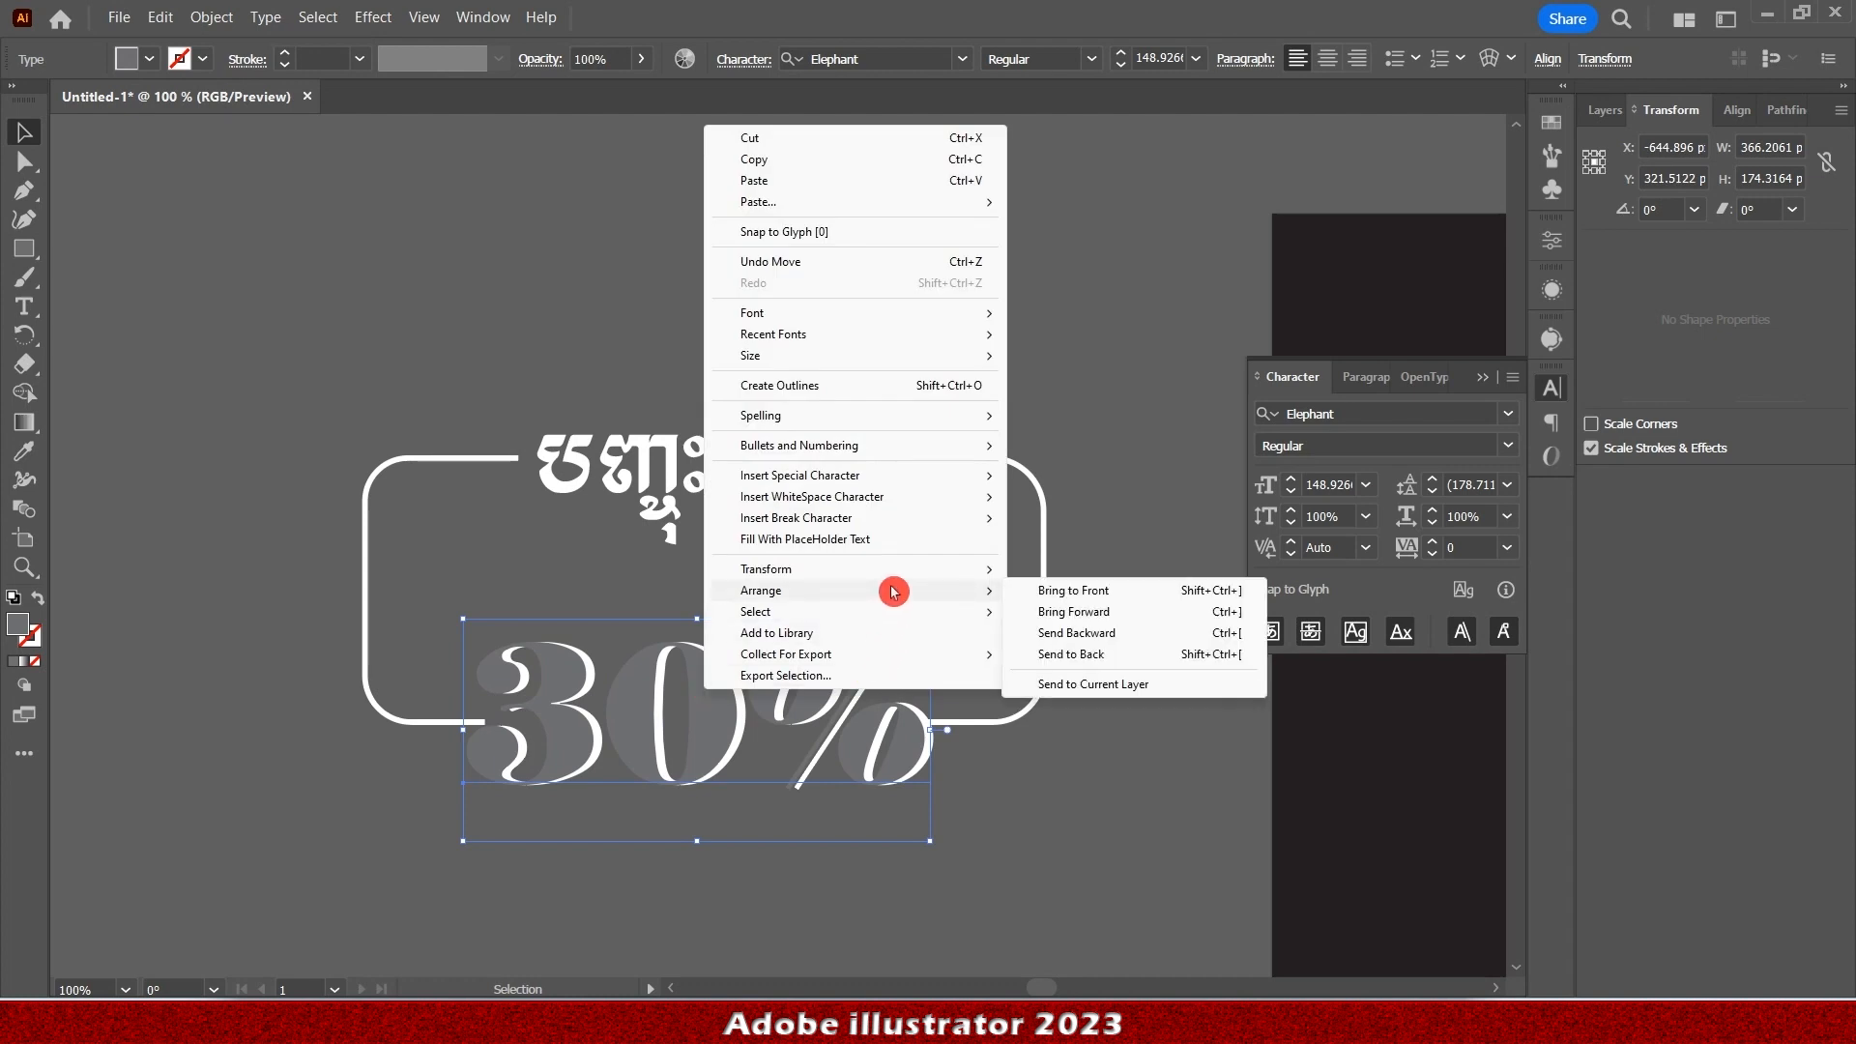
{"action": "left_click", "coordinate": [1102, 654]}
{"action": "left_click_drag", "start_coordinate": [759, 824], "coordinate": [797, 826]}
{"action": "left_click", "coordinate": [936, 805]}
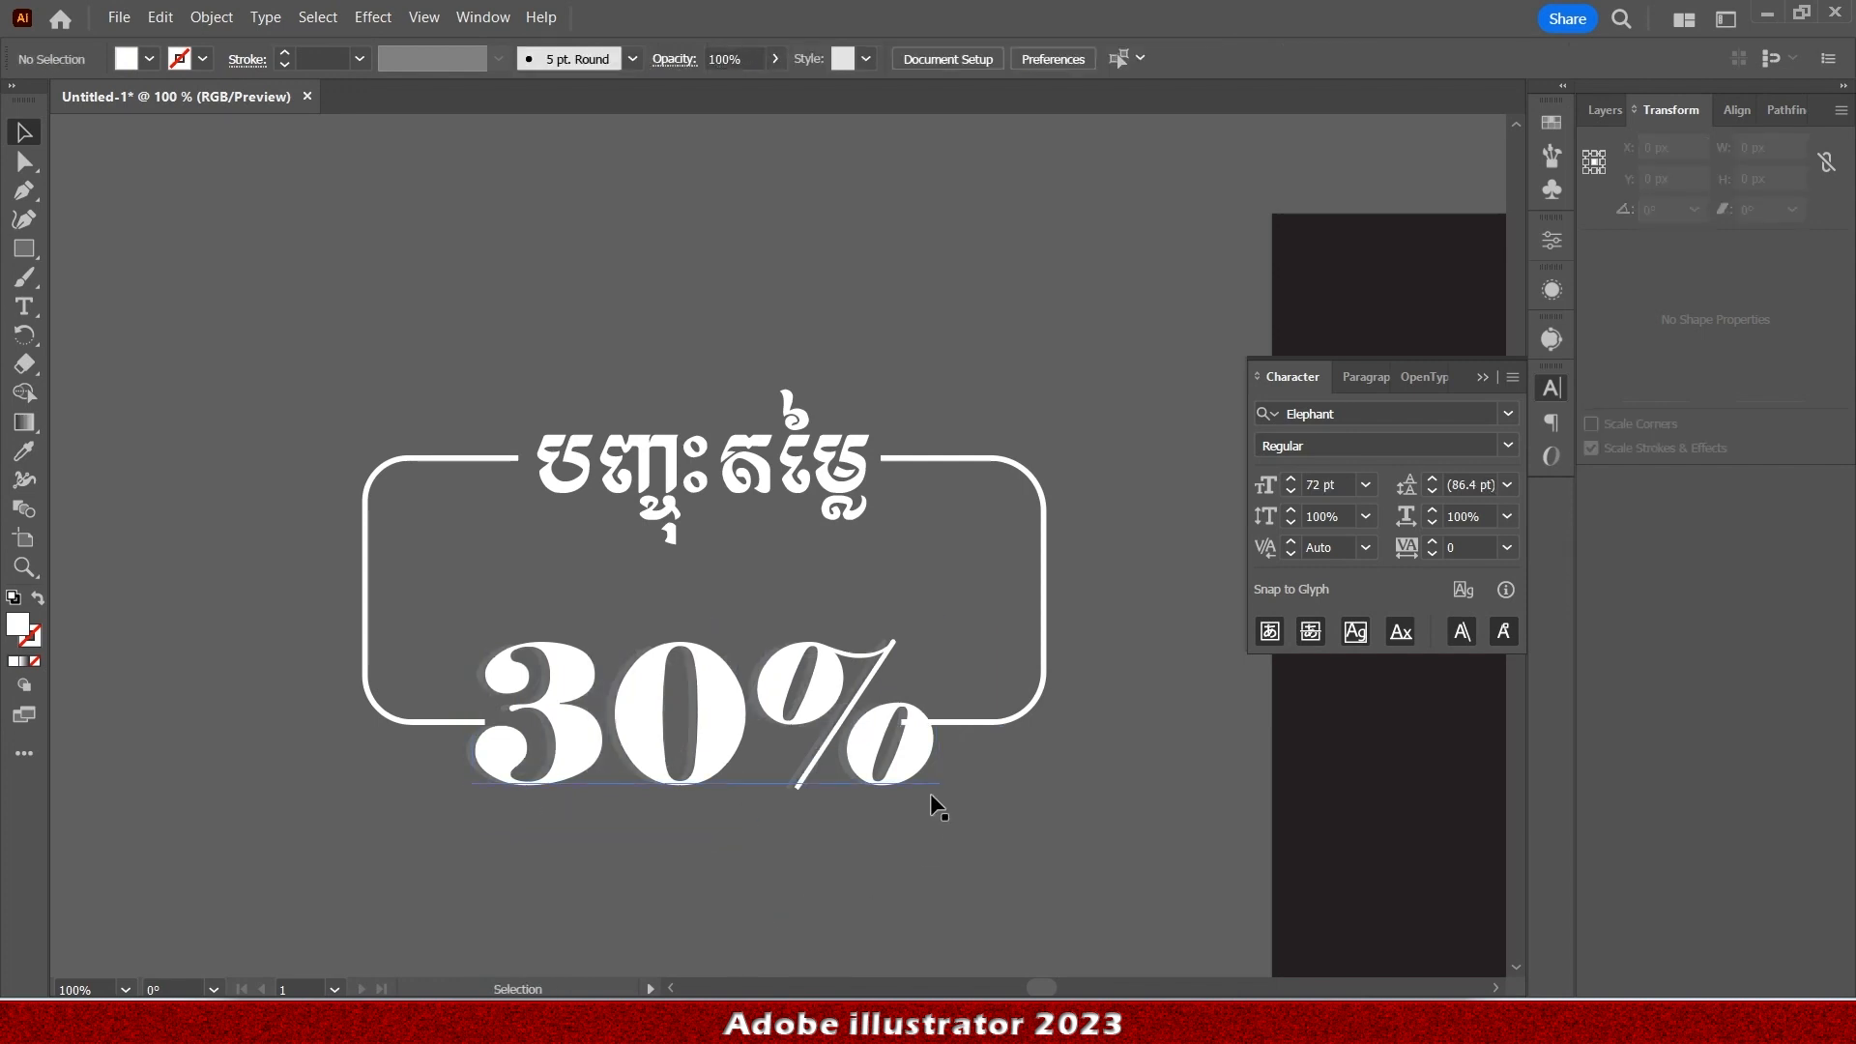
{"action": "left_click_drag", "start_coordinate": [472, 758], "coordinate": [488, 757]}
{"action": "left_click", "coordinate": [1076, 822]}
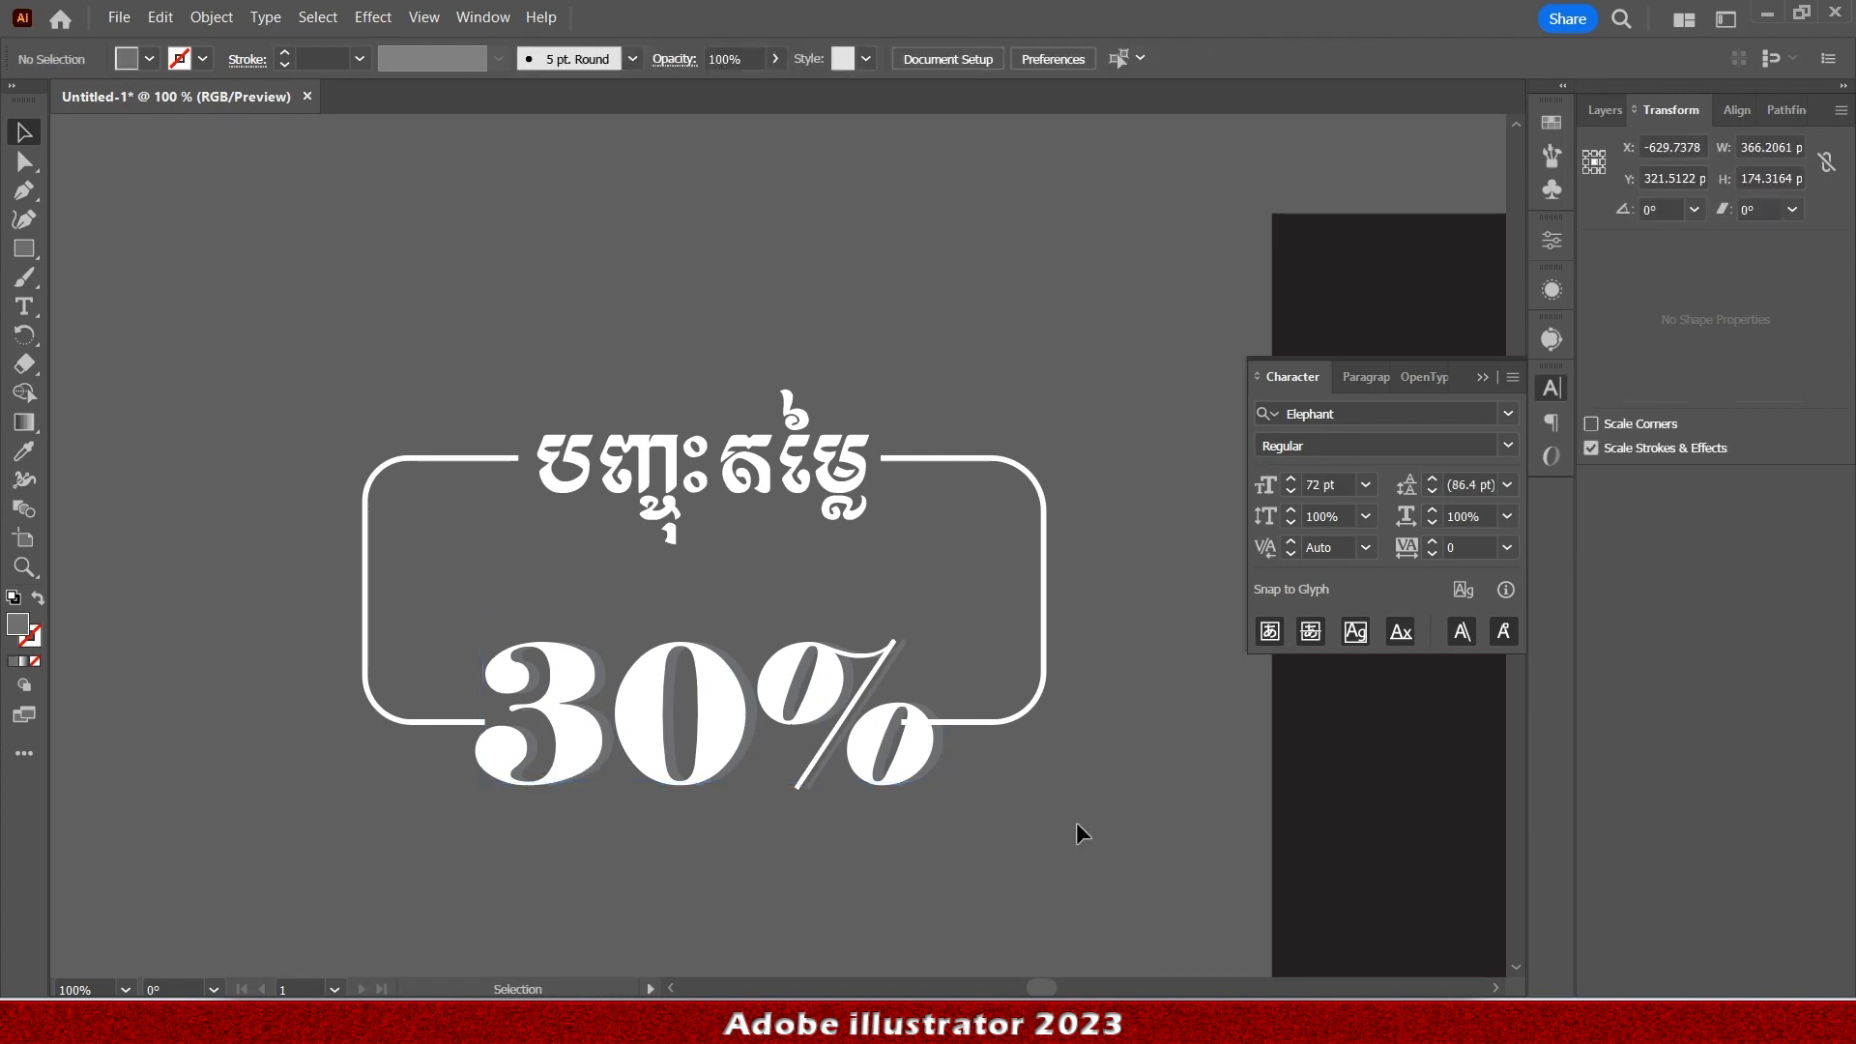
Move the right and left halves of the frame outward, away from the texts.
{"action": "left_click_drag", "start_coordinate": [1016, 719], "coordinate": [1061, 714]}
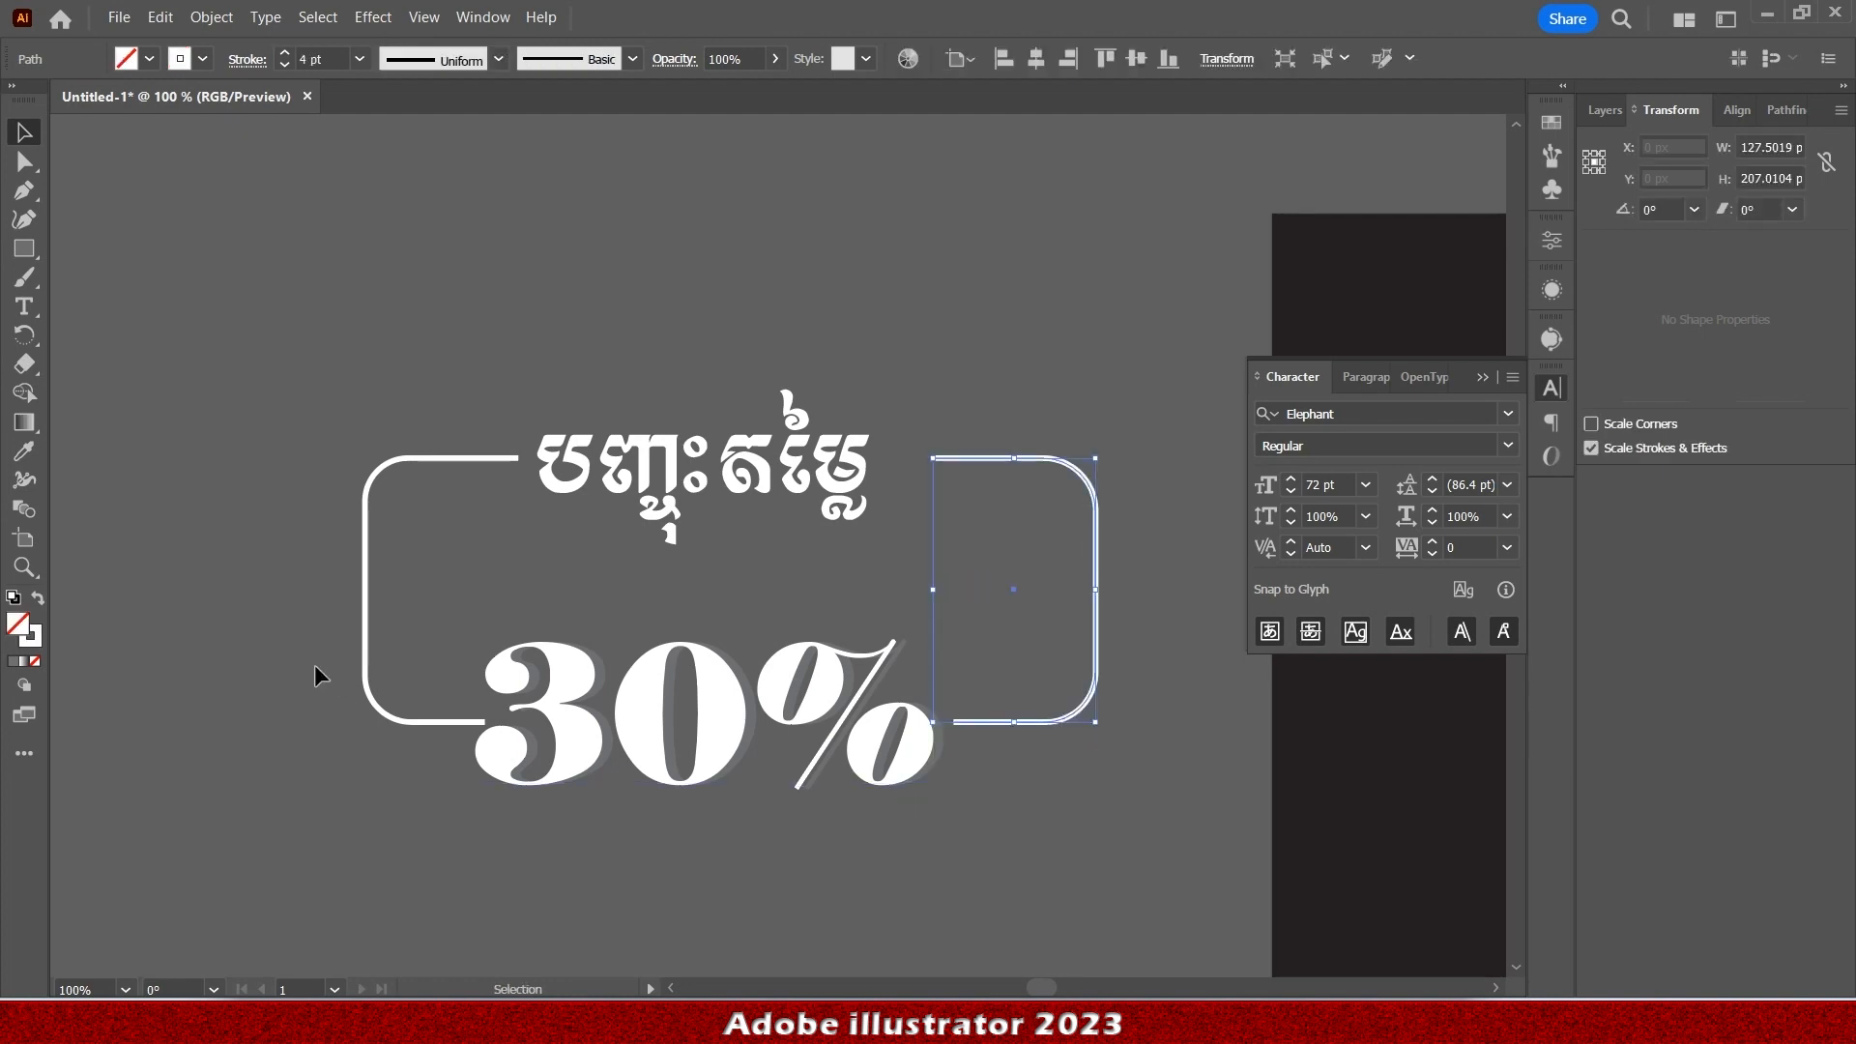
{"action": "left_click_drag", "start_coordinate": [410, 725], "coordinate": [377, 721]}
{"action": "scroll", "coordinate": [619, 619], "scroll_direction": "down", "scroll_amount": 2}
{"action": "left_click", "coordinate": [721, 381]}
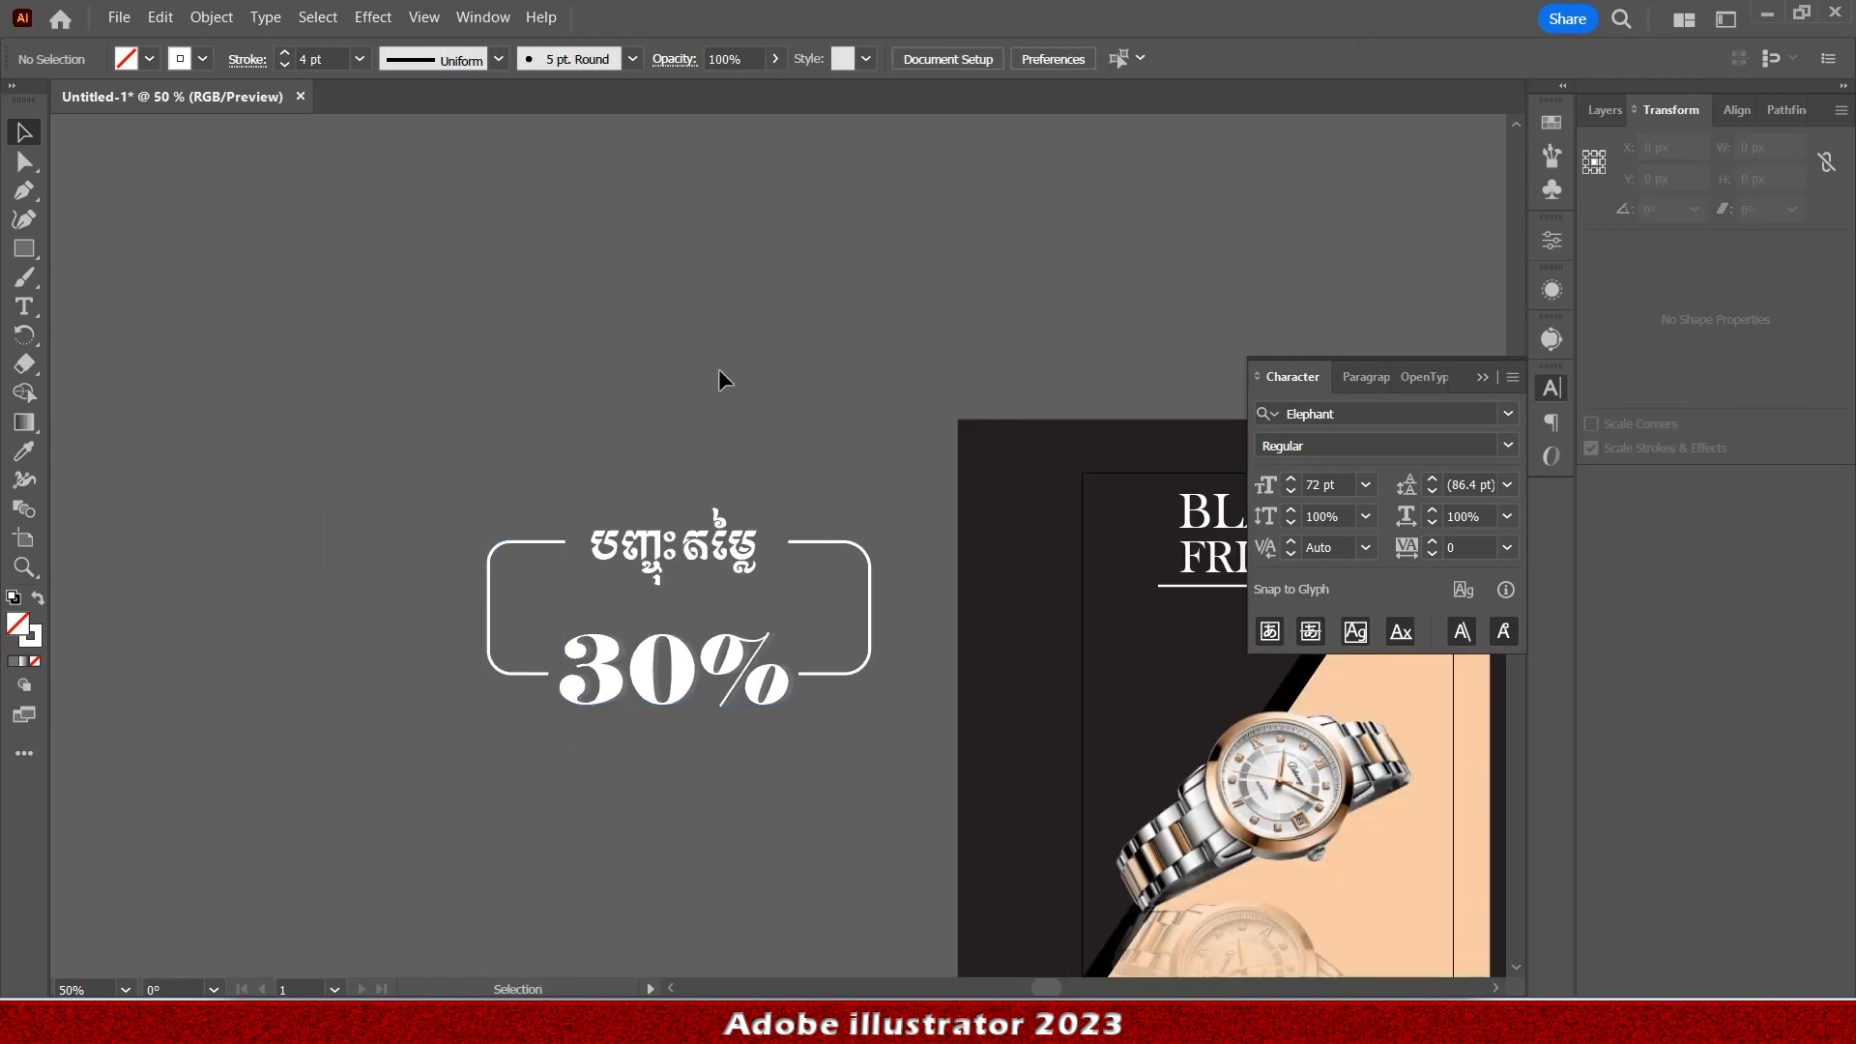
Duplicate the Khmer text and fill the copy with the same dark grey.
{"action": "scroll", "coordinate": [667, 543], "scroll_direction": "up", "scroll_amount": 2}
{"action": "left_click", "coordinate": [811, 544]}
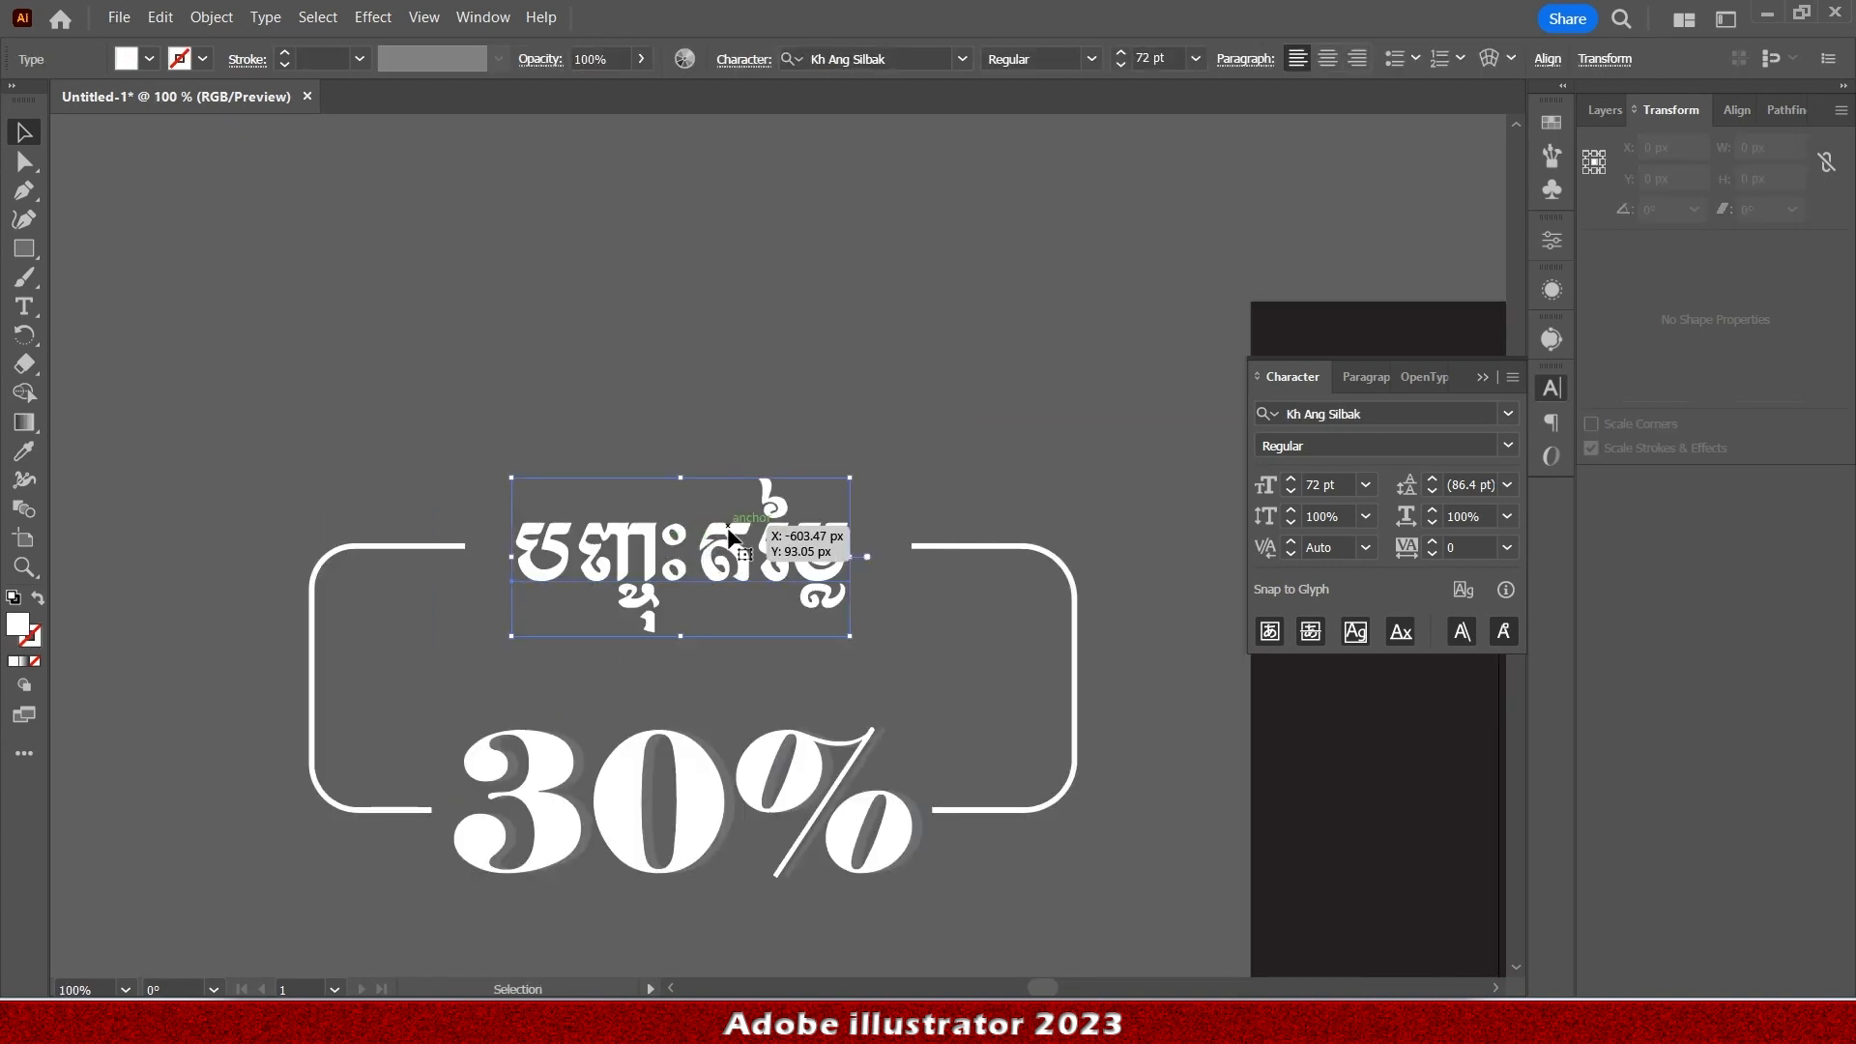
{"action": "key", "text": "ctrl+v"}
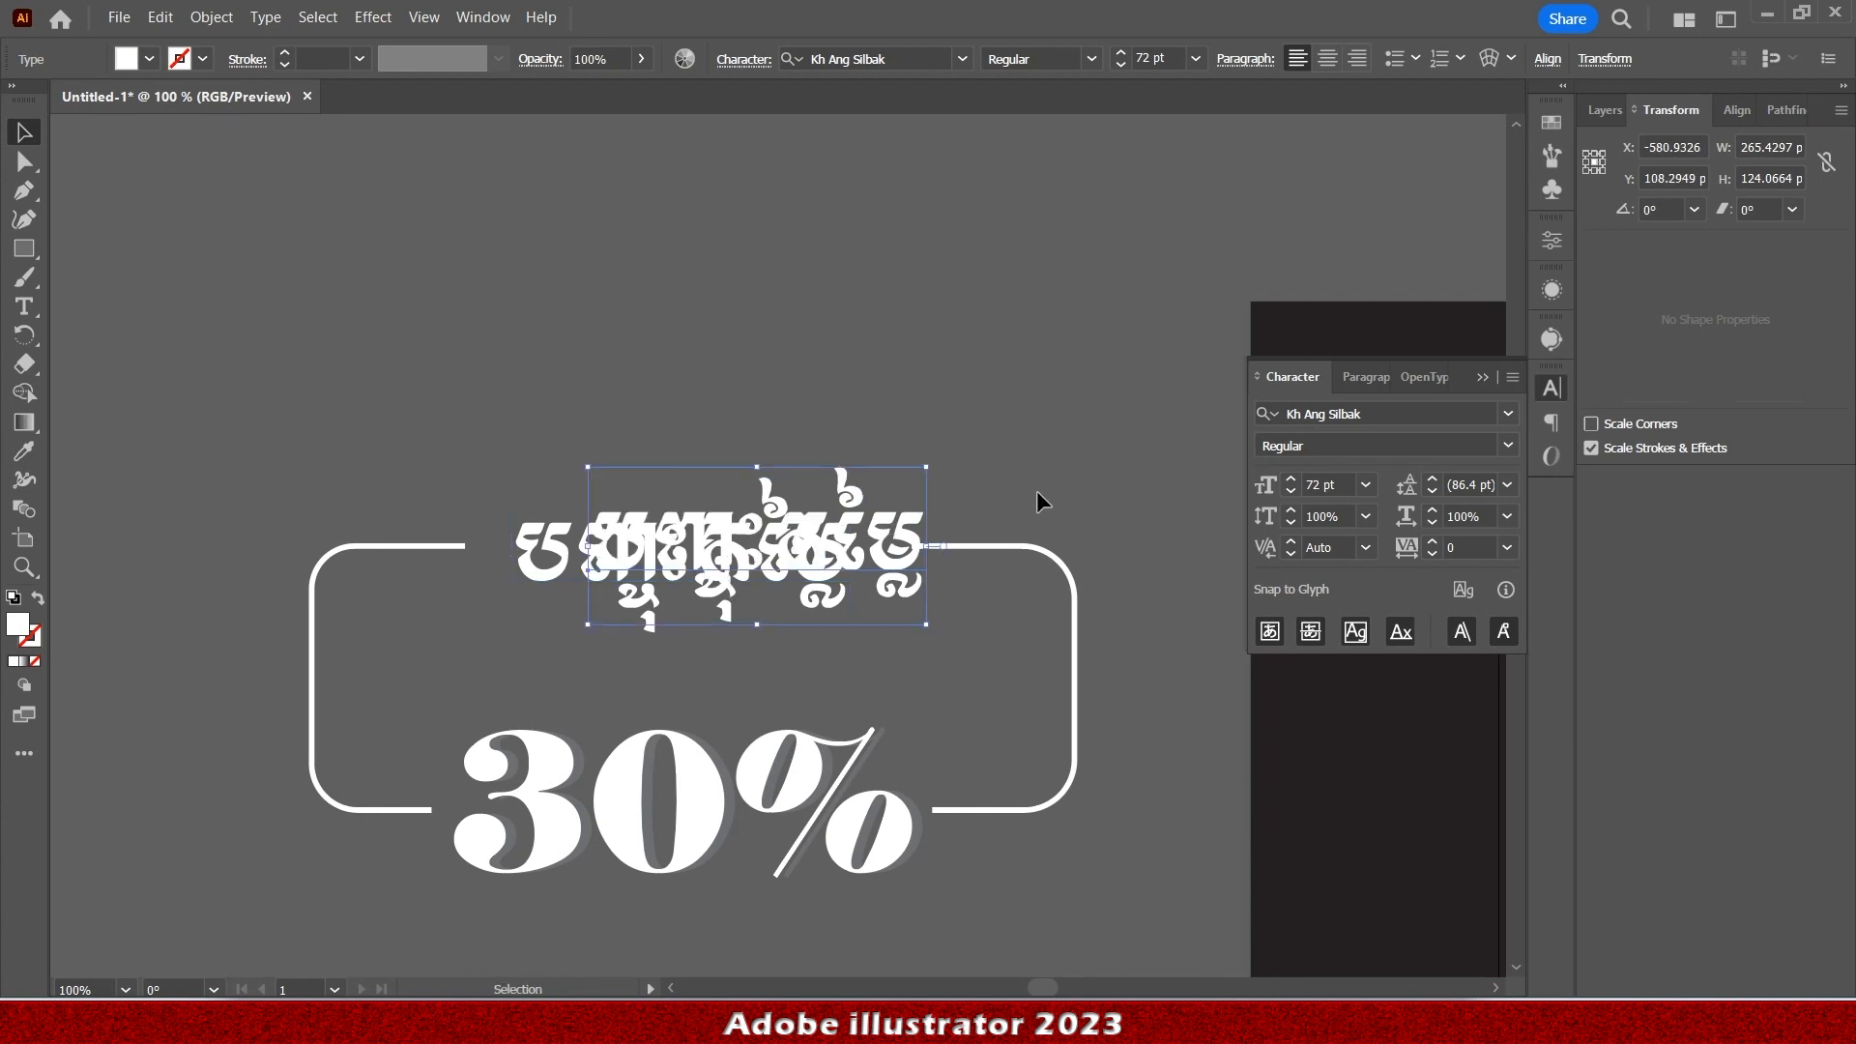
{"action": "left_click", "coordinate": [150, 59]}
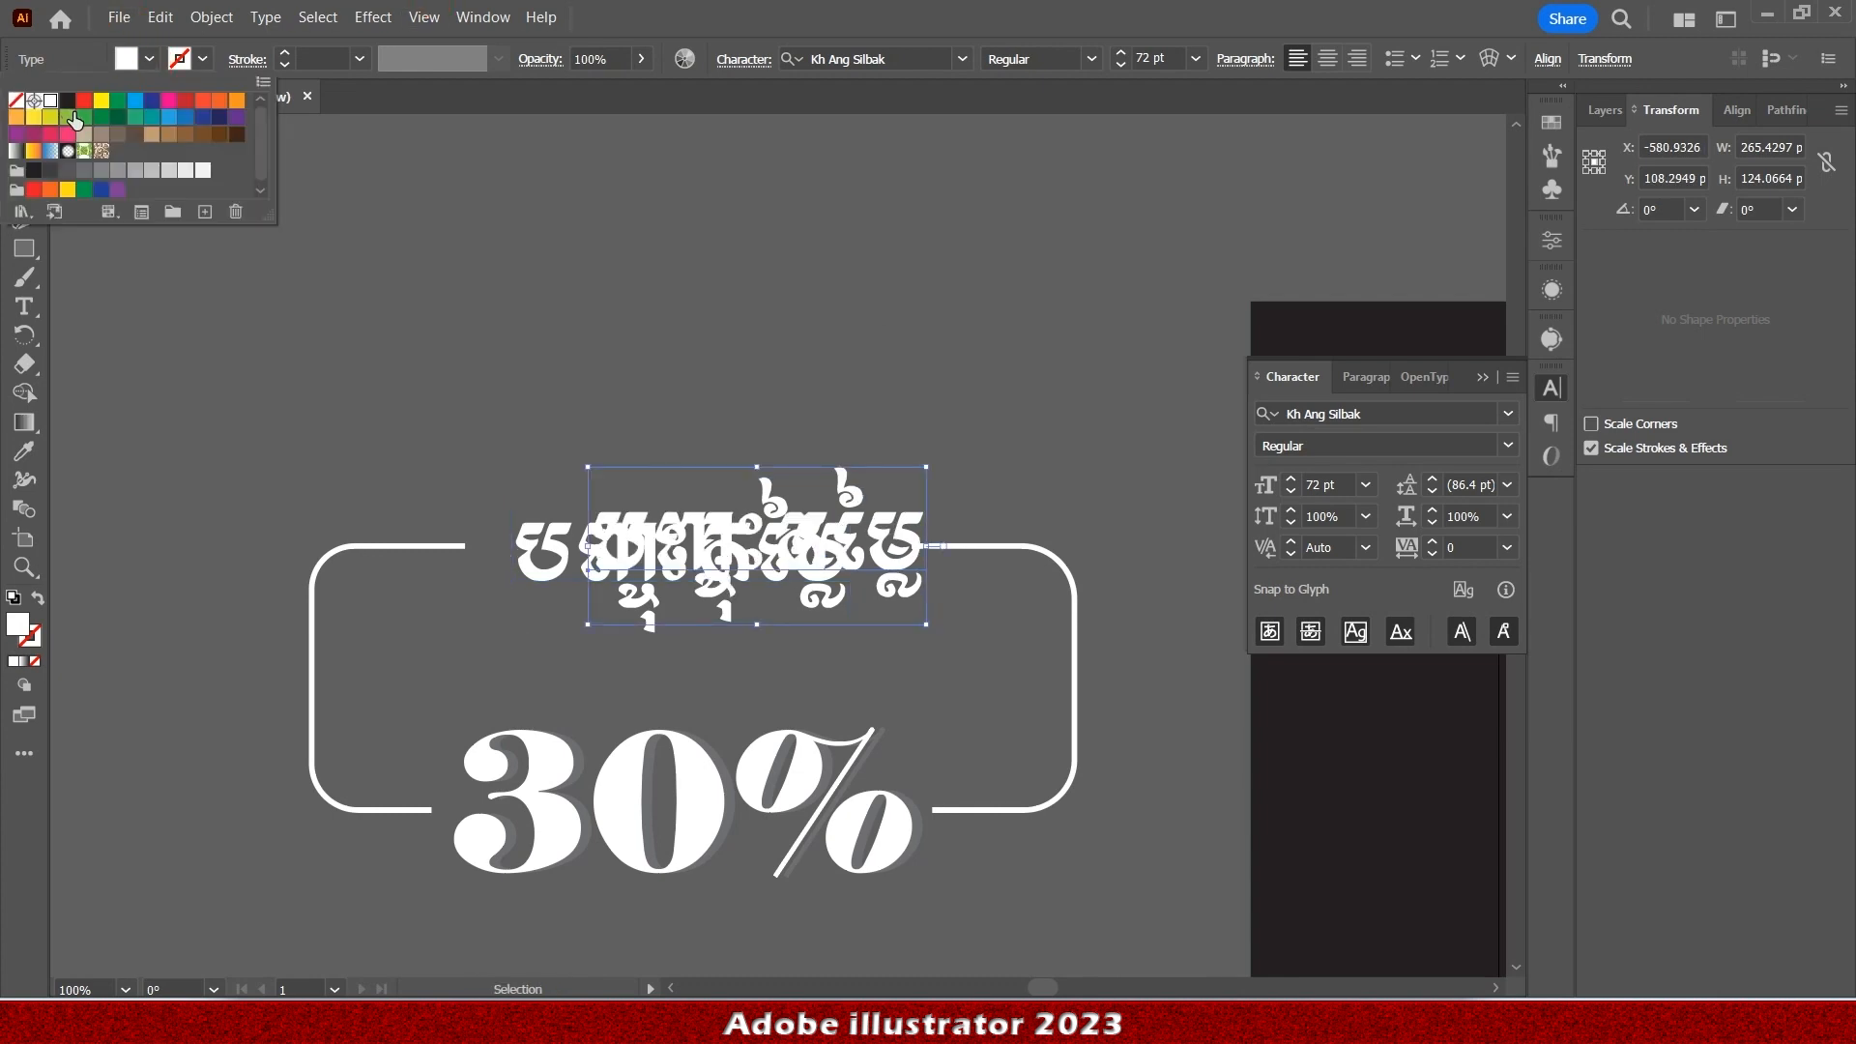
{"action": "left_click", "coordinate": [89, 171]}
{"action": "left_click", "coordinate": [156, 62]}
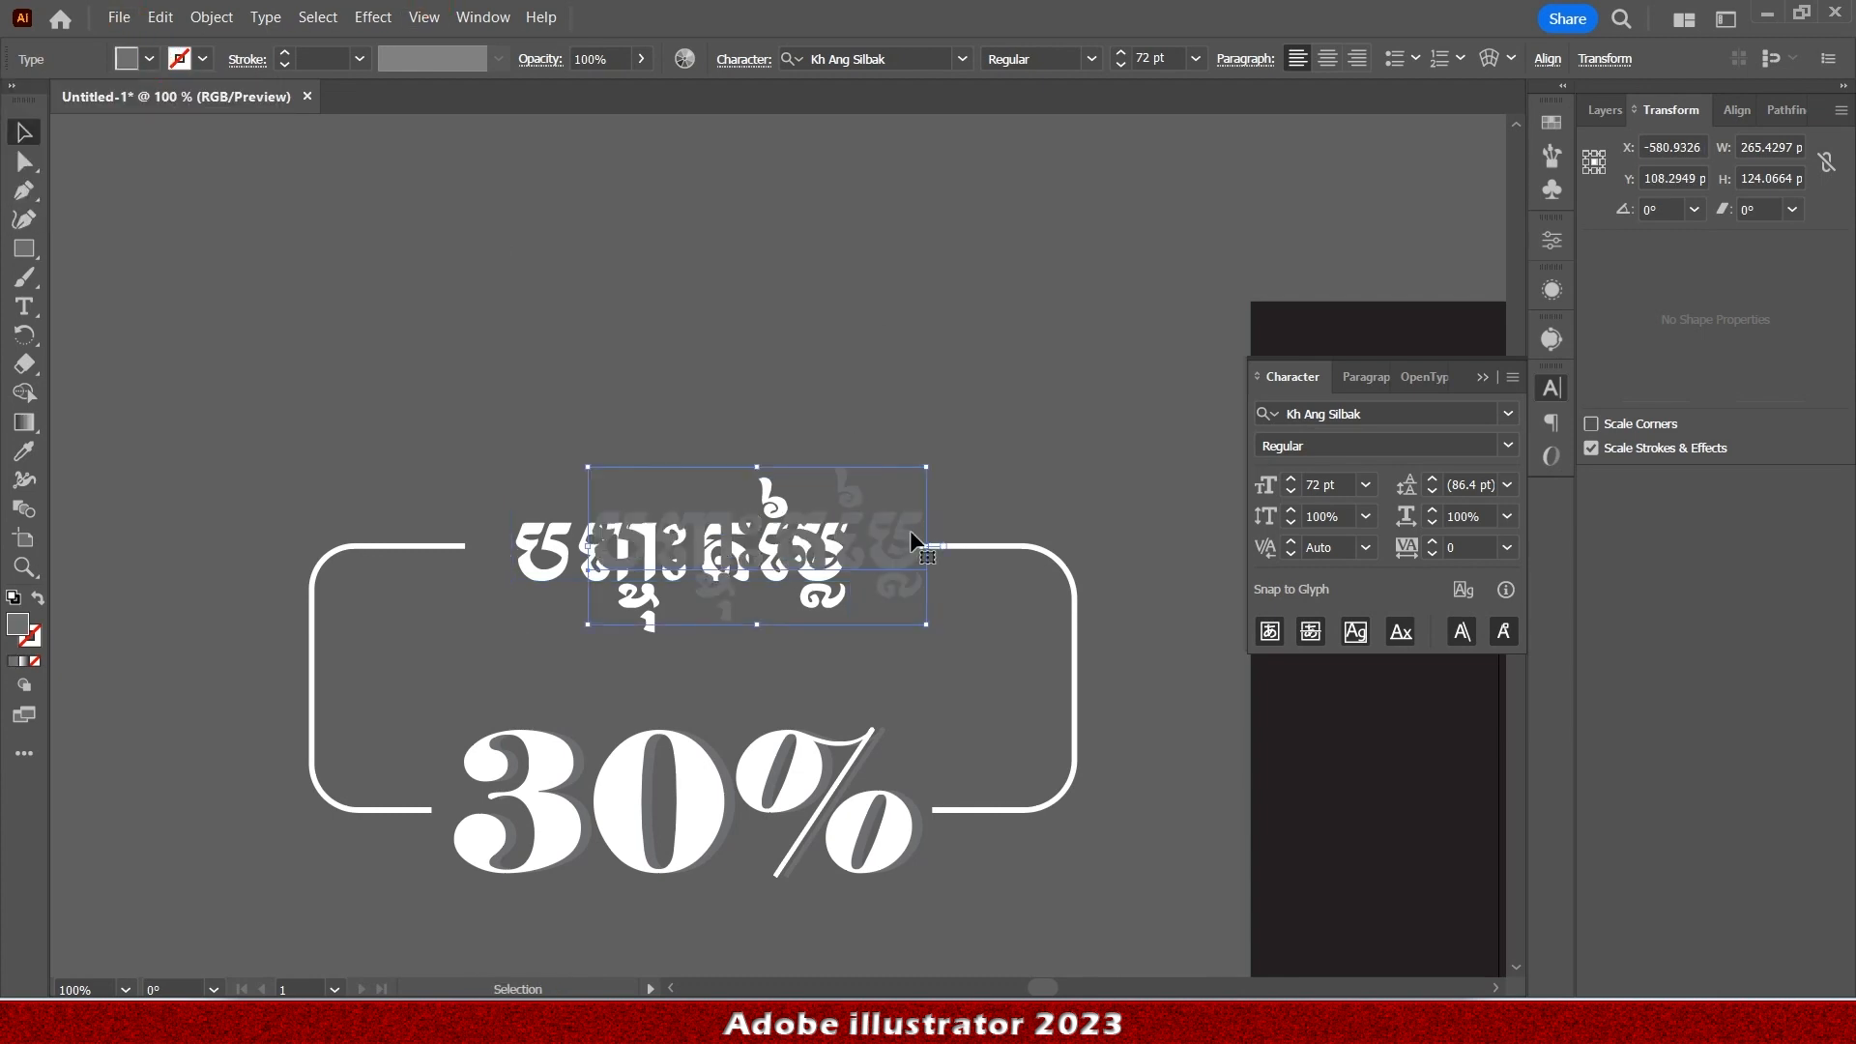
Send the grey Khmer copy behind the white text and place it slightly offset as a shadow.
{"action": "left_click_drag", "start_coordinate": [886, 549], "coordinate": [878, 566]}
{"action": "right_click", "coordinate": [879, 568]}
{"action": "mouse_move", "coordinate": [1034, 470]}
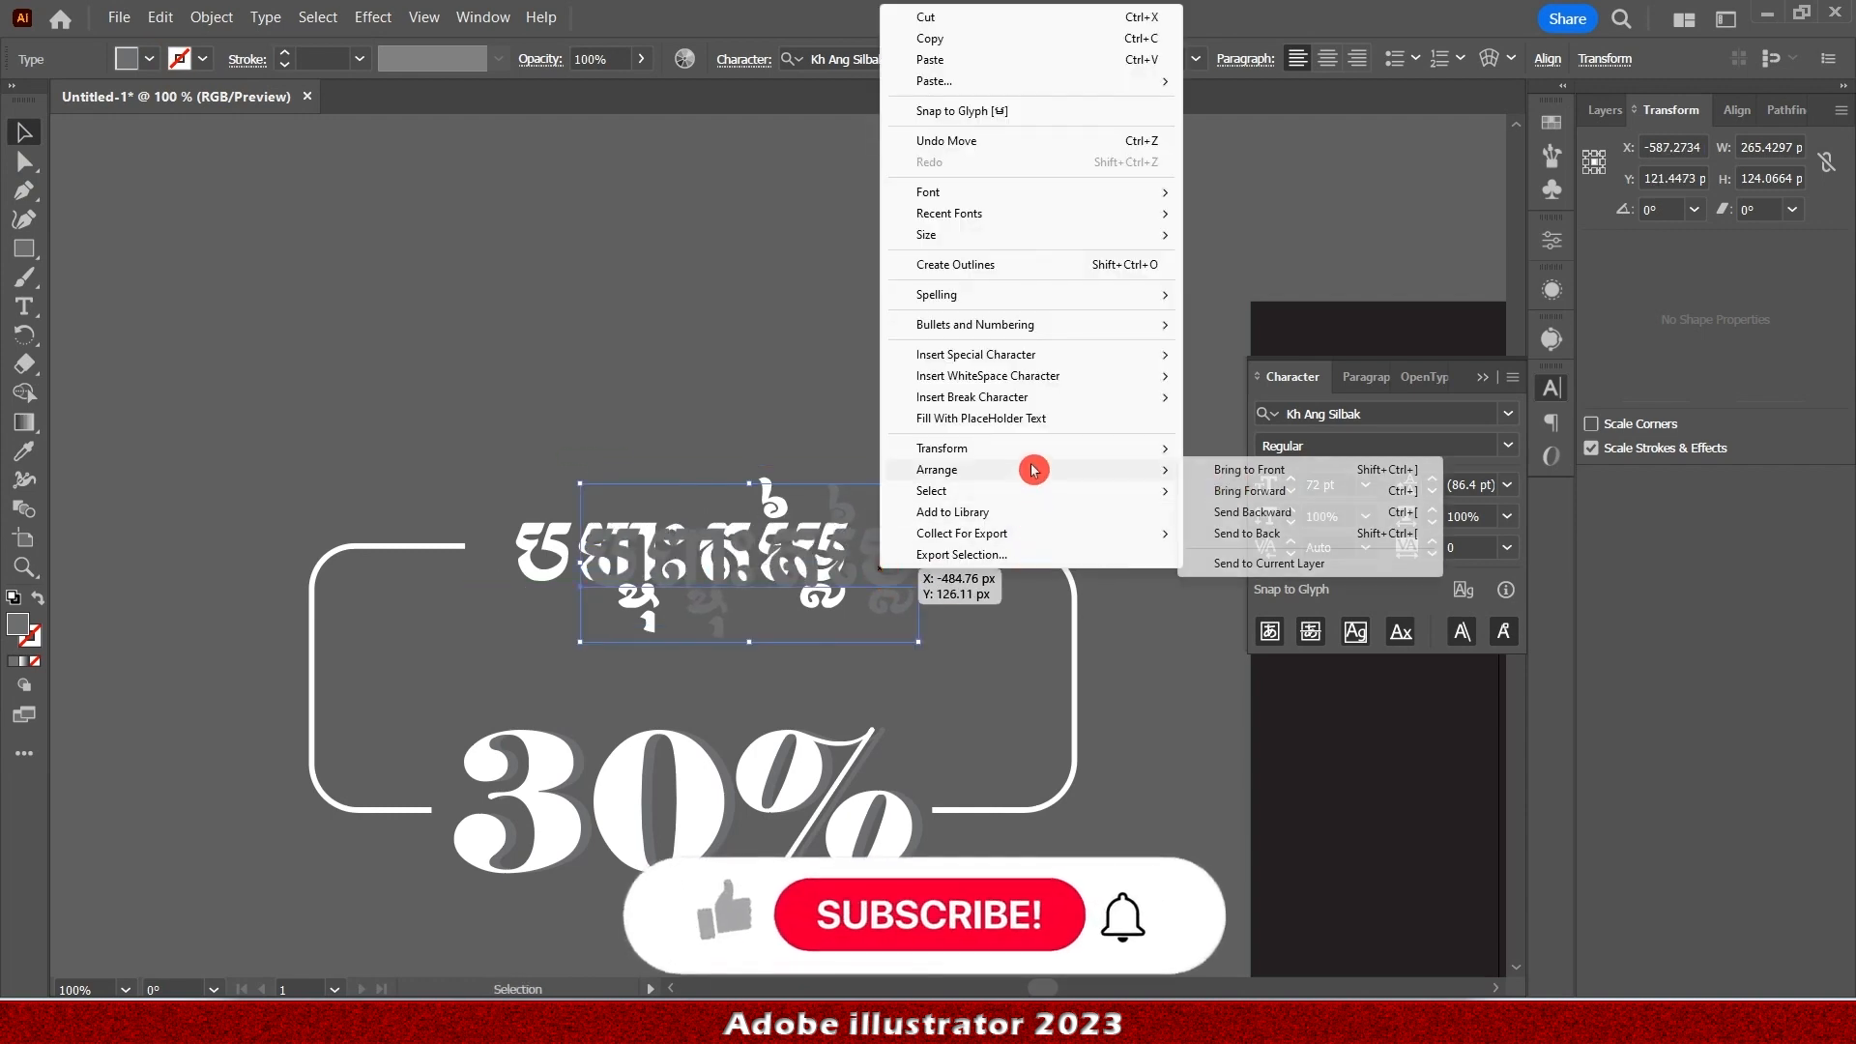
{"action": "left_click", "coordinate": [1331, 532]}
{"action": "left_click_drag", "start_coordinate": [883, 571], "coordinate": [823, 572]}
{"action": "left_click", "coordinate": [681, 652]}
Move both frame halves slightly inward so the frame spans about 578 px in width.
{"action": "left_click_drag", "start_coordinate": [428, 543], "coordinate": [443, 543]}
{"action": "left_click_drag", "start_coordinate": [1047, 559], "coordinate": [1038, 558]}
{"action": "left_click", "coordinate": [160, 389]}
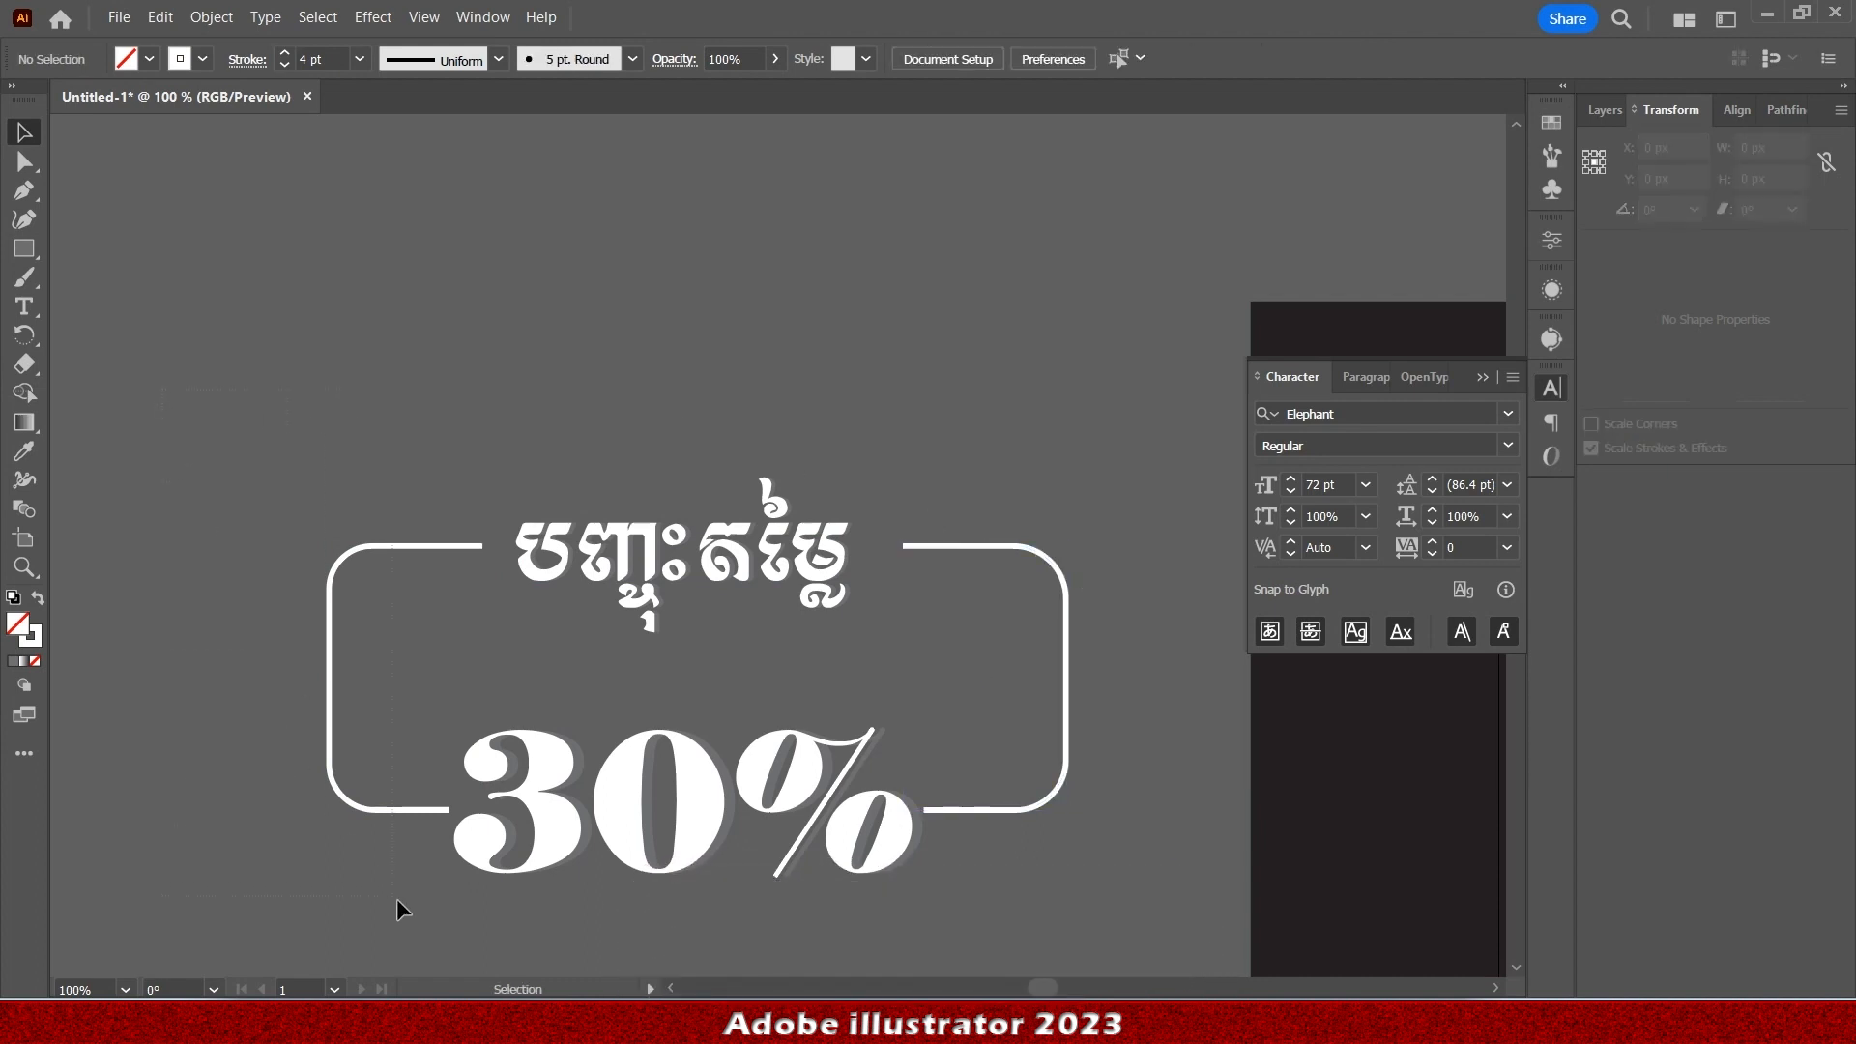
Try to align both frame halves and all texts on a common horizontal centre, and undo the alignment.
{"action": "left_click_drag", "start_coordinate": [1107, 916], "coordinate": [1112, 923]}
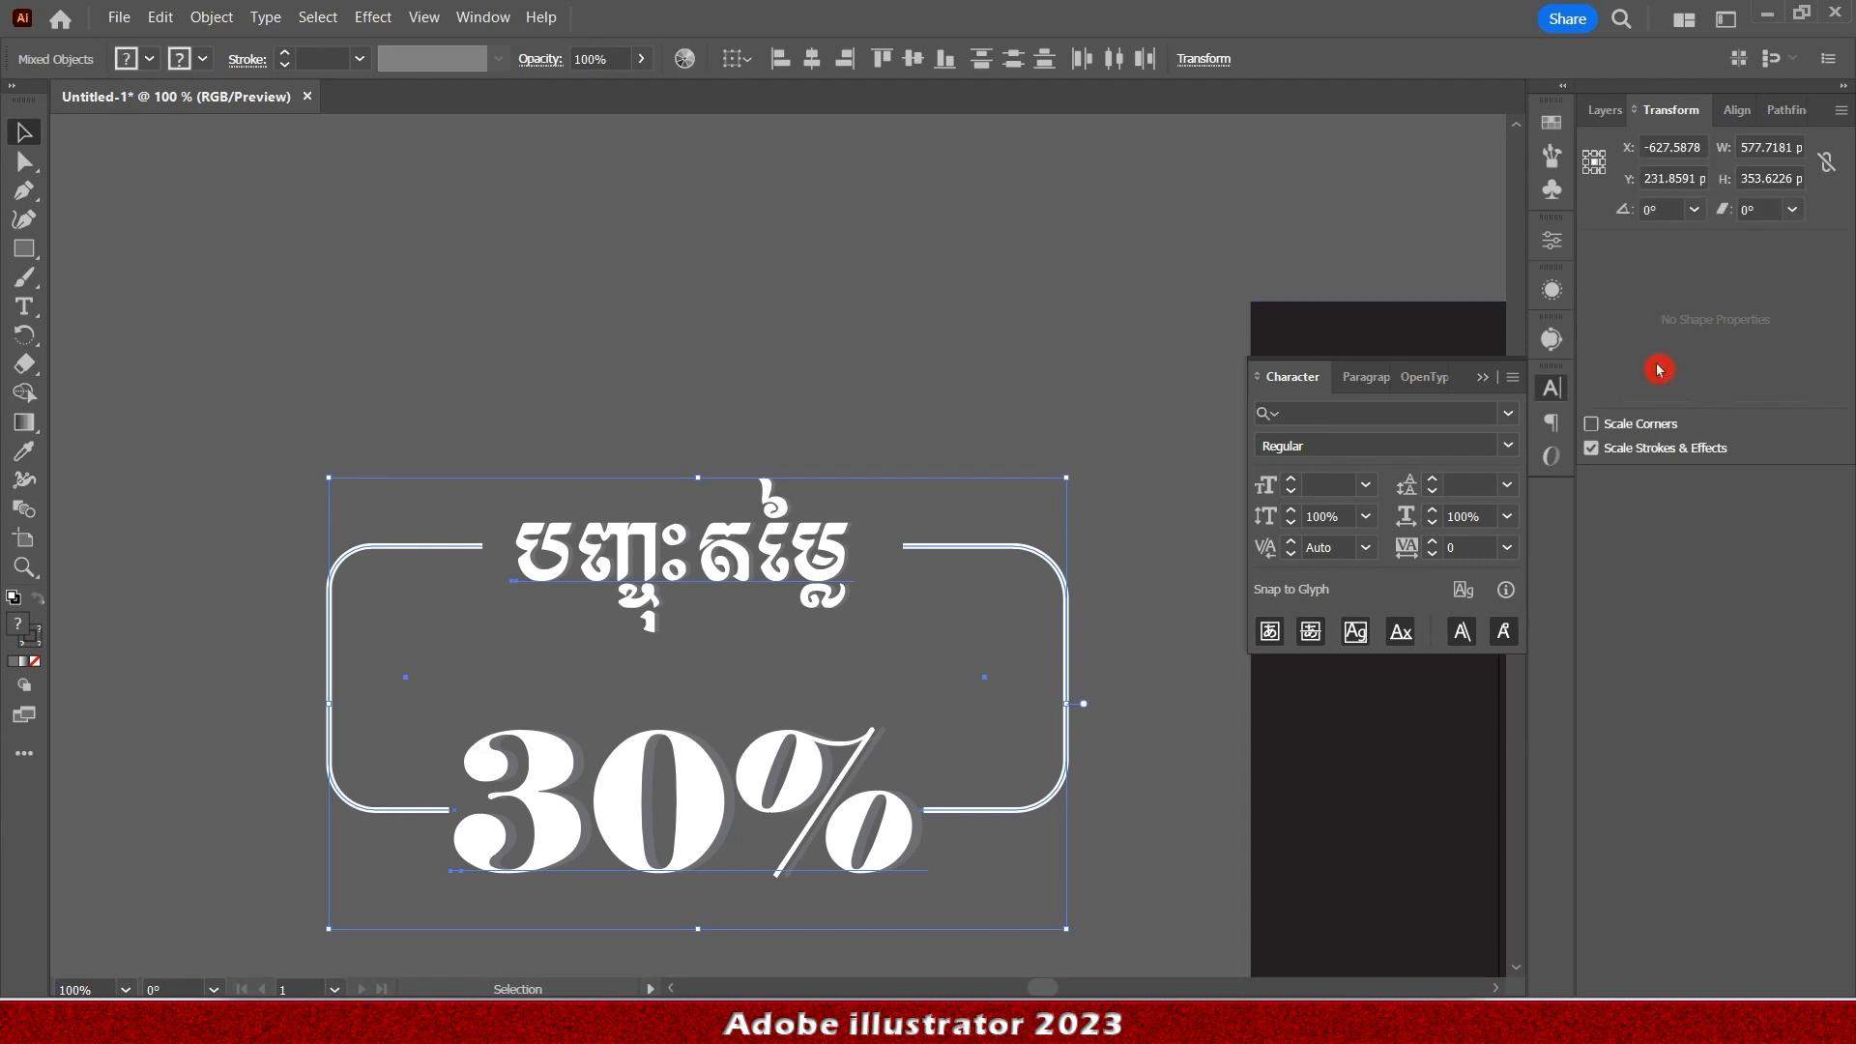
{"action": "left_click", "coordinate": [812, 59]}
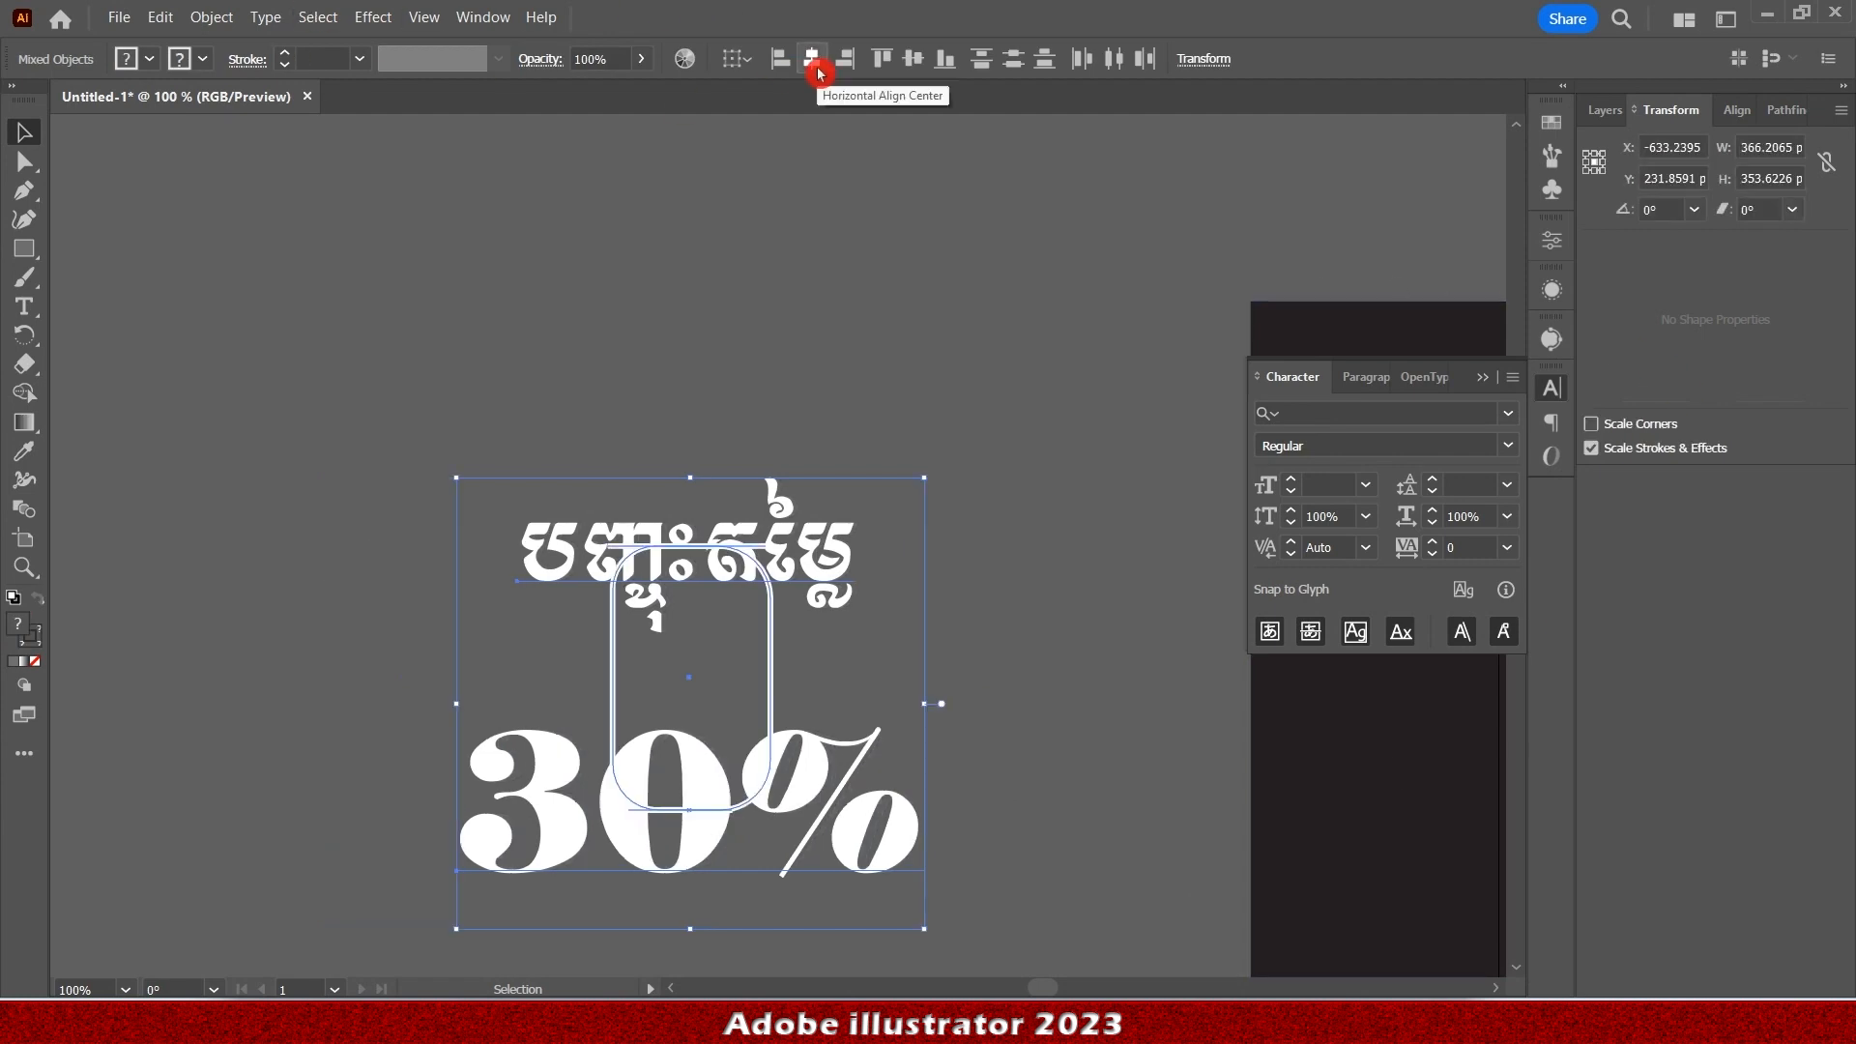
{"action": "key", "text": "a"}
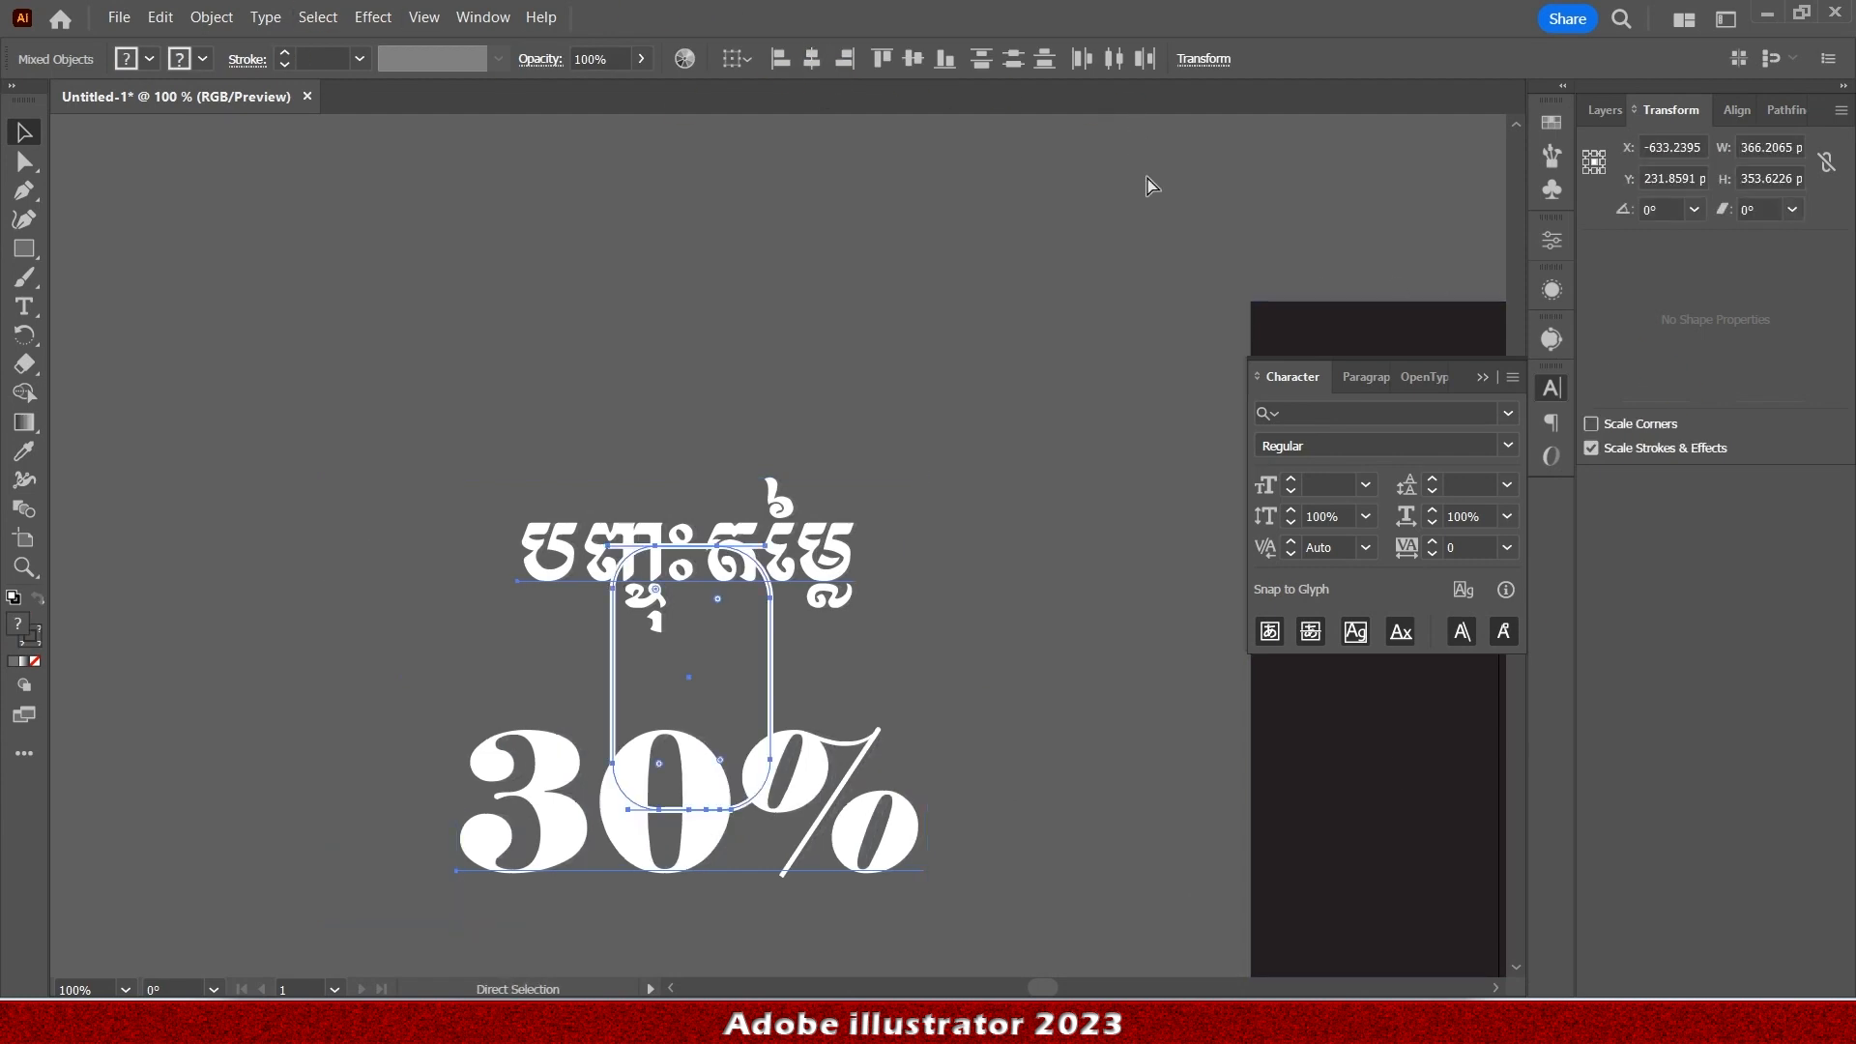
{"action": "key", "text": "ctrl+z"}
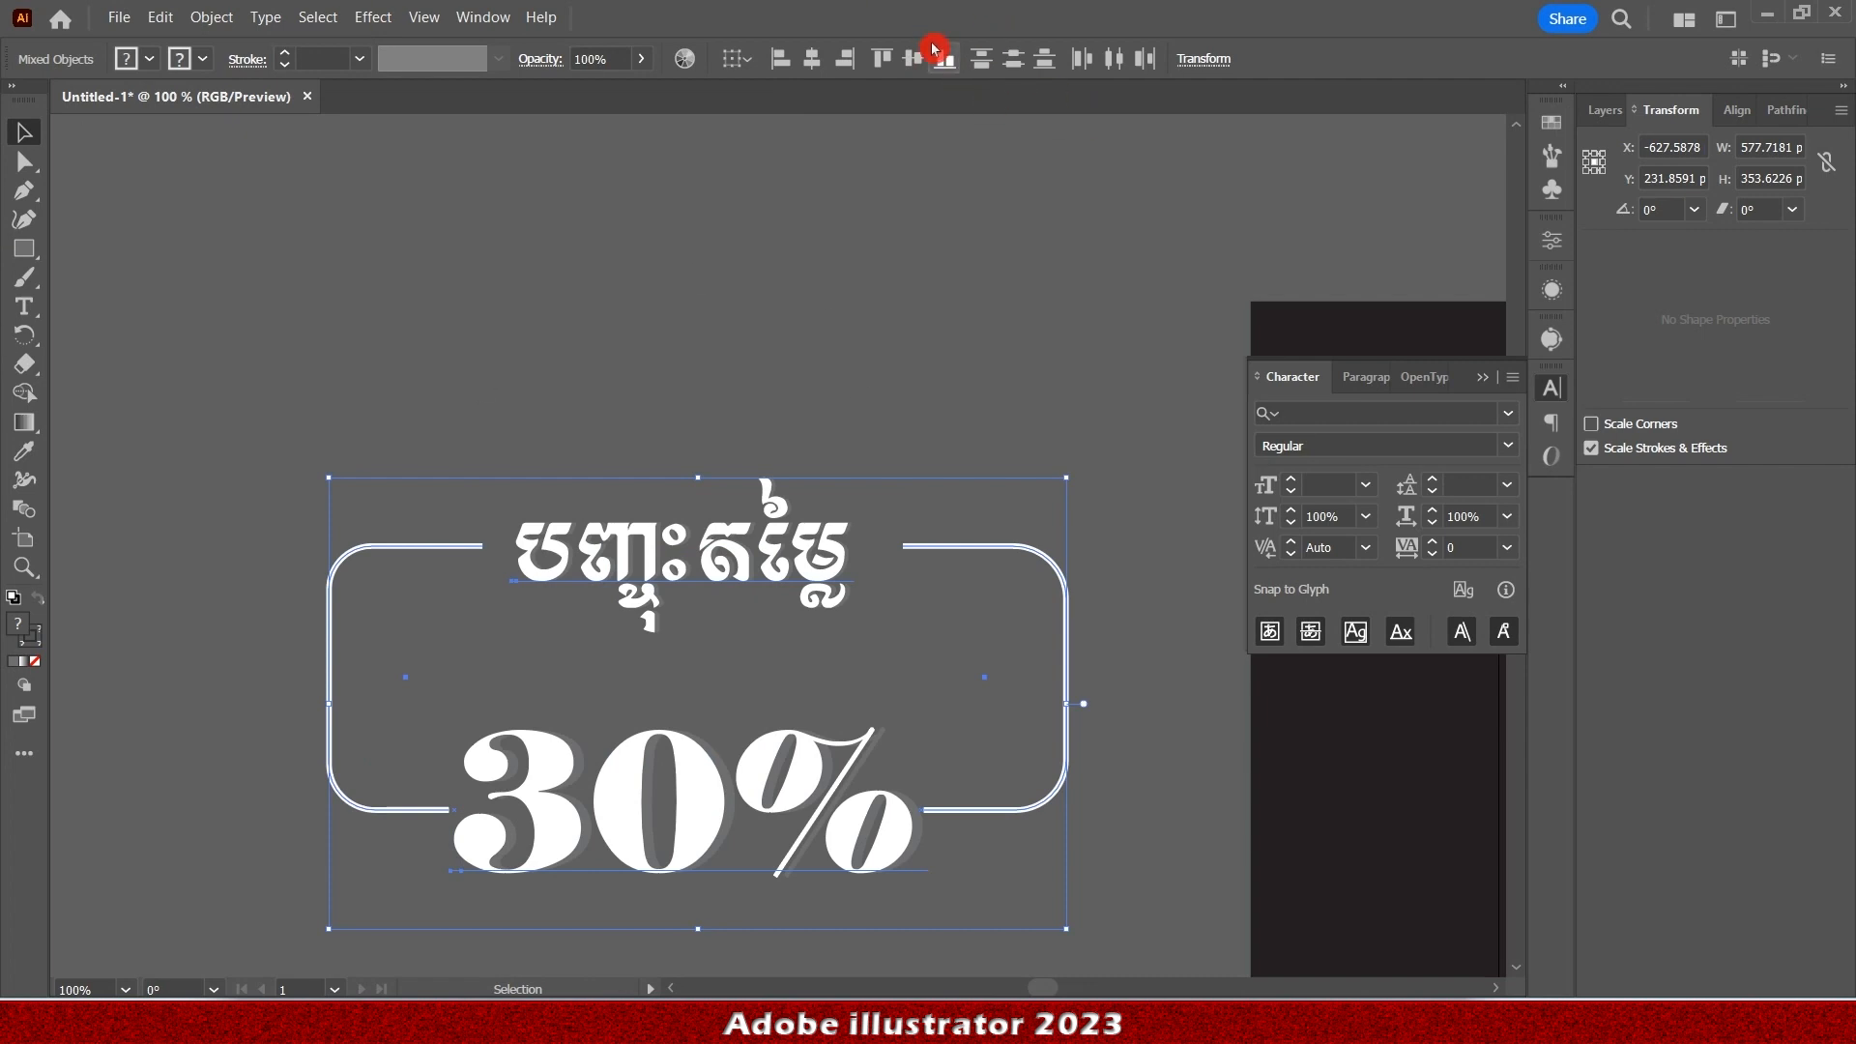
{"action": "left_click", "coordinate": [914, 275]}
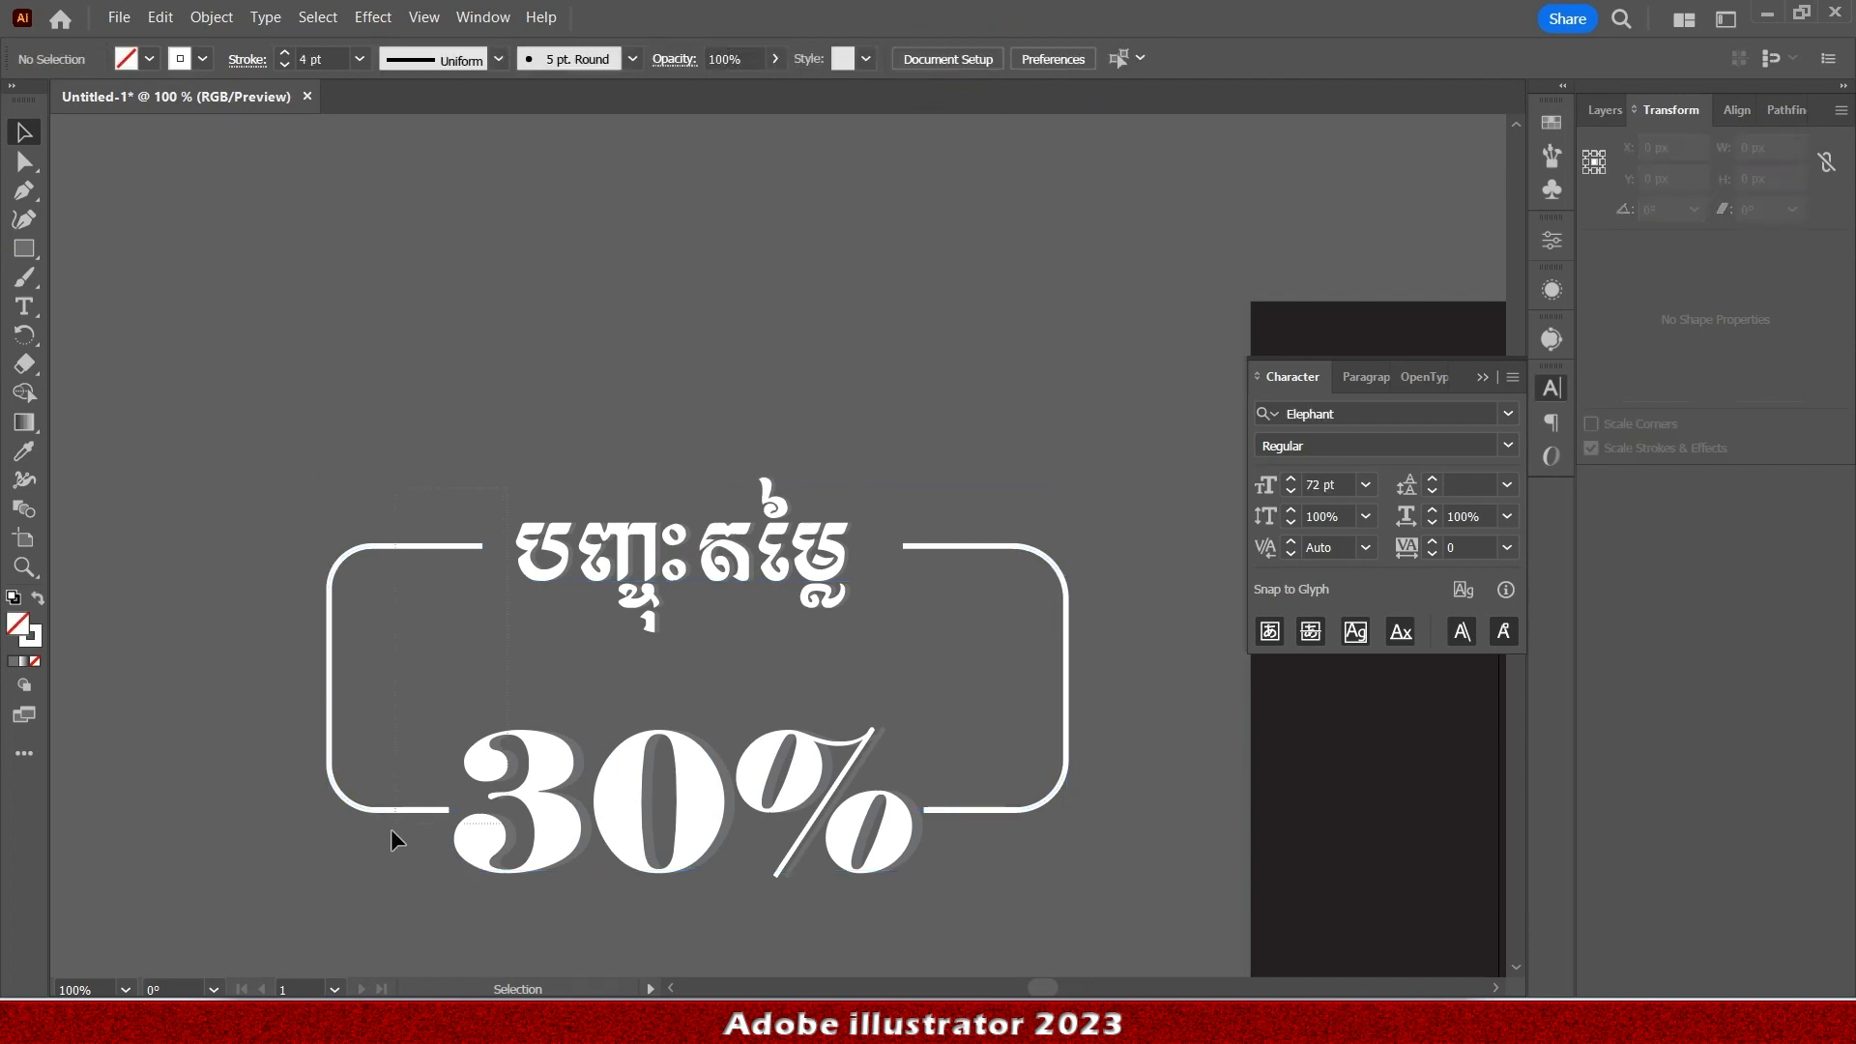
{"action": "left_click", "coordinate": [773, 889]}
{"action": "left_click", "coordinate": [773, 58]}
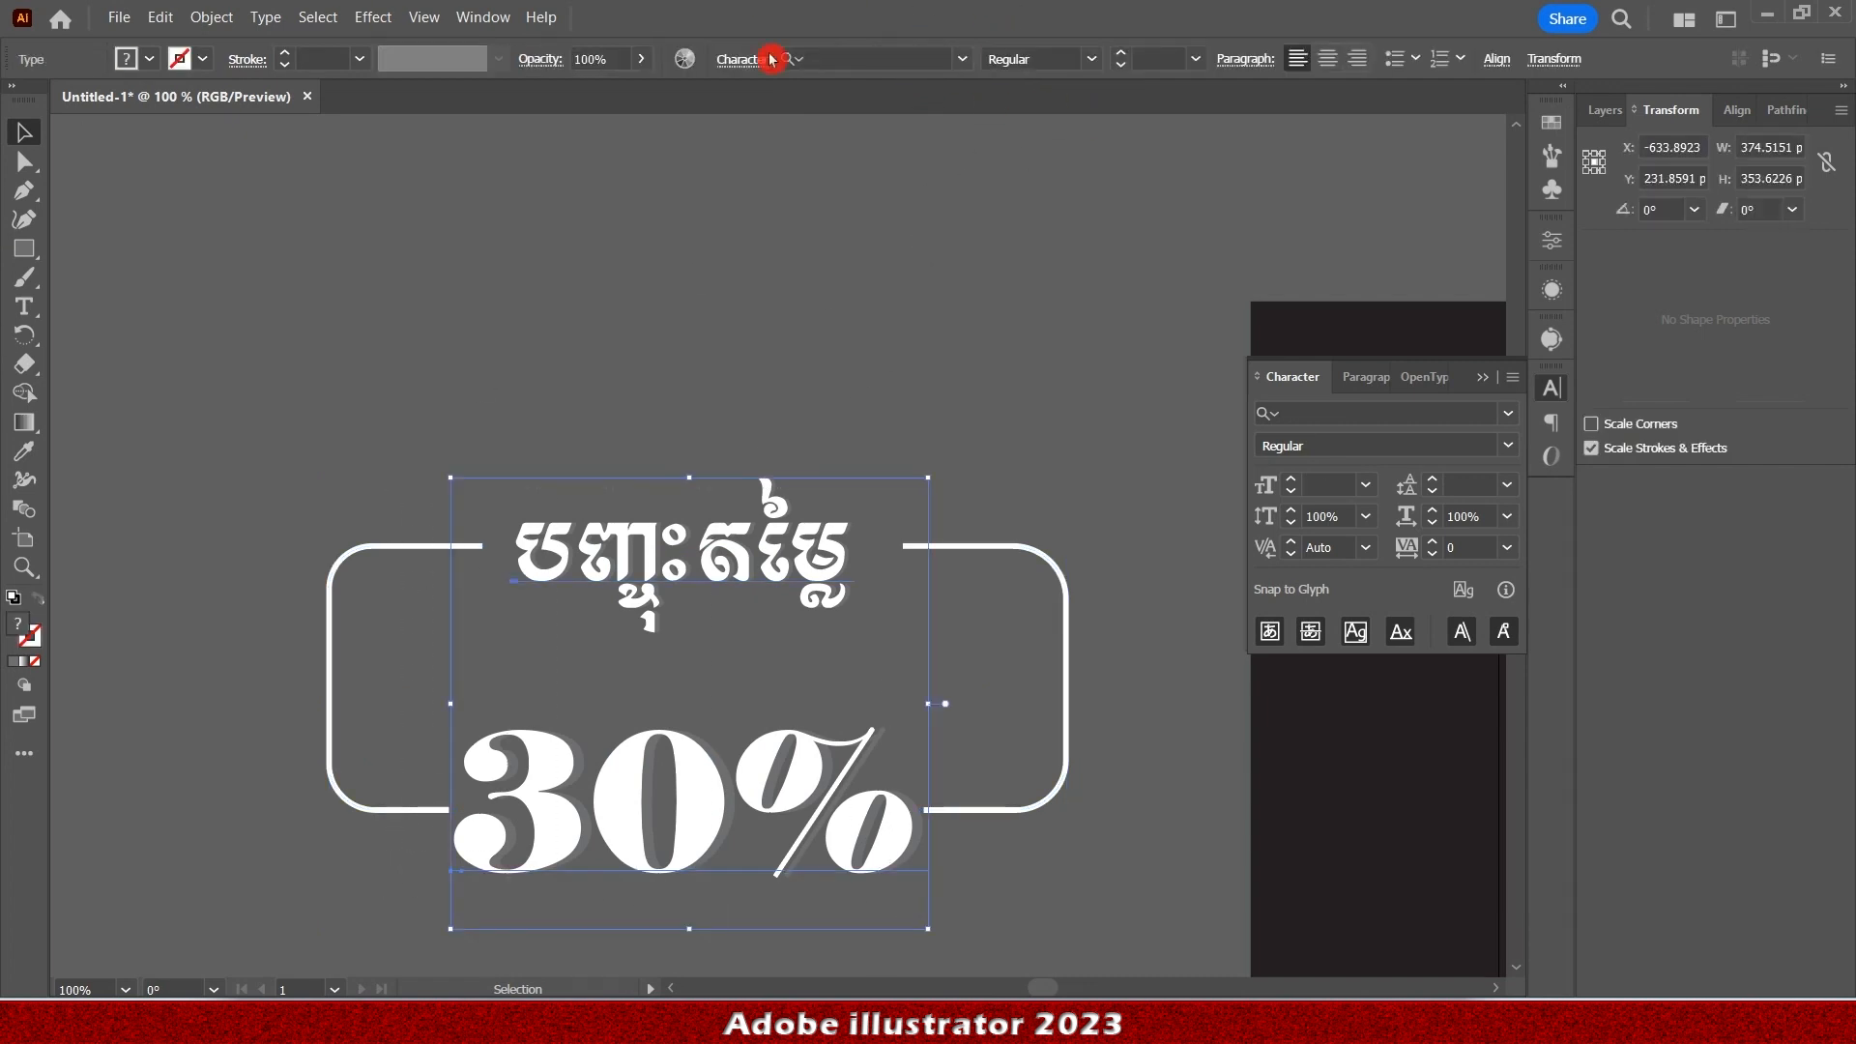
{"action": "left_click", "coordinate": [710, 299]}
Group the frame halves with all discount texts and centre the group horizontally on the artboard.
{"action": "key", "text": "ctrl+a"}
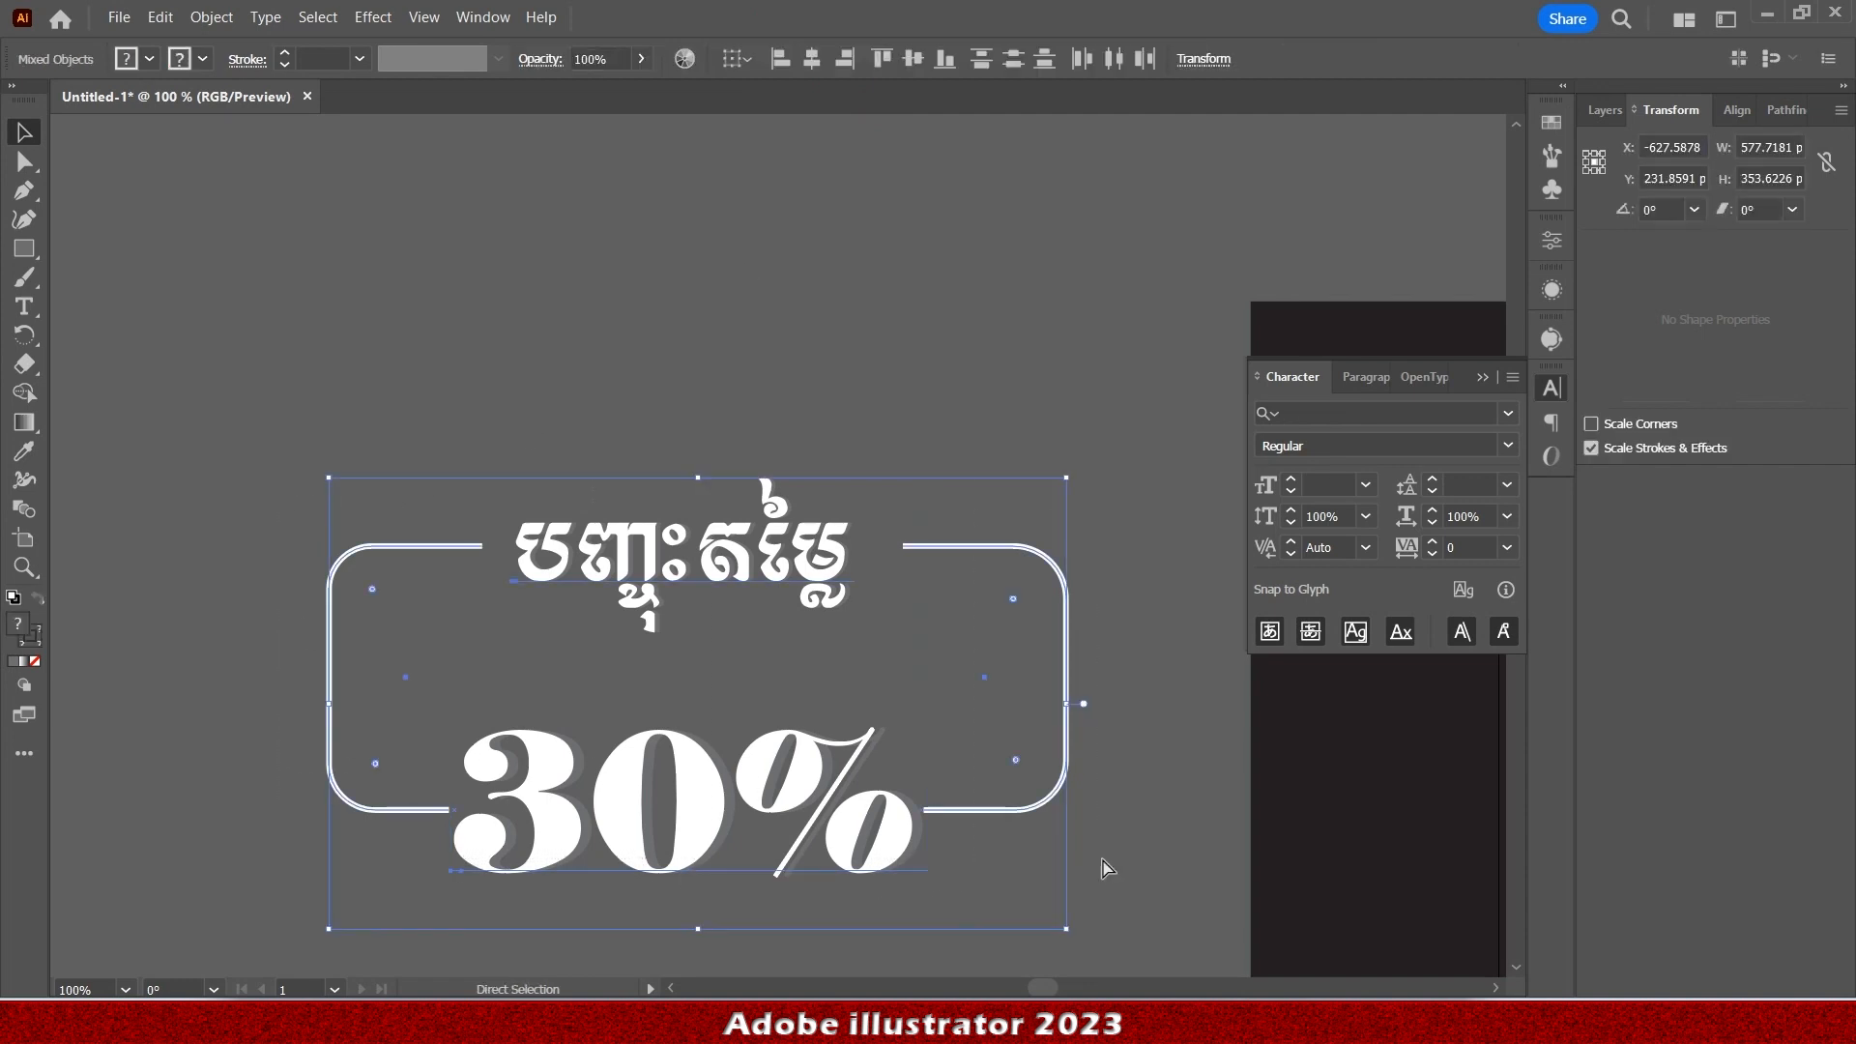
{"action": "key", "text": "v"}
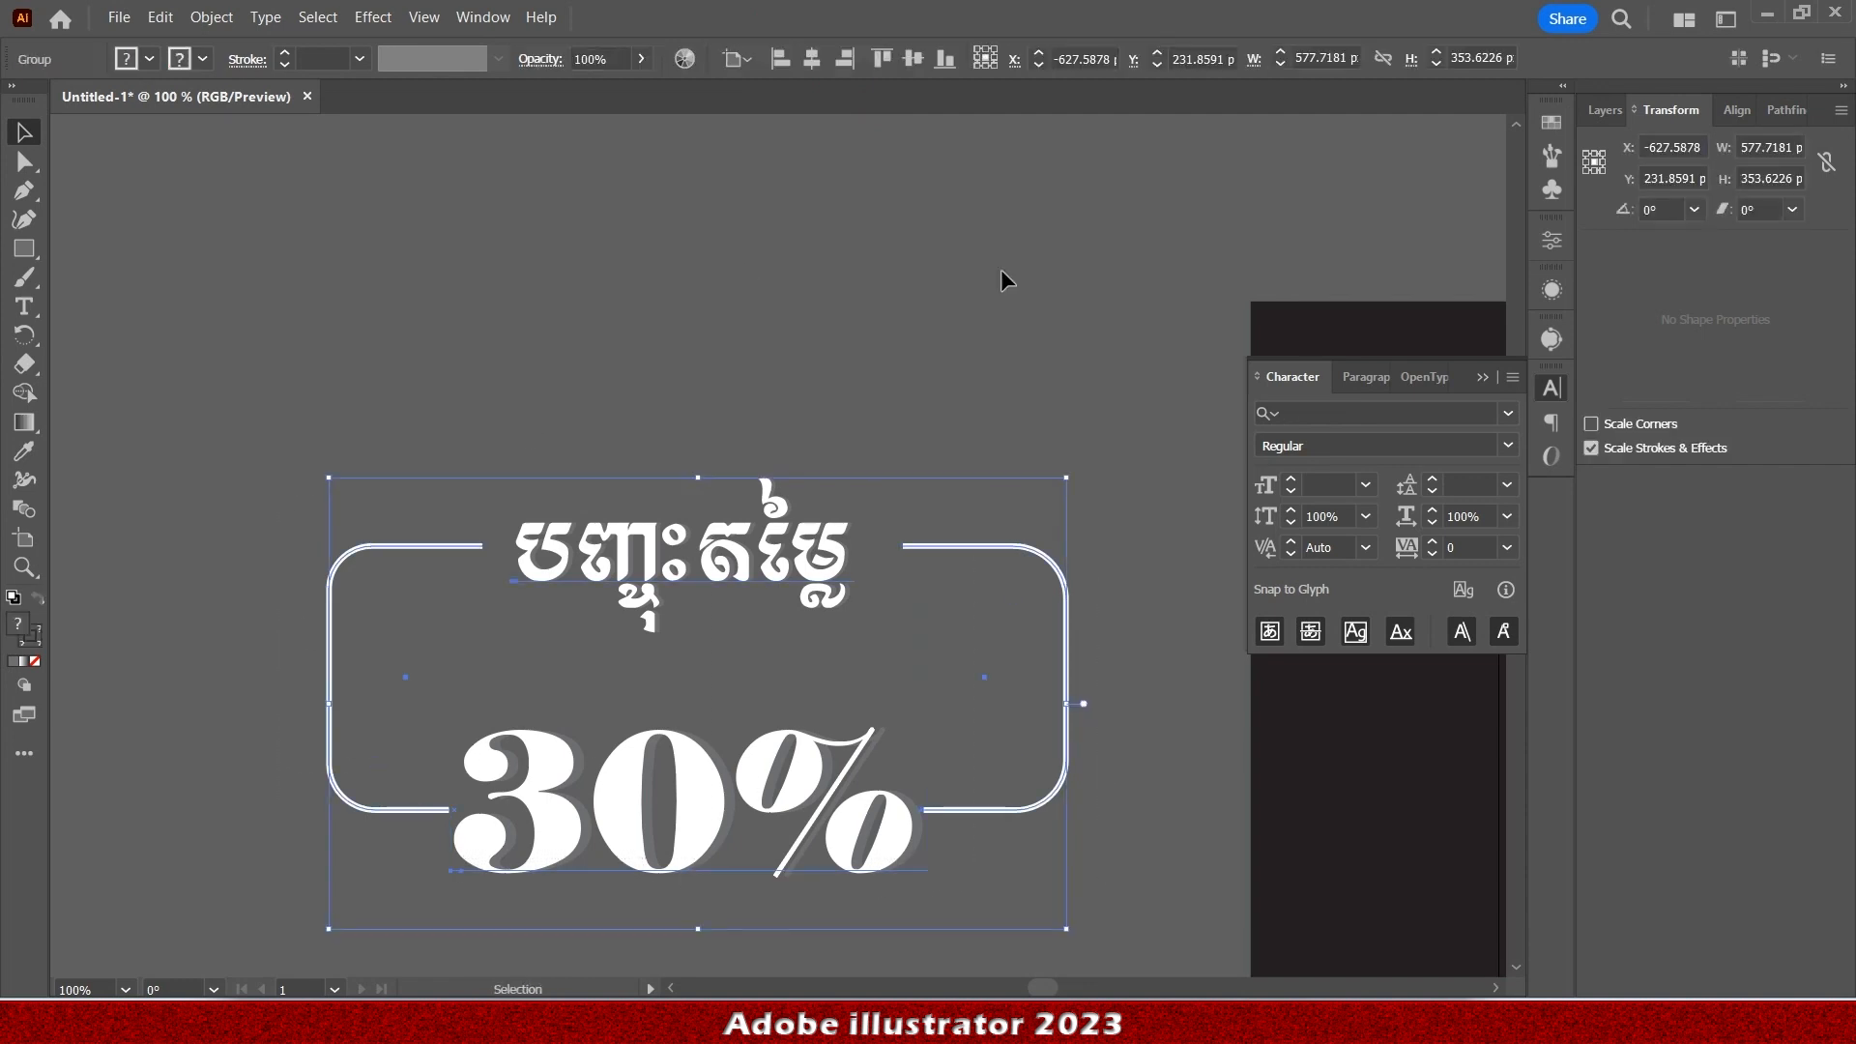
{"action": "left_click", "coordinate": [812, 59]}
{"action": "scroll", "coordinate": [595, 657], "scroll_direction": "down", "scroll_amount": 7}
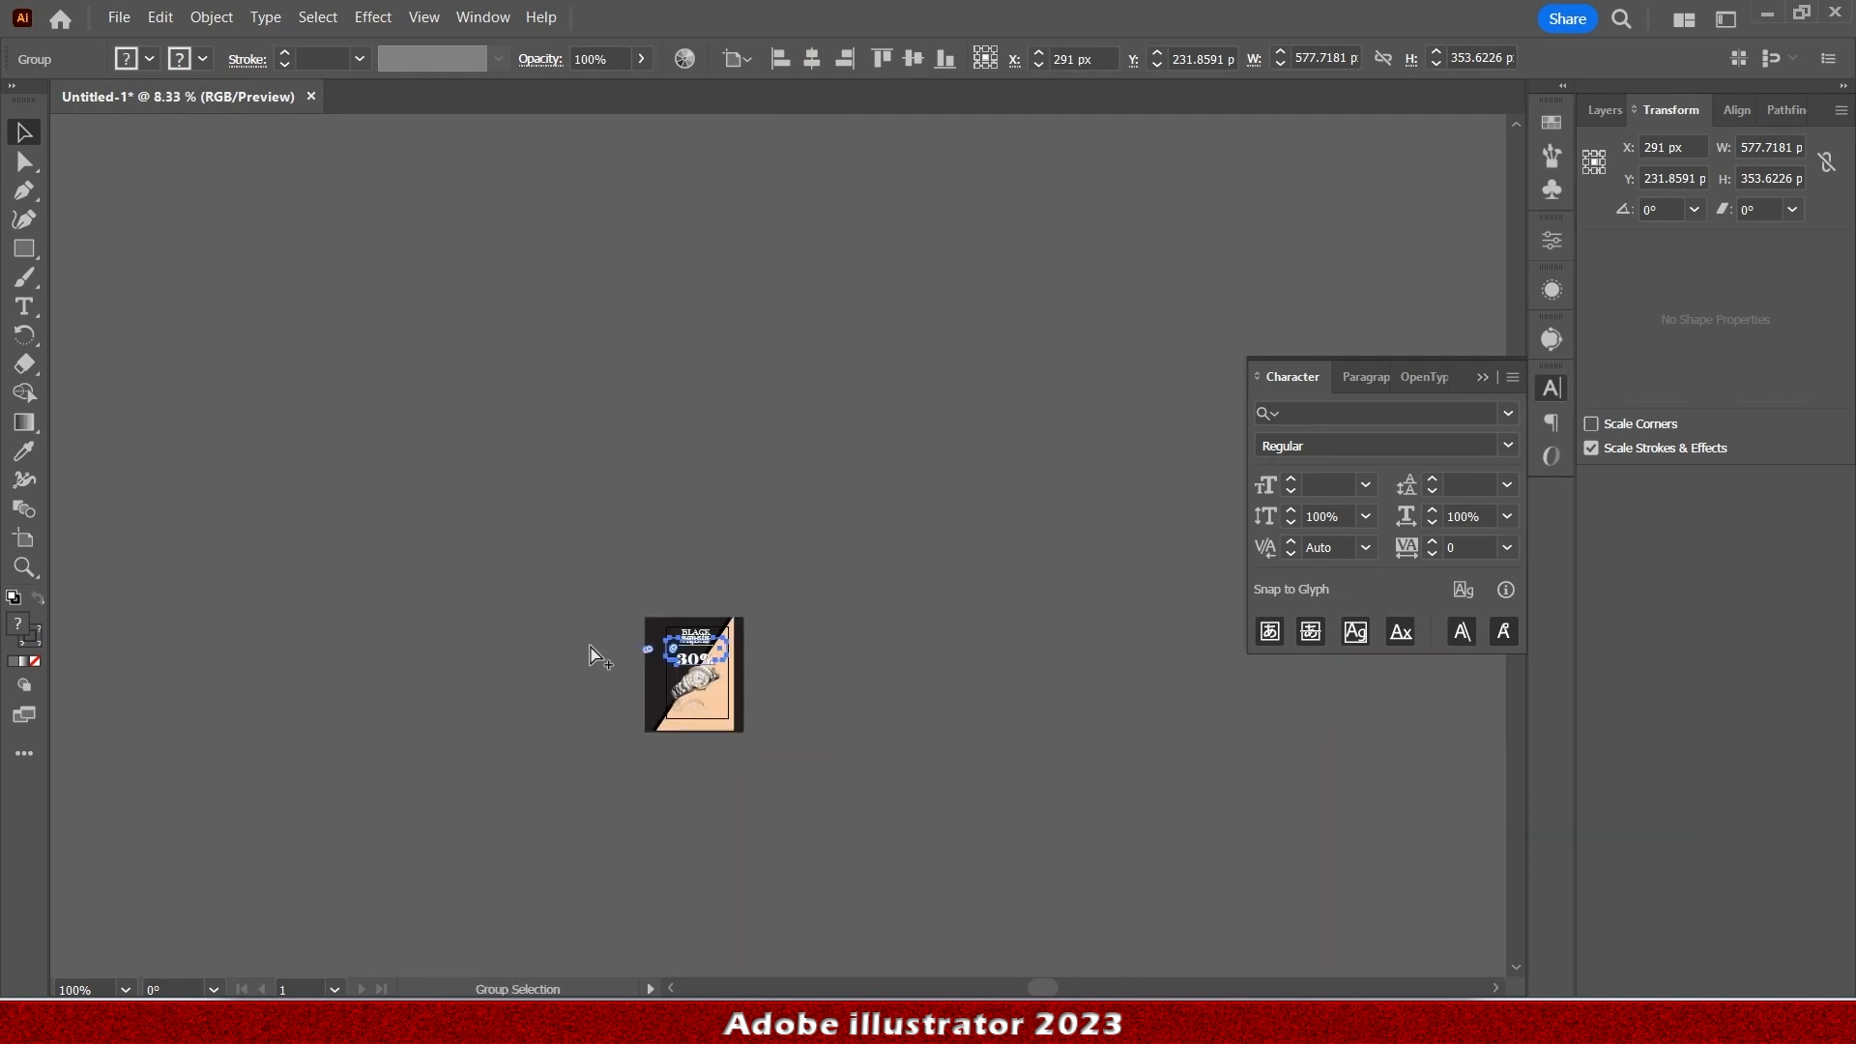
{"action": "scroll", "coordinate": [657, 667], "scroll_direction": "up", "scroll_amount": 6}
Scale the discount group down to about 200 x 123 px and place it just below the line under BLACK FRIDAY.
{"action": "left_click_drag", "start_coordinate": [817, 590], "coordinate": [817, 855]}
{"action": "scroll", "coordinate": [817, 856], "scroll_direction": "down", "scroll_amount": 3}
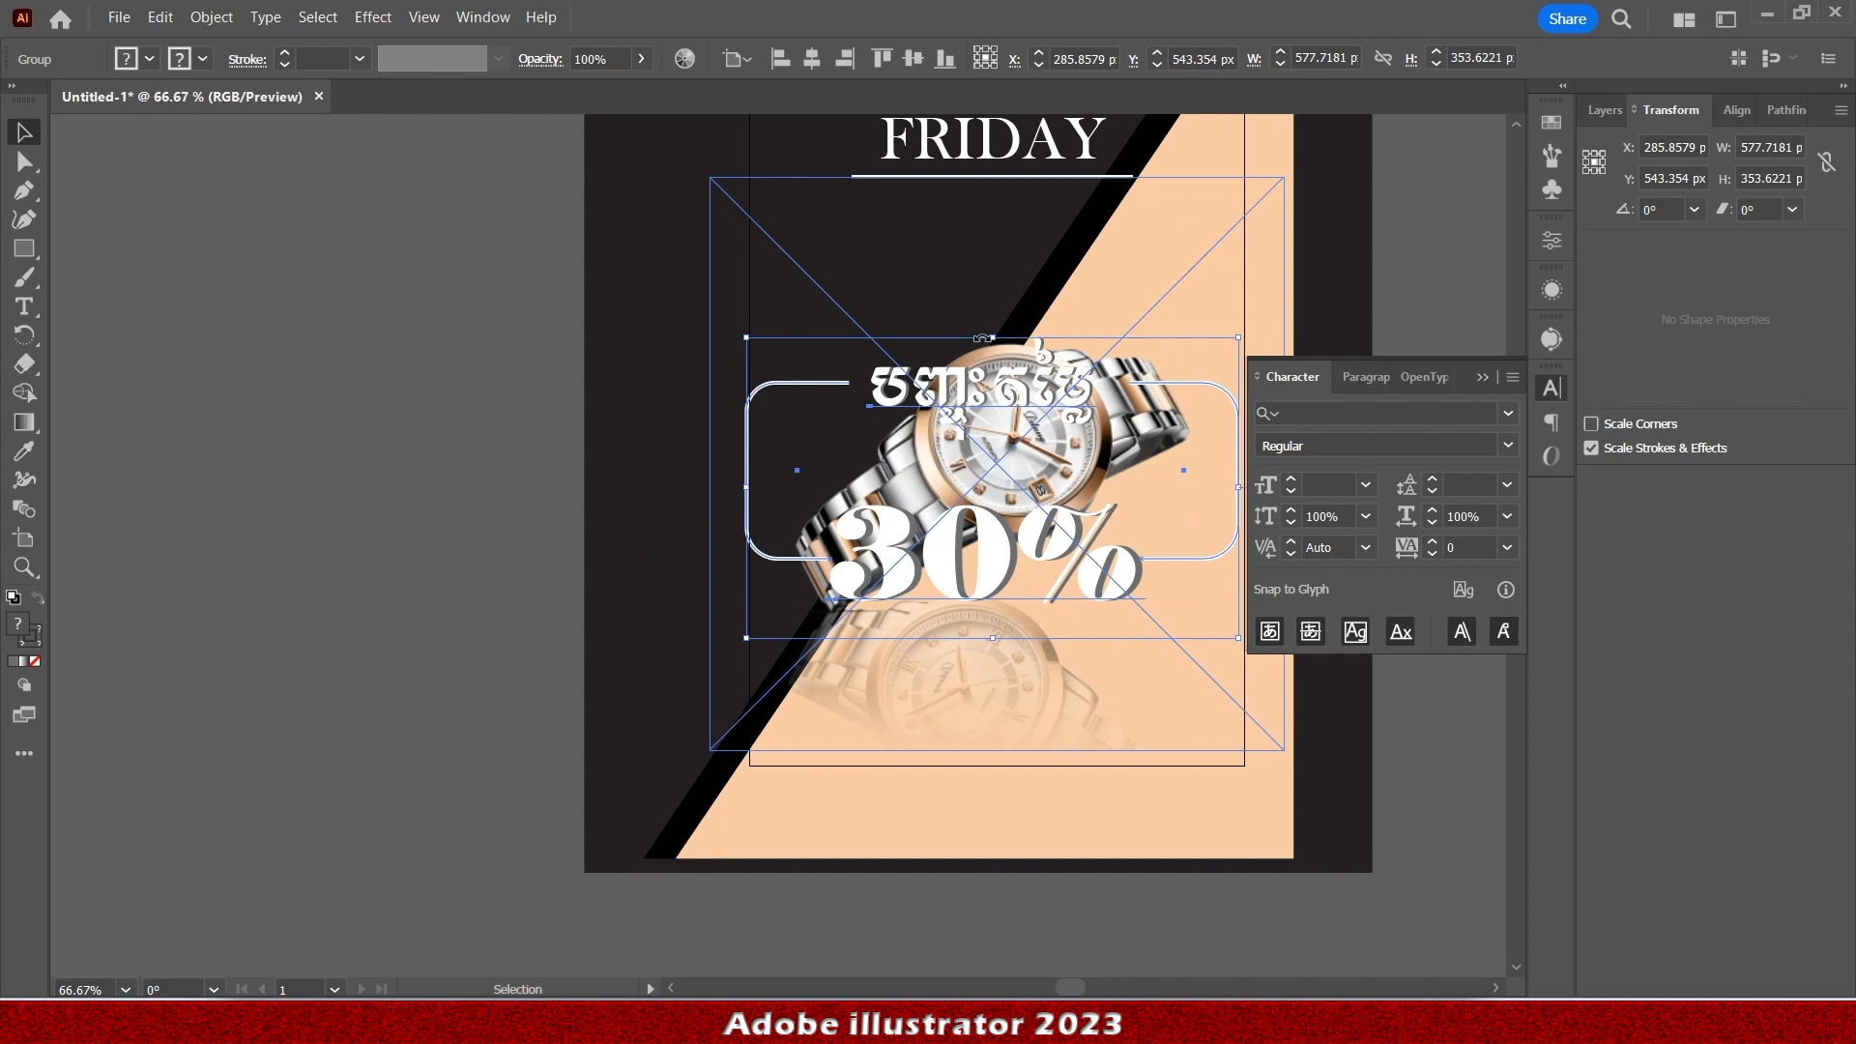
{"action": "left_click_drag", "start_coordinate": [996, 335], "coordinate": [997, 534]}
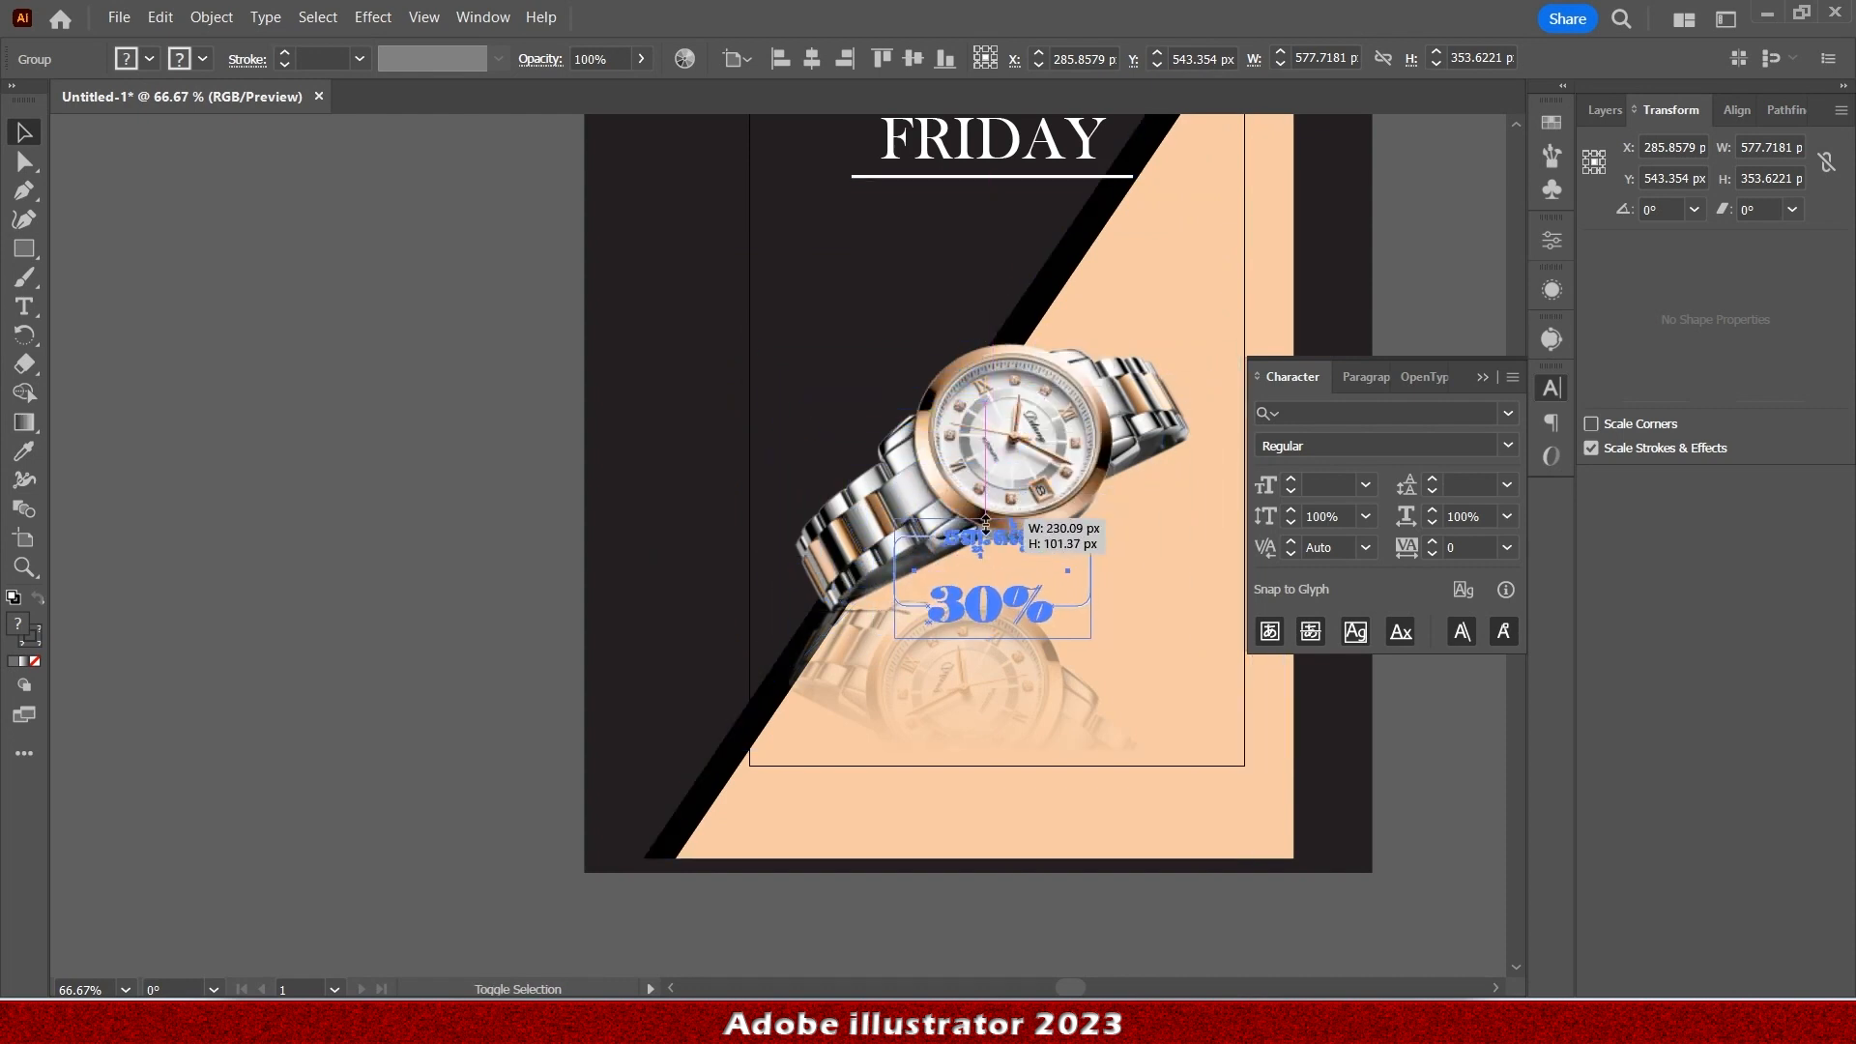
{"action": "left_click_drag", "start_coordinate": [1015, 595], "coordinate": [1015, 250]}
{"action": "left_click_drag", "start_coordinate": [427, 268], "coordinate": [233, 559]}
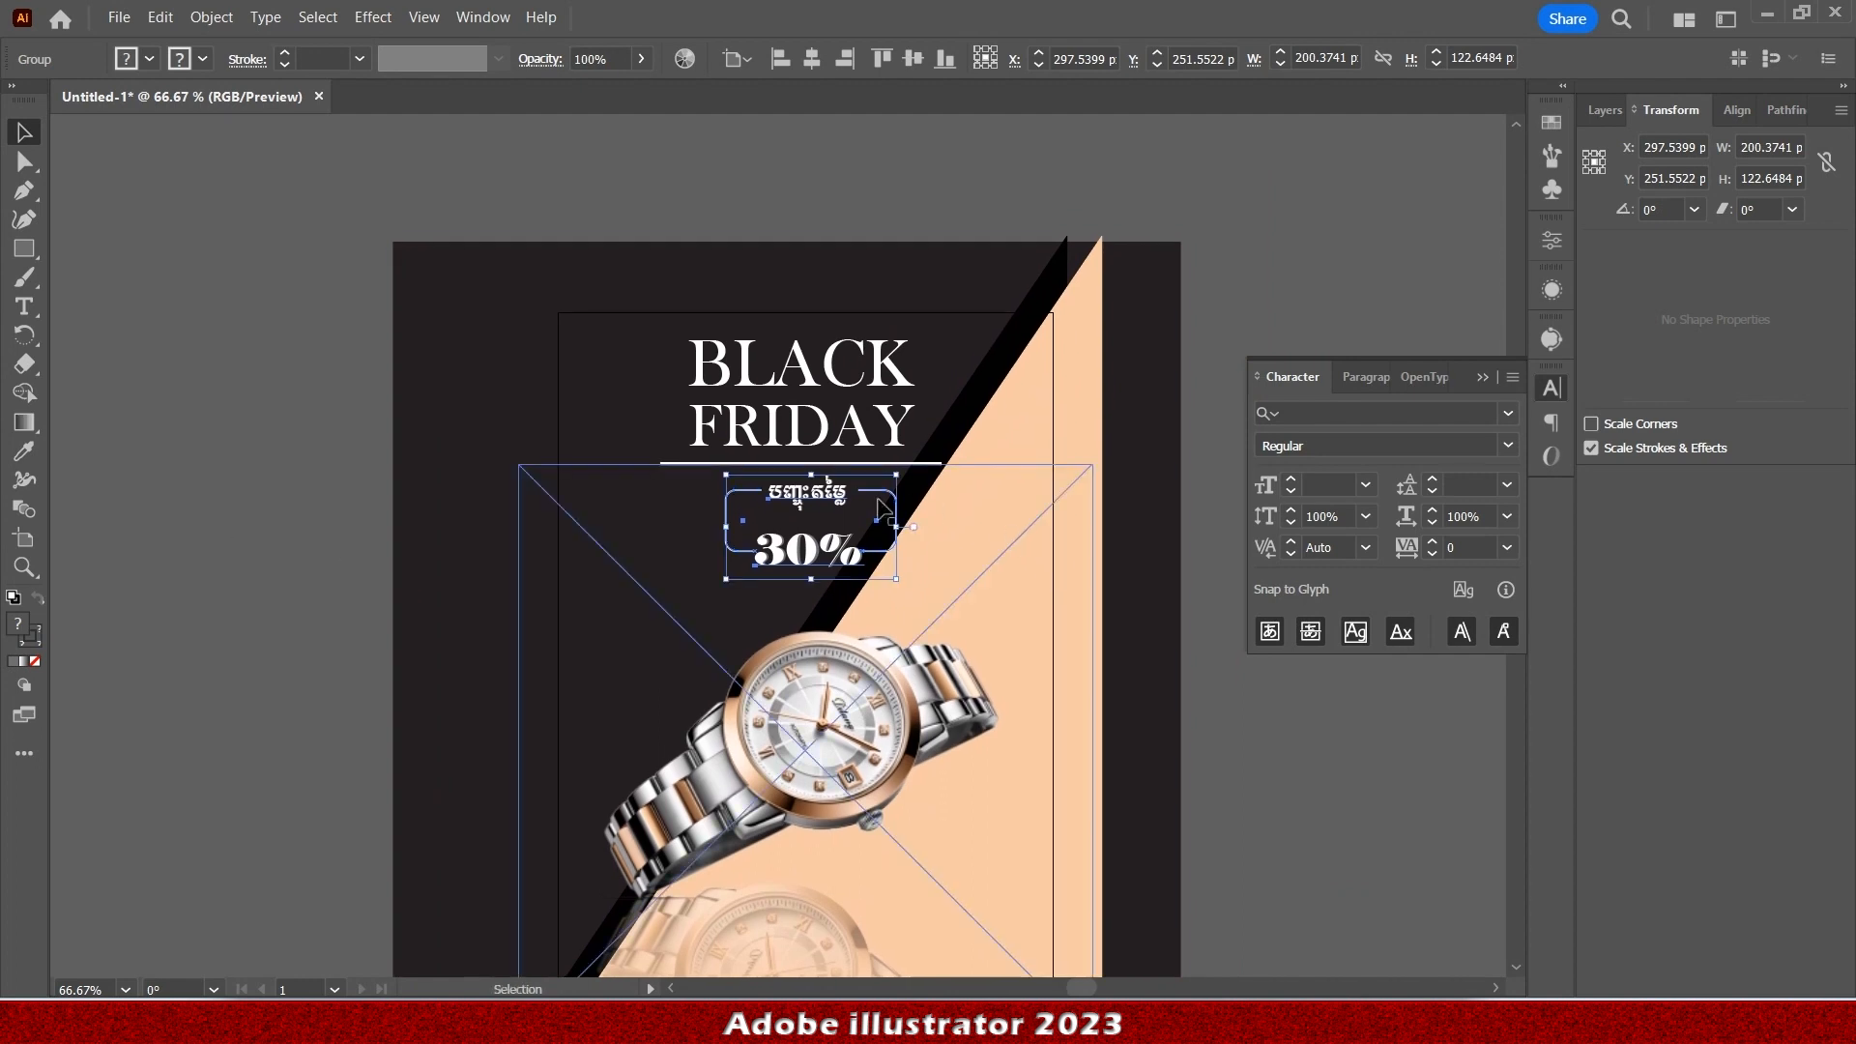
Enlarge the framed discount group to about 292 x 179 px and centre it horizontally on the artboard.
{"action": "left_click_drag", "start_coordinate": [812, 473], "coordinate": [812, 438]}
{"action": "left_click_drag", "start_coordinate": [870, 546], "coordinate": [870, 578]}
{"action": "left_click", "coordinate": [1687, 356]}
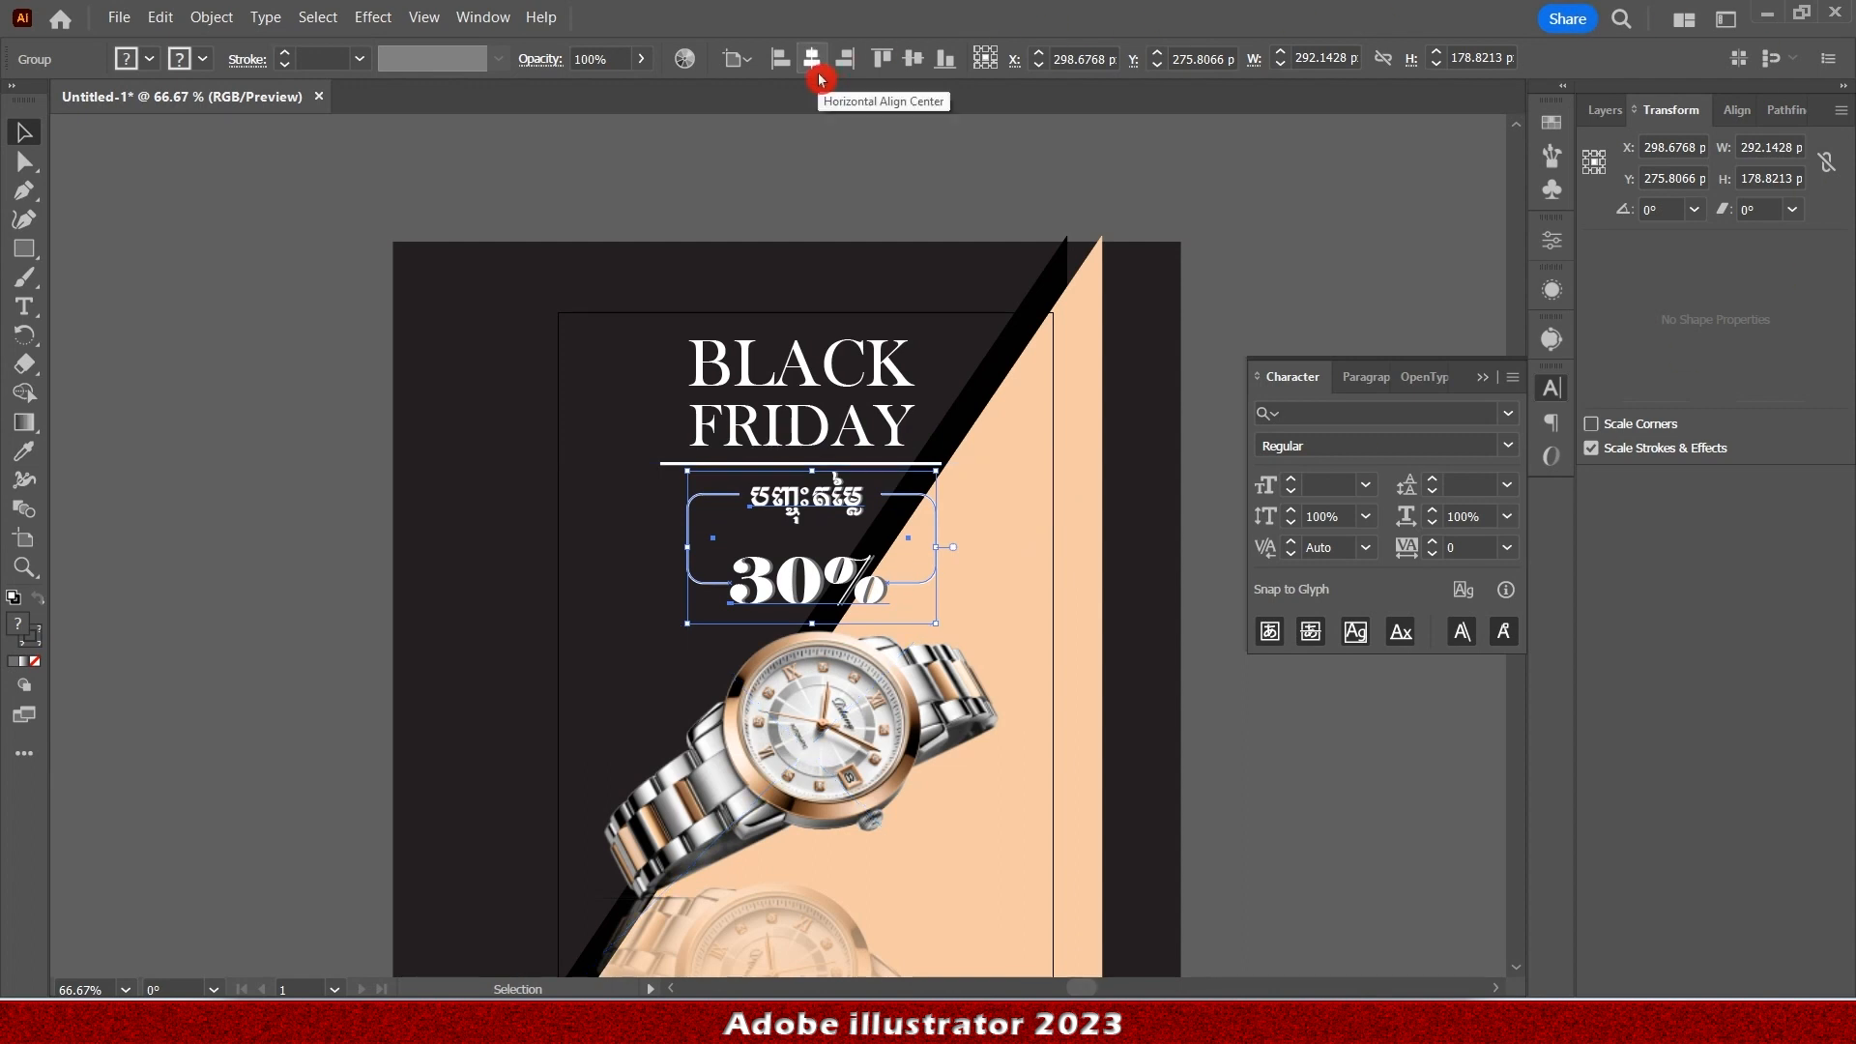
{"action": "left_click", "coordinate": [820, 78]}
{"action": "left_click", "coordinate": [348, 481]}
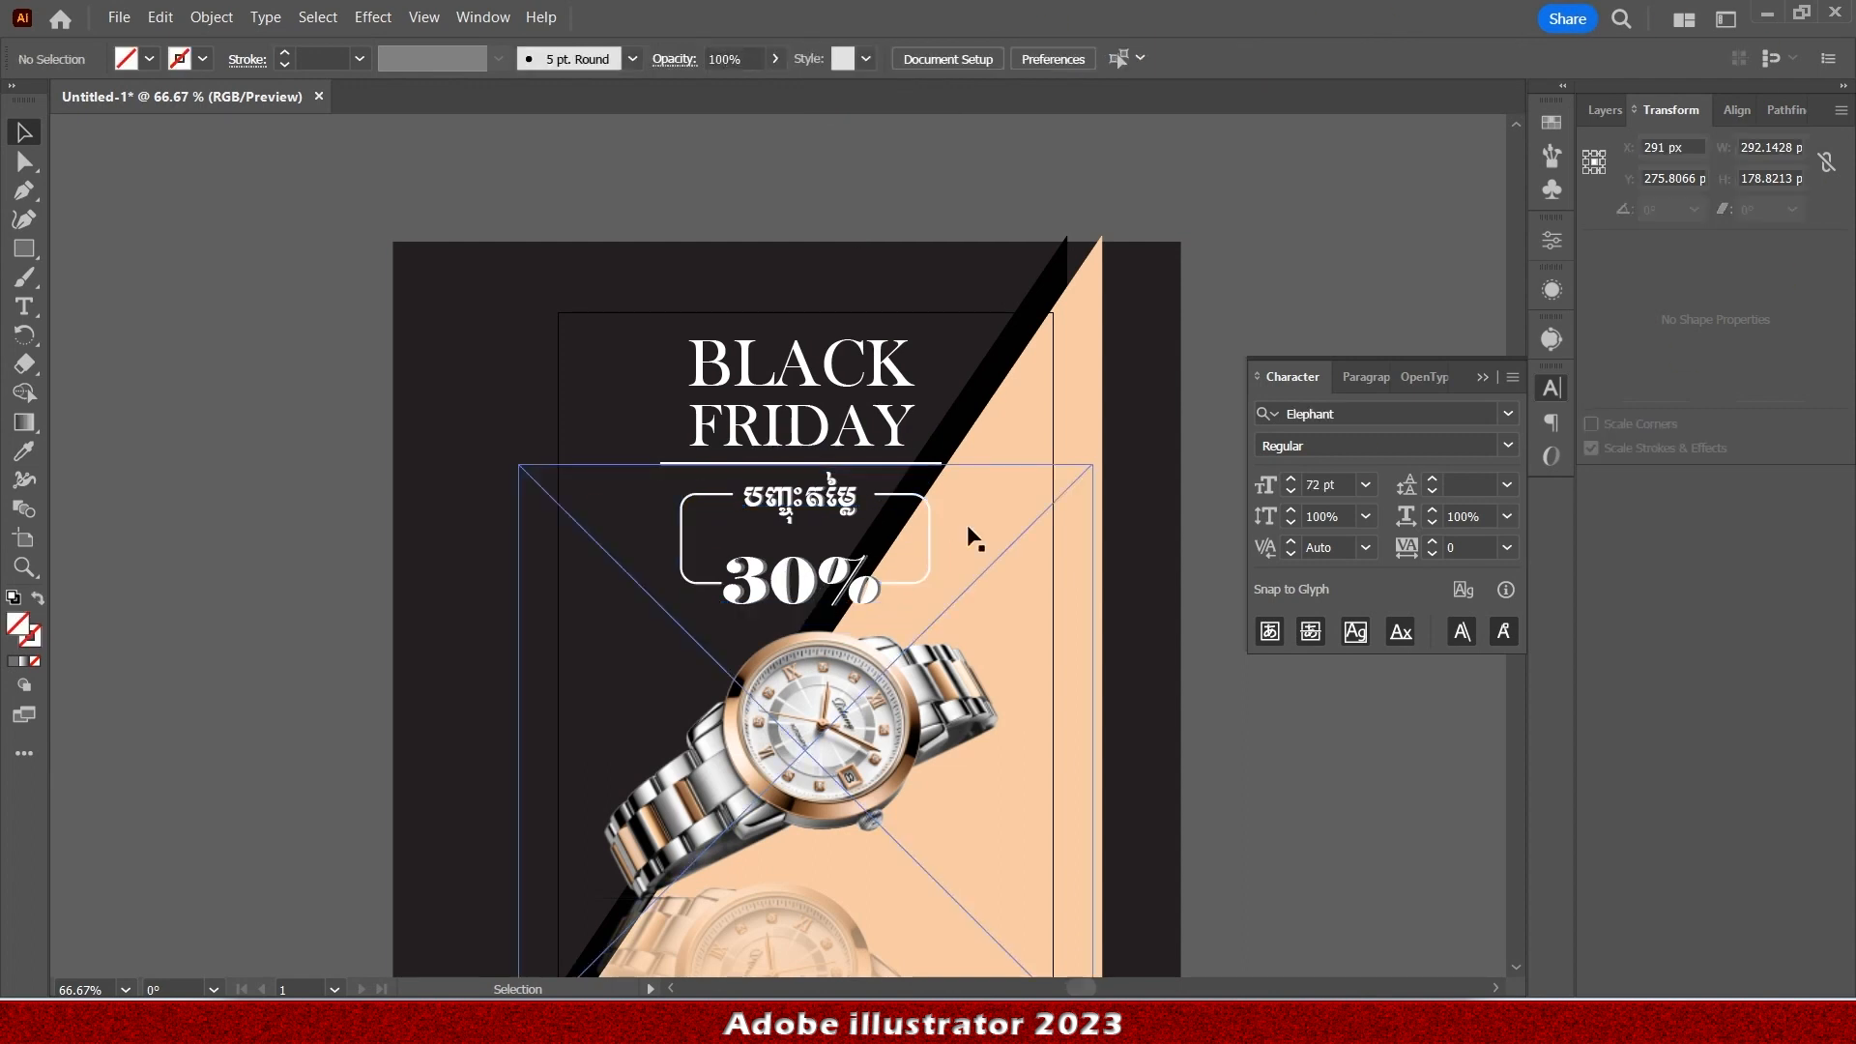
Nudge the framed discount group down by 9 px to widen the gap below the heading line.
{"action": "left_click", "coordinate": [863, 592]}
{"action": "key", "text": "Down"}
{"action": "key", "text": "Down"}
{"action": "key", "text": "Down"}
{"action": "key", "text": "Down"}
{"action": "key", "text": "Down"}
{"action": "key", "text": "Down"}
{"action": "key", "text": "Down"}
{"action": "key", "text": "Down"}
{"action": "key", "text": "Down"}
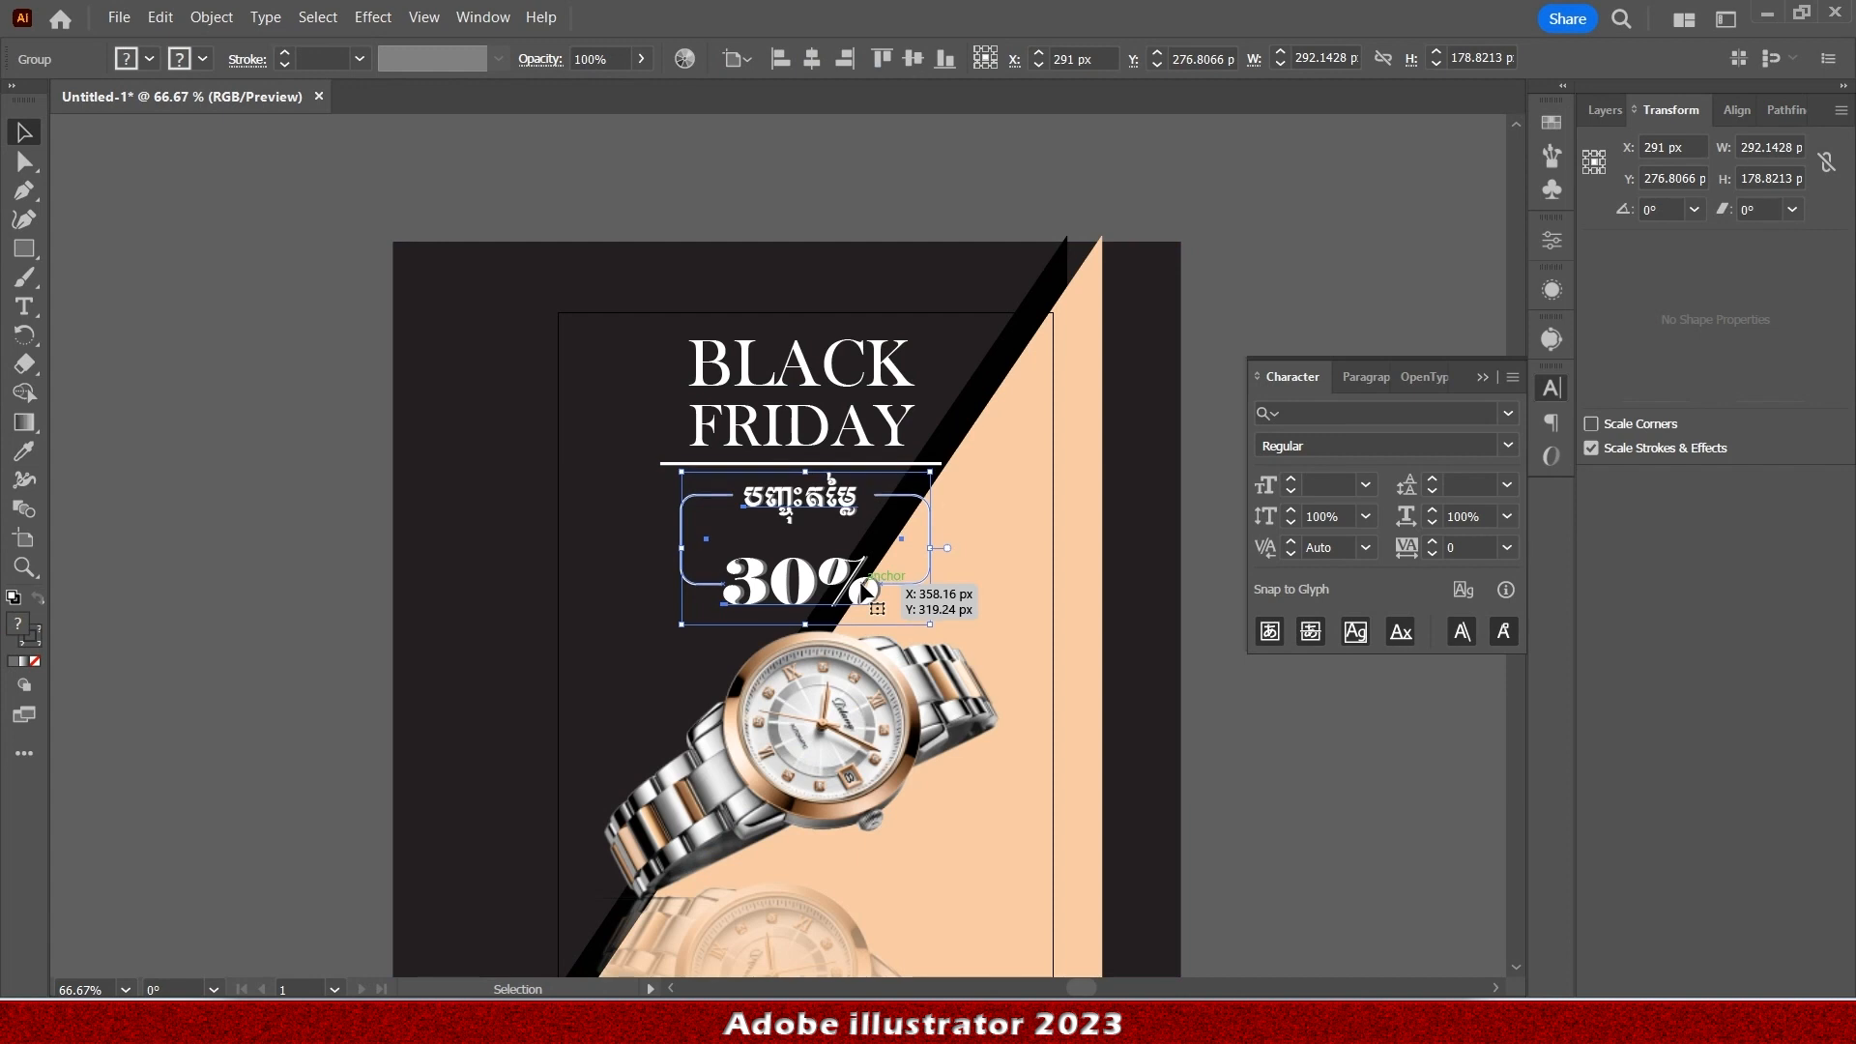
{"action": "left_click", "coordinate": [324, 509]}
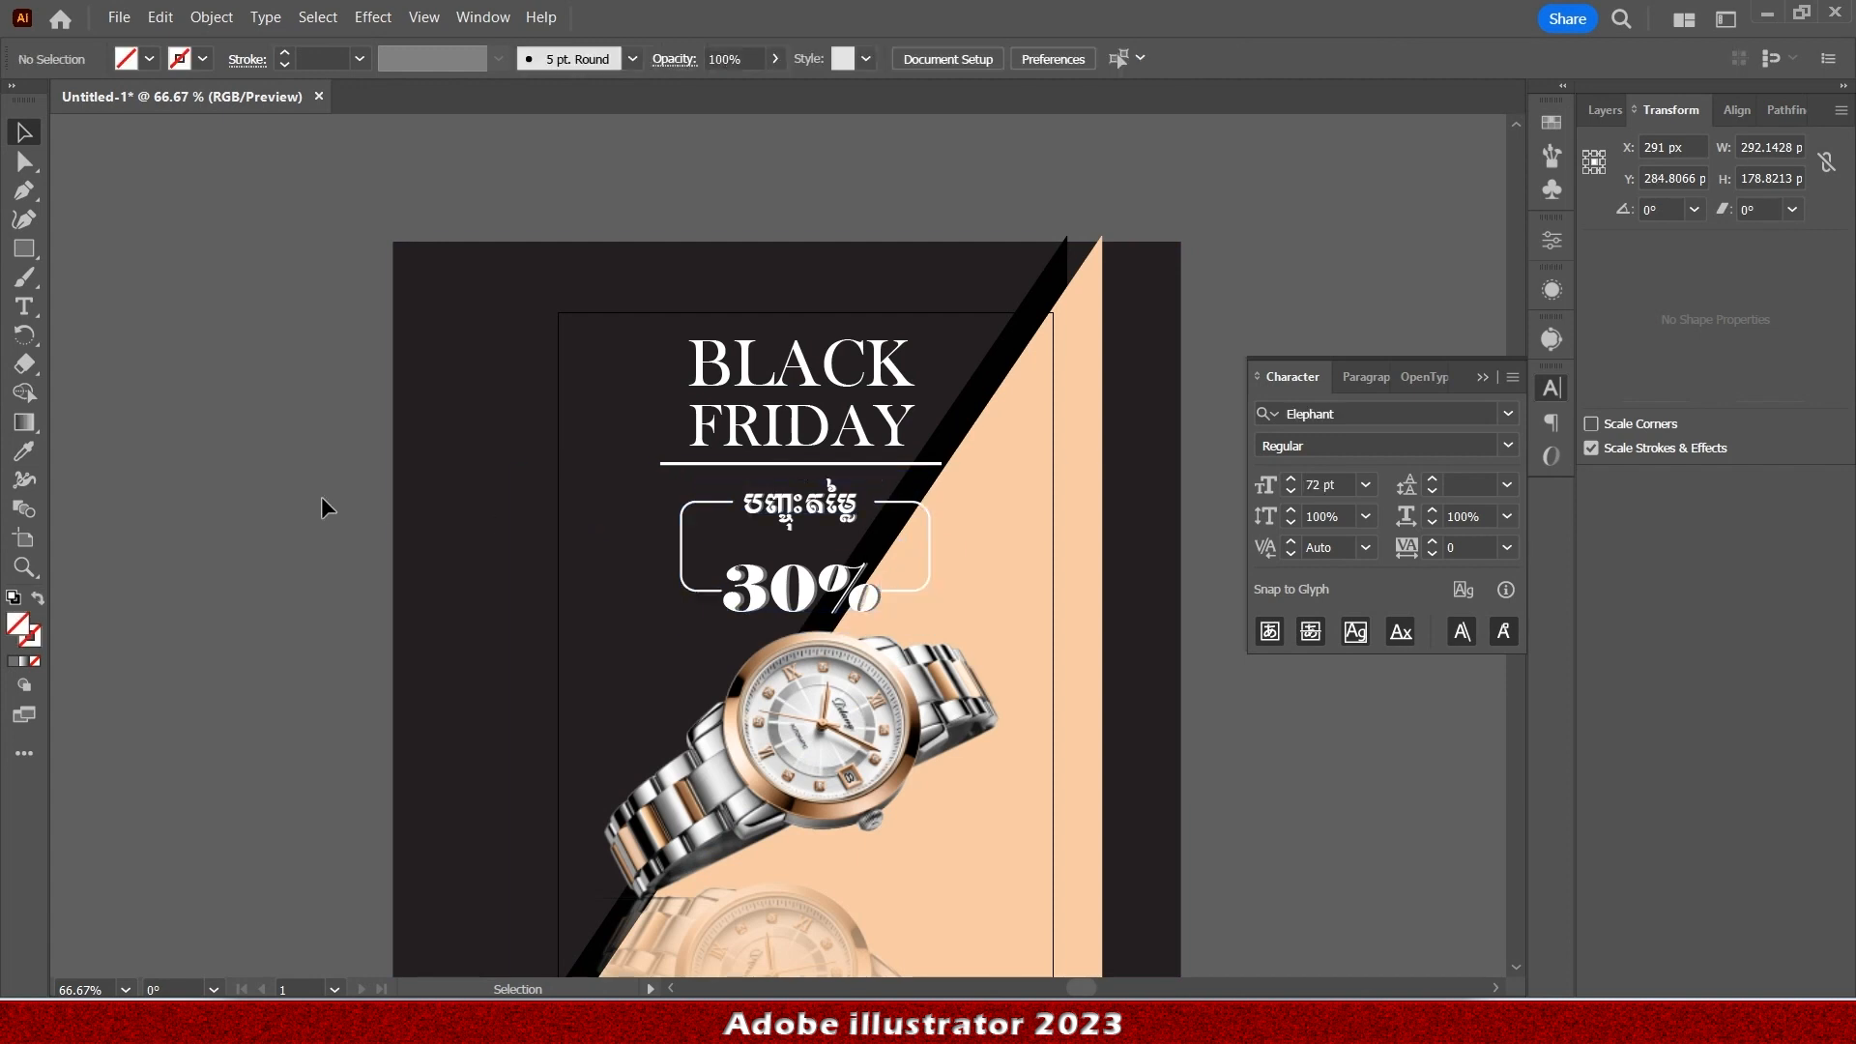
Draw a rectangle about 268 x 121 px on the empty canvas beside the artboard and fill it white.
{"action": "left_click_drag", "start_coordinate": [200, 600], "coordinate": [1295, 640]}
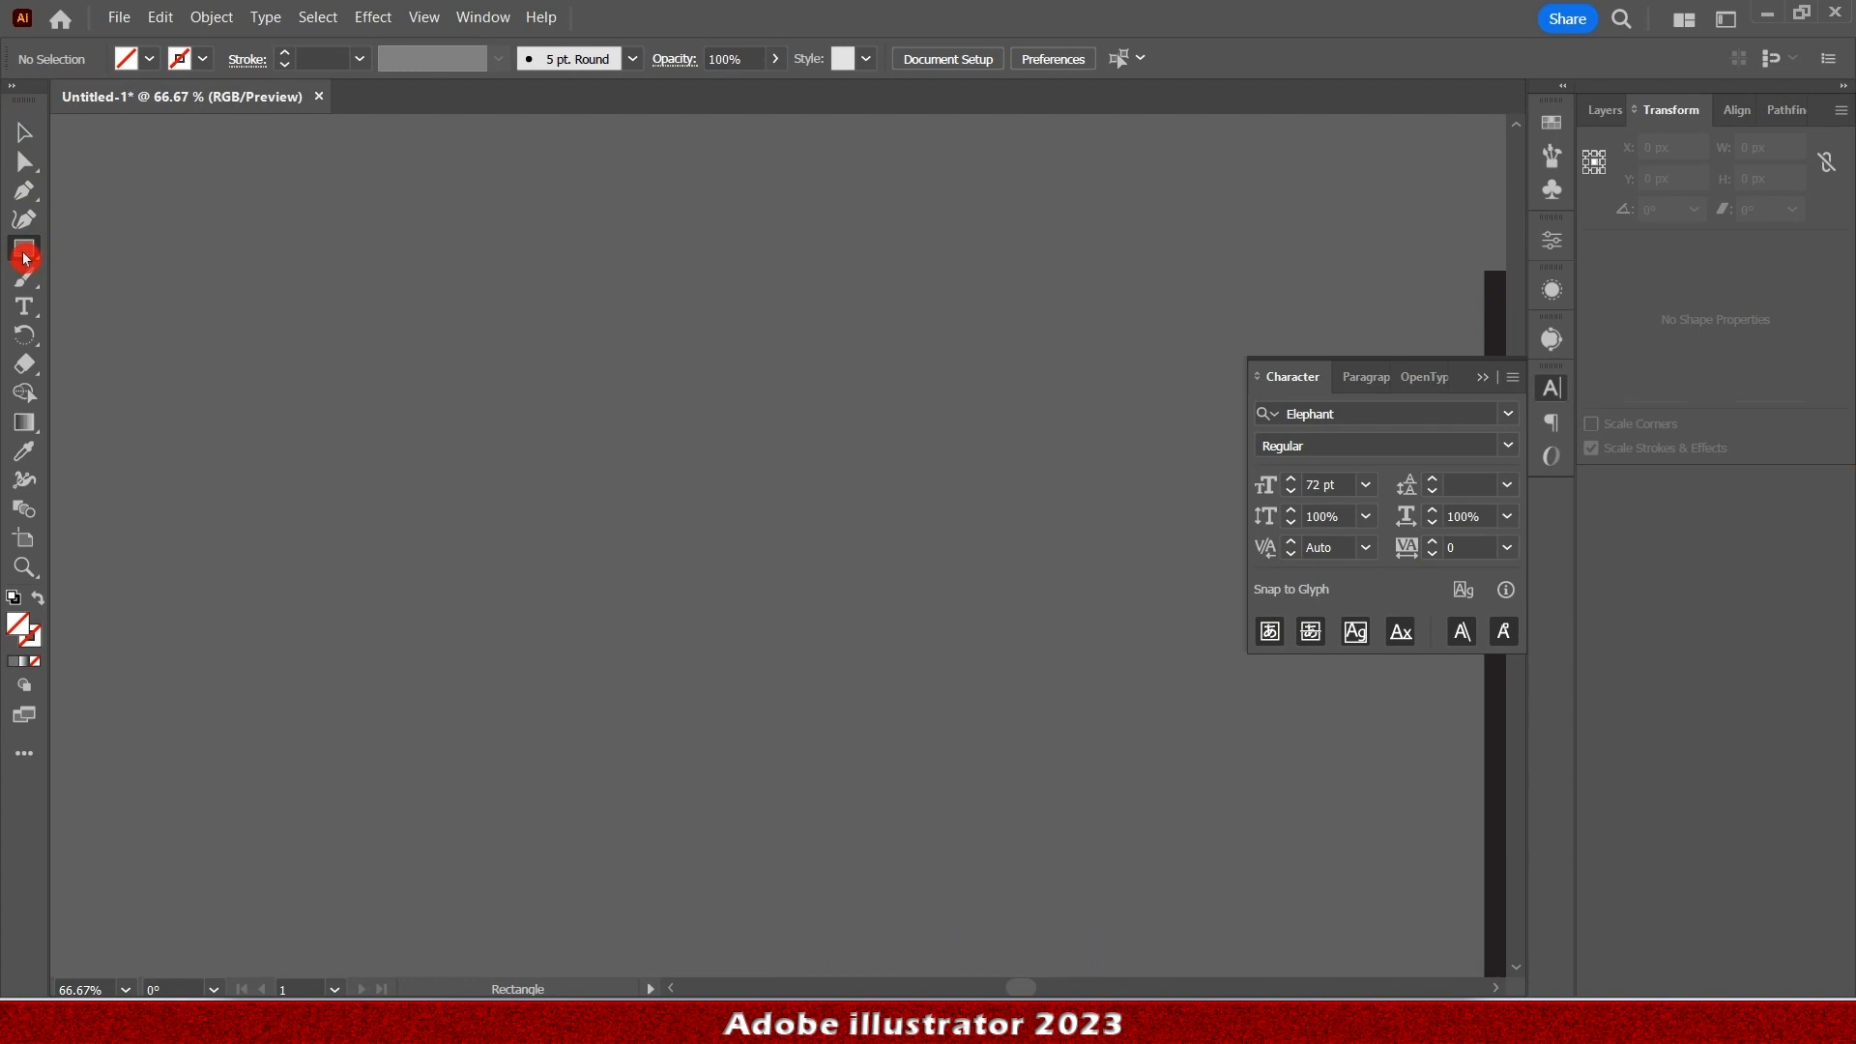
{"action": "mouse_move", "coordinate": [284, 287]}
{"action": "left_mouse_down"}
{"action": "mouse_move", "coordinate": [317, 397]}
{"action": "mouse_move", "coordinate": [455, 374]}
{"action": "mouse_move", "coordinate": [513, 388]}
{"action": "left_mouse_up"}
{"action": "left_click", "coordinate": [193, 61]}
{"action": "left_click", "coordinate": [152, 62]}
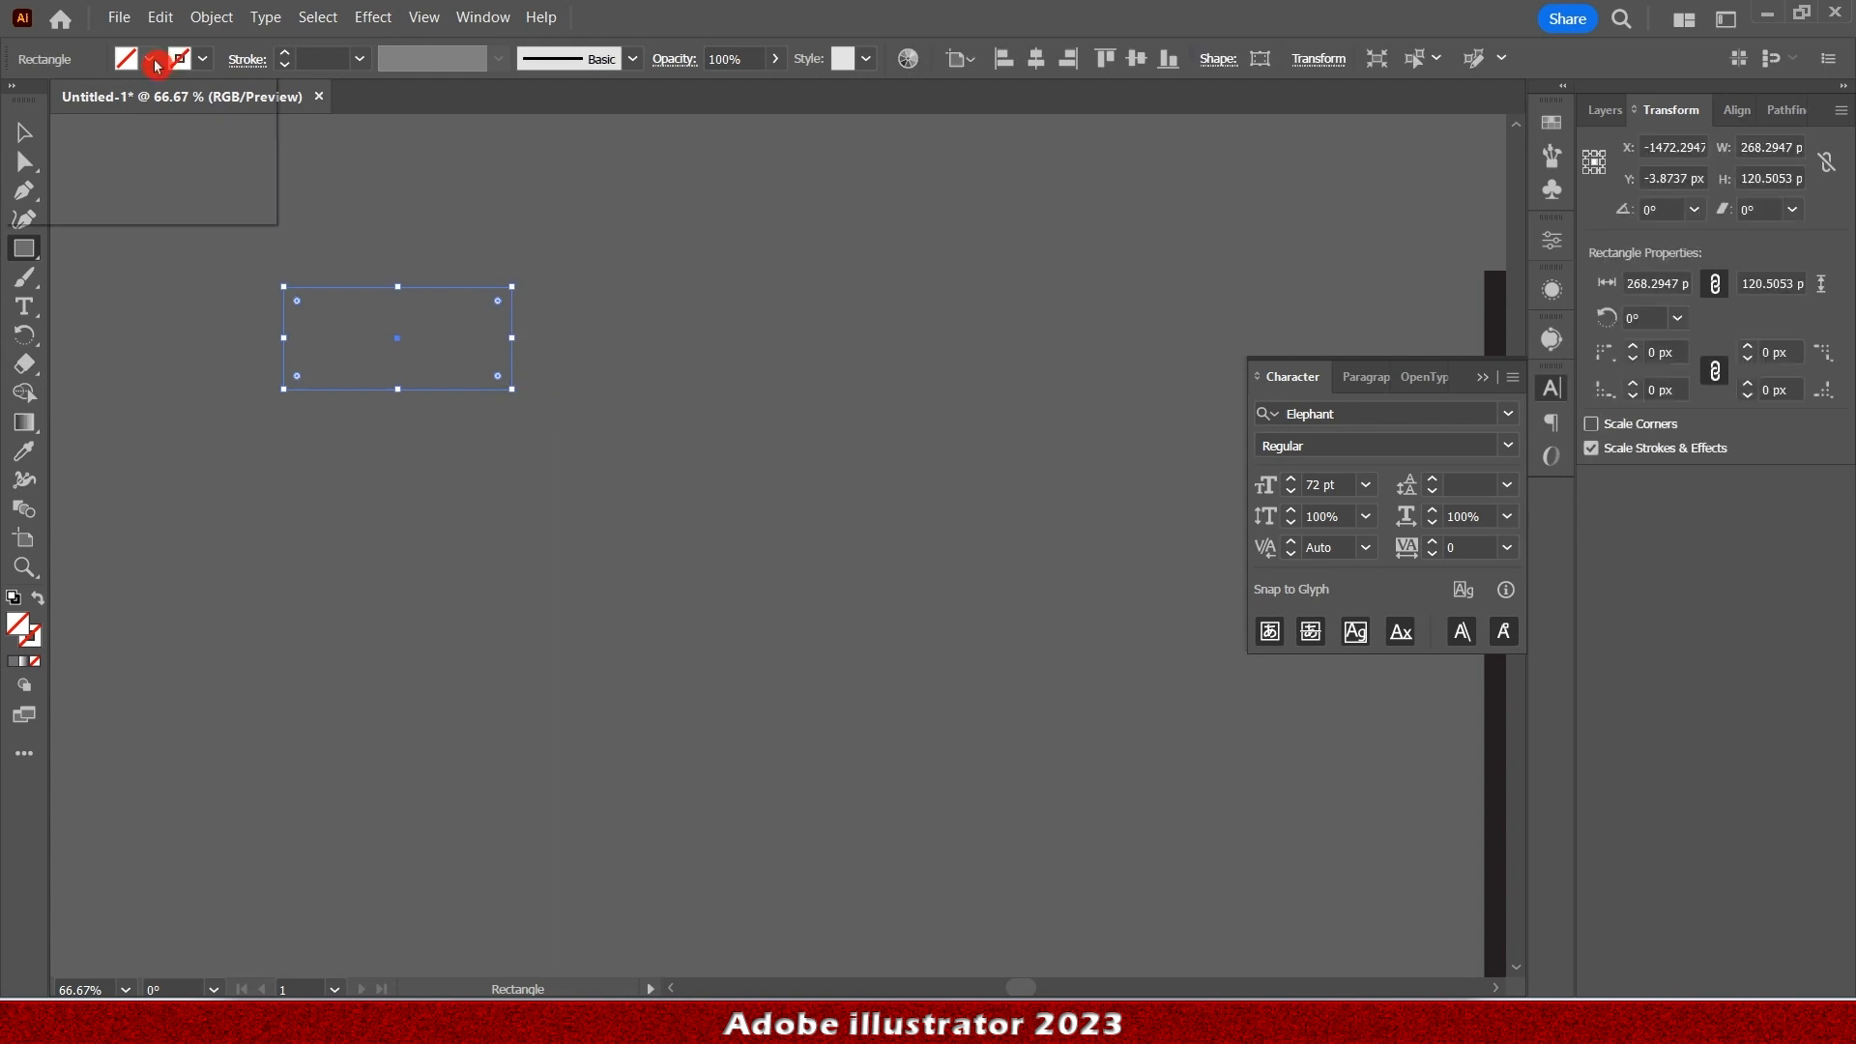
{"action": "left_click", "coordinate": [50, 100]}
Give the white rectangle a black stroke 4 pt wide.
{"action": "left_click", "coordinate": [202, 61]}
{"action": "left_click", "coordinate": [204, 62]}
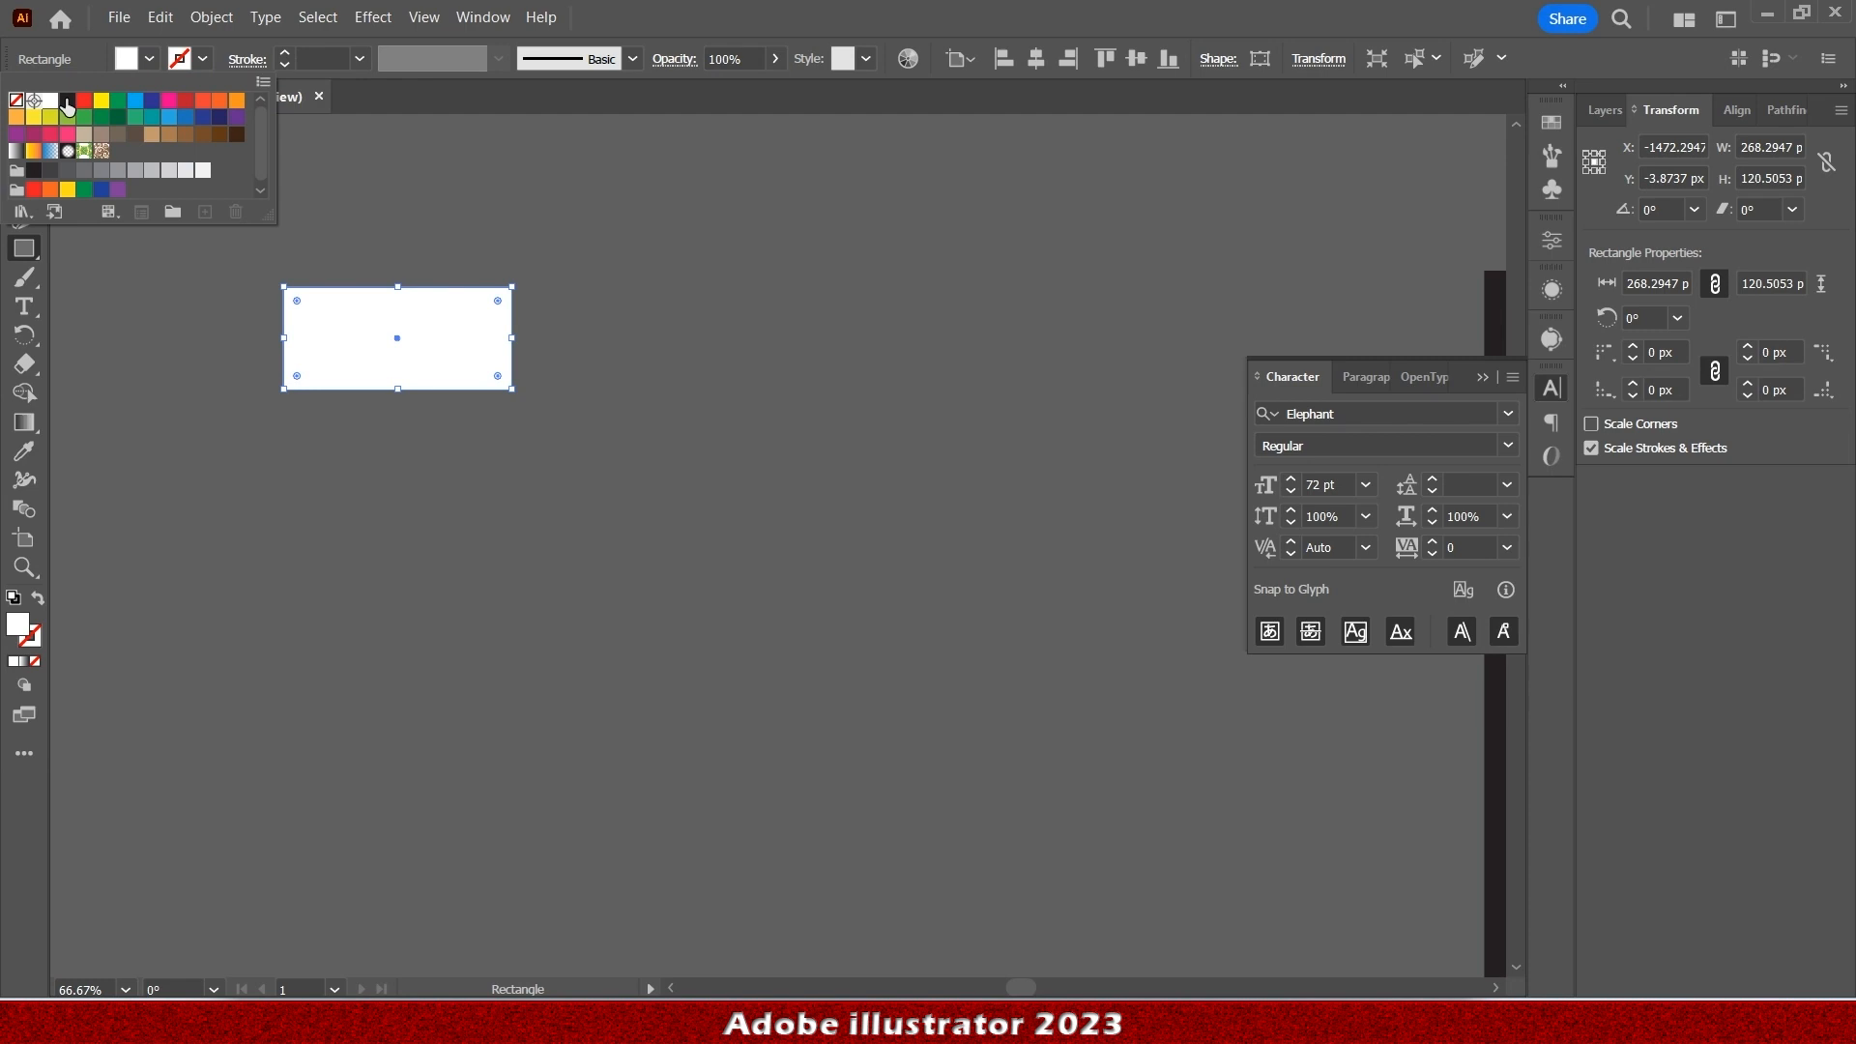
{"action": "left_click", "coordinate": [67, 101]}
{"action": "left_click", "coordinate": [202, 59]}
{"action": "left_click", "coordinate": [285, 51]}
{"action": "left_click", "coordinate": [288, 53]}
{"action": "left_click", "coordinate": [286, 53]}
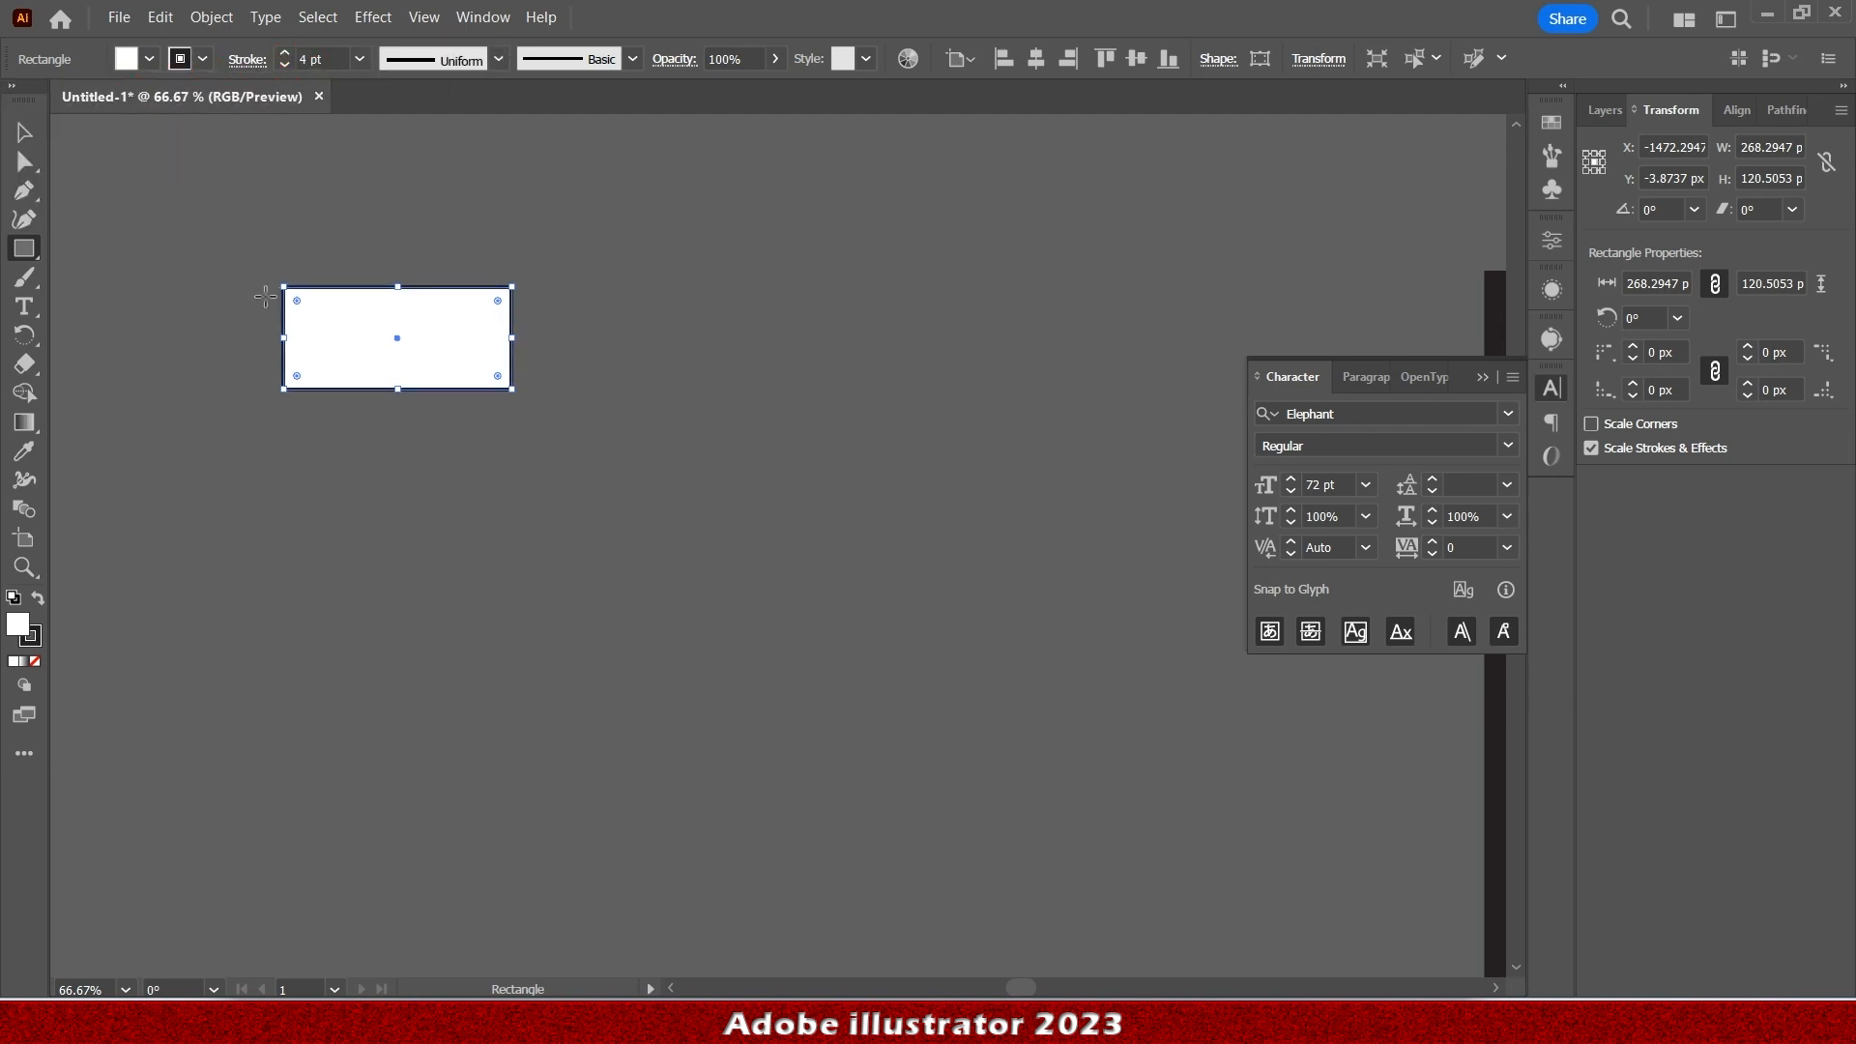
Round each of the white rectangle's four corners to a radius of about 23 to 28 px.
{"action": "left_click_drag", "start_coordinate": [295, 299], "coordinate": [305, 309]}
{"action": "left_click_drag", "start_coordinate": [299, 377], "coordinate": [309, 371]}
{"action": "left_click_drag", "start_coordinate": [499, 302], "coordinate": [493, 312]}
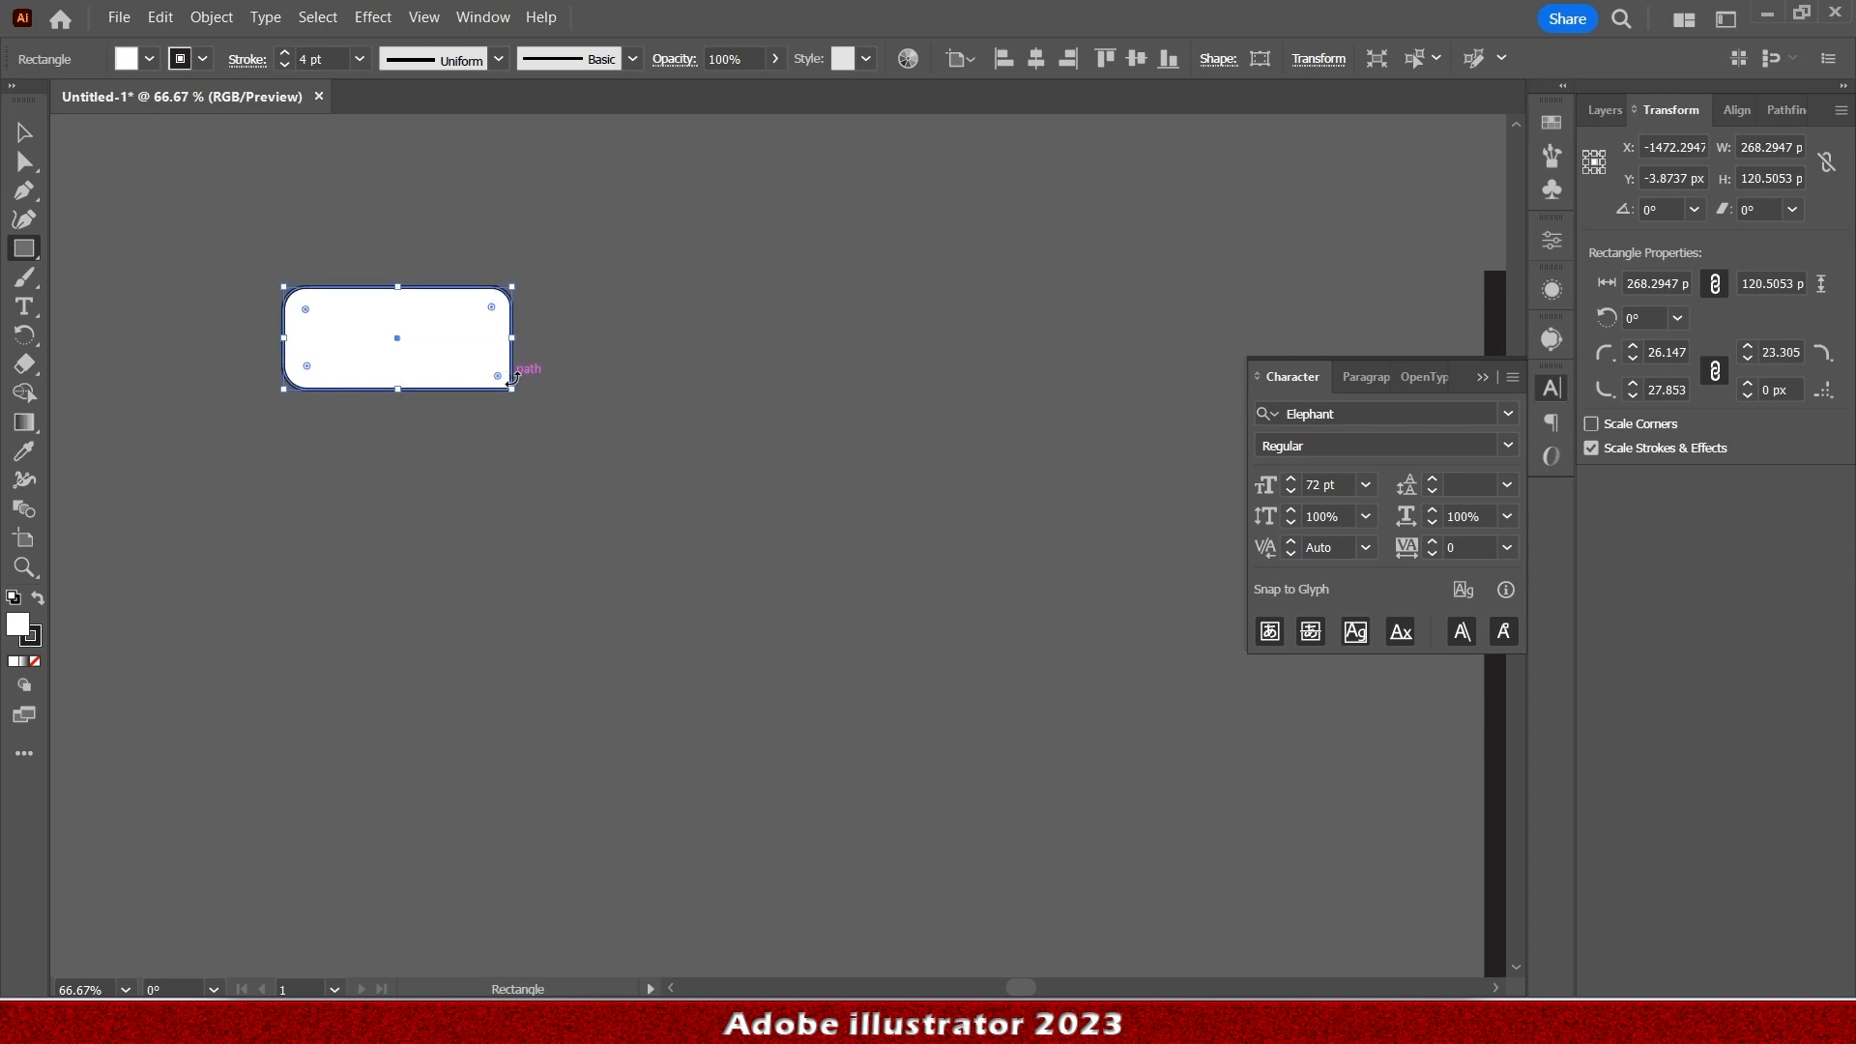
{"action": "left_click_drag", "start_coordinate": [499, 377], "coordinate": [487, 377]}
{"action": "left_click", "coordinate": [677, 339]}
{"action": "left_click", "coordinate": [1010, 568]}
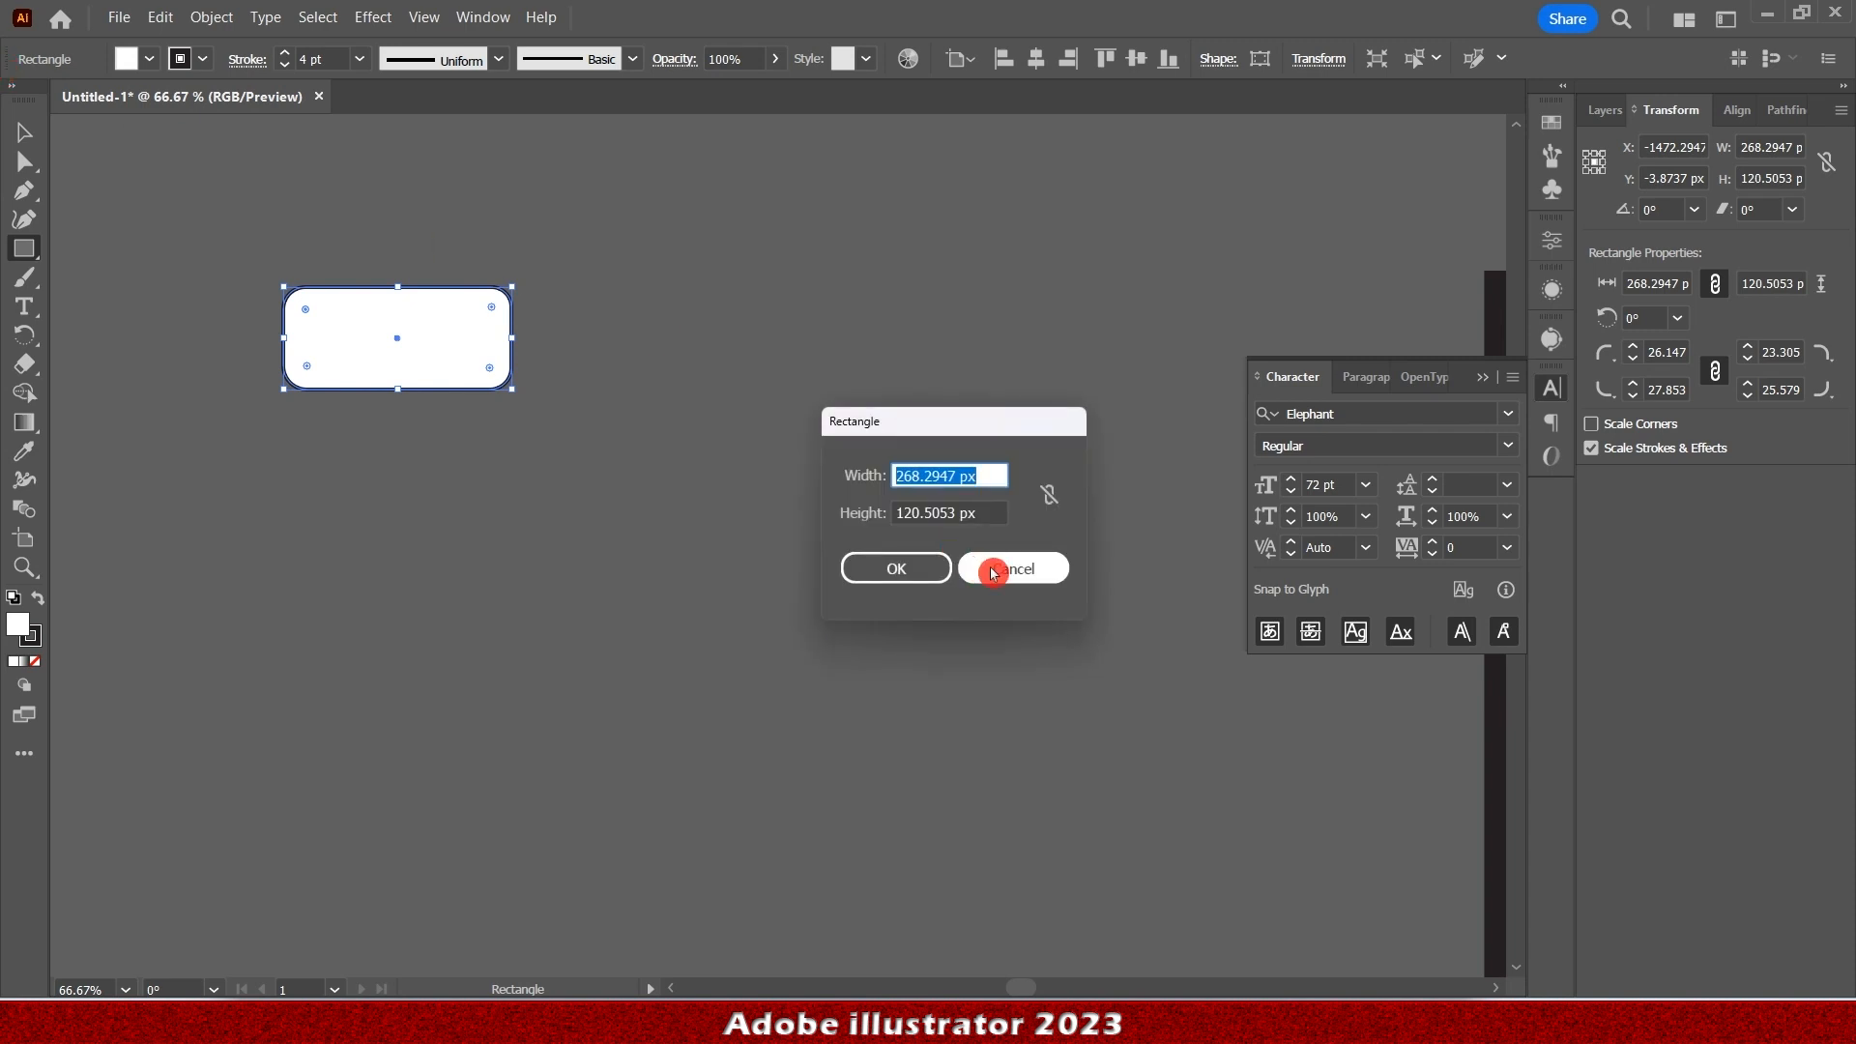
{"action": "left_click", "coordinate": [24, 133]}
{"action": "left_click", "coordinate": [785, 286]}
Add the text "SHOP NOW" in 72 pt Elephant on the empty canvas below the rounded rectangle.
{"action": "left_click_drag", "start_coordinate": [315, 392], "coordinate": [611, 413]}
{"action": "scroll", "coordinate": [705, 453], "scroll_direction": "down", "scroll_amount": 3}
{"action": "scroll", "coordinate": [710, 450], "scroll_direction": "down", "scroll_amount": 6}
{"action": "scroll", "coordinate": [808, 417], "scroll_direction": "up", "scroll_amount": 3}
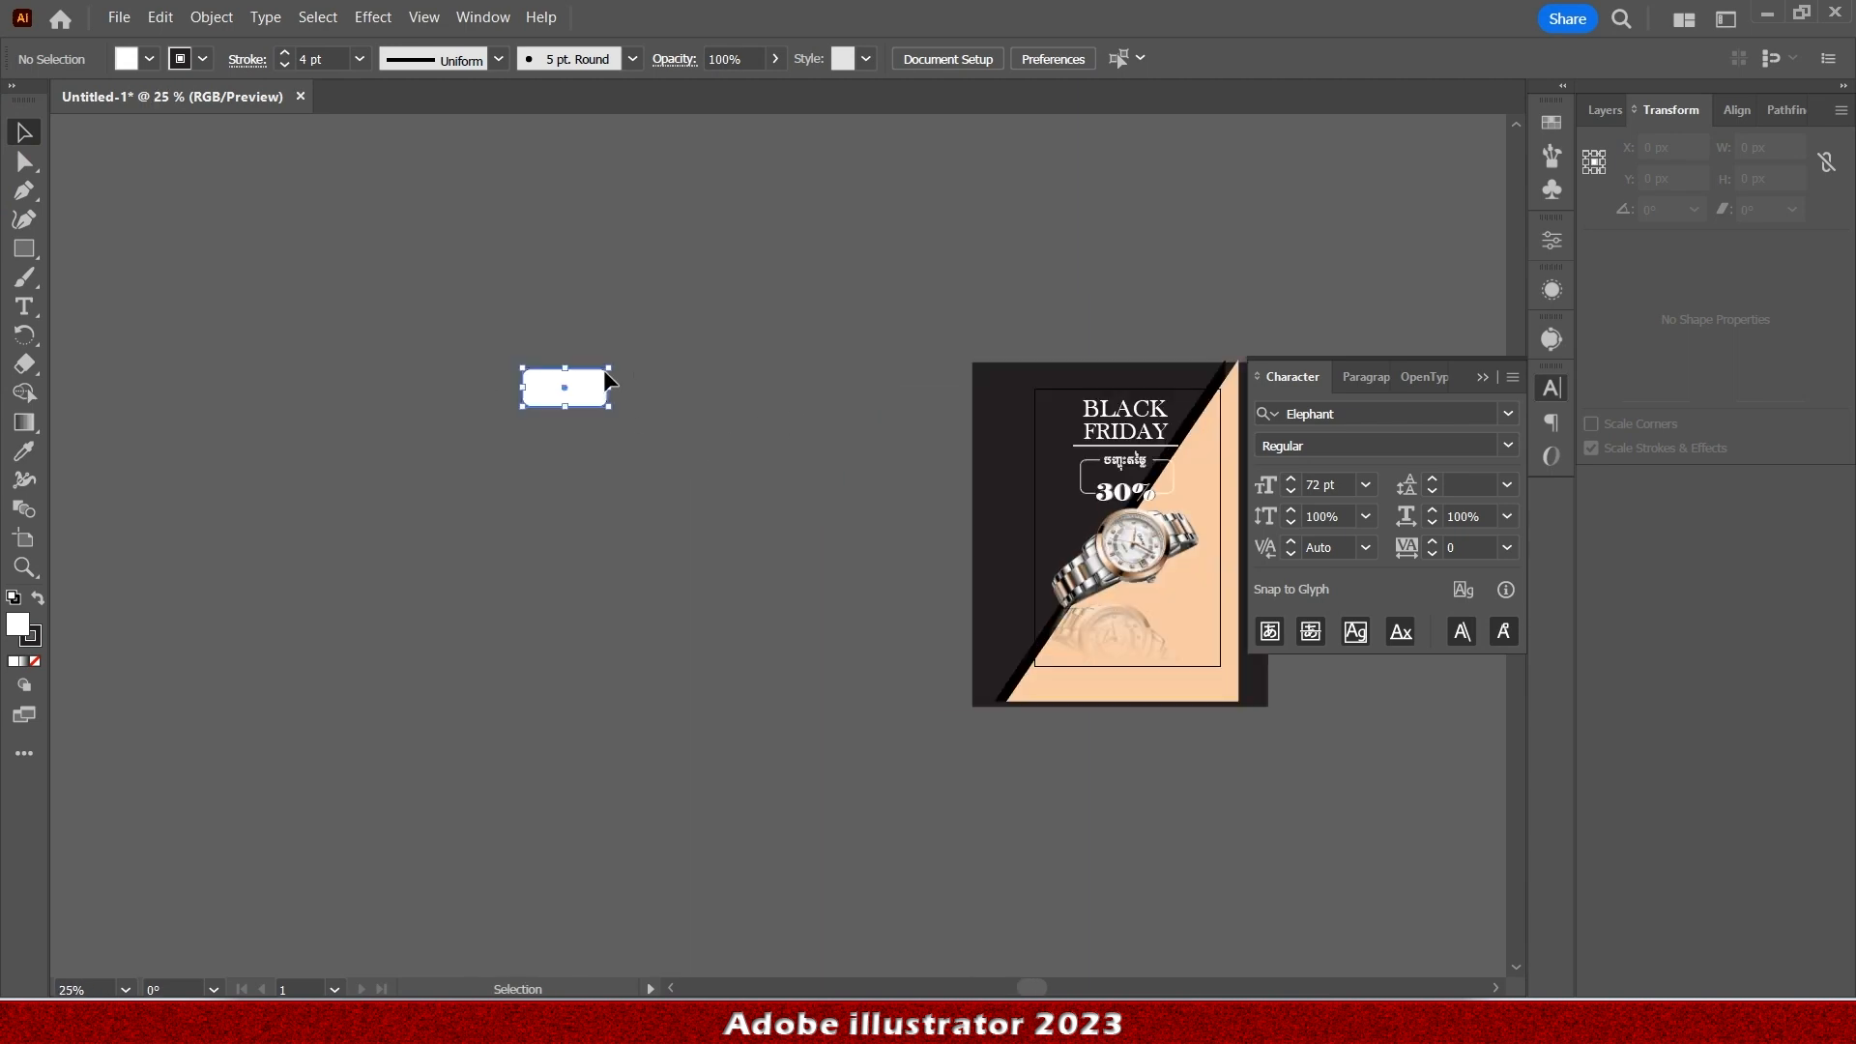
{"action": "scroll", "coordinate": [439, 406], "scroll_direction": "up", "scroll_amount": 3}
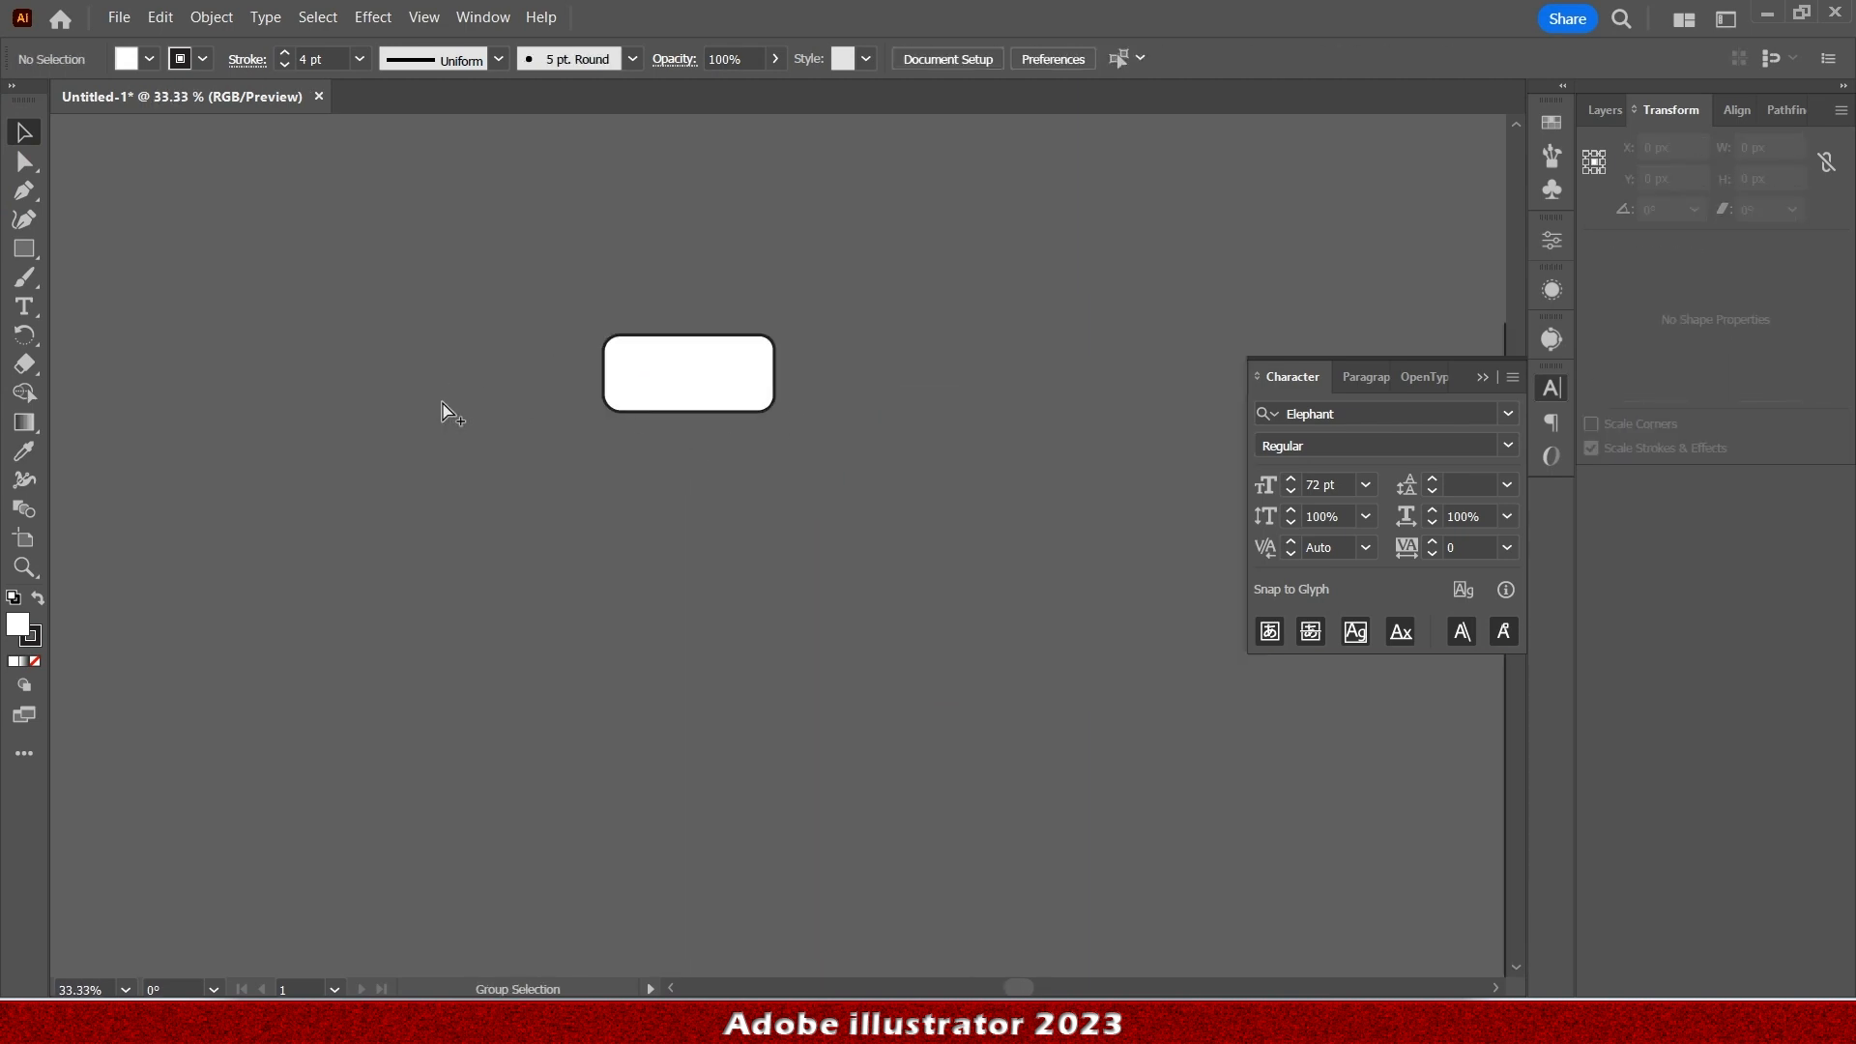
{"action": "left_click", "coordinate": [25, 308]}
{"action": "left_click", "coordinate": [589, 614]}
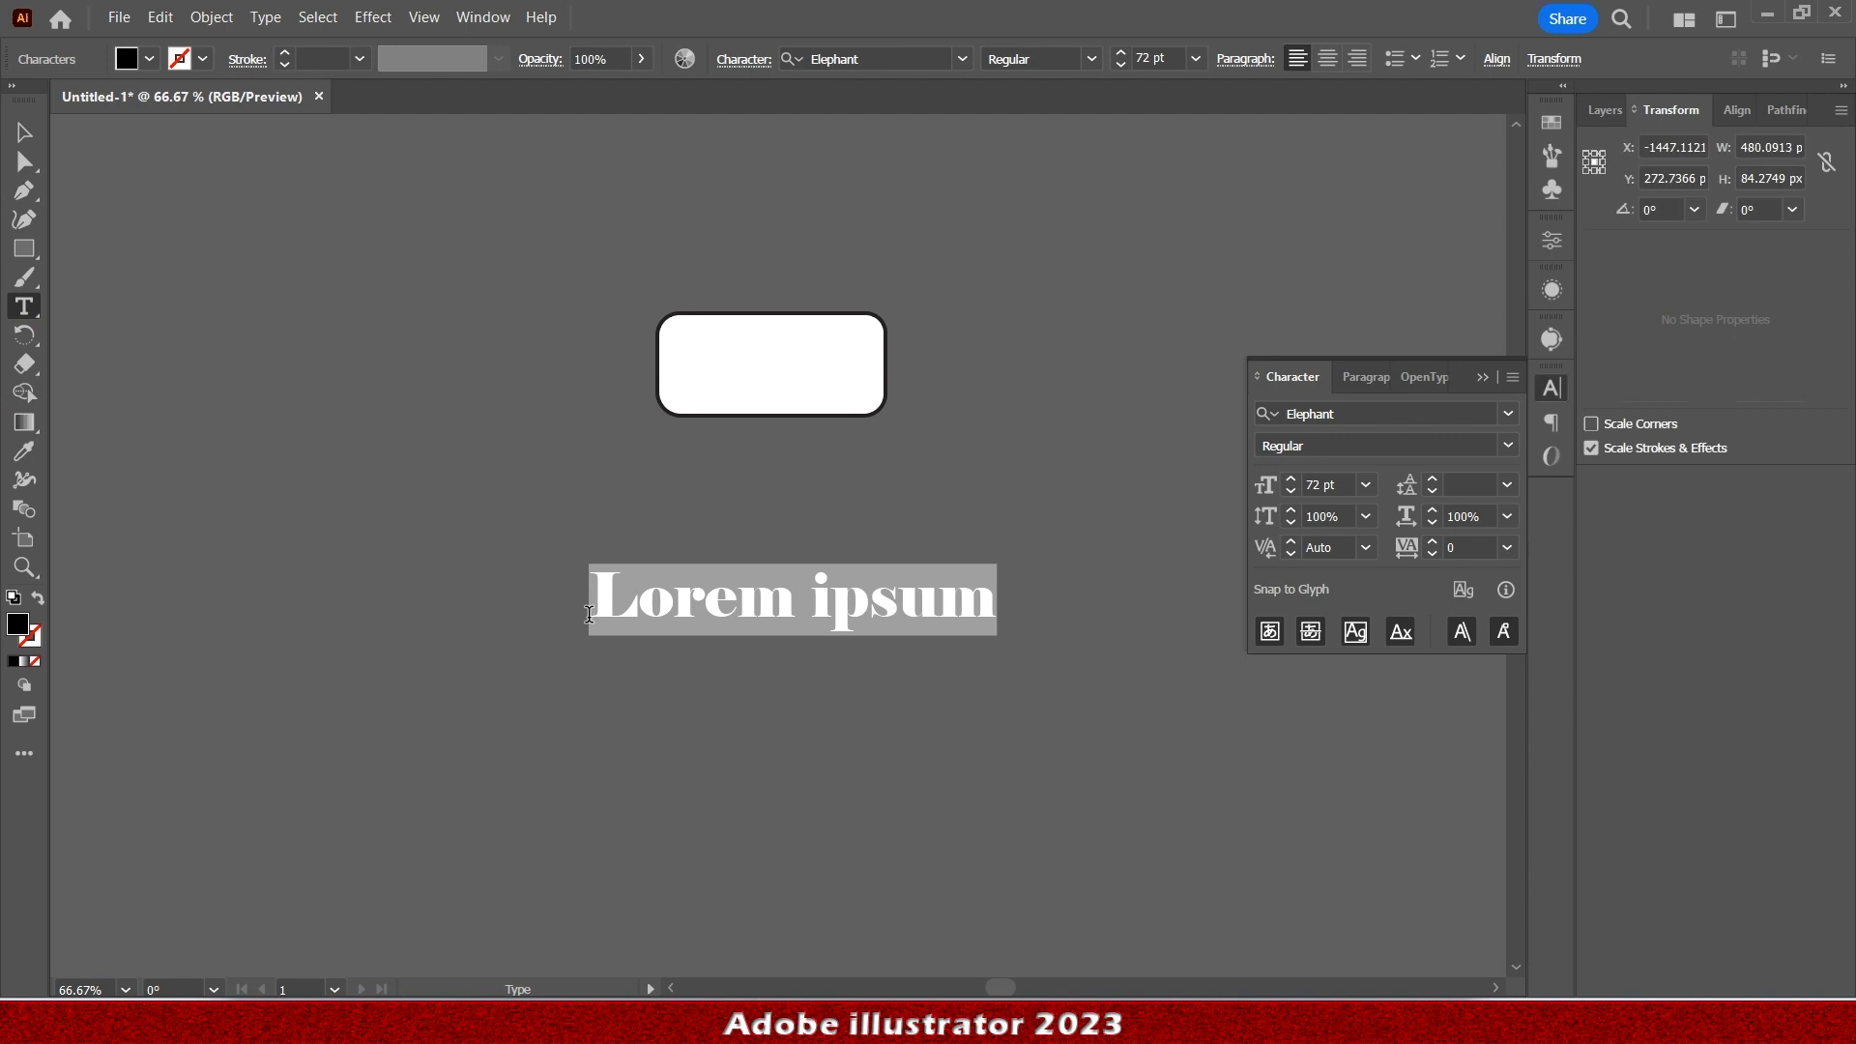
{"action": "type", "text": "SH"}
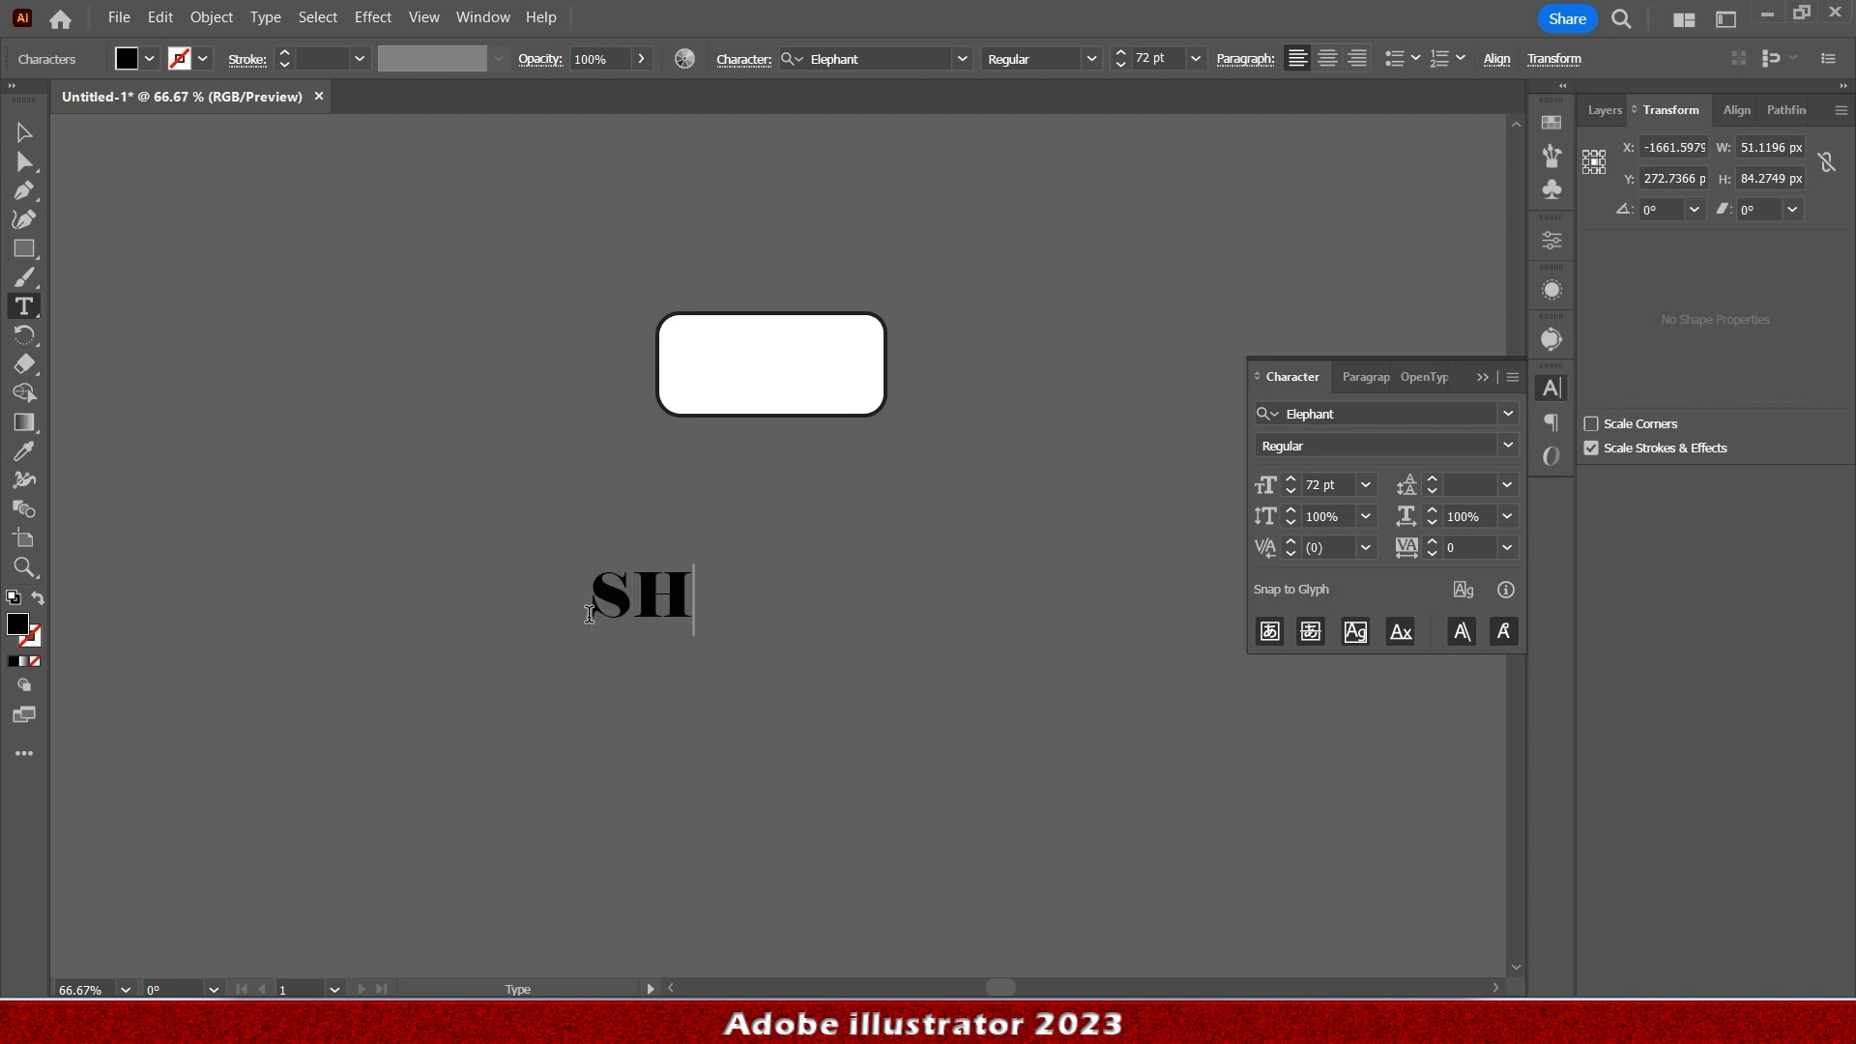
{"action": "type", "text": "OP NOQ"}
{"action": "key", "text": "BackSpace"}
{"action": "type", "text": "W"}
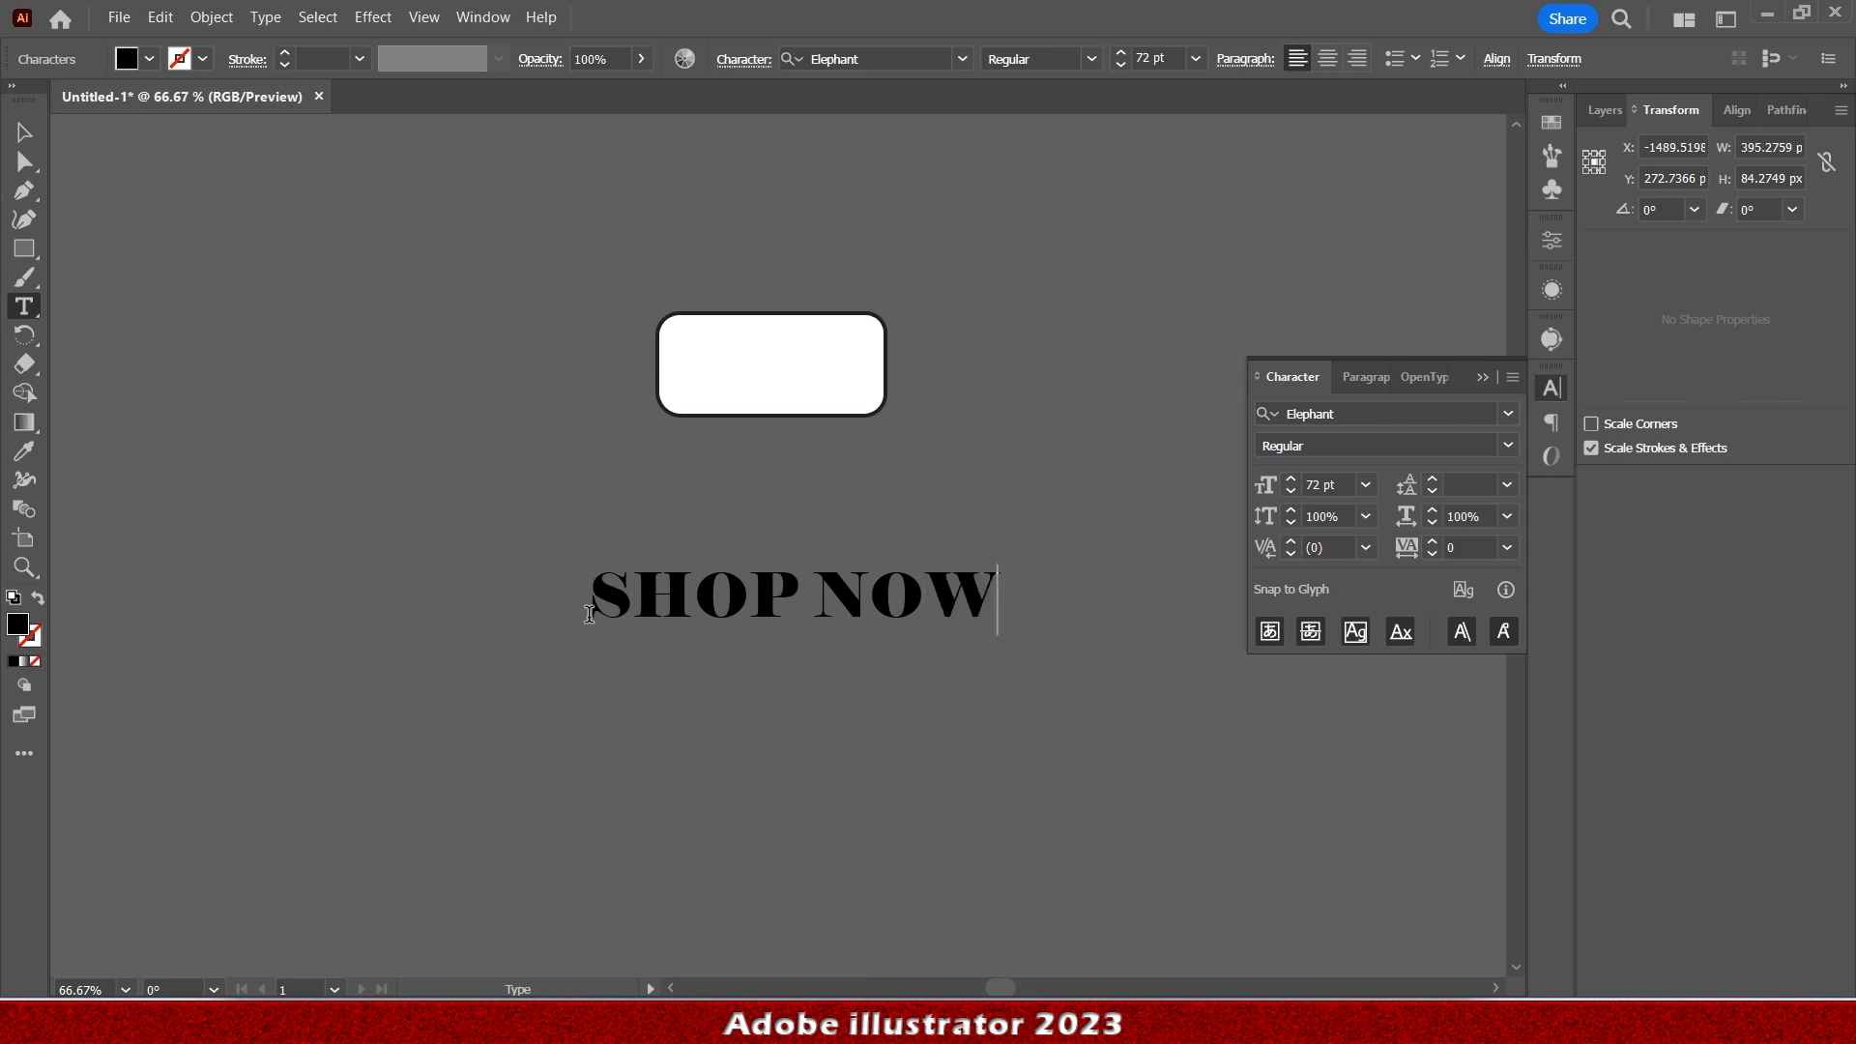
{"action": "key", "text": "Escape"}
Scale the SHOP NOW text down to about 35 pt and place it inside the rounded rectangle.
{"action": "left_click_drag", "start_coordinate": [795, 564], "coordinate": [833, 416]}
{"action": "scroll", "coordinate": [843, 348], "scroll_direction": "up", "scroll_amount": 2}
{"action": "mouse_move", "coordinate": [734, 370]}
{"action": "left_mouse_down"}
{"action": "mouse_move", "coordinate": [732, 404]}
{"action": "mouse_move", "coordinate": [750, 387]}
{"action": "mouse_move", "coordinate": [731, 387]}
{"action": "left_mouse_up"}
Align the SHOP NOW text and the rounded rectangle on each other's horizontal and vertical centres.
{"action": "left_click", "coordinate": [725, 323], "text": "shift"}
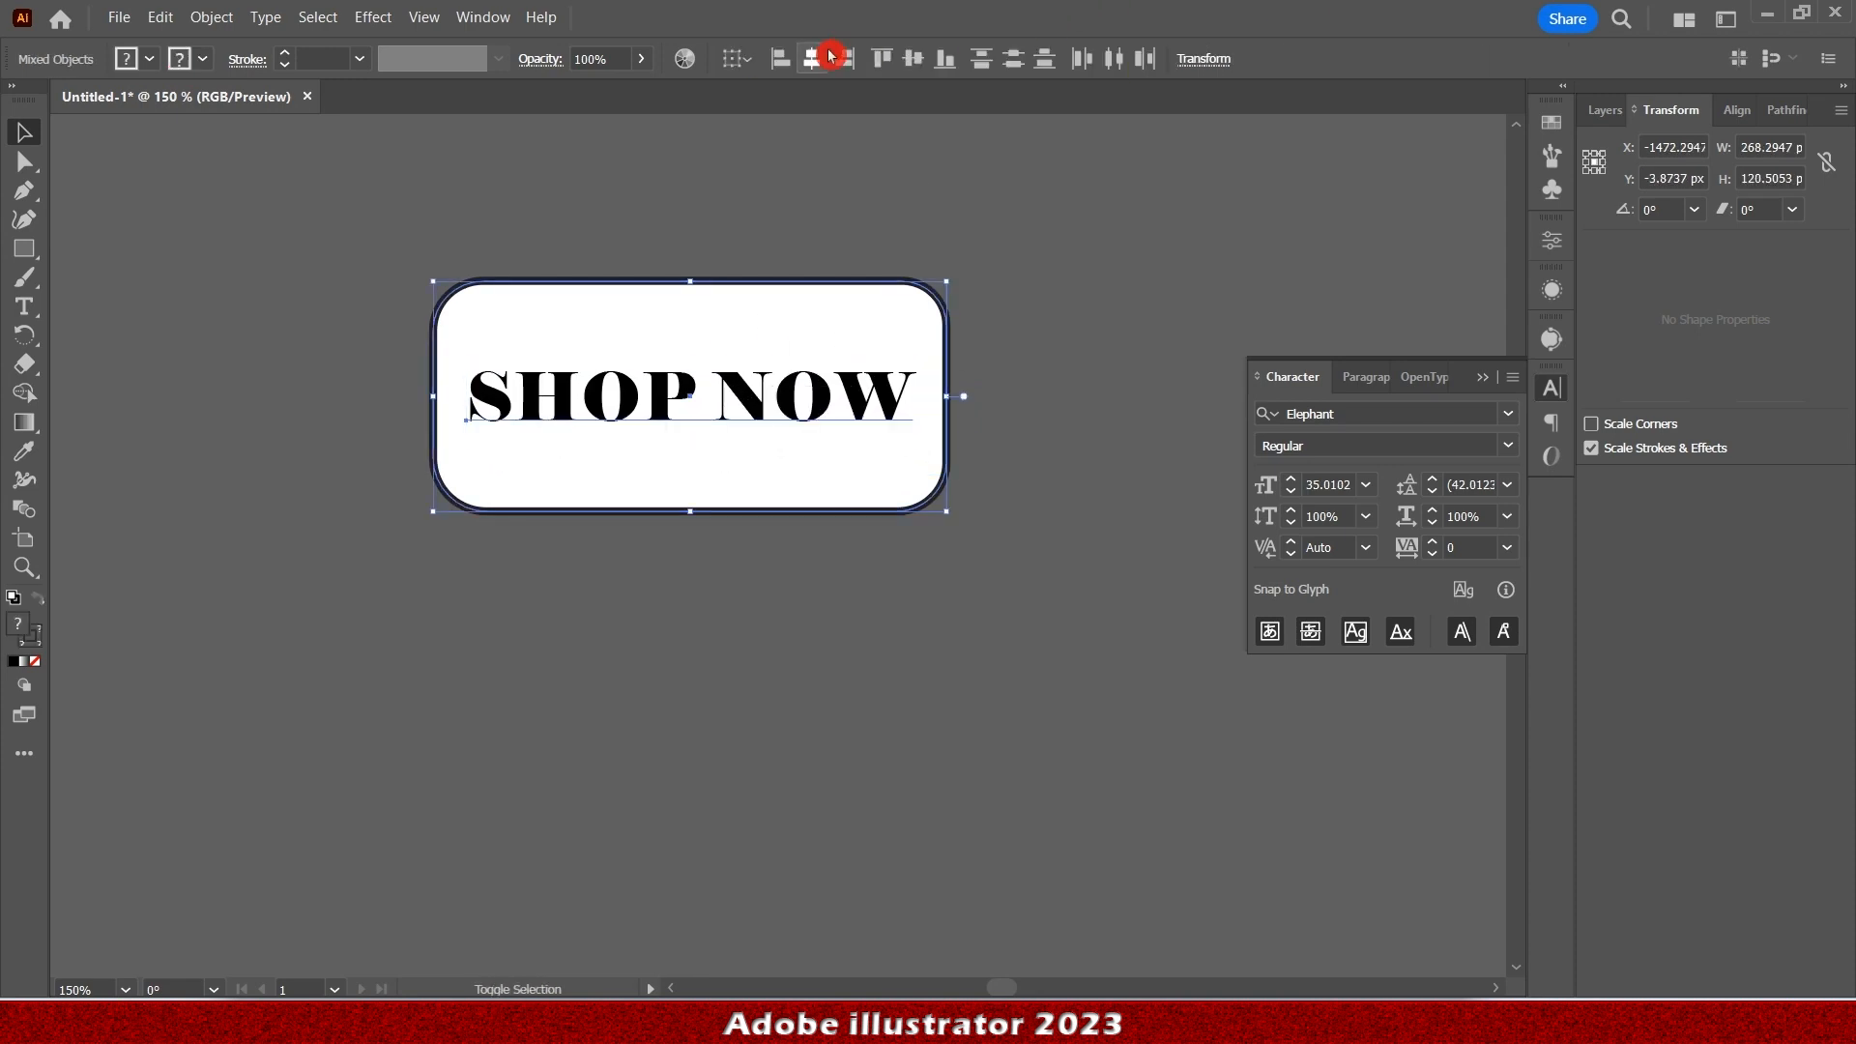
{"action": "left_click", "coordinate": [811, 61]}
{"action": "left_click", "coordinate": [735, 397]}
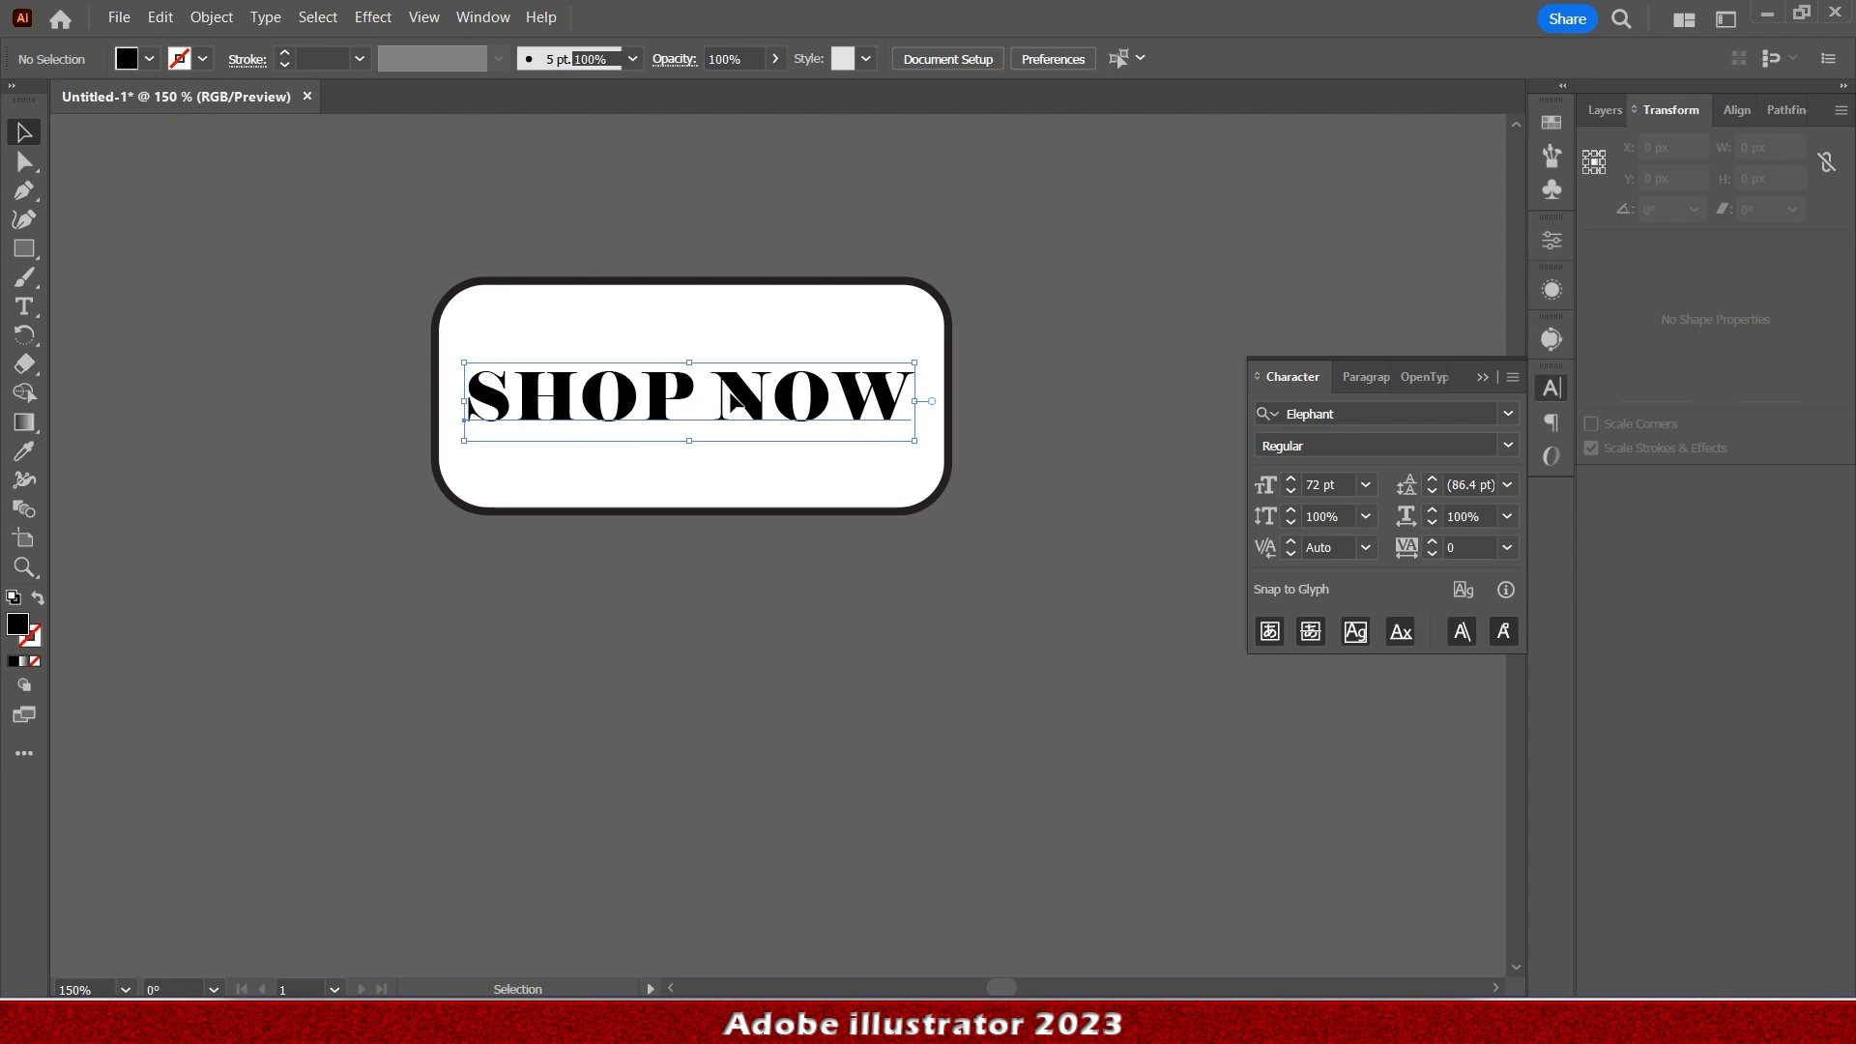
{"action": "left_click", "coordinate": [638, 321], "text": "shift"}
{"action": "left_click", "coordinate": [954, 70]}
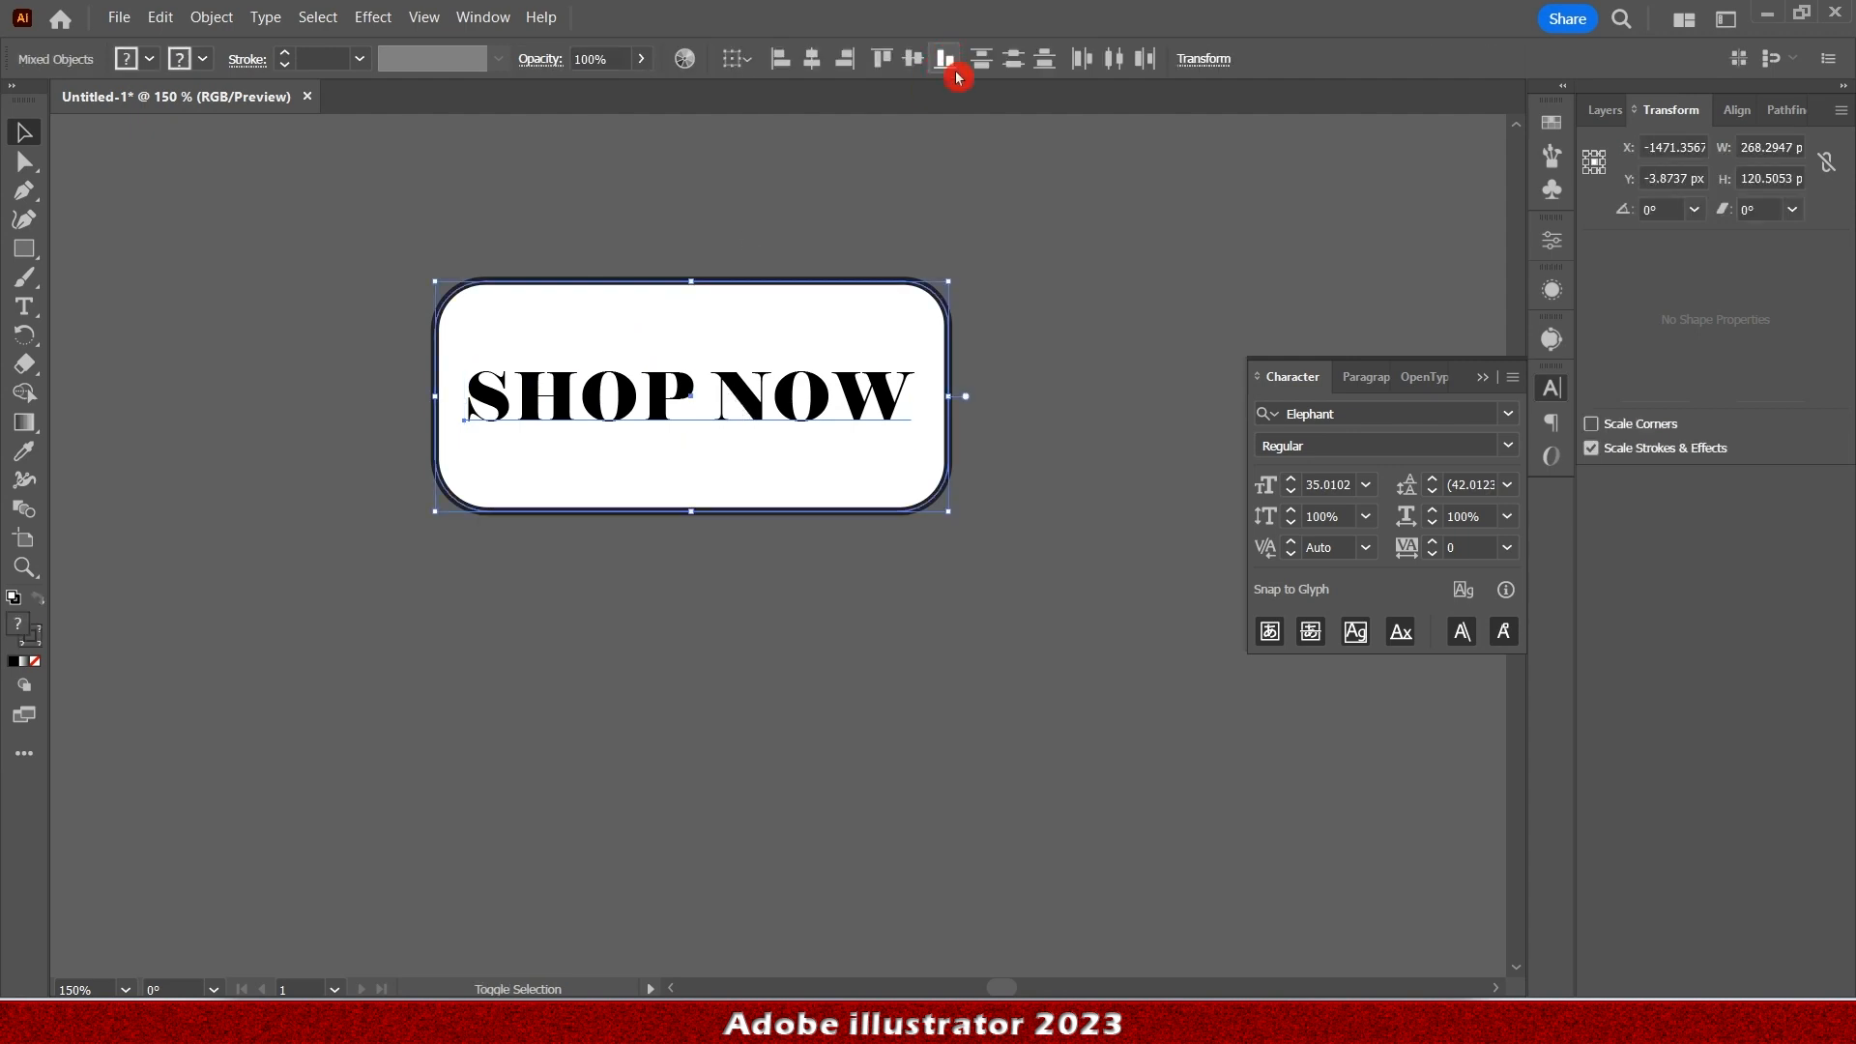
{"action": "left_click", "coordinate": [1070, 298]}
Reduce the rounded rectangle's height to 96 px by moving its upper and lower edges towards the text.
{"action": "left_click", "coordinate": [583, 294]}
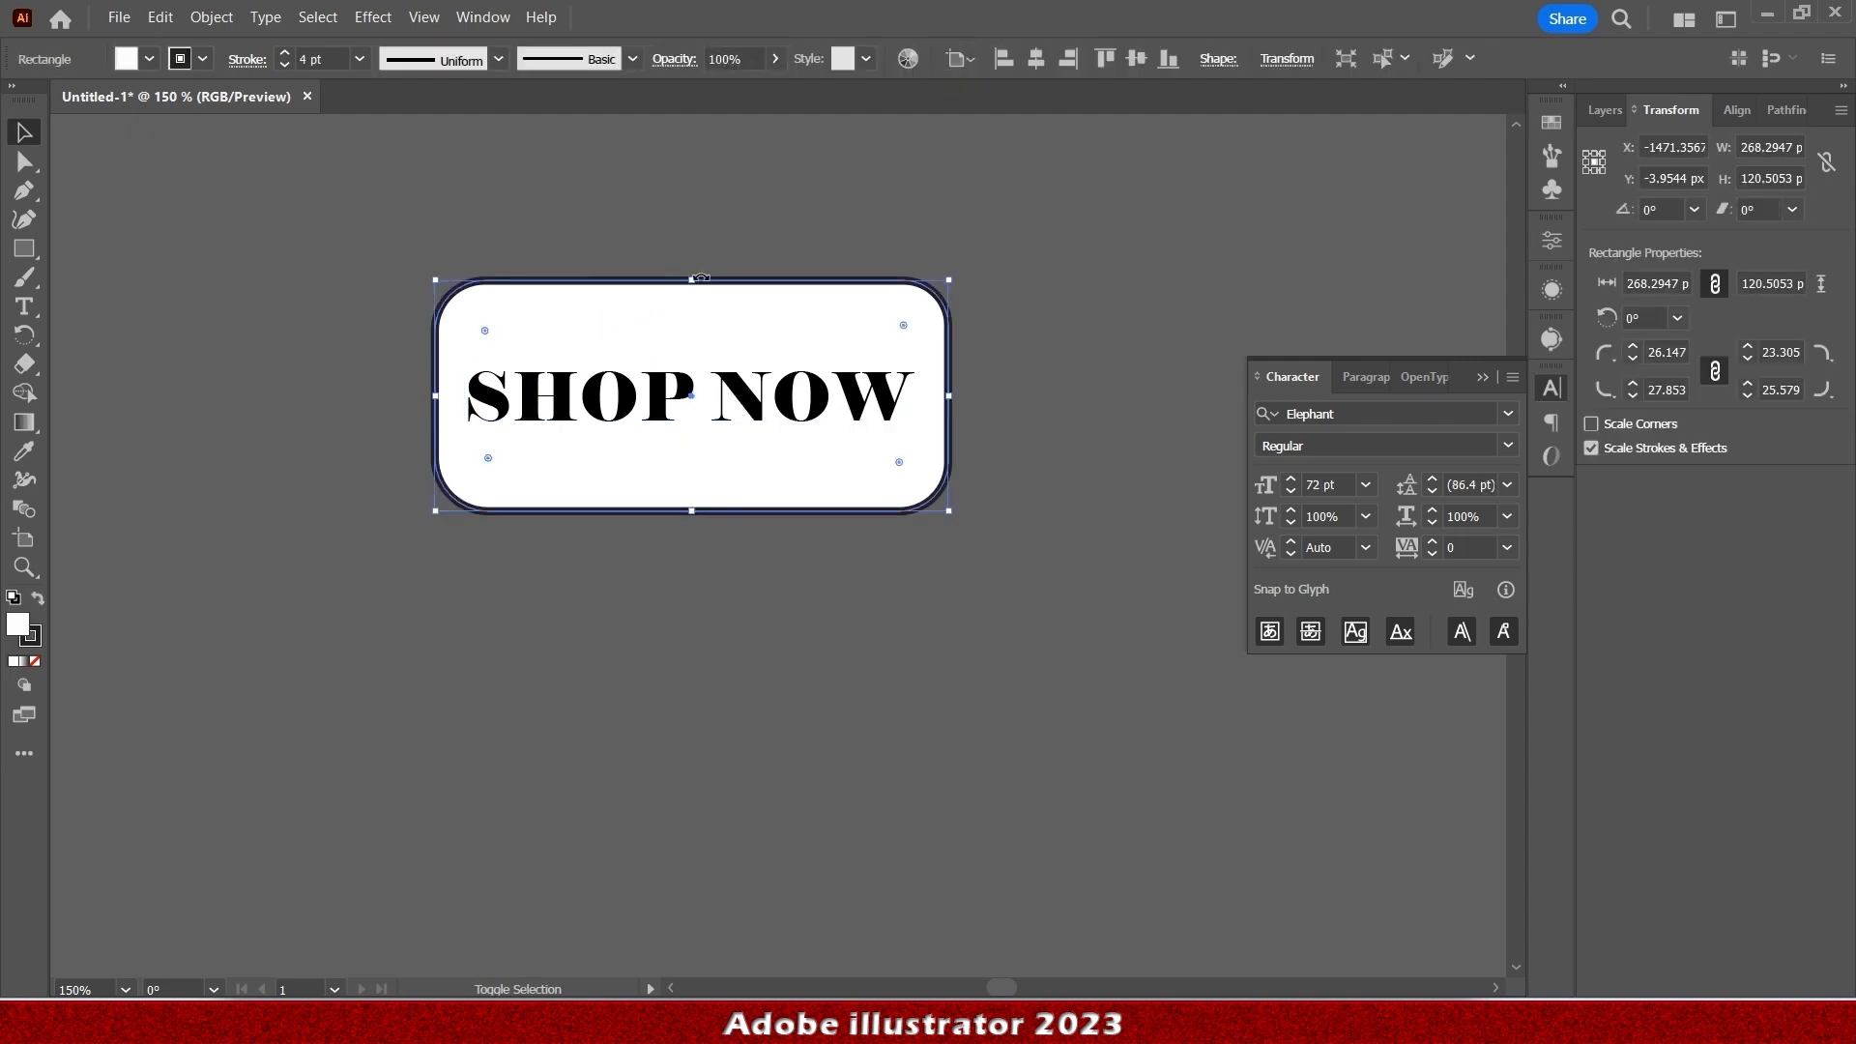
{"action": "left_click_drag", "start_coordinate": [689, 280], "coordinate": [690, 300]}
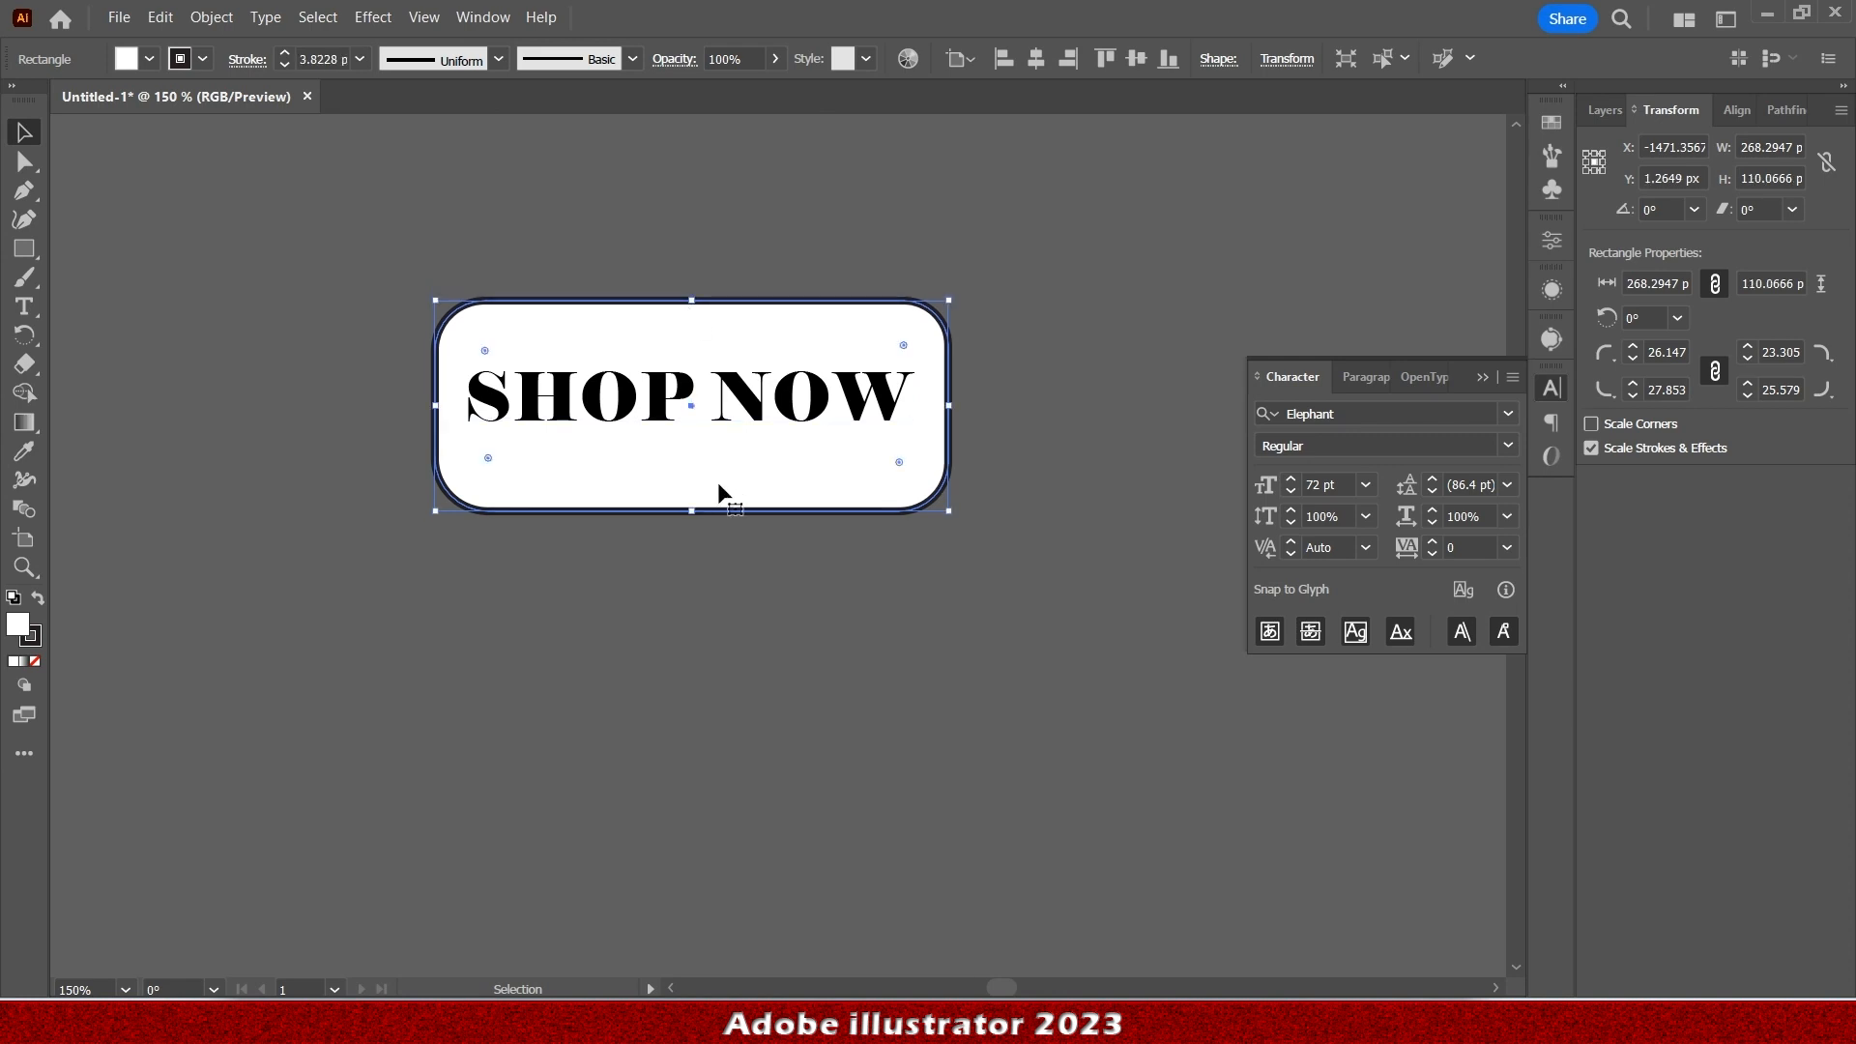
{"action": "left_click_drag", "start_coordinate": [692, 513], "coordinate": [692, 491]}
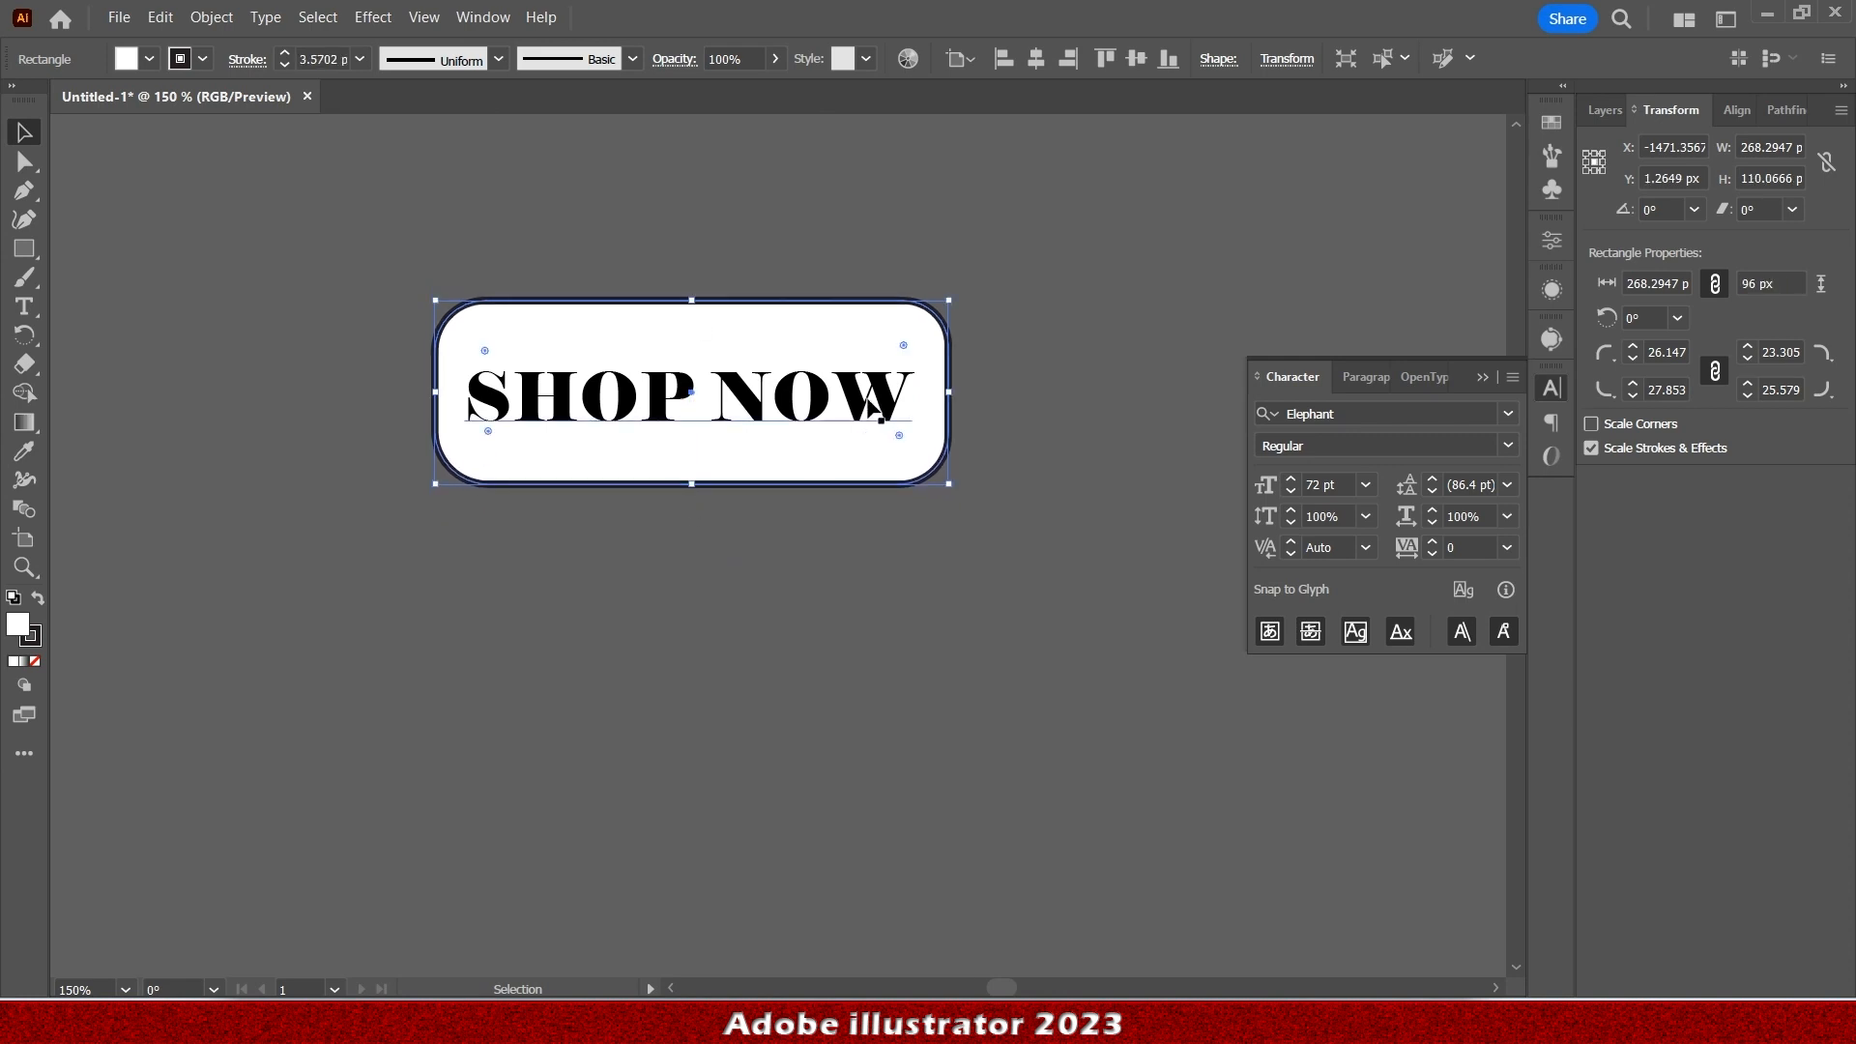
Centre the SHOP NOW text and the resized rectangle on each other again and group them as one button.
{"action": "left_click", "coordinate": [389, 258]}
{"action": "left_click_drag", "start_coordinate": [389, 258], "coordinate": [837, 479]}
{"action": "left_click", "coordinate": [805, 70]}
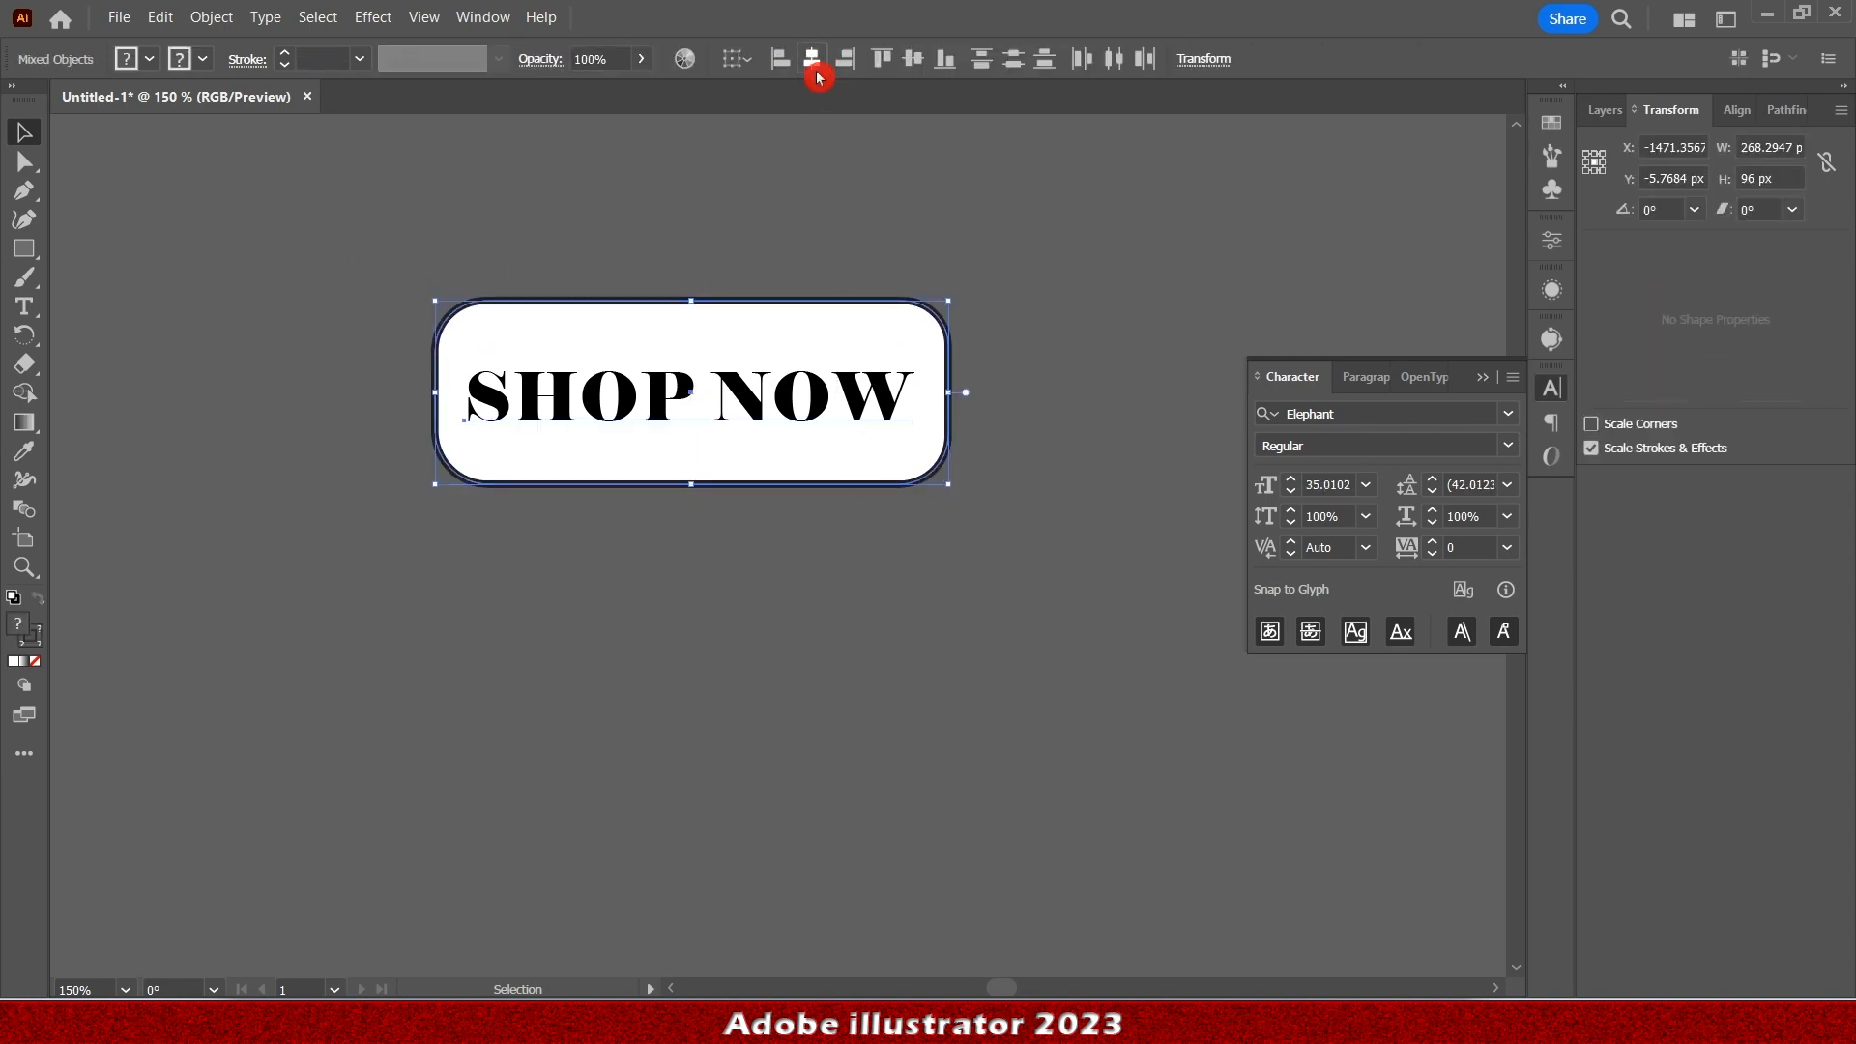
{"action": "left_click", "coordinate": [910, 70]}
{"action": "left_click", "coordinate": [358, 287]}
{"action": "left_click_drag", "start_coordinate": [358, 287], "coordinate": [966, 508]}
{"action": "key", "text": "ctrl+g"}
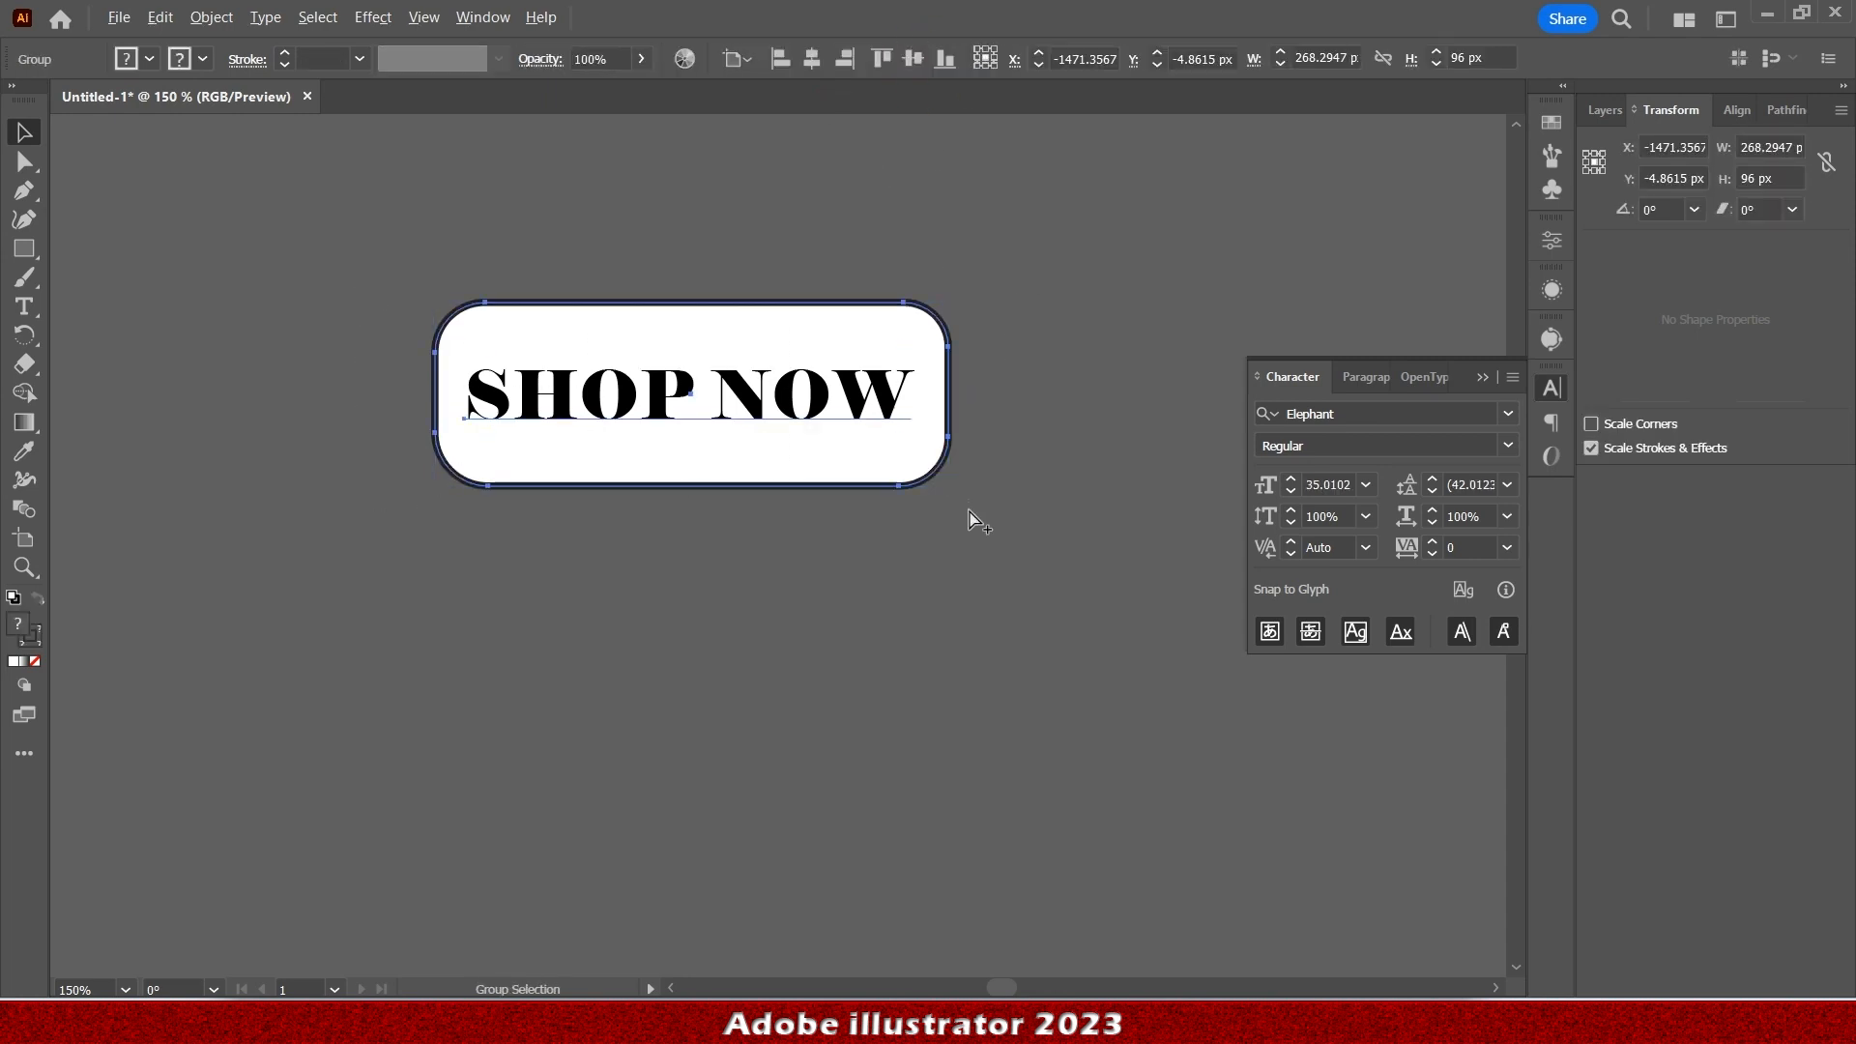
Move the SHOP NOW button onto the poster, scale it to about half size, and place it on the peach area below the watch.
{"action": "scroll", "coordinate": [974, 518], "scroll_direction": "down", "scroll_amount": 7}
{"action": "key", "text": "space"}
{"action": "left_click_drag", "start_coordinate": [1073, 401], "coordinate": [716, 336]}
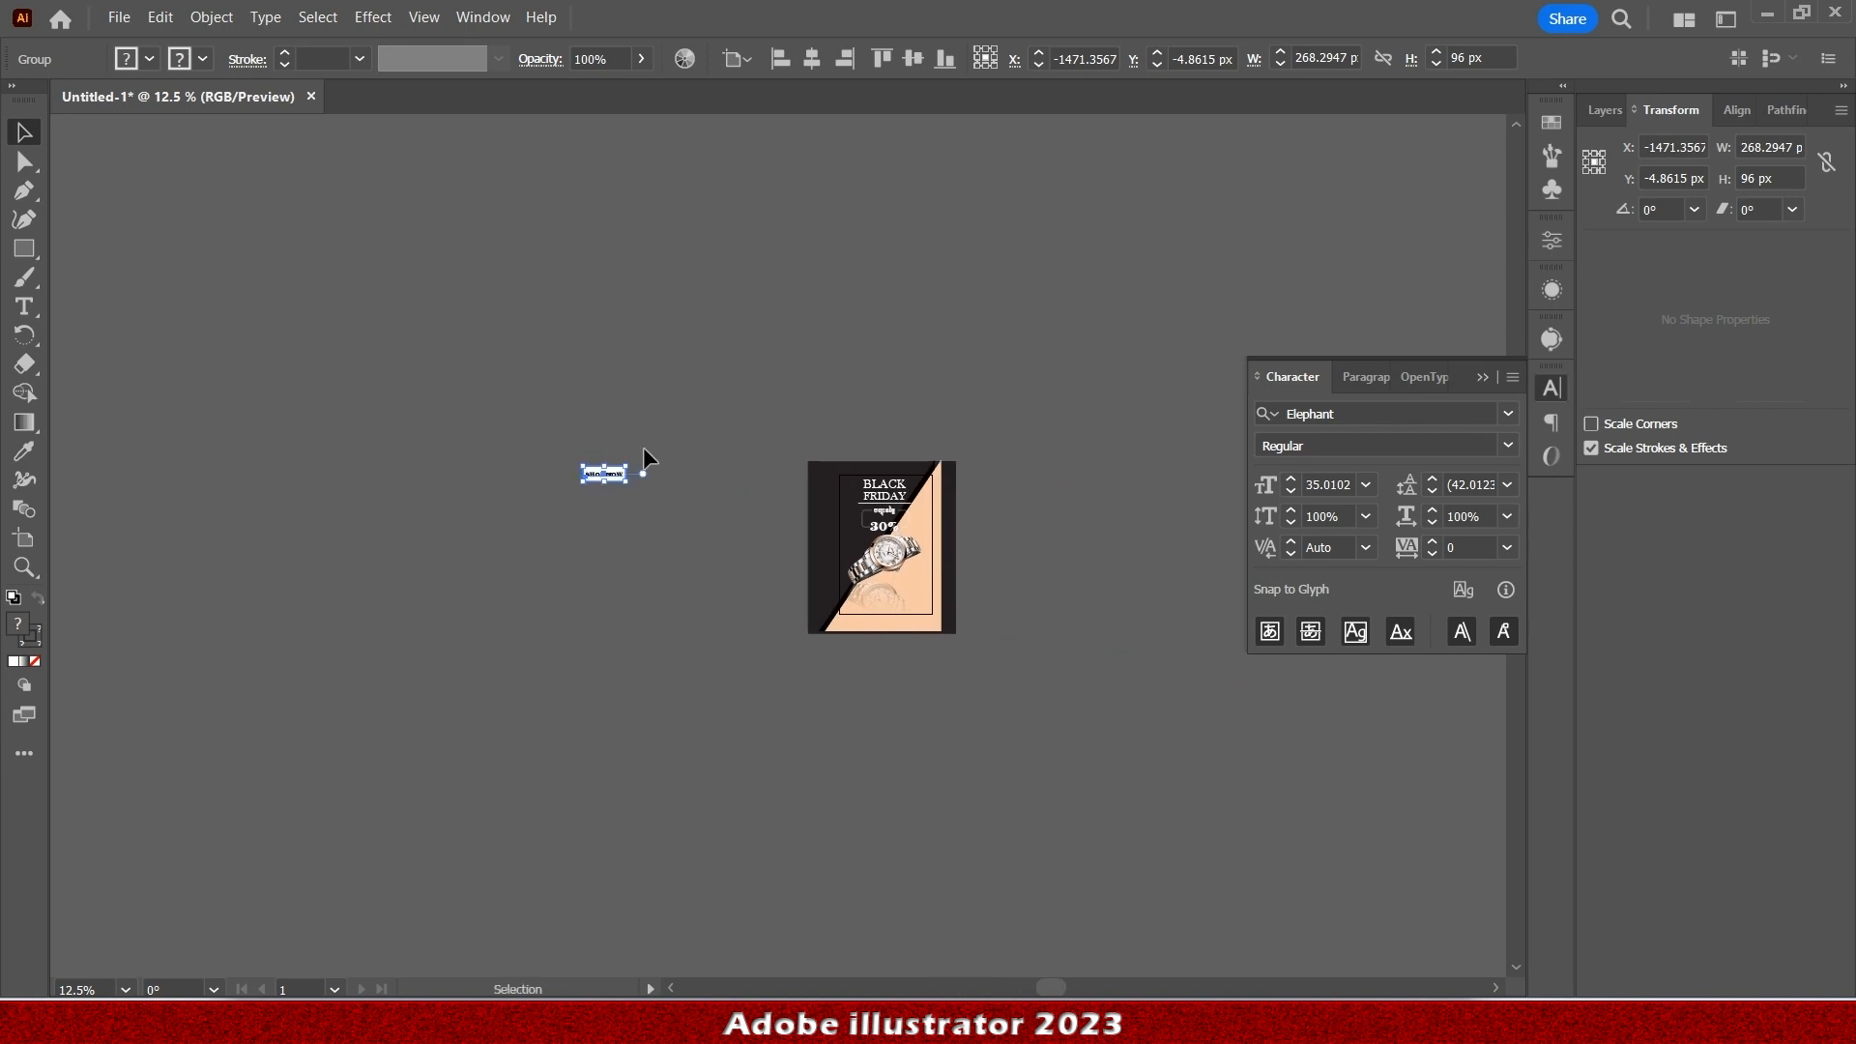
{"action": "left_click_drag", "start_coordinate": [608, 469], "coordinate": [912, 596]}
{"action": "scroll", "coordinate": [913, 595], "scroll_direction": "up", "scroll_amount": 6}
{"action": "left_click_drag", "start_coordinate": [1098, 793], "coordinate": [1056, 823]}
{"action": "left_click_drag", "start_coordinate": [915, 875], "coordinate": [1001, 688]}
{"action": "left_click_drag", "start_coordinate": [1083, 646], "coordinate": [1005, 667]}
{"action": "scroll", "coordinate": [727, 643], "scroll_direction": "down", "scroll_amount": 2}
{"action": "left_click", "coordinate": [1093, 625]}
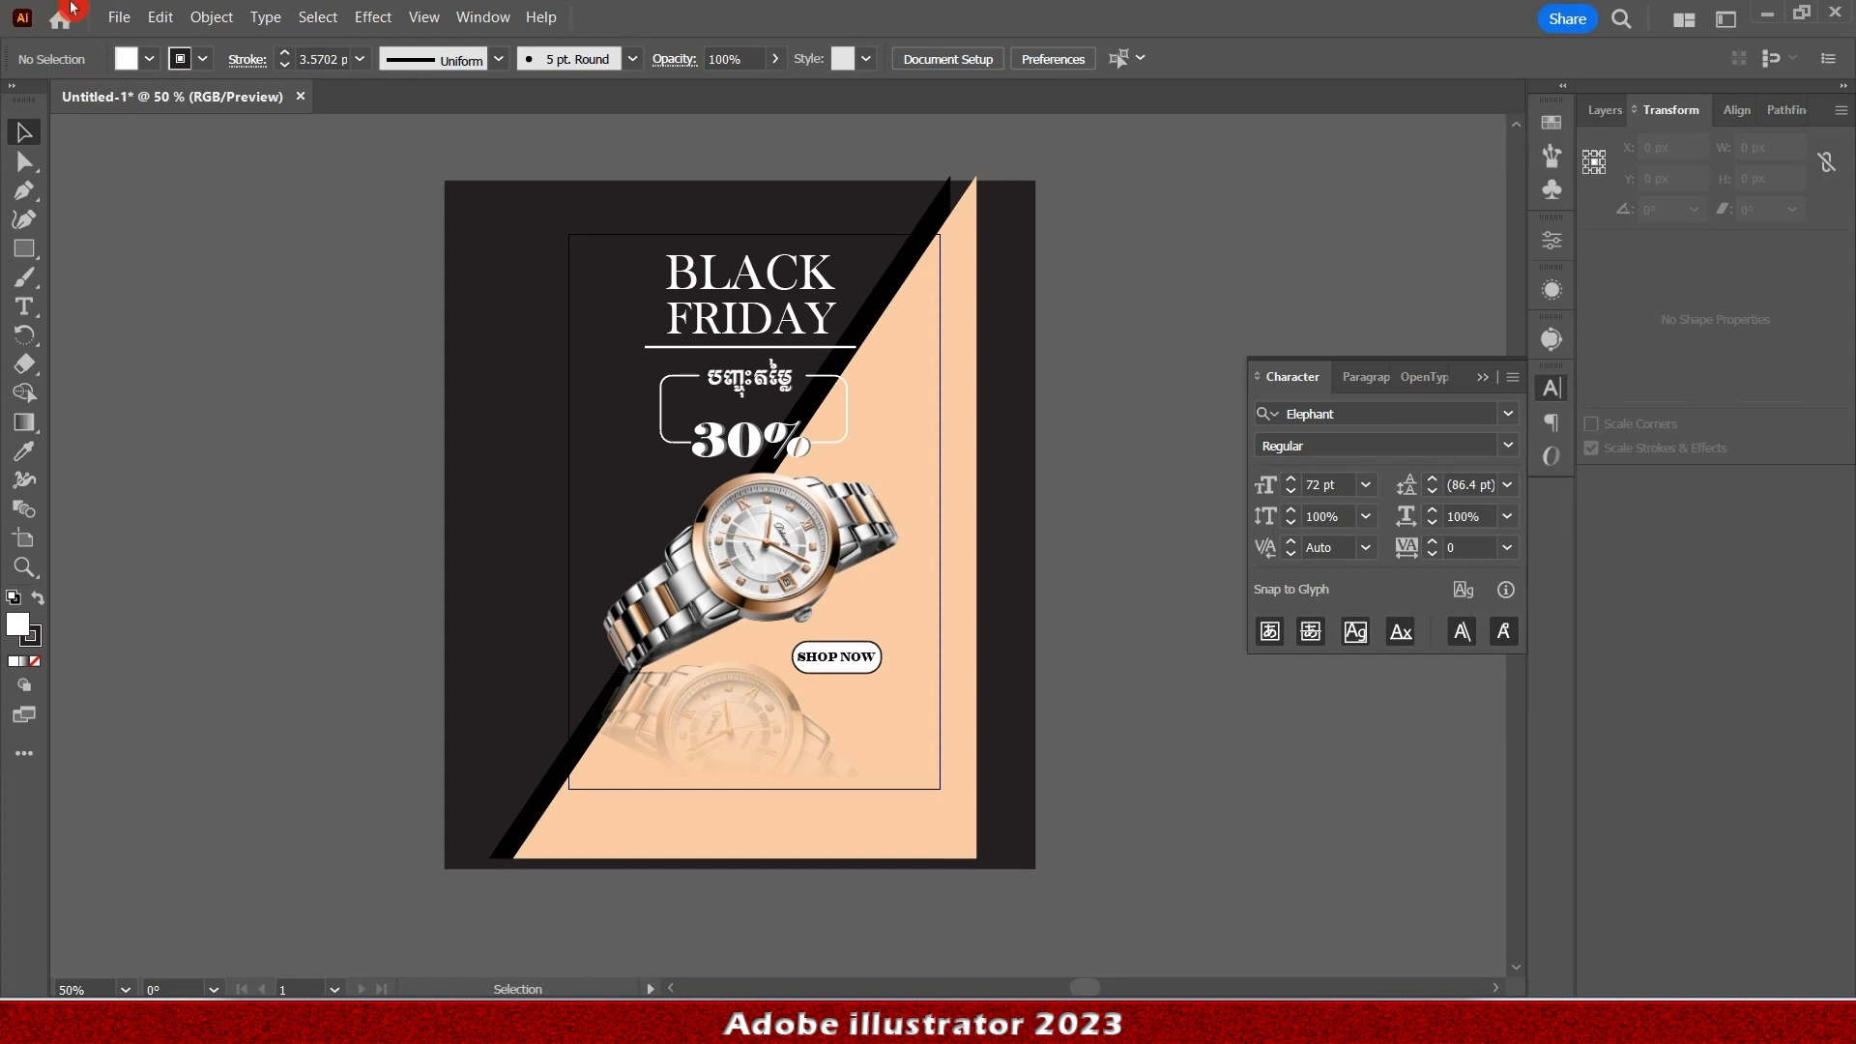
Save the document as Untitled-1.ai on the computer in the "Lesson 6 watch poster" folder with the default Illustrator options.
{"action": "left_click", "coordinate": [104, 19]}
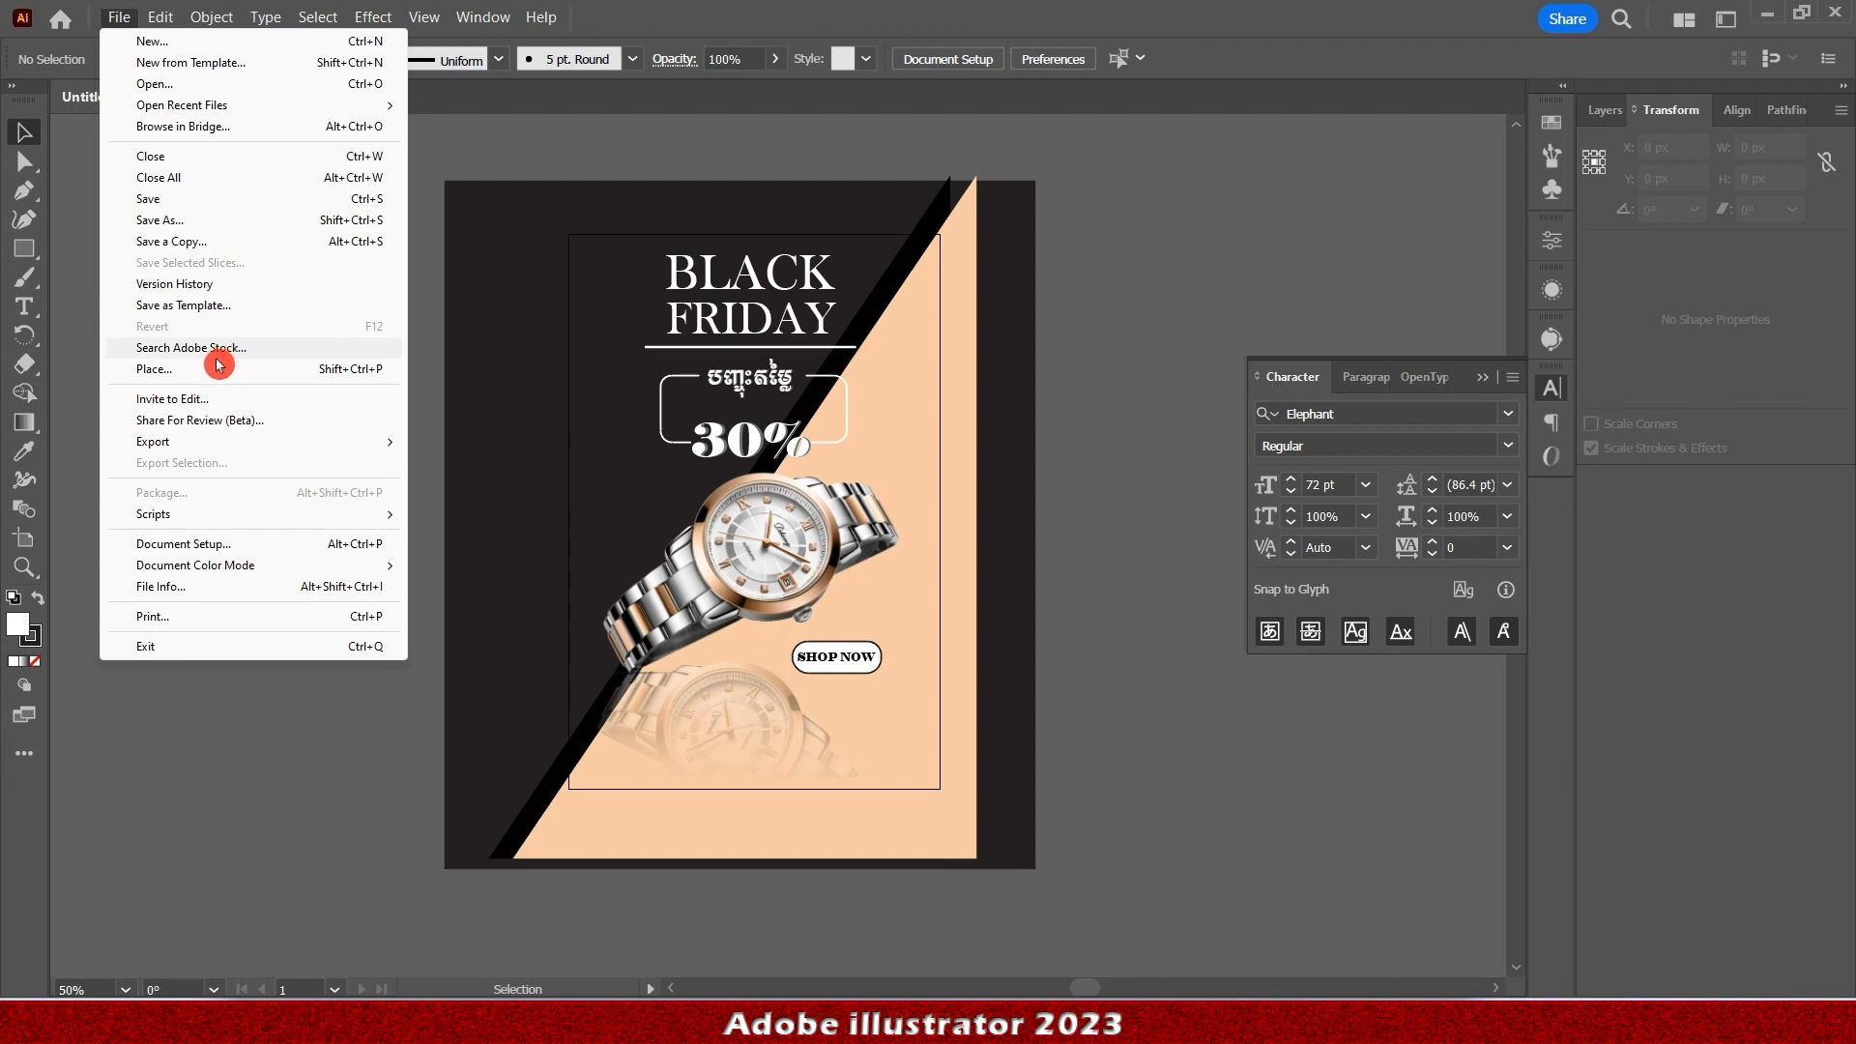
{"action": "left_click", "coordinate": [179, 220]}
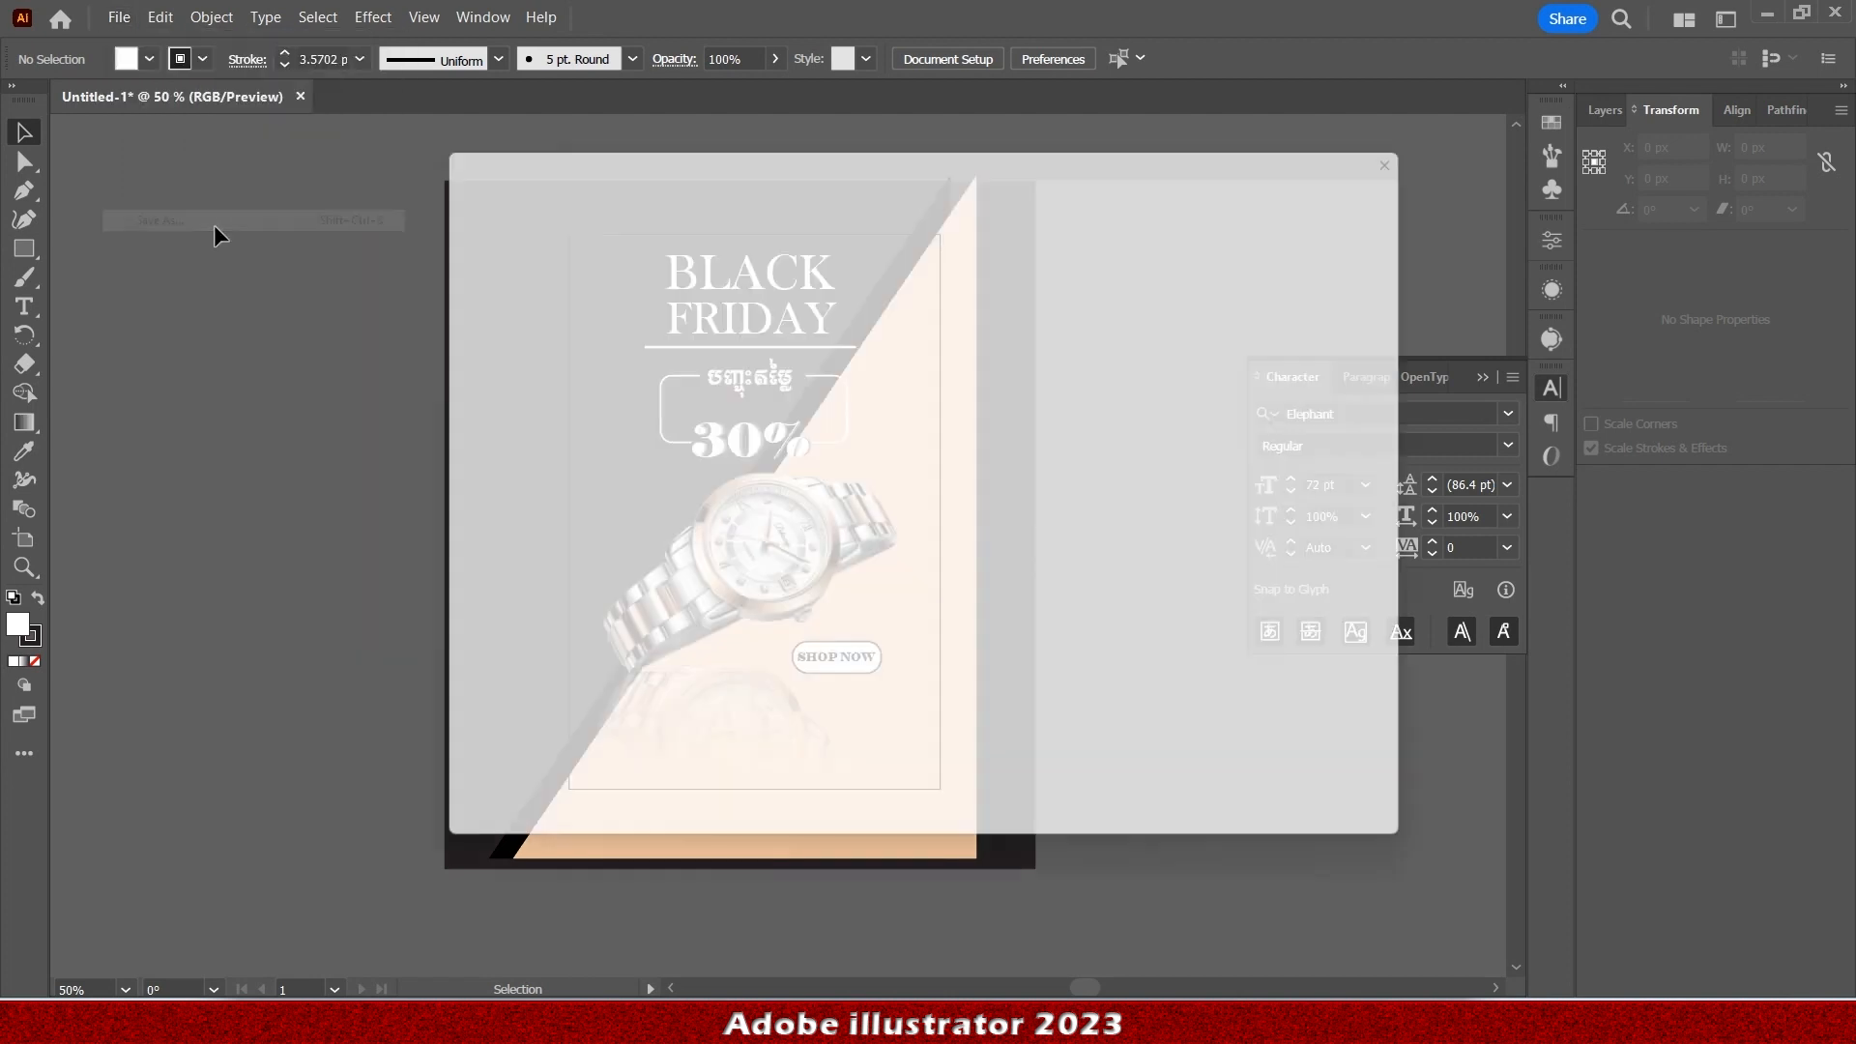
{"action": "left_click", "coordinate": [1063, 729]}
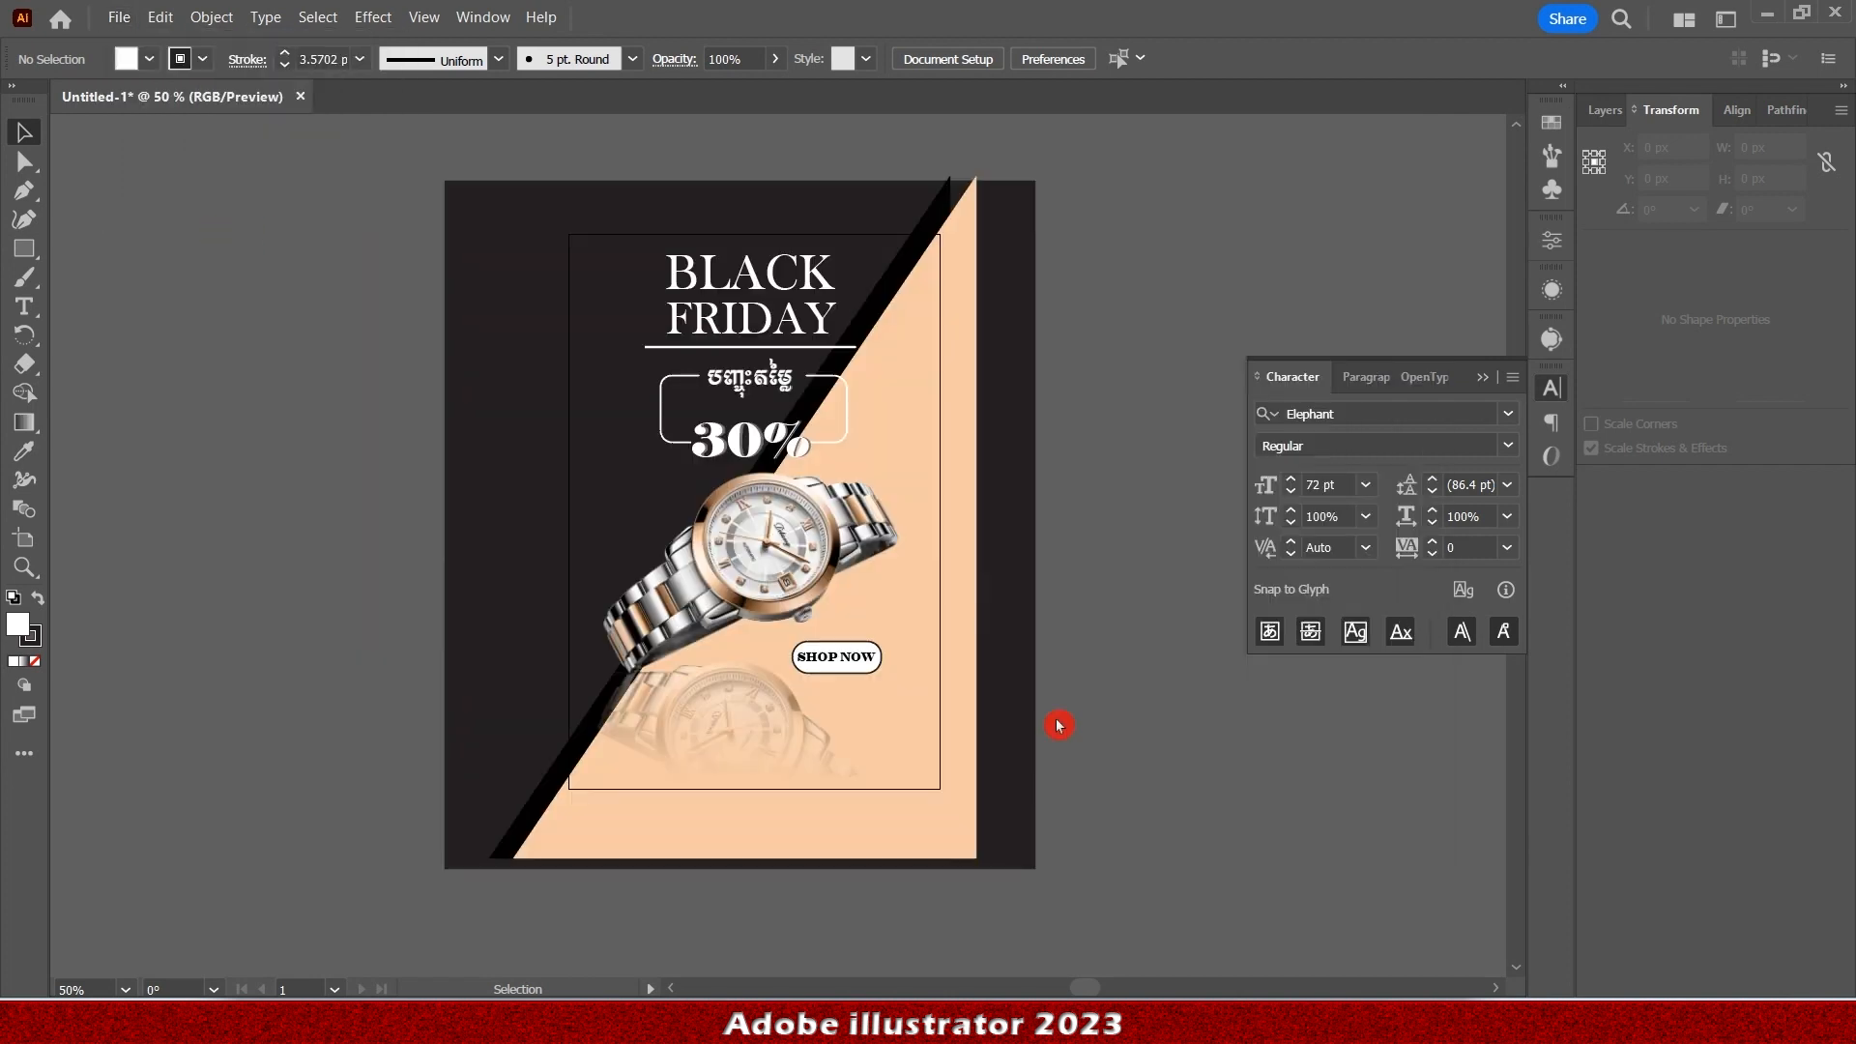
{"action": "left_click", "coordinate": [727, 192]}
{"action": "double_click", "coordinate": [543, 437]}
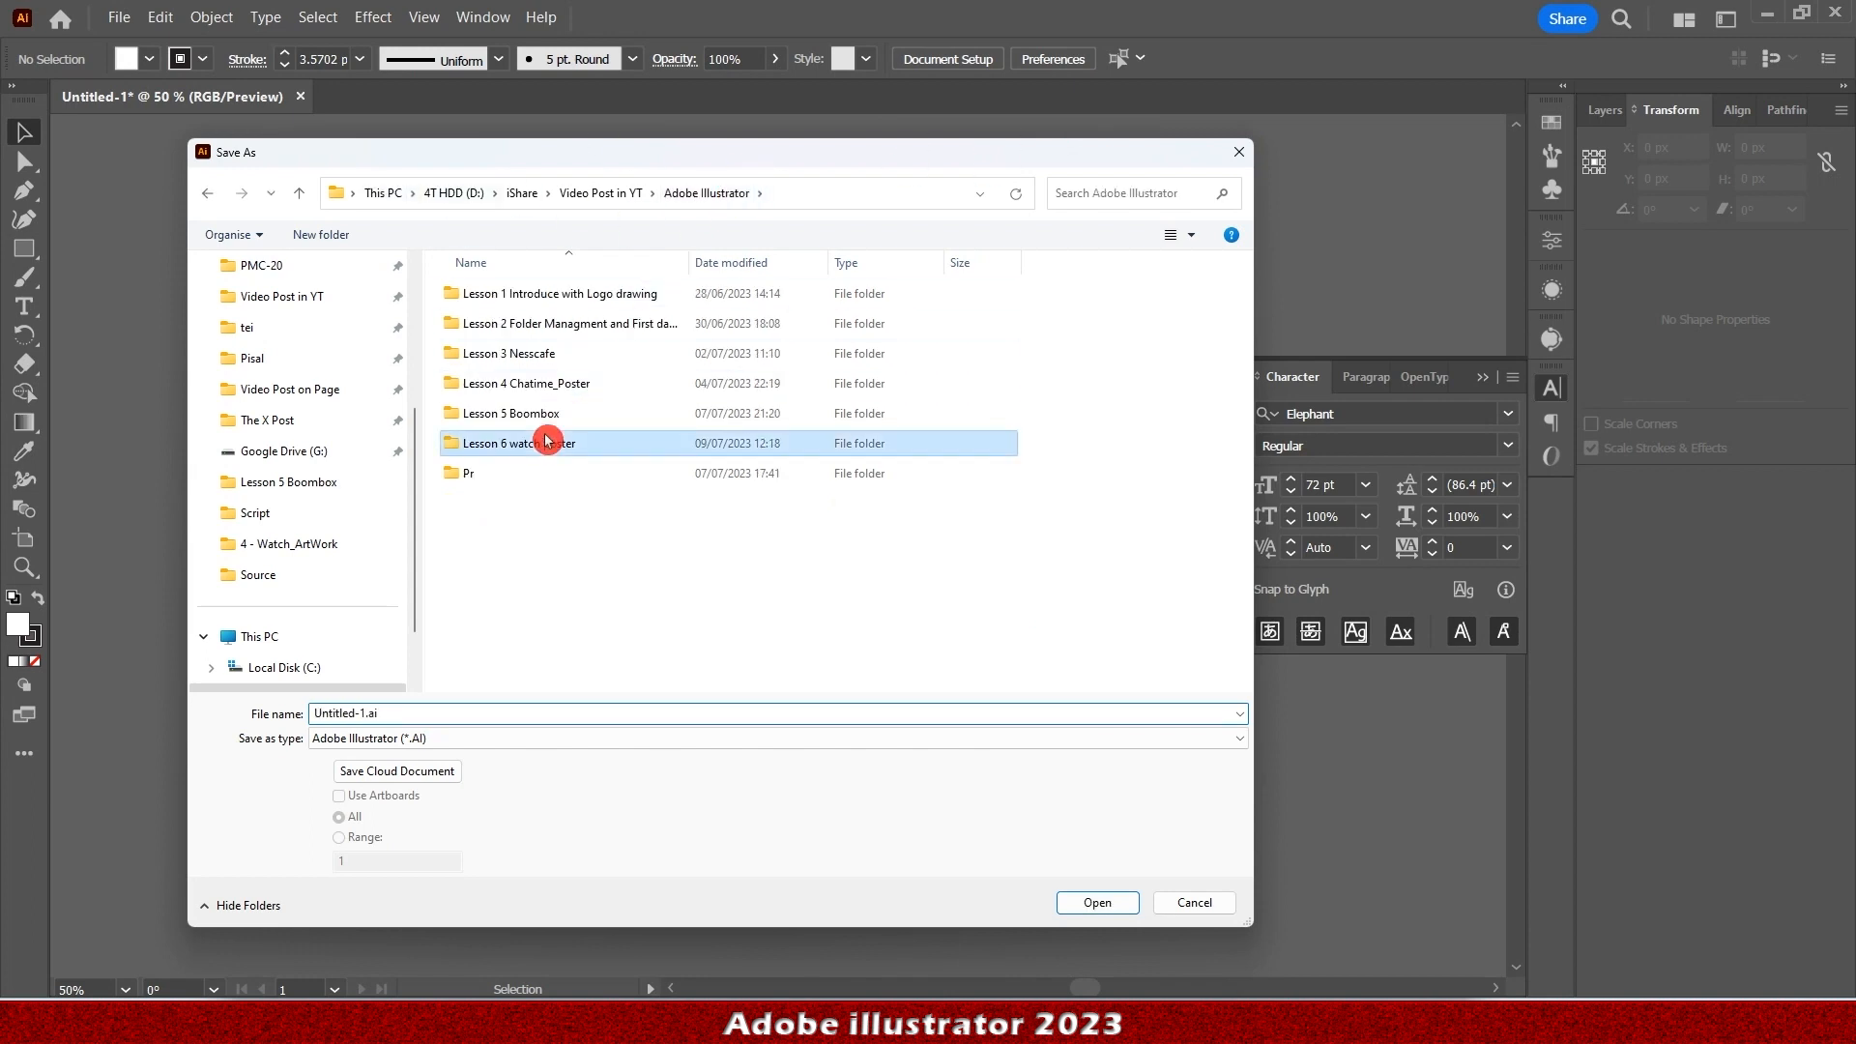
{"action": "left_click", "coordinate": [1063, 912]}
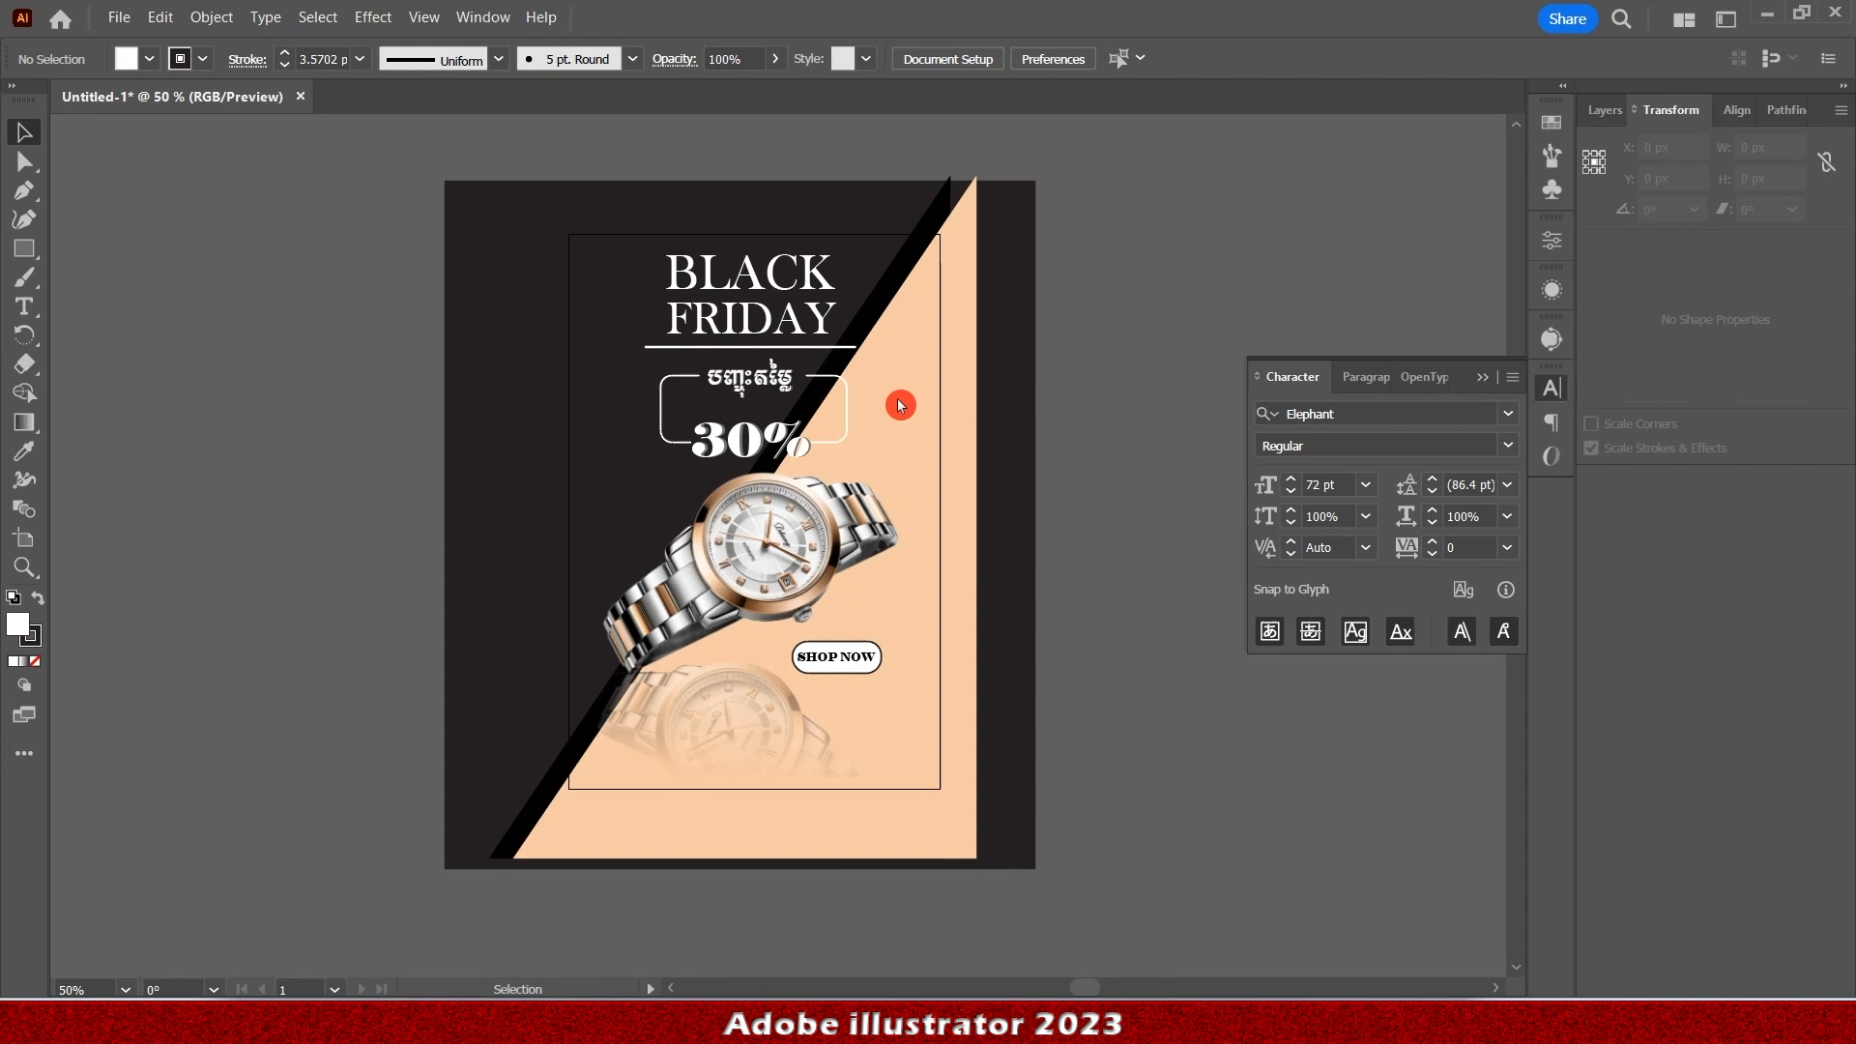
{"action": "left_click", "coordinate": [1110, 871]}
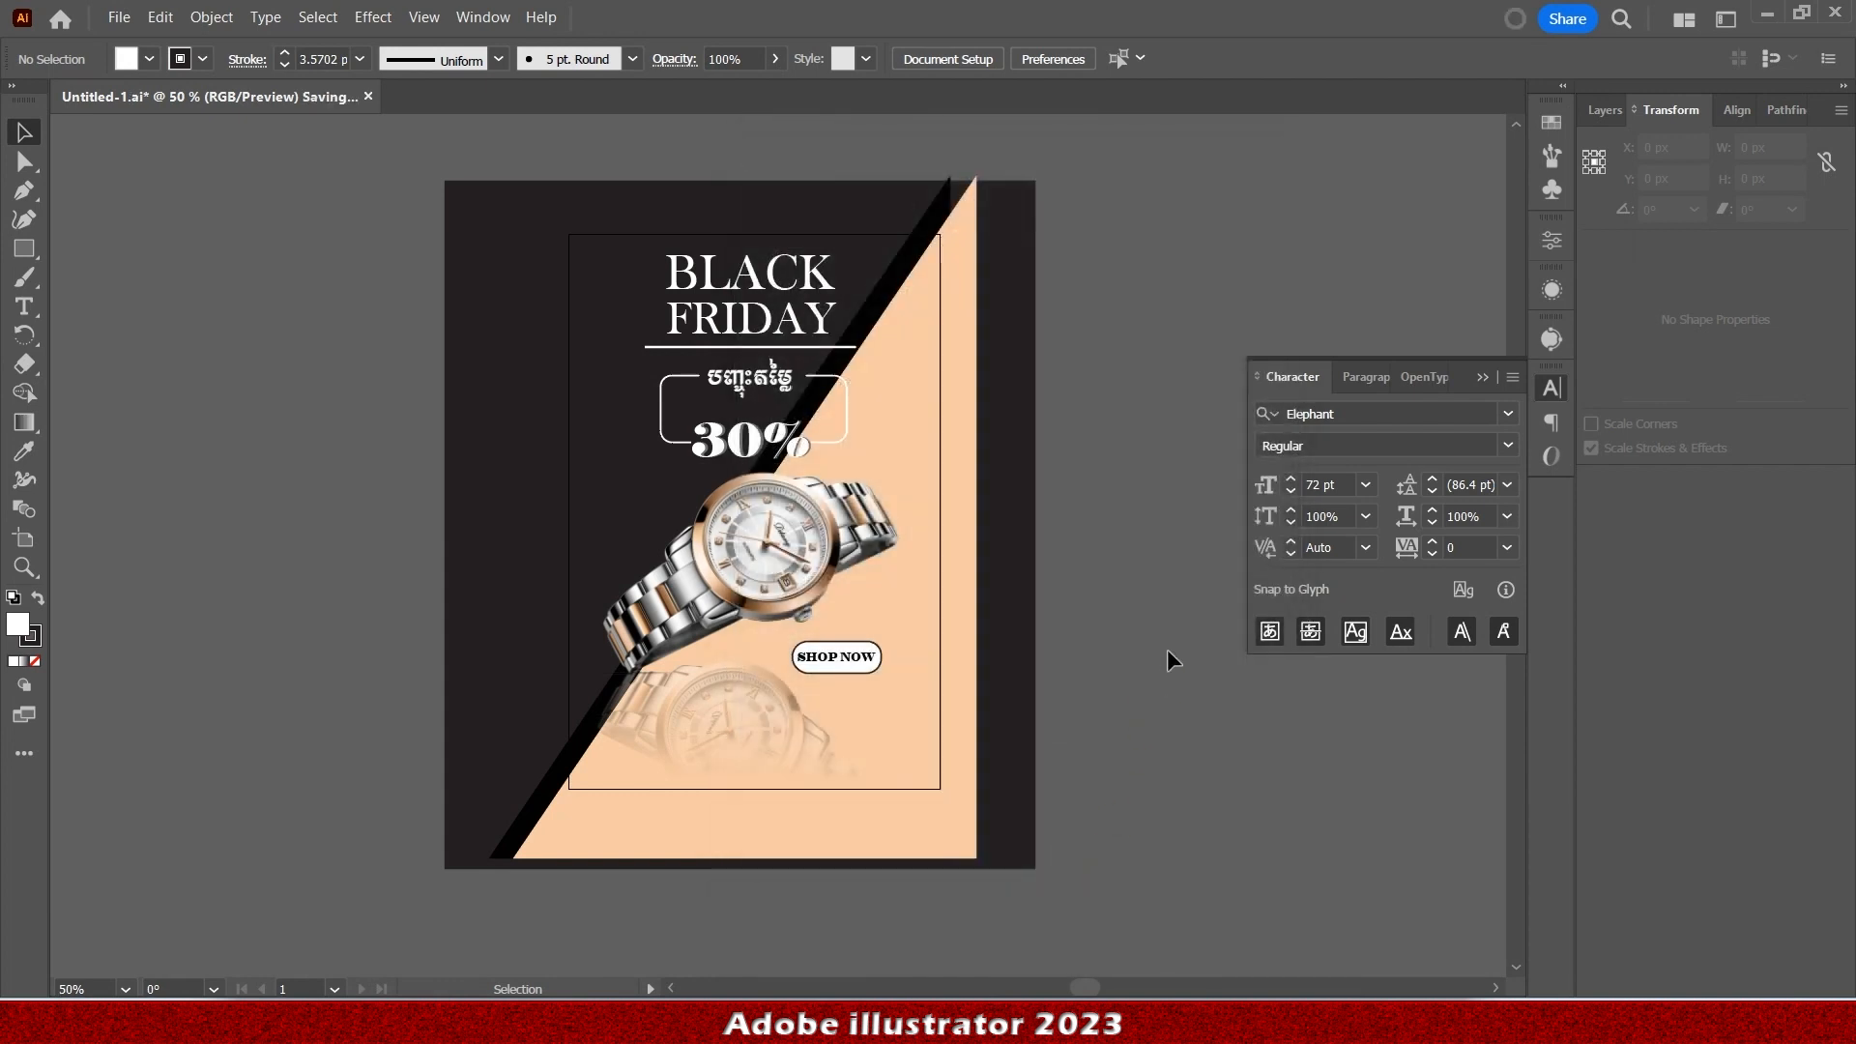
Export the poster as the JPEG Untitled-1.jpg using all artboards, in RGB at quality 10 (Maximum) and High (300 ppi) resolution.
{"action": "left_click", "coordinate": [124, 13]}
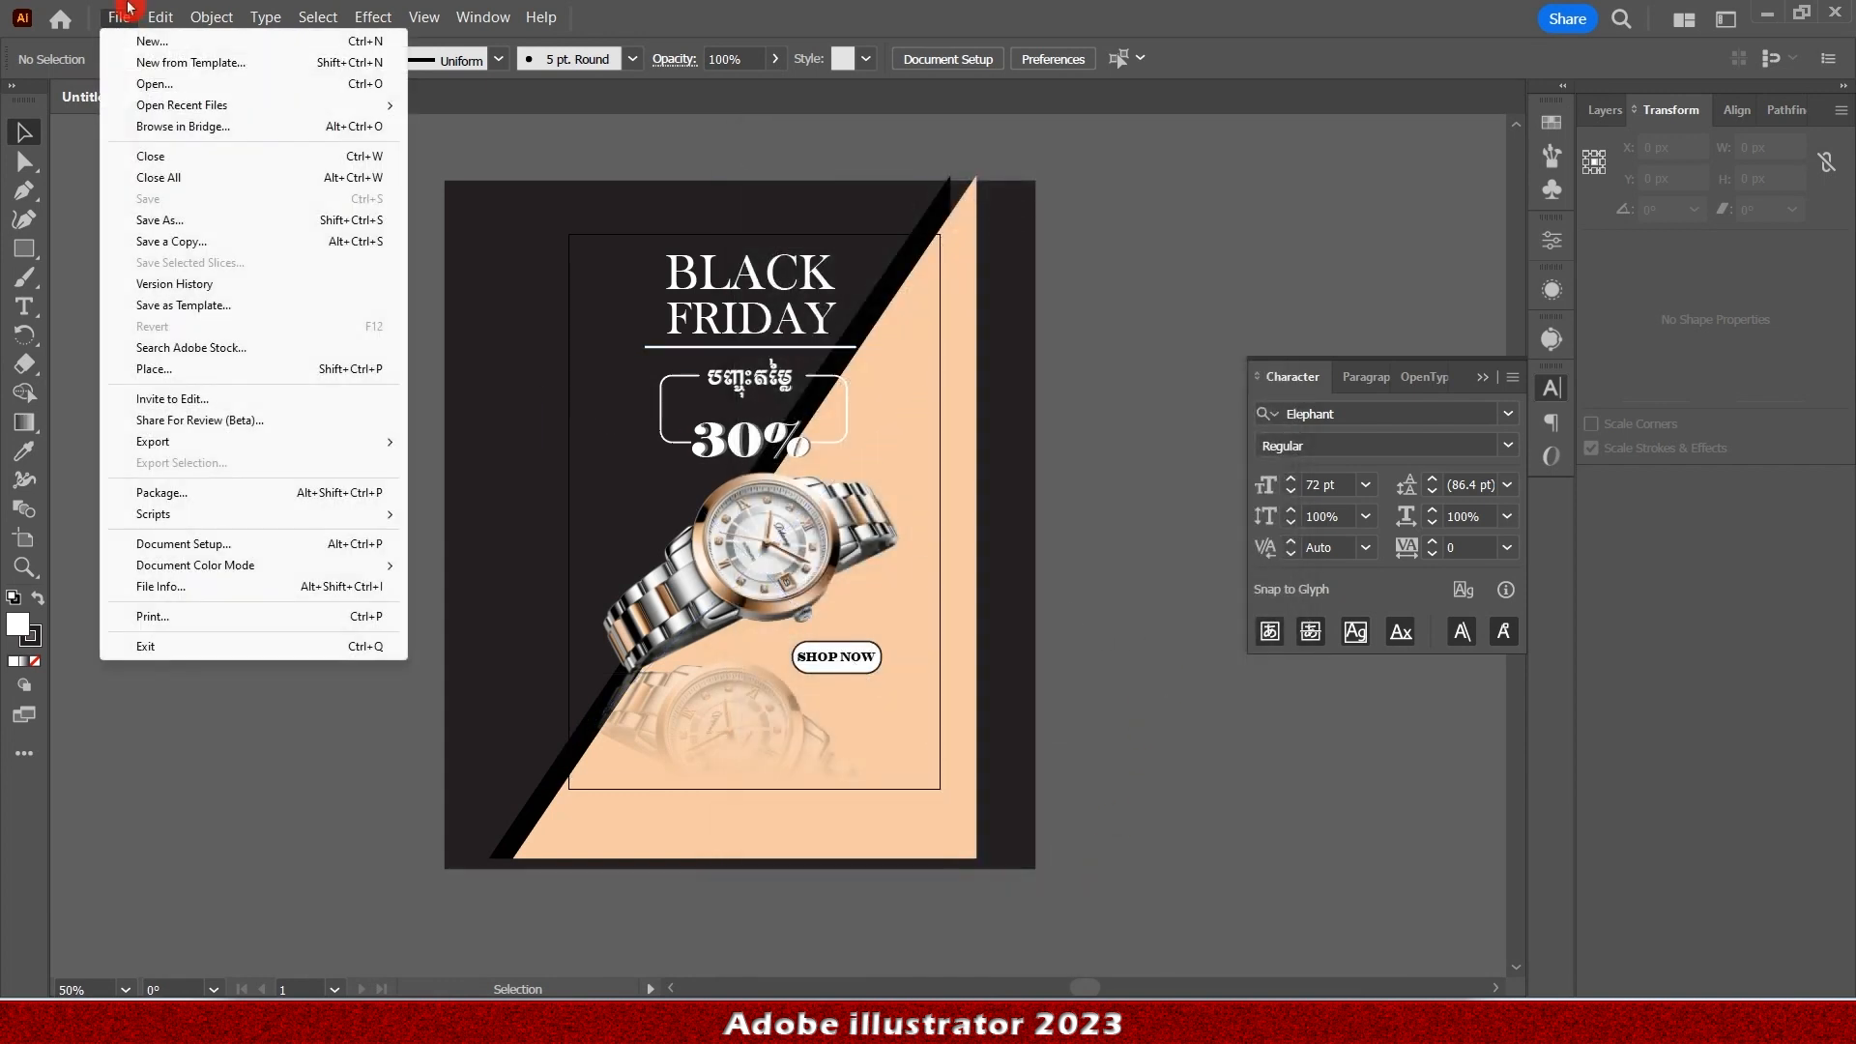
{"action": "mouse_move", "coordinate": [330, 447]}
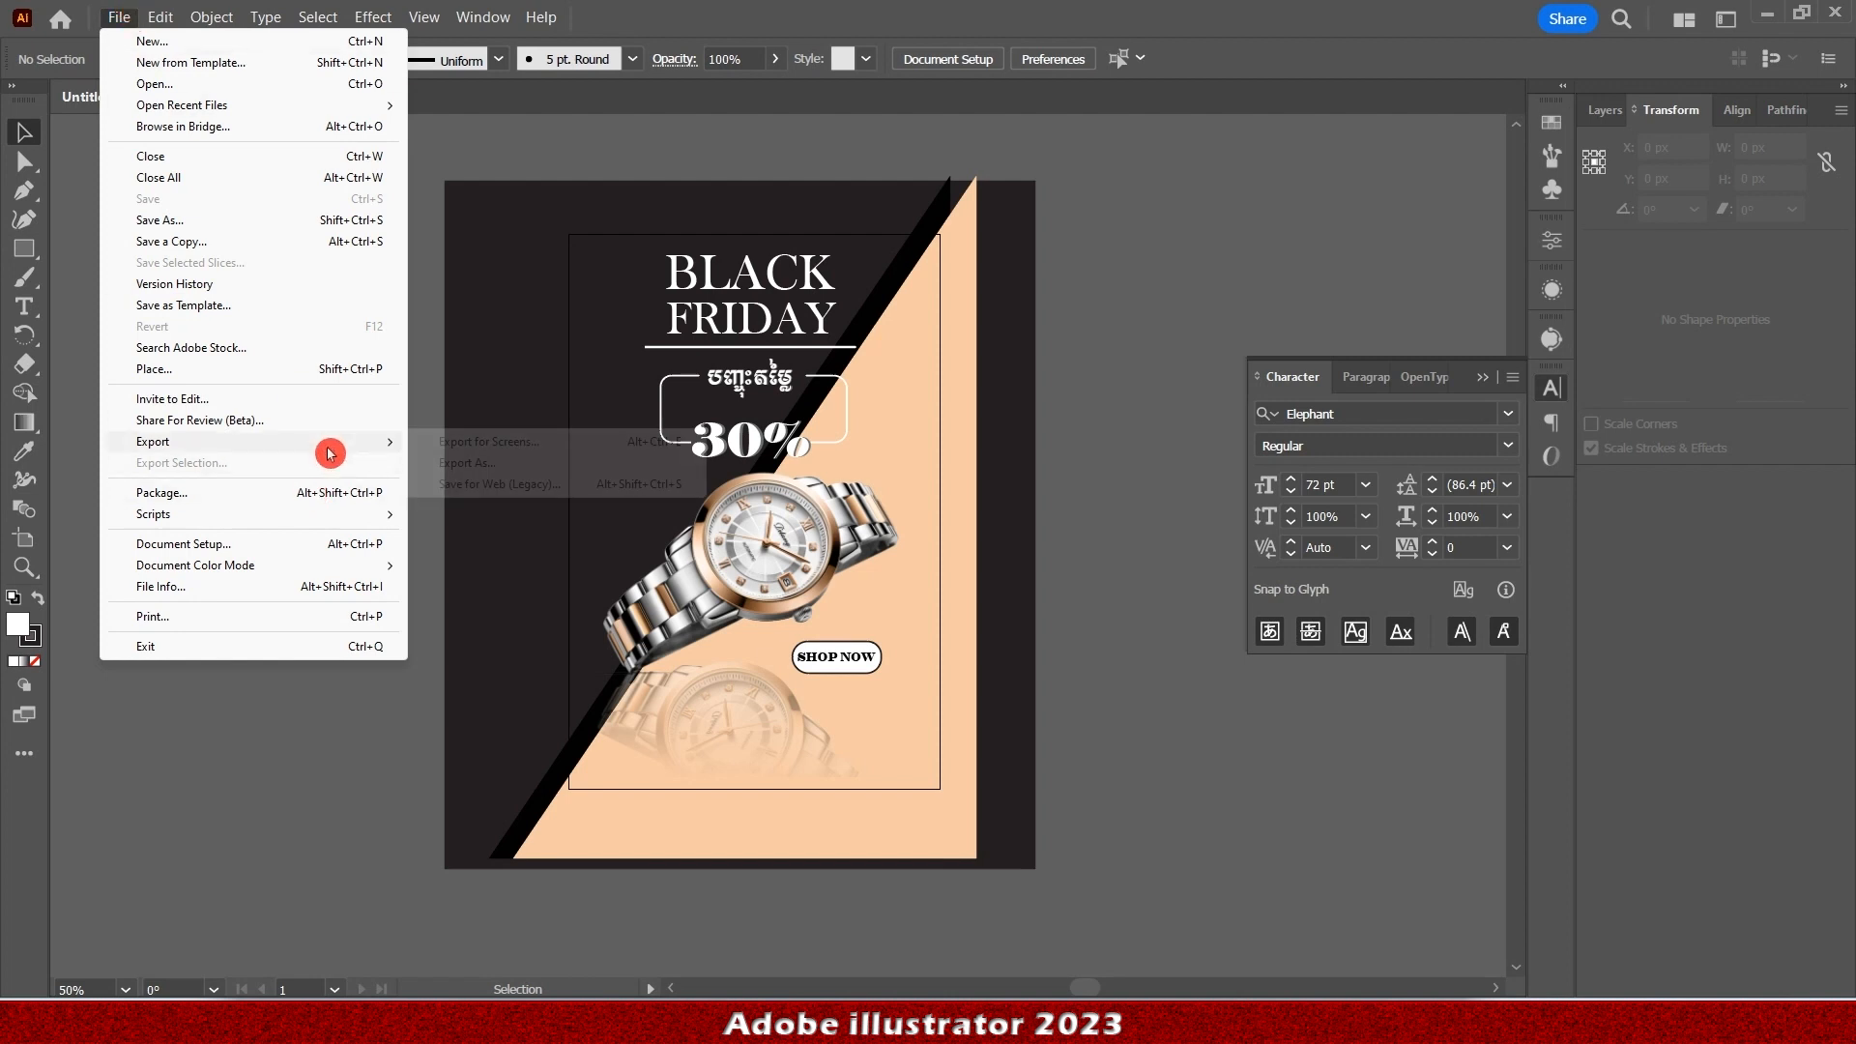
{"action": "left_click", "coordinate": [458, 466]}
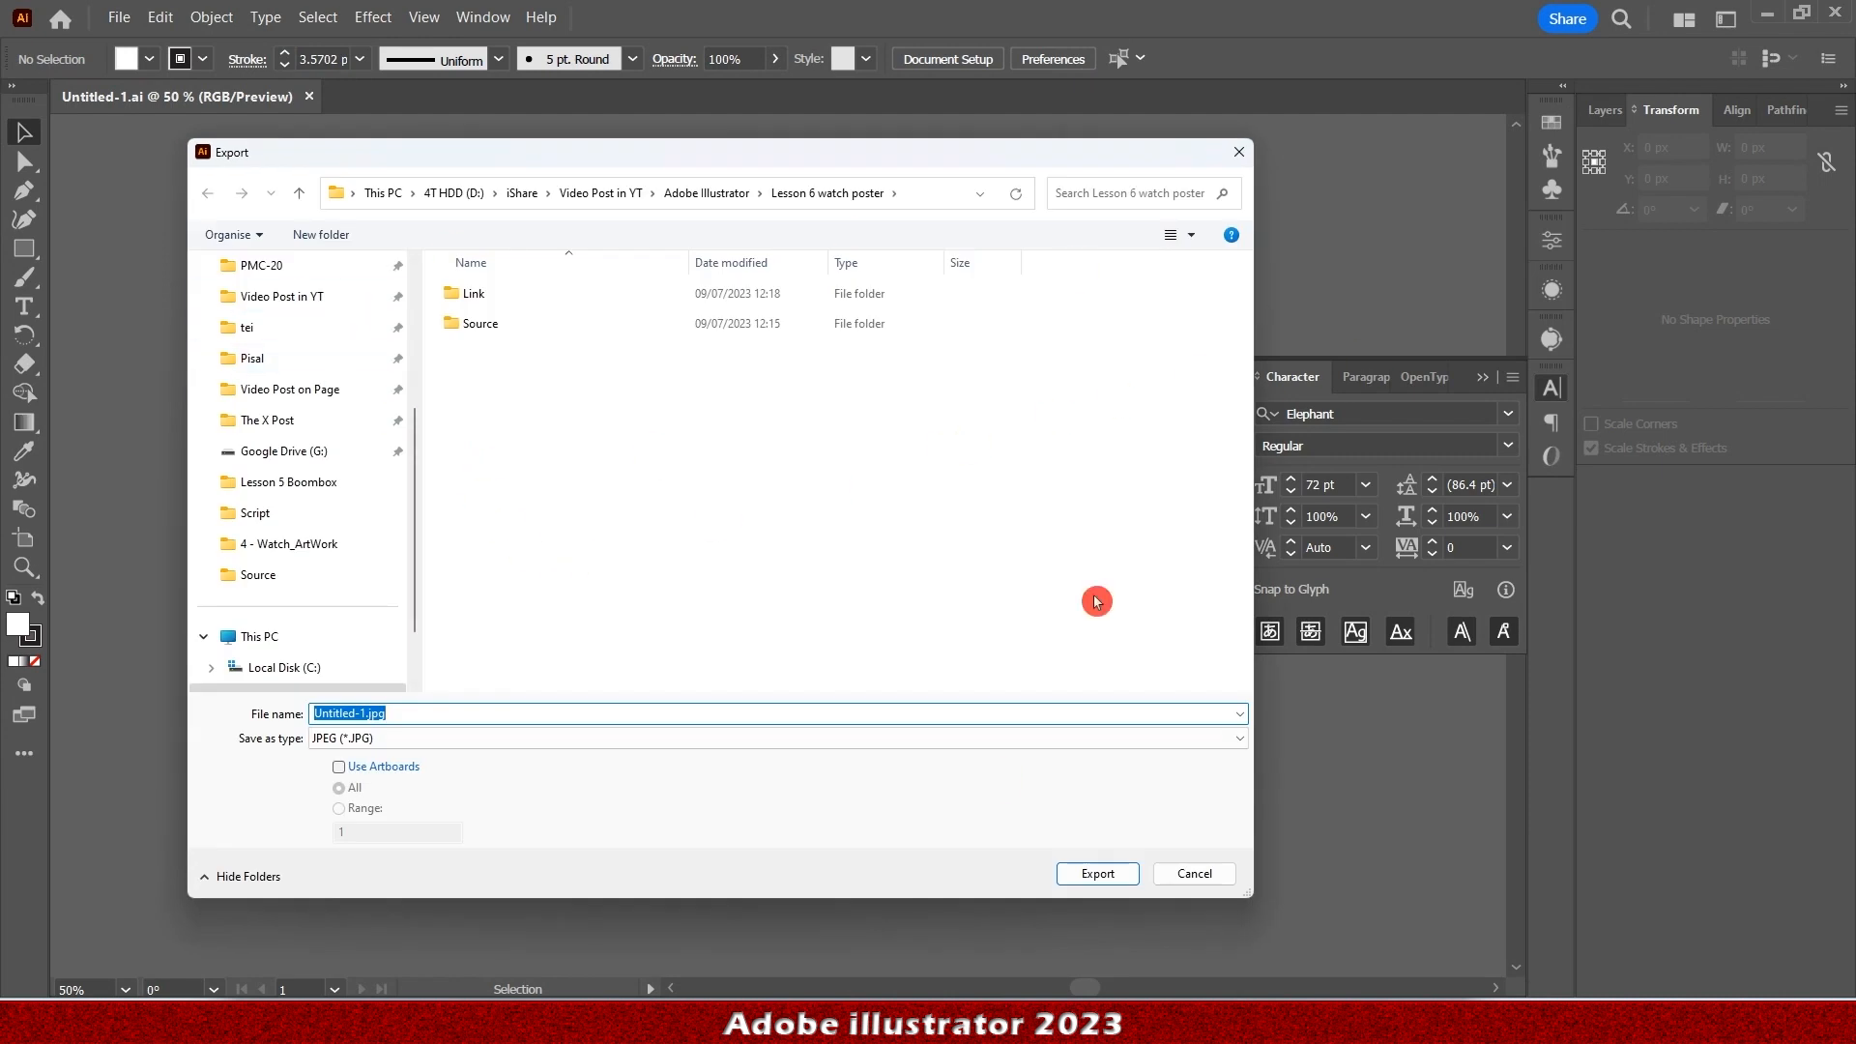
{"action": "left_click", "coordinate": [340, 768]}
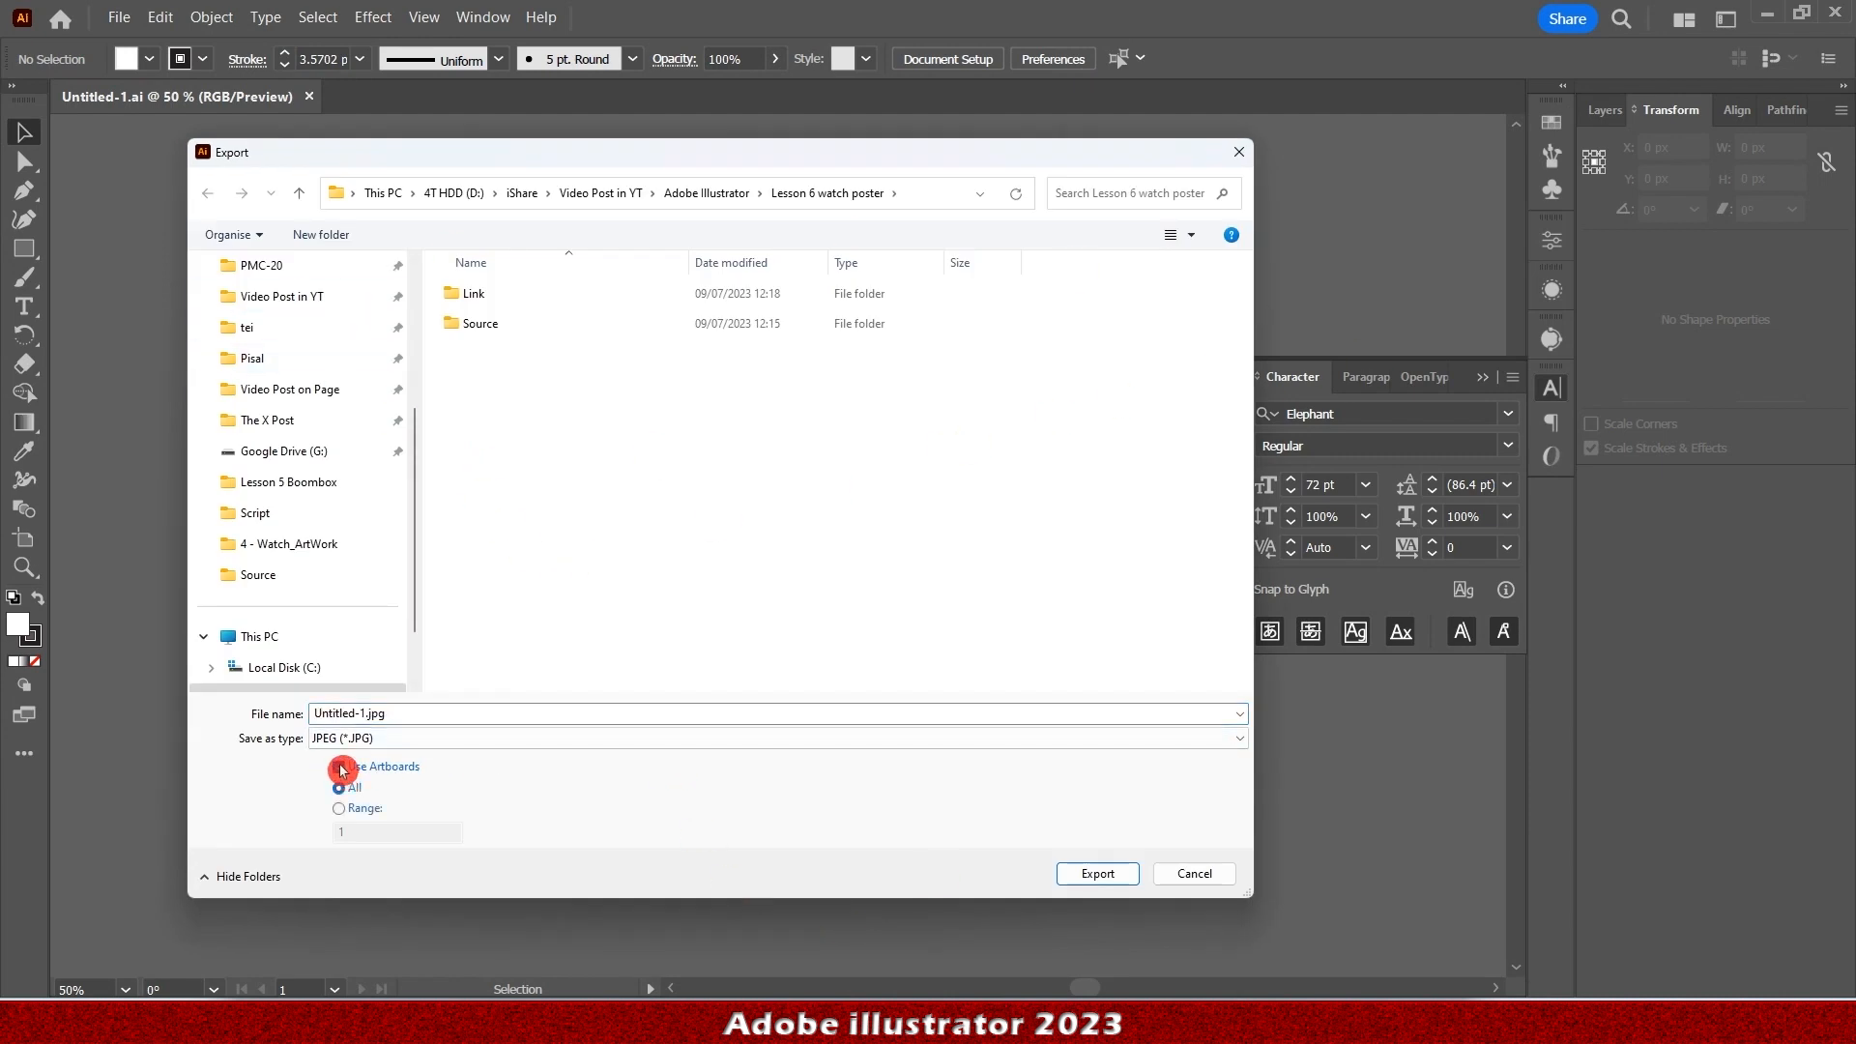
{"action": "left_click", "coordinate": [1095, 874]}
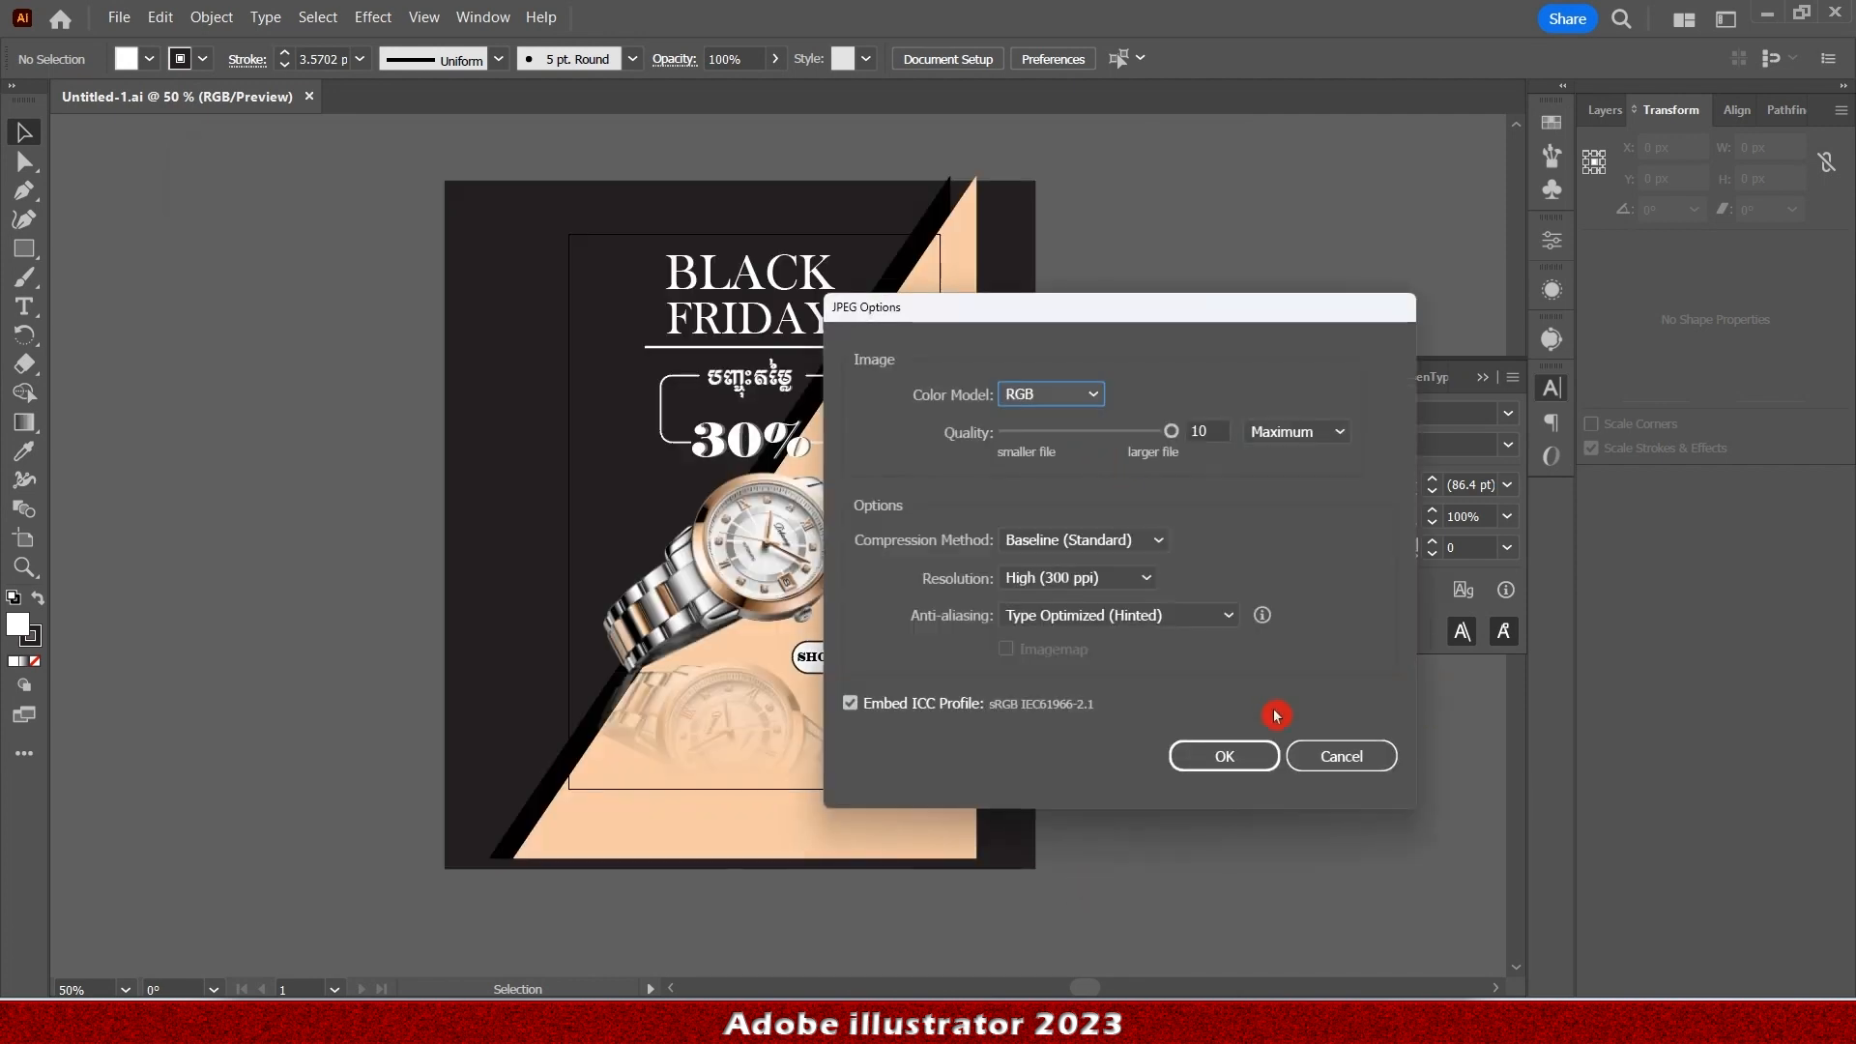
{"action": "left_click", "coordinate": [1227, 755]}
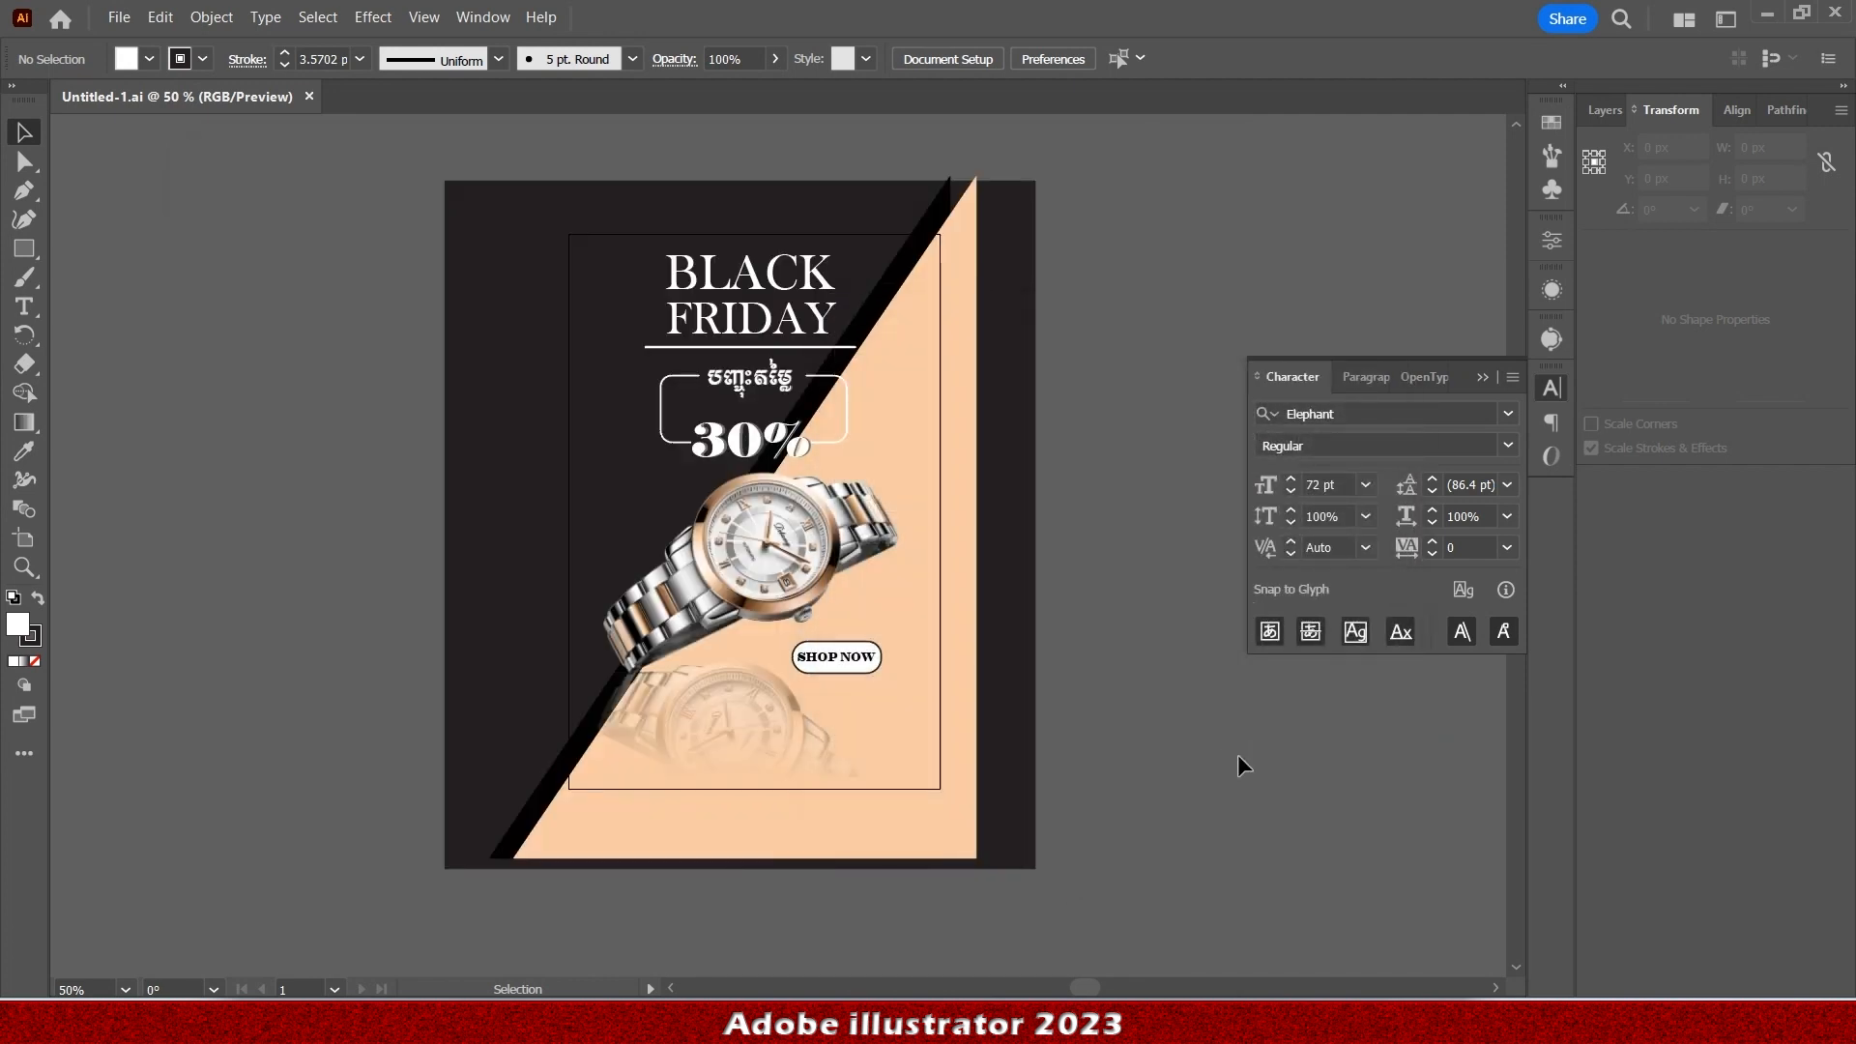
Switch to File Explorer, open the "Lesson 6 watch poster" folder inside Video Post in YT > Adobe Illustrator, and view the exported Untitled-1-01.jpg.
{"action": "mouse_move", "coordinate": [1270, 1023]}
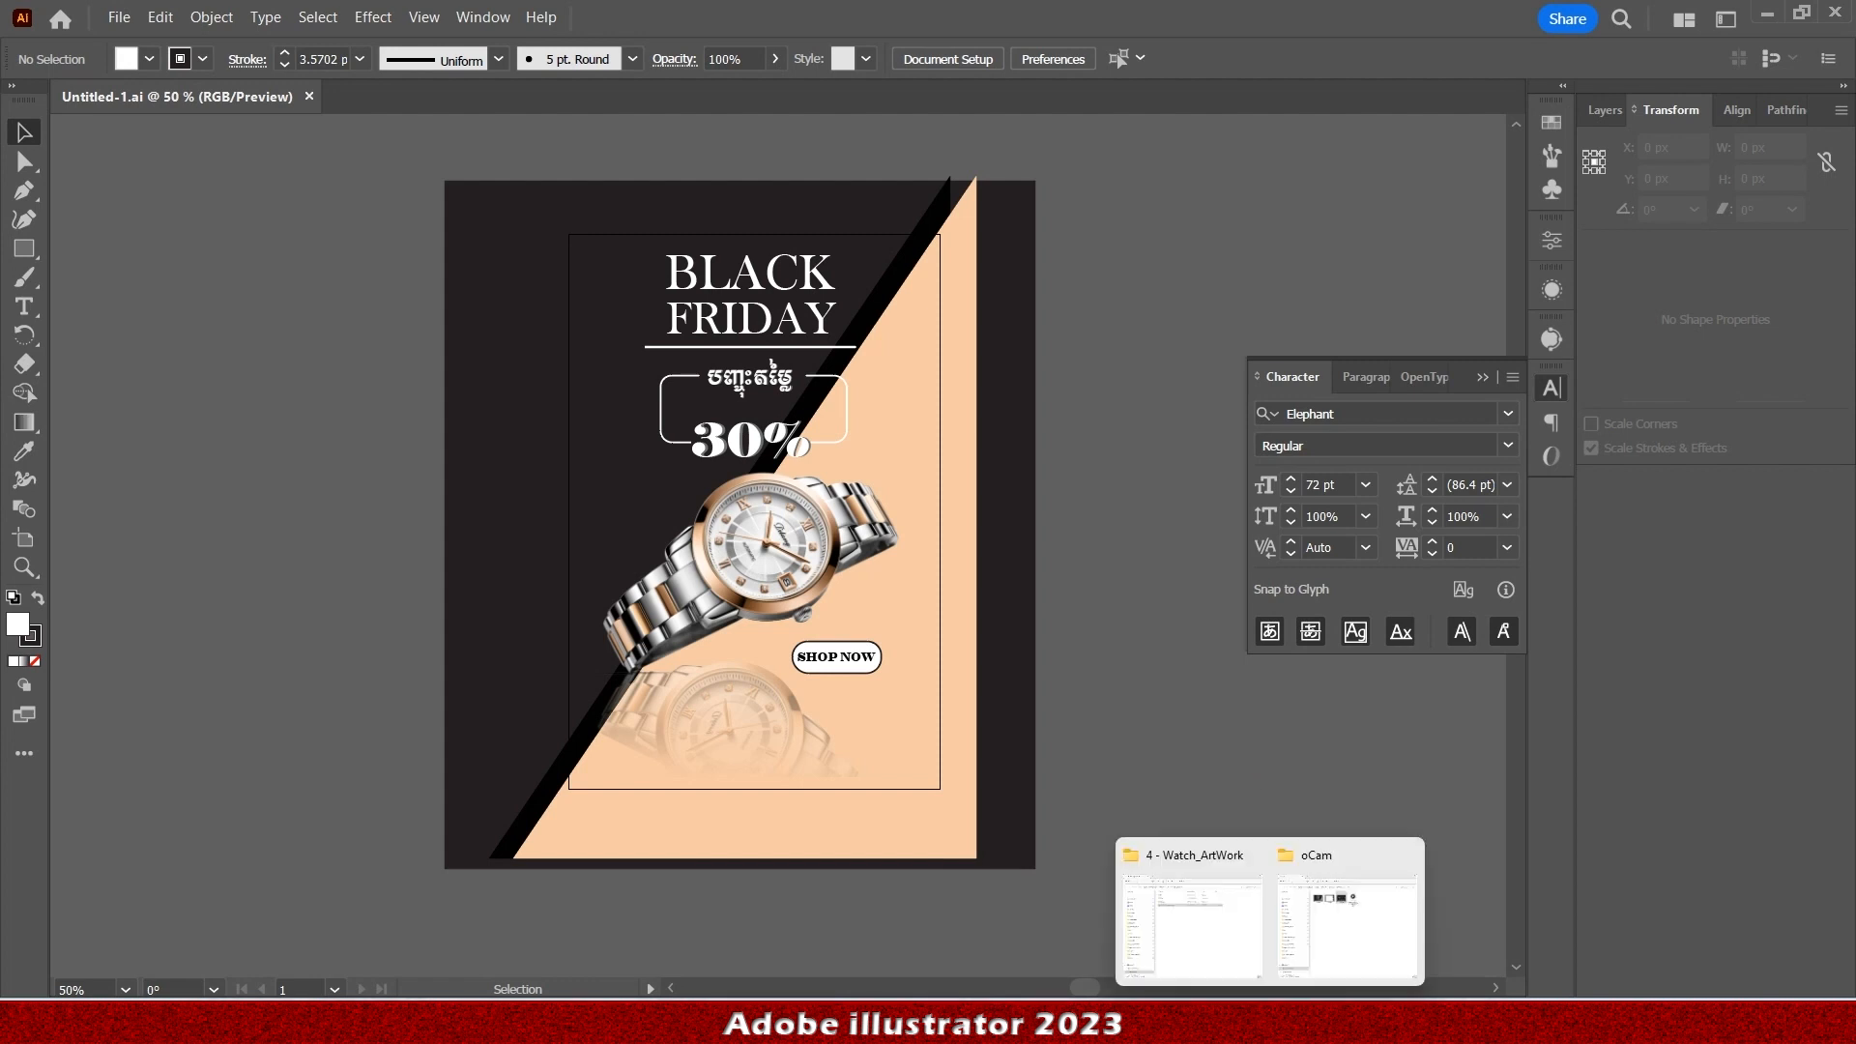
{"action": "left_click", "coordinate": [1224, 918]}
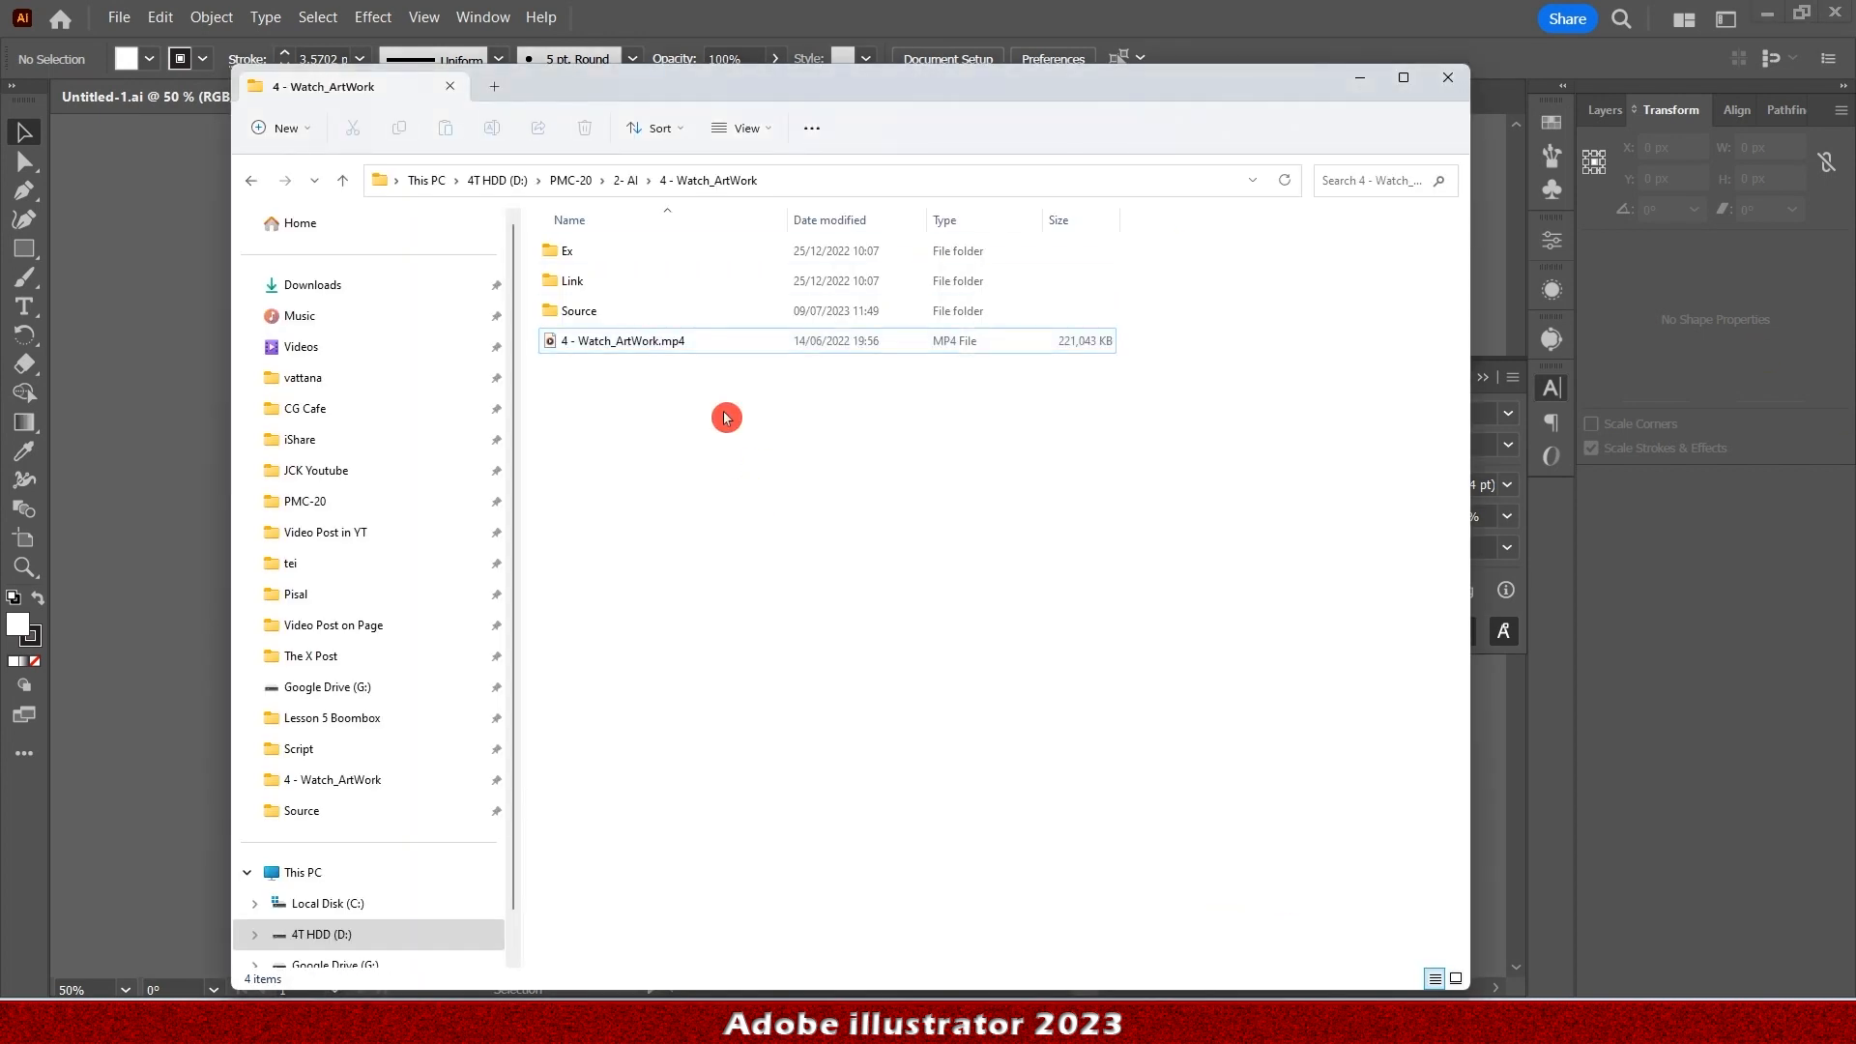
{"action": "left_click", "coordinate": [367, 532]}
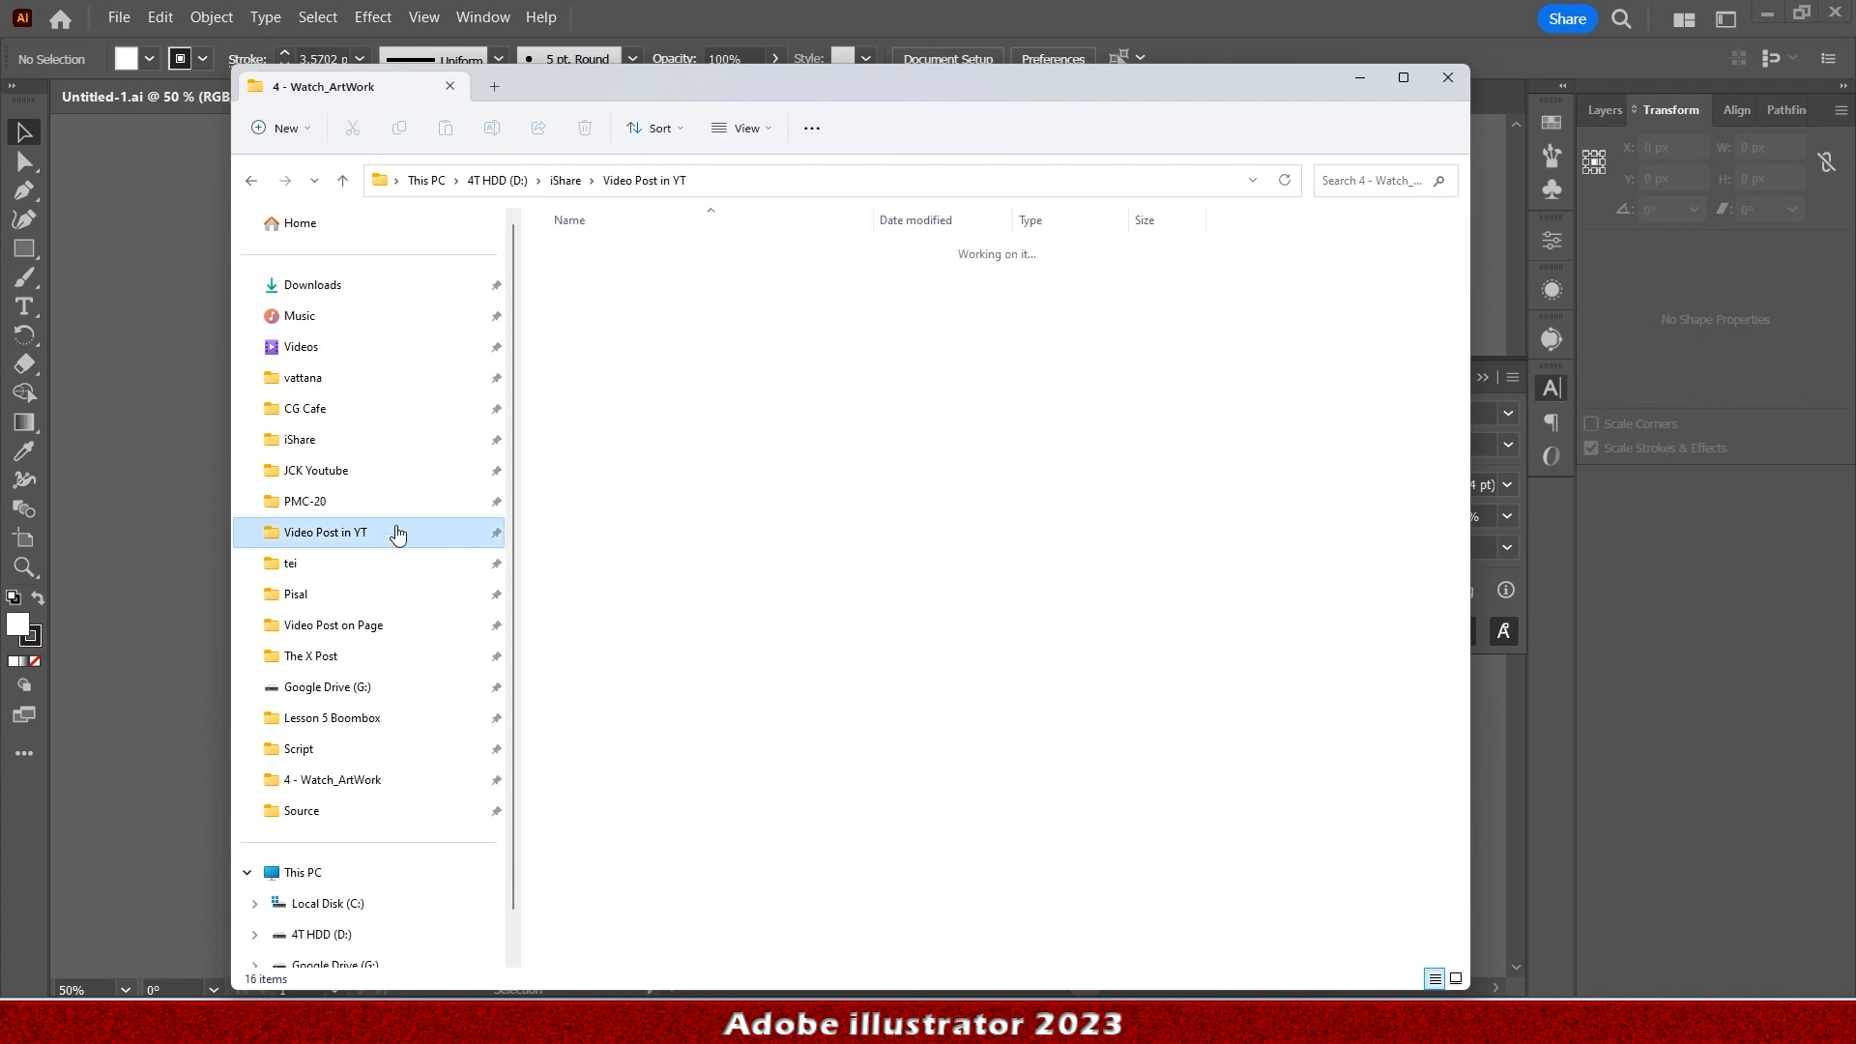
{"action": "double_click", "coordinate": [725, 253]}
{"action": "left_click", "coordinate": [683, 377]}
{"action": "double_click", "coordinate": [664, 400]}
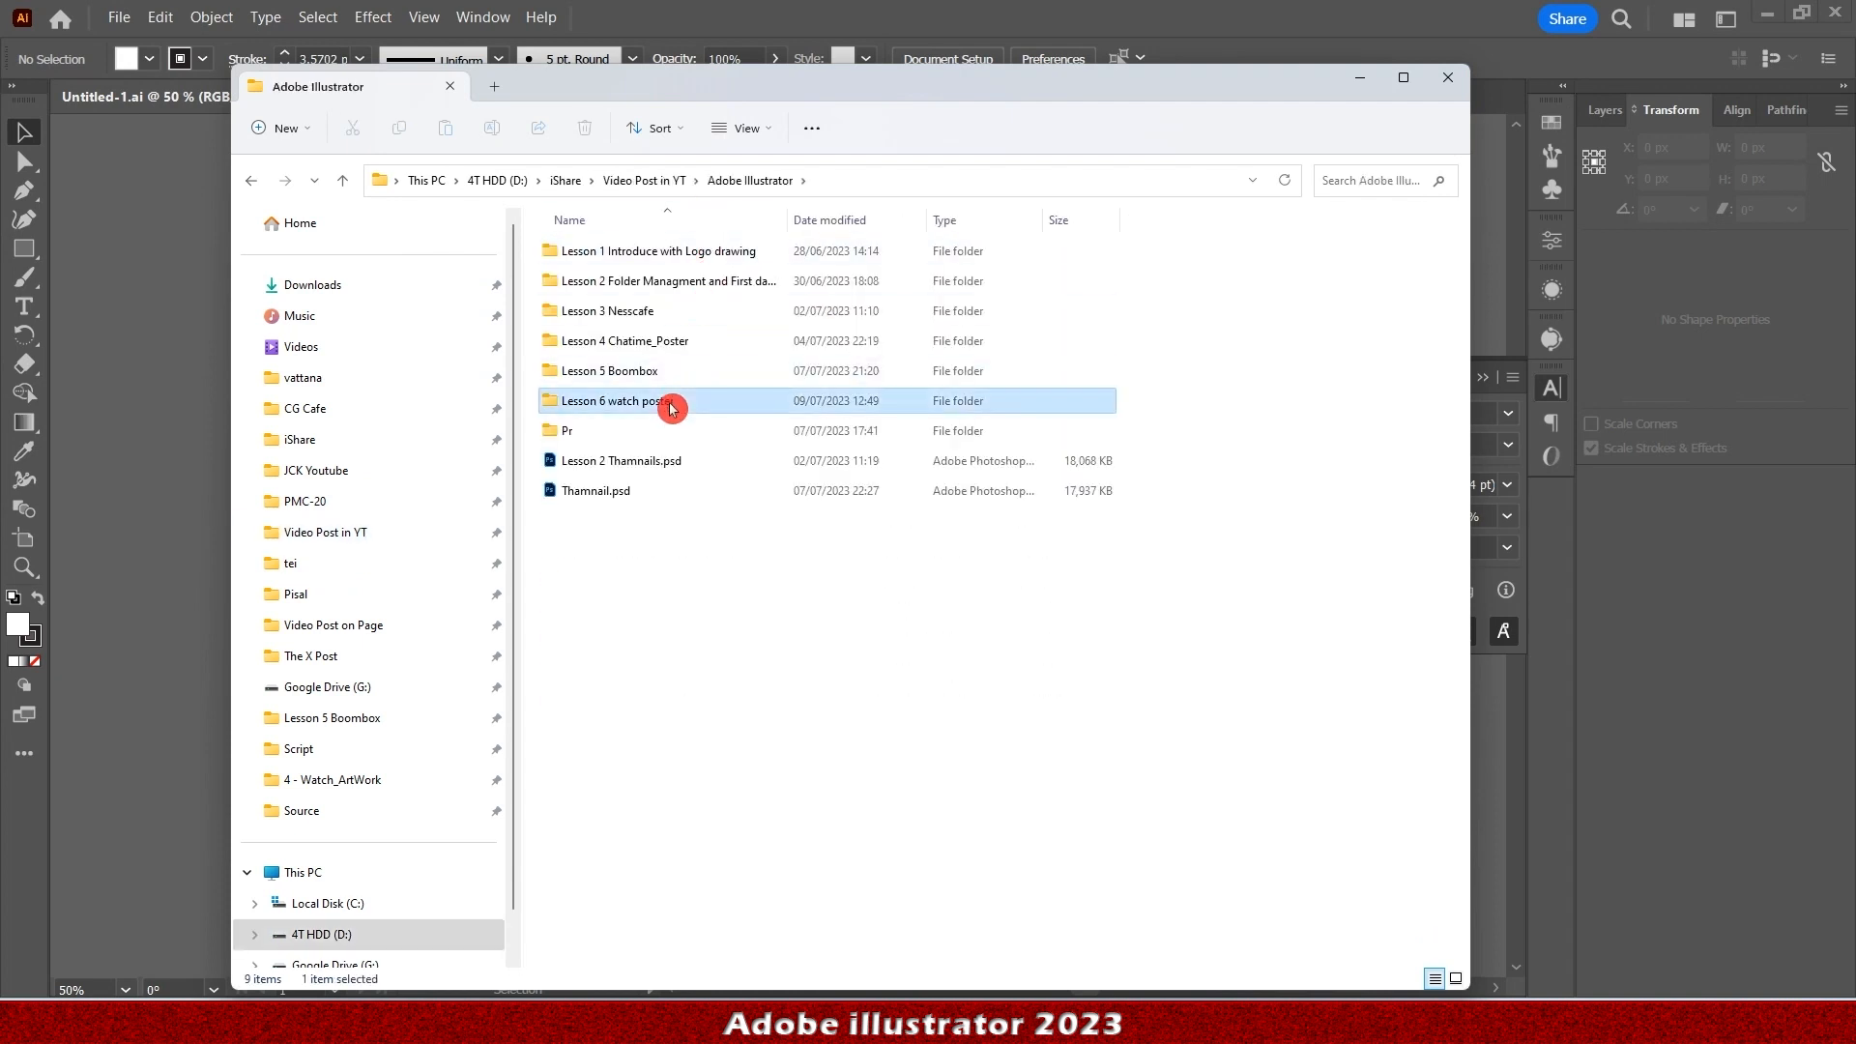
{"action": "left_click", "coordinate": [657, 342]}
{"action": "double_click", "coordinate": [657, 343]}
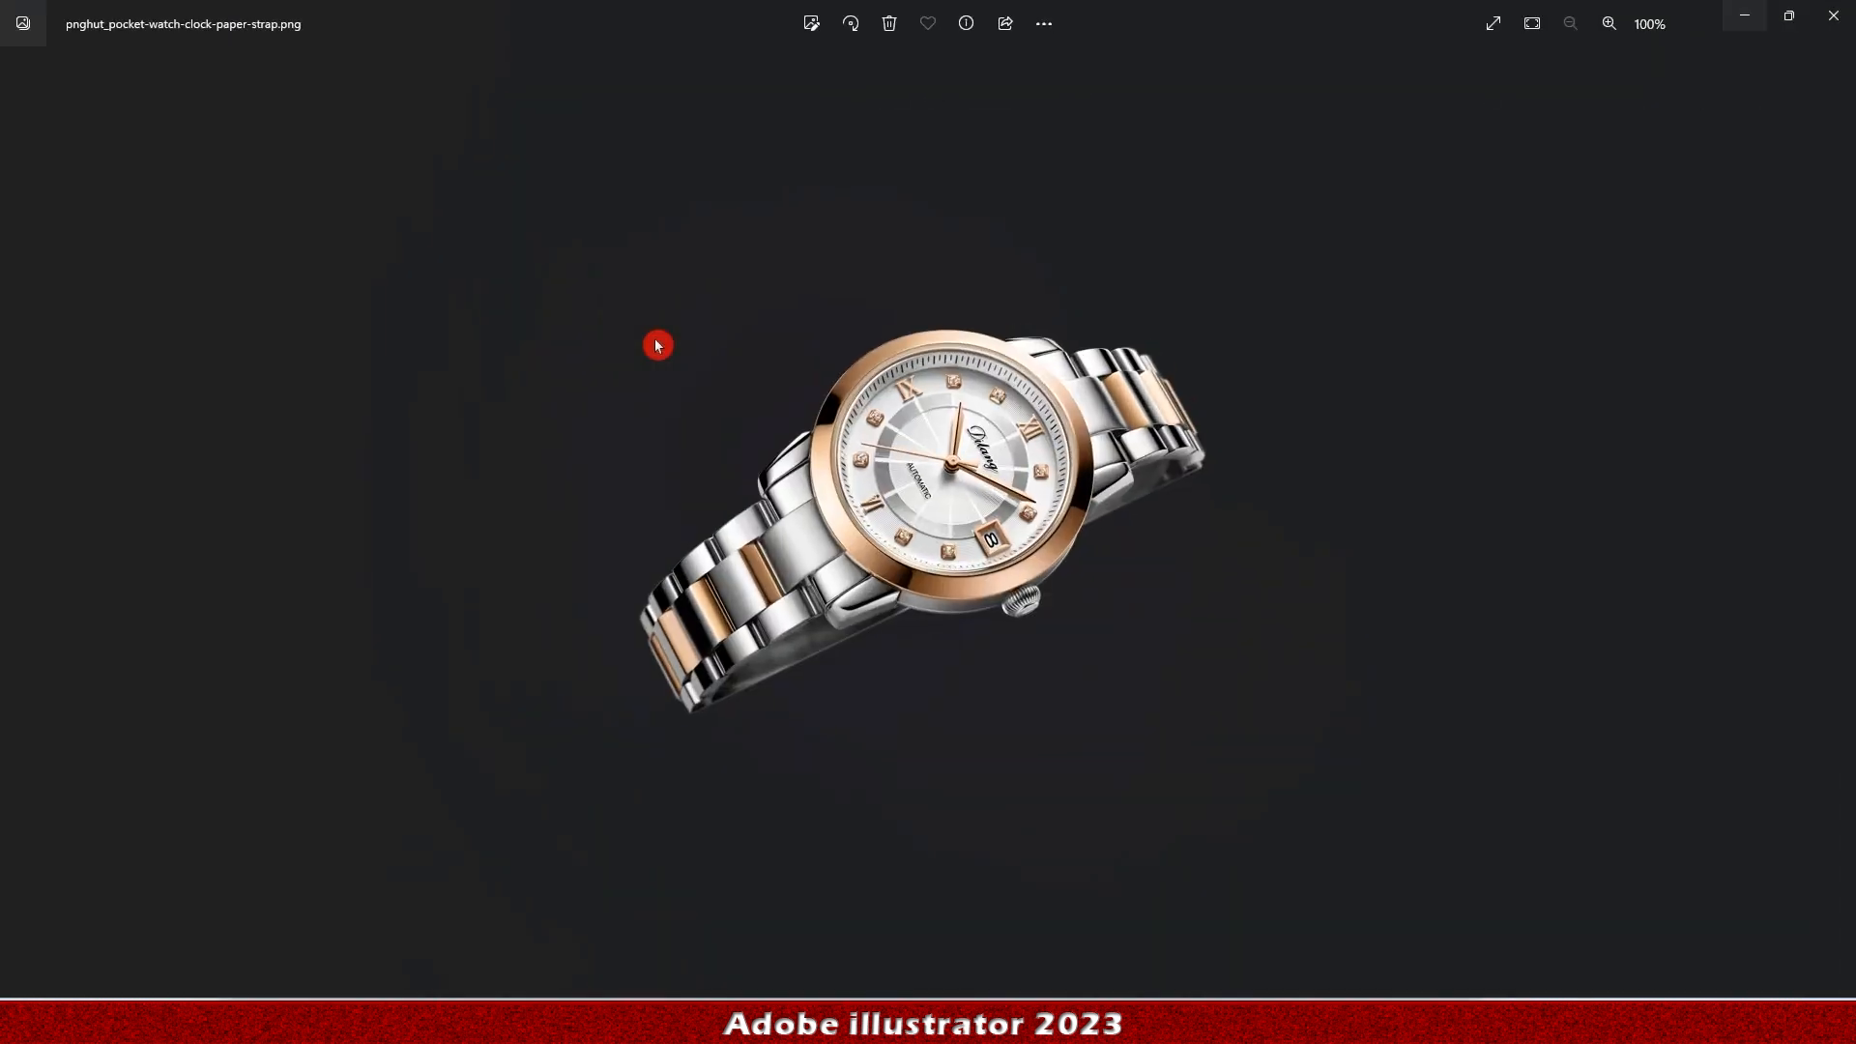
{"action": "left_click", "coordinate": [1417, 197]}
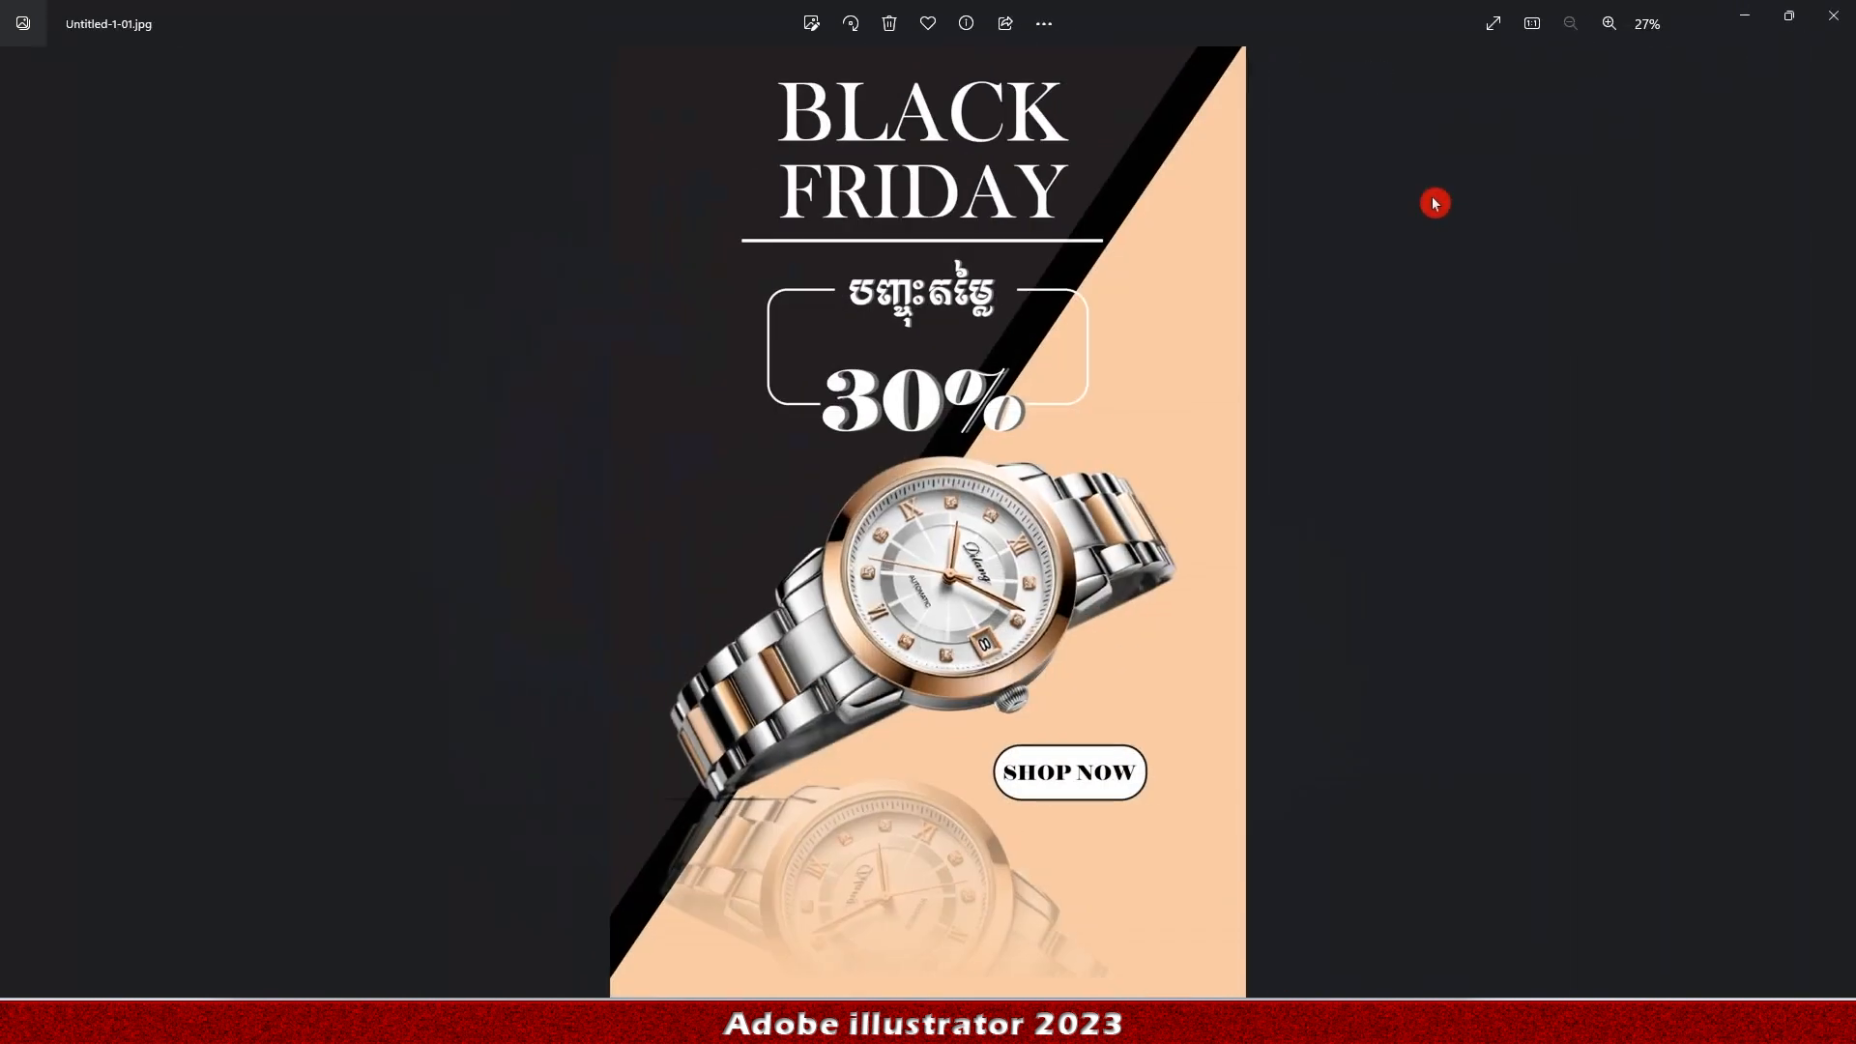